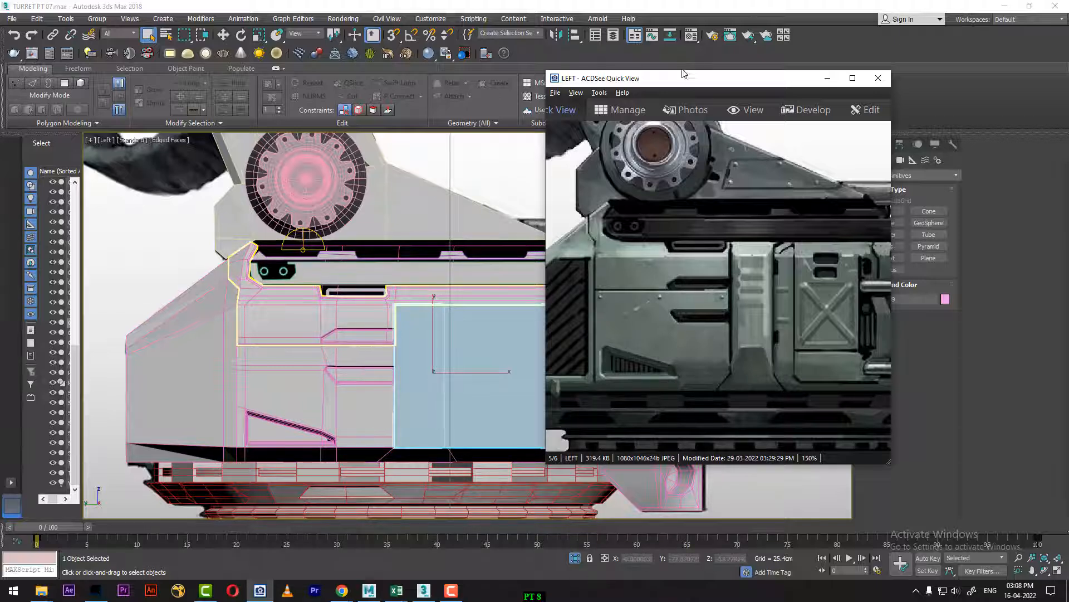
Step: Move the reference image clear of the model and compare the blank side panel with it in perspective and left views
left_click_drag(675, 86, 794, 107)
left_click(462, 336)
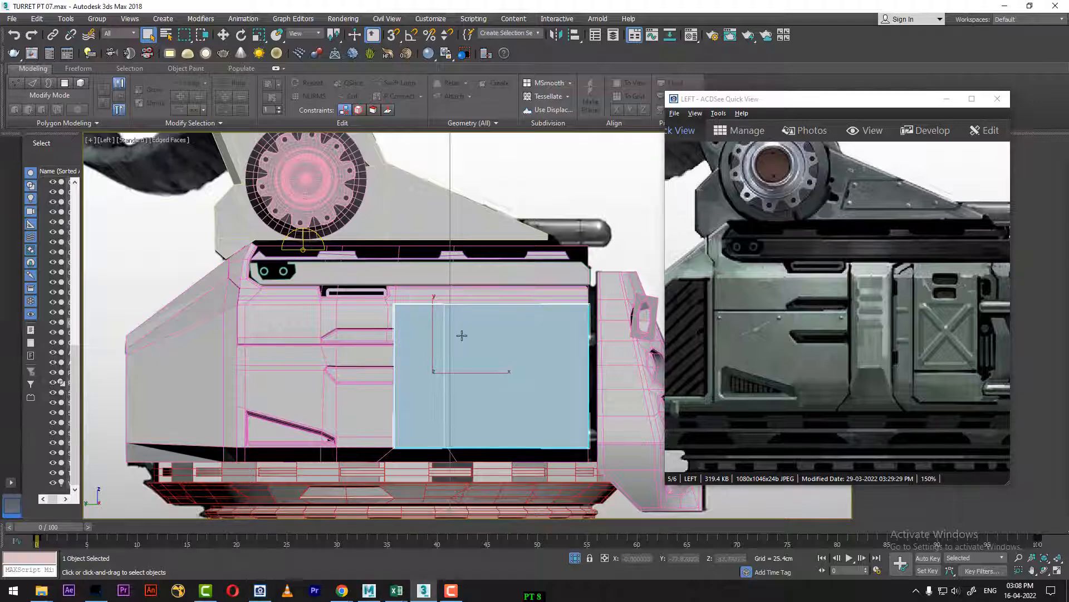
key("p")
middle_click_drag(445, 321, 452, 291, "alt")
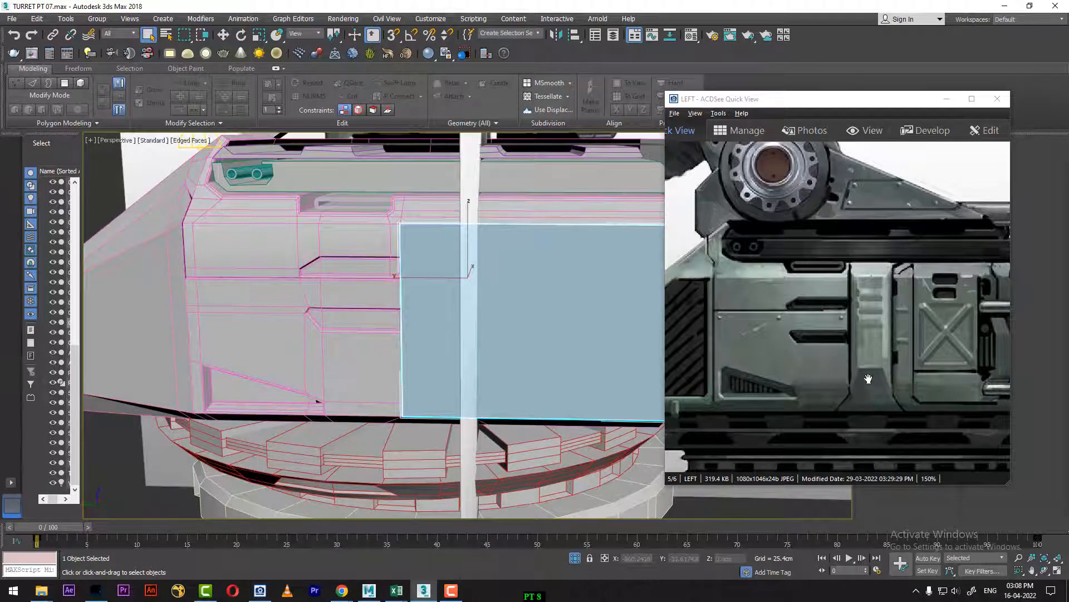
middle_click_drag(442, 380, 403, 353, "alt")
middle_click_drag(483, 346, 463, 350)
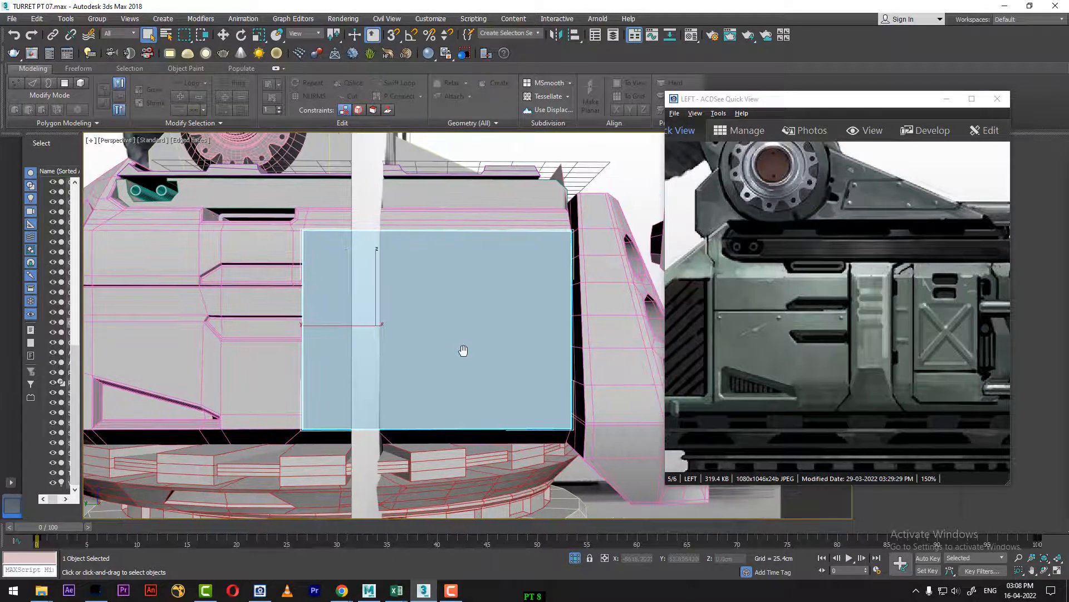
key("l")
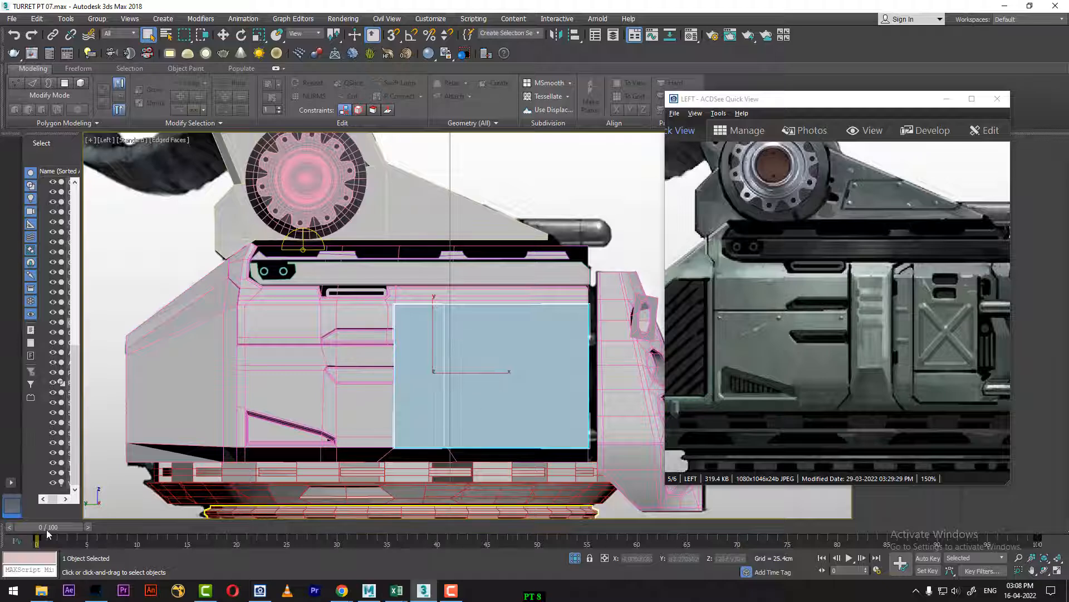
Step: Scrub to frame 61 to see the background artwork through the model, and widen the reference image window for comparison
left_click_drag(47, 528, 645, 527)
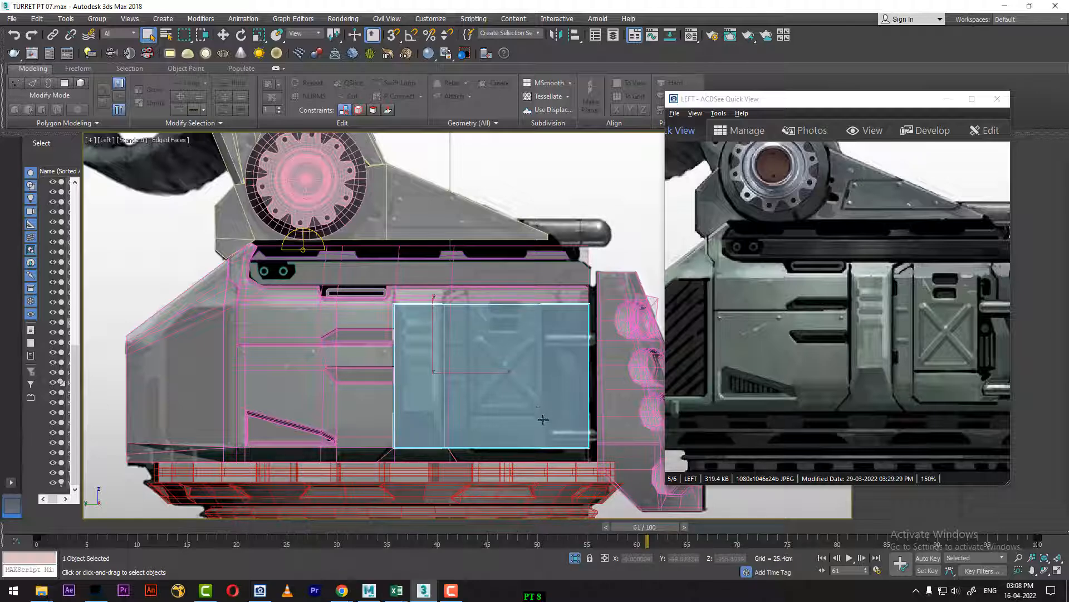
middle_click_drag(518, 394, 483, 384)
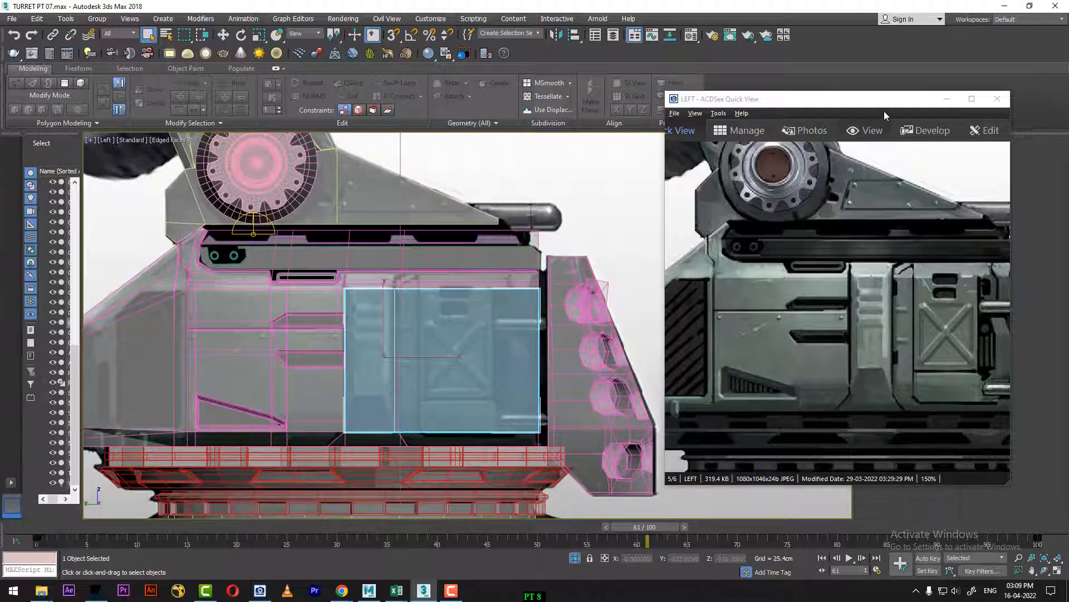
left_click_drag(884, 115, 837, 90)
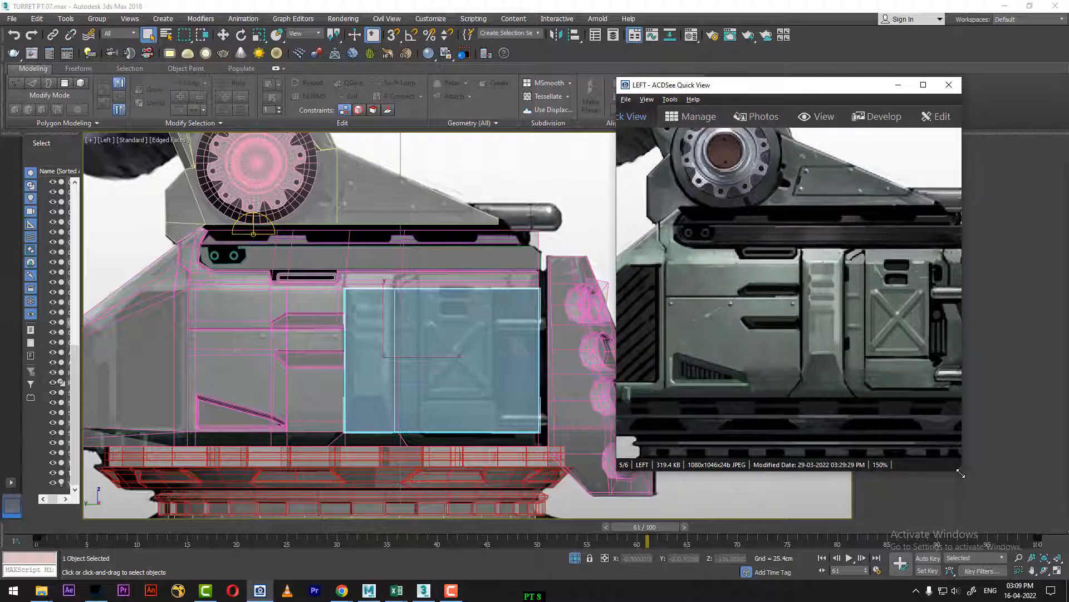
left_click_drag(962, 470, 1040, 435)
middle_click_drag(448, 366, 406, 379)
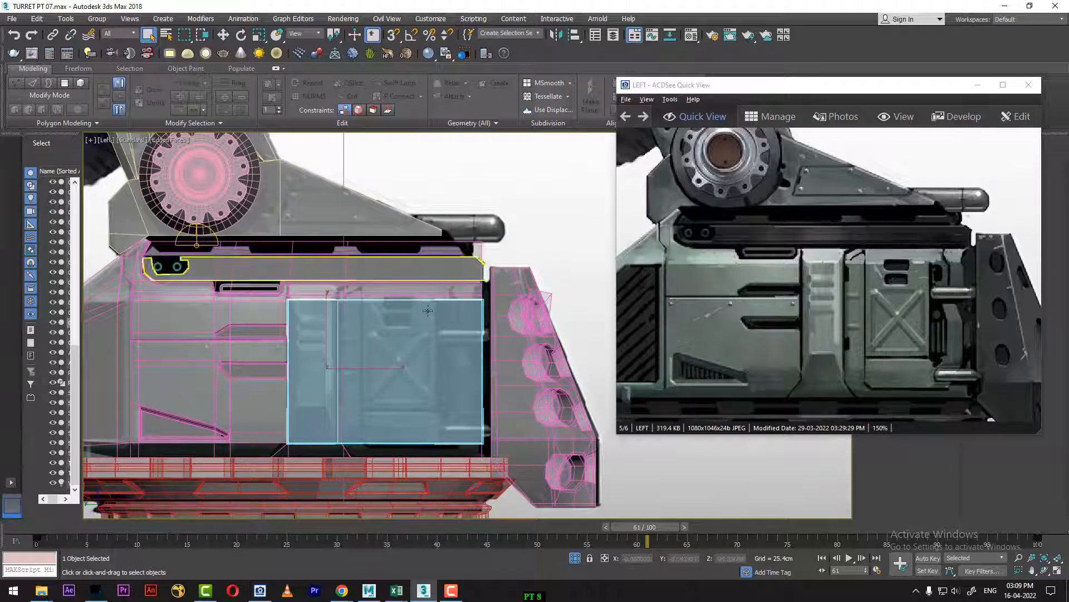
Step: Move the reference image clear of the command area and show the side panel's modify settings
left_click_drag(874, 88, 897, 264)
left_click(883, 145)
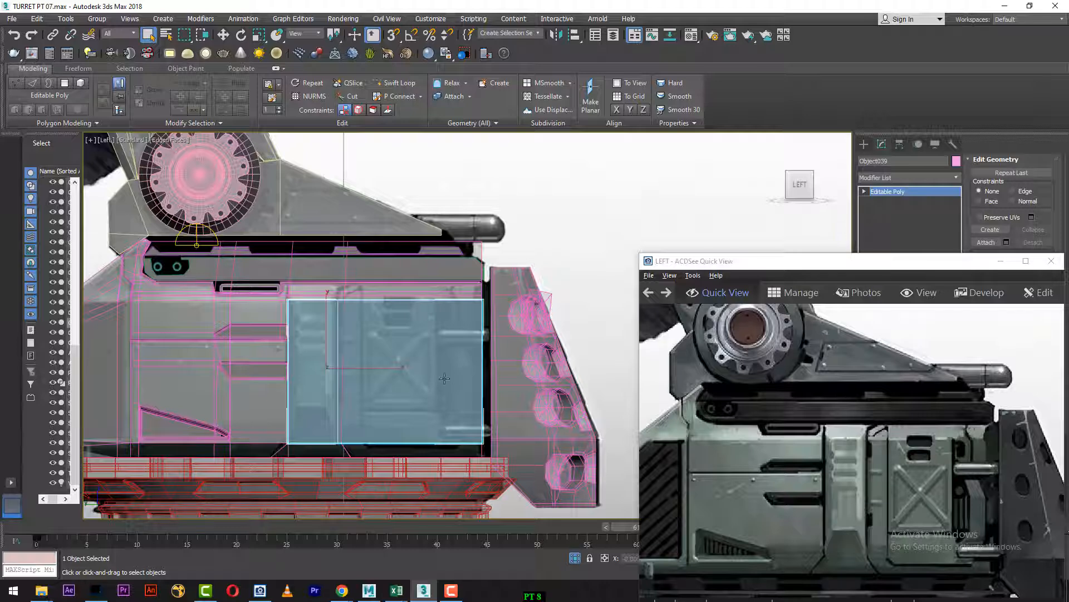
left_click(397, 83)
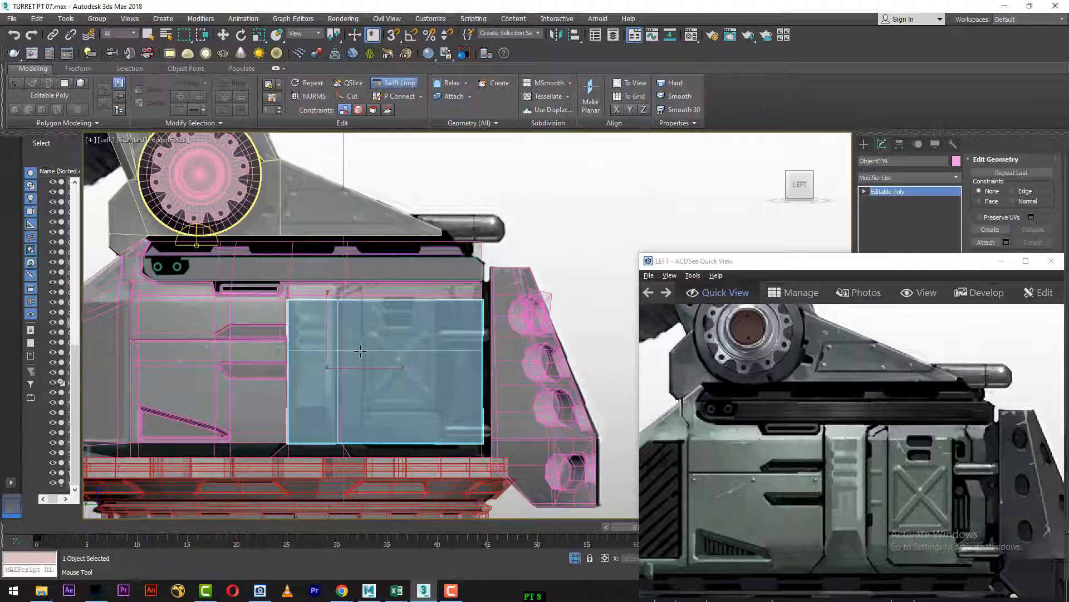
right_click(369, 297)
Step: Add the upper hull piece to the side panel selection and isolate both objects in the perspective view
left_click(370, 295, "ctrl")
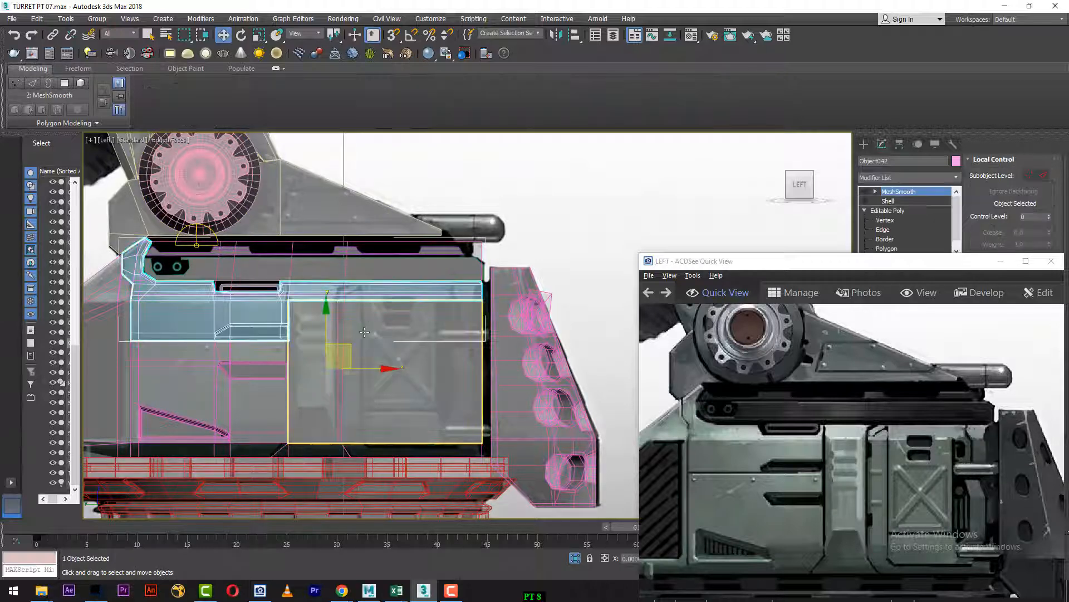
key("alt+q")
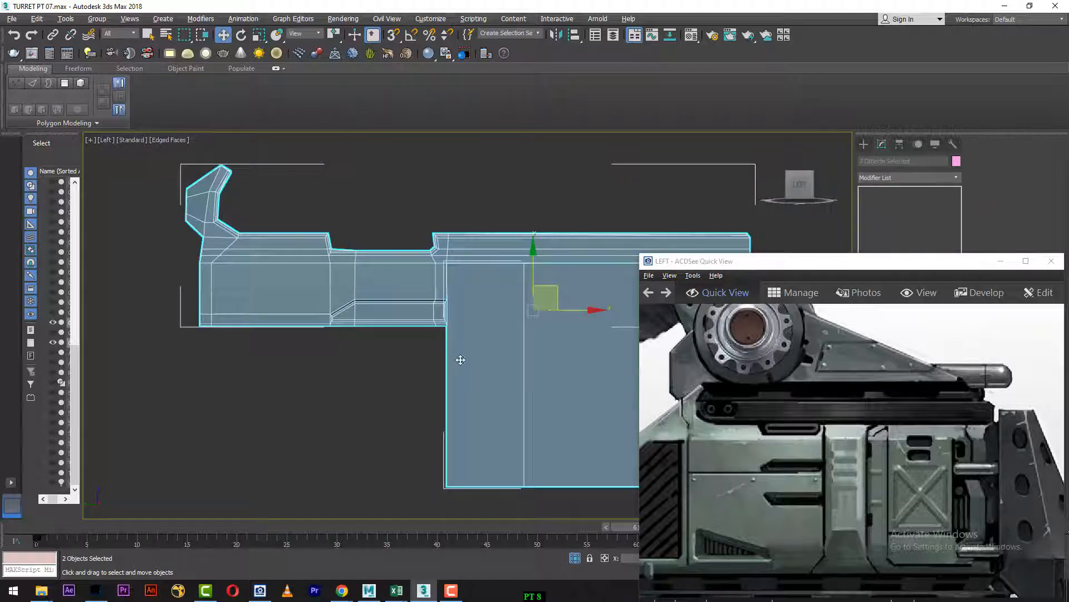
middle_click_drag(461, 360, 430, 325, "alt")
key("p")
scroll(424, 332, "up", 3)
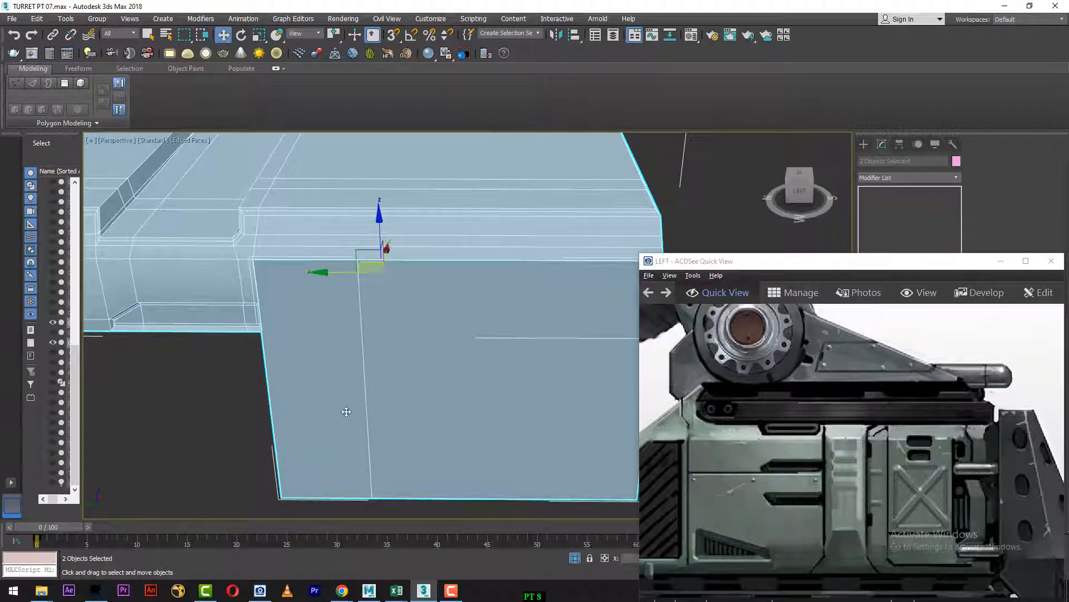
middle_click_drag(440, 341, 383, 372, "alt")
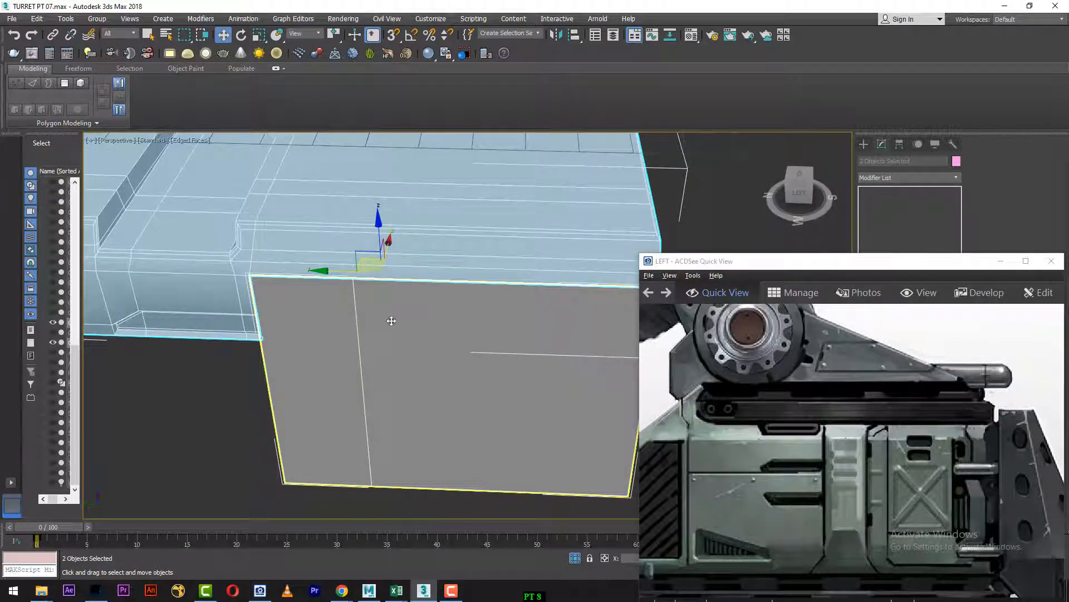
middle_click_drag(391, 321, 268, 174, "alt")
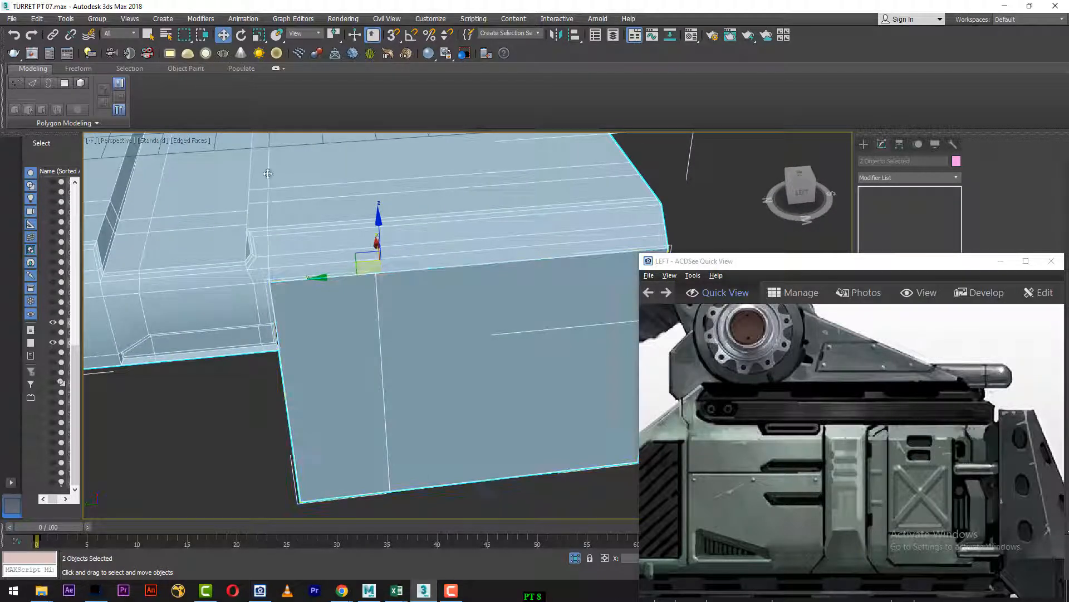
Step: Insert a Swift Loop edge across the upper hull piece, in line with the vertical edge of the side panel below
left_click(441, 222)
left_click(885, 231)
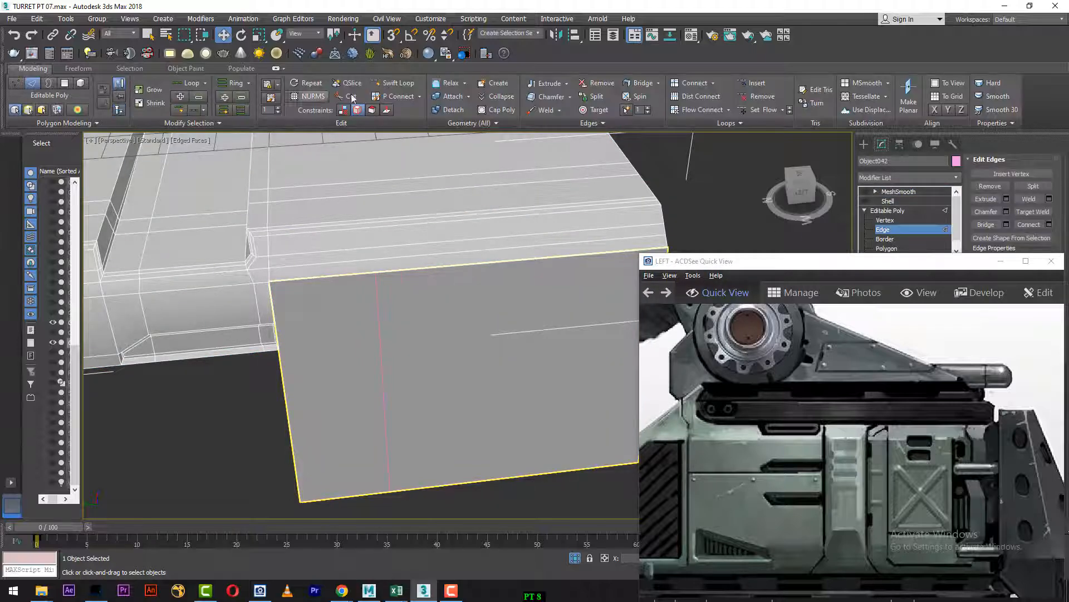
left_click(395, 83)
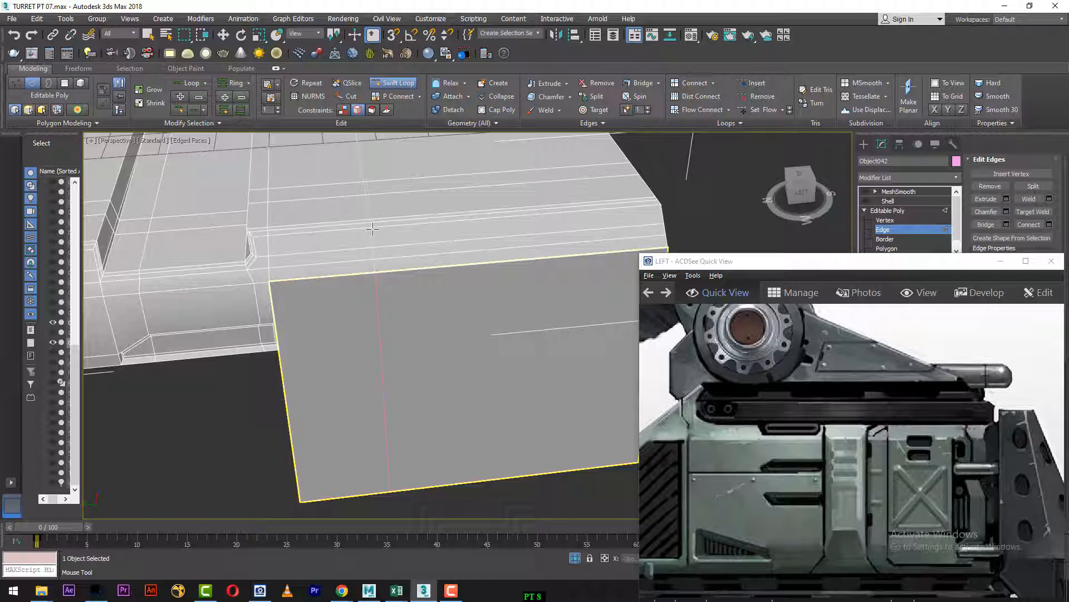
middle_click_drag(395, 295, 349, 282, "alt")
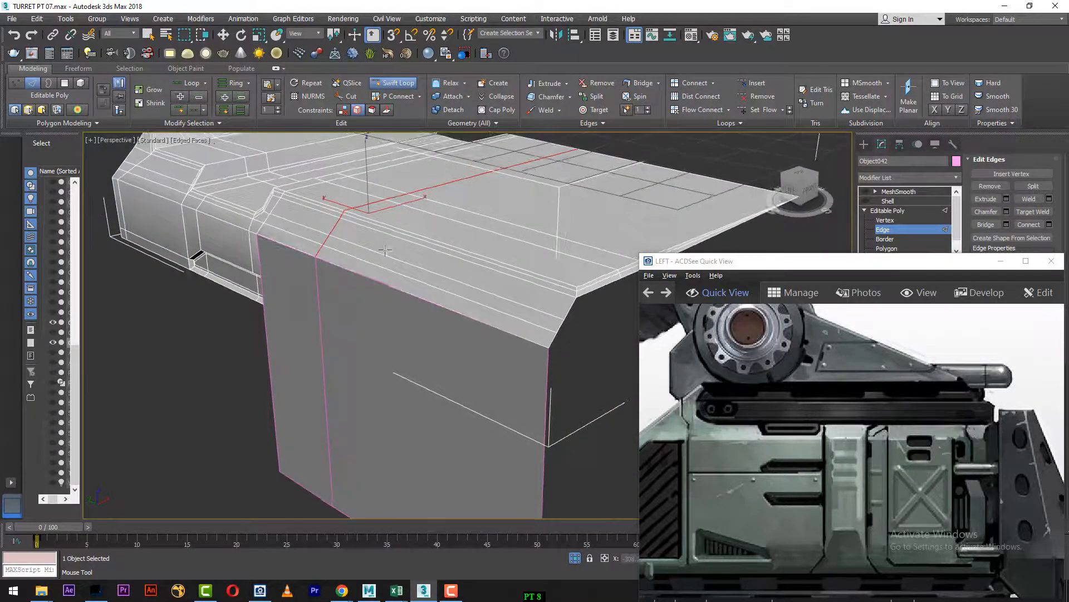
key("w")
right_click(402, 277)
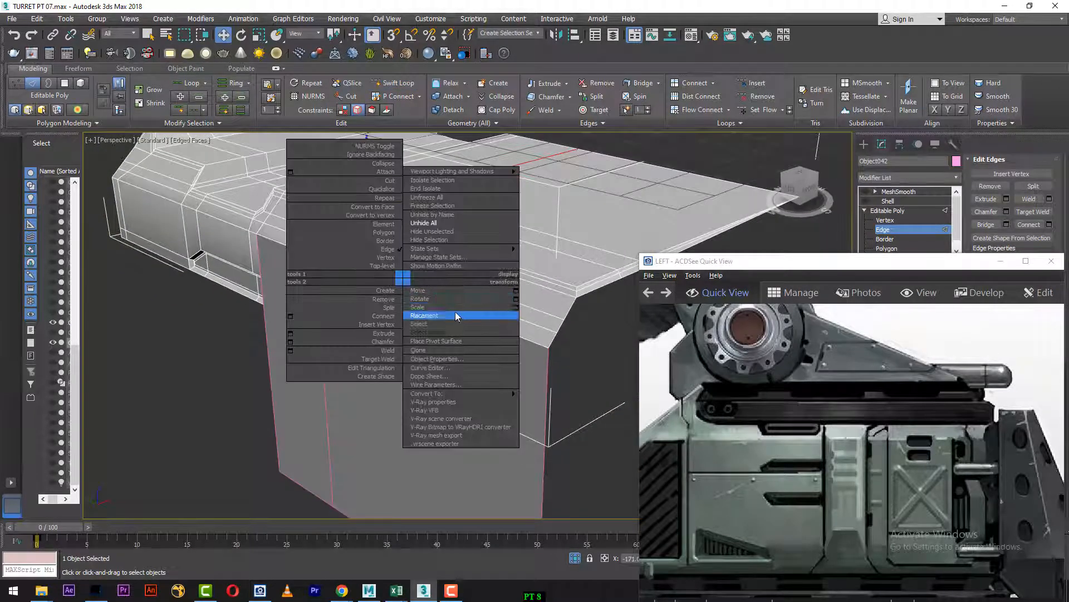
left_click(609, 367)
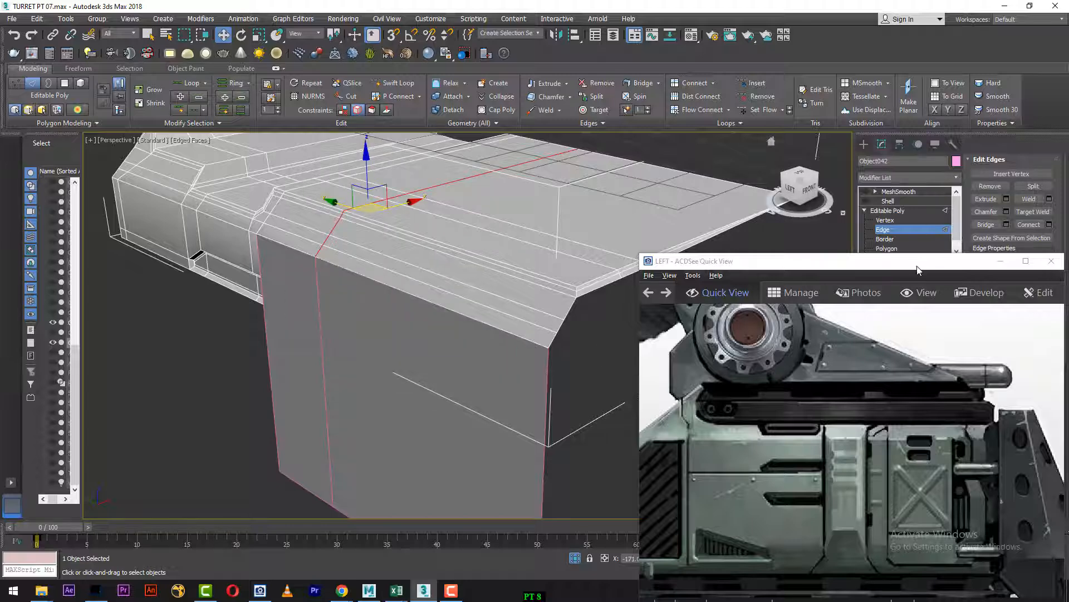
Step: Select the ten polygons of the upper hull piece's sloped strip directly above the side panel
left_click_drag(914, 259, 938, 278)
left_click(887, 247)
scroll(530, 319, "up", 5)
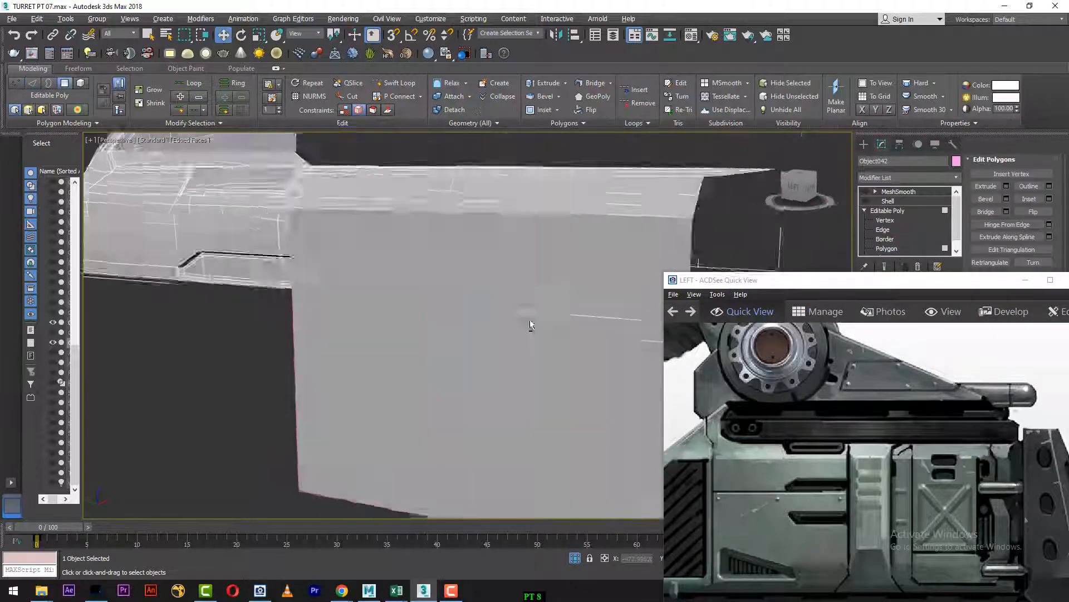
middle_click_drag(539, 325, 603, 261, "alt")
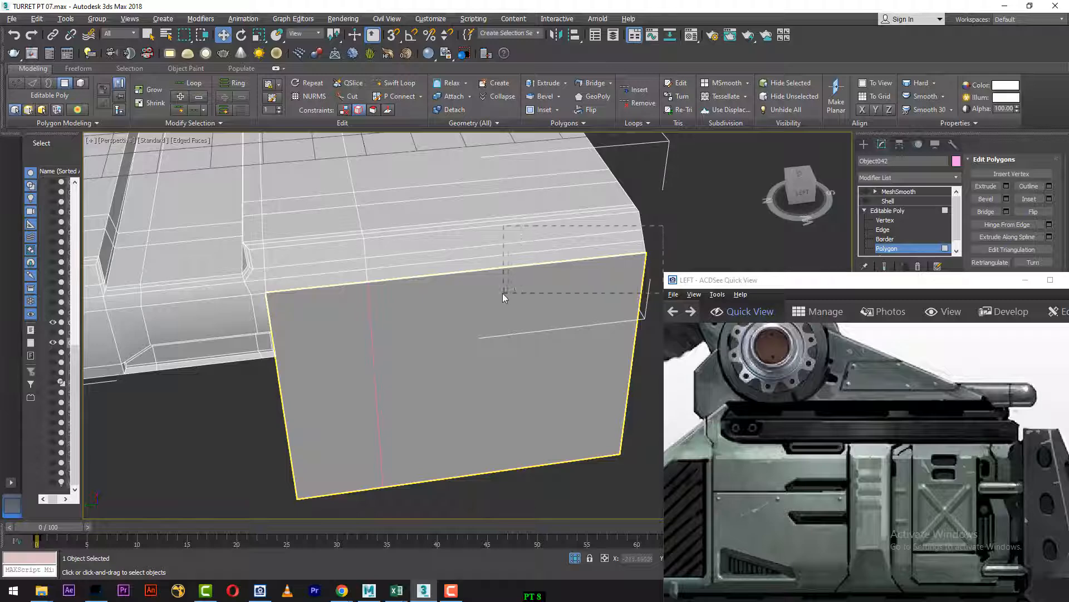
left_click_drag(502, 293, 361, 285)
left_click(346, 251, "ctrl")
left_click(340, 266, "ctrl")
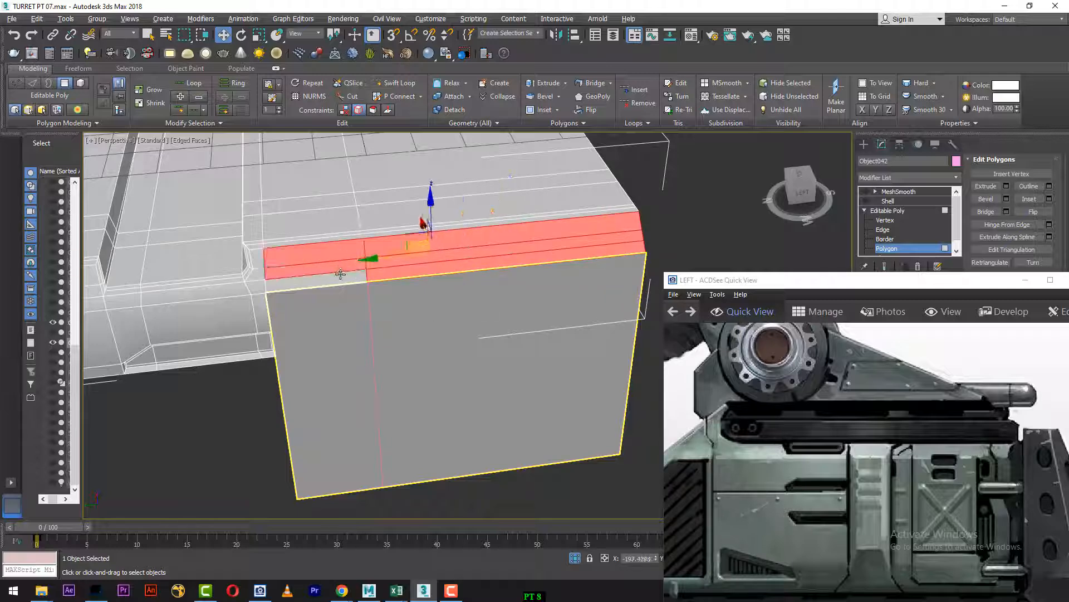
left_click(340, 276, "ctrl")
scroll(403, 275, "up", 3)
middle_click_drag(405, 275, 365, 281)
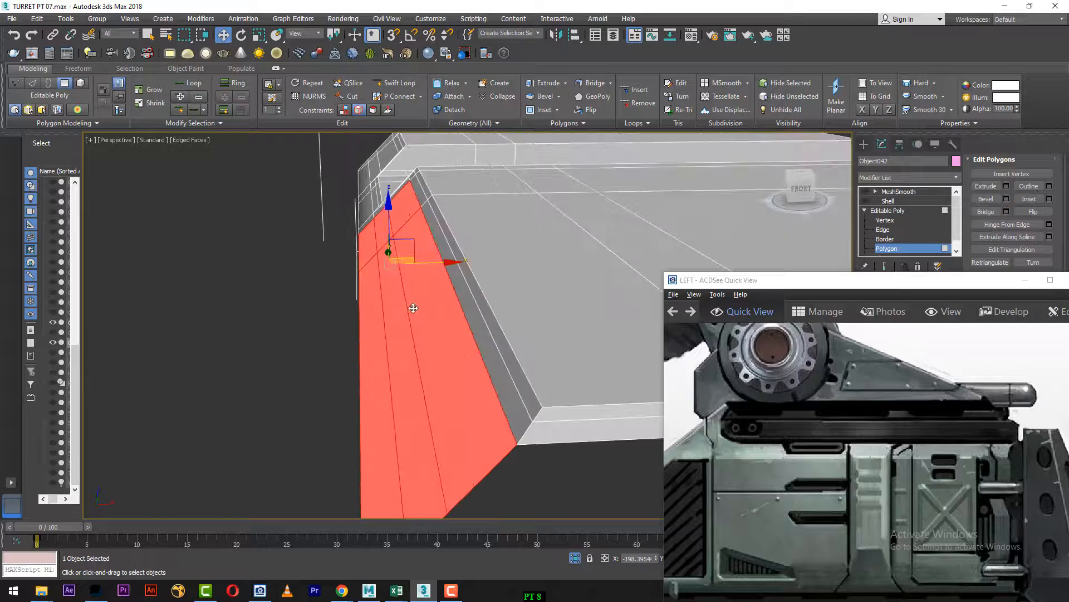
middle_click_drag(470, 370, 379, 244, "alt")
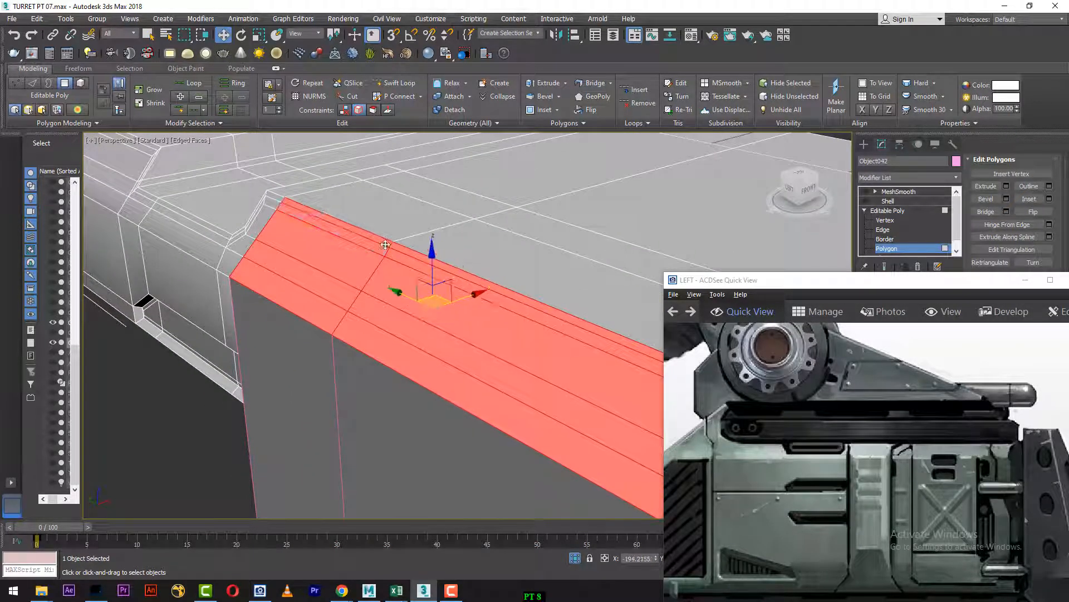
middle_click_drag(454, 300, 329, 232)
Step: Detach the selected sloped strip as a separate object, and shrink the reference image window beside the model
left_click_drag(981, 282, 700, 9)
left_click(1052, 369)
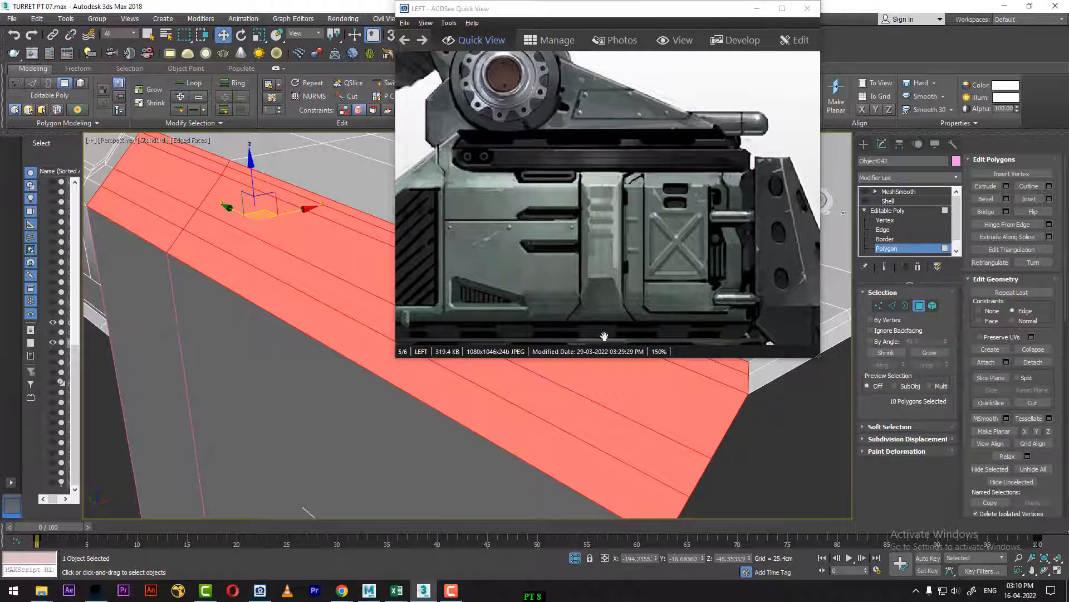
double_click(655, 17)
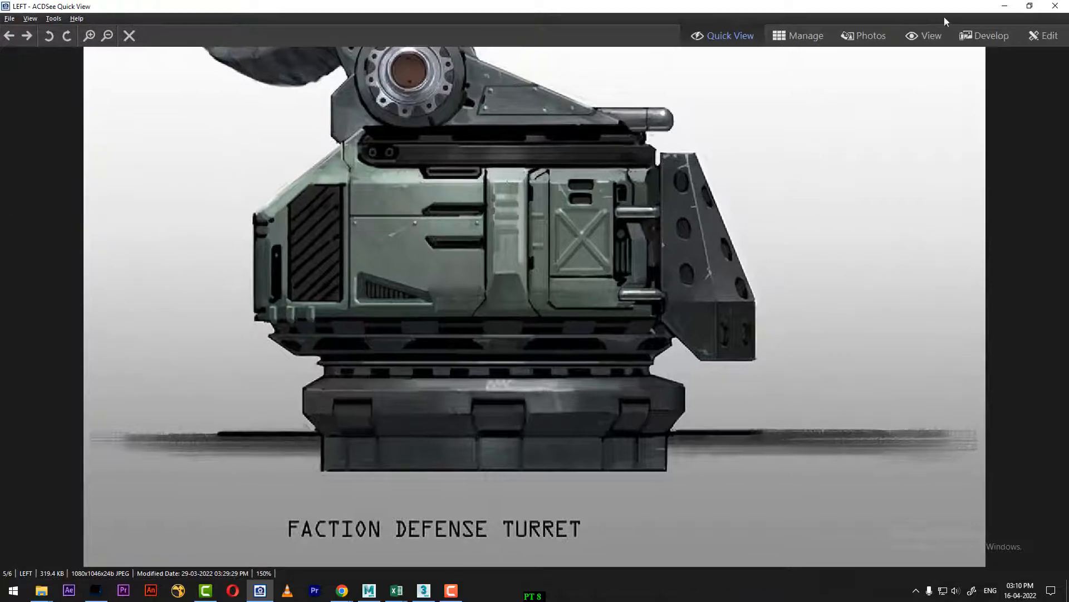
double_click(897, 4)
left_click_drag(540, 8, 357, 0)
left_click_drag(747, 3, 109, 61)
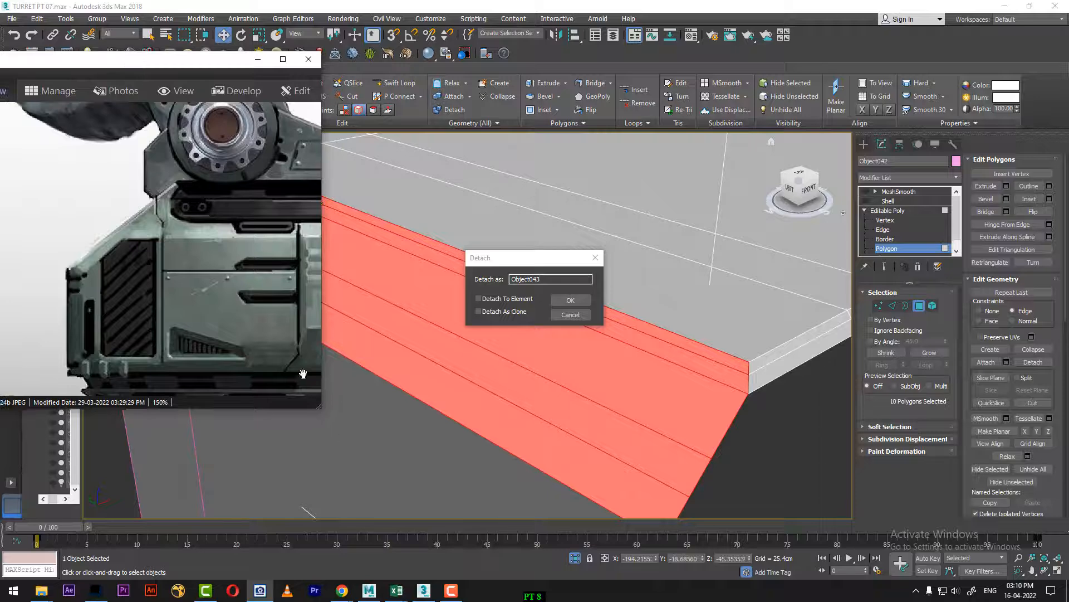
left_click_drag(303, 374, 37, 297)
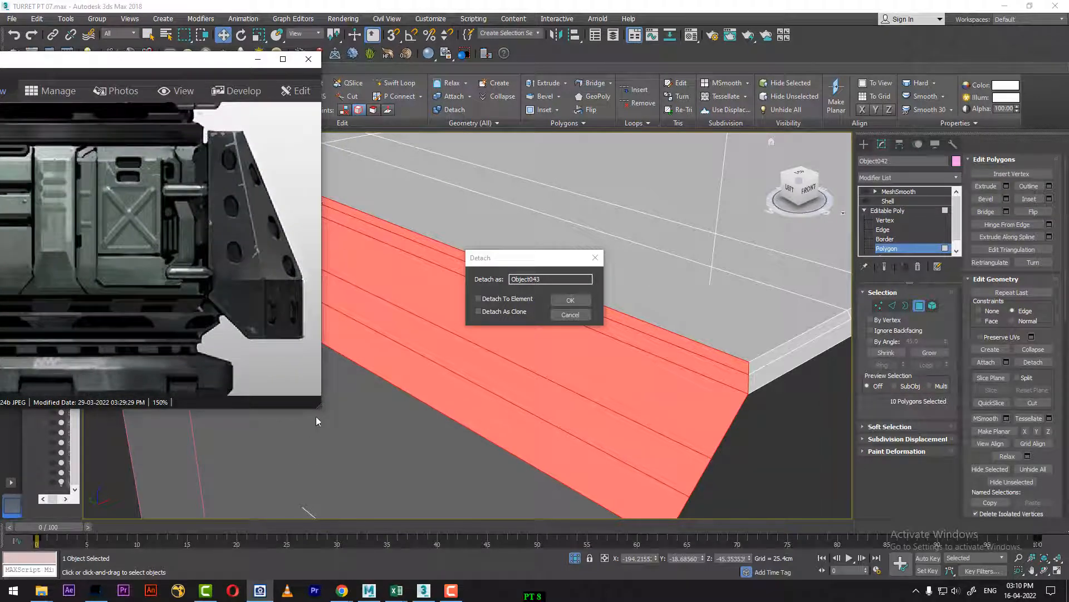
left_click_drag(313, 406, 257, 358)
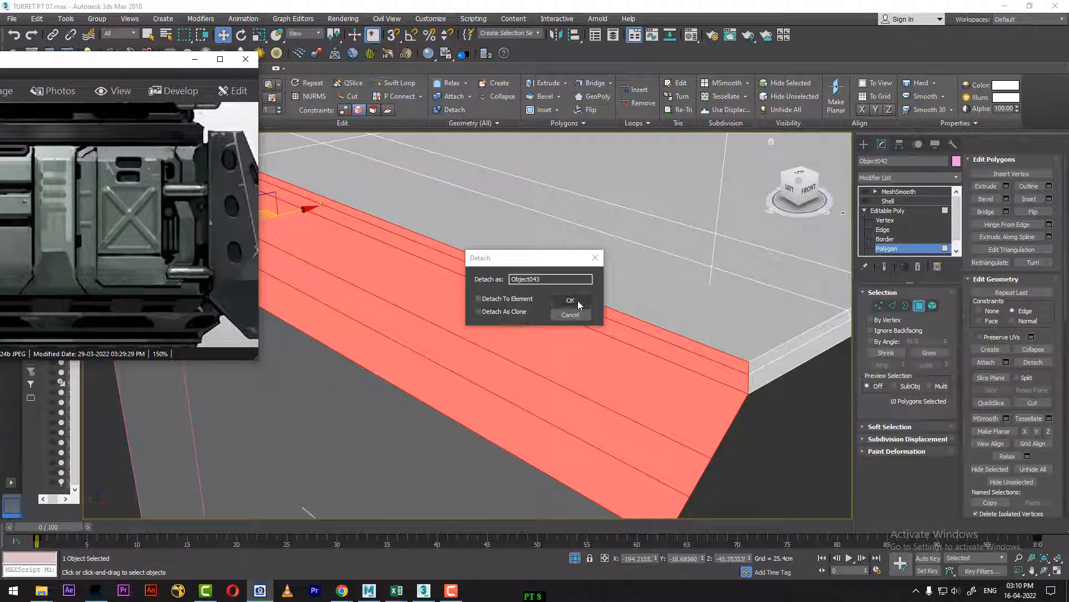
left_click(574, 303)
Step: Leave polygon editing and isolate the detached sloped strip together with the side panel
scroll(577, 302, "down", 4)
right_click(509, 298)
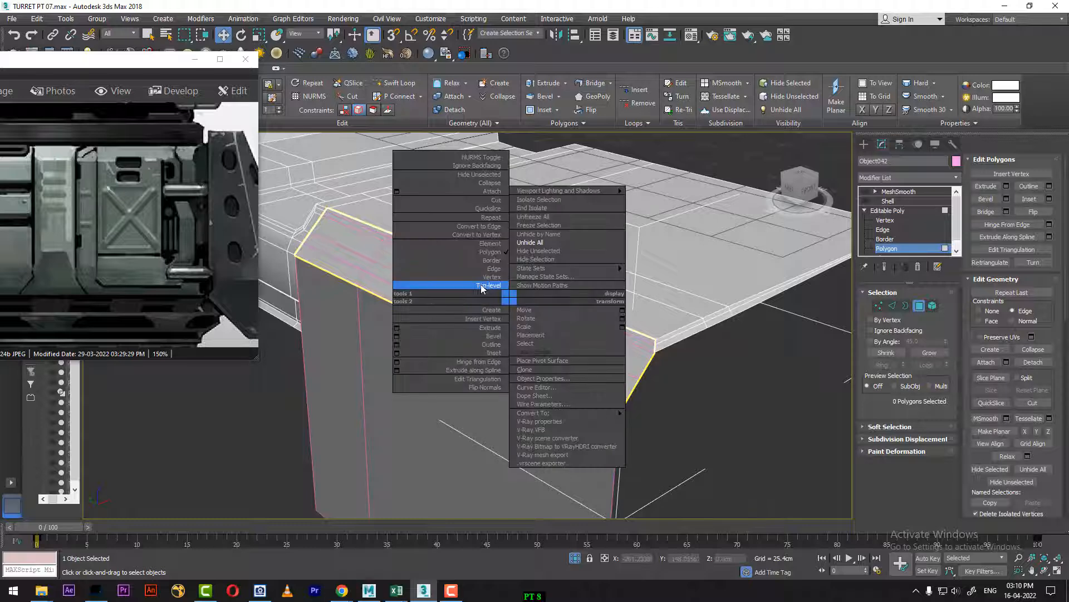
left_click(481, 287)
left_click(705, 447)
left_click(632, 385)
left_click(593, 432, "ctrl")
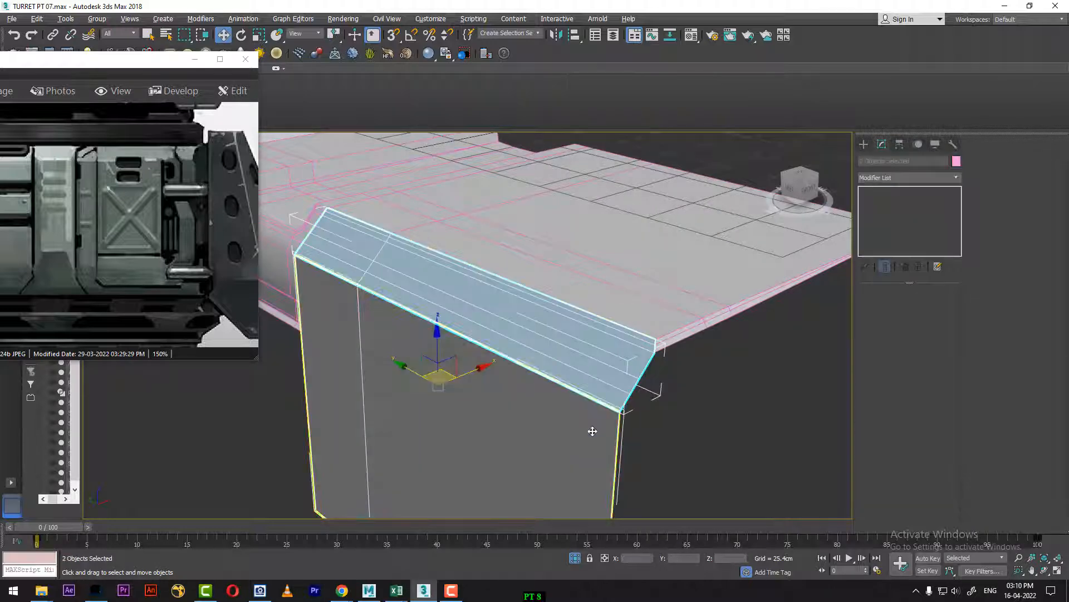
key("alt+q")
Step: Attach the detached sloped strip to the side panel so they form one editable poly
middle_click_drag(575, 413, 721, 411, "alt")
left_click(606, 369)
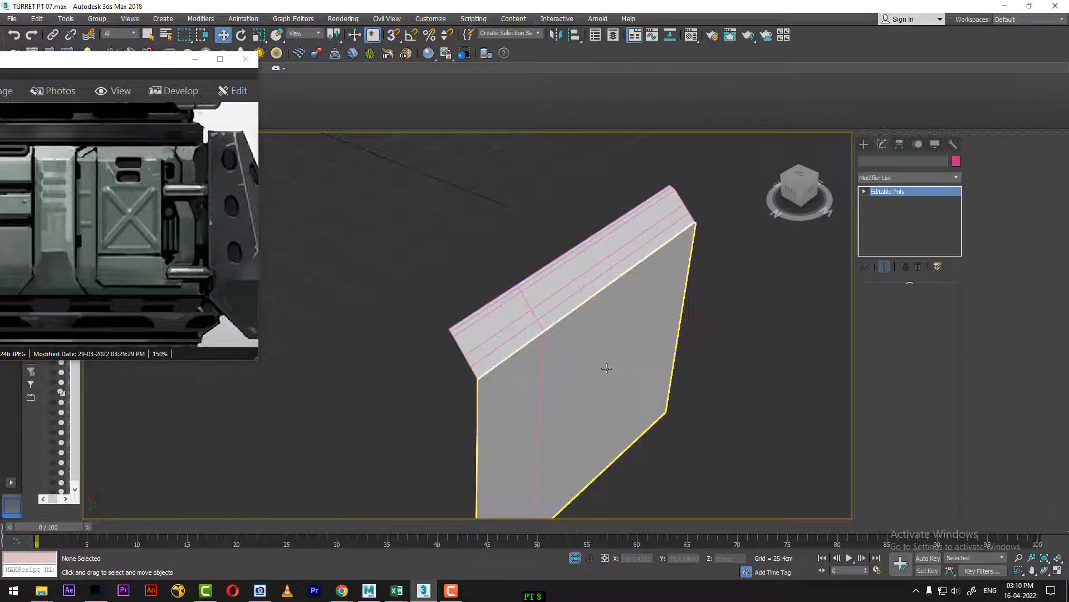
right_click(649, 386)
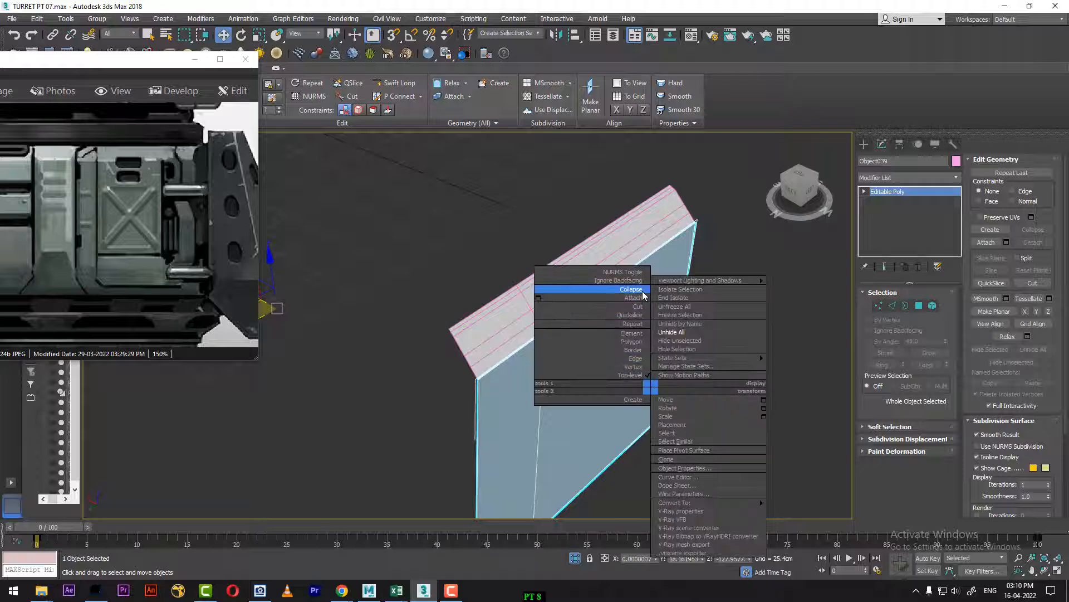
left_click(625, 308)
left_click(559, 312)
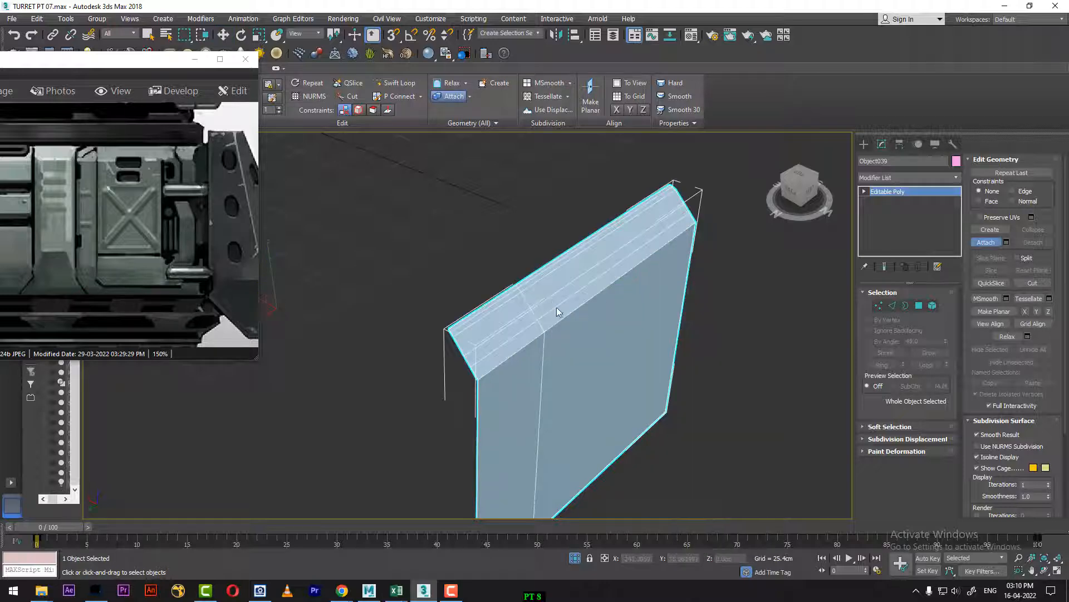
Step: Weld the vertices along the seam between the sloped strip and the side panel, and leave vertex editing
left_click(880, 305)
key("w")
middle_click_drag(756, 300, 713, 293, "alt")
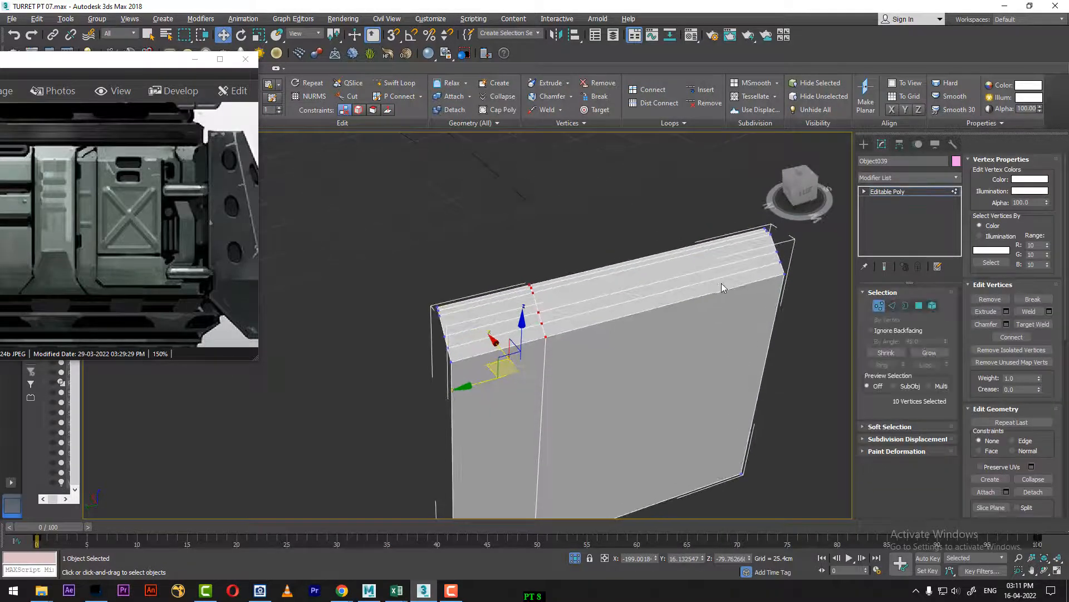
key("l")
scroll(656, 342, "up", 4)
middle_click_drag(598, 402, 867, 327)
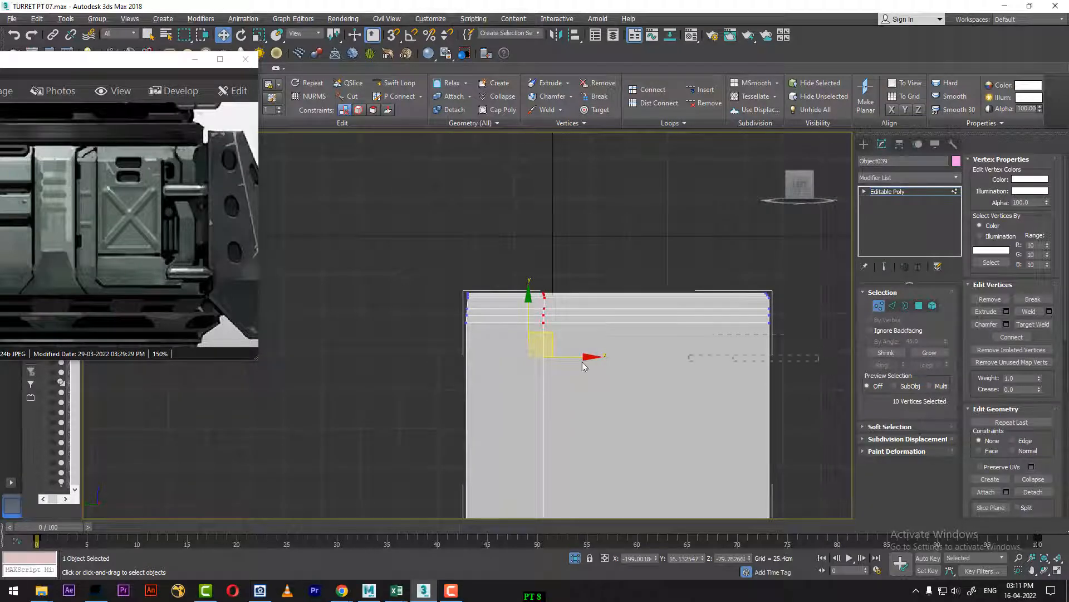
left_click_drag(582, 362, 456, 321)
middle_click_drag(622, 362, 628, 384, "alt")
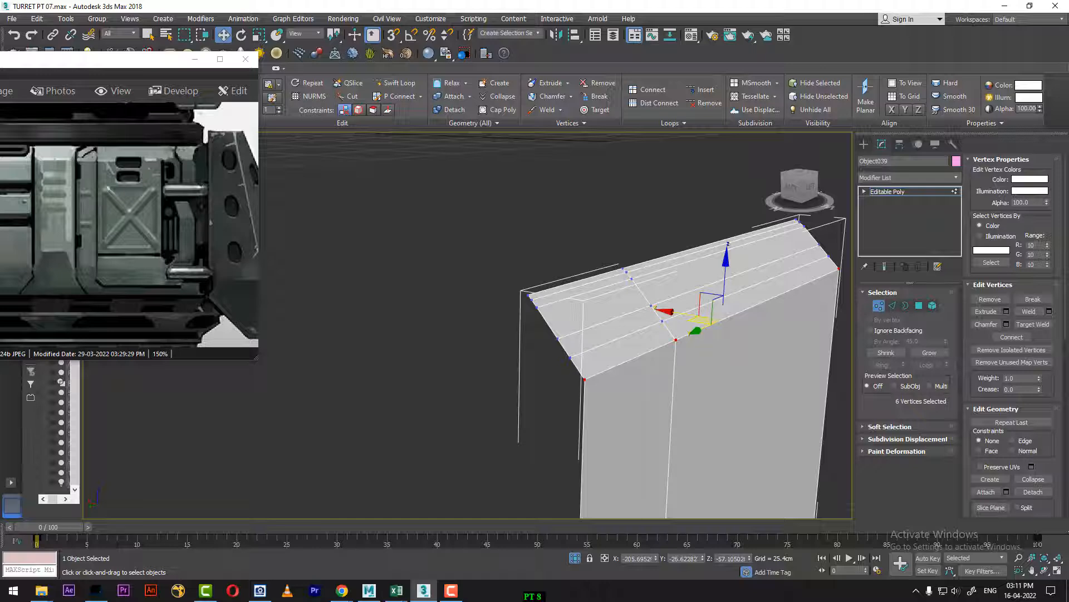
left_click(1029, 312)
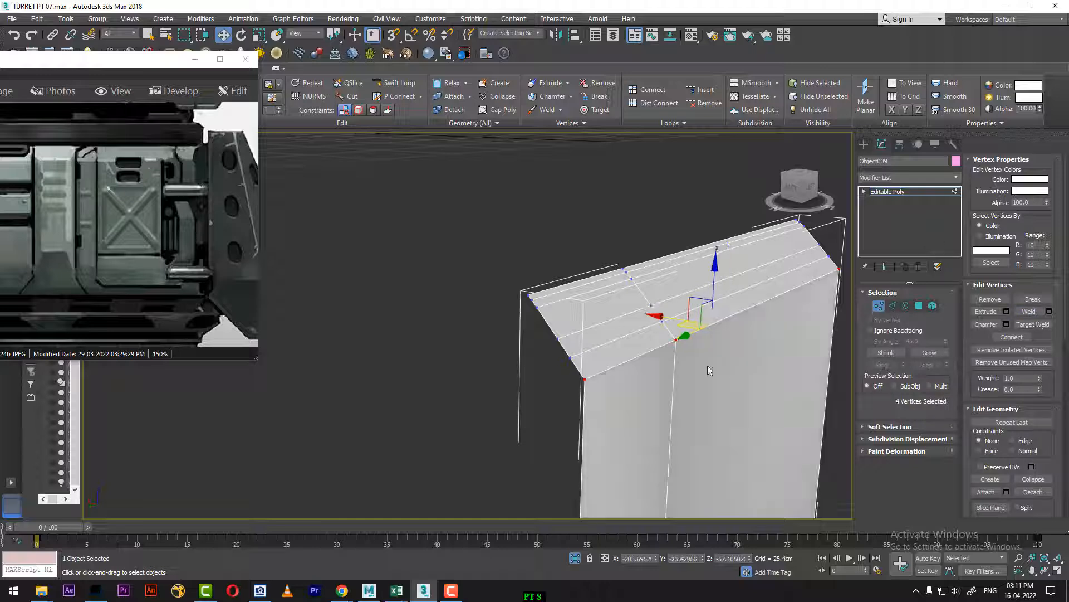
middle_click_drag(649, 359, 555, 347)
left_click(905, 192)
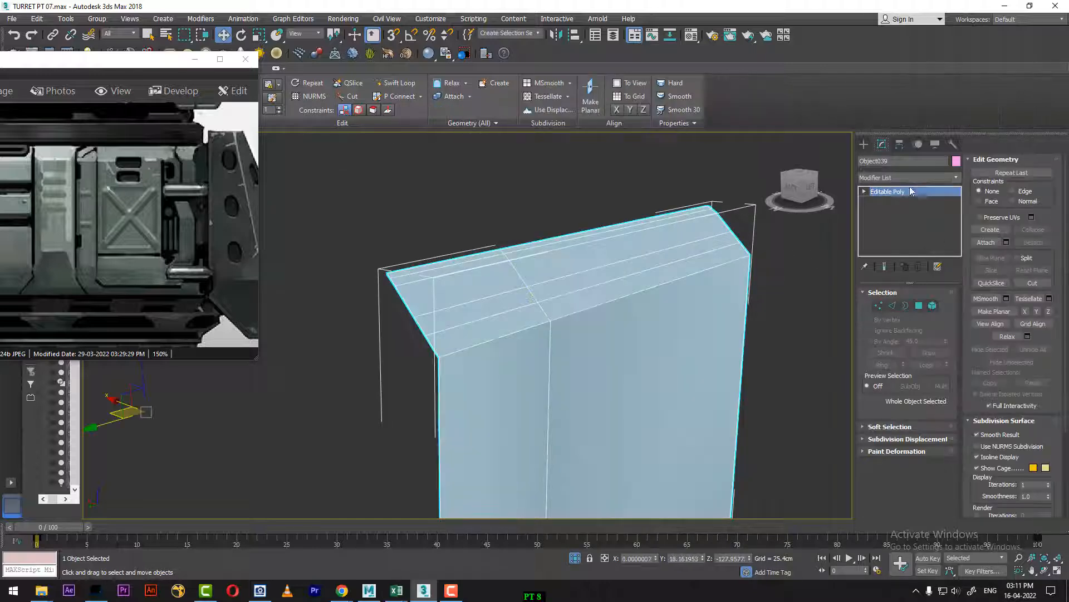
Step: Apply a MeshSmooth modifier to the combined side panel, compare the shape with and without it, and leave the modifier turned off
left_click(914, 177)
key("m")
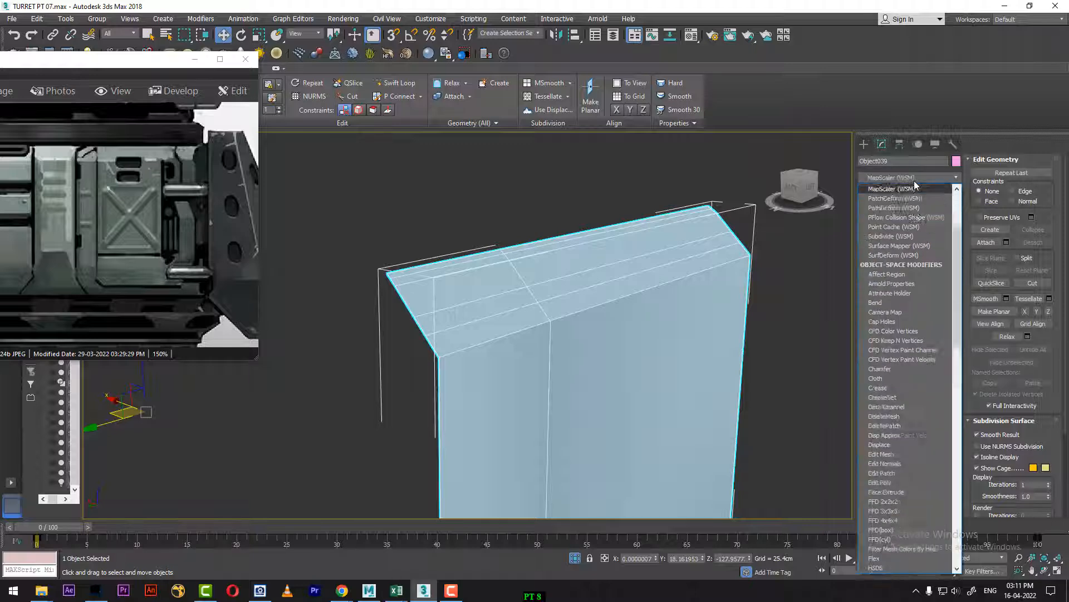
key("m")
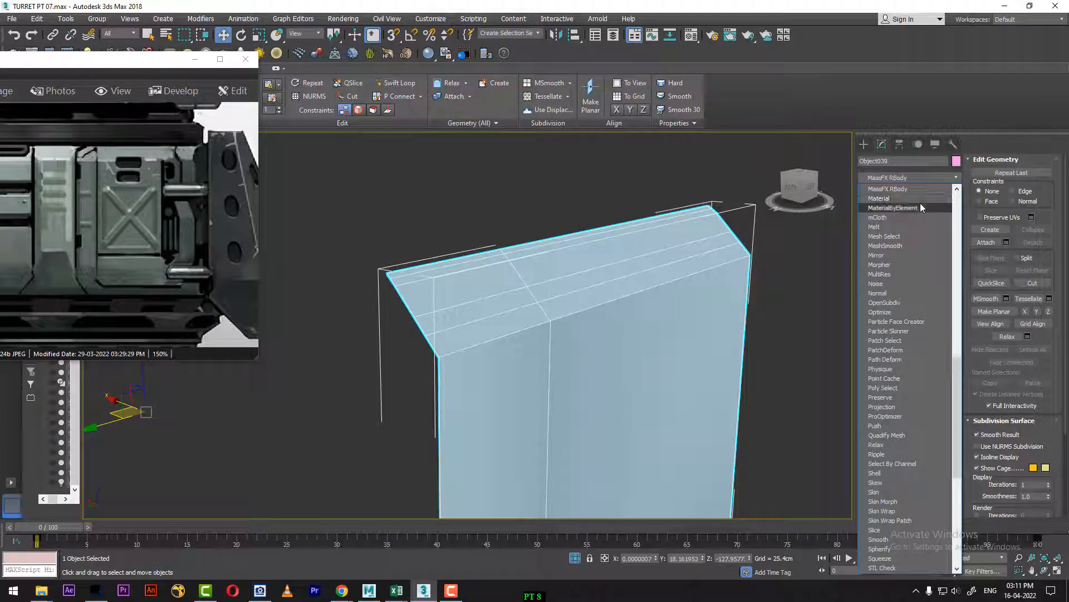
left_click(918, 248)
middle_click_drag(767, 319, 733, 334, "alt")
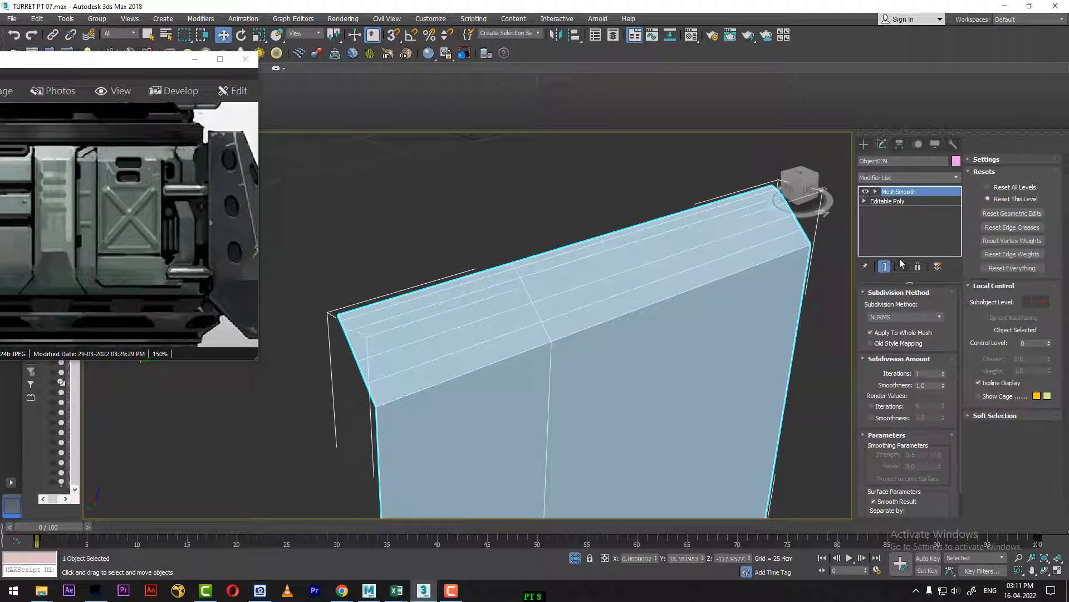
left_click(866, 192)
left_click(866, 191)
left_click(866, 191)
left_click(865, 192)
left_click(866, 192)
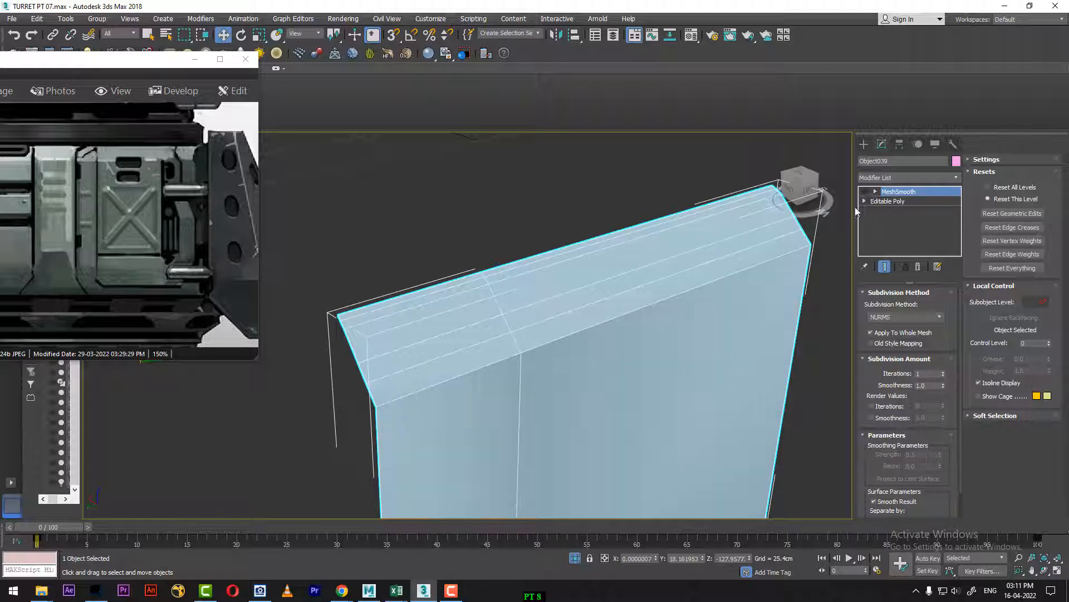
Step: End the isolation to bring back the whole turret and show the side panel in a maximized left view
middle_click_drag(697, 398, 587, 355, "alt")
scroll(588, 355, "down", 3)
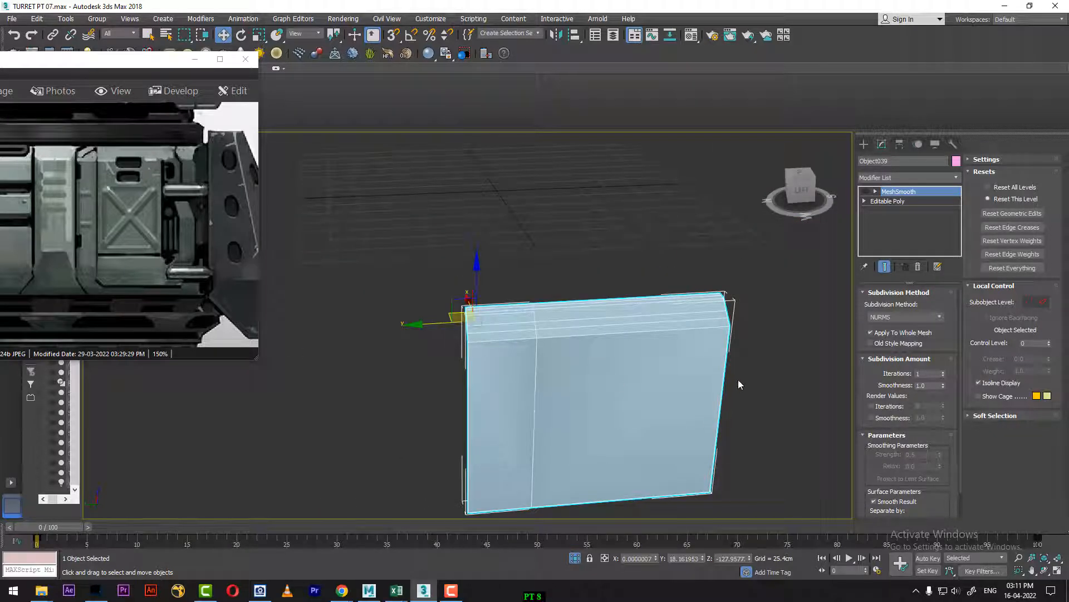
right_click(741, 362)
left_click(779, 305)
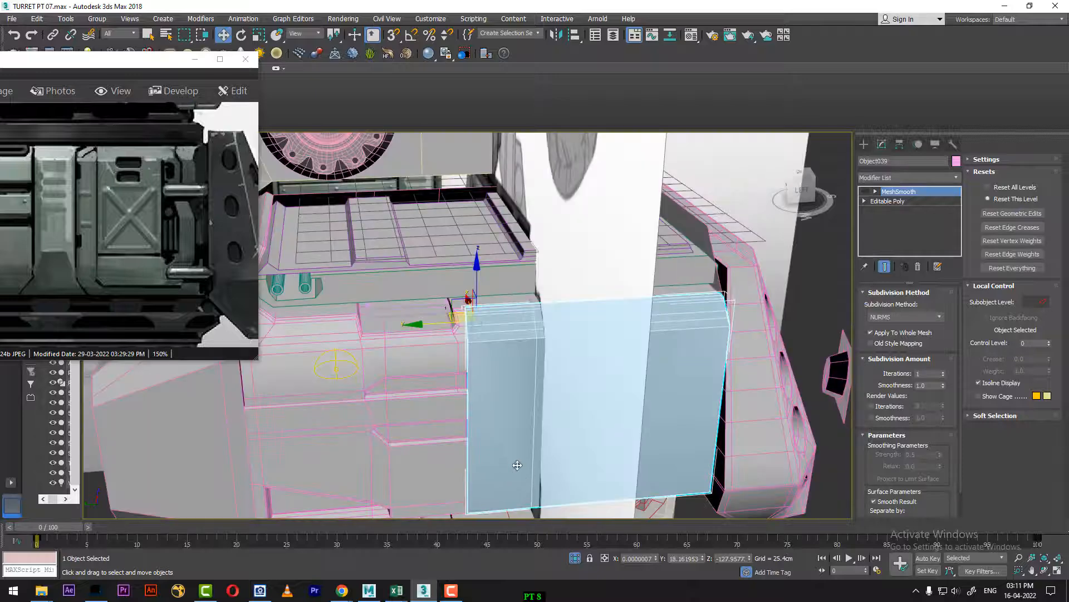
key("l")
key("z")
key("alt+w")
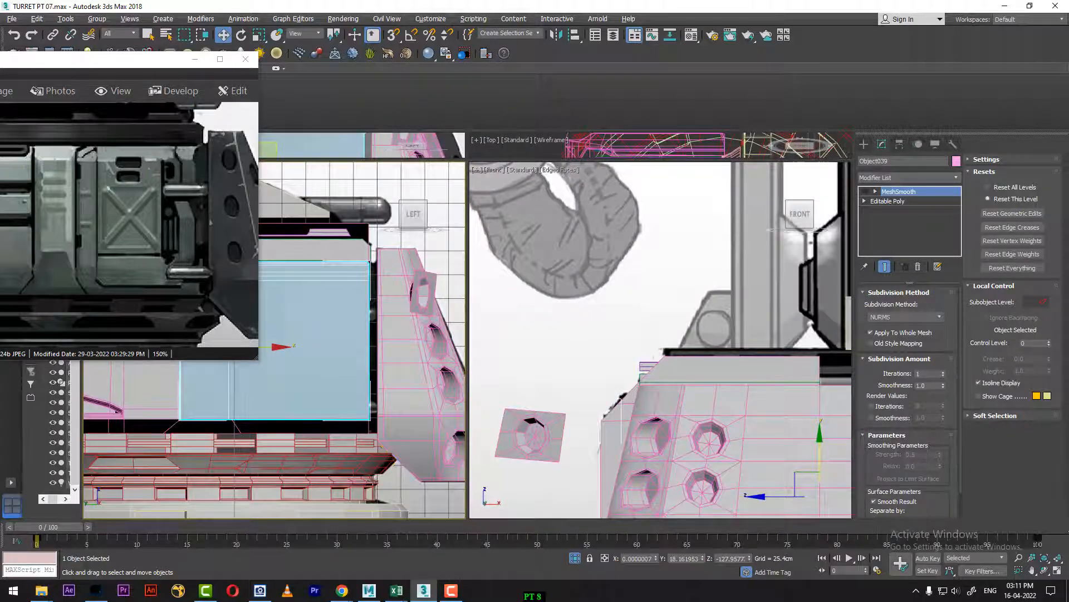
middle_click_drag(373, 481, 399, 499)
key("alt+w")
middle_click_drag(474, 455, 509, 444)
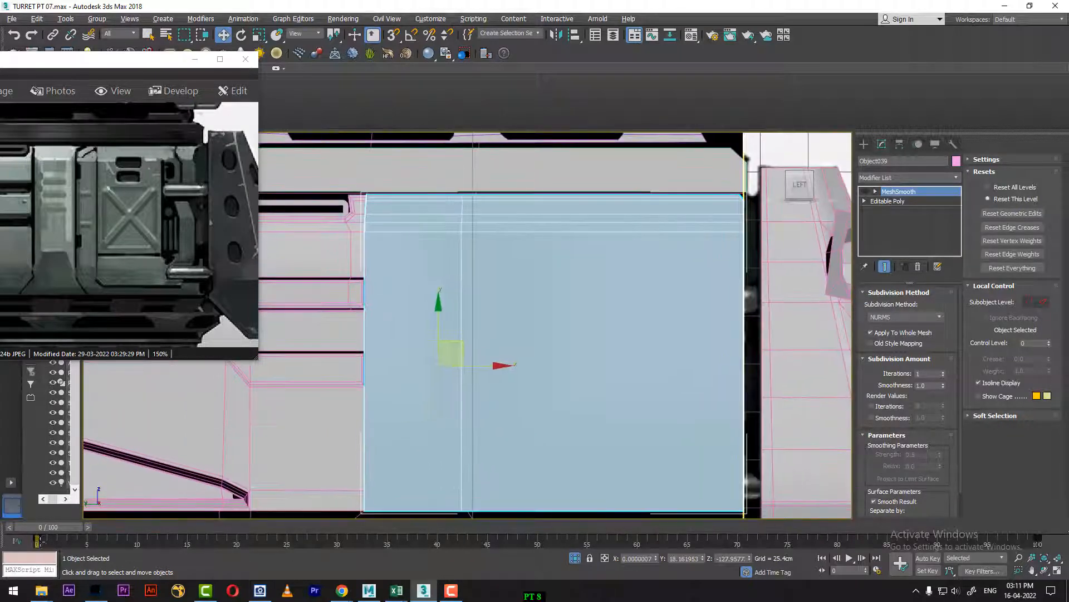
Step: Move the time slider to frame 72 to show the reference through the model, and lower the reference image window
left_click_drag(39, 541, 757, 541)
middle_click_drag(513, 327, 575, 274)
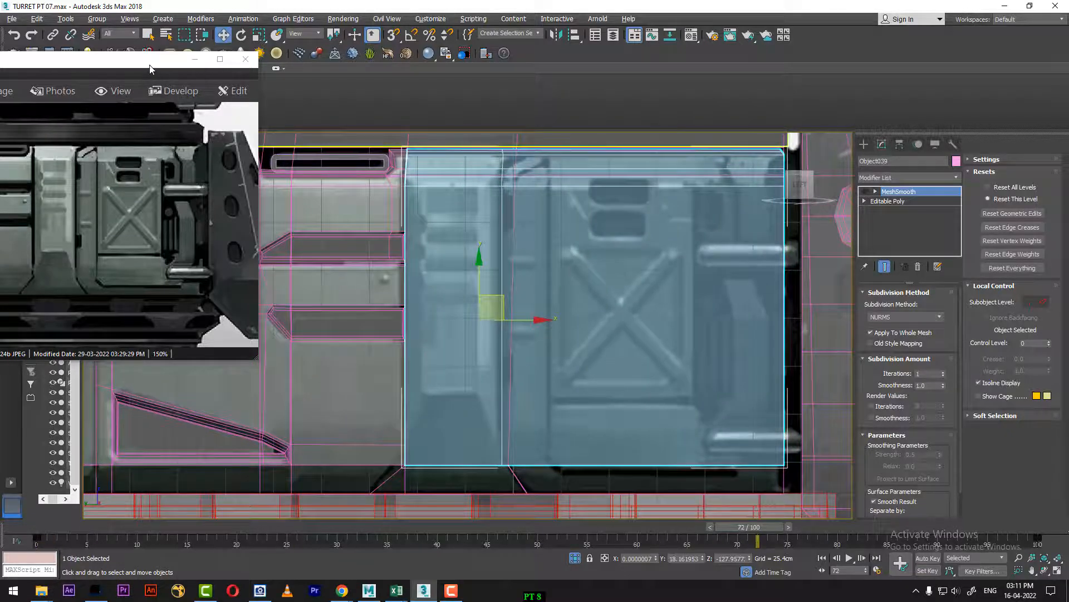
left_click_drag(149, 69, 133, 157)
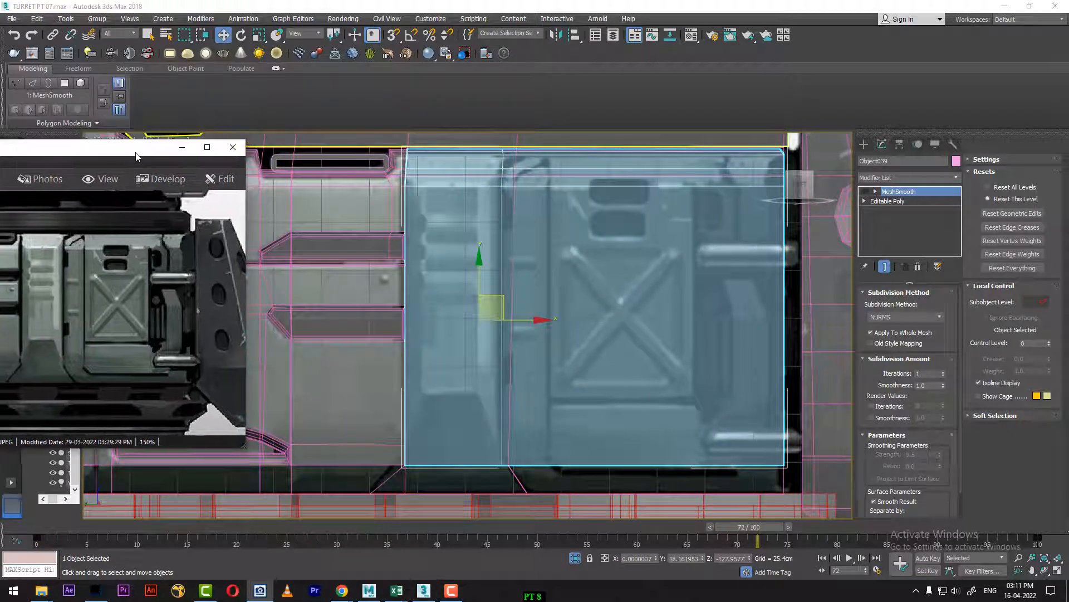
Step: Try to add a vertical edge loop with Swift Loop along the X-braced hatch's left edge, on the side panel and the sloped strip
left_click(887, 202)
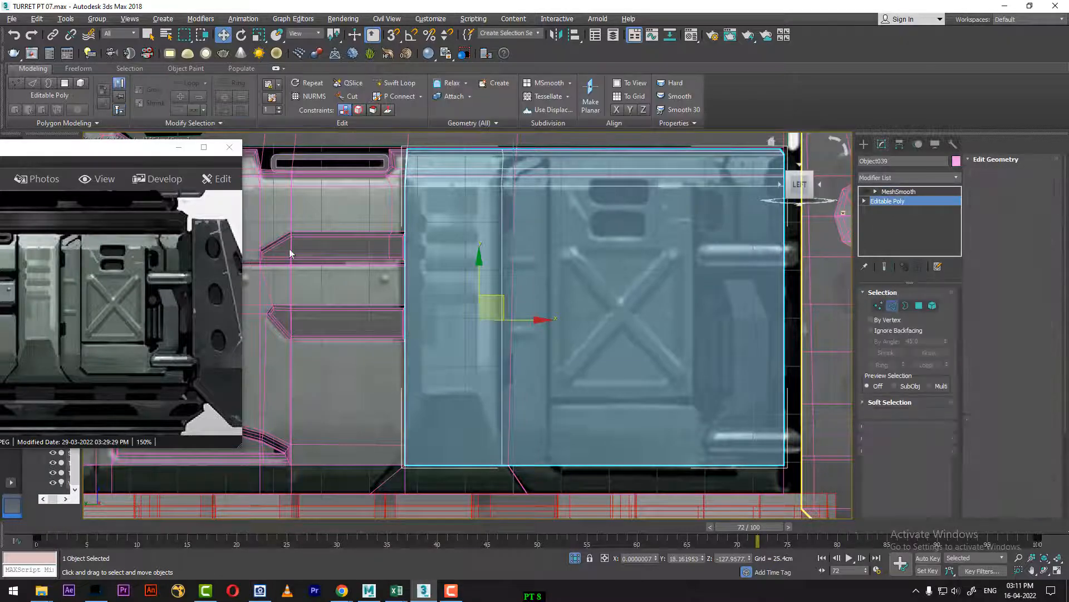
left_click(393, 83)
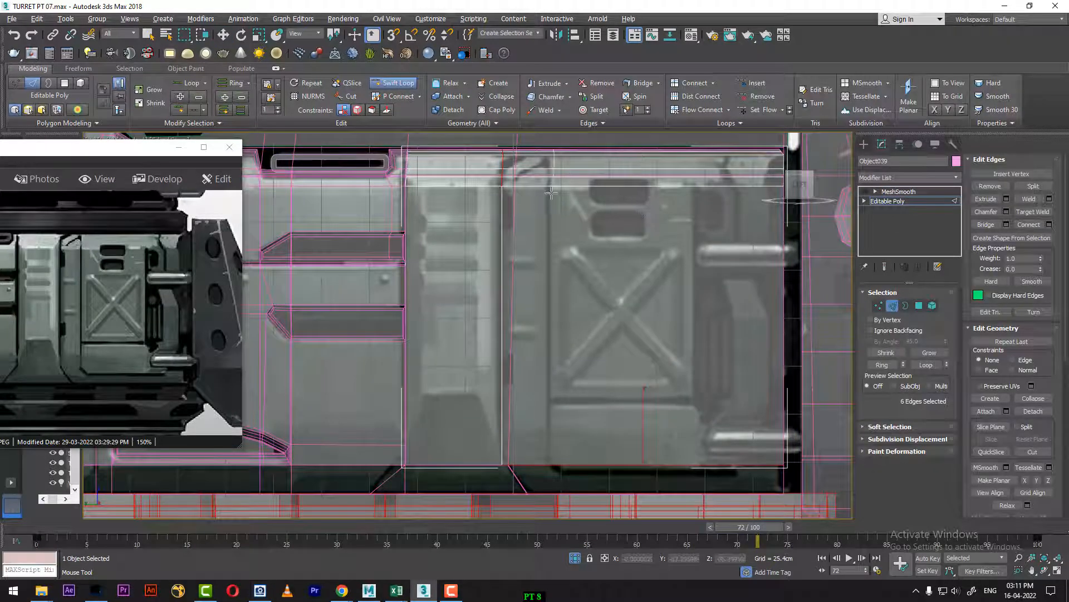
left_click(551, 462)
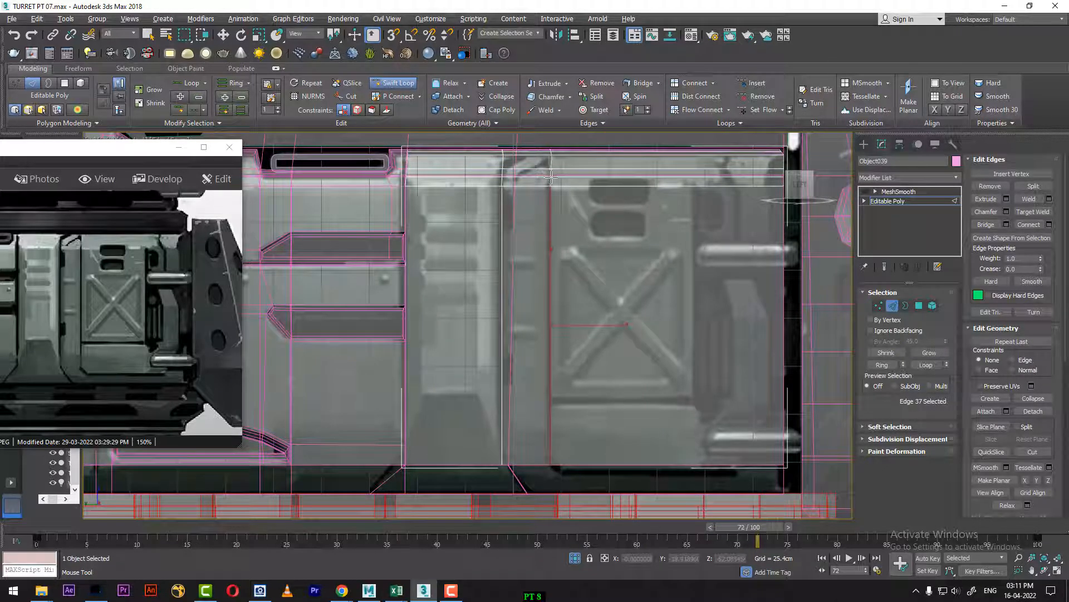
left_click(550, 177)
scroll(589, 378, "up", 4)
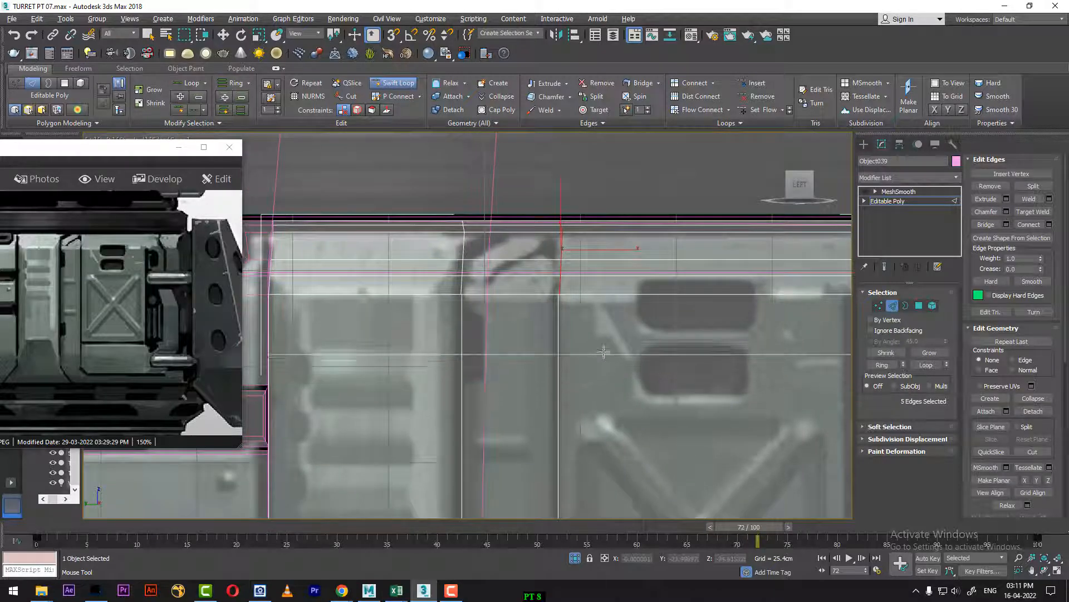
key("ctrl+z")
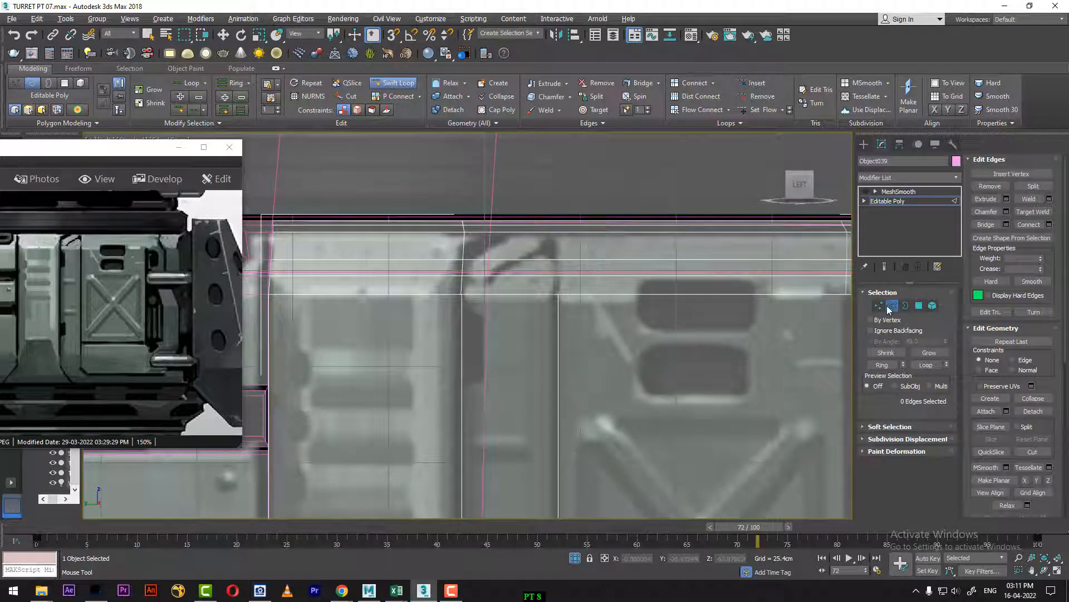
key("1")
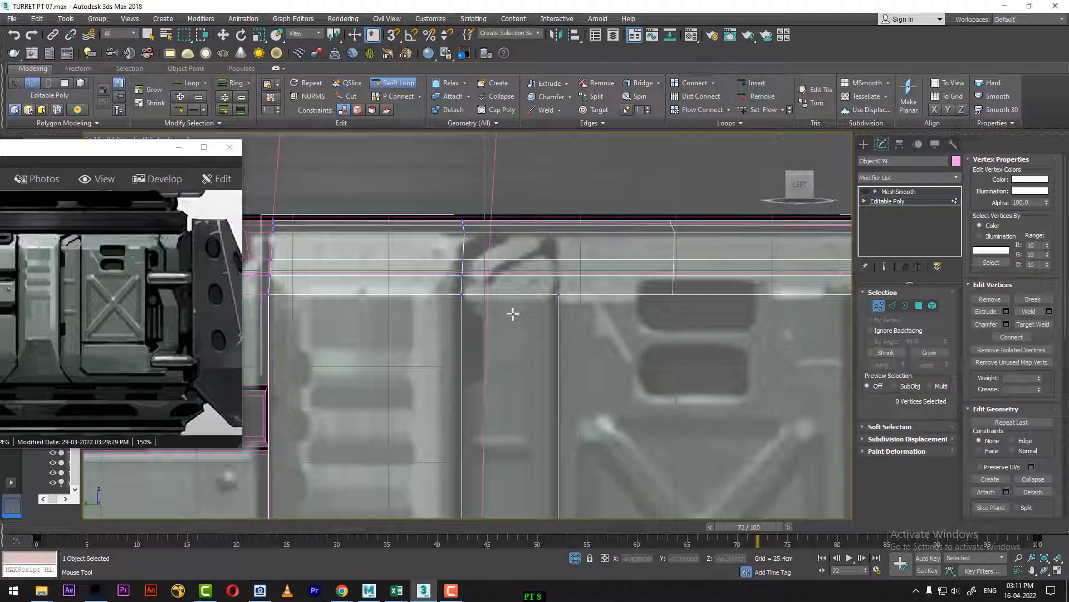
key("w")
key("ctrl+z")
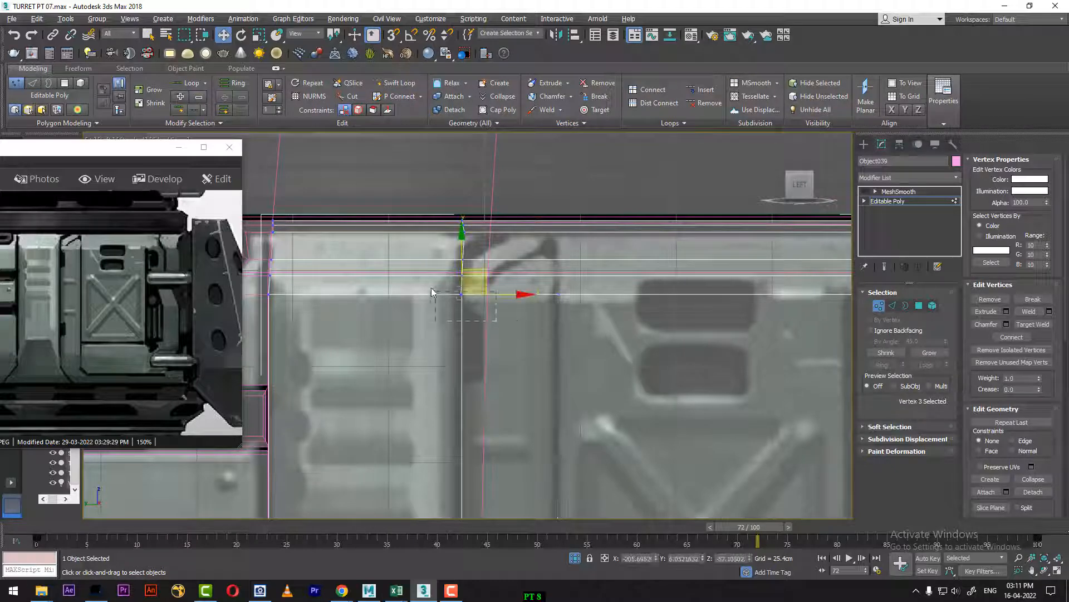
Step: Weld the two seam vertices on the panel's existing vertical edge with a weld threshold of about 21.49 cm
left_click_drag(432, 291, 432, 290)
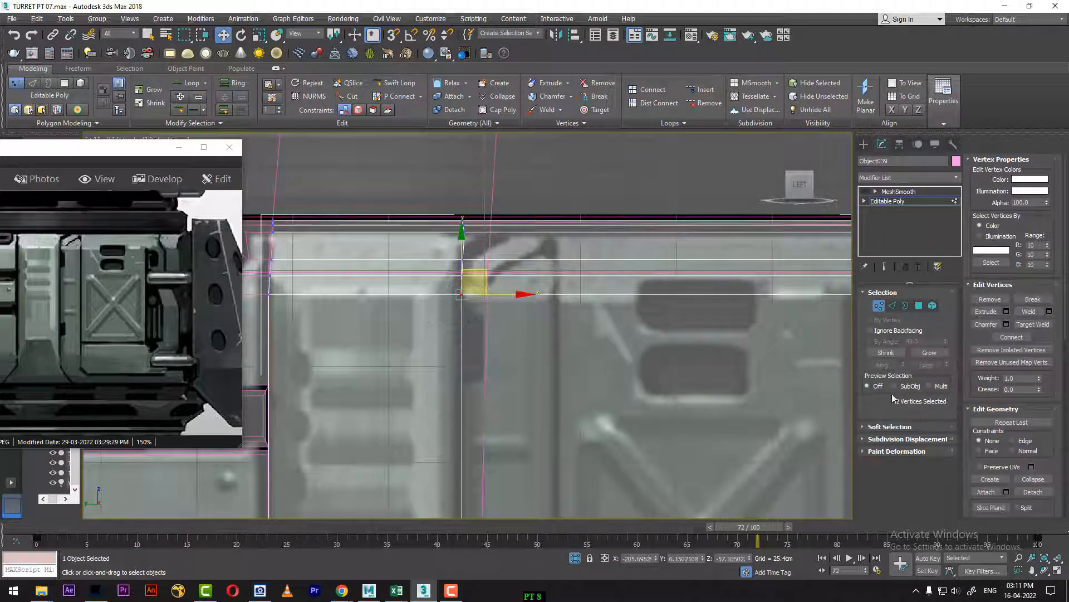
left_click(1049, 312)
left_click_drag(476, 334, 478, 253)
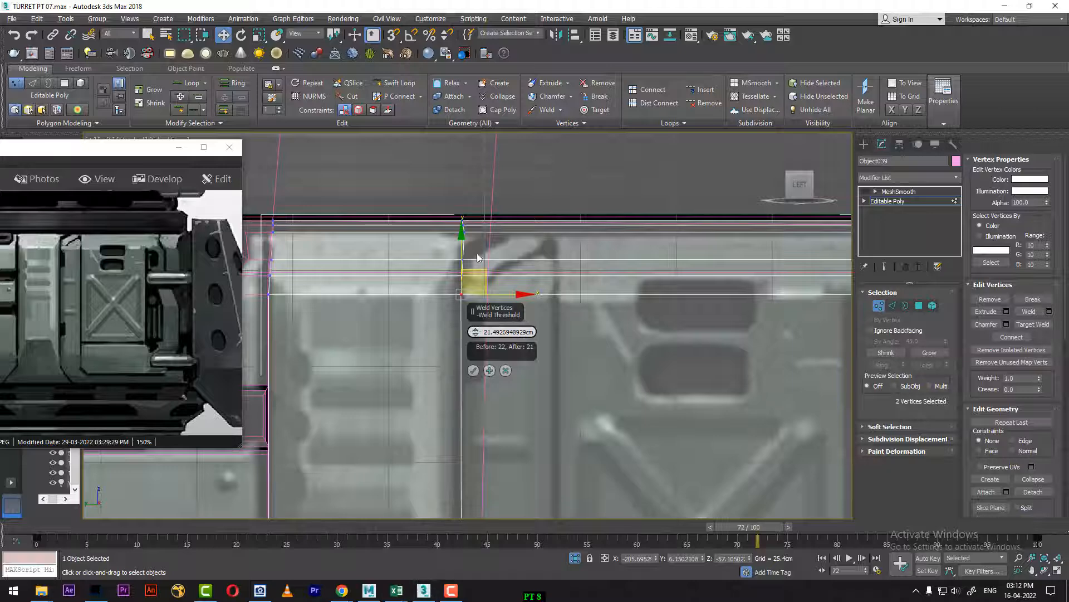
left_click(474, 371)
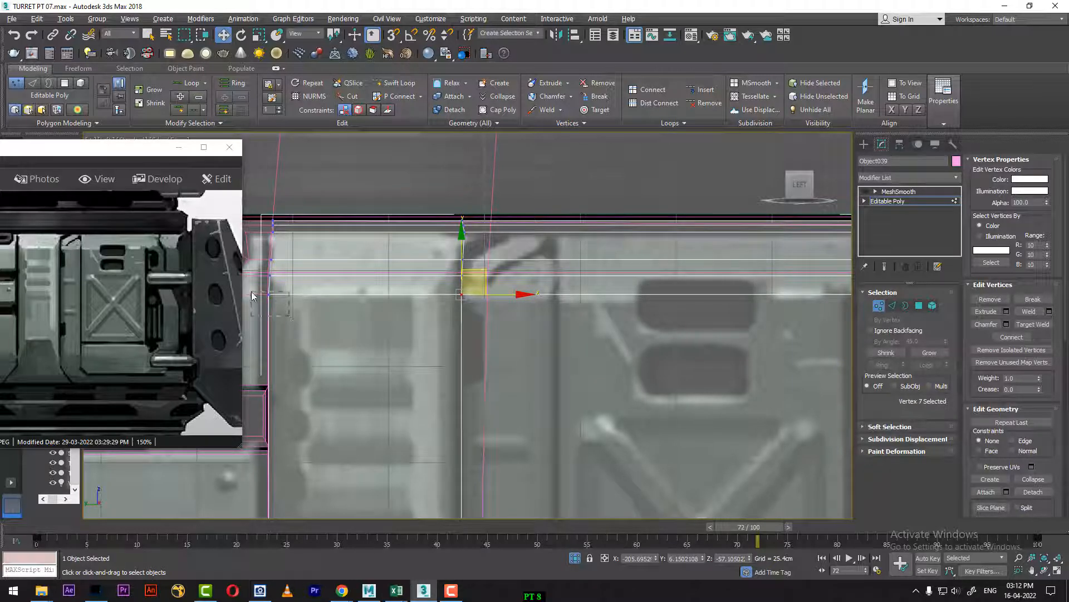
Step: Weld the overlapping vertices at both outer ends of the seam between the sloped strip and the side panel
left_click_drag(252, 295, 251, 295)
middle_click_drag(479, 403, 384, 368)
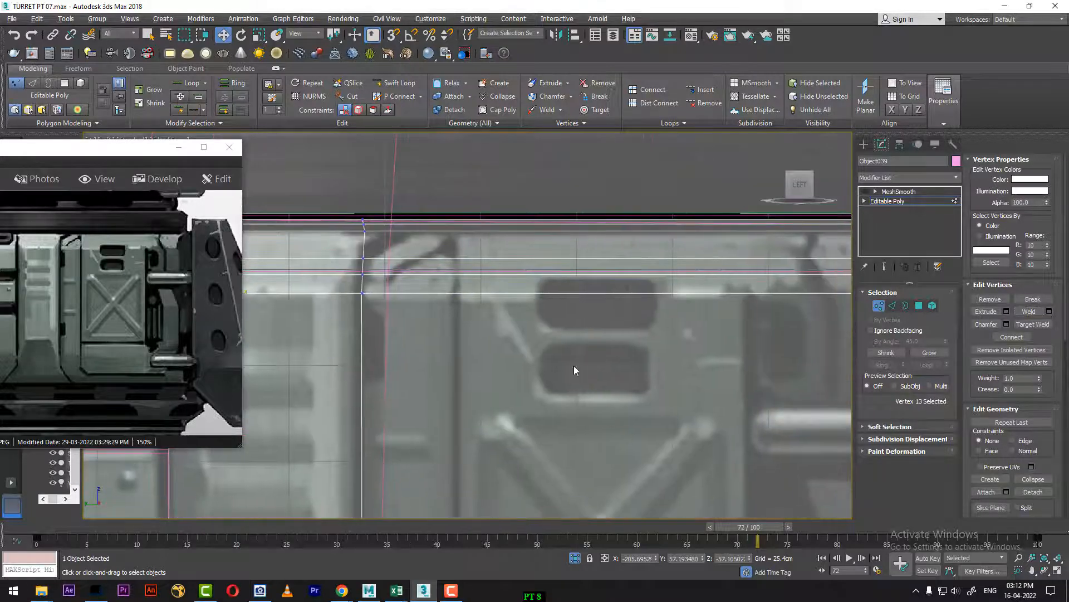
middle_click_drag(718, 346, 384, 390)
left_click_drag(578, 327, 578, 327)
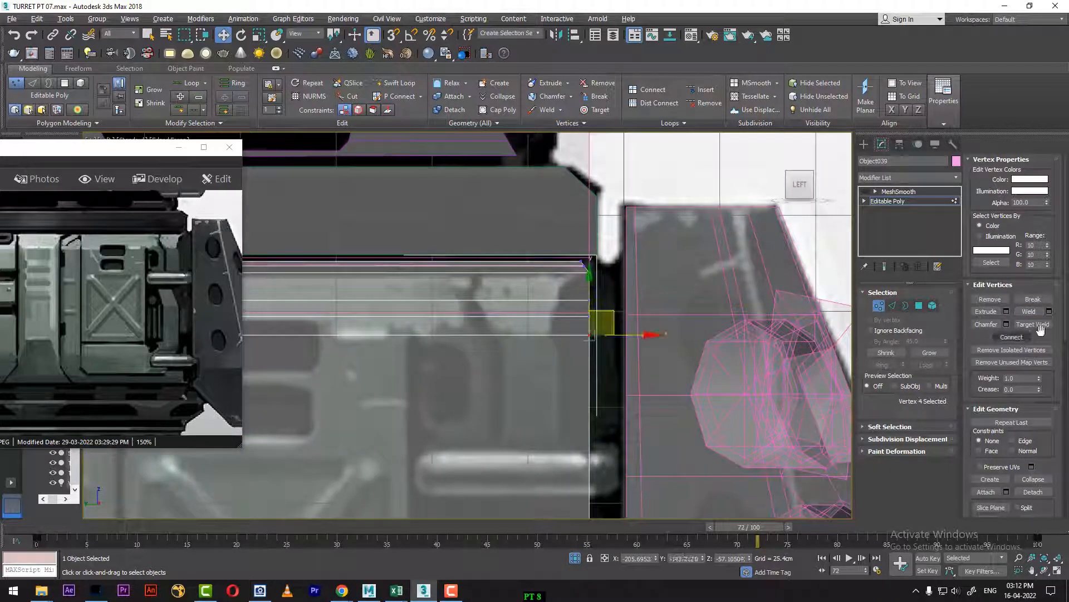
left_click(1030, 312)
middle_click_drag(515, 409, 854, 368)
Step: Leave vertex editing and add a vertical Swift Loop edge loop along the X-braced hatch's left edge, through both strip and panel
right_click(476, 345)
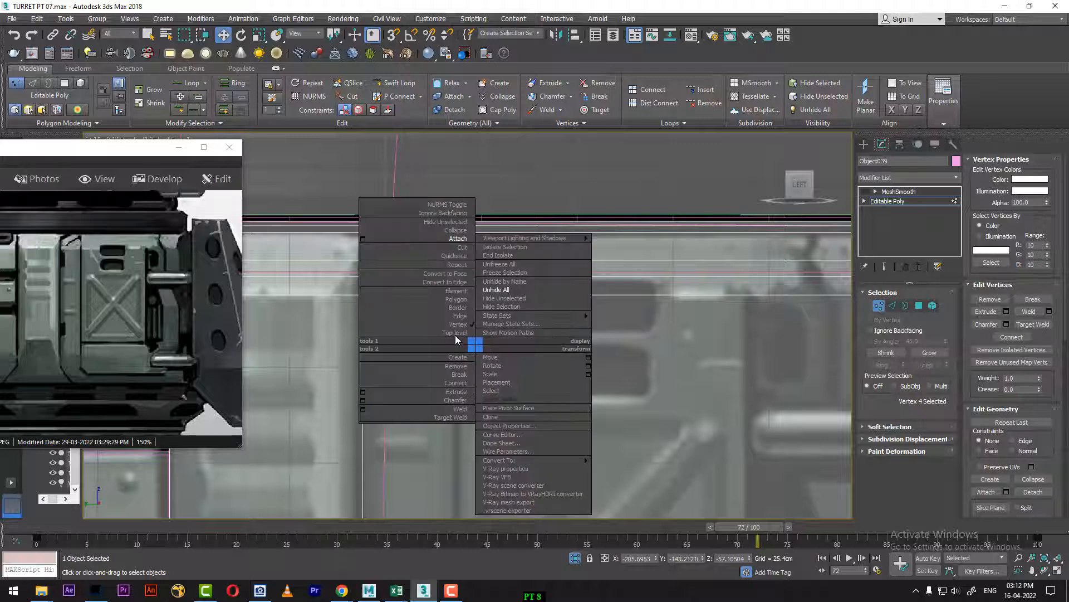
left_click(456, 336)
left_click(395, 83)
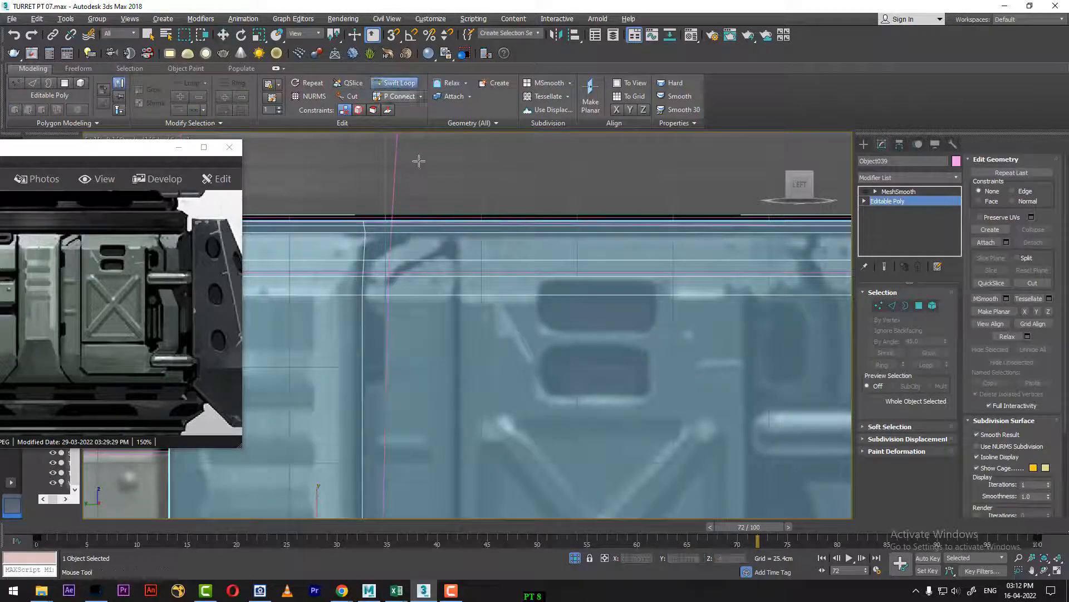
left_click(458, 292)
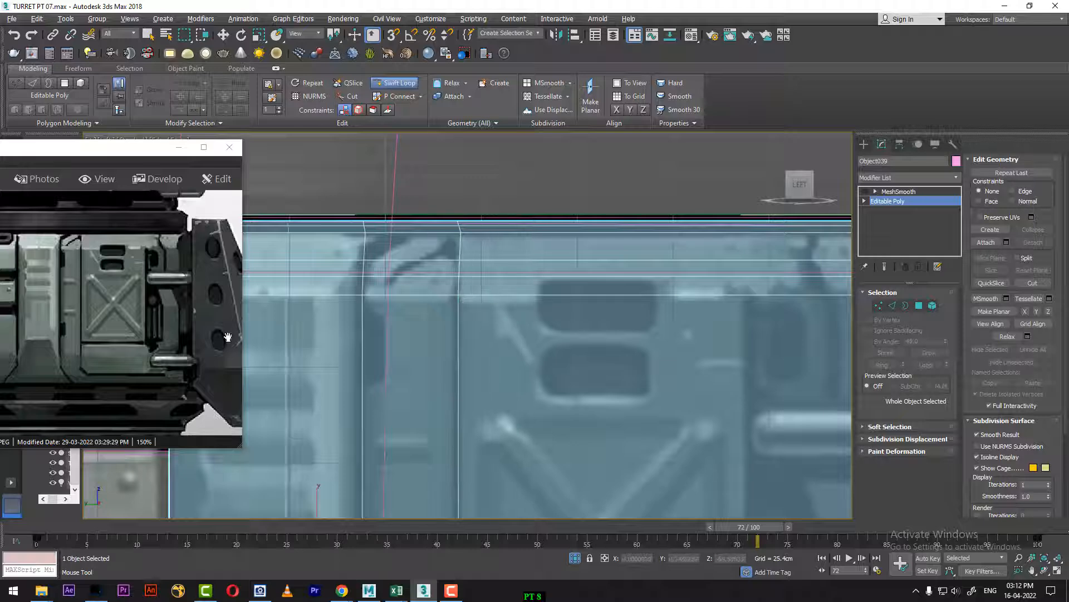
Step: Leave Swift Loop and isolate the side panel together with the turret's hull body
middle_click_drag(634, 412, 661, 291)
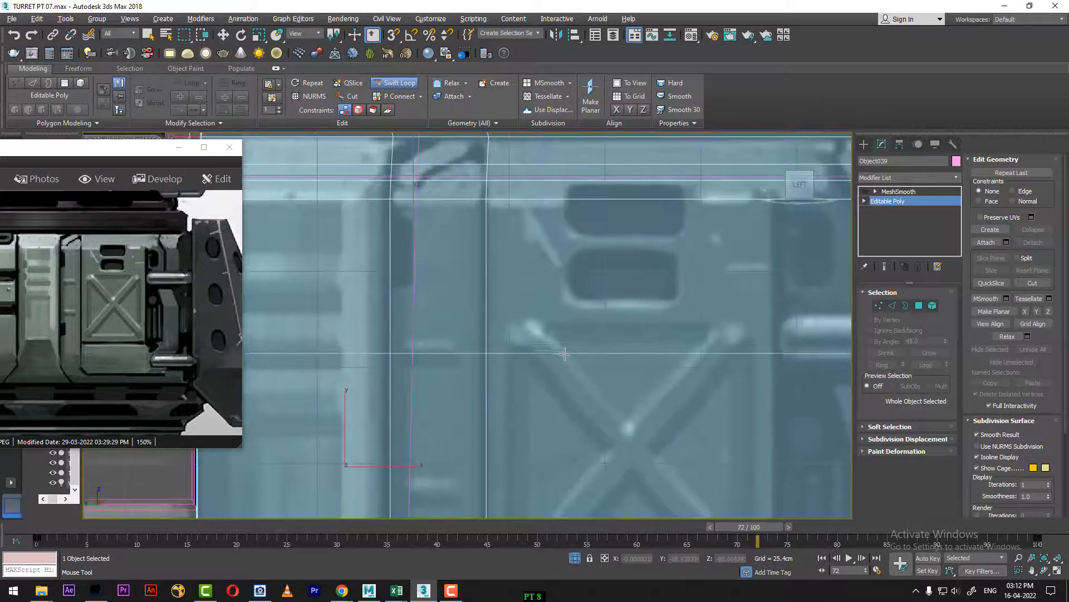
scroll(589, 339, "down", 2)
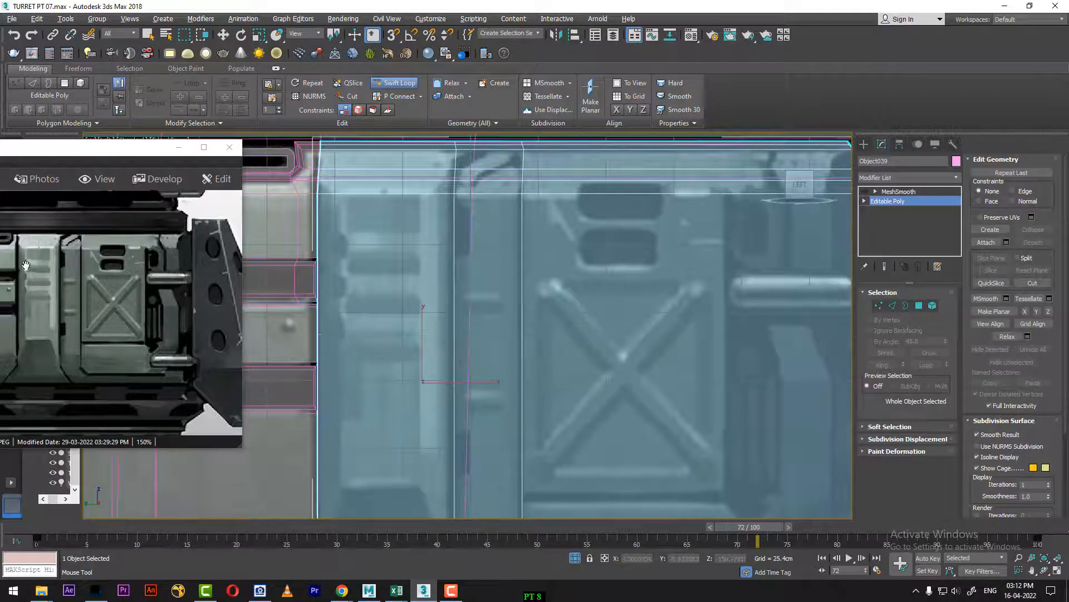
scroll(625, 354, "up", 2)
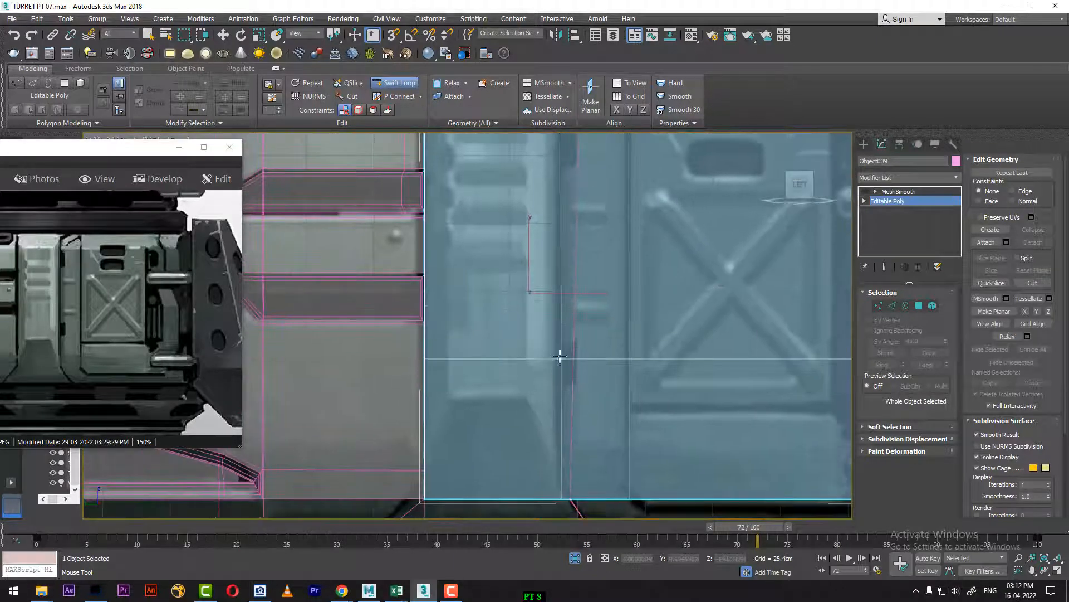
scroll(604, 252, "up", 2)
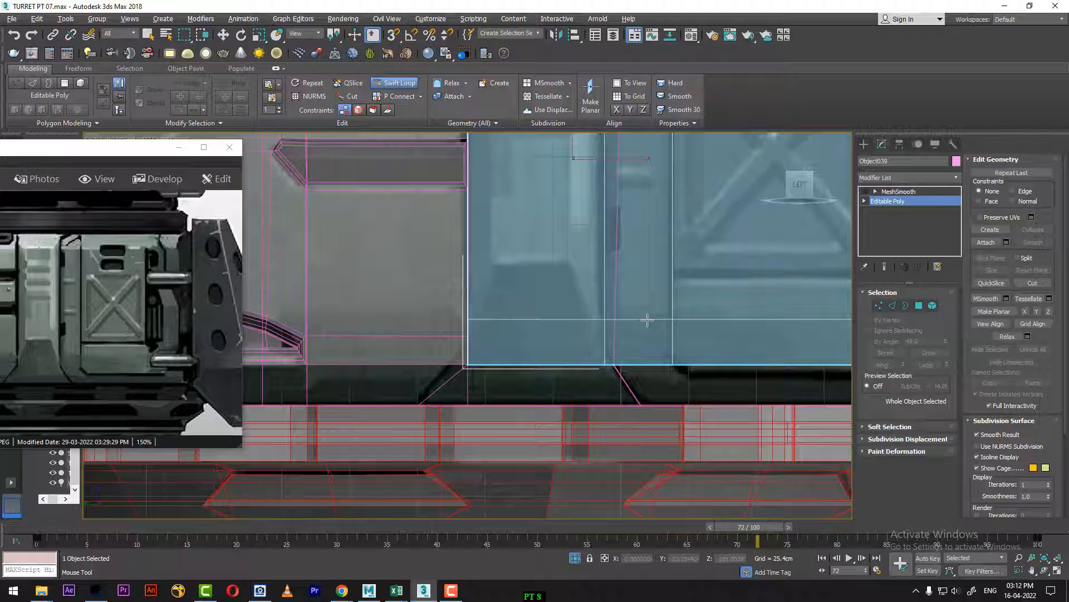
key("w")
middle_click_drag(657, 332, 529, 349)
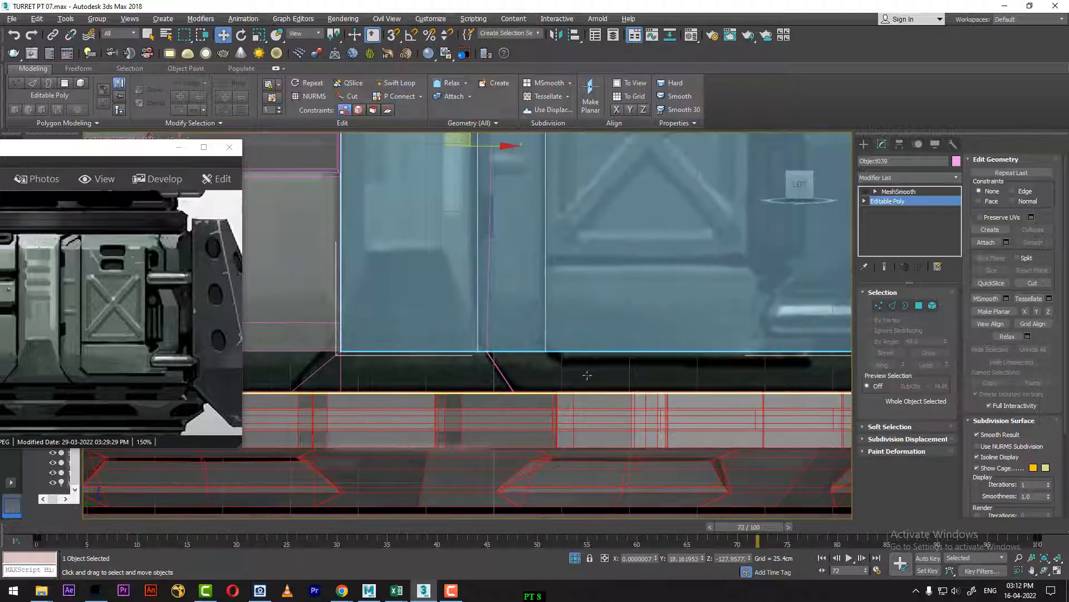
left_click(586, 375)
key("1")
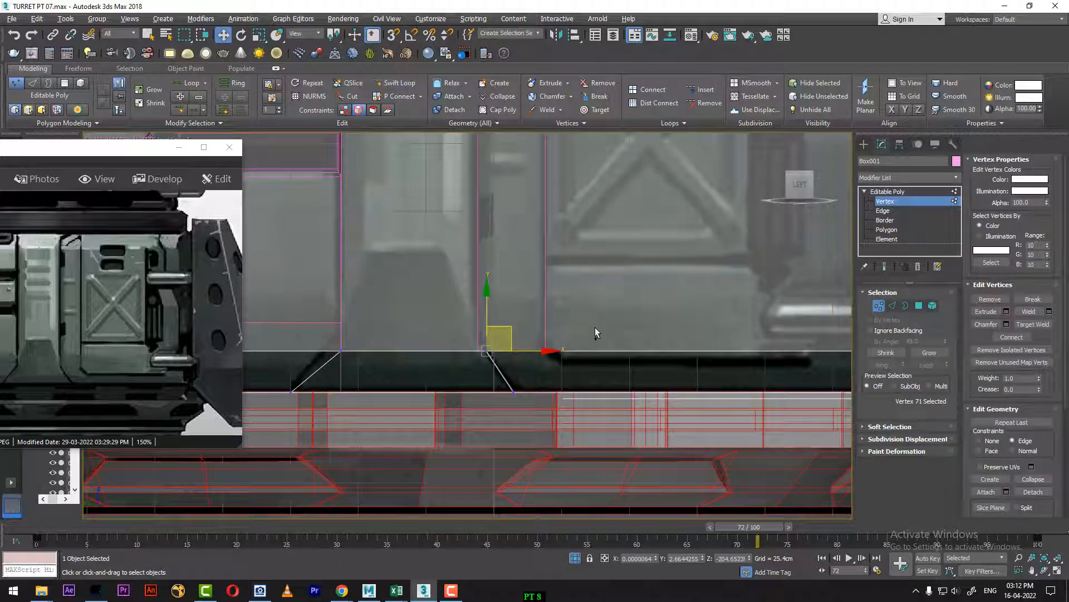
right_click(574, 315)
left_click(554, 310)
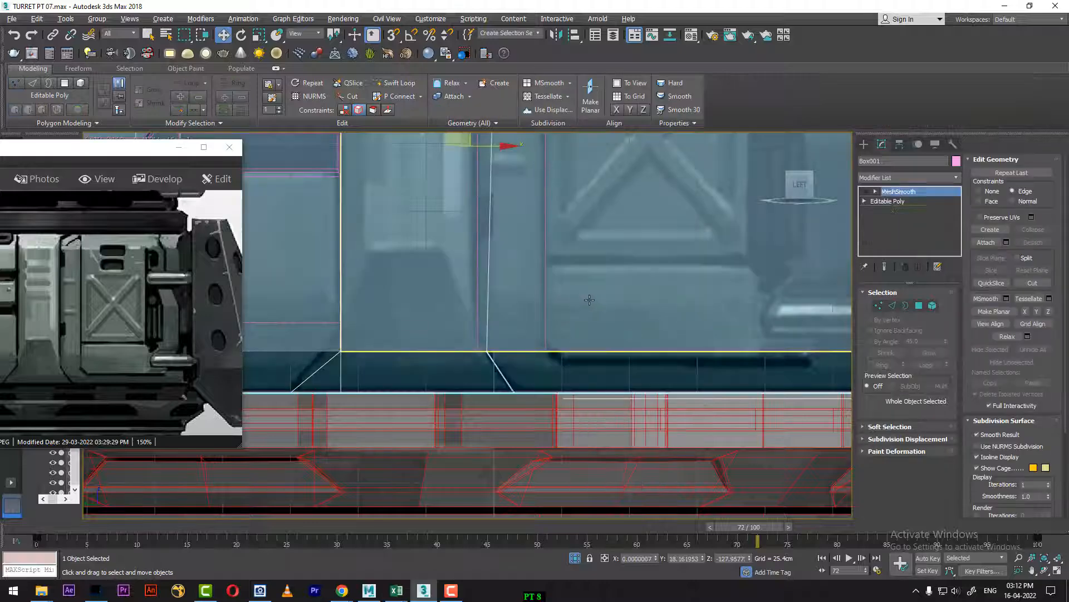
left_click(578, 362, "ctrl")
key("alt+q")
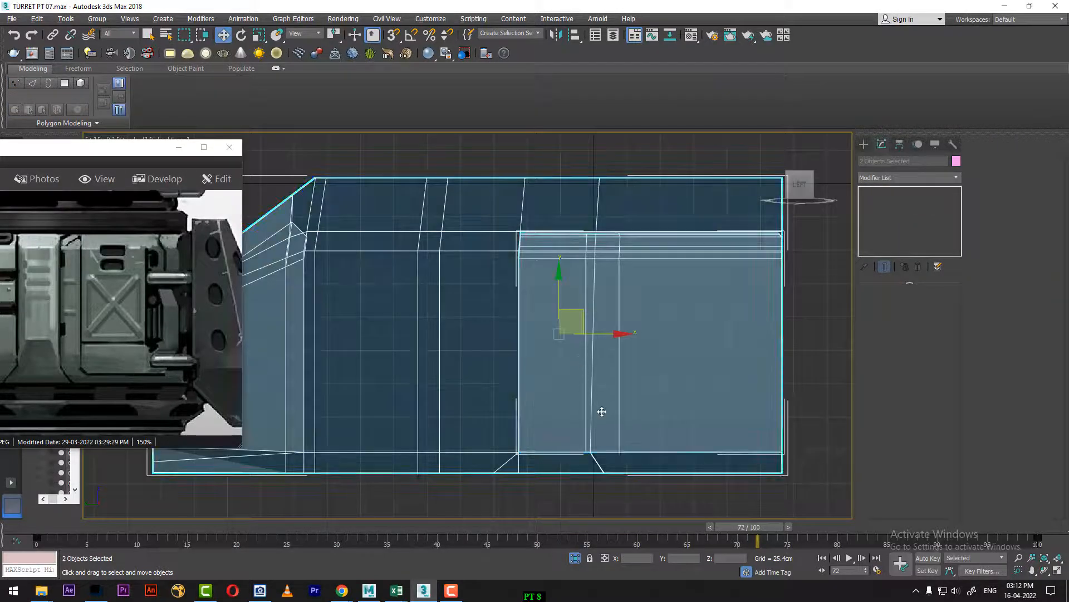
Step: Switch to the perspective view and set the timeline to frame 0
key("p")
middle_click_drag(585, 417, 577, 333)
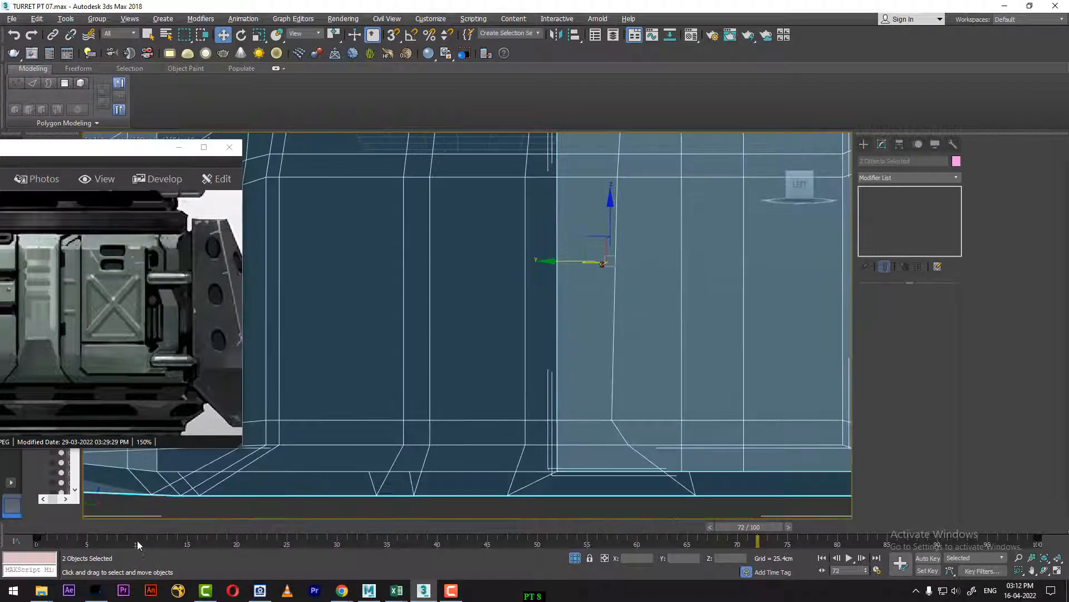
mouse_move(138, 541)
left_mouse_down()
mouse_move(703, 528)
mouse_move(37, 534)
left_mouse_up()
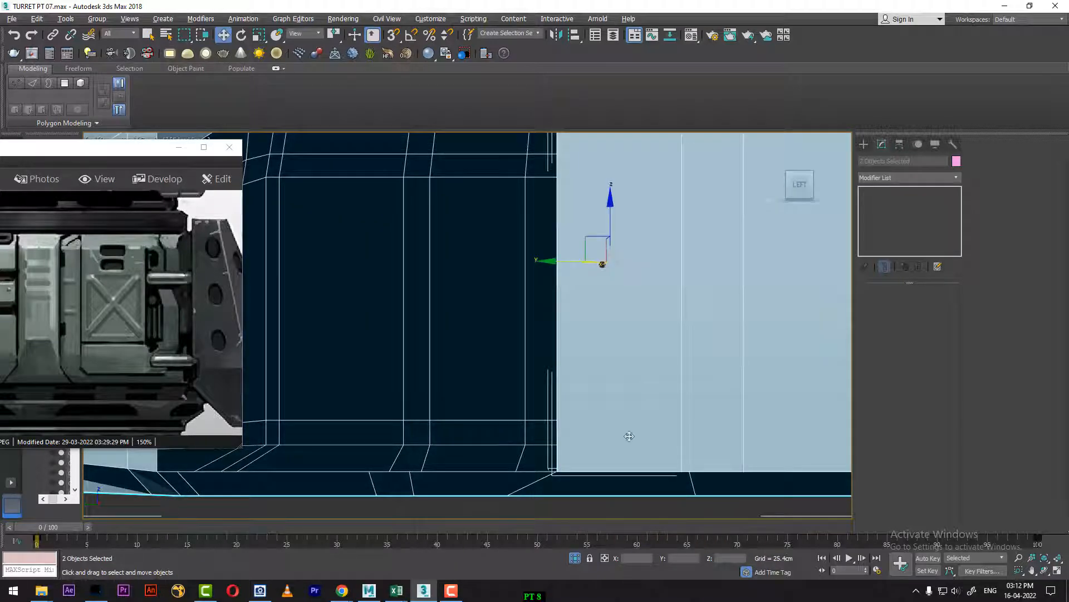
middle_click_drag(629, 436, 797, 402)
Step: Select the side panel and delete its MeshSmooth modifier
scroll(638, 411, "down", 5)
scroll(695, 401, "up", 3)
left_click(798, 402)
left_click(685, 327)
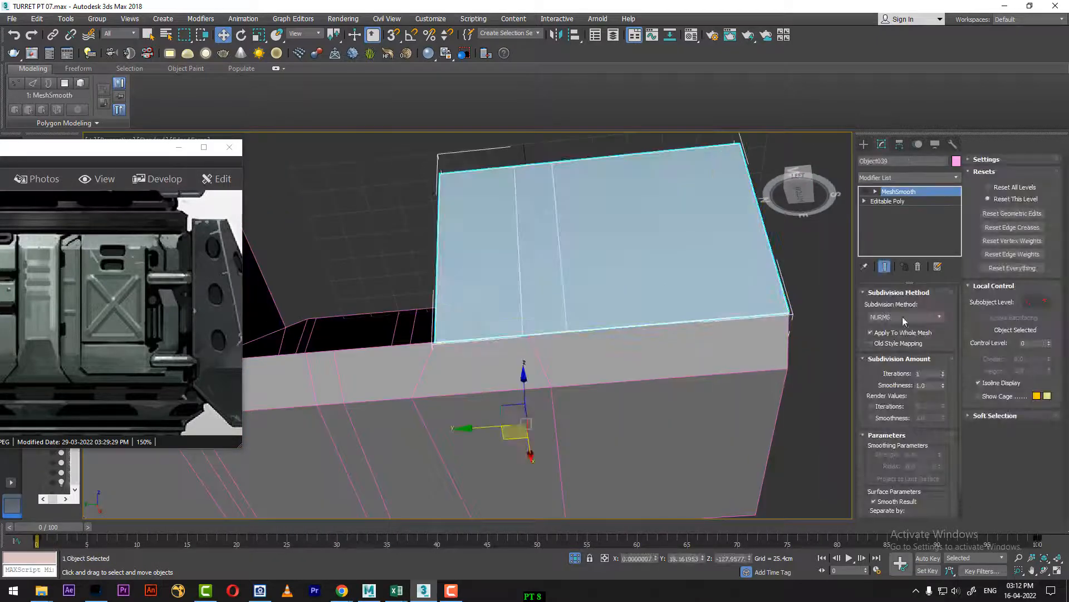
left_click(918, 266)
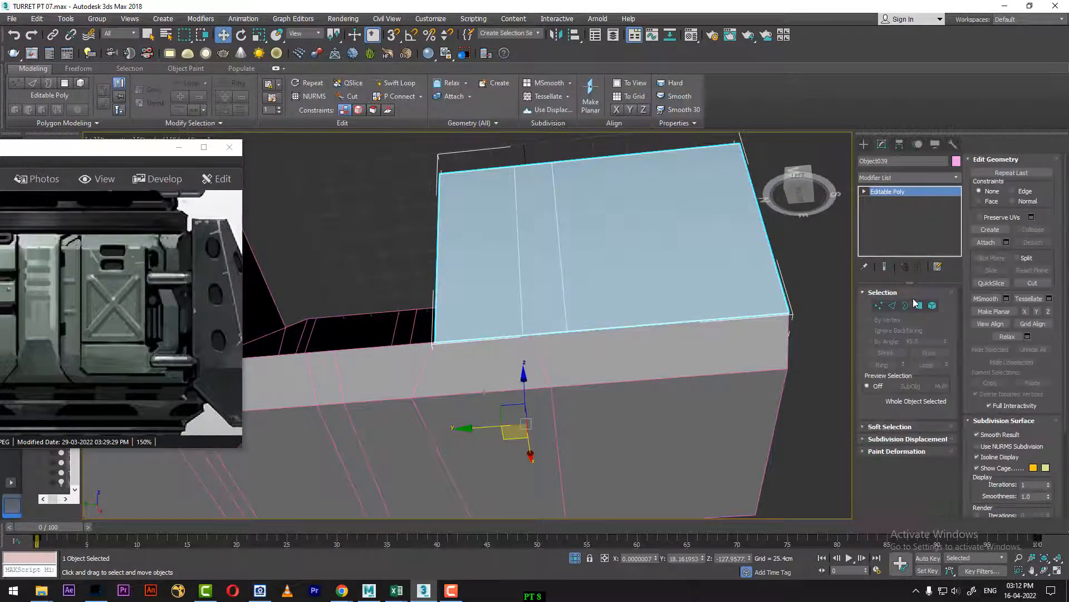
Step: Detach the hull's two sloped polygons along the side panel's lower edge as a separate object and leave polygon editing
left_click(617, 354)
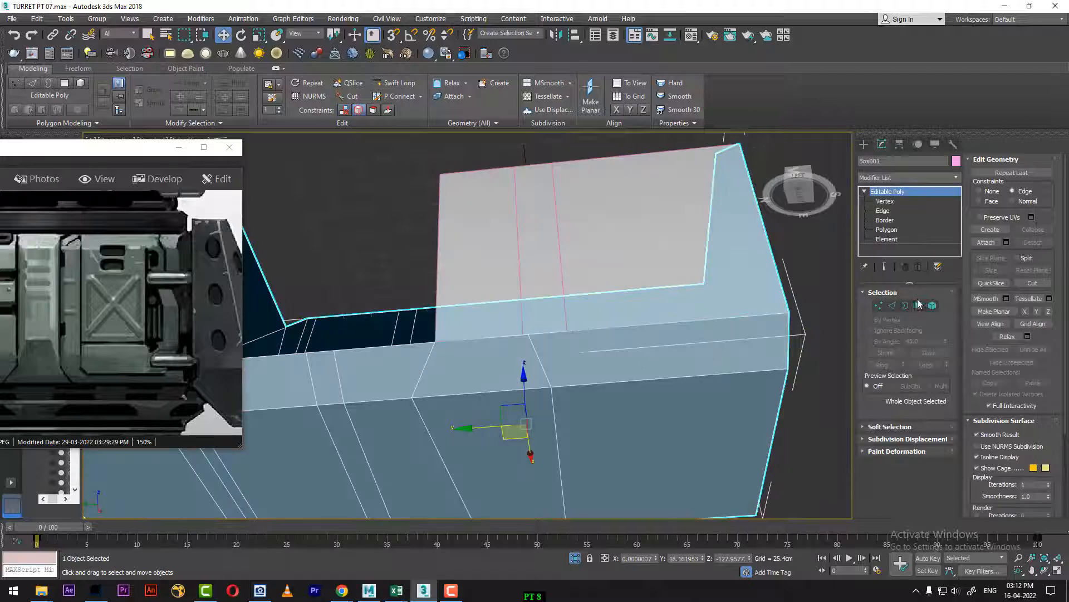
left_click(920, 306)
left_click(493, 357)
left_click(621, 355, "ctrl")
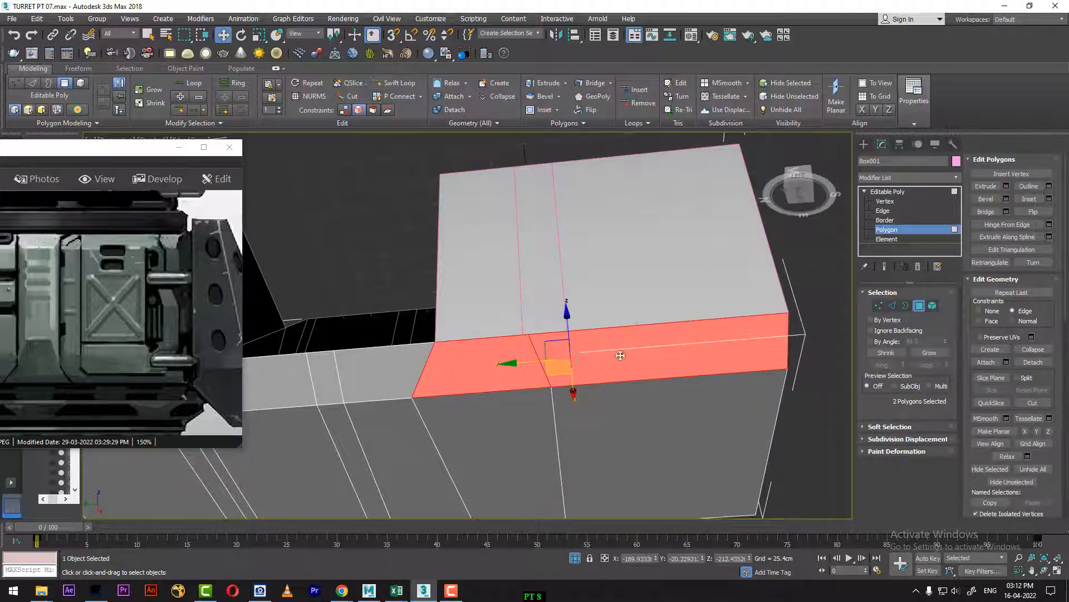
middle_click_drag(688, 371, 613, 405, "alt")
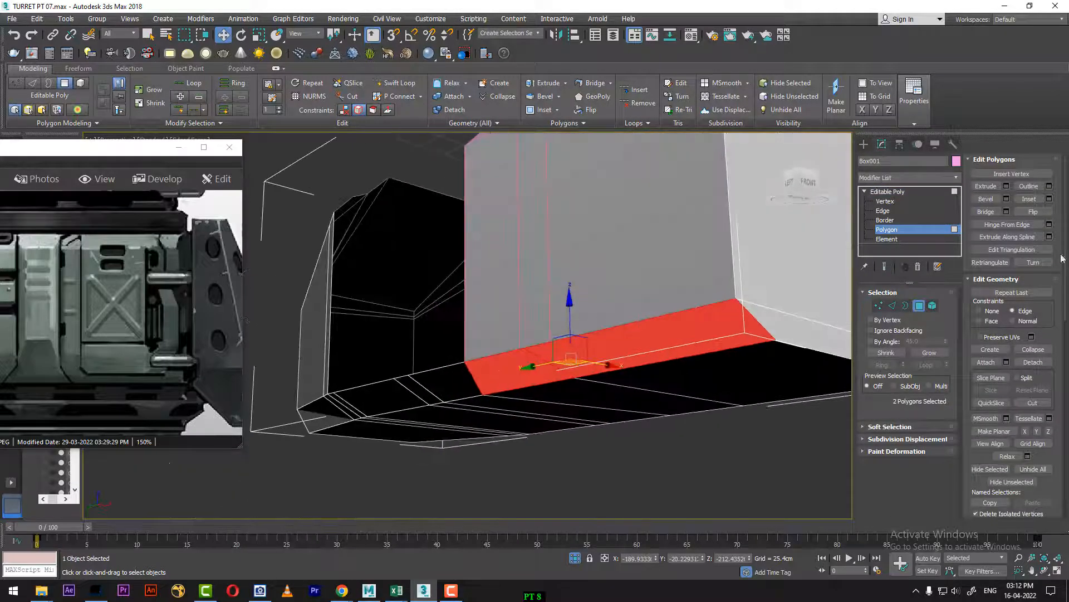
left_click(1034, 362)
left_click(571, 303)
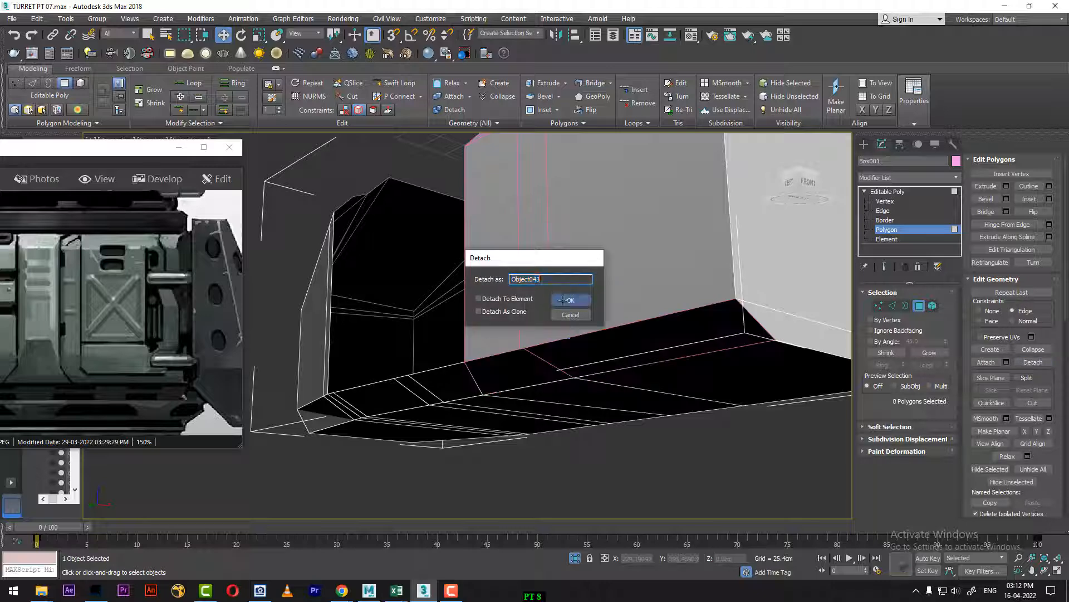
right_click(536, 265)
left_click(515, 249)
Step: Isolate the side panel together with the detached lower sloped strip
left_click(554, 322)
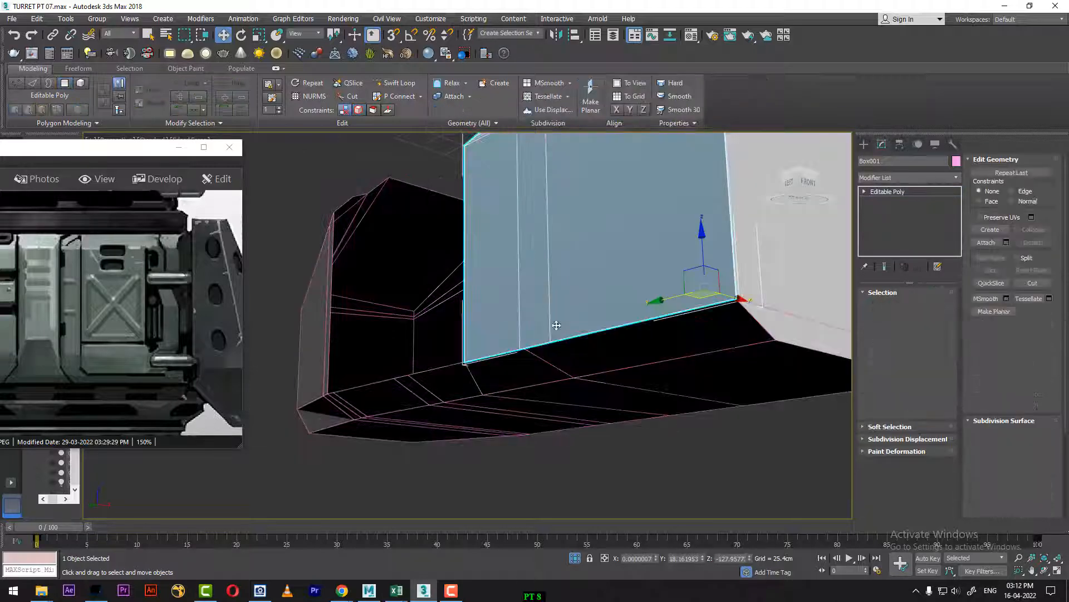
left_click(562, 349, "ctrl")
middle_click_drag(559, 349, 586, 345, "alt")
middle_click_drag(486, 378, 578, 317, "alt")
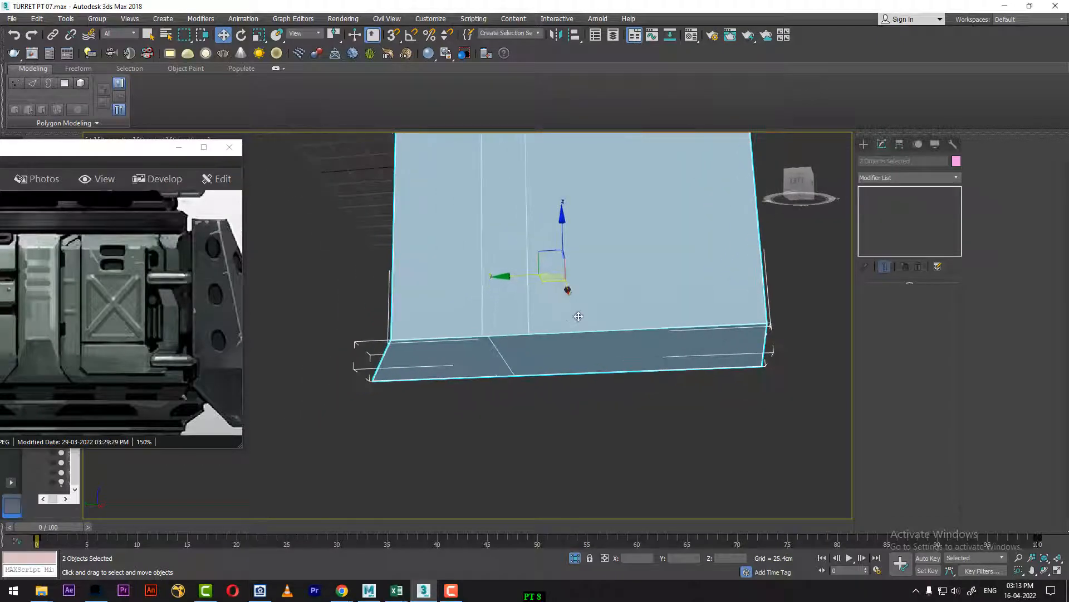
Step: Attach the lower sloped strip to the side panel
left_click(753, 282)
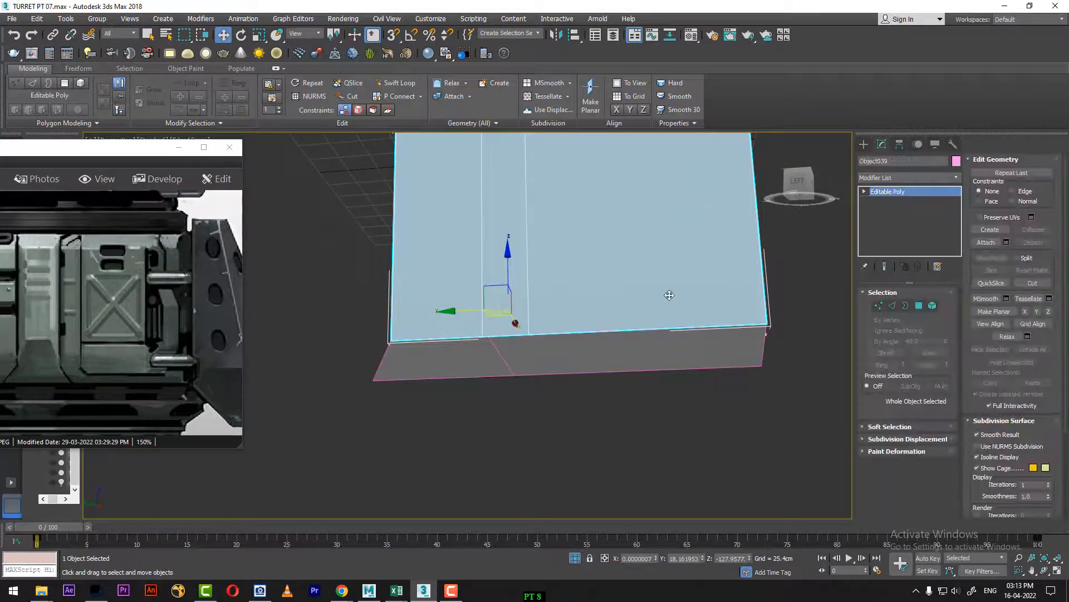
right_click(666, 291)
left_click(649, 203)
left_click(554, 362)
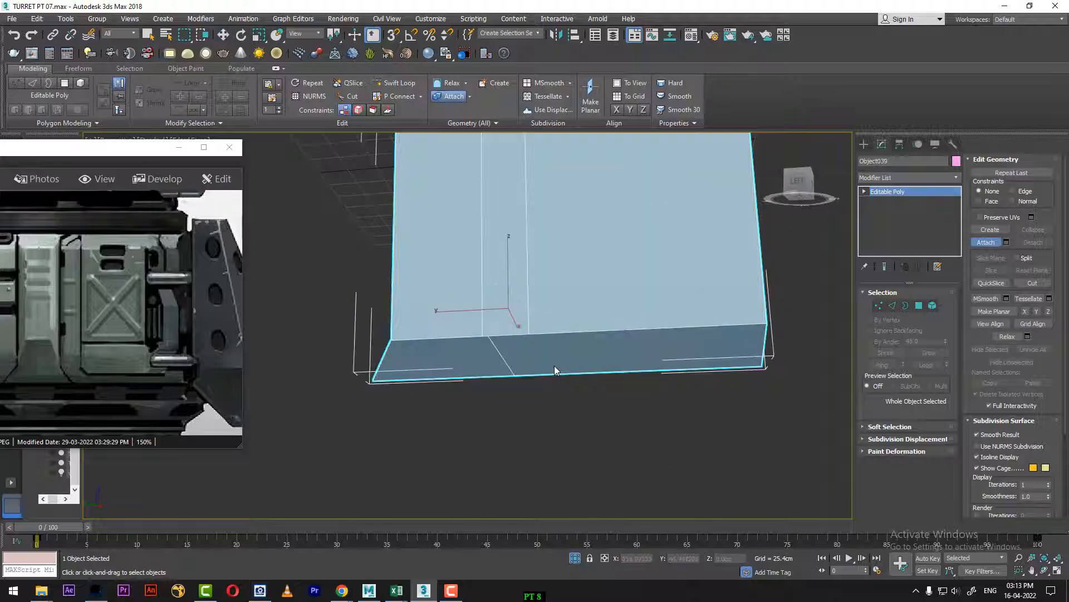
Step: Target-weld the lower strip's middle seam vertex to the bottom vertex of the panel's left vertical edge loop
key("1")
scroll(502, 378, "up", 3)
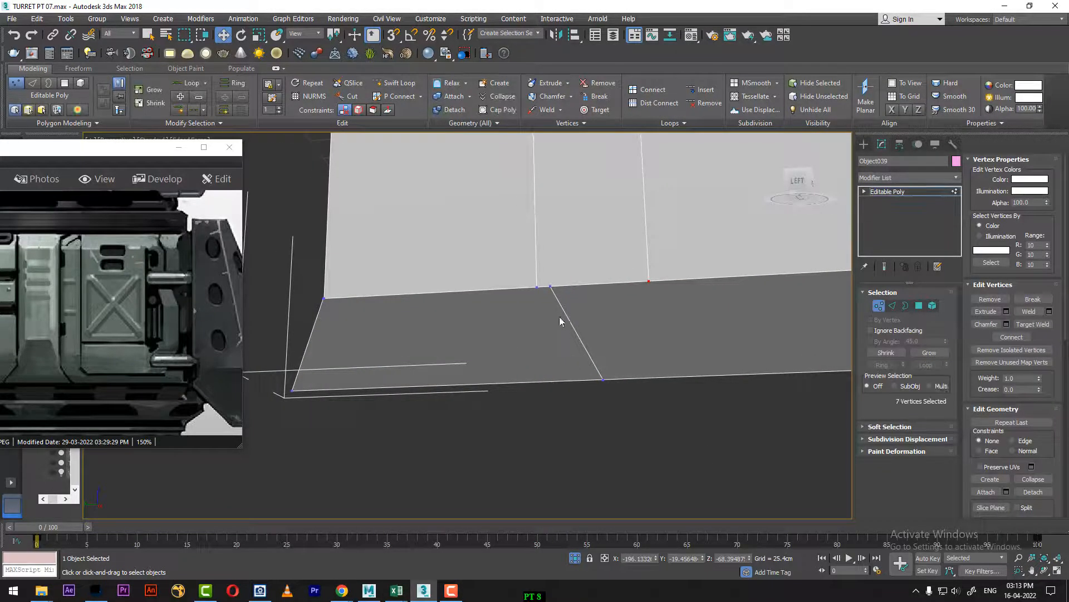
right_click(592, 279)
left_click(568, 346)
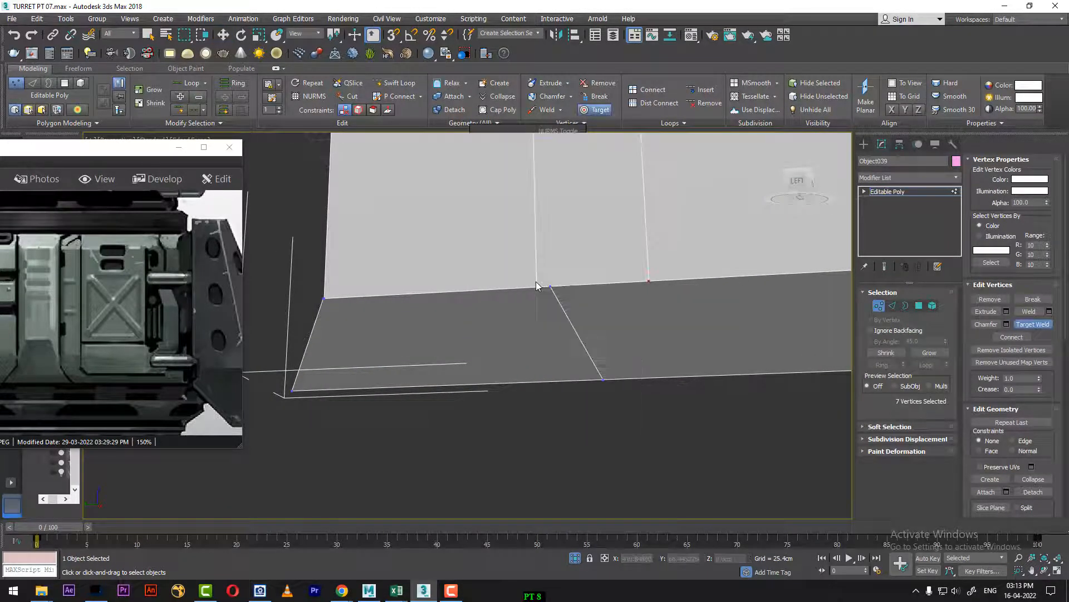
left_click(536, 287)
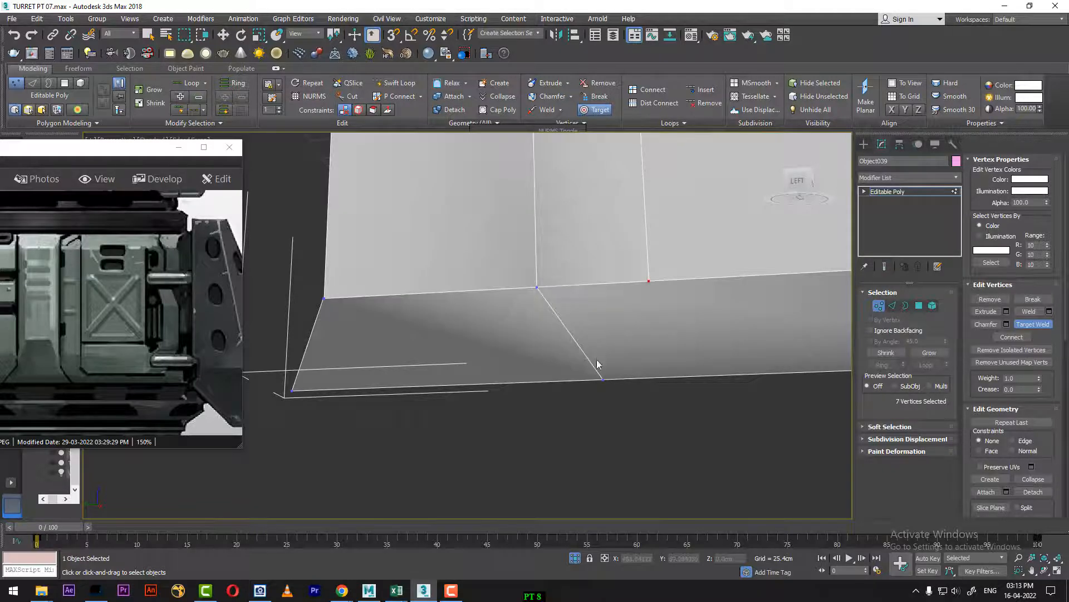
middle_click_drag(596, 360, 634, 350, "alt")
key("w")
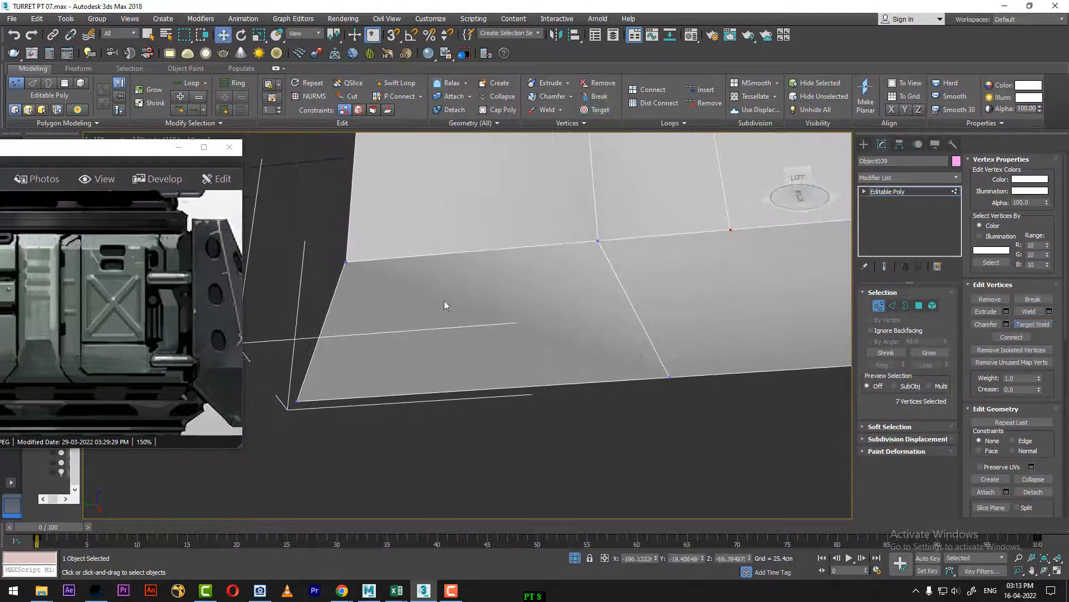
Step: Weld the overlapping vertices at the left end of the seam between panel and lower strip
left_click_drag(304, 306, 303, 306)
right_click(365, 281)
left_click(335, 167)
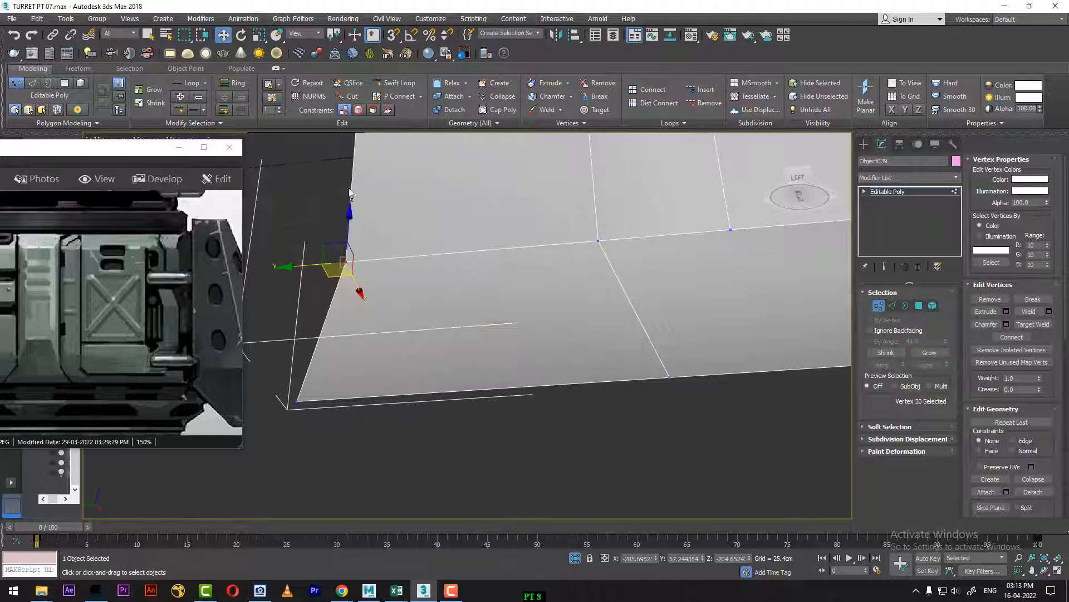
Step: Weld the overlapping vertices at the right end of the lower seam, leaving Set Key animation mode turned off
scroll(630, 341, "down", 4)
middle_click_drag(607, 349, 570, 330, "alt")
left_click_drag(709, 289, 702, 294)
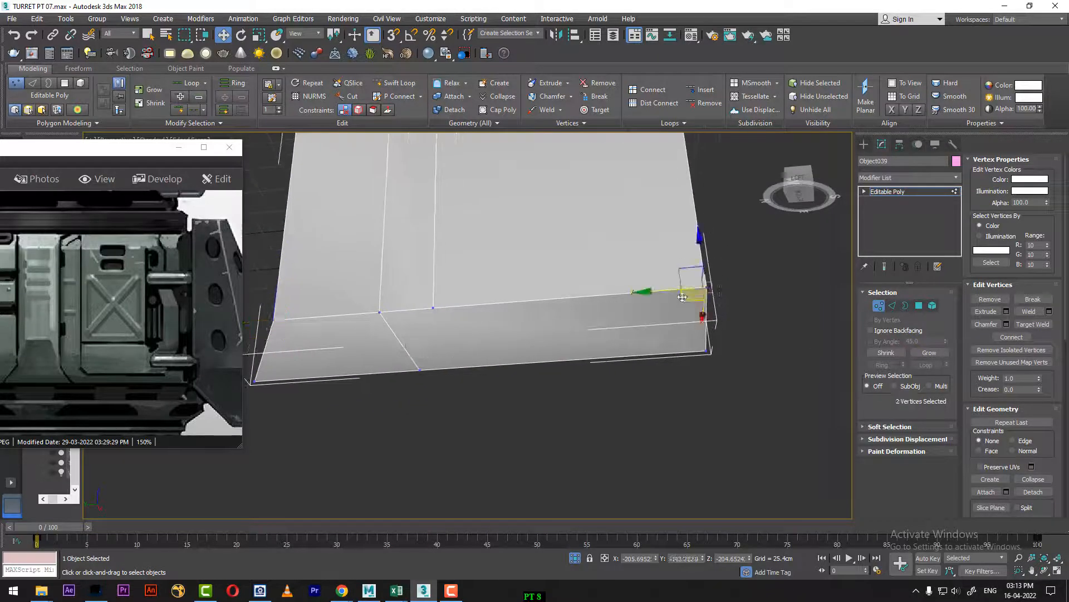
key("apostrophe")
key("semicolon")
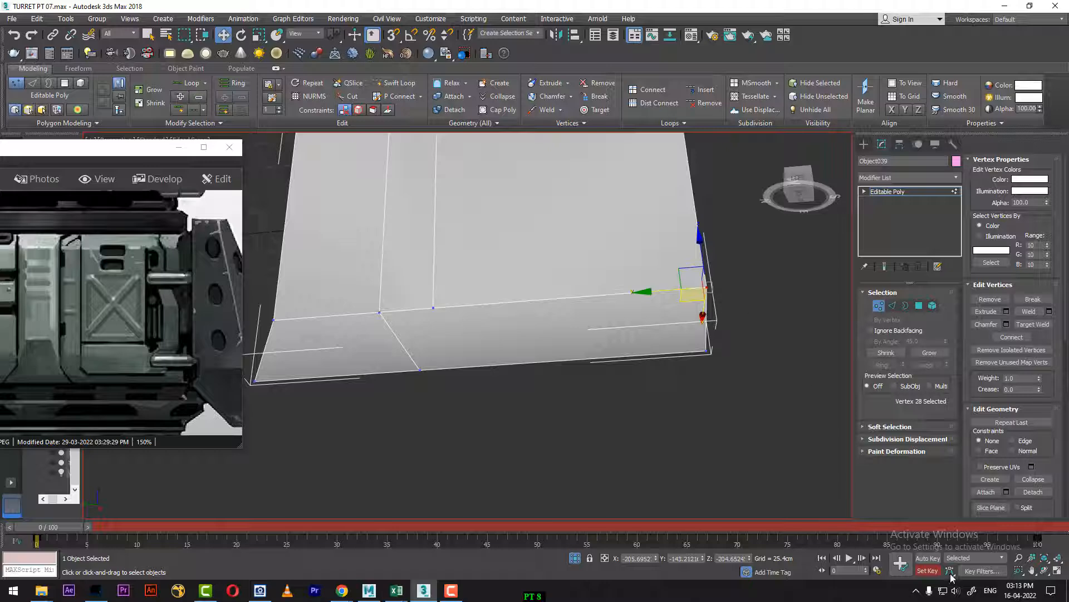
left_click(933, 573)
left_click(727, 299)
left_click_drag(723, 277, 698, 305)
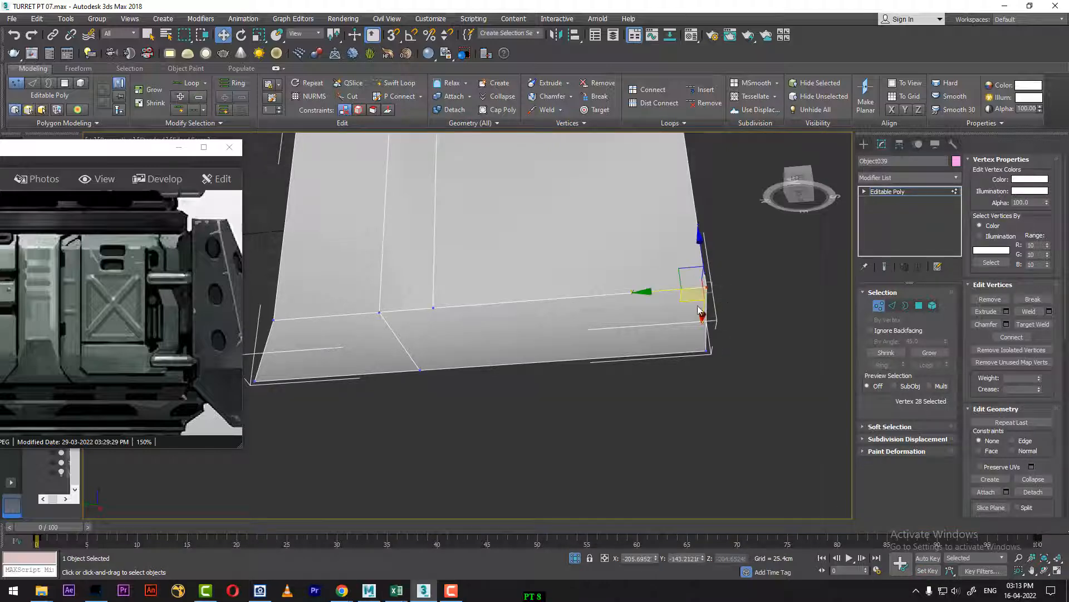
Step: Add a Swift Loop edge across the lower sloped strip, meeting the bottom of the panel's right vertical edge loop
middle_click_drag(699, 307, 740, 354, "alt")
scroll(740, 356, "up", 3)
middle_click_drag(380, 359, 848, 406)
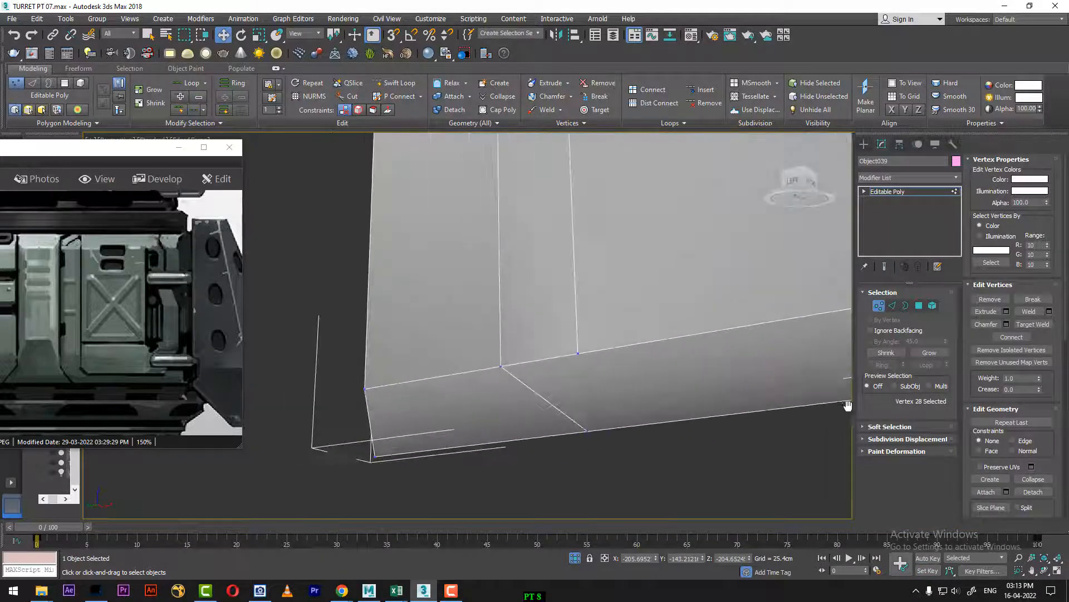
middle_click_drag(623, 439, 681, 437, "alt")
left_click(892, 306)
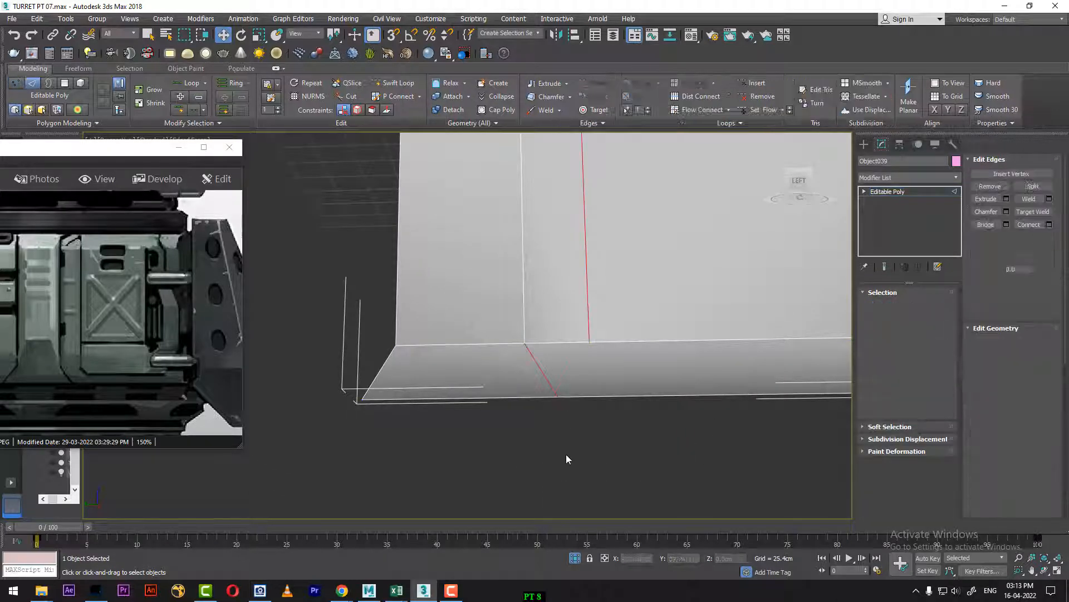
key("alt+shift+w")
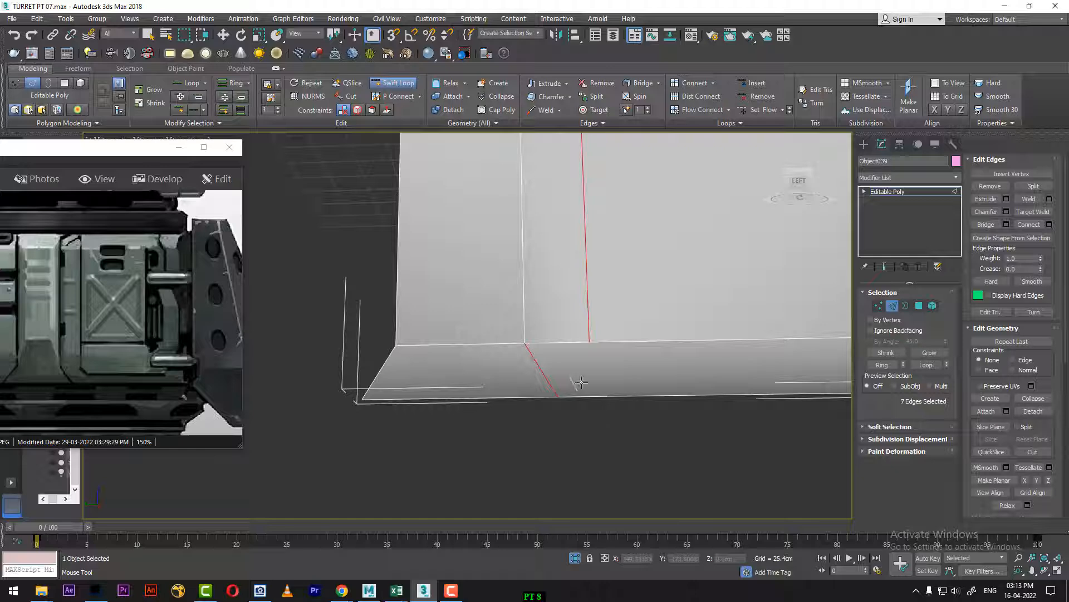
left_click(611, 394)
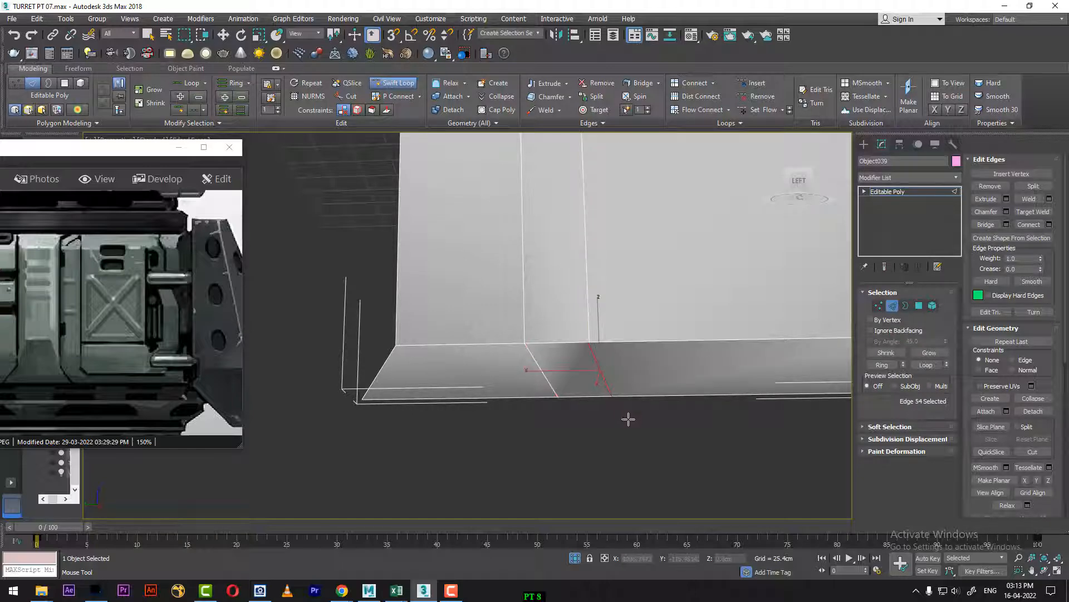
right_click(667, 466)
Step: Weld the strip's new seam vertex to the bottom vertex of the panel's right vertical edge loop
key("1")
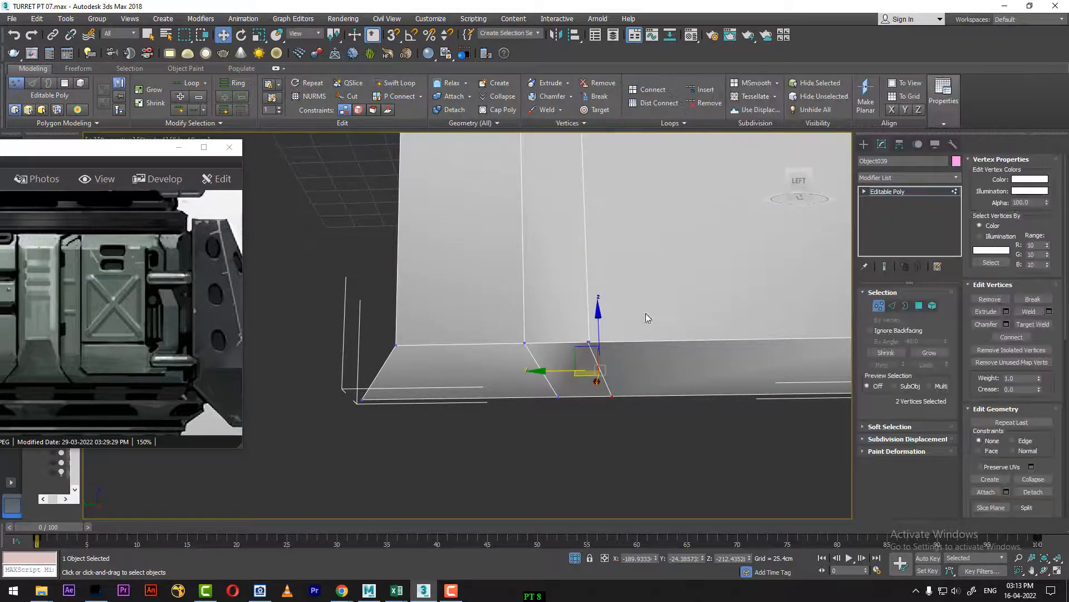
left_click_drag(576, 358, 599, 334)
right_click(585, 345)
left_click(569, 232)
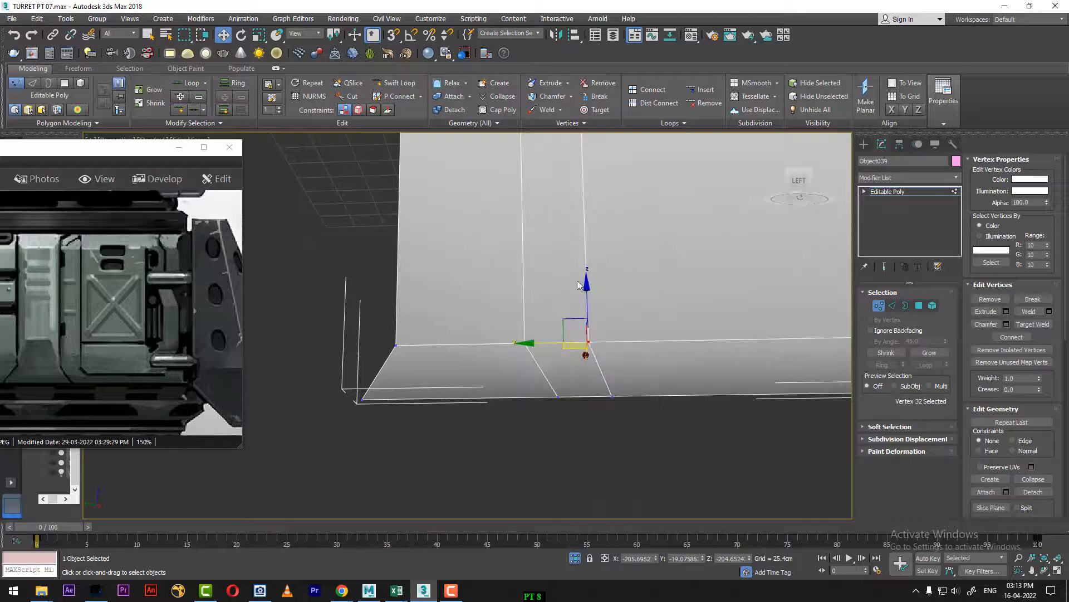
mouse_move(624, 323)
middle_mouse_down("alt")
mouse_move(646, 316)
mouse_move(642, 292)
mouse_move(570, 352)
mouse_move(686, 364)
middle_mouse_up("alt")
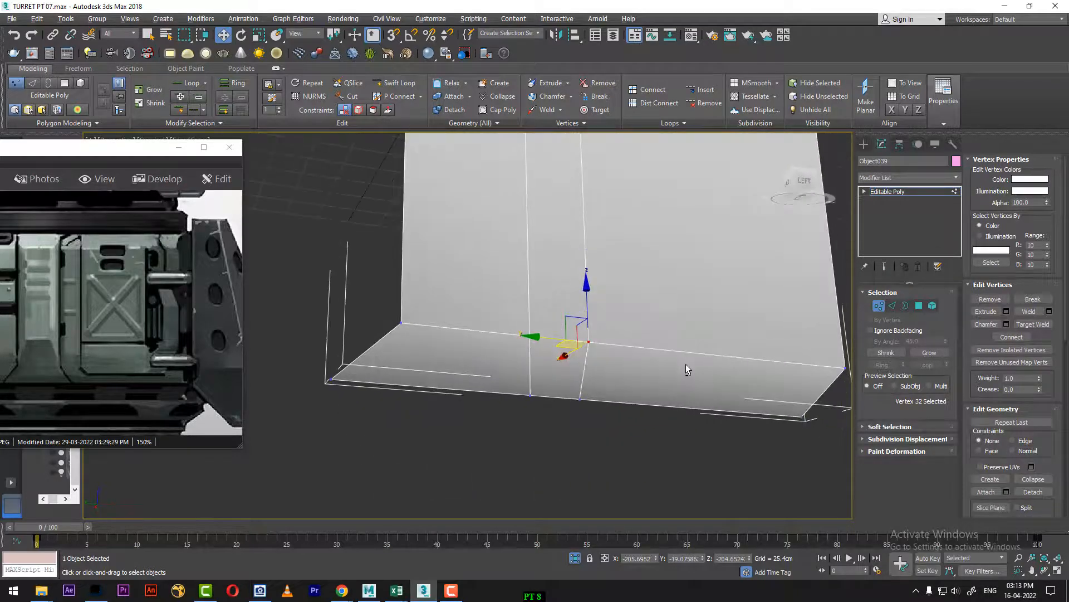
Step: Switch the side panel to edge editing and try to add a Swift Loop right of the existing vertical loops
left_click(893, 305)
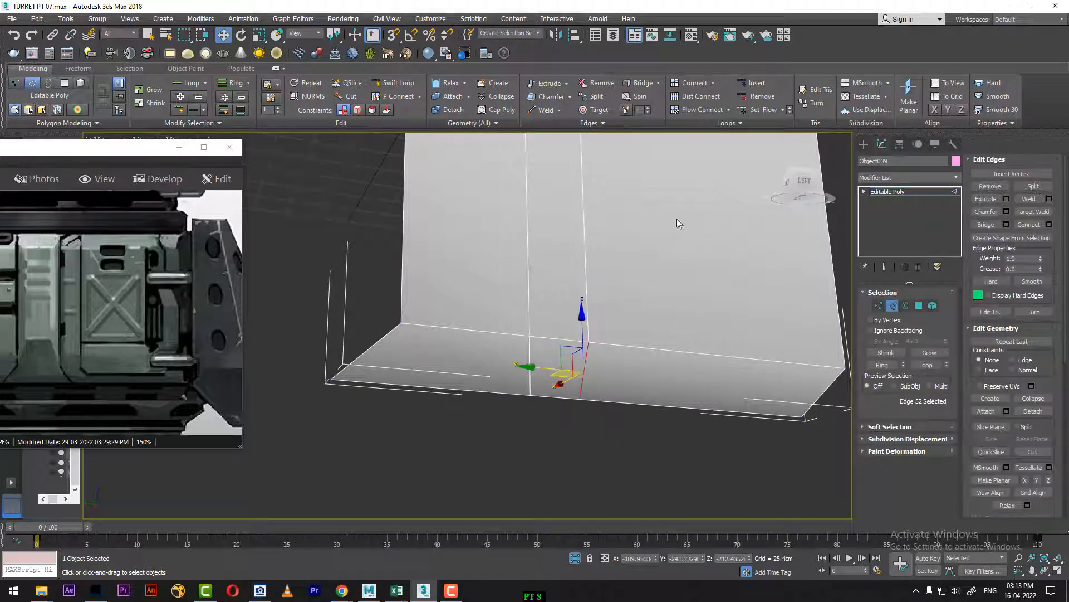
left_click(396, 82)
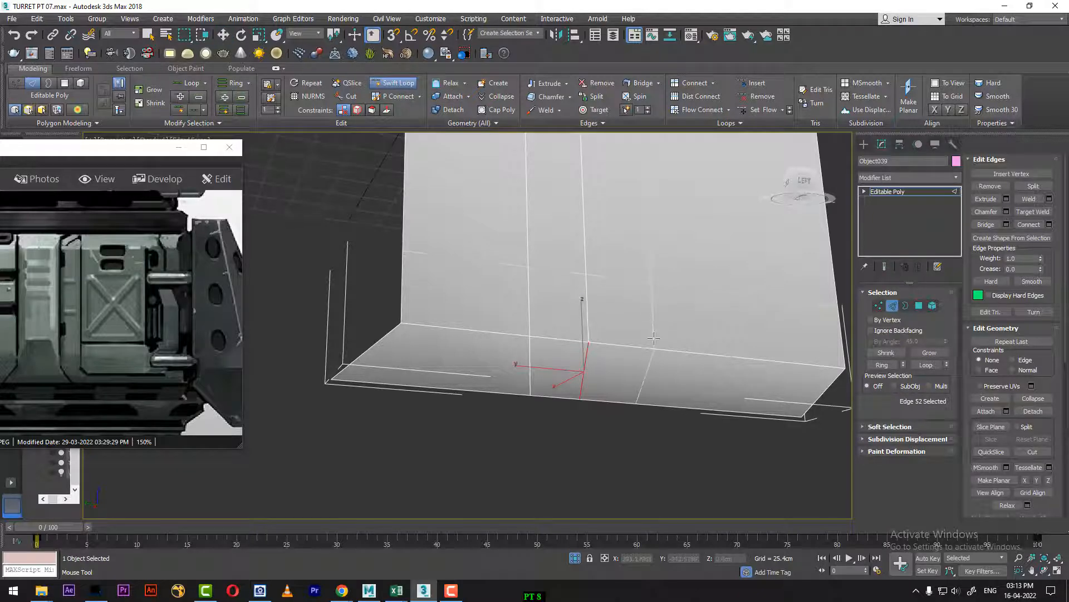
middle_click_drag(653, 339, 596, 379, "alt")
right_click(614, 401)
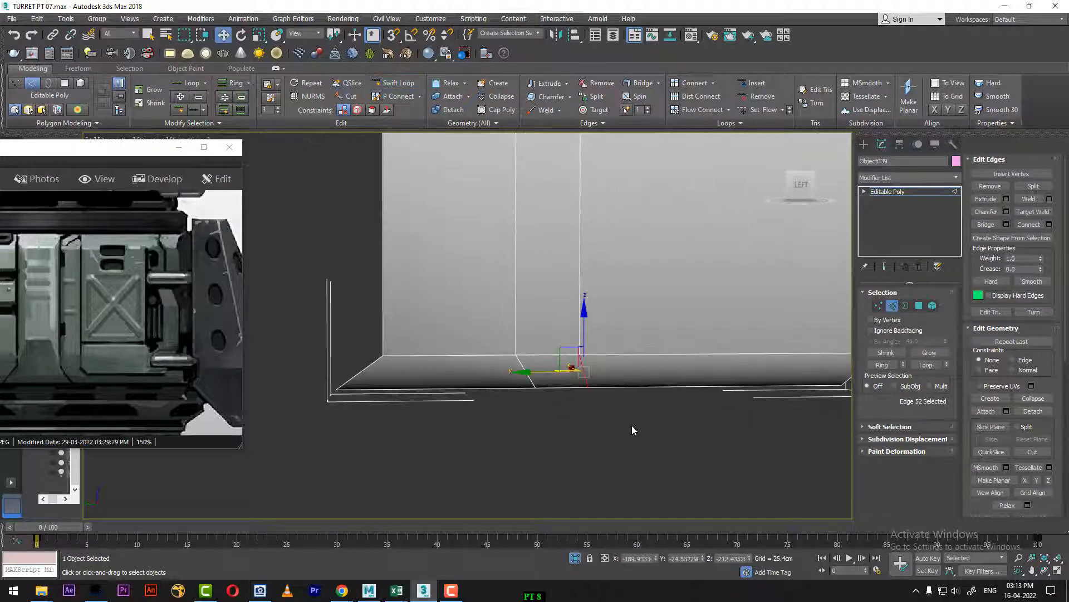
Step: End the isolation and scrub the timeline to frame 73 in the left view so the reference shows through the panel
right_click(629, 410)
left_click(677, 373)
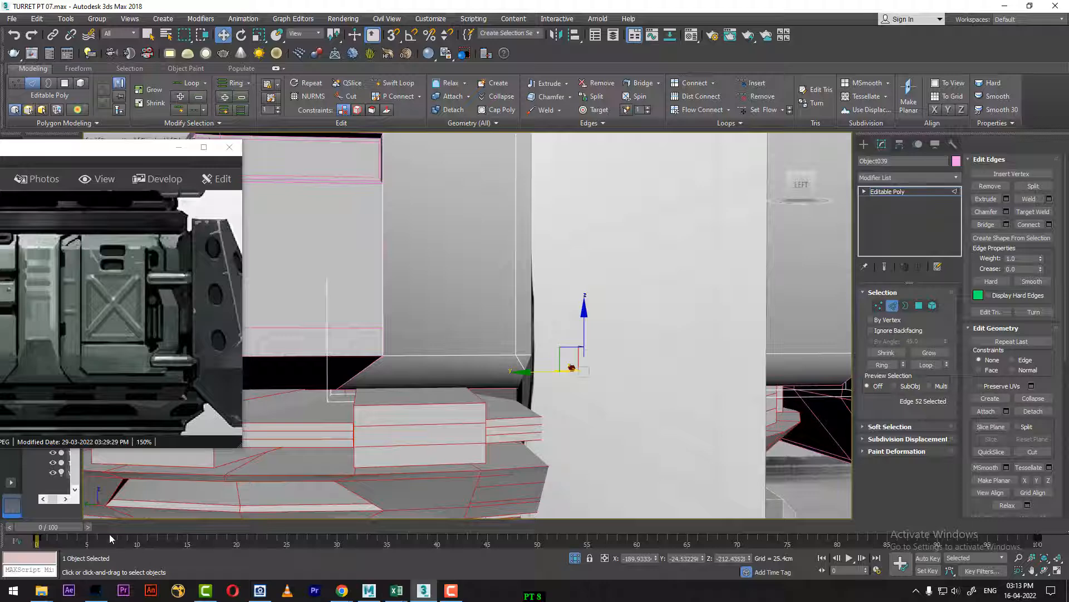
key("l")
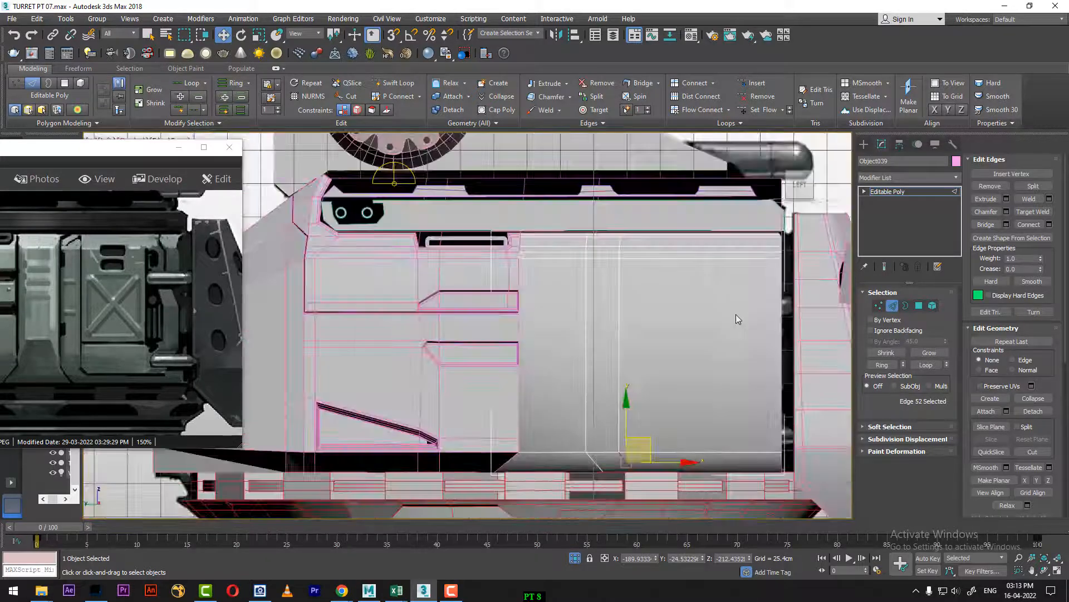
left_click_drag(48, 529, 758, 526)
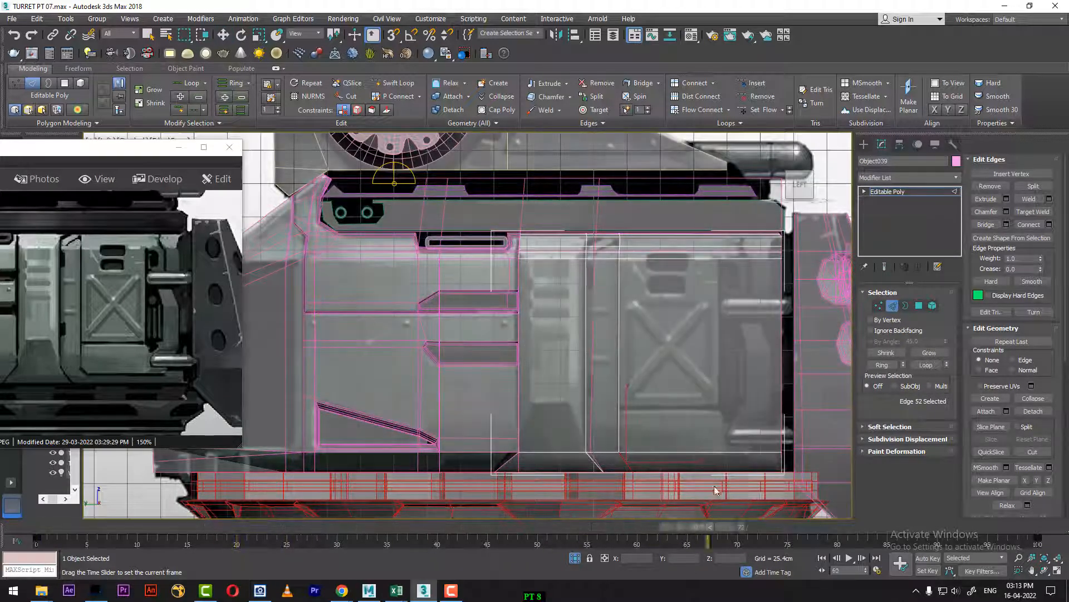
scroll(665, 375, "up", 2)
middle_click_drag(666, 373, 576, 333)
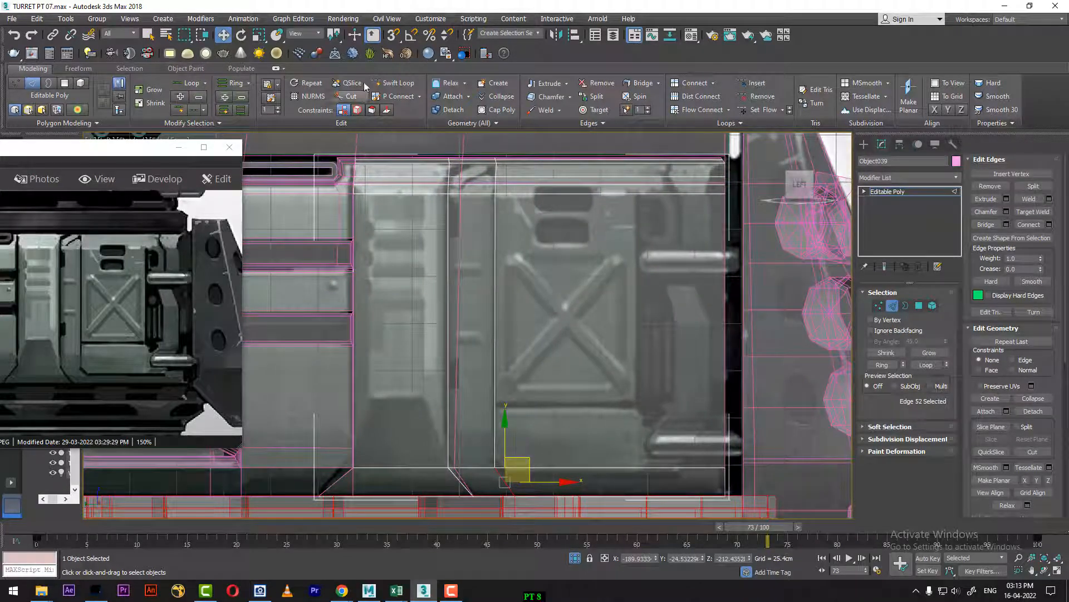
Step: Add Swift Loops horizontally above and below the reference's X frame and between its two slots, and vertically along the frame's right side
left_click(384, 85)
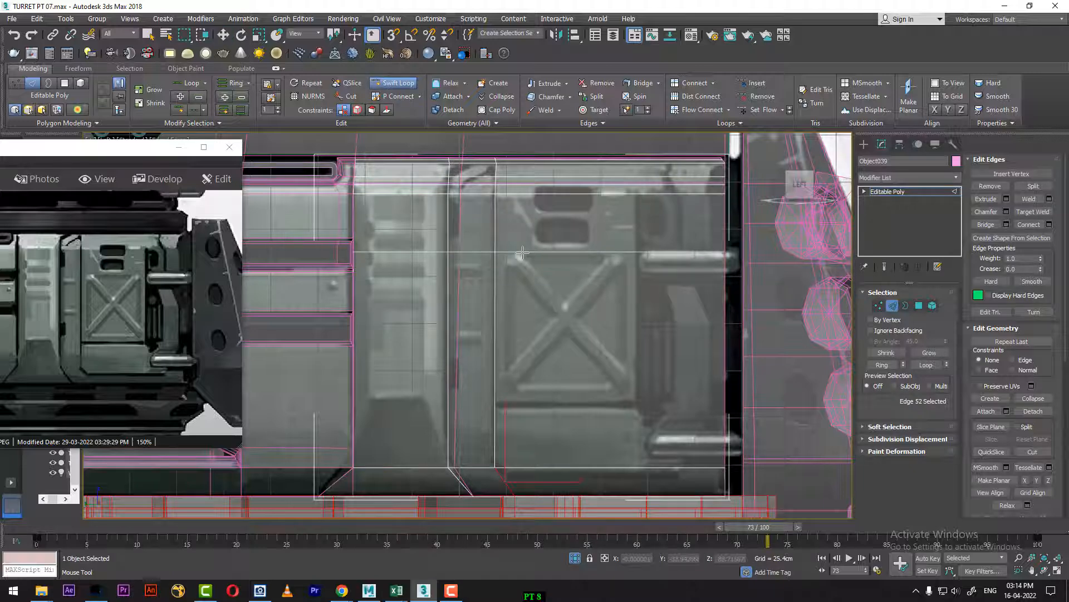
left_click(523, 252)
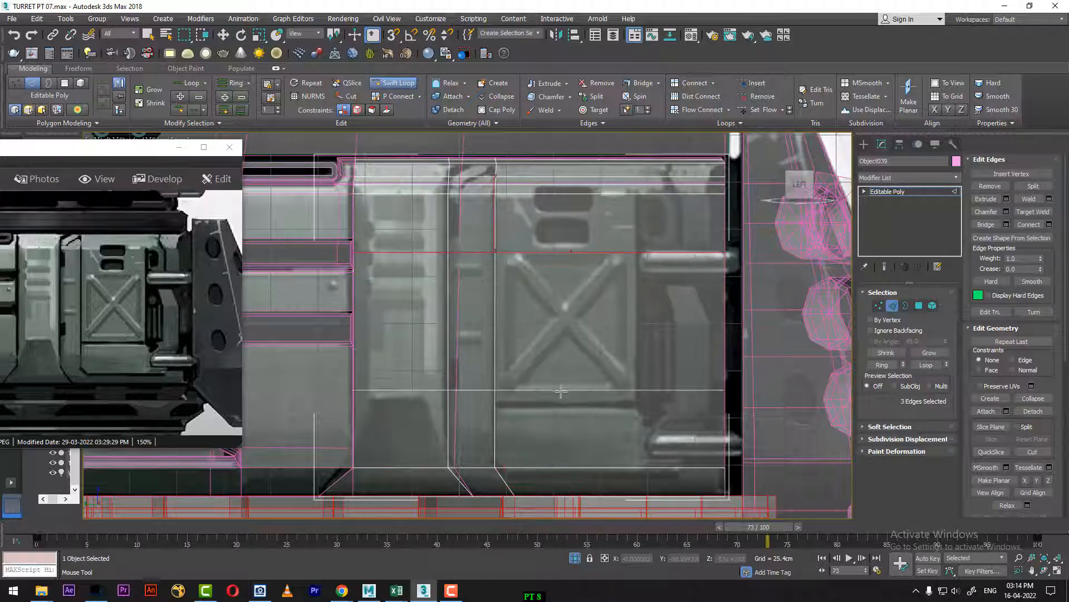
left_click(527, 405)
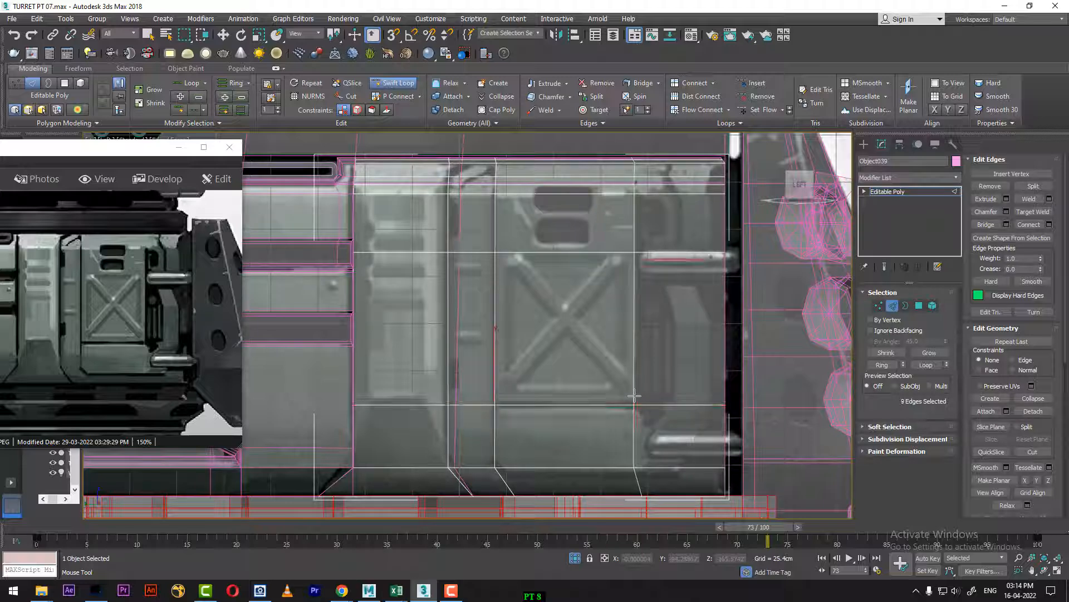
left_click(635, 395)
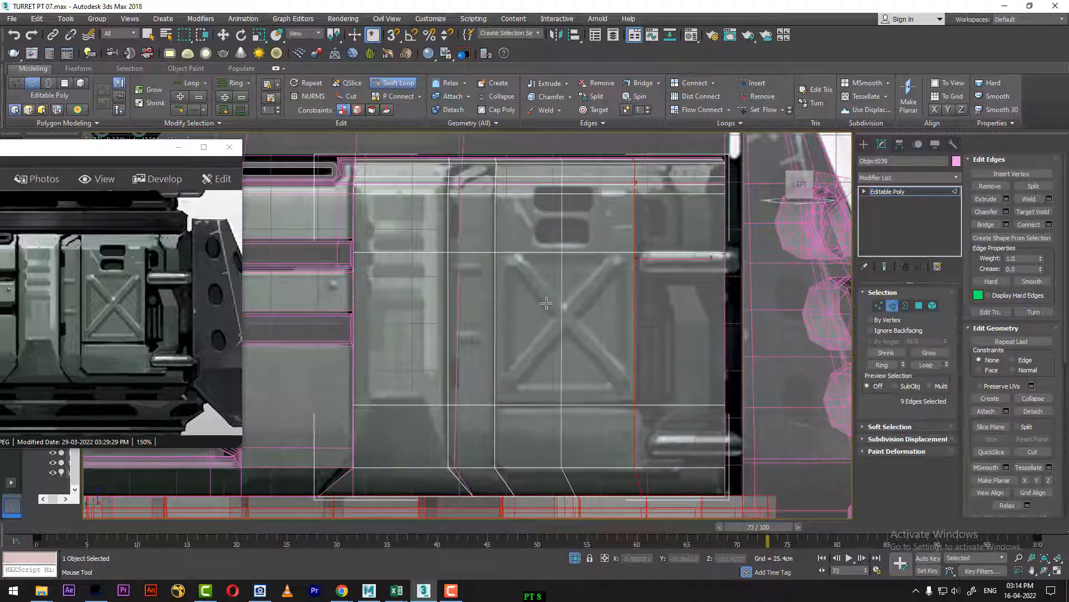
left_click(637, 216)
key("w")
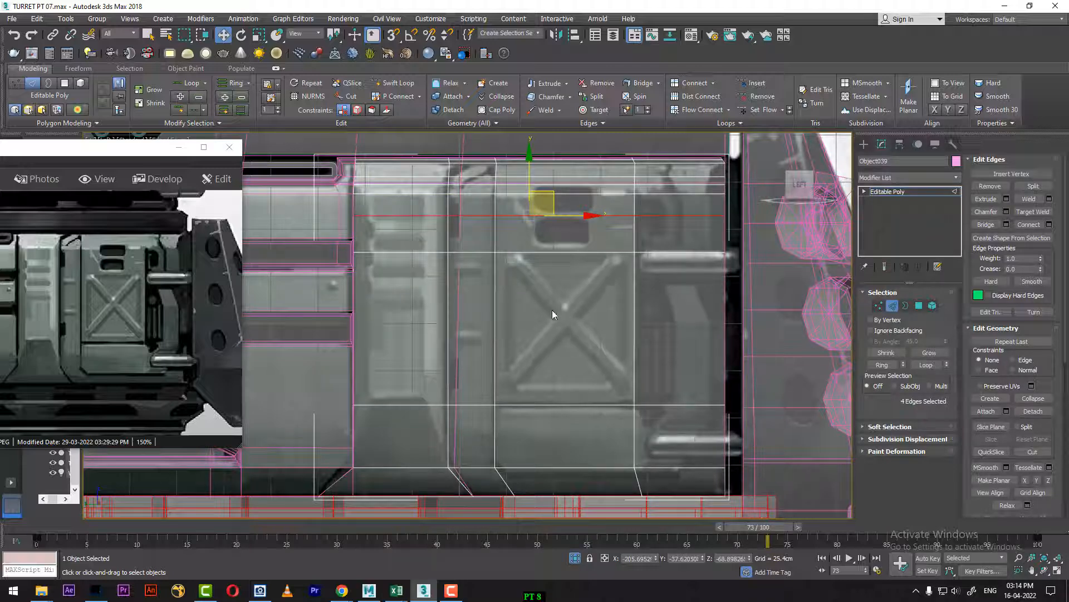
Step: Add Swift Loops along the X recess's inner right, left and bottom edges, plus a horizontal one just below the lower slot
scroll(579, 312, "up", 3)
middle_click_drag(579, 313, 600, 318)
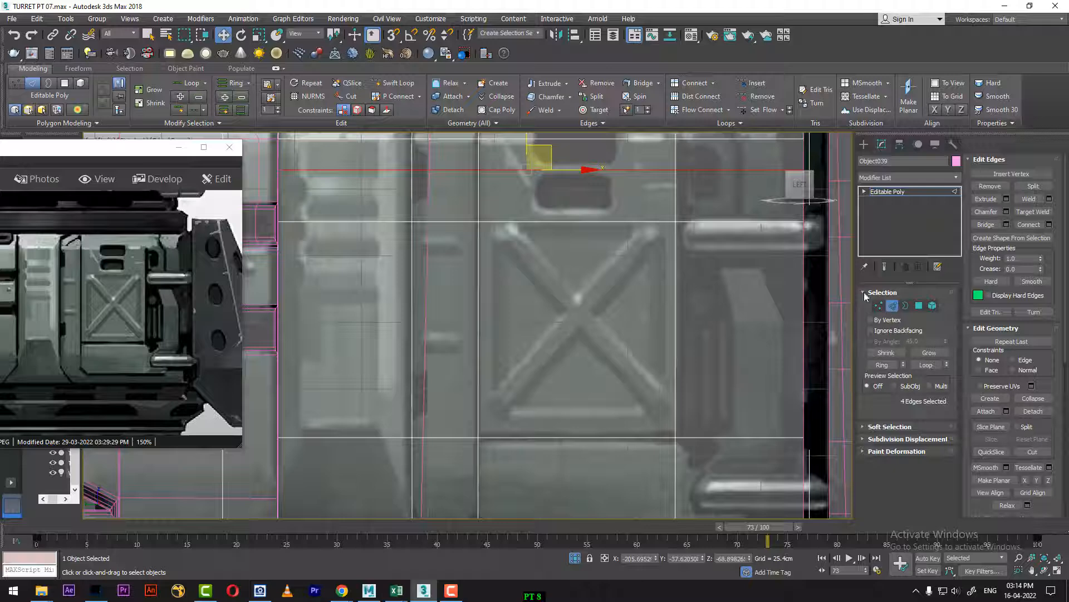
left_click(393, 83)
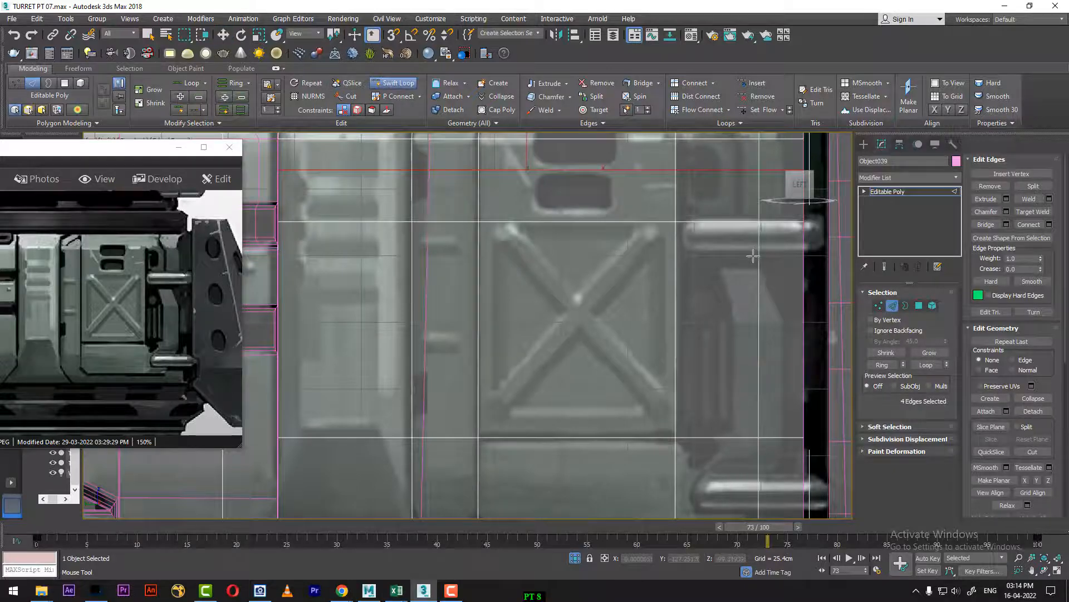
left_click(663, 223)
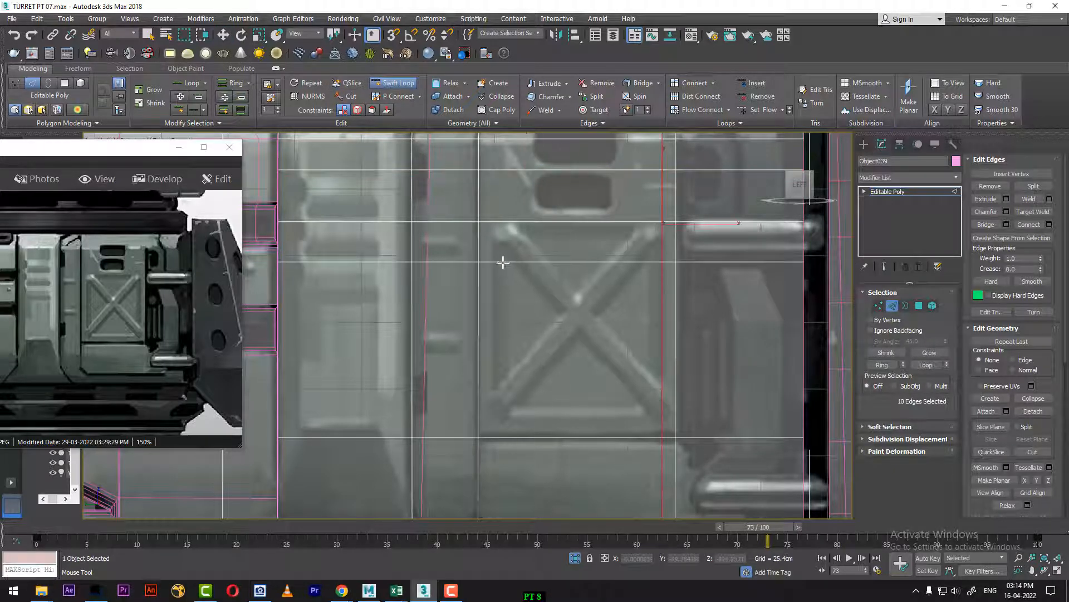
left_click(496, 440)
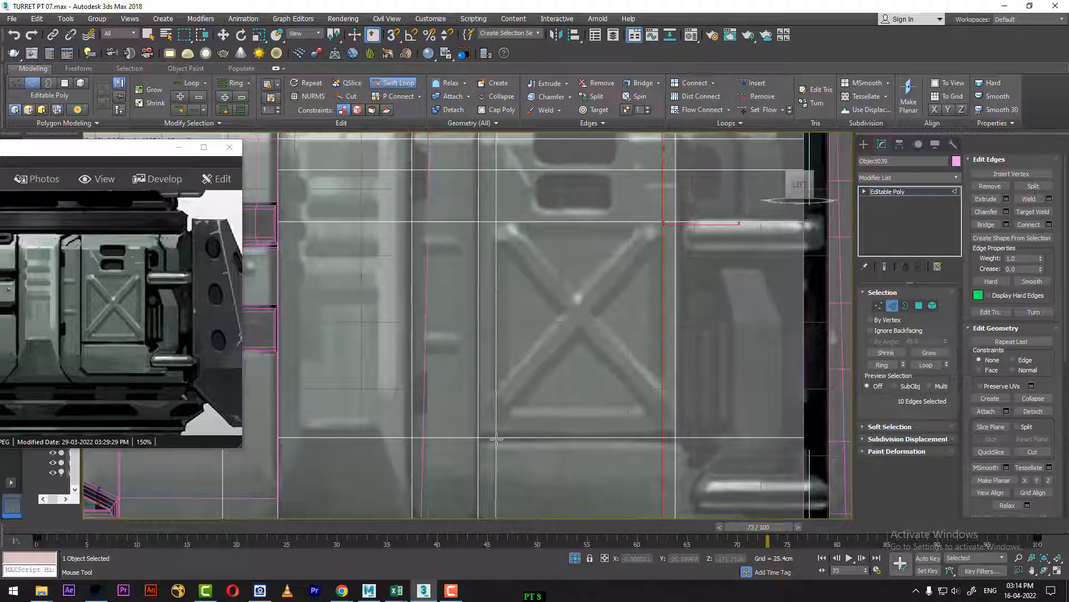
left_click(513, 414)
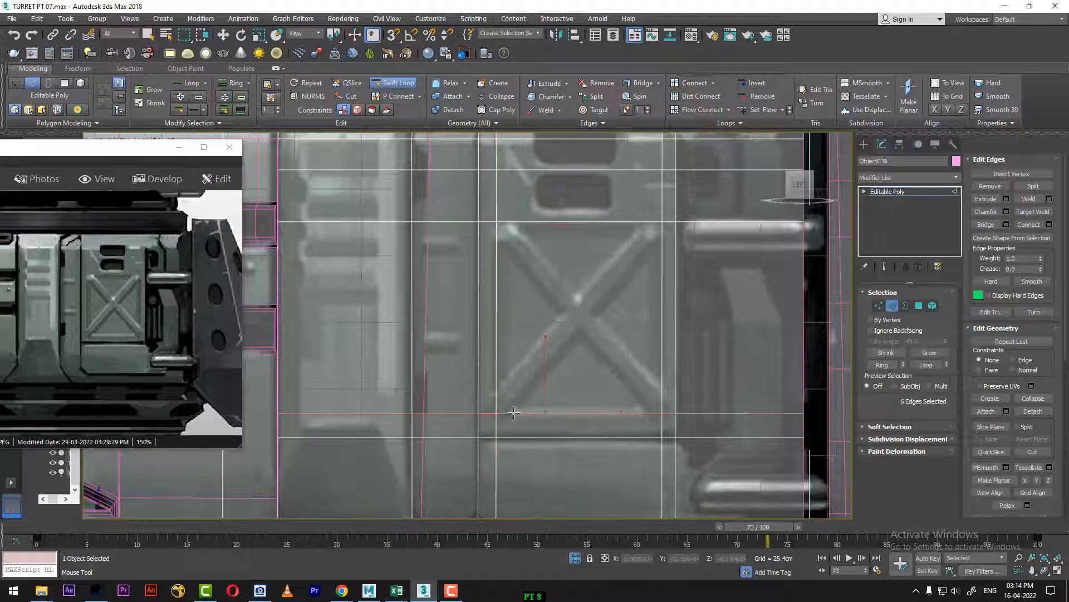
left_click(669, 216)
key("w")
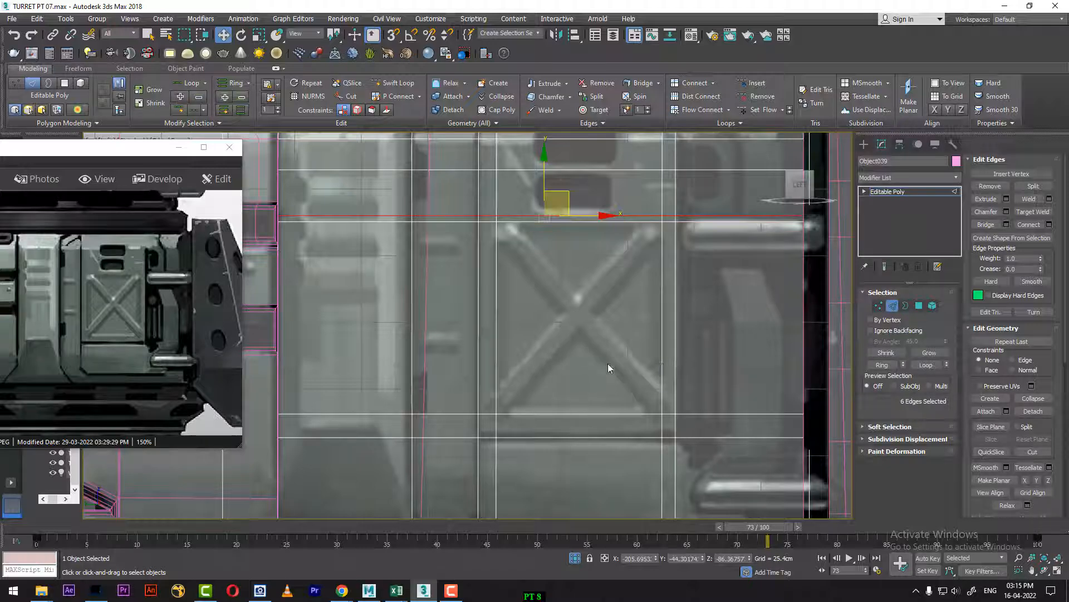
Step: Cut two crossing diagonal edges between opposite corners of the recess to form the reference's X
right_click(600, 289)
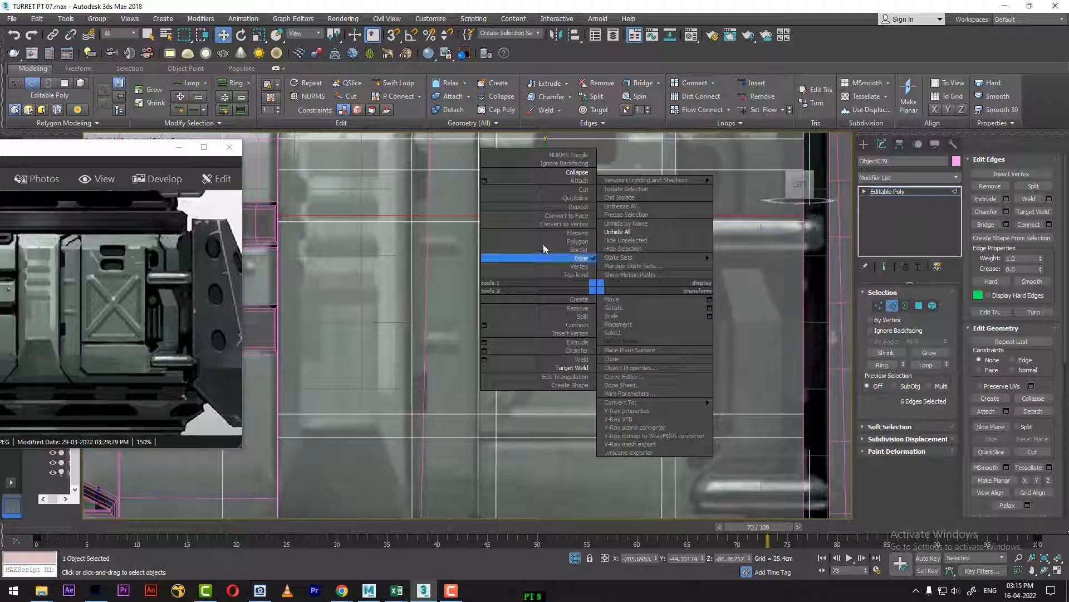
left_click(583, 190)
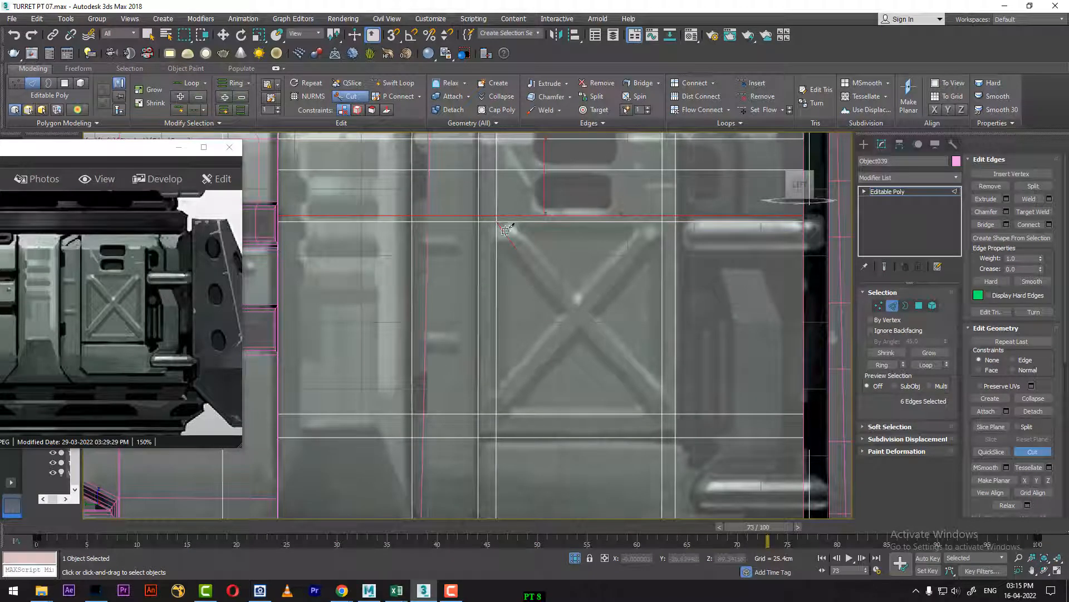
left_click(663, 413)
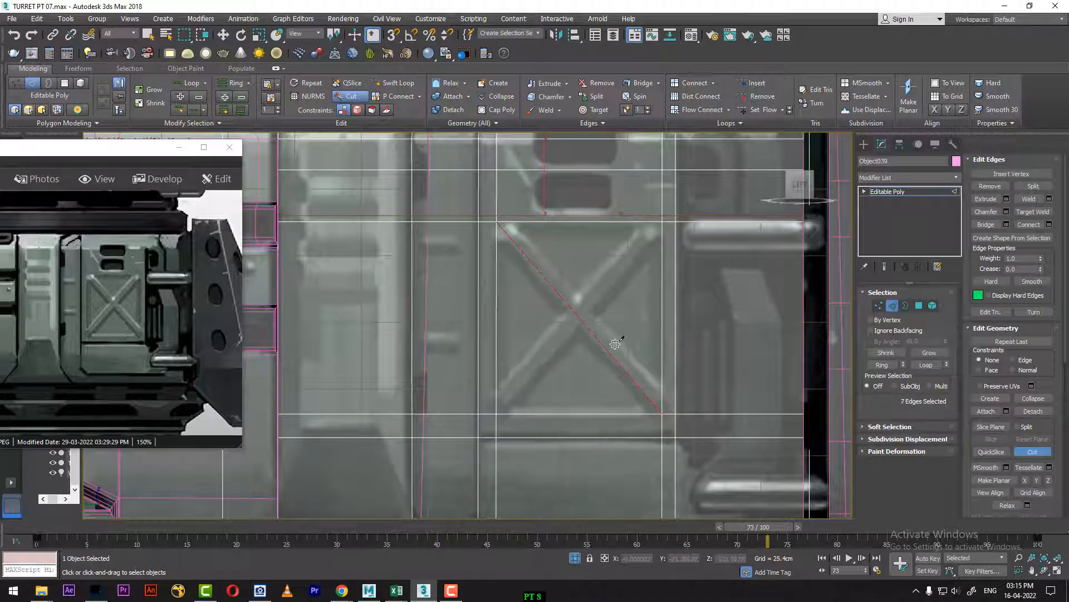
left_click(662, 222)
key("w")
Step: Open the chamfer settings for the selected edges and try an amount of about 4.45 cm
right_click(603, 329)
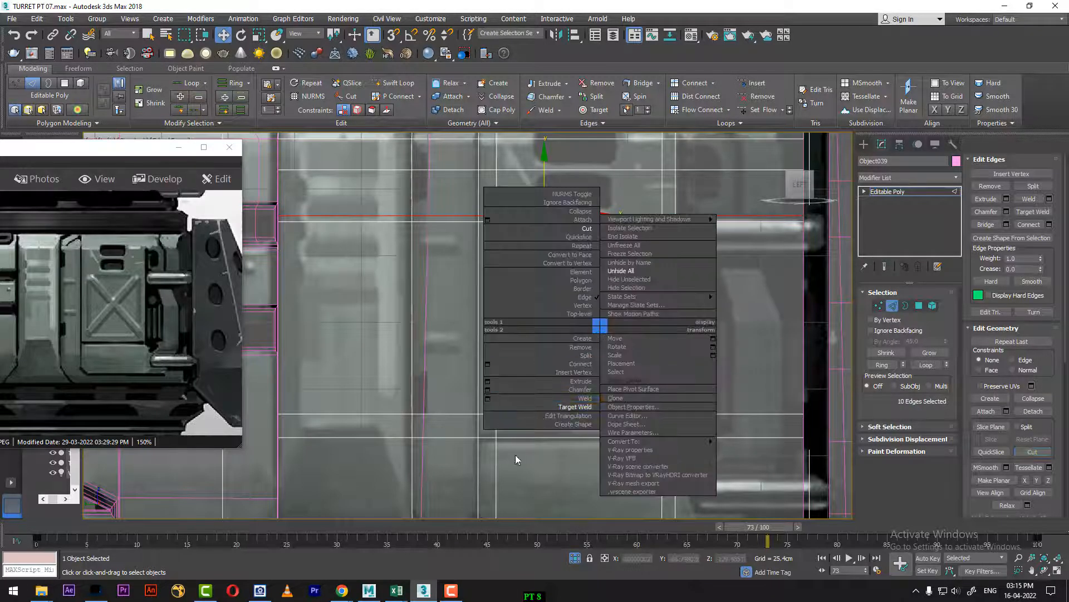
left_click(488, 389)
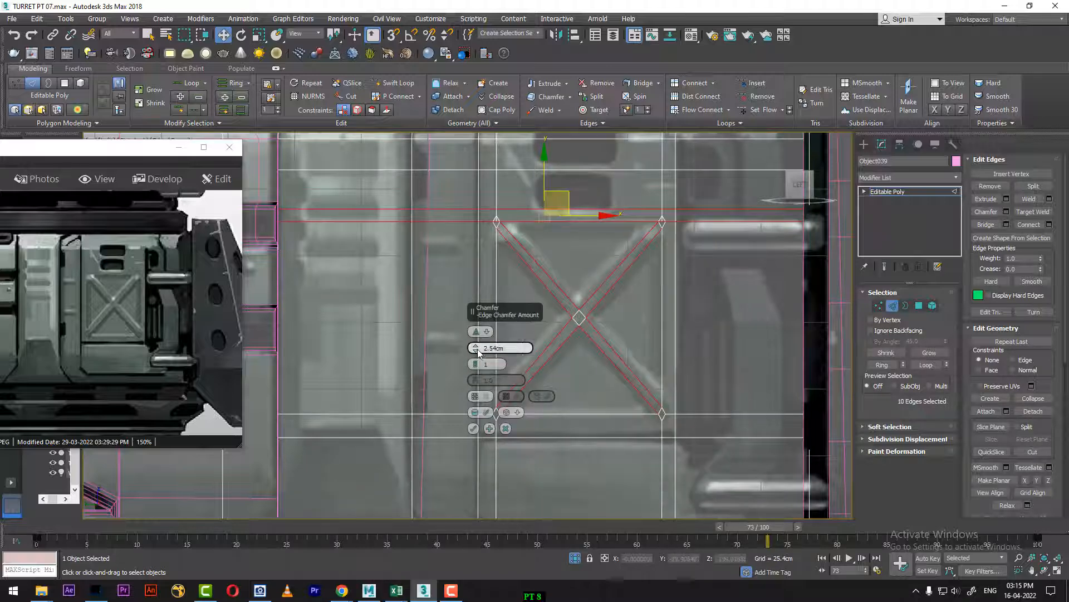
left_click_drag(478, 352, 476, 341)
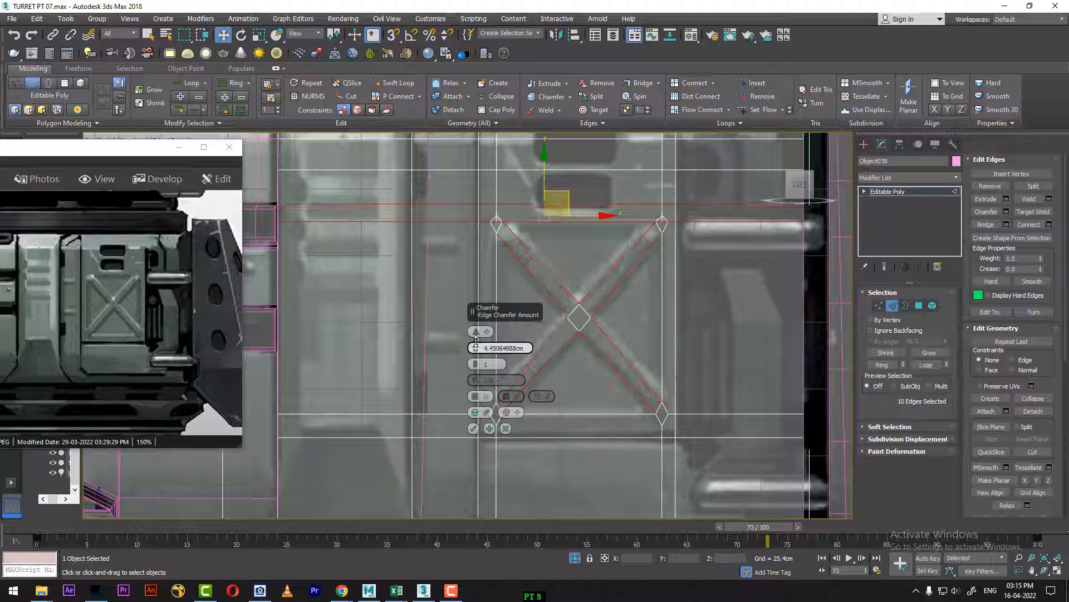
Step: Examine the chamfer preview at the X's corners against the reference and from an angled view at frame 0
middle_click_drag(639, 386, 652, 389)
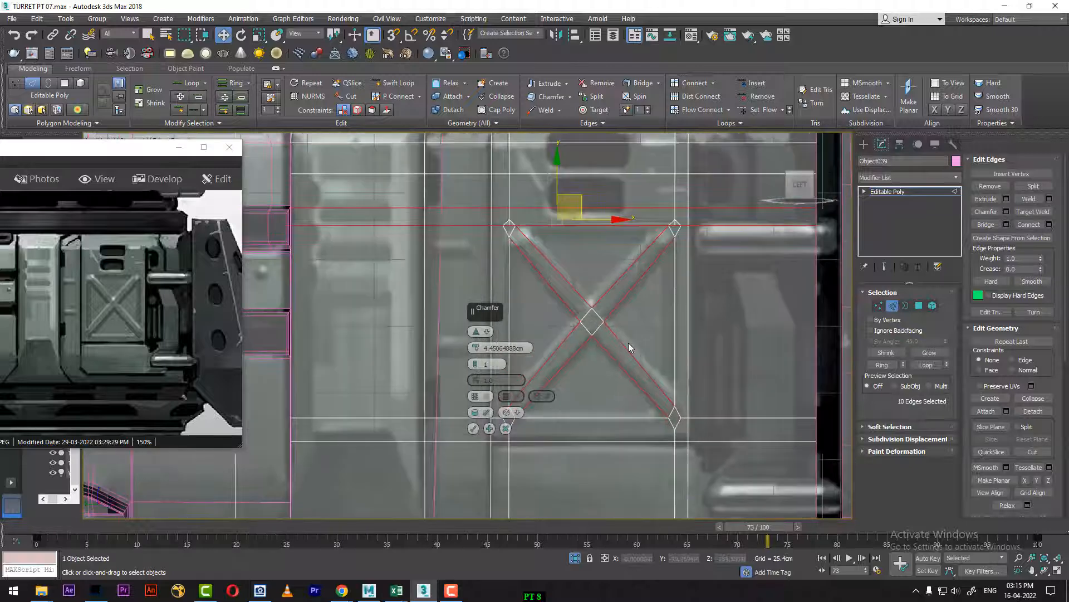
middle_click_drag(628, 343, 648, 401)
scroll(704, 375, "up", 2)
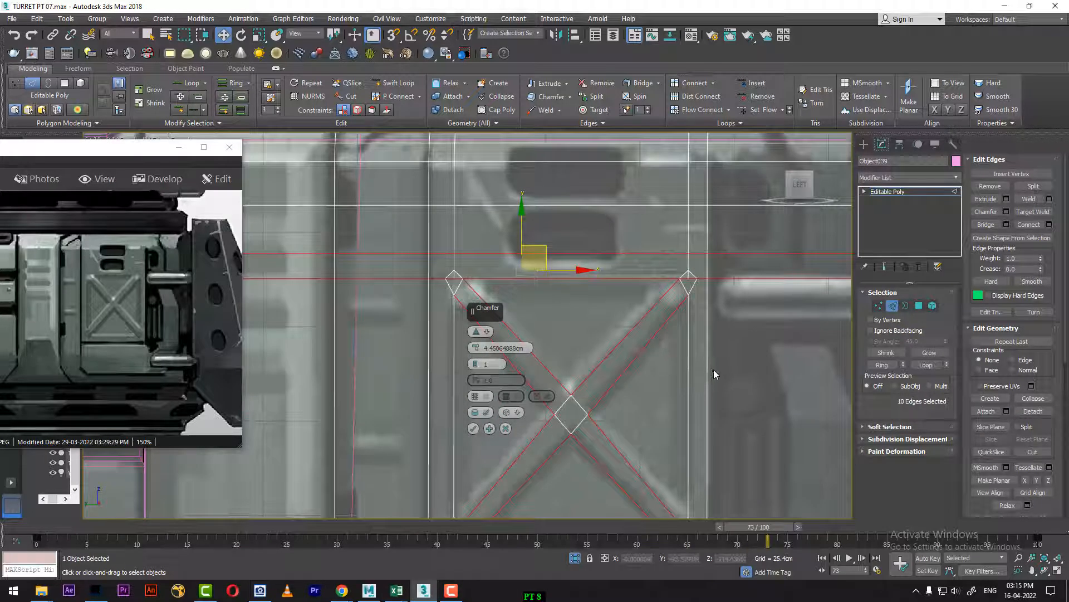
scroll(714, 365, "down", 5)
middle_click_drag(703, 362, 260, 551, "alt")
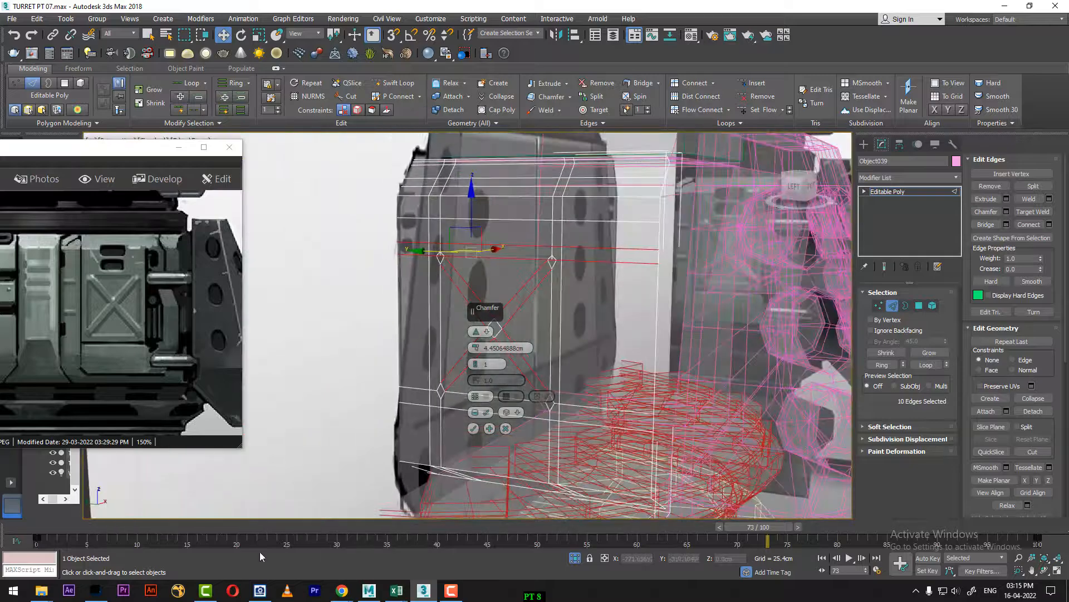
left_click_drag(142, 530, 39, 528)
mouse_move(624, 336)
middle_mouse_down("alt")
mouse_move(649, 303)
mouse_move(699, 377)
mouse_move(633, 349)
mouse_move(616, 329)
mouse_move(620, 296)
mouse_move(633, 300)
mouse_move(598, 285)
mouse_move(774, 270)
mouse_move(770, 293)
middle_mouse_up("alt")
scroll(698, 377, "up", 4)
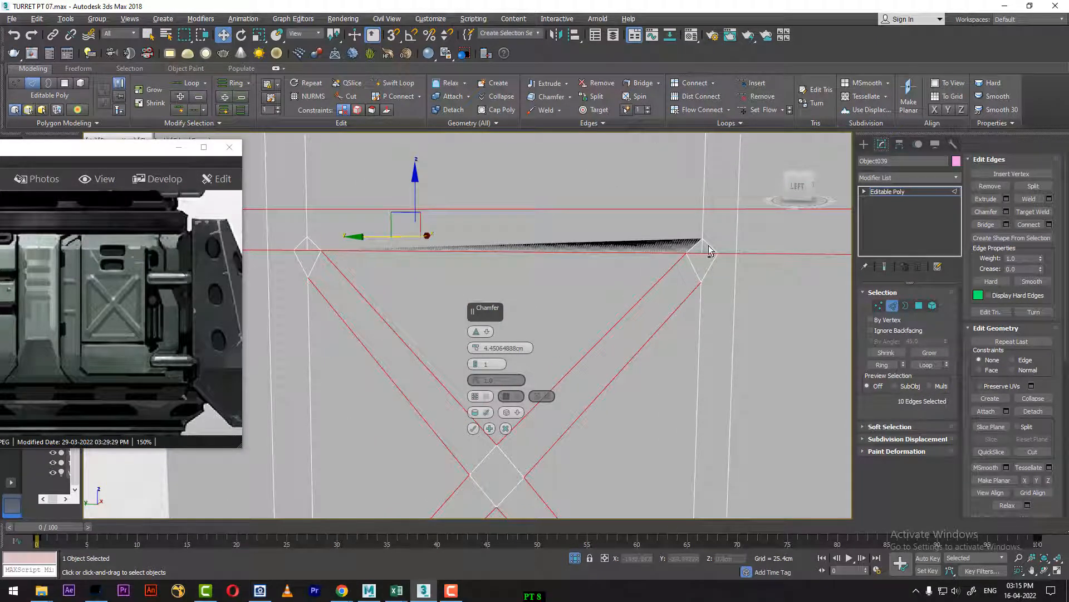
Step: Reset the chamfer amount to 0 cm and select only the four diagonal edges of the X
right_click(477, 348)
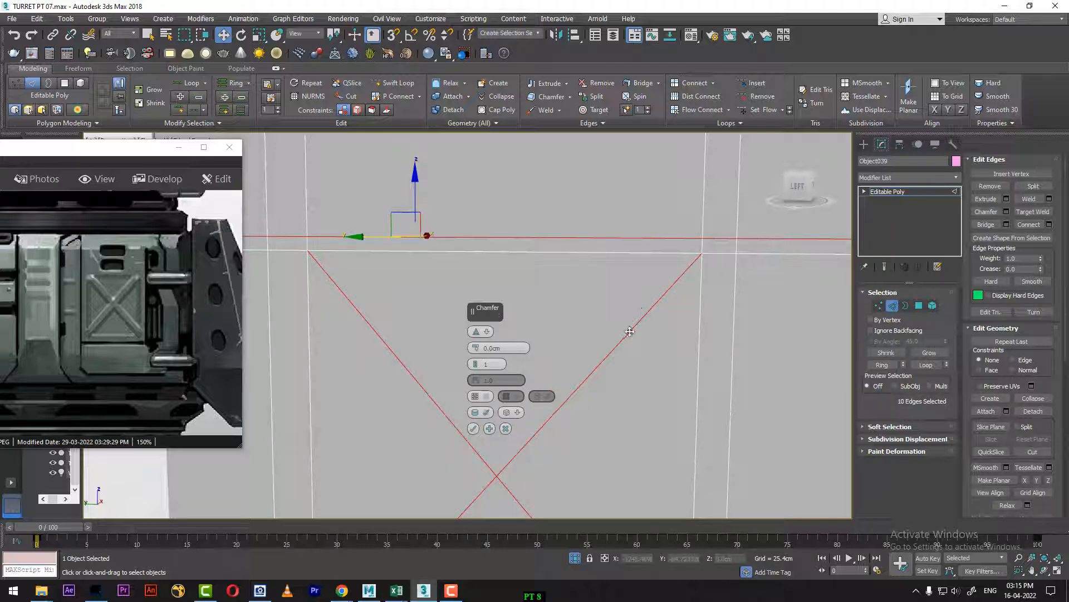
left_click(630, 331)
middle_click_drag(595, 418, 655, 282)
left_click(551, 346, "ctrl")
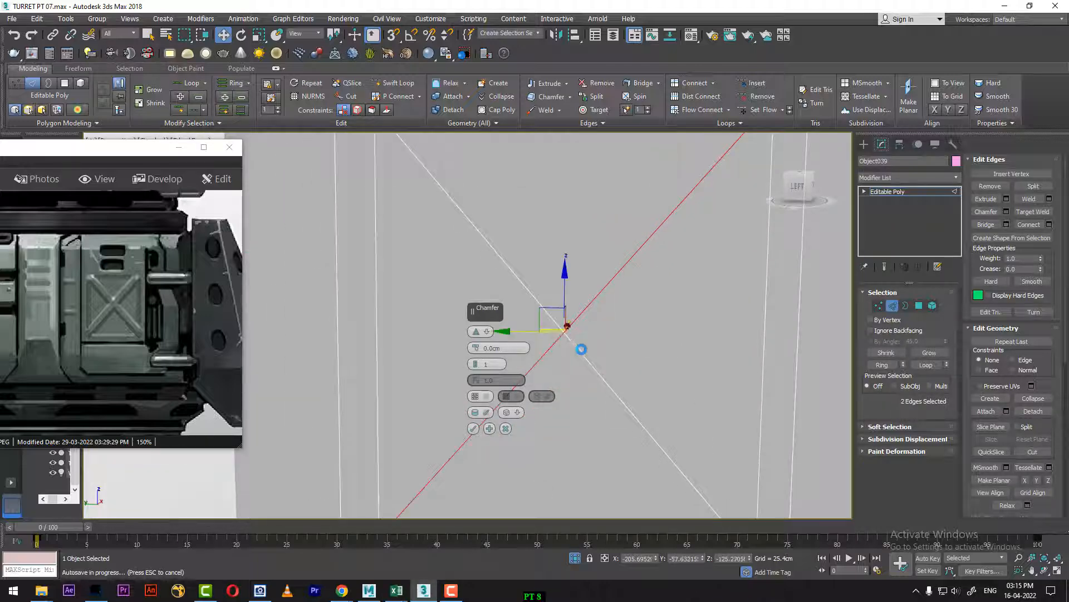
left_click(579, 350, "ctrl")
left_click(535, 295, "ctrl")
scroll(640, 329, "down", 3)
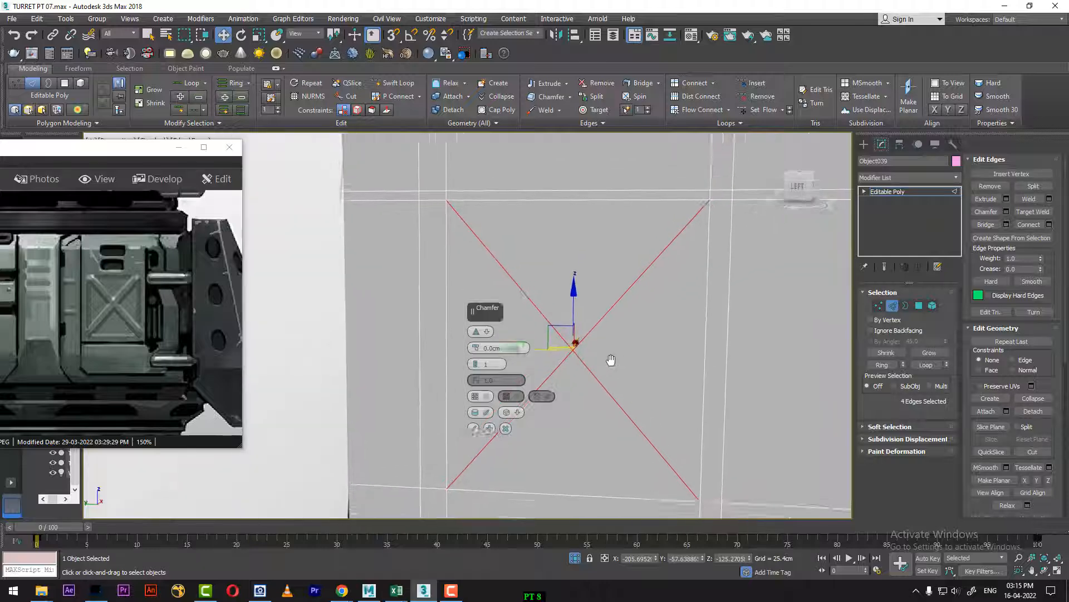
Step: Chamfer the X's four diagonal edges by about 6.14 cm, matching the brace width in the left-view reference
left_click_drag(477, 348, 496, 298)
middle_click_drag(633, 300, 653, 311, "alt")
key("l")
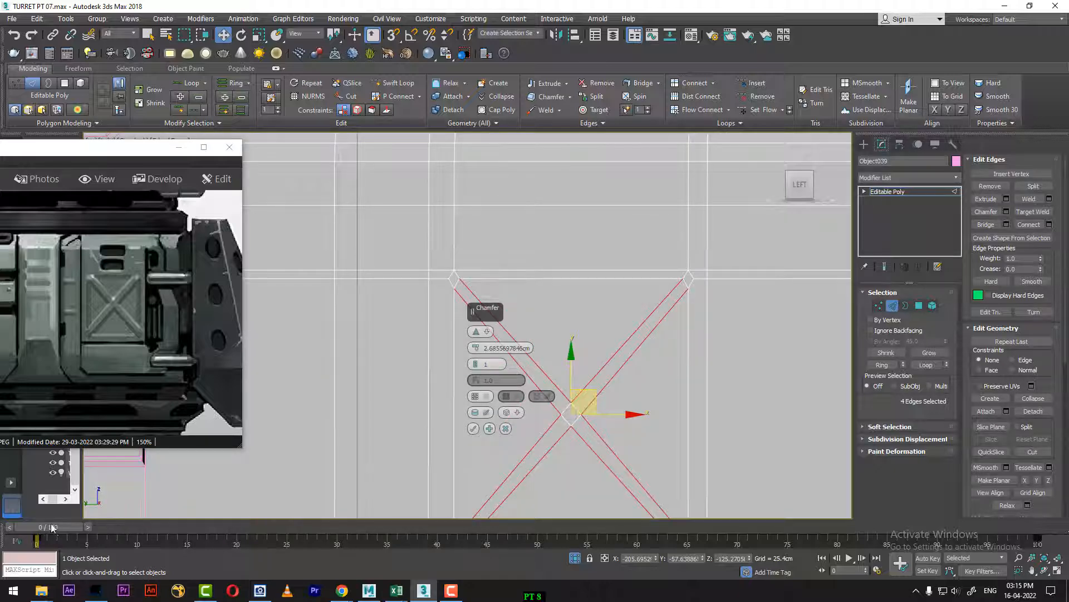
left_click_drag(52, 527, 910, 537)
middle_click_drag(720, 355, 753, 235)
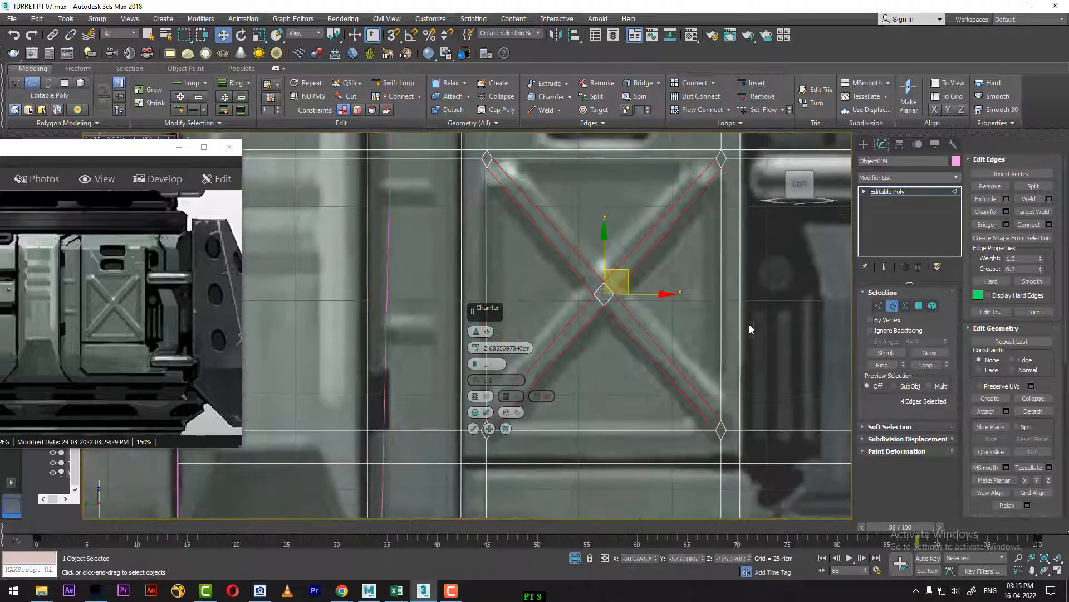
middle_click_drag(722, 336, 735, 371)
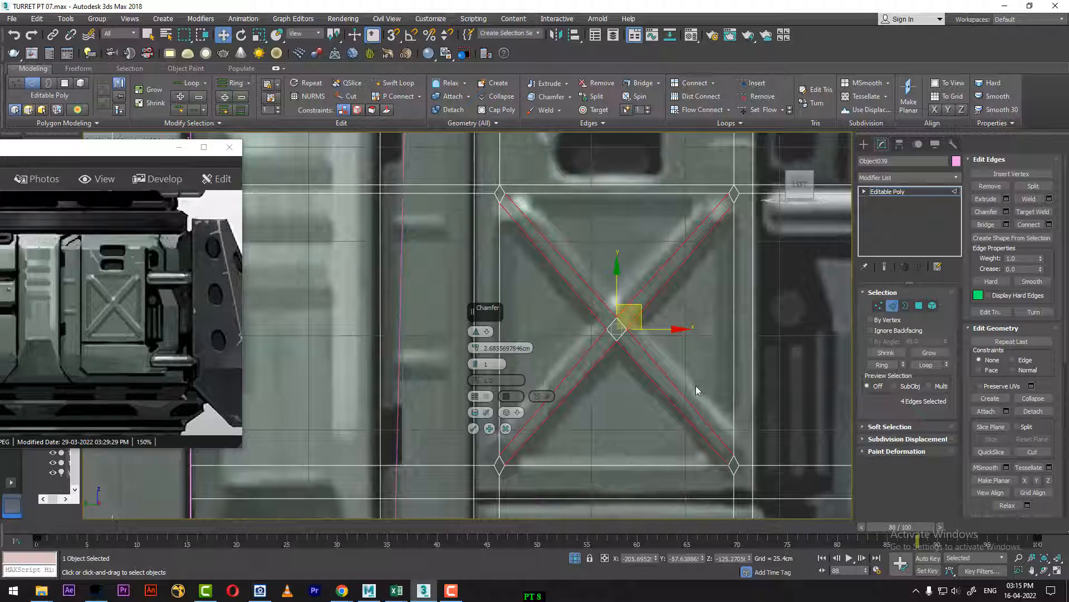
left_click_drag(476, 348, 473, 333)
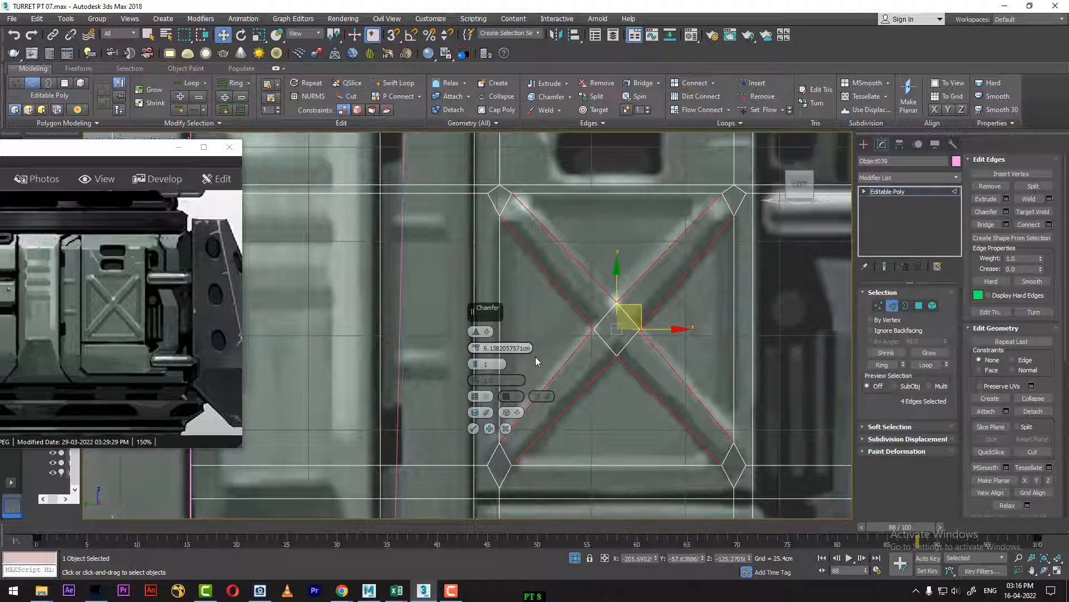
left_click(473, 428)
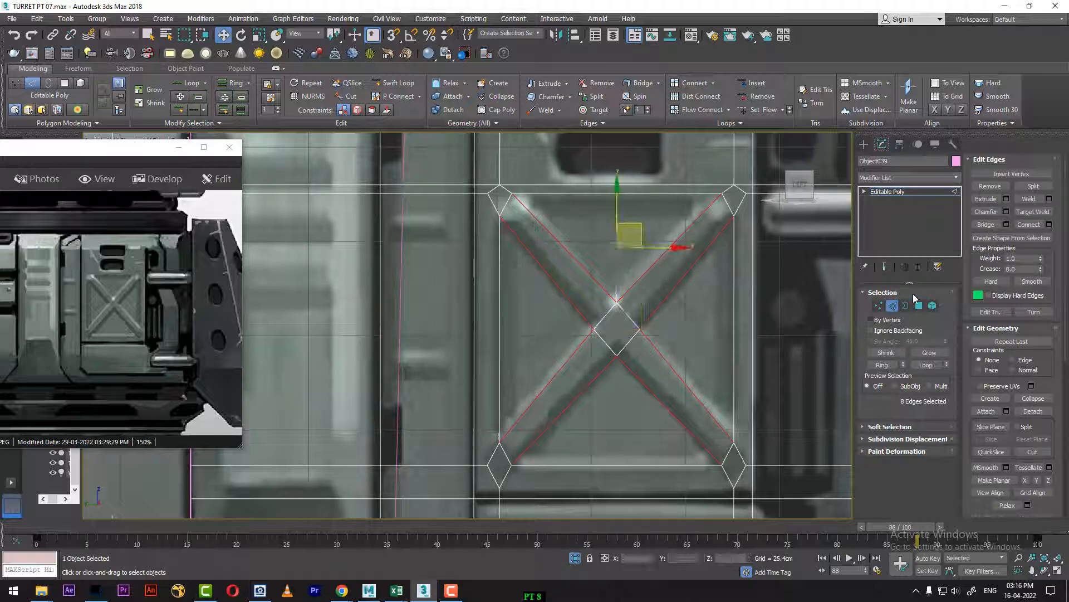
Step: Select the four triangular polygons between the arms of the X brace
key("4")
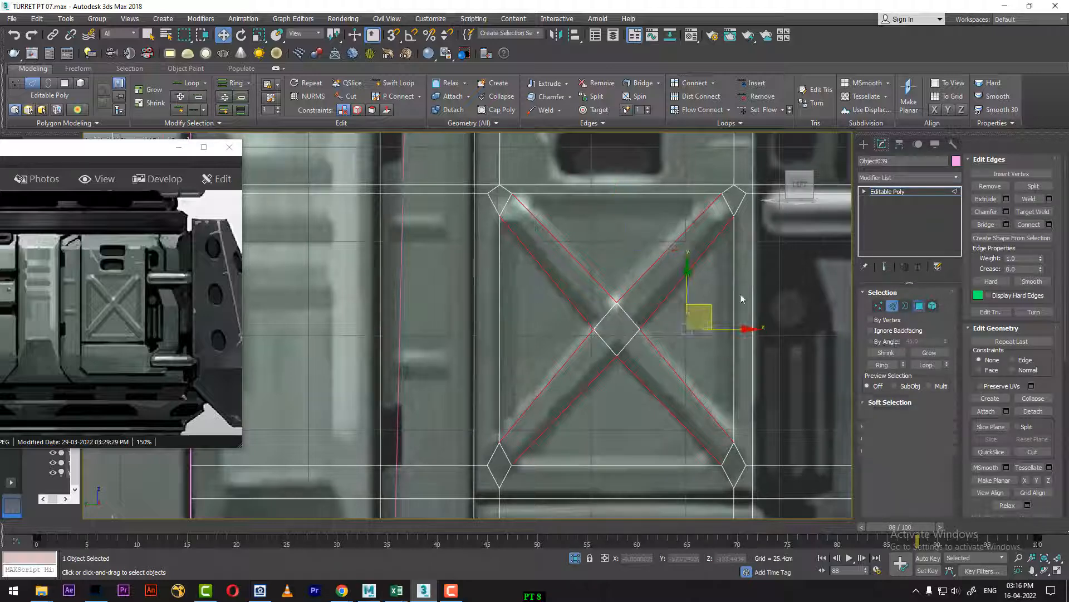
left_click(589, 233)
left_click(680, 295, "ctrl")
left_click(596, 396, "ctrl")
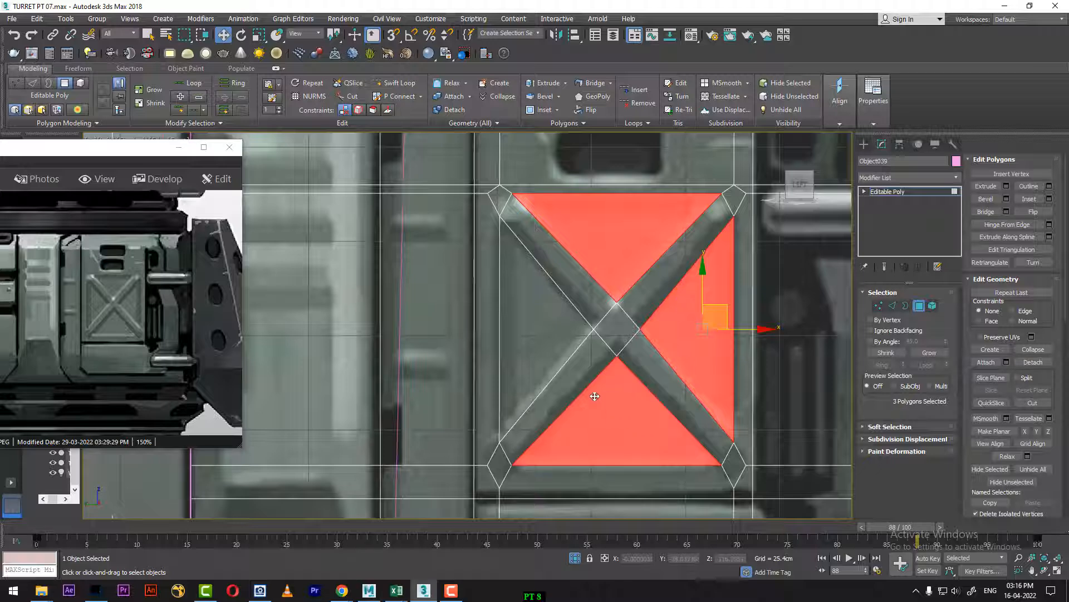
left_click(536, 328, "ctrl")
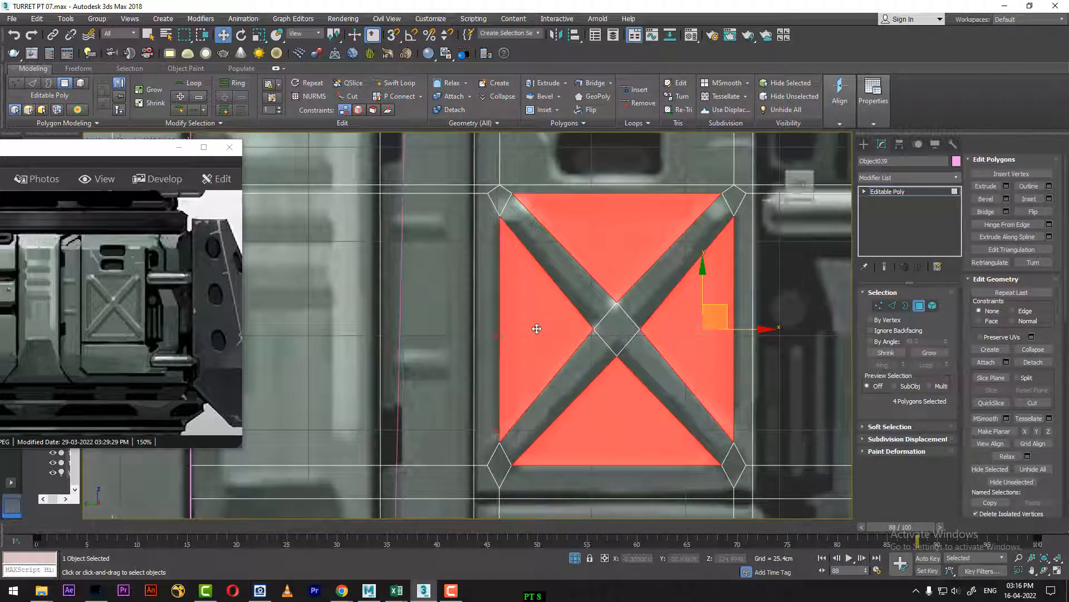
left_click(536, 329)
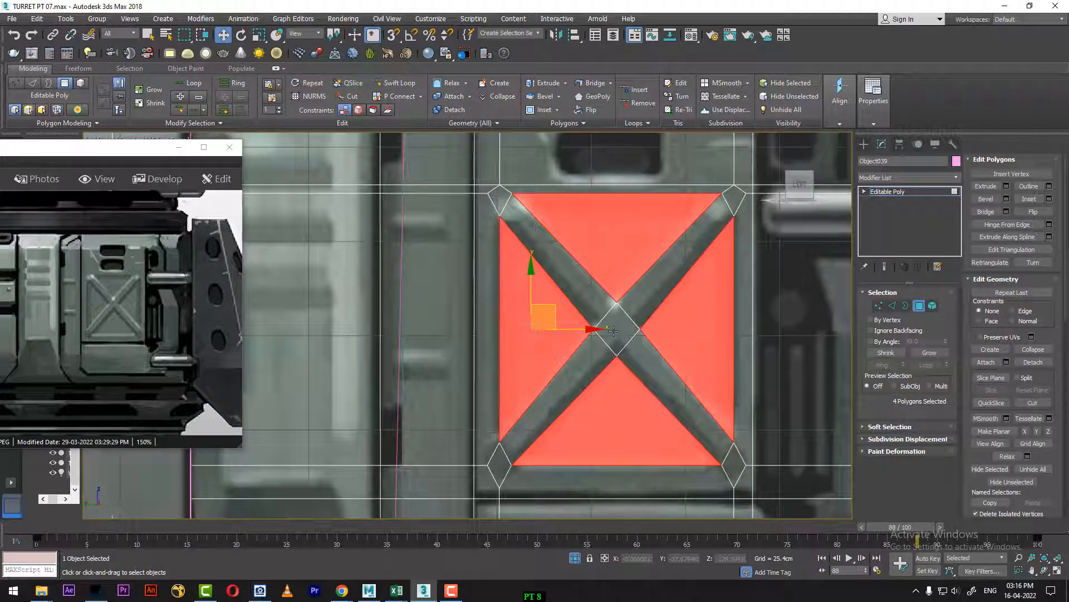
Step: At frame 0 in the perspective view, inset the four selected triangles by 2.54 cm
key("p")
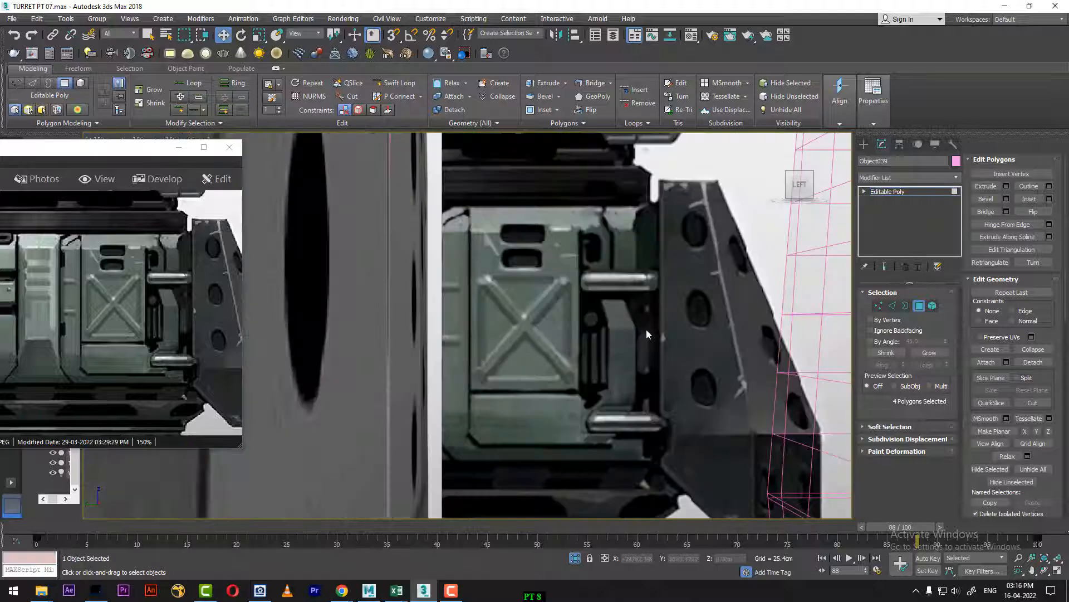
key("z")
middle_click_drag(647, 334, 560, 377, "alt")
left_click_drag(61, 530, 24, 528)
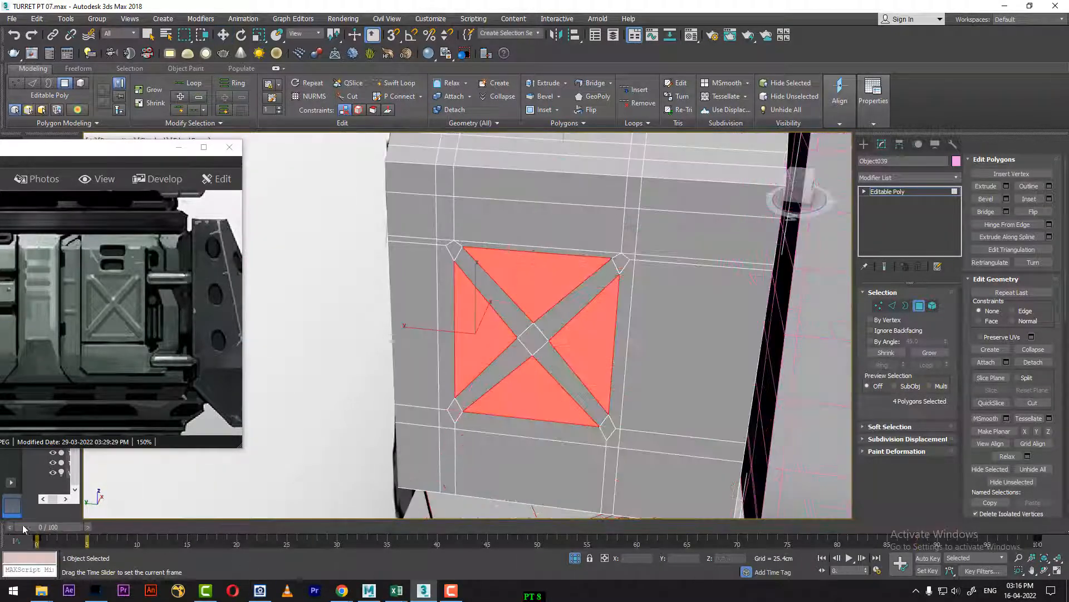
key("l")
key("w")
scroll(545, 304, "up", 3)
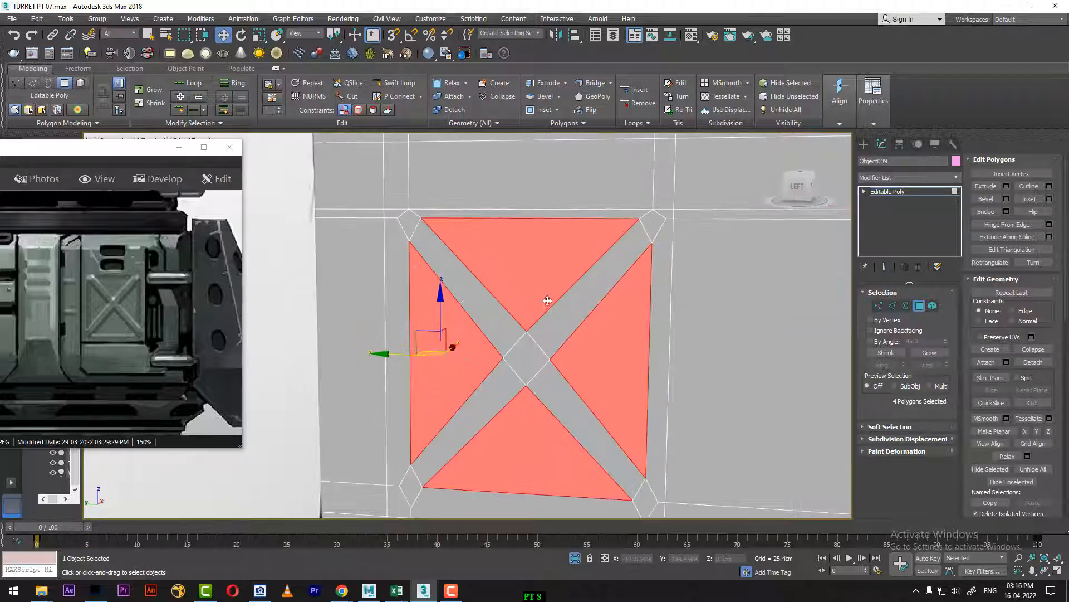
right_click(547, 287)
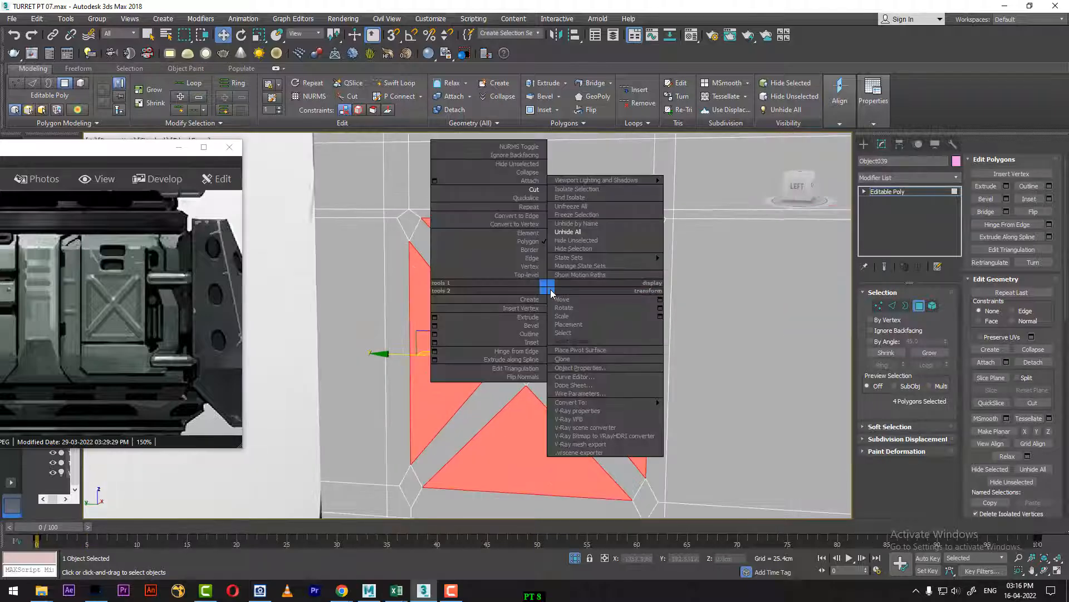
left_click(435, 344)
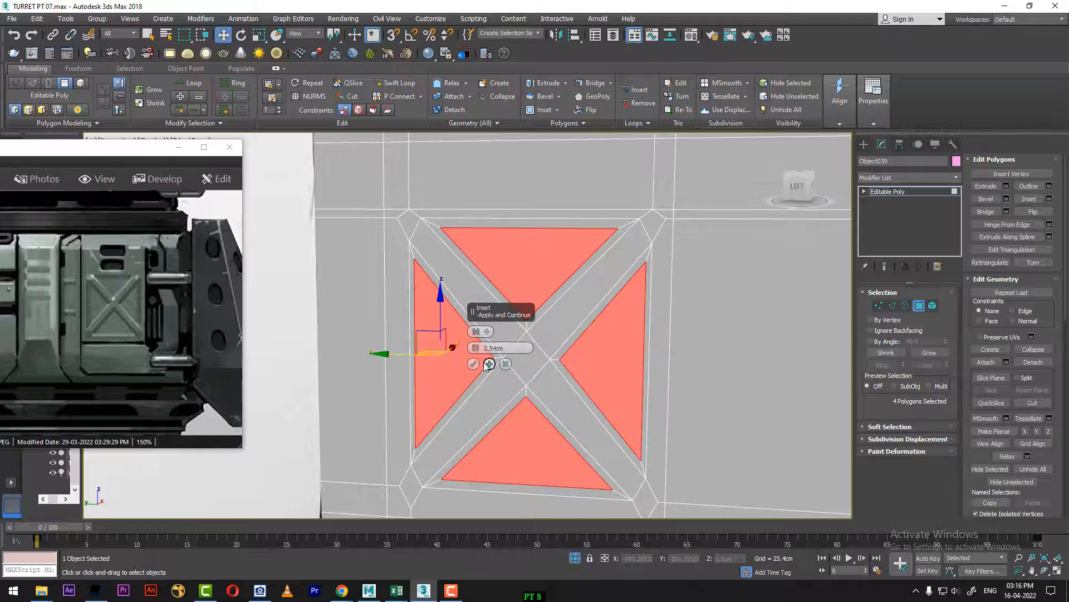
left_click(473, 364)
Step: Try an Outline amount of about -1.04 cm on the four inset triangles
right_click(523, 316)
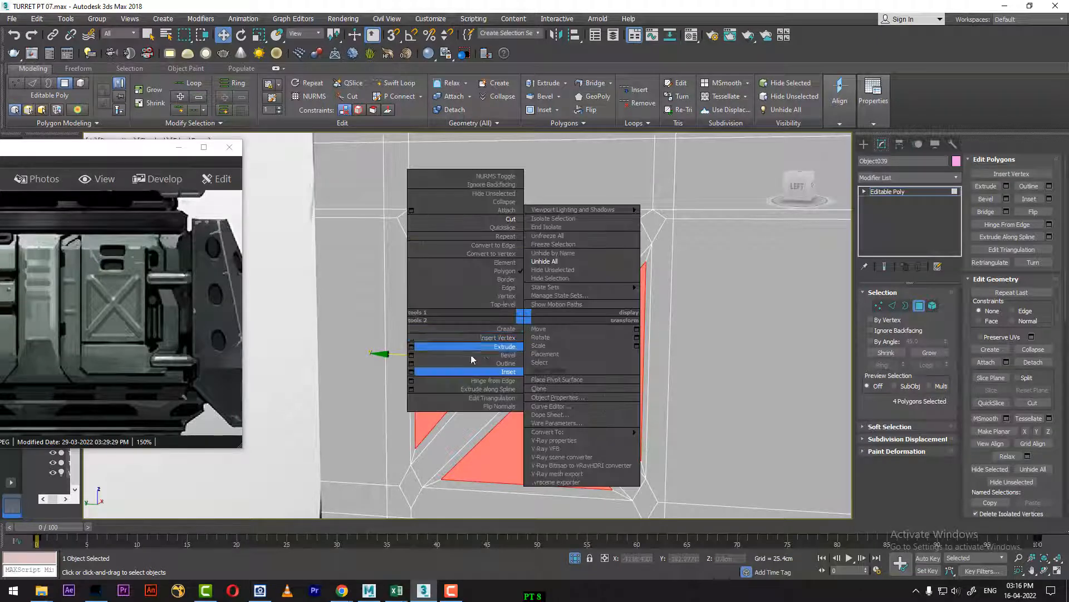
left_click(413, 364)
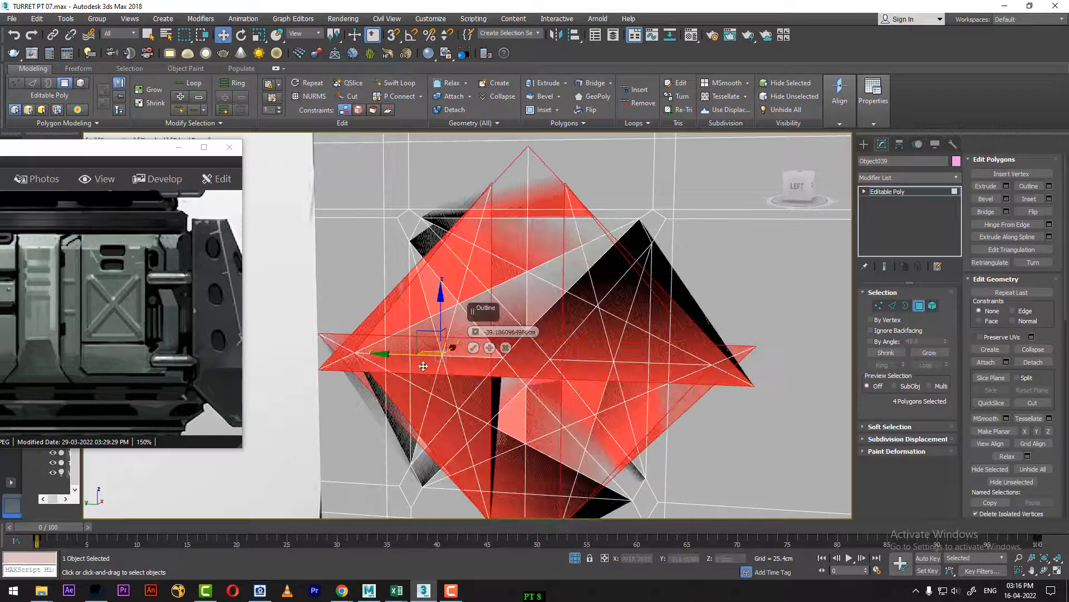
left_click_drag(475, 333, 473, 351)
middle_click_drag(473, 351, 517, 378, "alt")
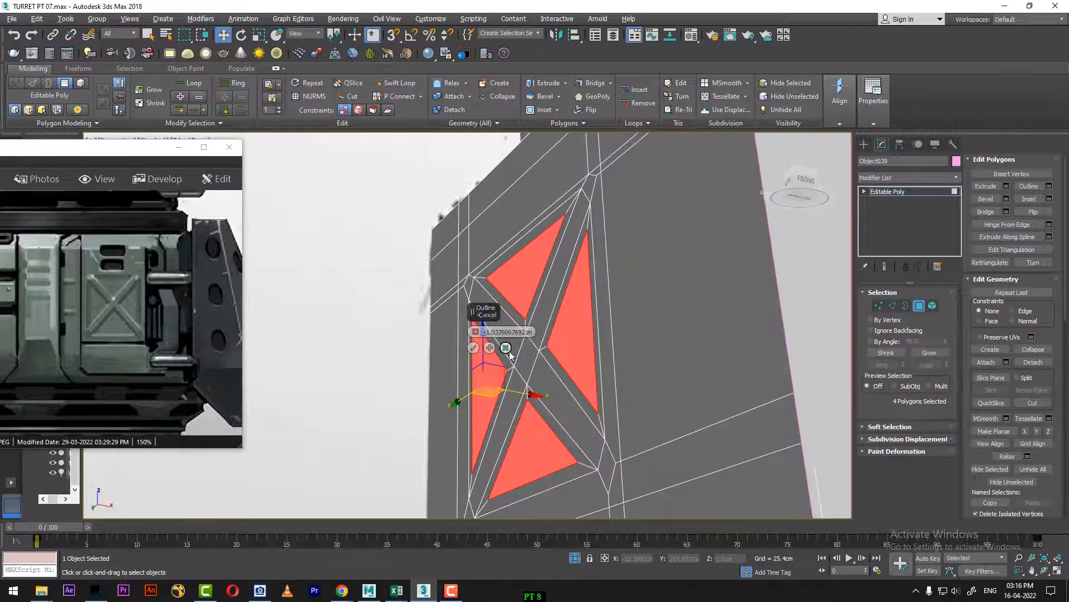
left_click(474, 347)
Step: Try a Bevel on the inset triangles with a height of about -2.44 cm and an outline of 0 cm
right_click(544, 320)
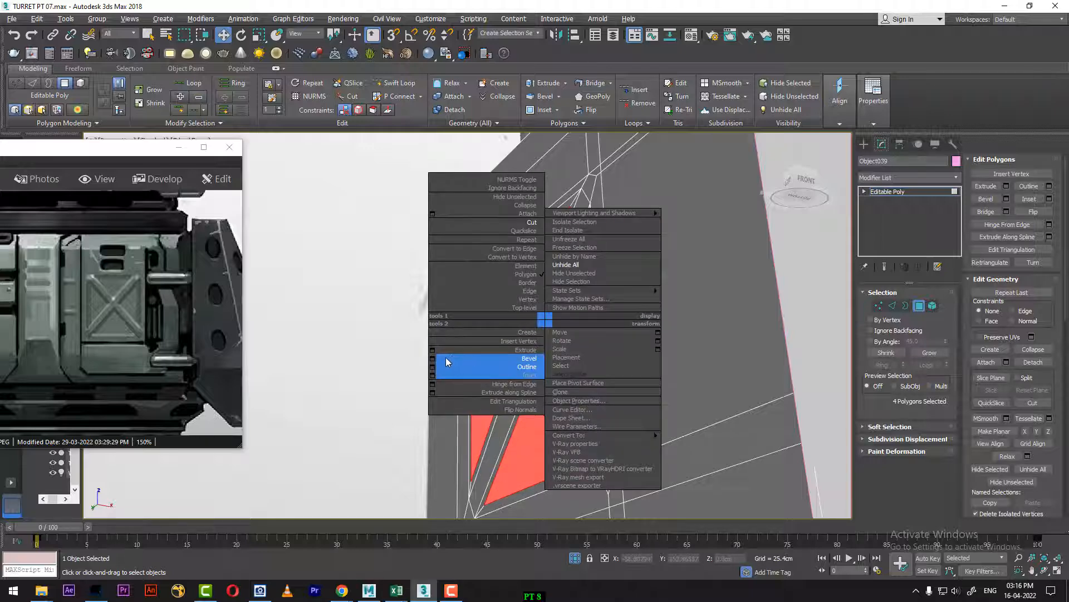
left_click(433, 358)
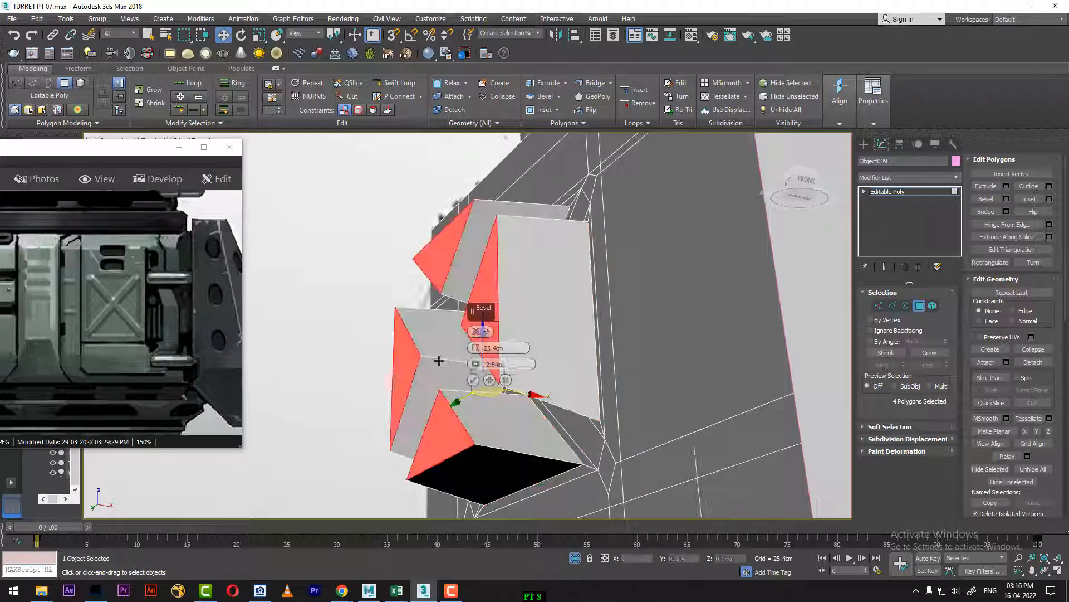
right_click(476, 365)
right_click(475, 350)
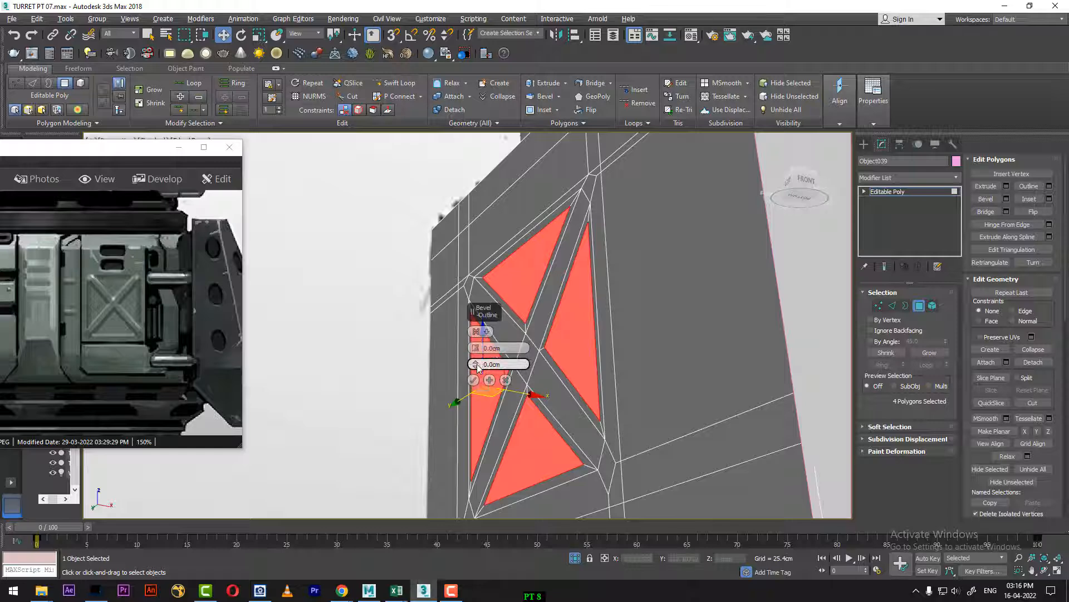
left_click_drag(477, 352, 475, 351)
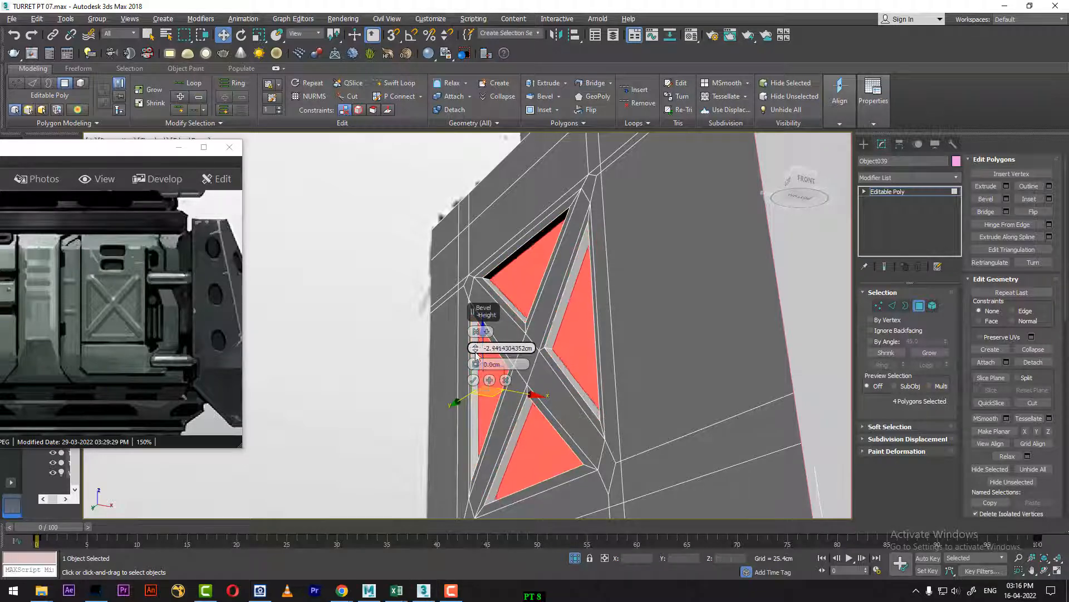
middle_click_drag(543, 329, 619, 342, "alt")
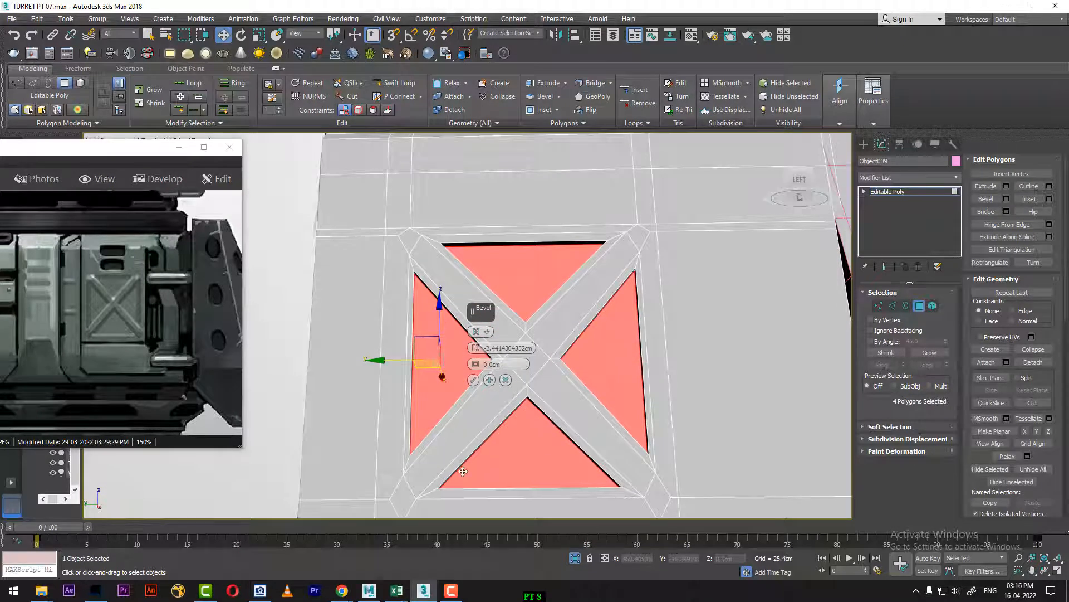
Step: Undo back through the triangle inset and restore the selection of all four triangles with the Bevel settings open
key("ctrl+z")
key("ctrl+z")
key("ctrl+z")
key("ctrl+z")
key("ctrl+z")
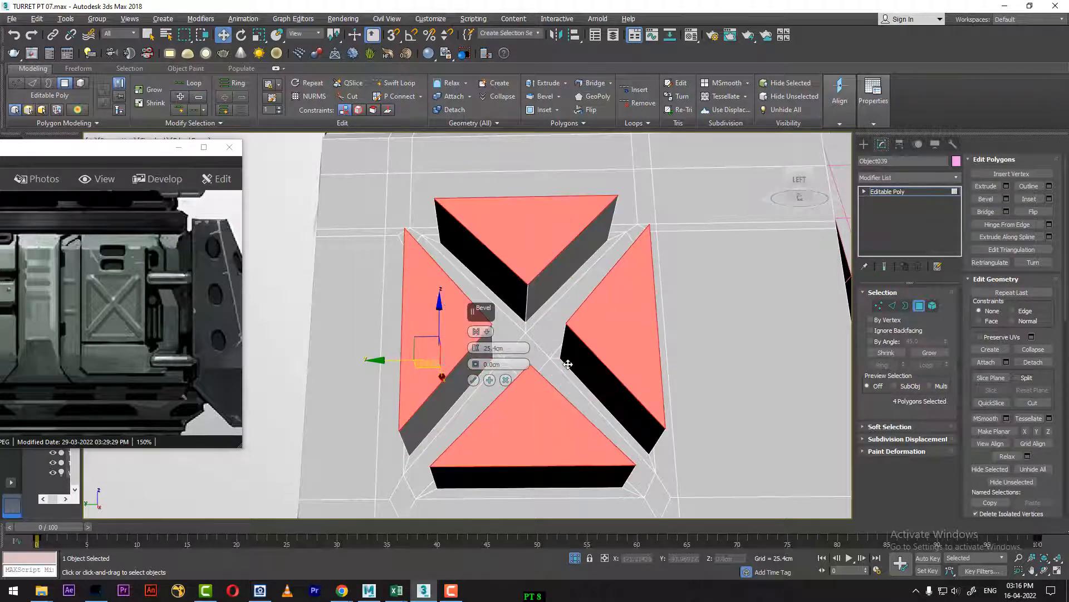
key("ctrl+z")
key("ctrl+z")
key("ctrl+z")
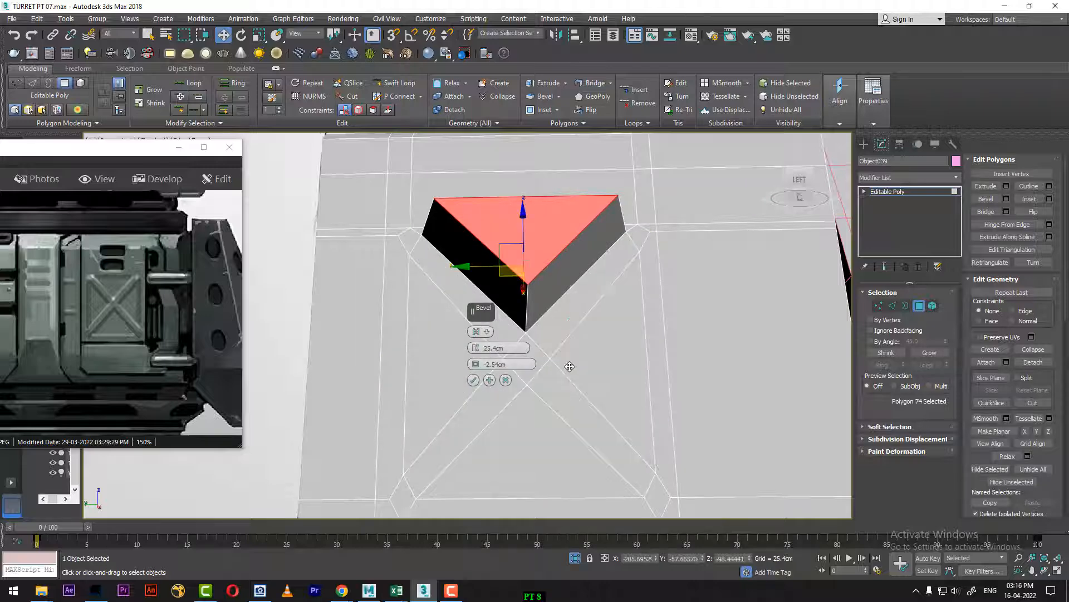
key("ctrl+y")
key("ctrl+y")
key("ctrl+y")
key("ctrl+y")
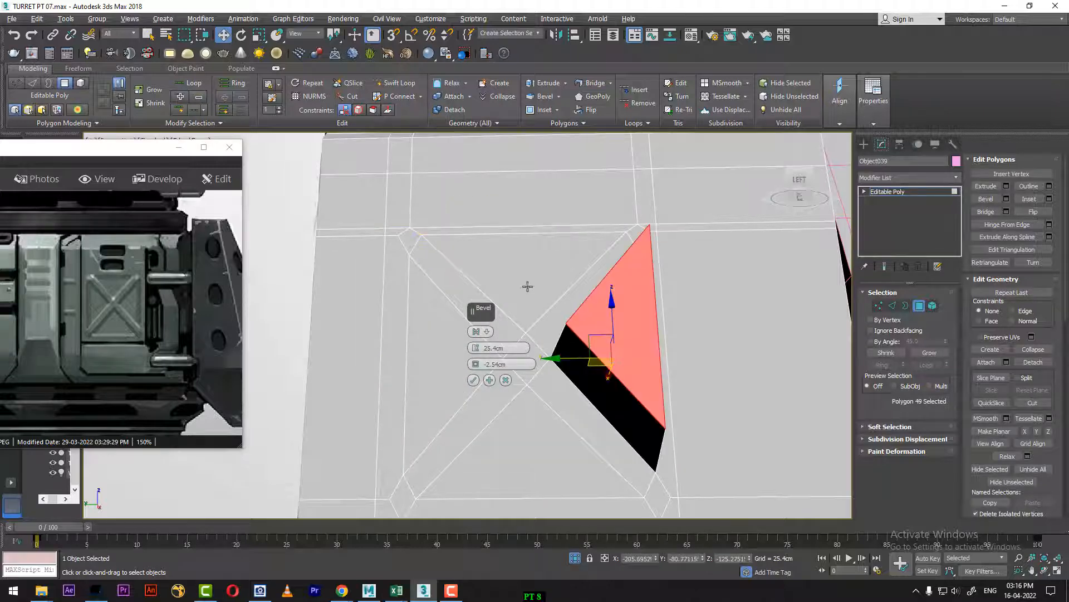
key("ctrl+y")
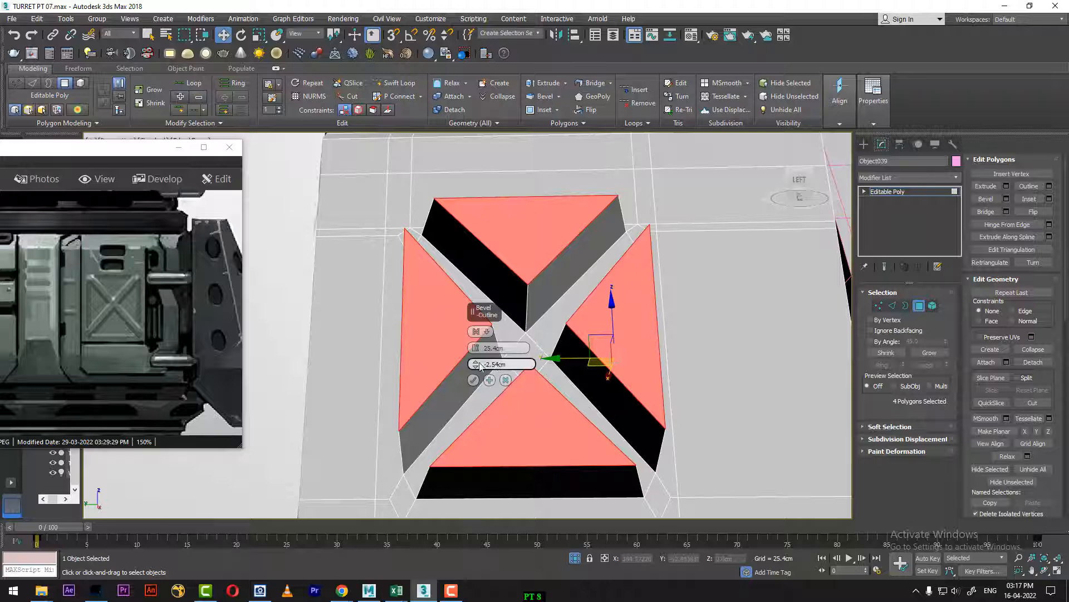
Step: Set the bevel of the four triangles to a height of about -2.78 cm, using a -2.54 cm outline
right_click(476, 353)
left_click_drag(476, 349, 473, 357)
middle_click_drag(427, 394, 390, 441, "alt")
left_click_drag(475, 348, 475, 321)
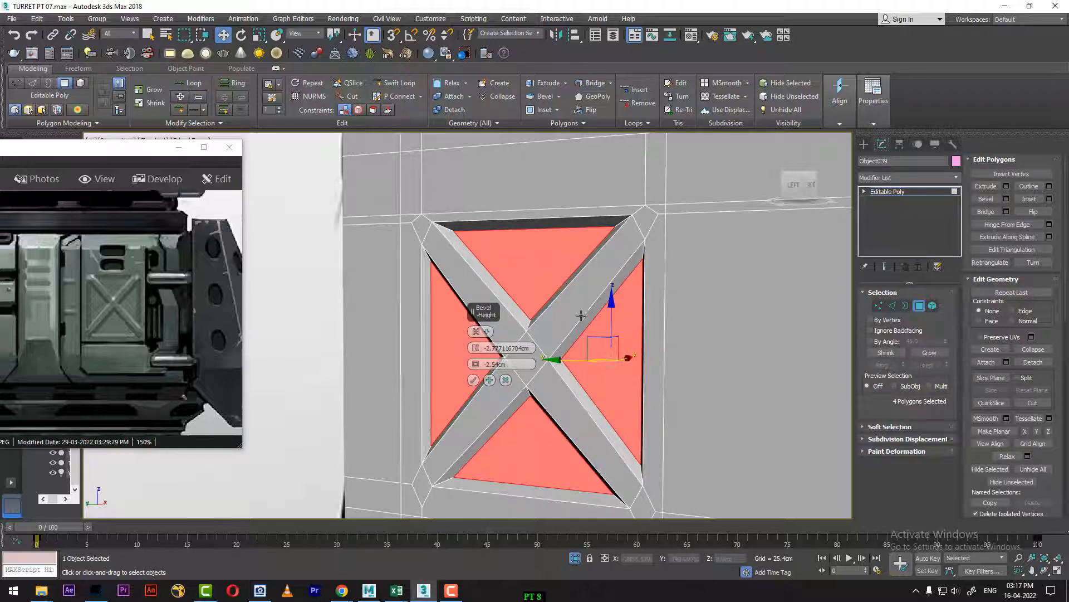
Step: Compare the bevel preview with the left-view reference at frame 68, toggling the see-through display
key("l")
left_click_drag(41, 529, 706, 510)
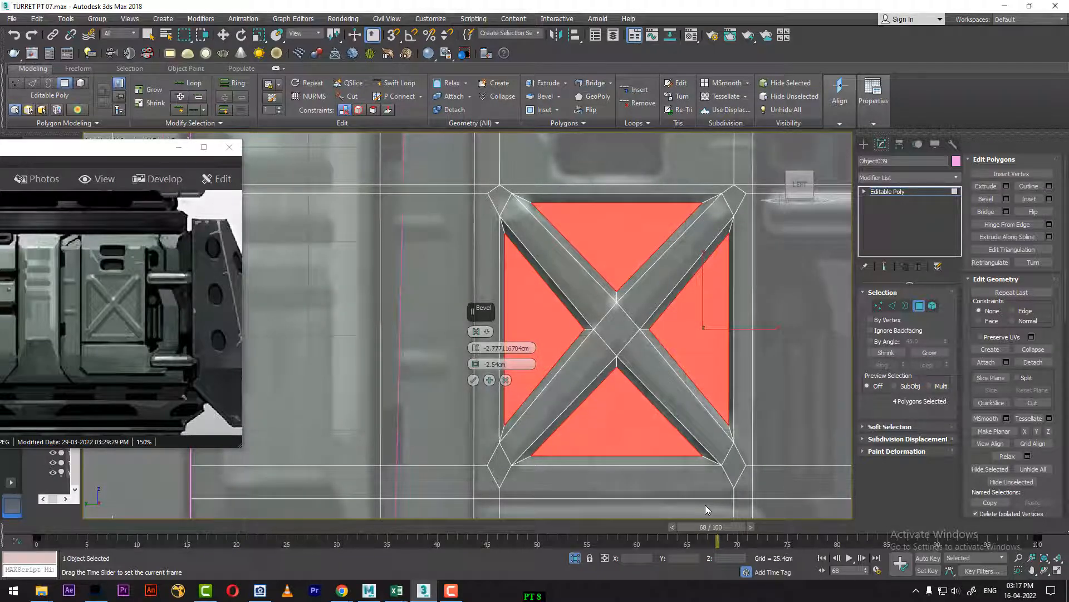
key("w")
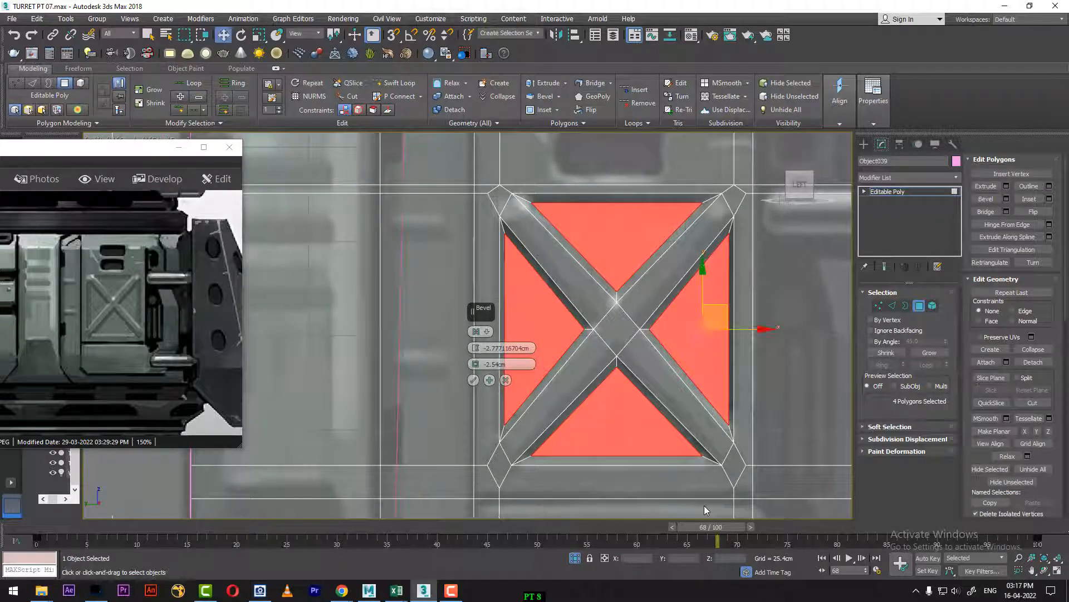
middle_click_drag(643, 373, 610, 396)
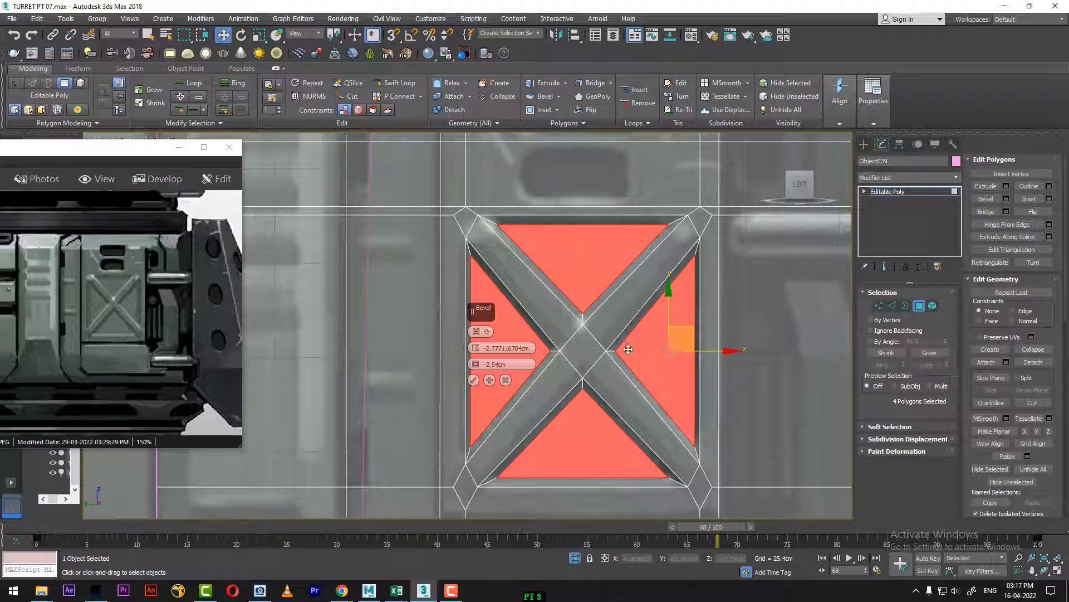
scroll(635, 346, "up", 5)
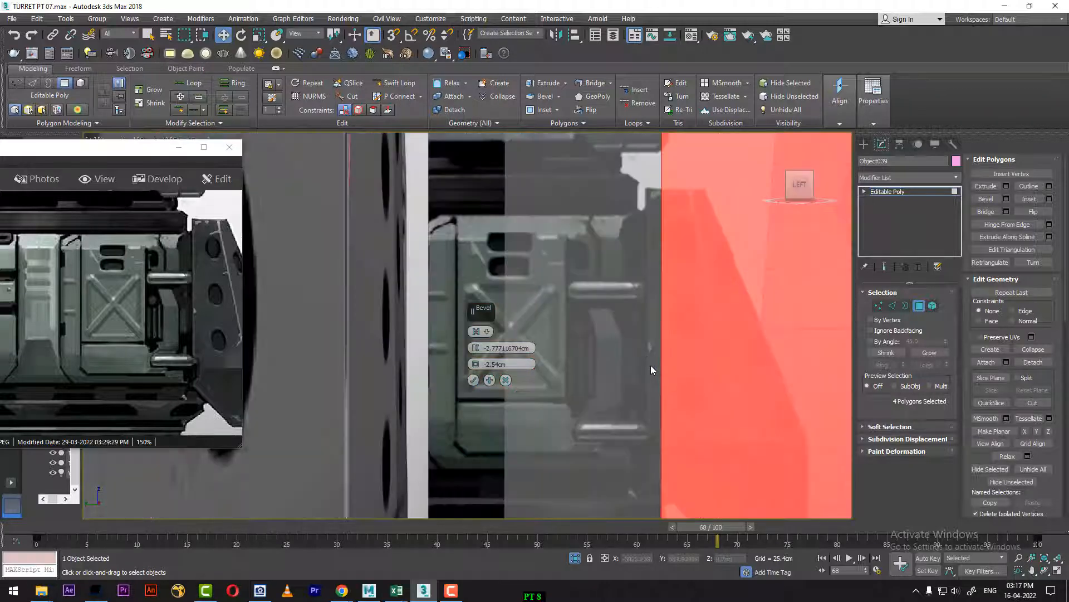
key("alt+x")
key("alt+x")
key("alt+x")
key("alt+x")
scroll(651, 367, "down", 1)
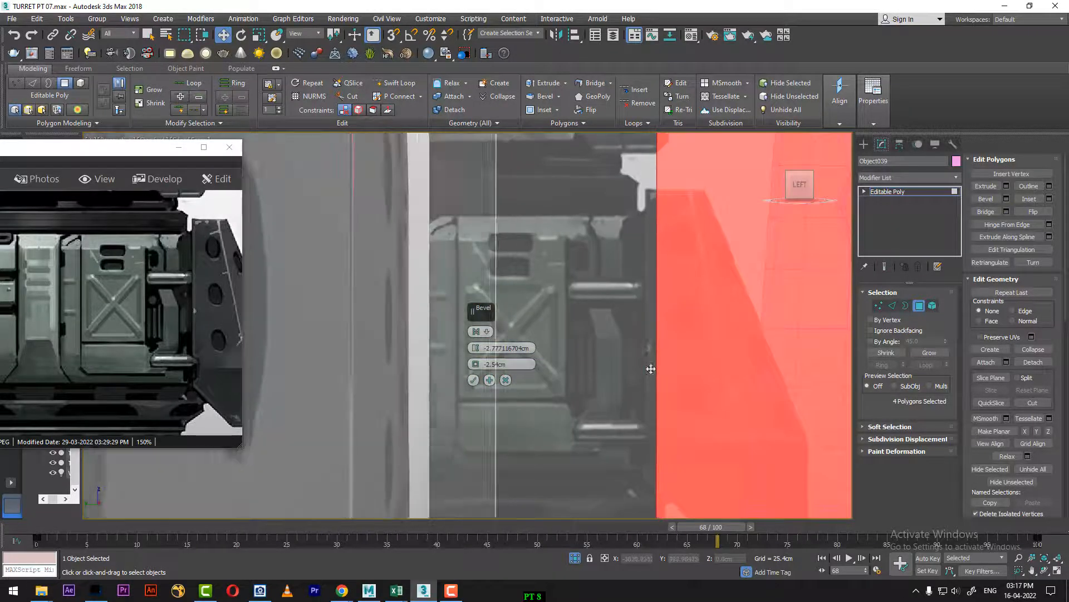
middle_click_drag(650, 368, 658, 400, "alt")
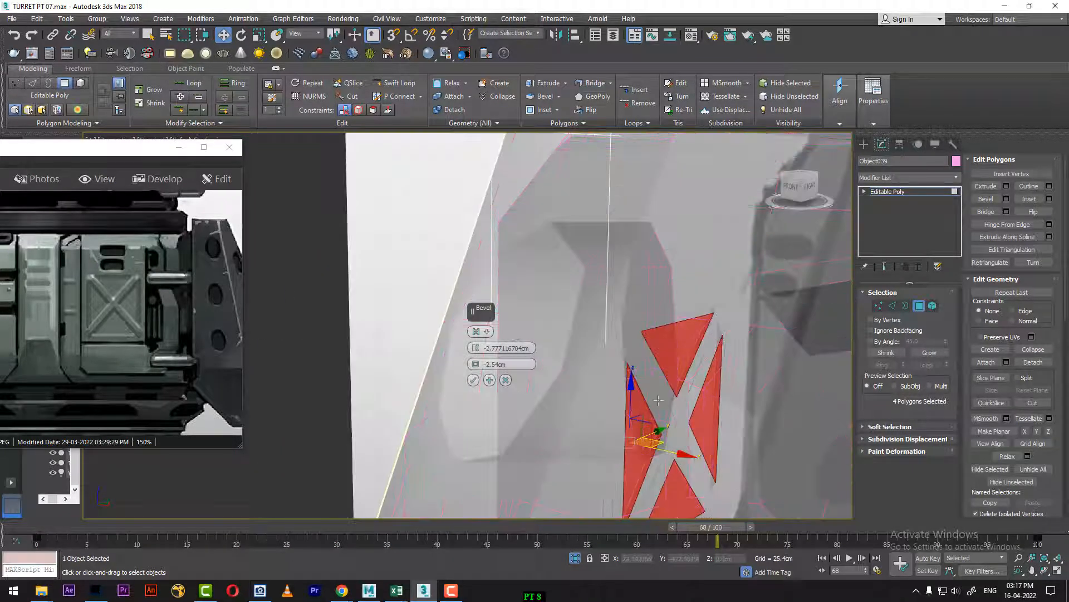
Step: Check the beveled recesses from angled views at frame 0, with and without wireframe edges, and apply the bevel
left_click_drag(143, 533, 37, 530)
middle_click_drag(706, 391, 704, 417, "alt")
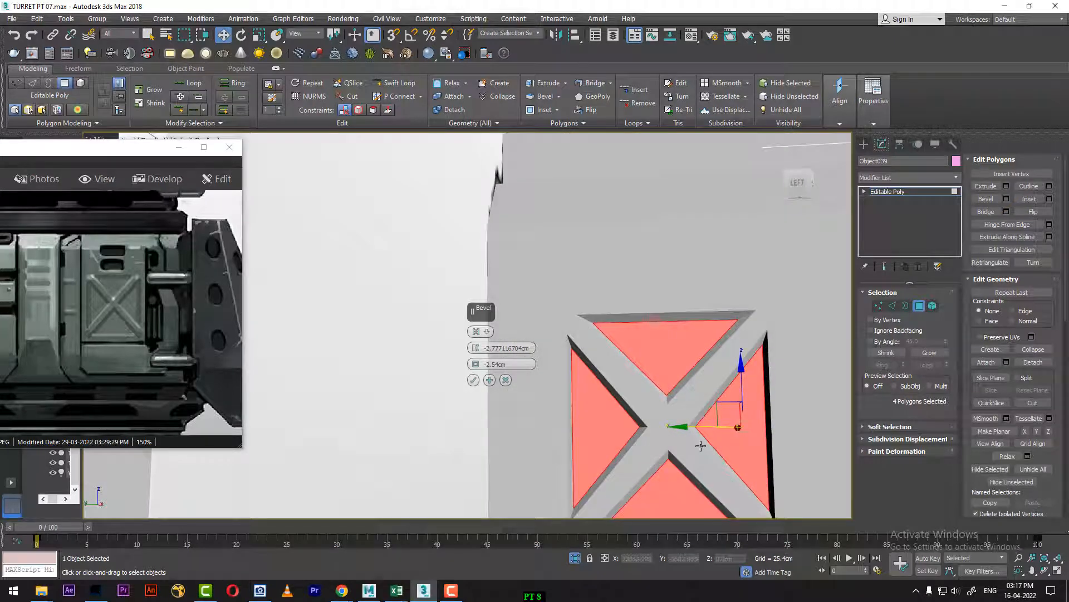
middle_click_drag(708, 456, 742, 442, "alt")
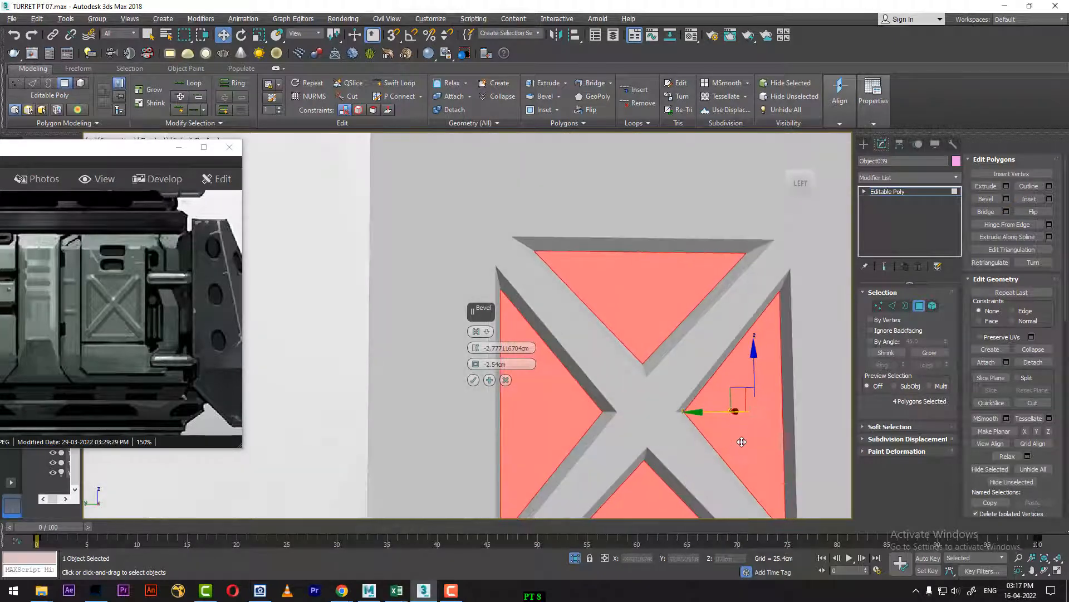
key("F3")
key("F3")
key("F4")
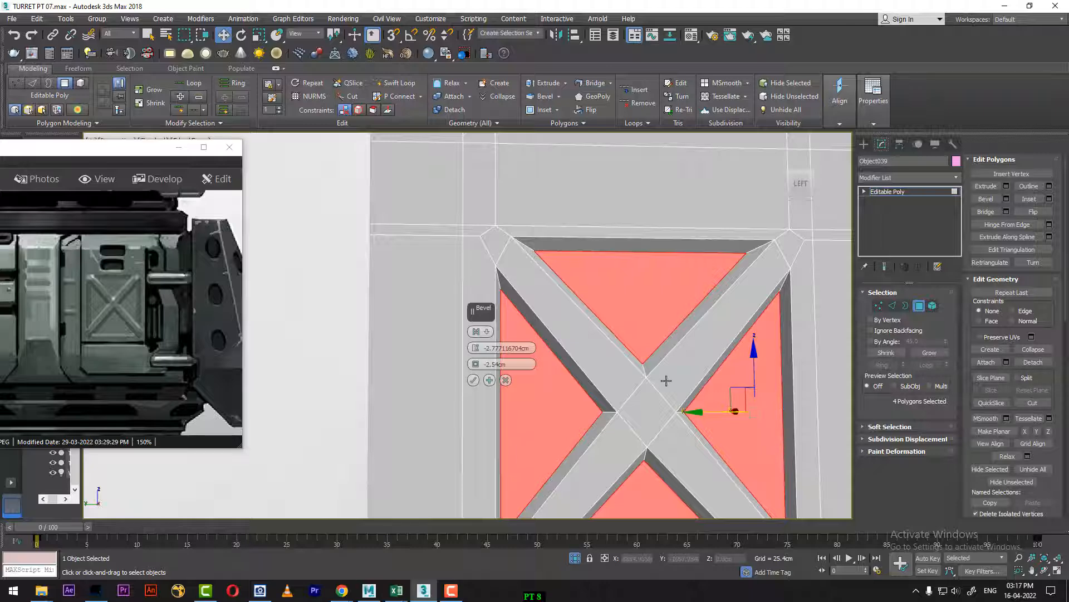
mouse_move(665, 380)
middle_mouse_down("alt")
mouse_move(628, 394)
mouse_move(657, 398)
middle_mouse_up("alt")
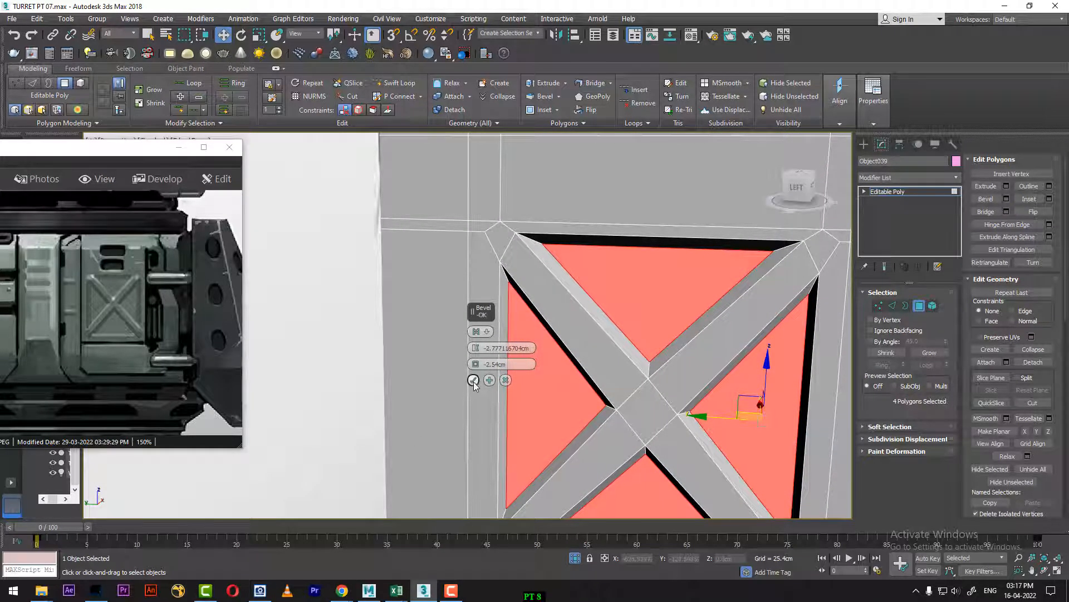
left_click(473, 379)
Step: Select the outer rim edges of all four triangular pockets, including the remaining top, bottom and side edges
left_click(892, 306)
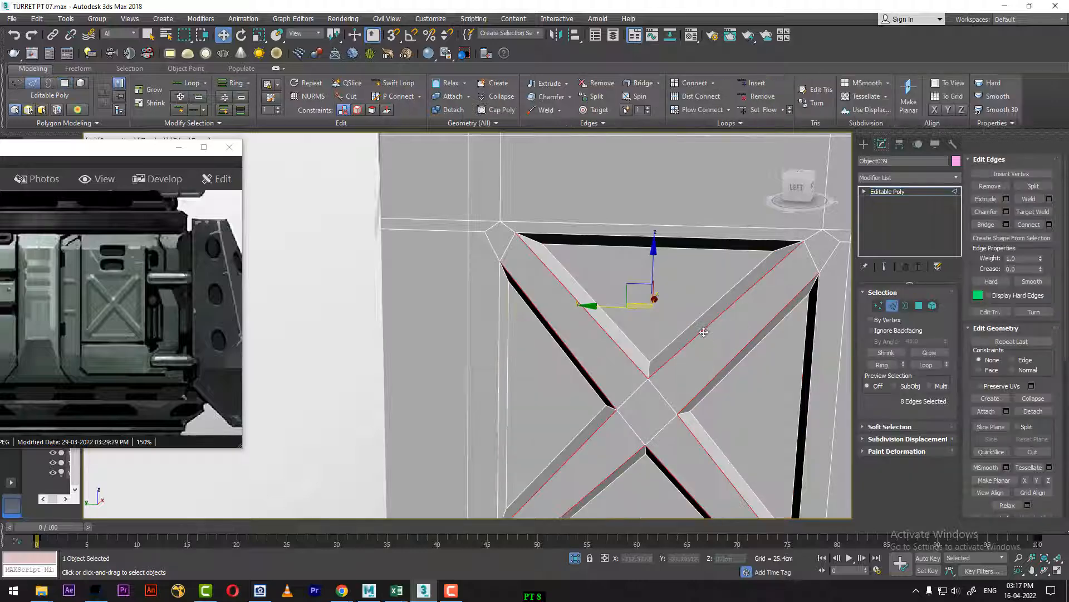
left_click(767, 240, "ctrl")
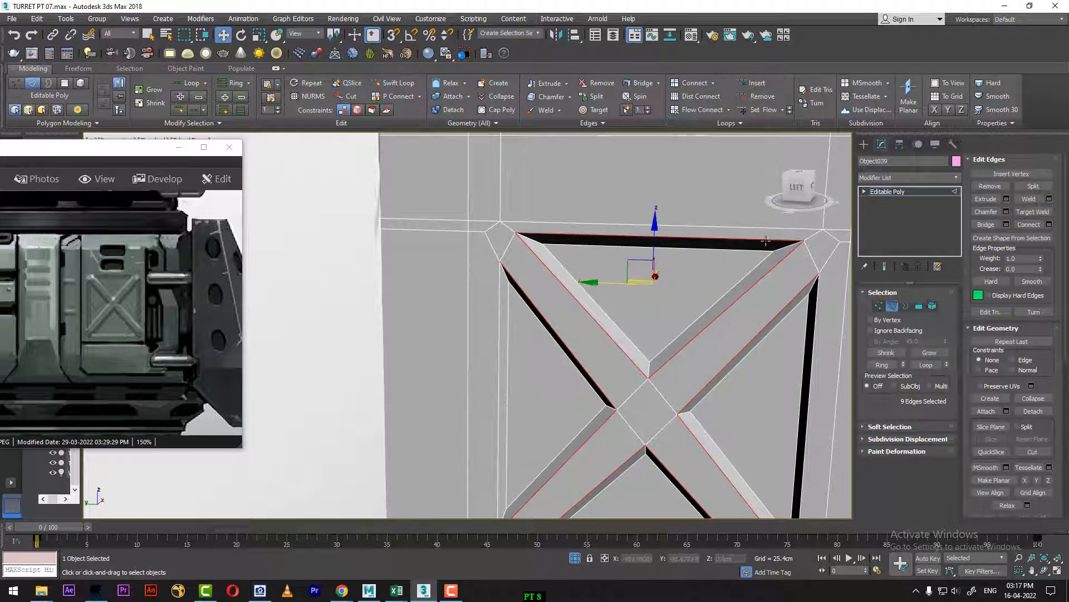
left_click(499, 341, "ctrl")
middle_click_drag(585, 405, 552, 193)
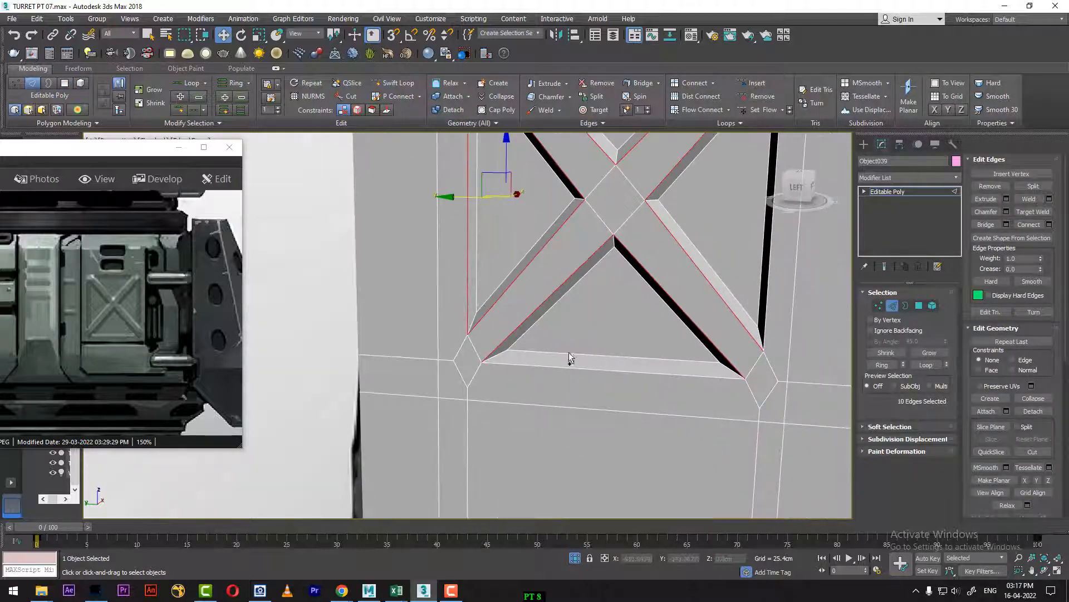
left_click(565, 366, "ctrl")
middle_click_drag(716, 338, 668, 441, "alt")
left_click(682, 362, "ctrl")
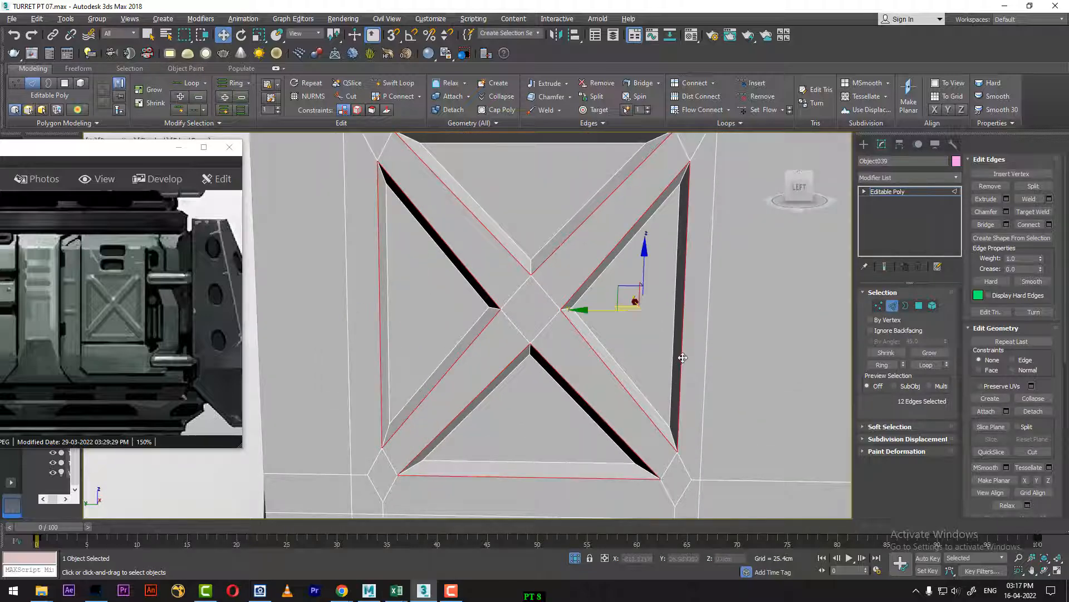
middle_click_drag(682, 358, 700, 341, "alt")
Step: Chamfer the selected pocket rim edges by about 0.82 cm with one segment
right_click(666, 355)
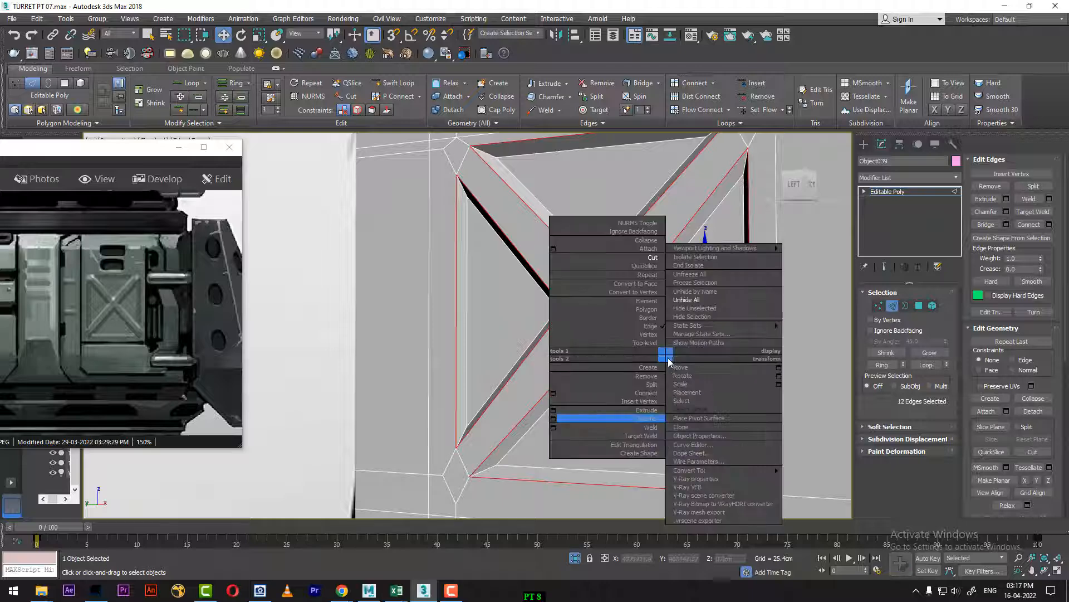
left_click(554, 418)
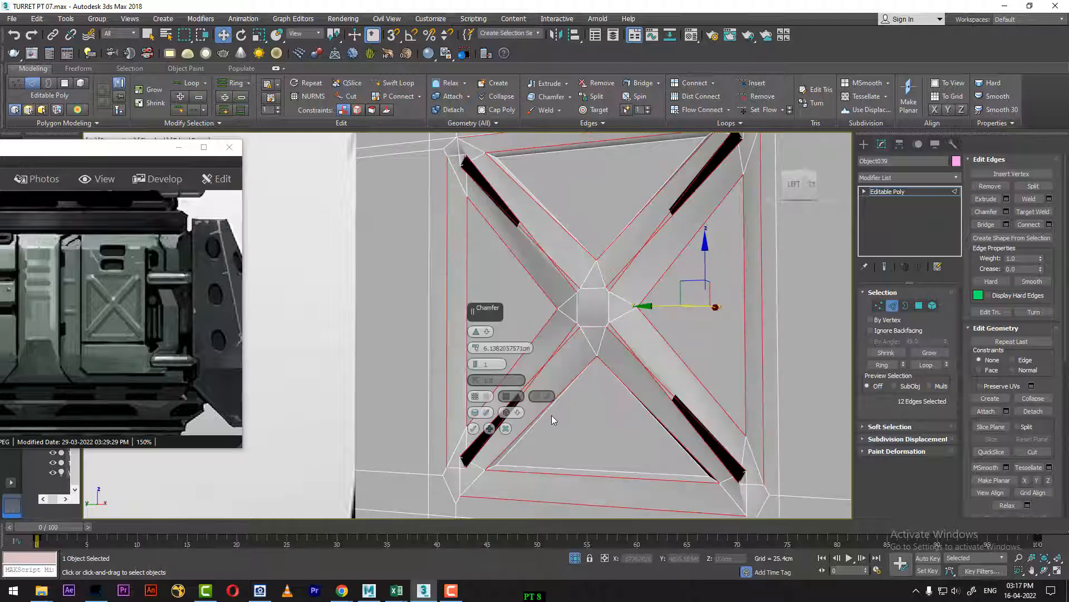
right_click(476, 348)
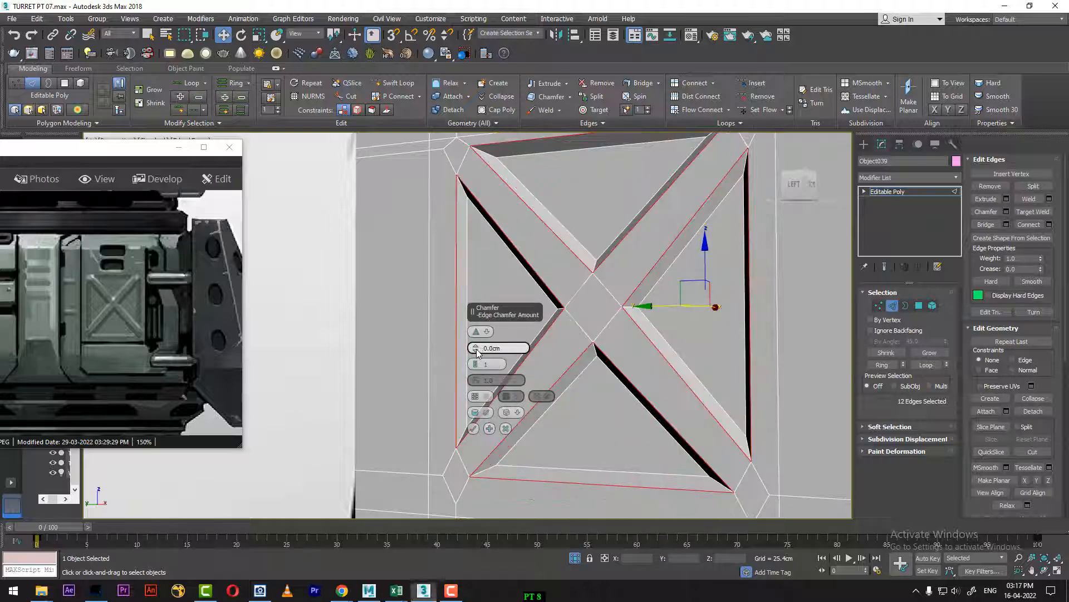
left_click_drag(476, 349, 475, 329)
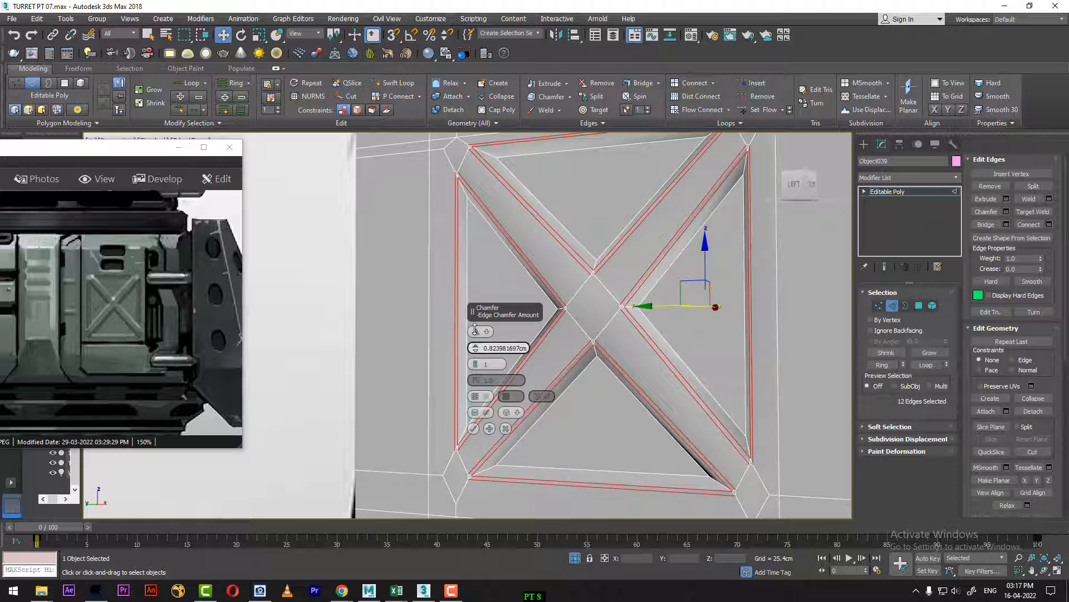
left_click(473, 428)
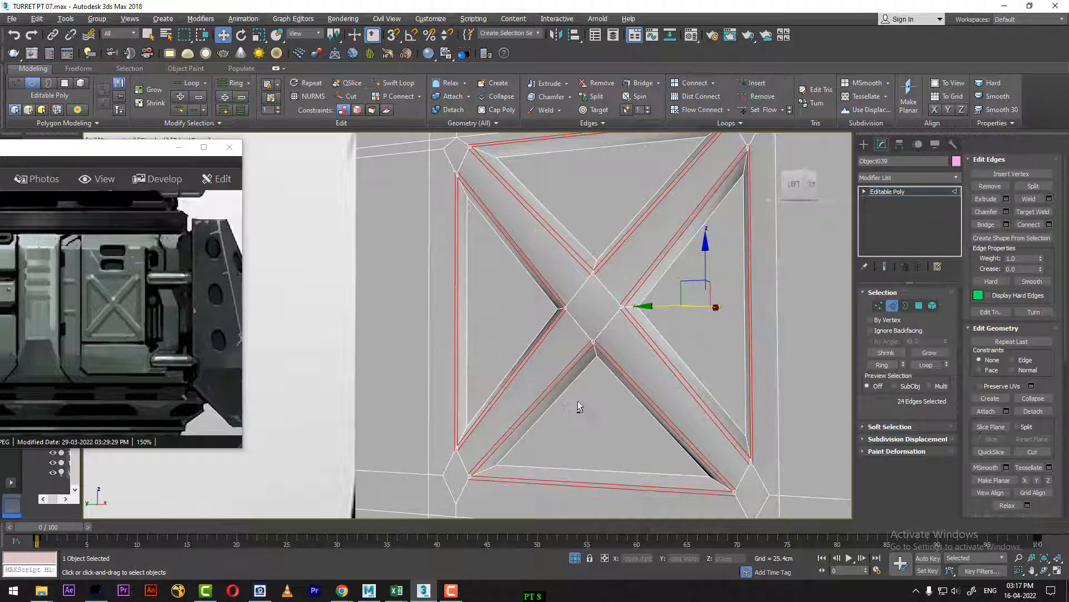
Step: Weld the two outer vertices of the diamond at the X-brace's lower-left corner
middle_click_drag(577, 400, 598, 410, "alt")
middle_click_drag(619, 341, 637, 386)
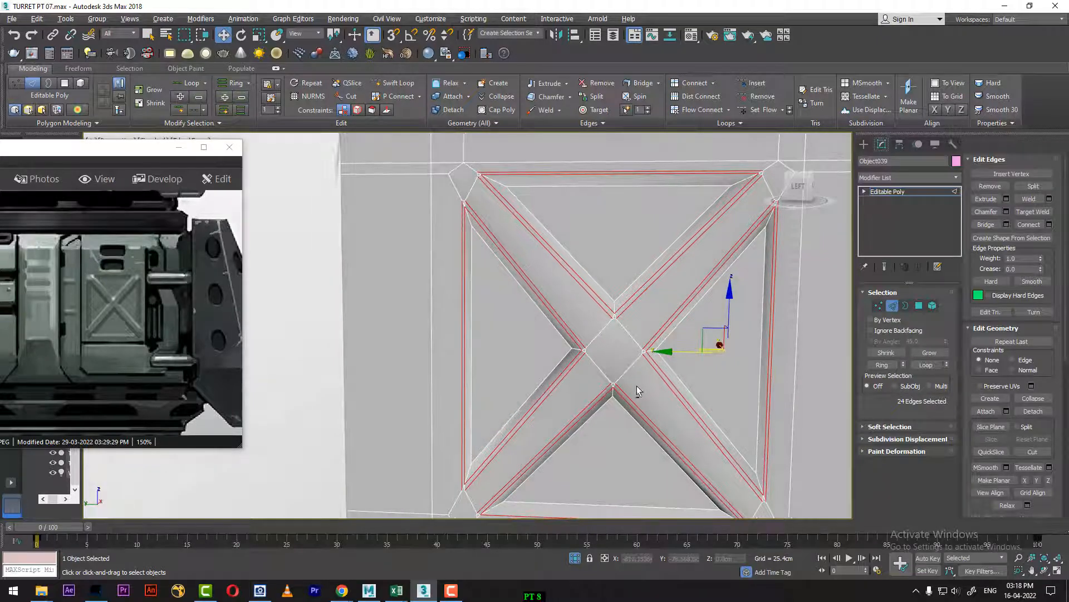
scroll(629, 400, "down", 1)
scroll(604, 299, "up", 4)
scroll(545, 363, "up", 3)
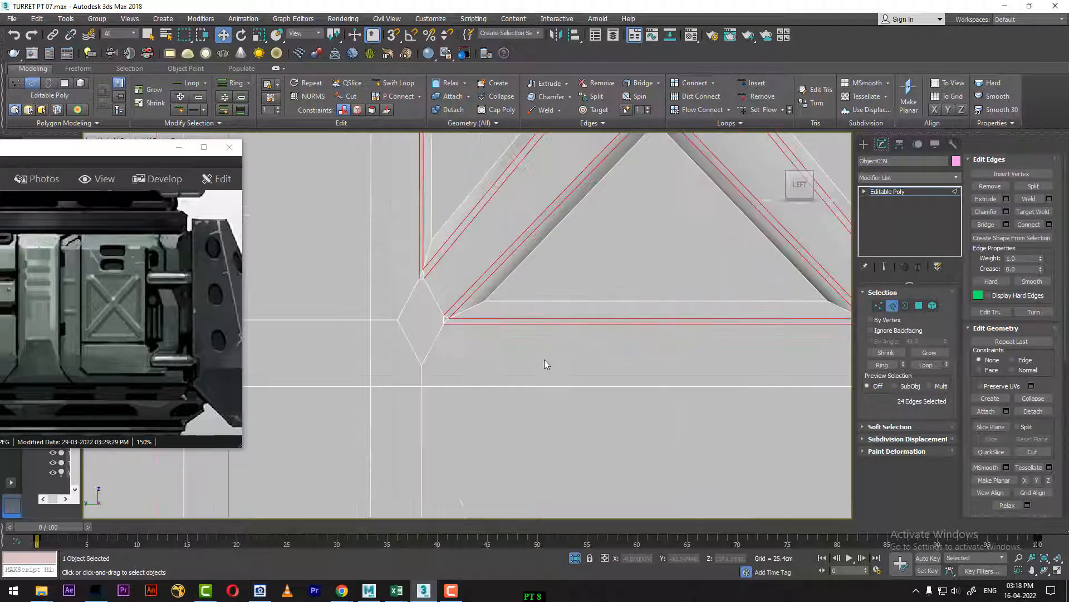
scroll(645, 354, "up", 3)
middle_click_drag(642, 351, 692, 352)
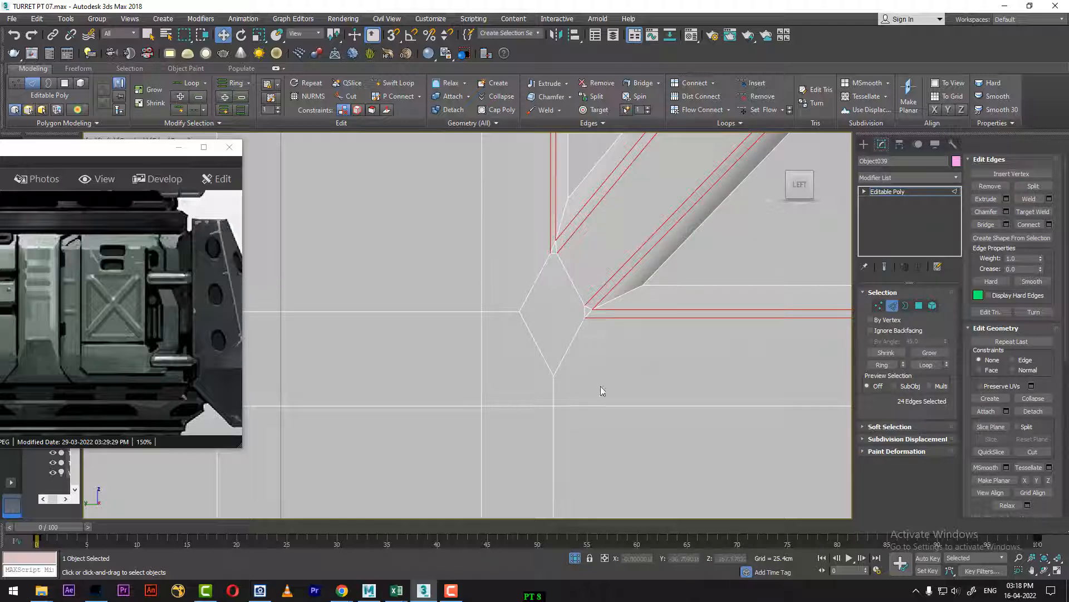
left_click(879, 306)
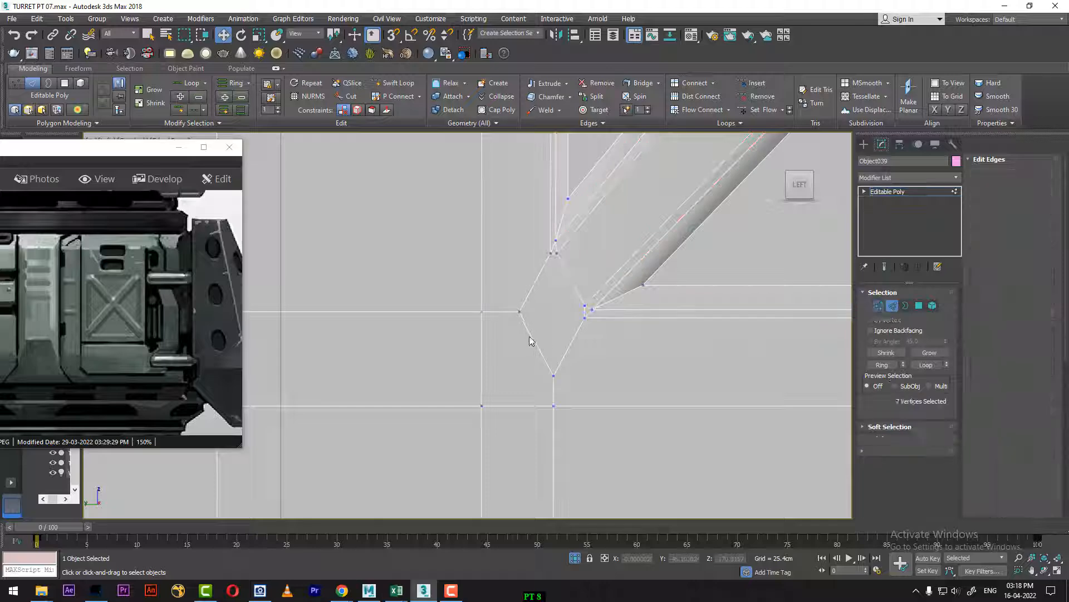
left_click(522, 312)
left_click_drag(545, 379, 548, 383, "ctrl")
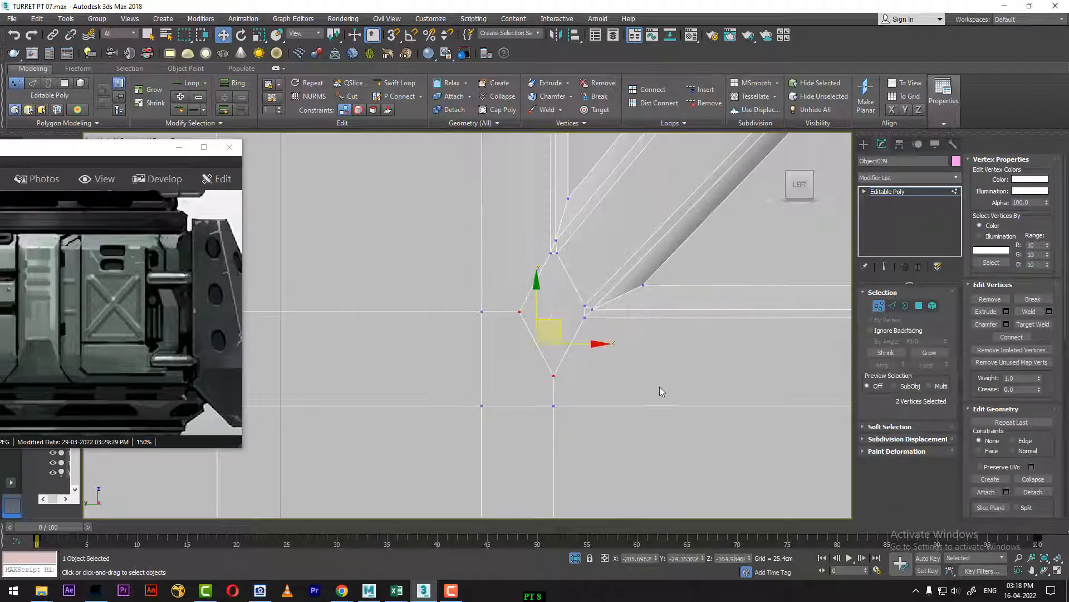
scroll(662, 385, "down", 2)
middle_click_drag(666, 384, 466, 388)
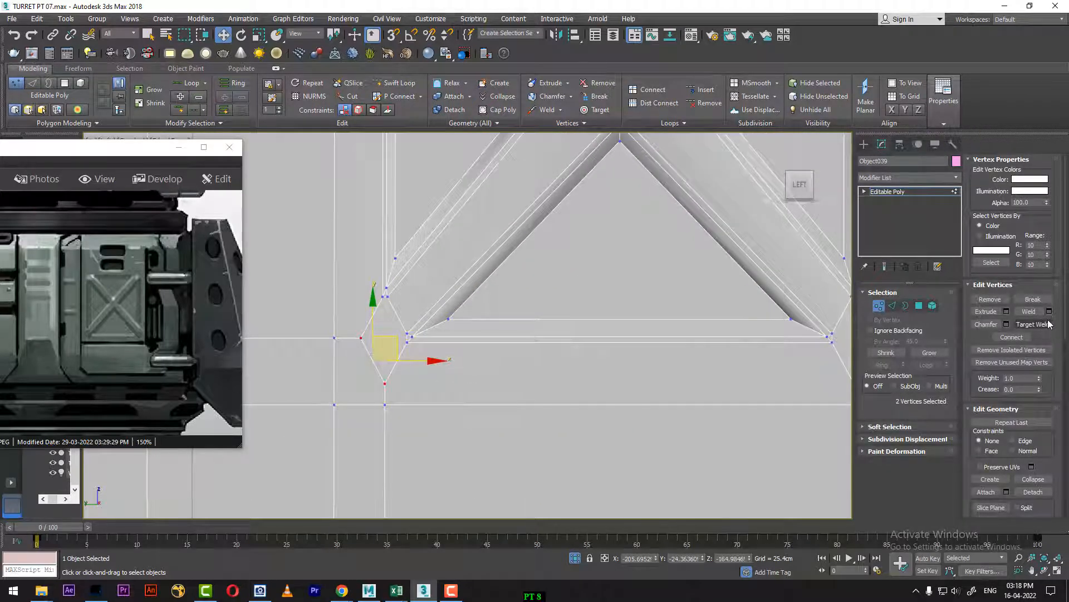
left_click(1029, 311)
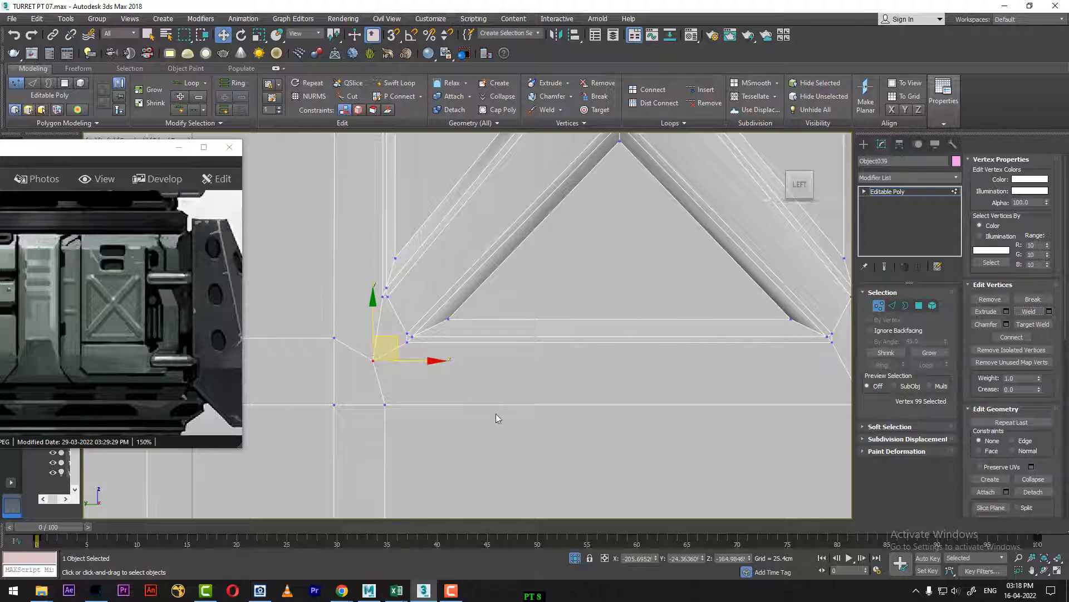
Step: Weld the two outer vertices of the diamond at the X-brace's lower-right corner
scroll(557, 339, "down", 3)
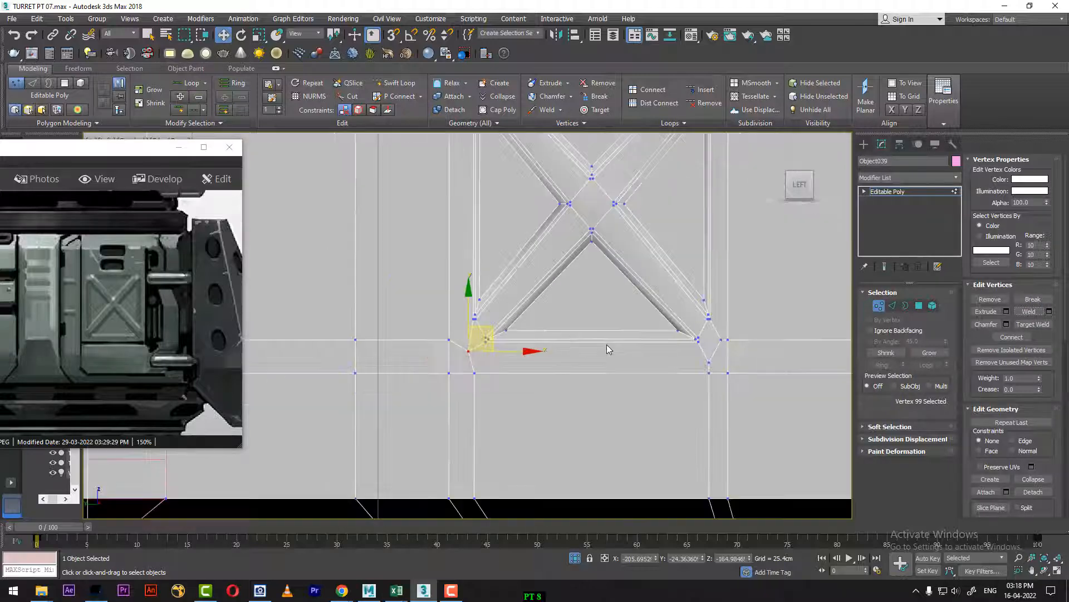
left_click(652, 339)
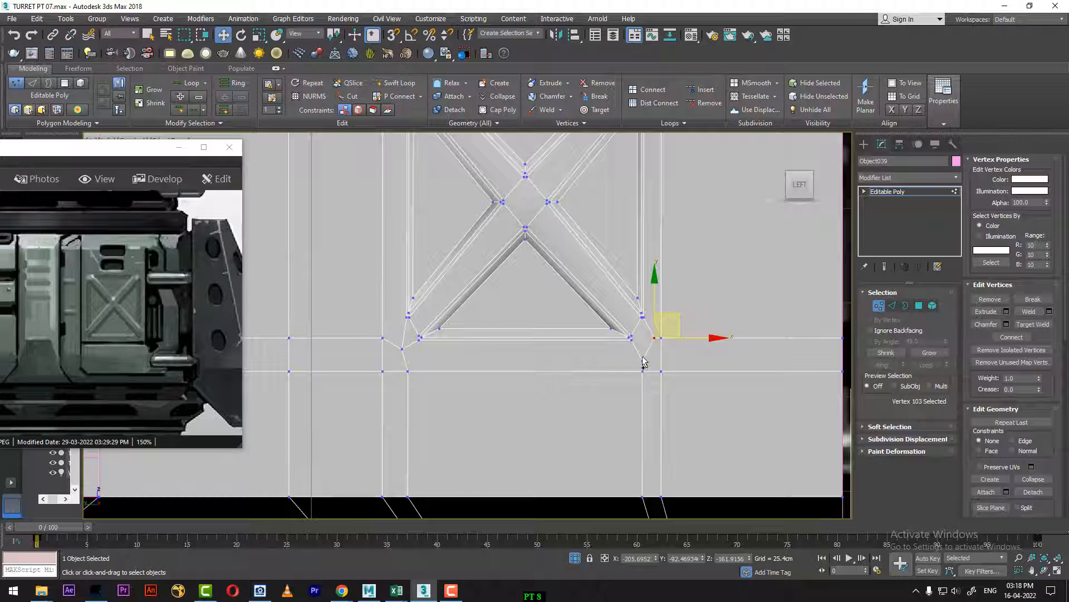
left_click(641, 360, "ctrl")
left_click(1030, 312)
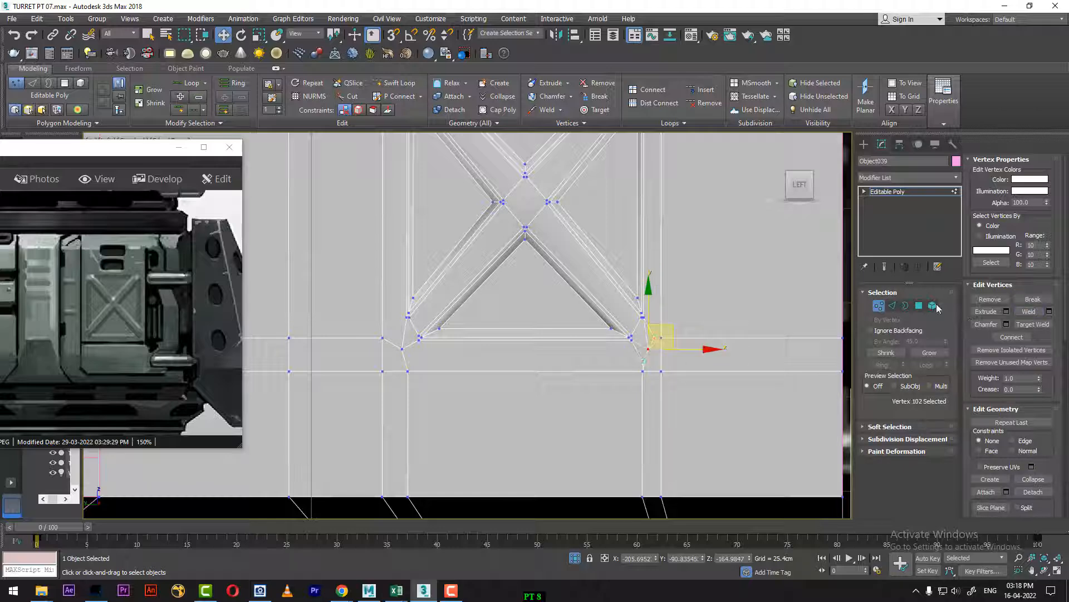
Step: Nudge the stacked top vertex at the X-brace's upper-left corner slightly upward to separate it from the vertex beneath
middle_click_drag(624, 267, 631, 381)
scroll(680, 276, "up", 5)
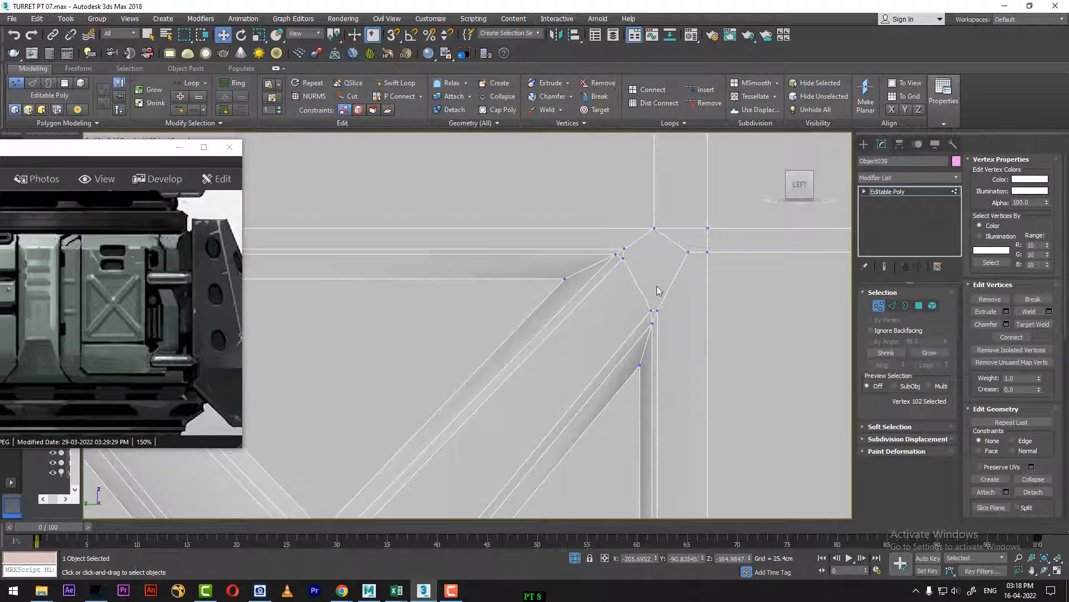
scroll(658, 290, "down", 4)
scroll(794, 266, "up", 3)
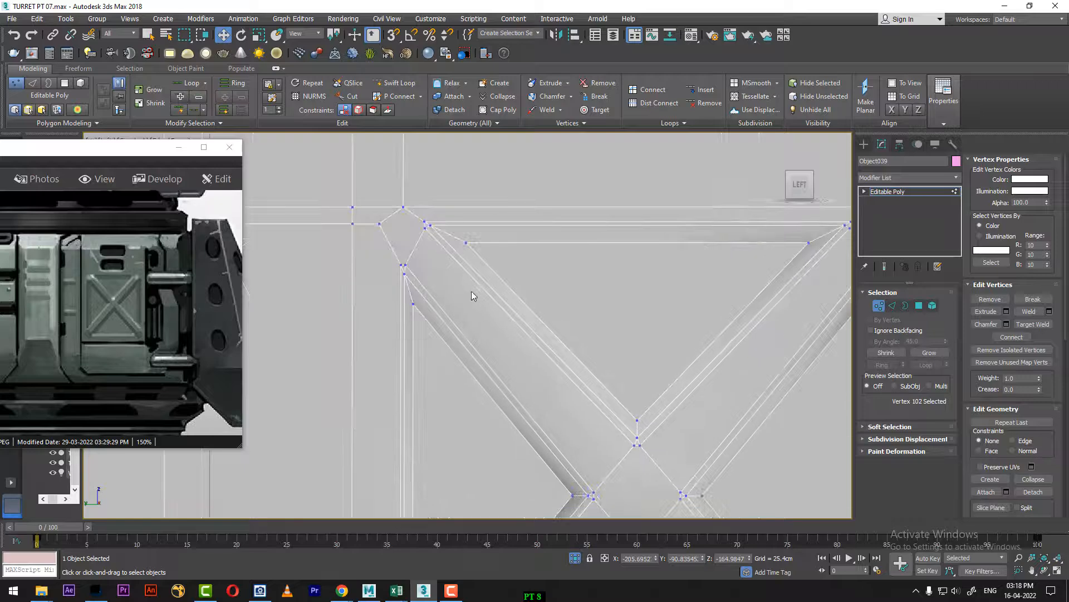
middle_click_drag(428, 280, 475, 362)
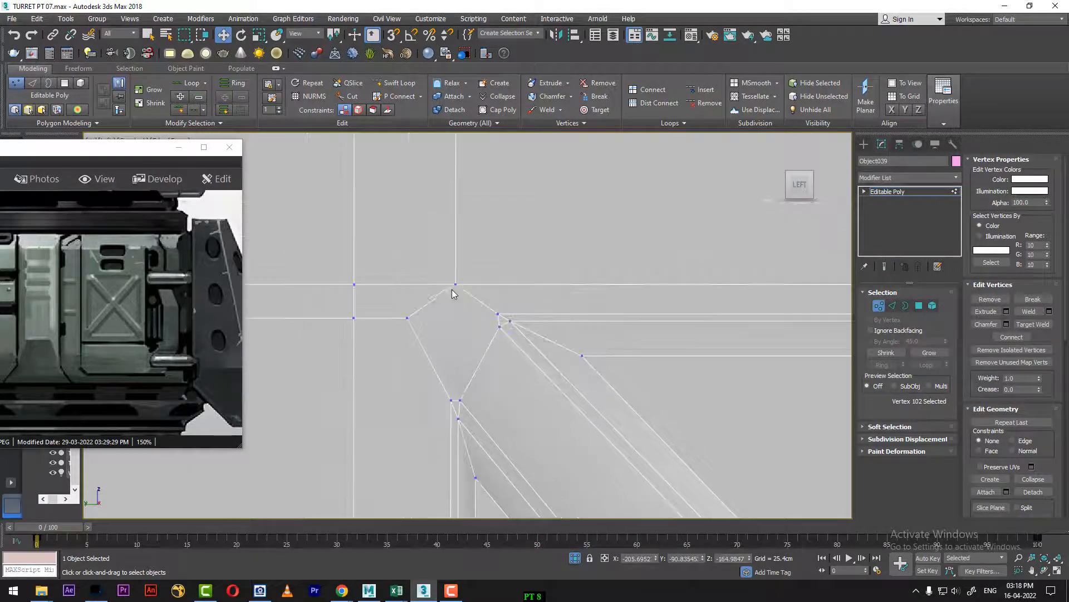
left_click(456, 285)
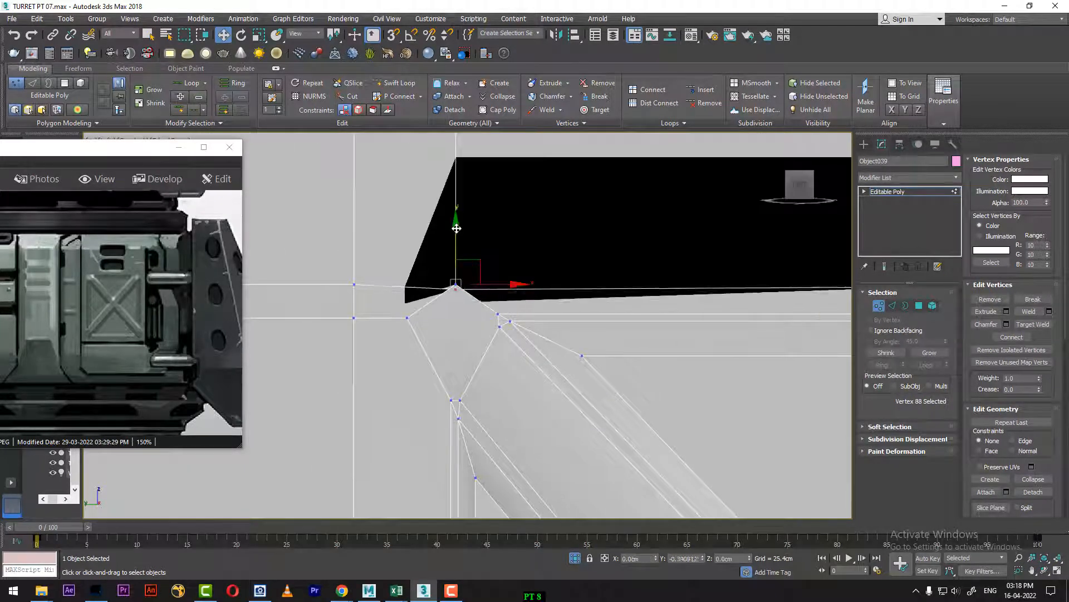
scroll(478, 306, "up", 5)
scroll(436, 279, "up", 2)
middle_click_drag(436, 280, 583, 311)
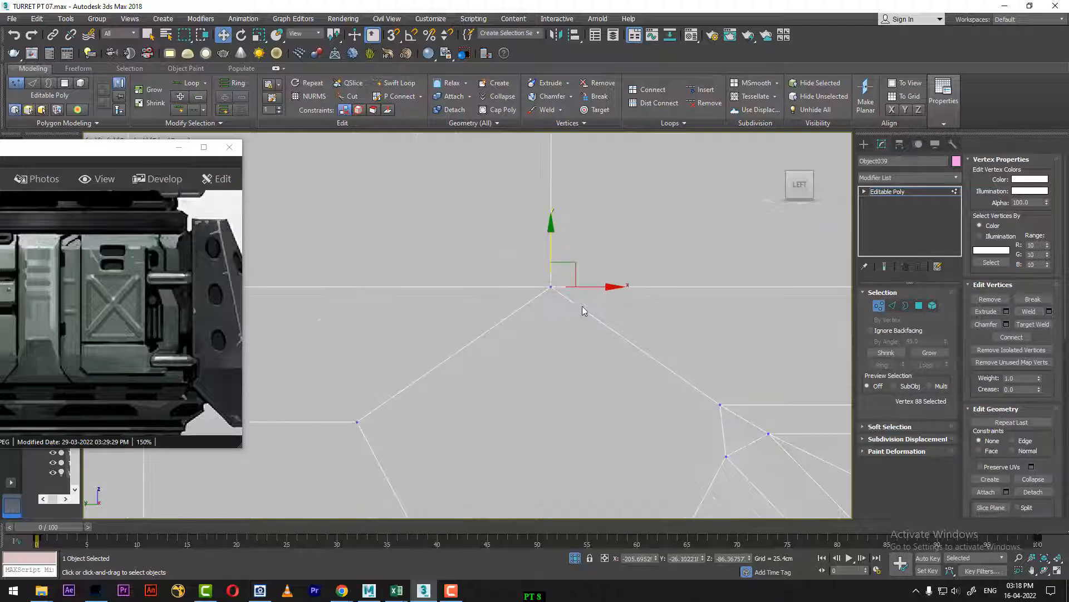
left_click_drag(551, 230, 550, 223)
Step: Weld the lower vertex of the separated pair to the outer side vertex of the upper-left corner
left_click(552, 288)
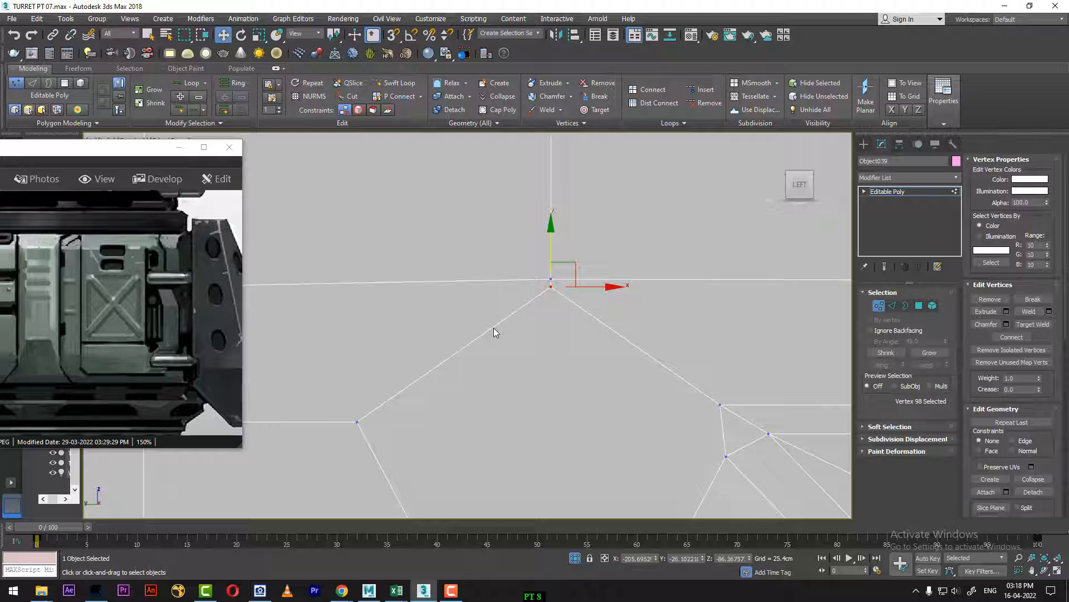
left_click(357, 422, "ctrl")
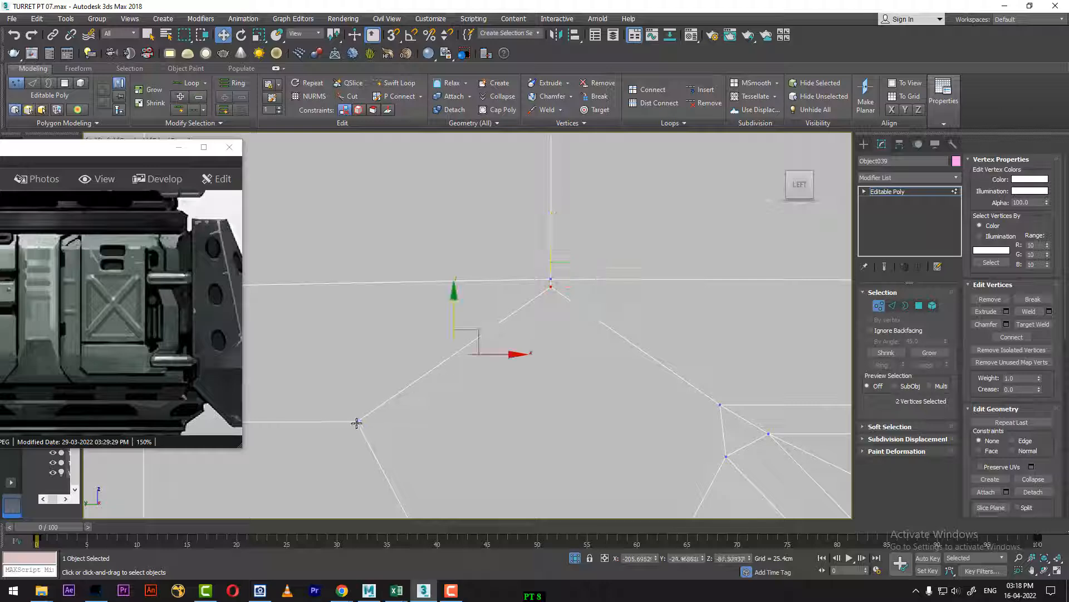
left_click(1028, 311)
Step: At the upper-right corner, nudge the stacked top vertex slightly upward and weld the vertex beneath to the outer side vertex
scroll(587, 382, "down", 3)
middle_click_drag(587, 382, 312, 425)
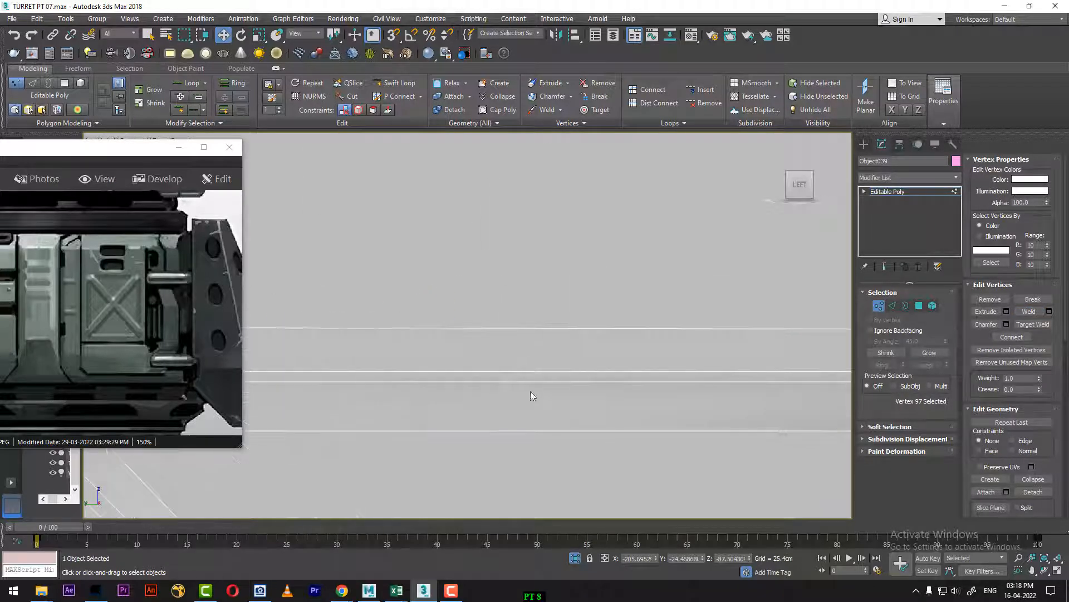
scroll(619, 381, "down", 3)
middle_click_drag(623, 382, 386, 376)
scroll(617, 371, "up", 5)
middle_click_drag(480, 312, 551, 346)
left_click(479, 269)
left_click_drag(478, 219, 478, 211)
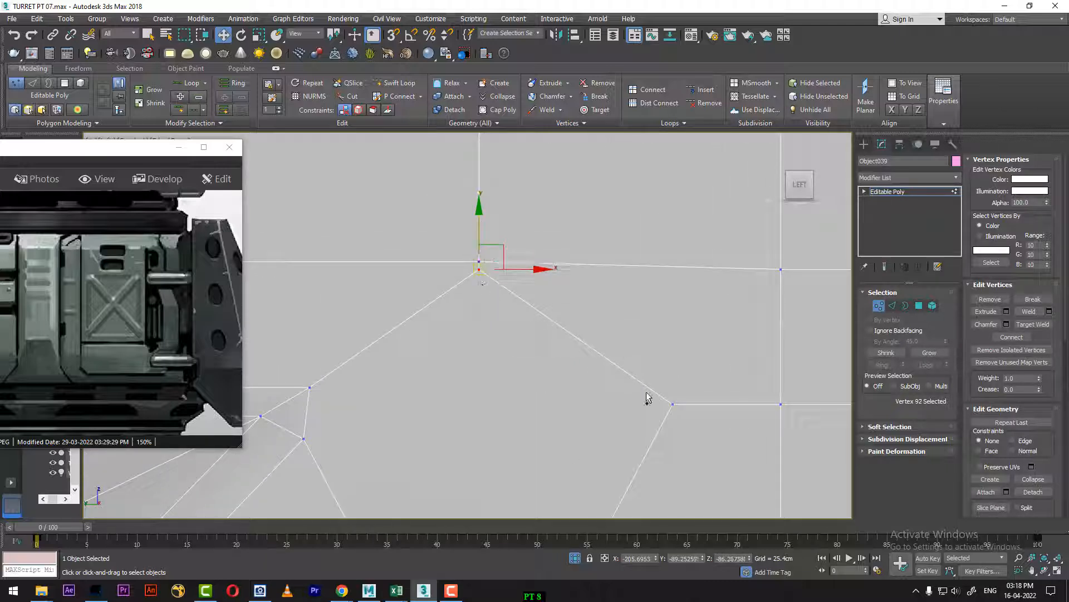
left_click(672, 405, "ctrl")
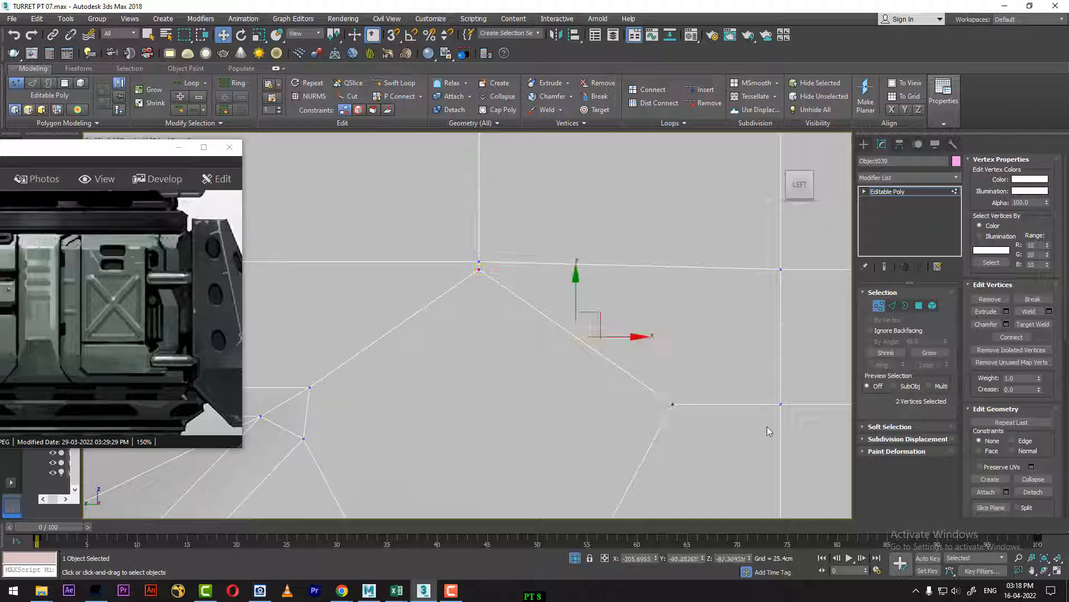
left_click(1028, 310)
Step: Inspect the welded corner topology across the upper pocket and the whole X-braced recess
scroll(724, 400, "down", 4)
middle_click_drag(577, 442, 639, 387)
scroll(639, 388, "down", 3)
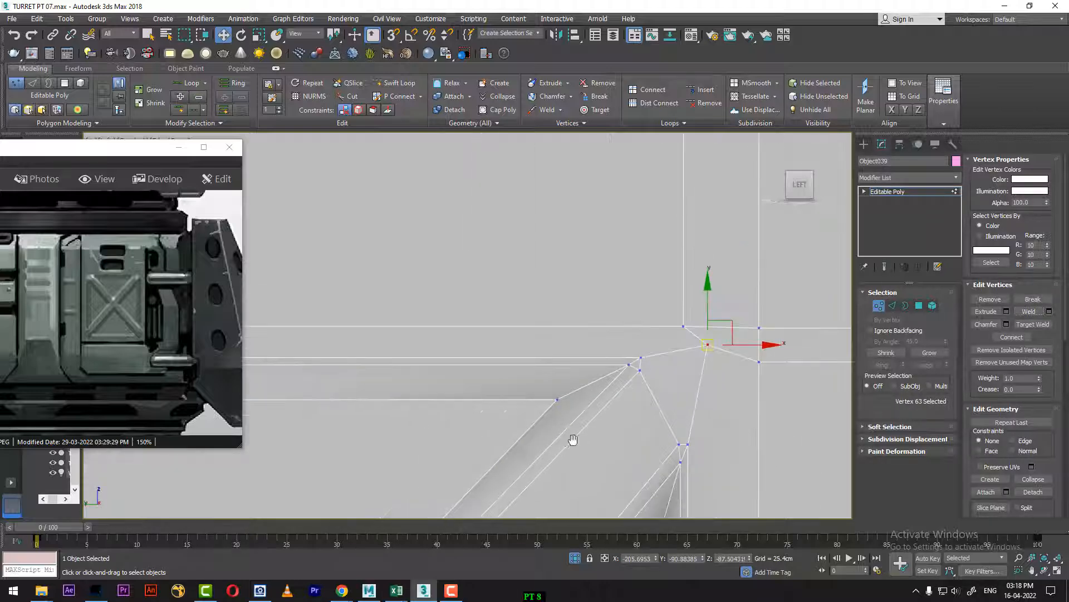
middle_click_drag(572, 440, 635, 401)
scroll(603, 411, "down", 5)
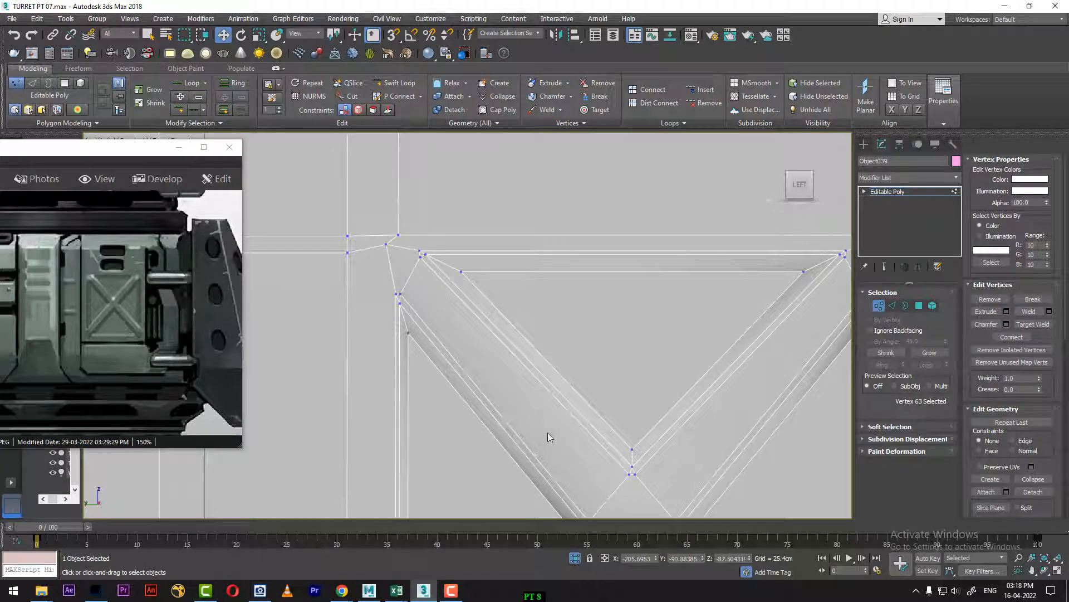
scroll(596, 356, "down", 4)
middle_click_drag(640, 366, 628, 232)
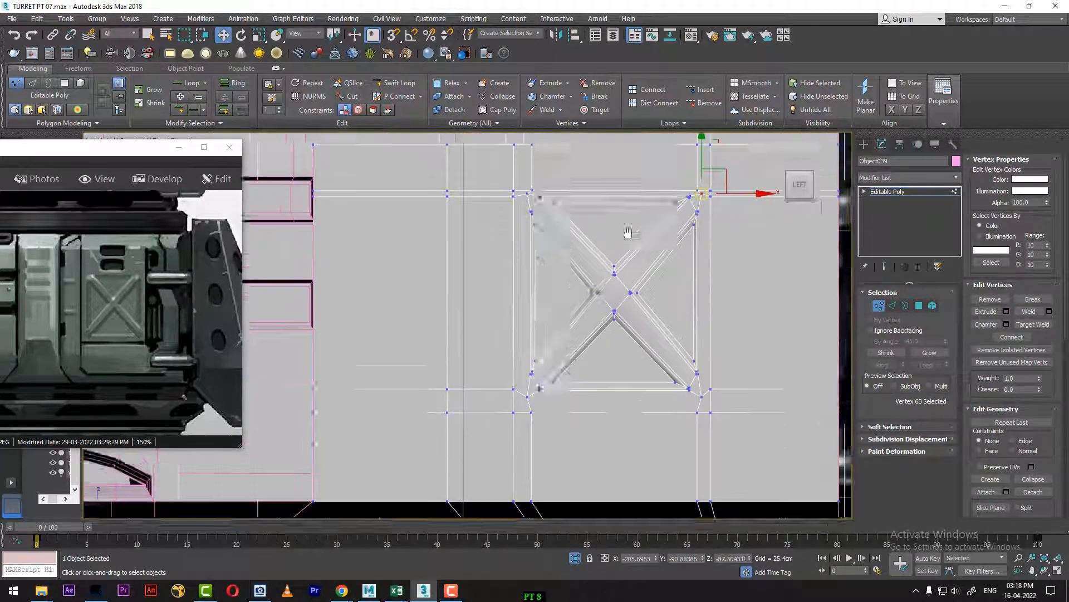
Step: Connect the two outer rim vertices at the X-braced recess's lower-left corner with a new edge
scroll(560, 361, "up", 5)
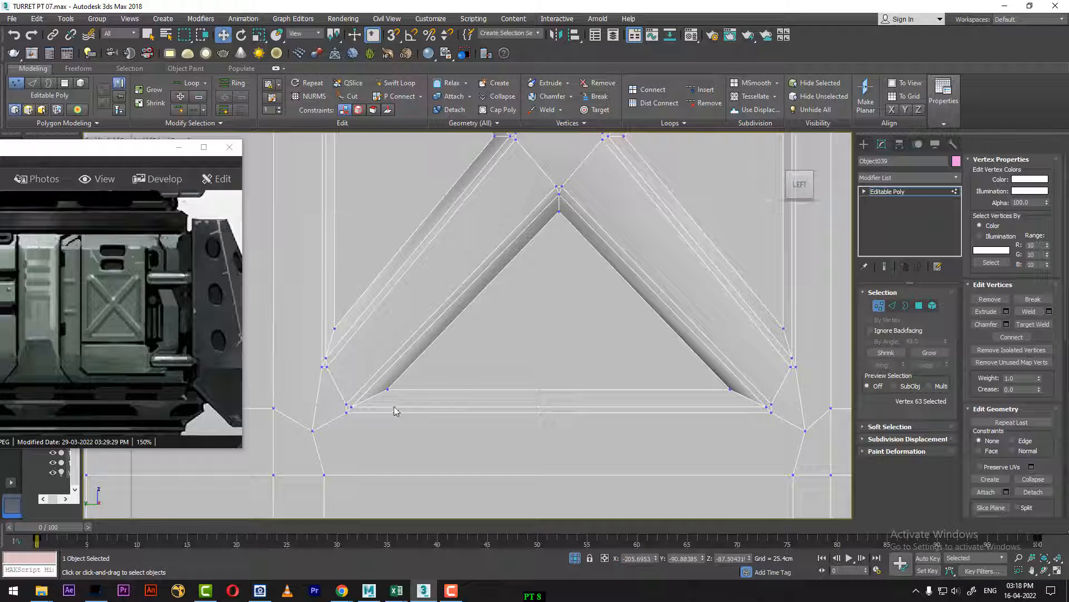
scroll(382, 403, "up", 4)
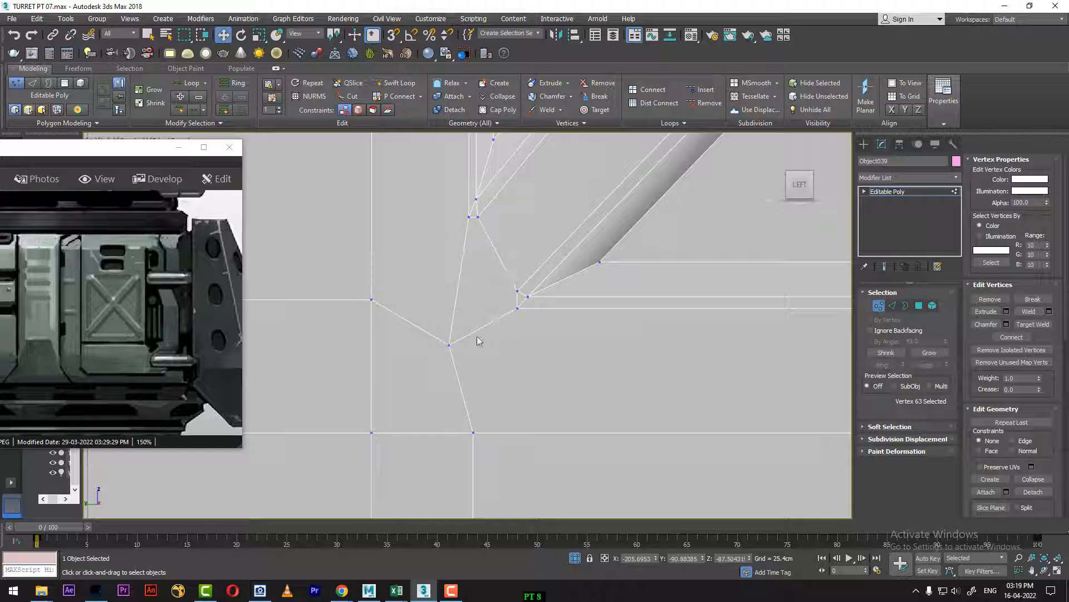
left_click(517, 307)
left_click(469, 218)
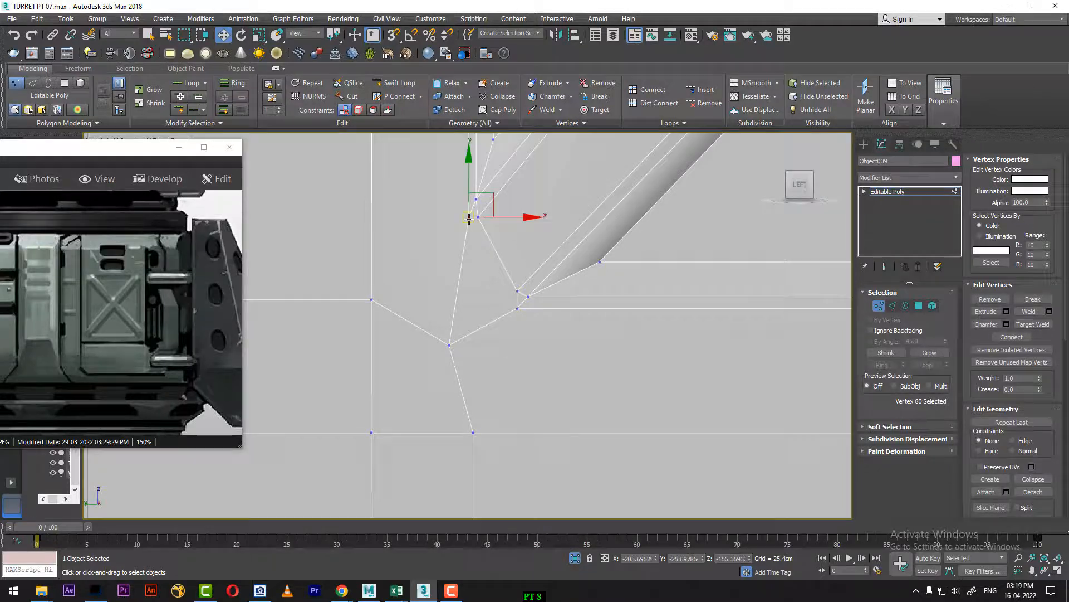
left_click(516, 309, "ctrl")
right_click(614, 232)
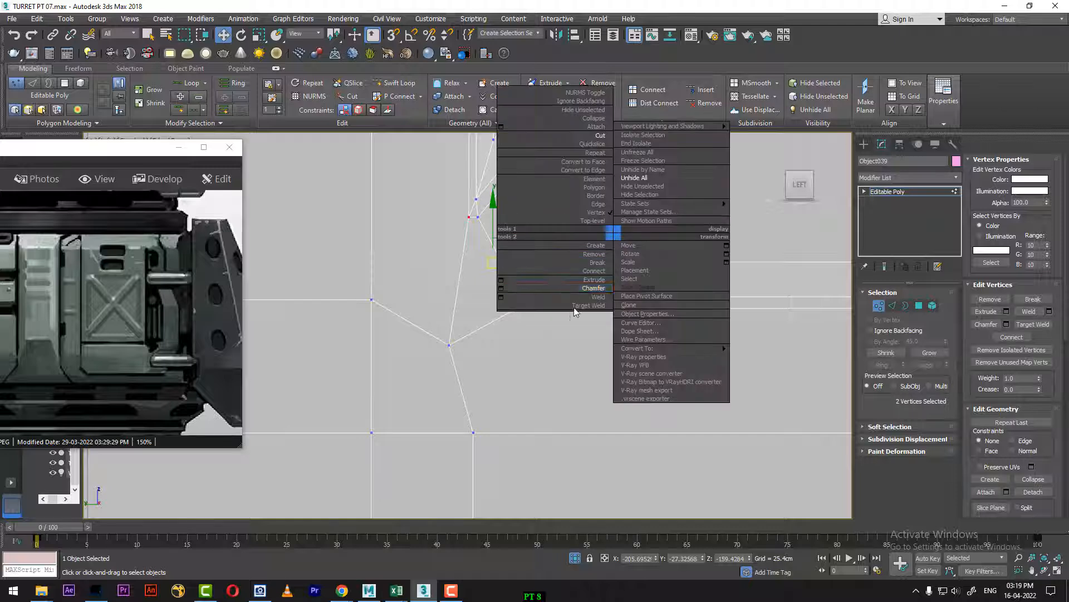
left_click(599, 273)
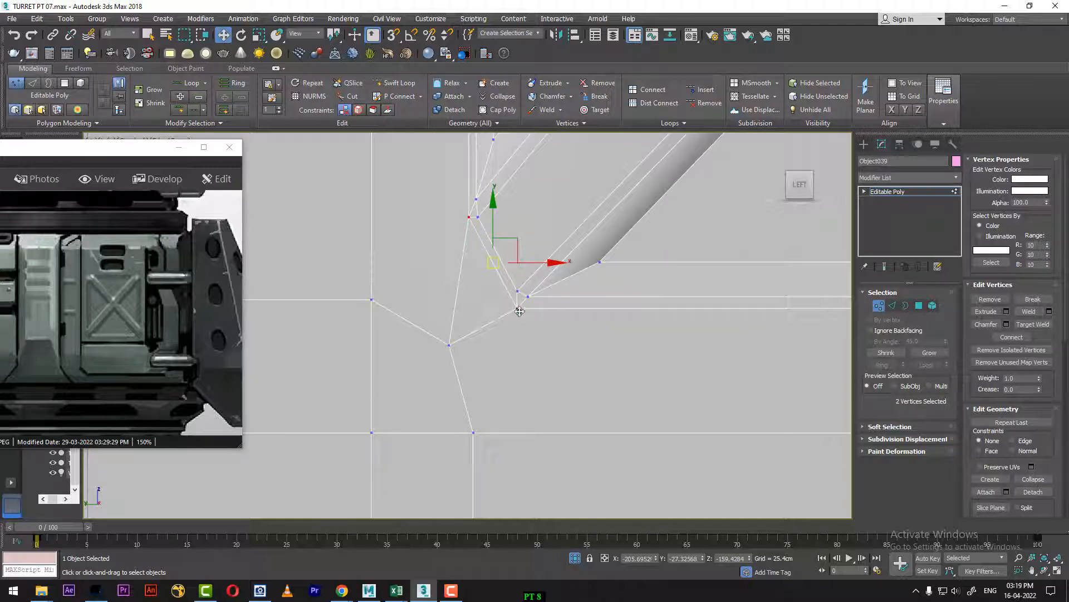
Step: Connect the matching pair of outer rim vertices at the recess's lower-right corner
scroll(519, 311, "down", 5)
middle_click_drag(763, 338, 437, 300)
scroll(520, 284, "up", 5)
middle_click_drag(520, 284, 629, 334)
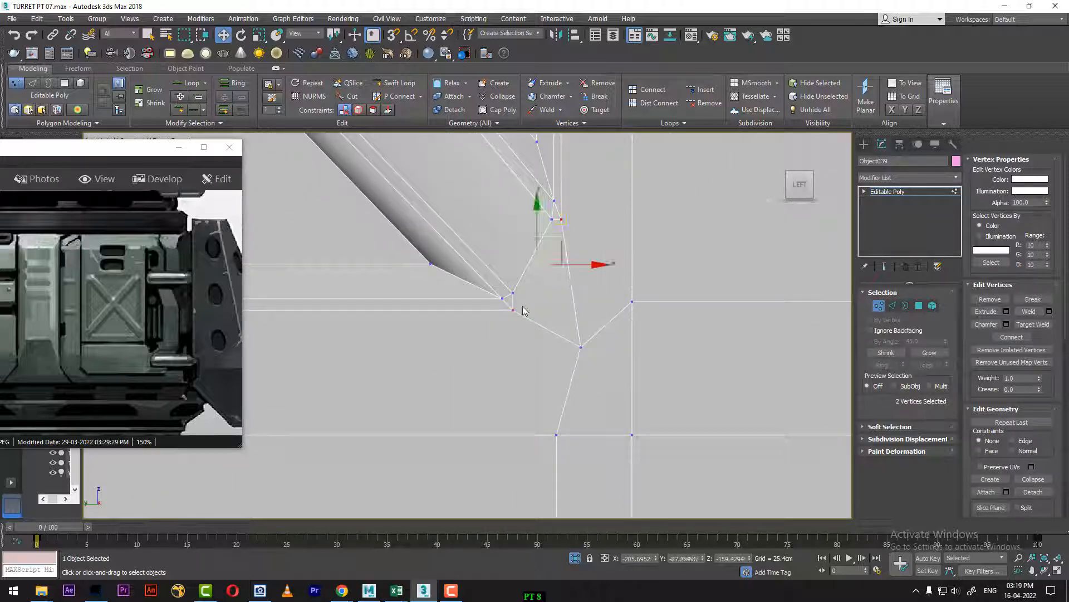
right_click(560, 283)
left_click(544, 322)
Step: Connect the outer rim vertices of the upper and side pockets at the recess's upper-right corner
middle_click_drag(620, 318, 623, 466)
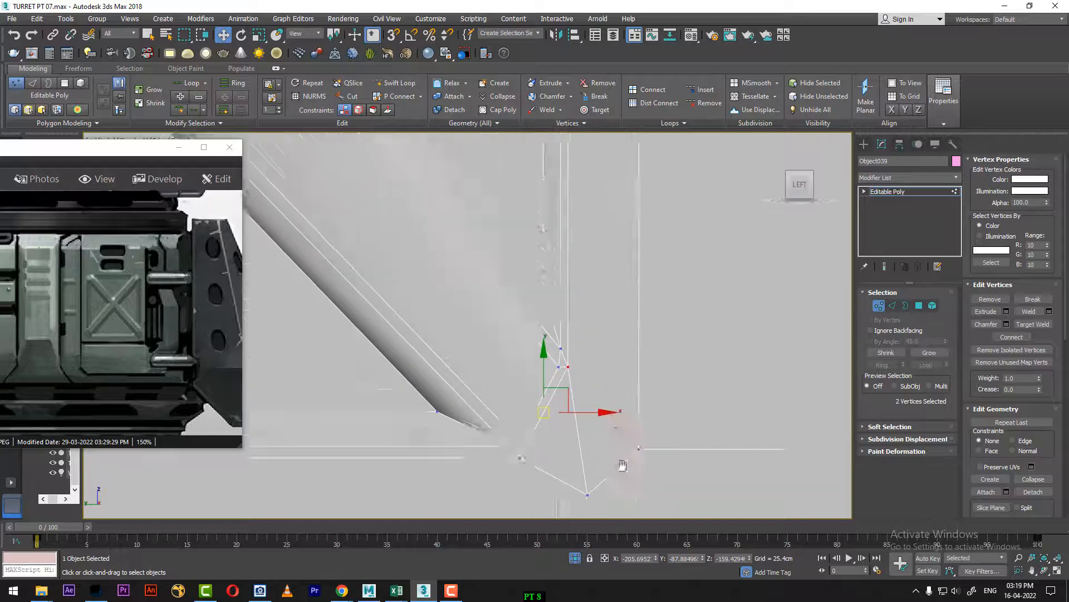
middle_click_drag(577, 146, 606, 323)
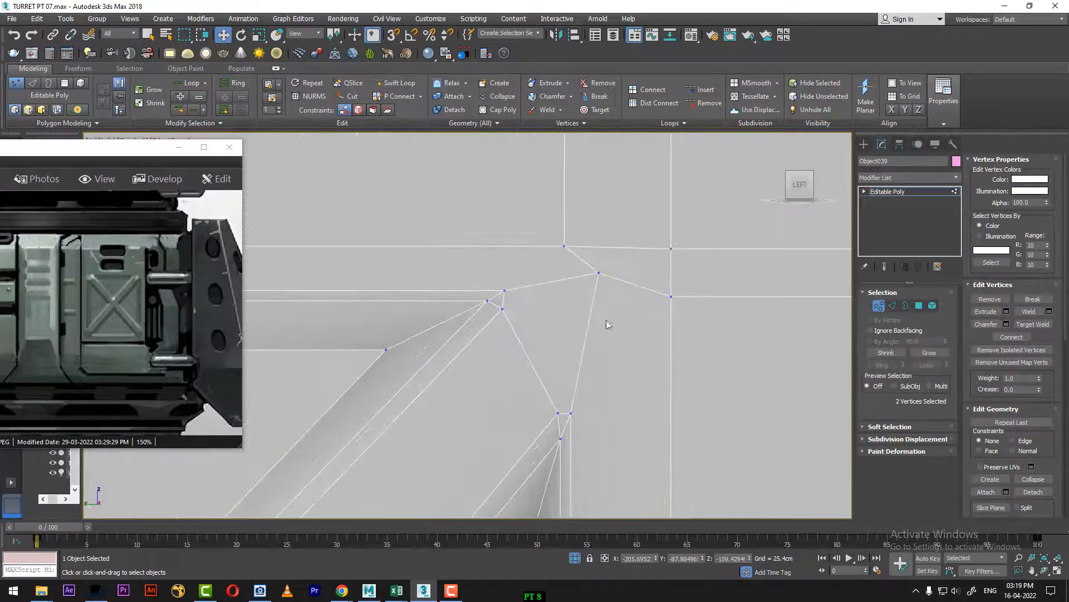
left_click(503, 290)
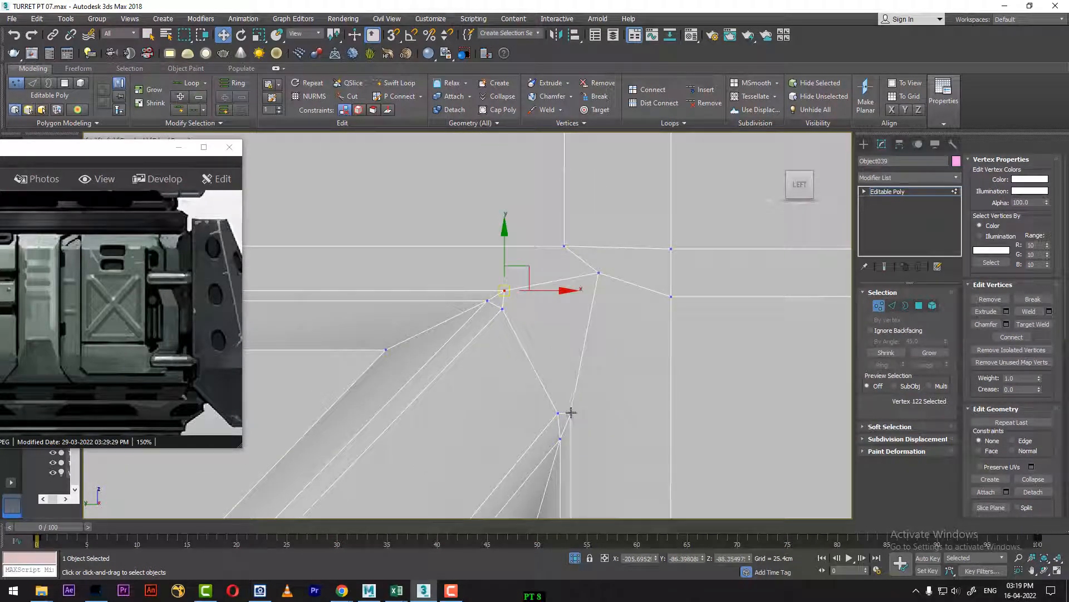
left_click(571, 413, "ctrl")
right_click(623, 288)
left_click(613, 326)
Step: Connect the outer rim vertices of the upper and side pockets at the recess's upper-left corner
scroll(613, 326, "down", 3)
middle_click_drag(424, 336, 670, 327)
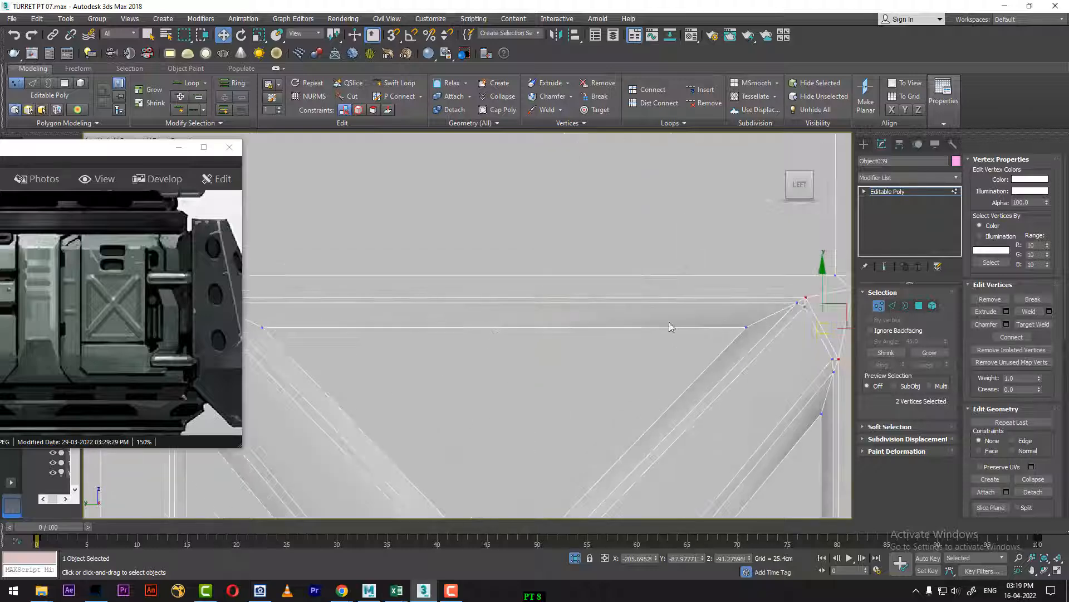
scroll(671, 327, "down", 2)
middle_click_drag(402, 356, 546, 338)
scroll(545, 335, "down", 1)
scroll(565, 310, "up", 7)
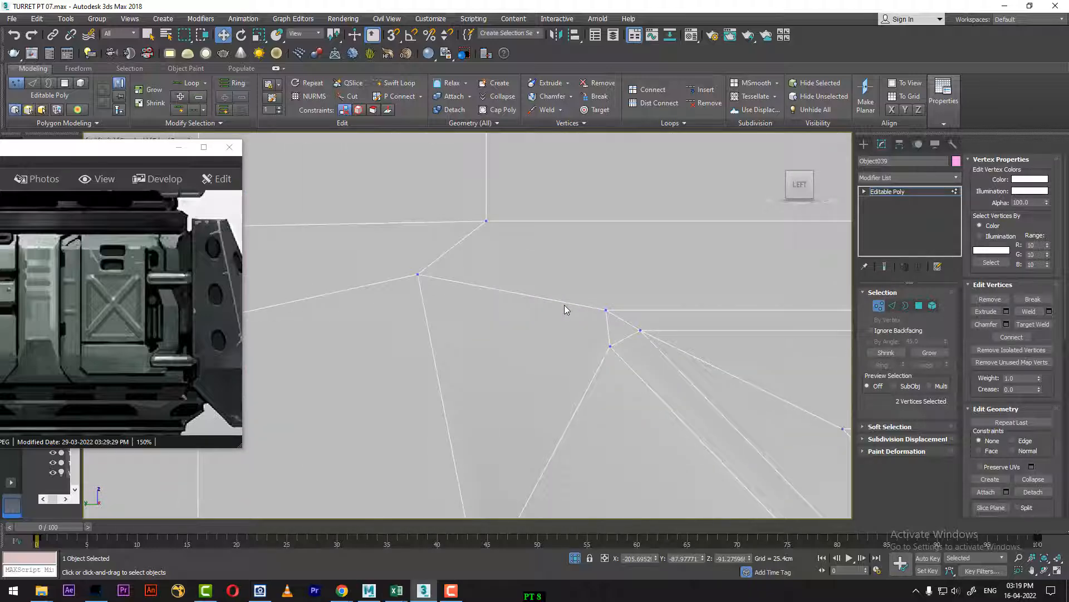
left_click(607, 310)
middle_click_drag(563, 390, 592, 234)
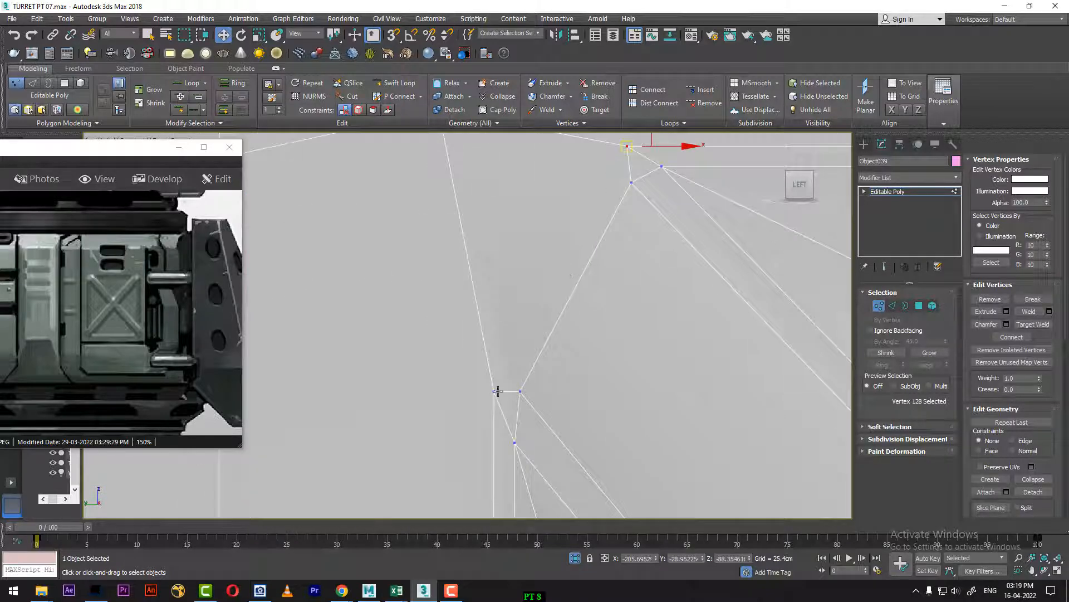
left_click(495, 391, "ctrl")
right_click(530, 335)
left_click(518, 372)
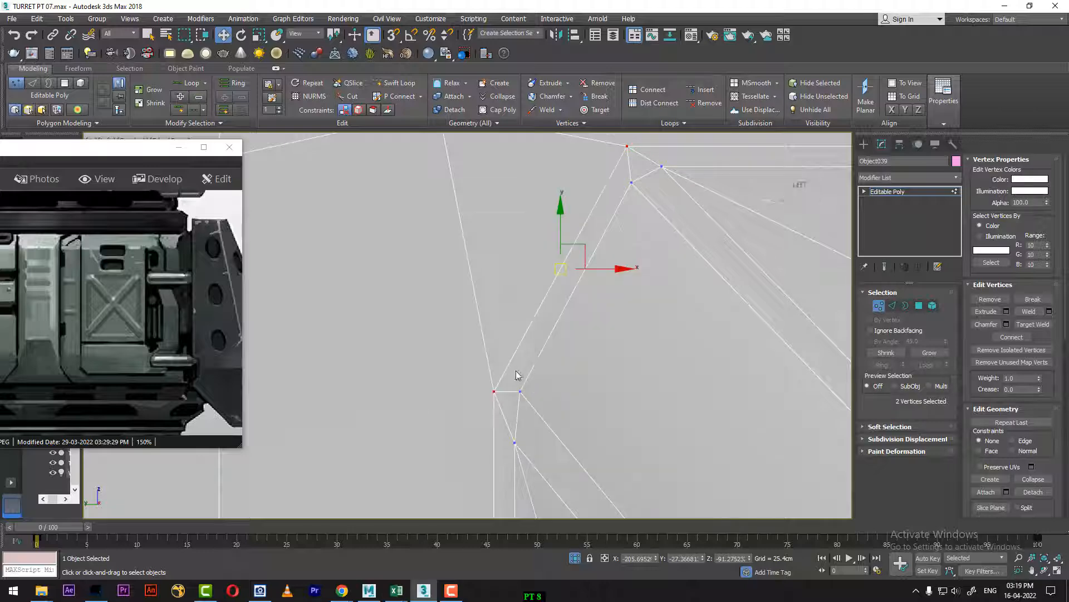
Step: Leave vertex editing and scrub the timeline to frame 76 to compare the panel with the left-view reference
scroll(657, 386, "down", 7)
middle_click_drag(671, 384, 620, 283)
right_click(607, 305)
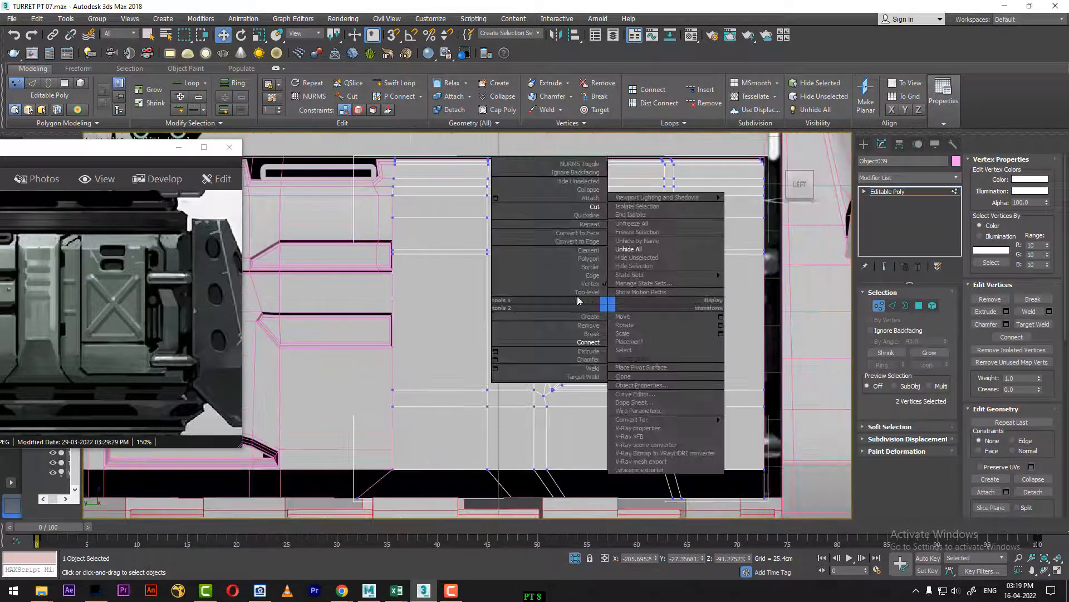
left_click(584, 292)
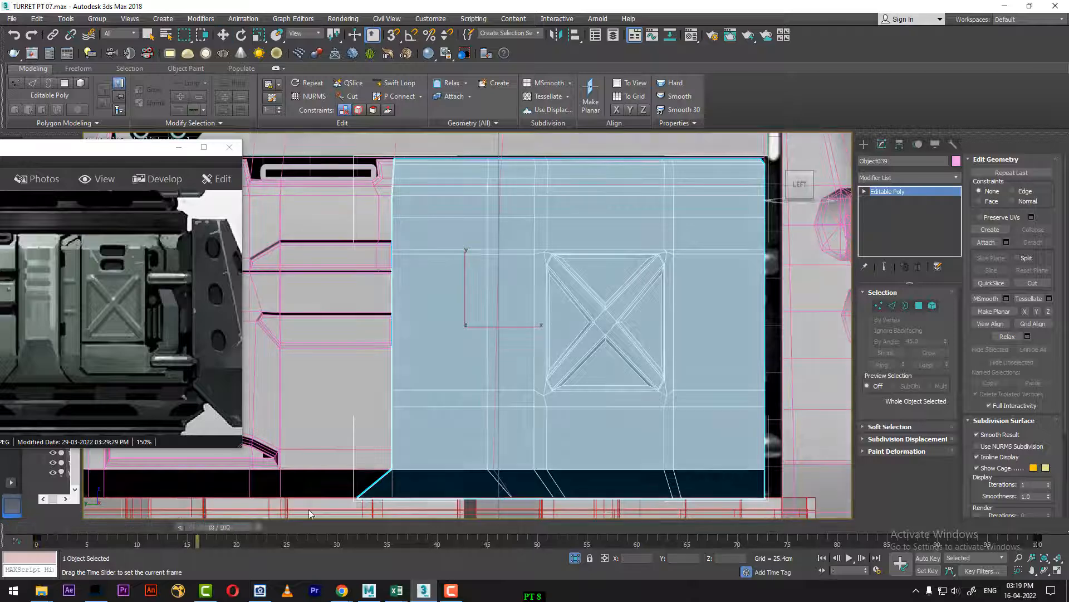
left_click_drag(310, 514, 787, 445)
key("w")
scroll(592, 306, "up", 2)
middle_click_drag(601, 307, 630, 215)
middle_click_drag(636, 386, 625, 517)
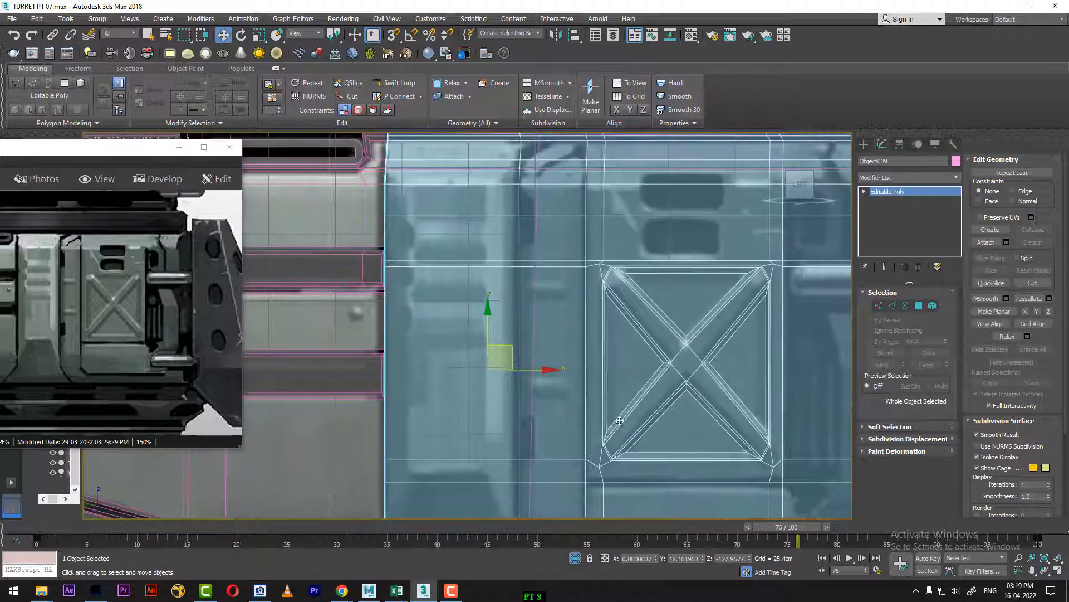
Step: Select the two full vertical edge loops bordering the narrow strip left of the X-braced recess
left_click(893, 305)
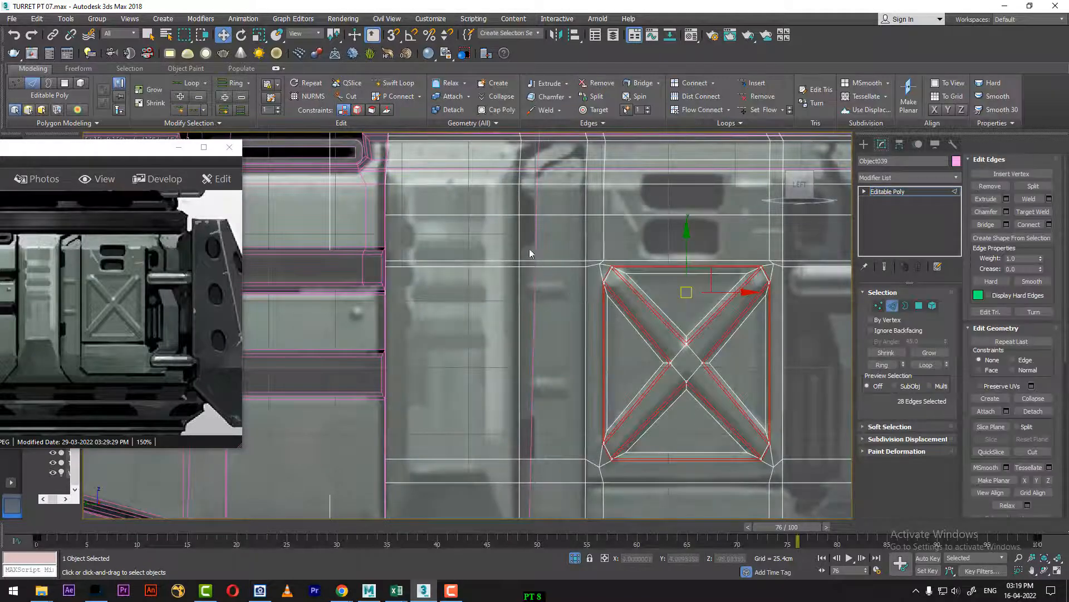
left_click(519, 232)
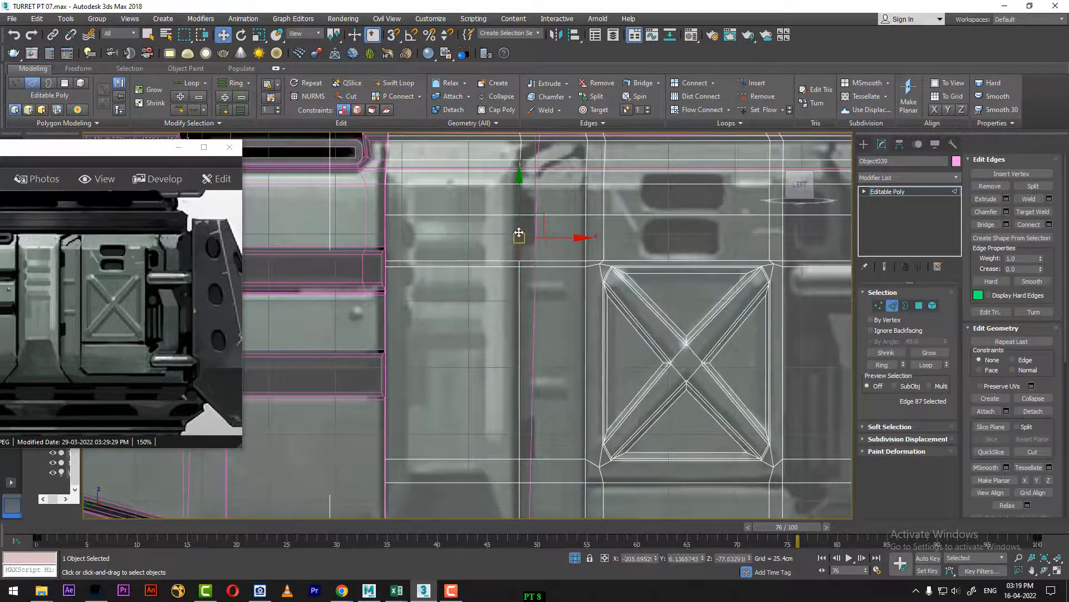
left_click(588, 220, "ctrl")
left_click(925, 365)
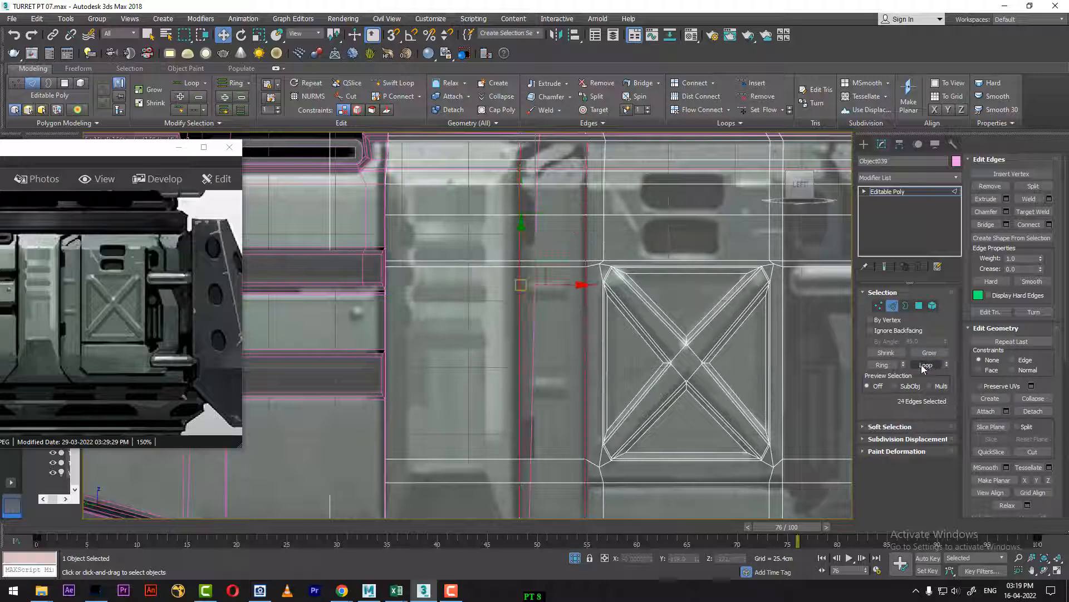
Step: Add the horizontal edges along the top and bottom of the lower panel beneath the recess to the edge selection
middle_click_drag(649, 380, 665, 244)
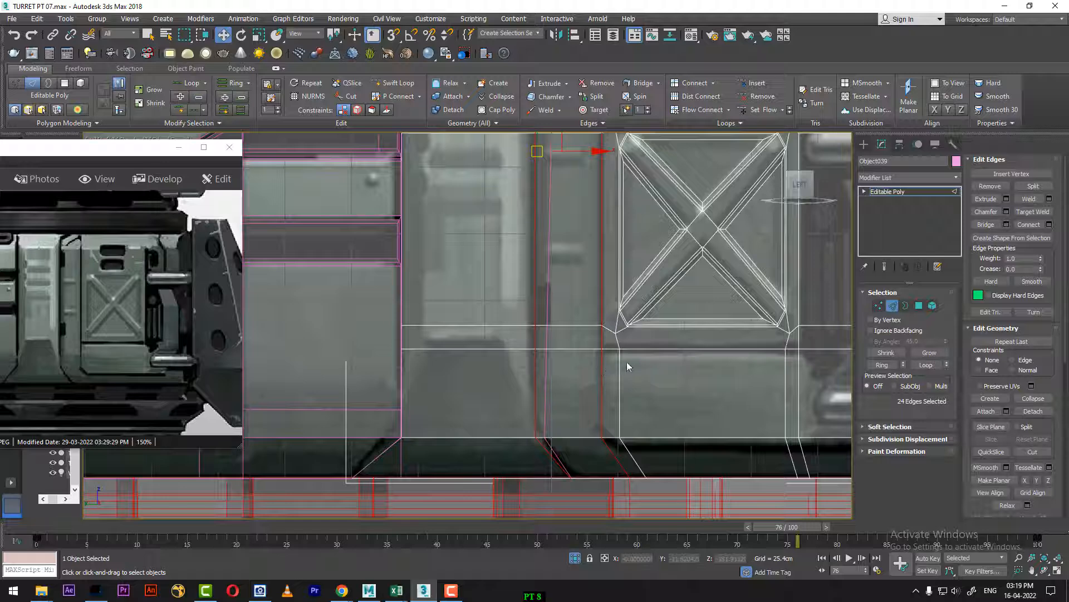
middle_click_drag(648, 359, 630, 353)
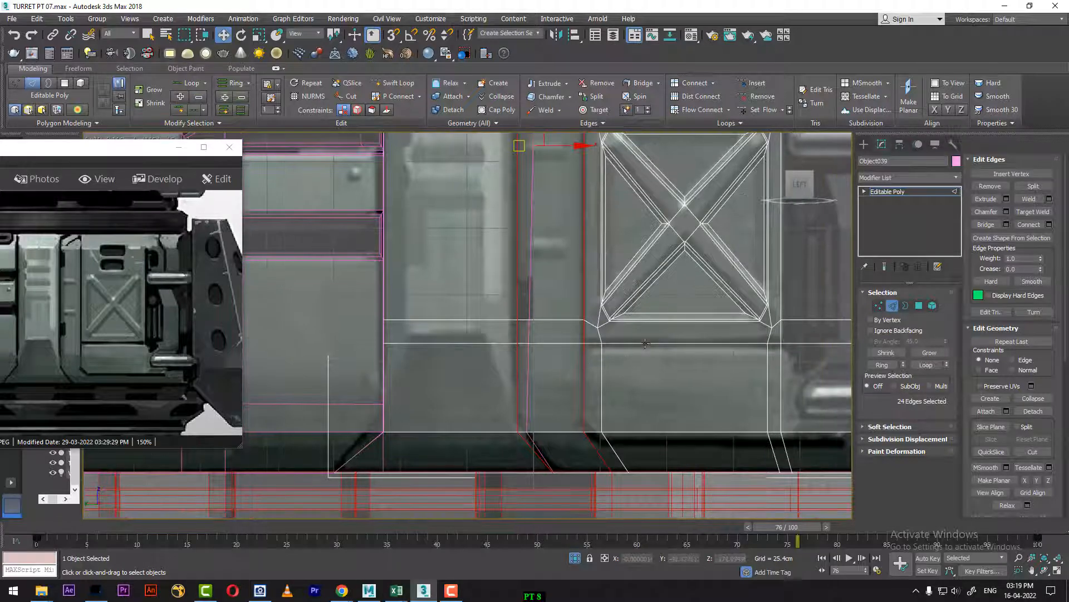
left_click(602, 345, "ctrl")
left_click(593, 344, "ctrl")
middle_click_drag(692, 383, 647, 300)
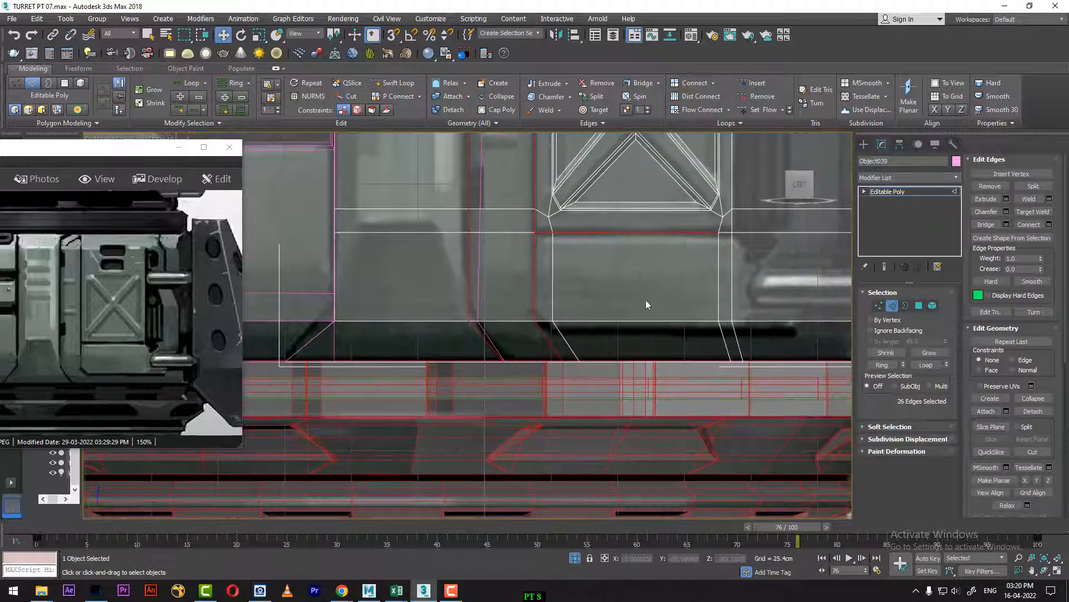
left_click(641, 321, "ctrl")
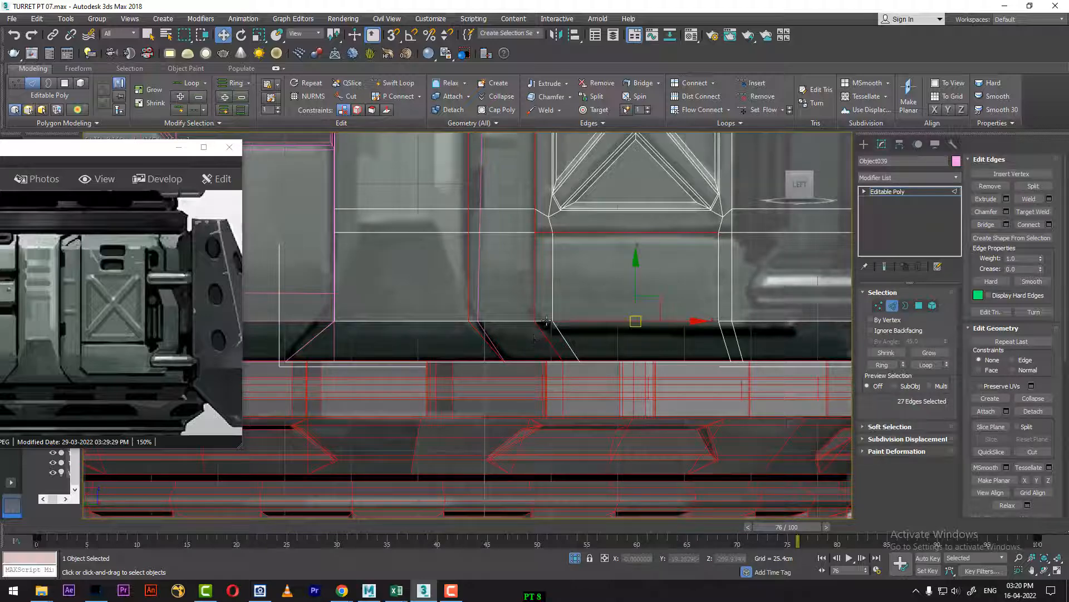
left_click(546, 322, "ctrl")
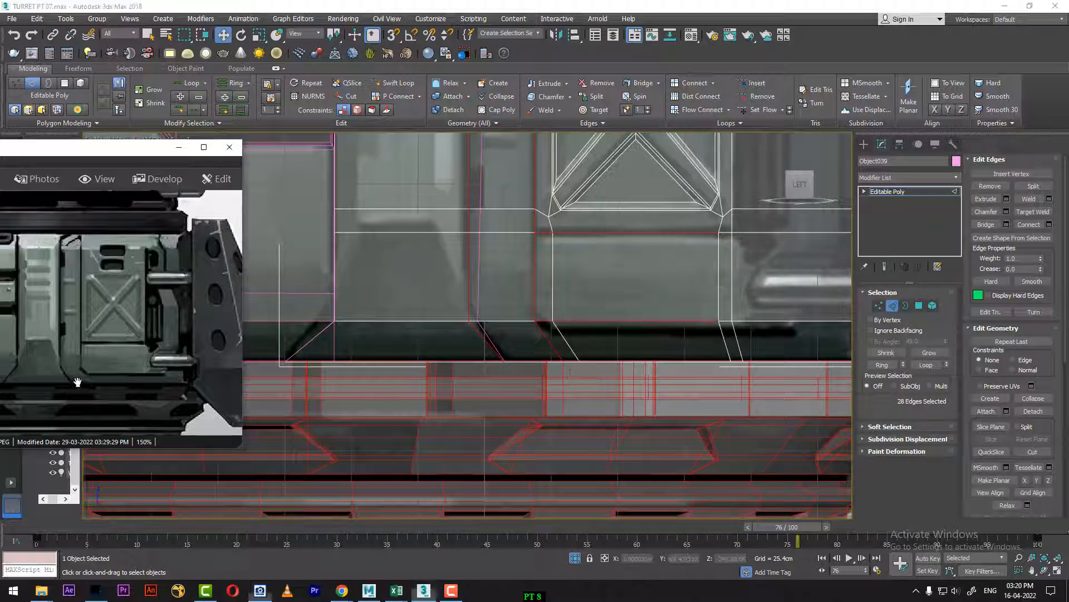
Step: Check the lower panel corner in the reference image and insert a horizontal Swift Loop just below the panel's bottom edge
scroll(77, 378, "up", 4)
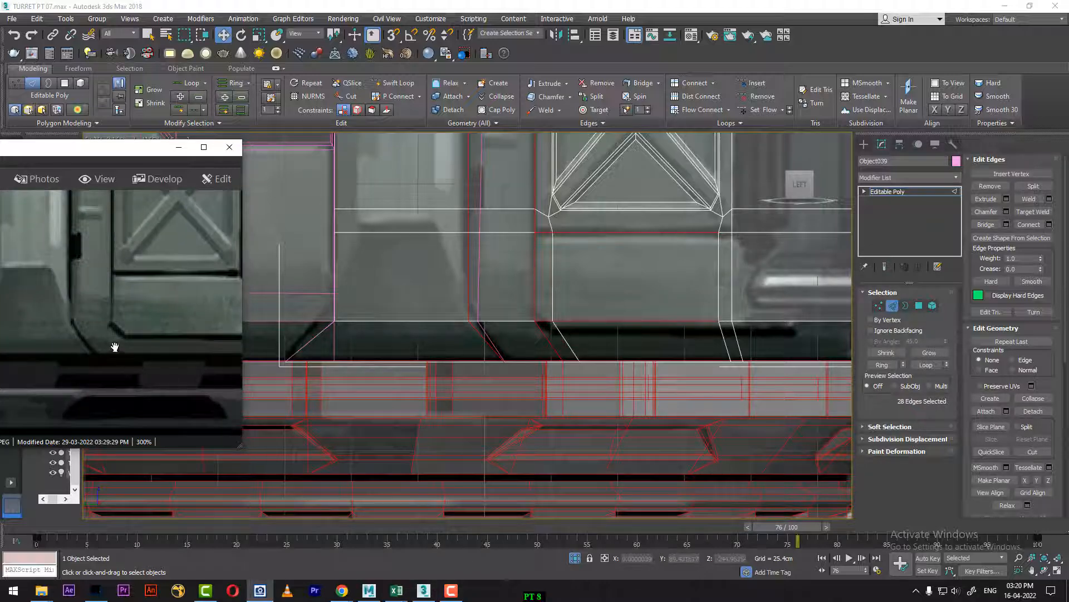
left_click_drag(117, 352, 249, 323)
scroll(147, 344, "down", 2)
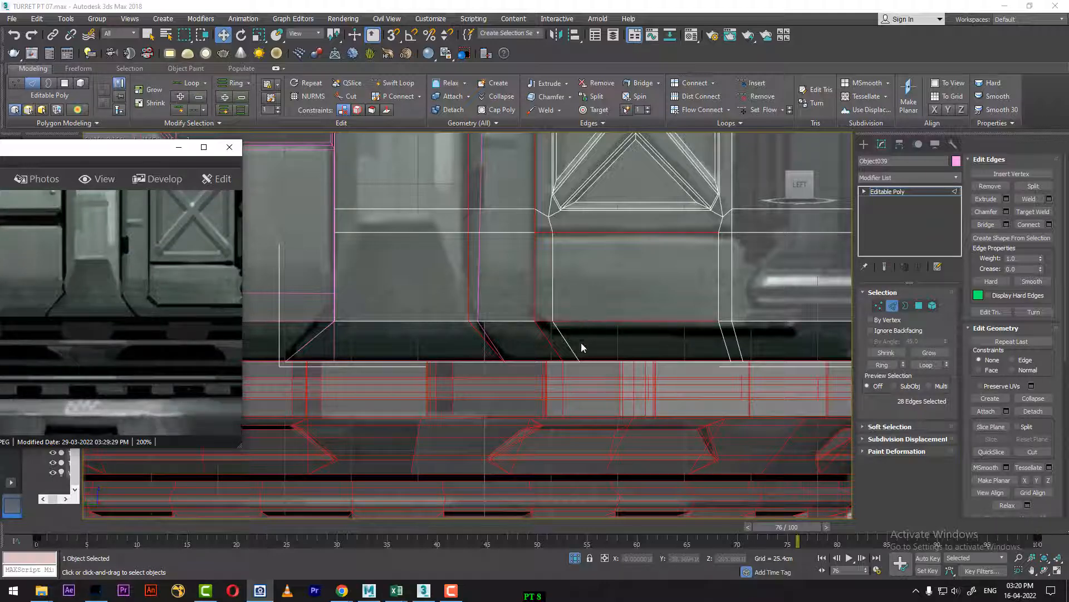
middle_click_drag(537, 351, 627, 353)
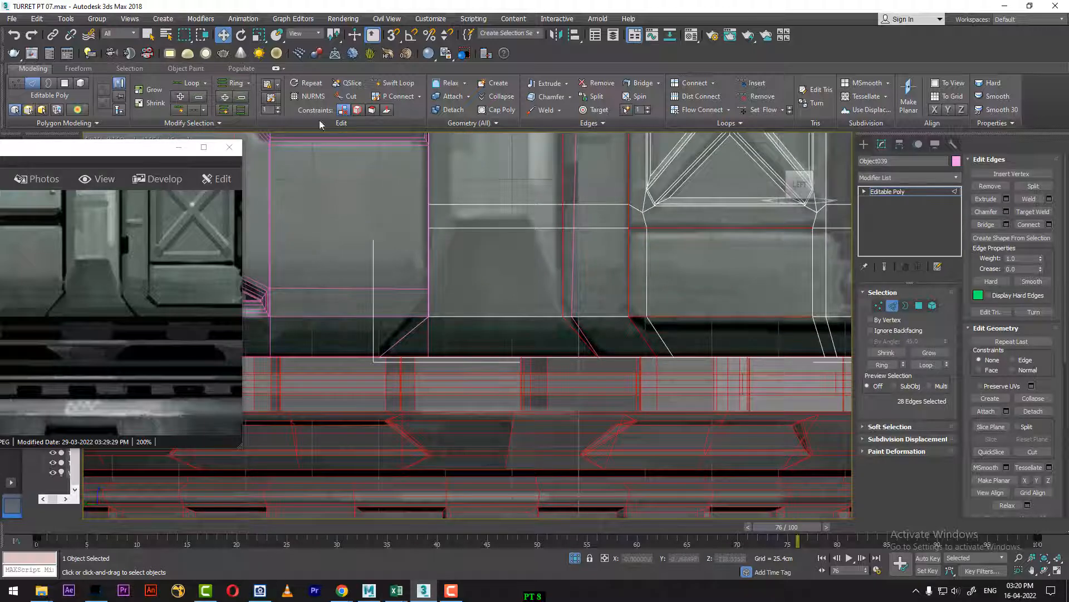
left_click(392, 83)
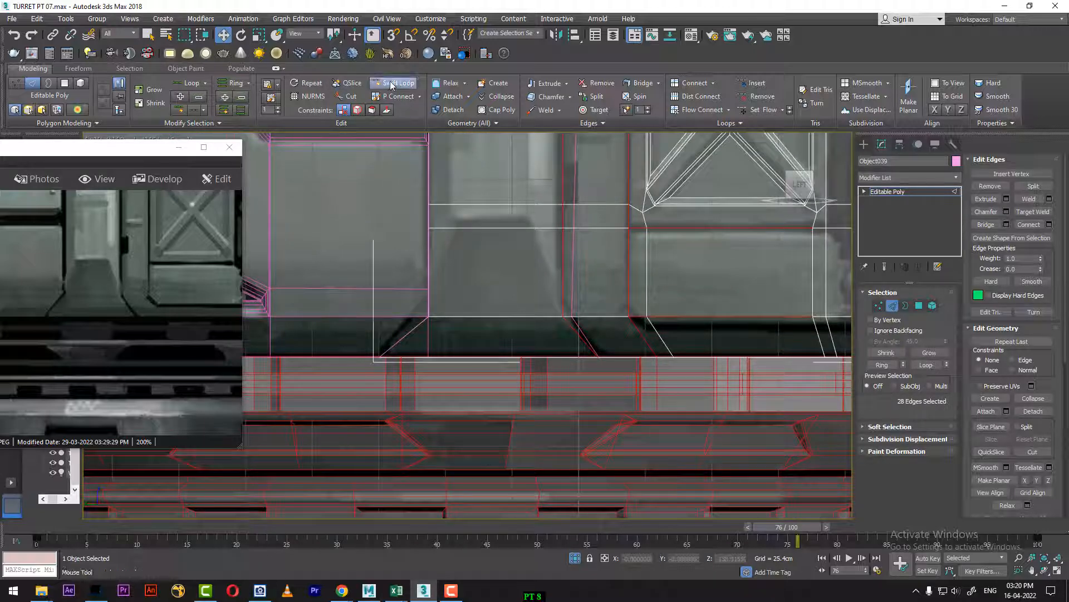
left_click(653, 328)
key("w")
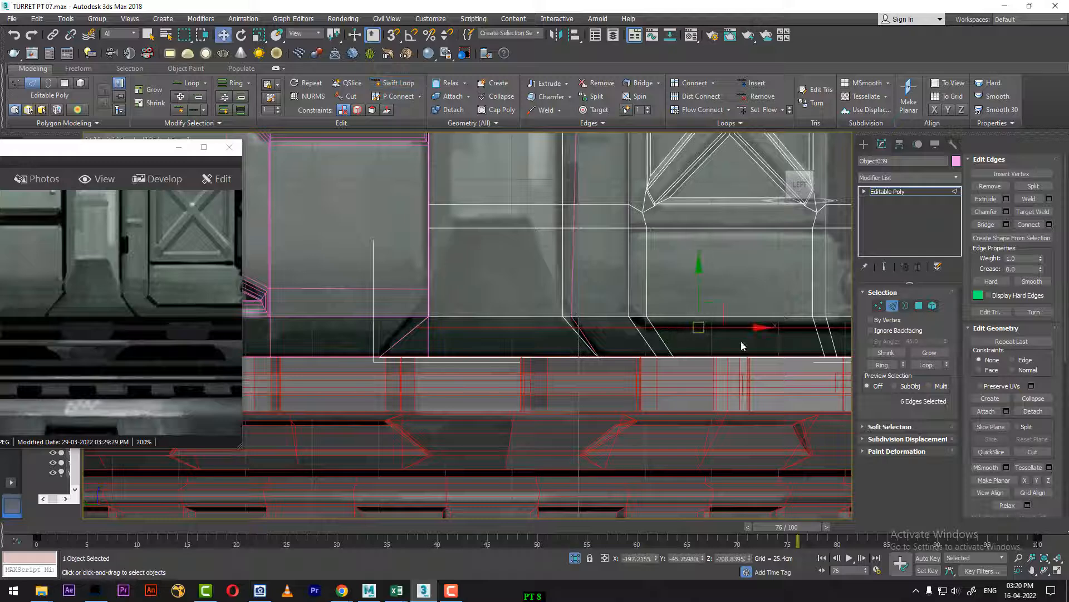
middle_click_drag(750, 323, 689, 327)
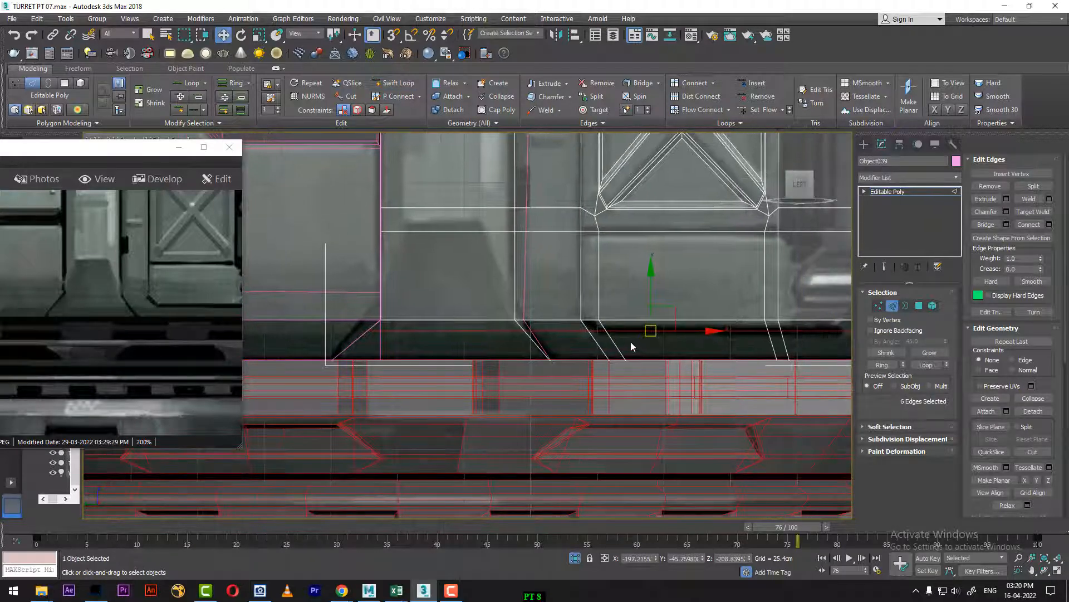
Step: Reselect only the two vertical edge loops bordering the narrow strip left of the X-braced recess
middle_click_drag(537, 279, 542, 295)
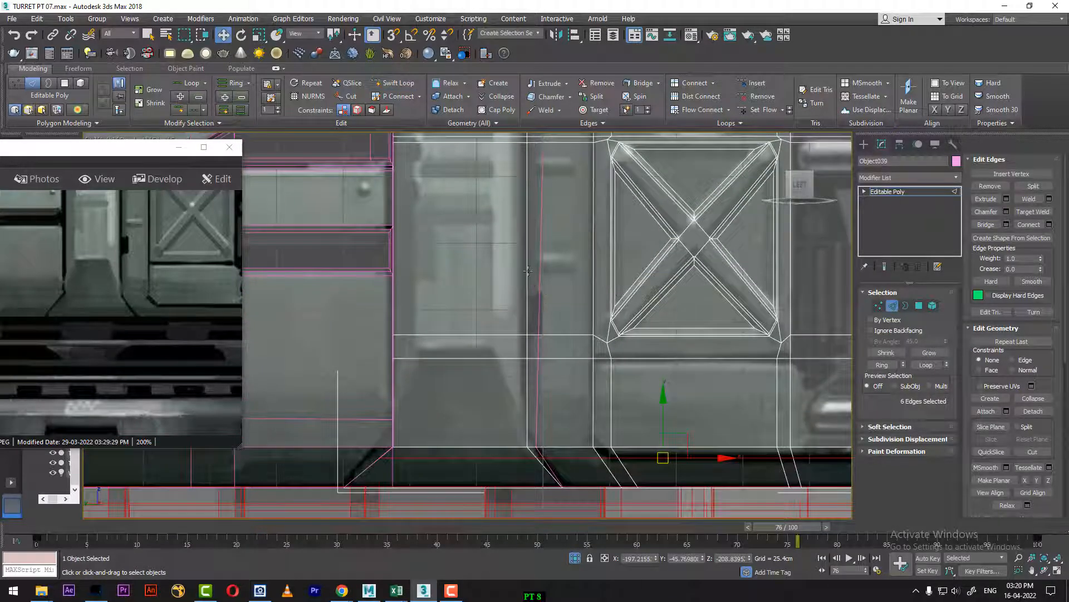
left_click(528, 272, "ctrl")
left_click(592, 279, "ctrl")
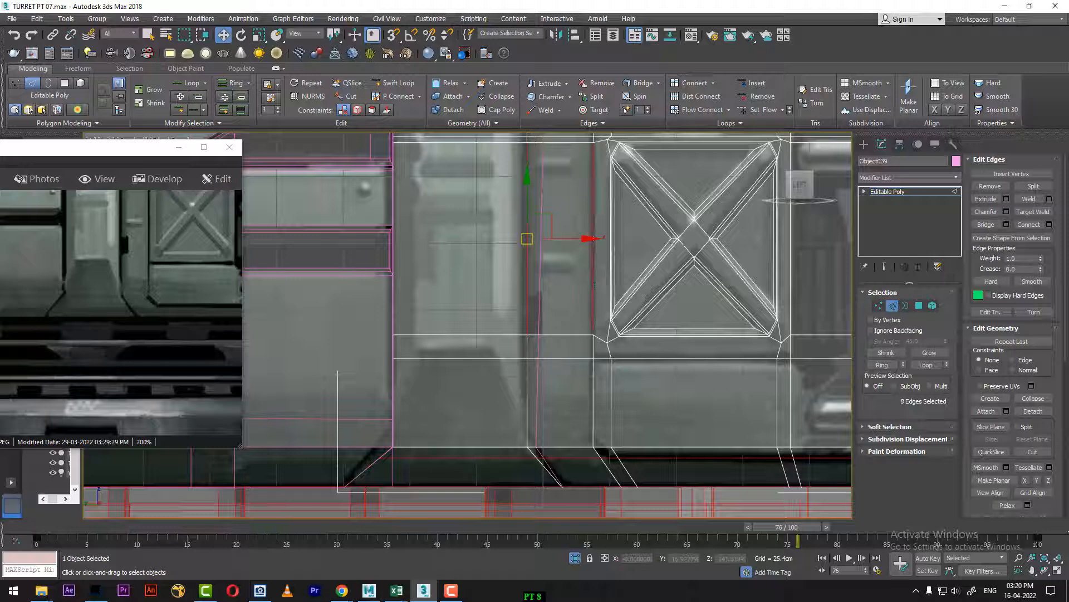
left_click(593, 307)
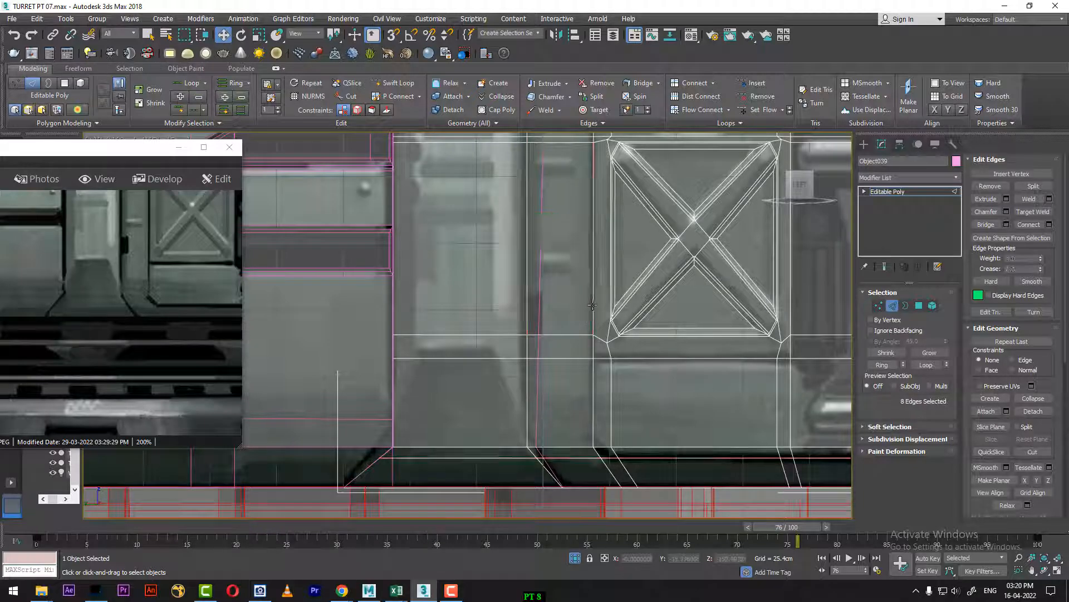
left_click(528, 296, "ctrl")
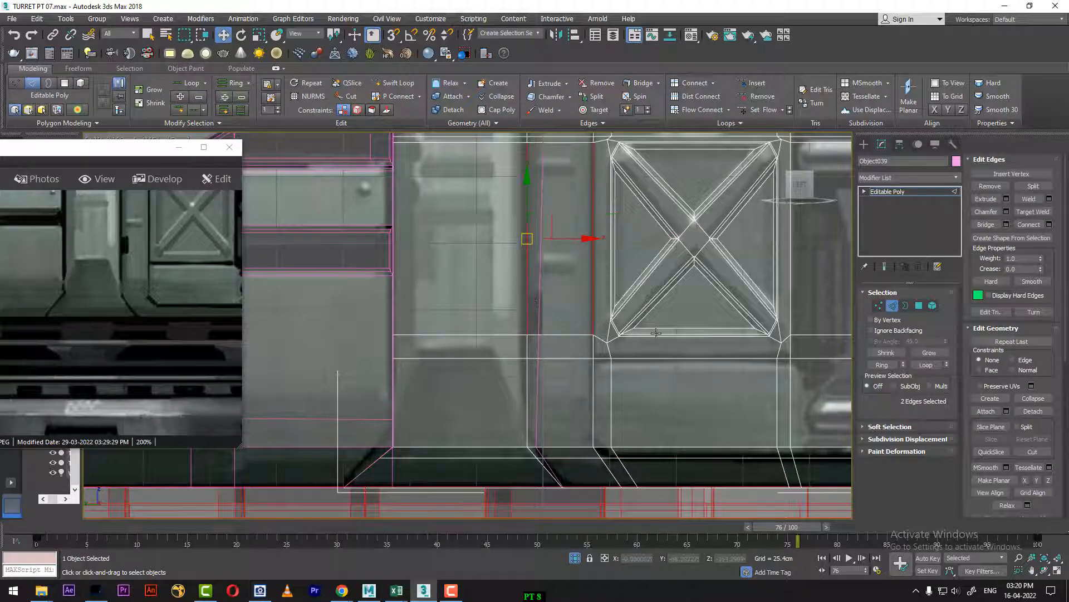
left_click(927, 365)
Step: Add the horizontal edges just below the lower panel, running from the narrow strip toward the side panel's outer edge, to the edge selection
middle_click_drag(680, 436, 613, 378)
left_click(612, 372, "ctrl")
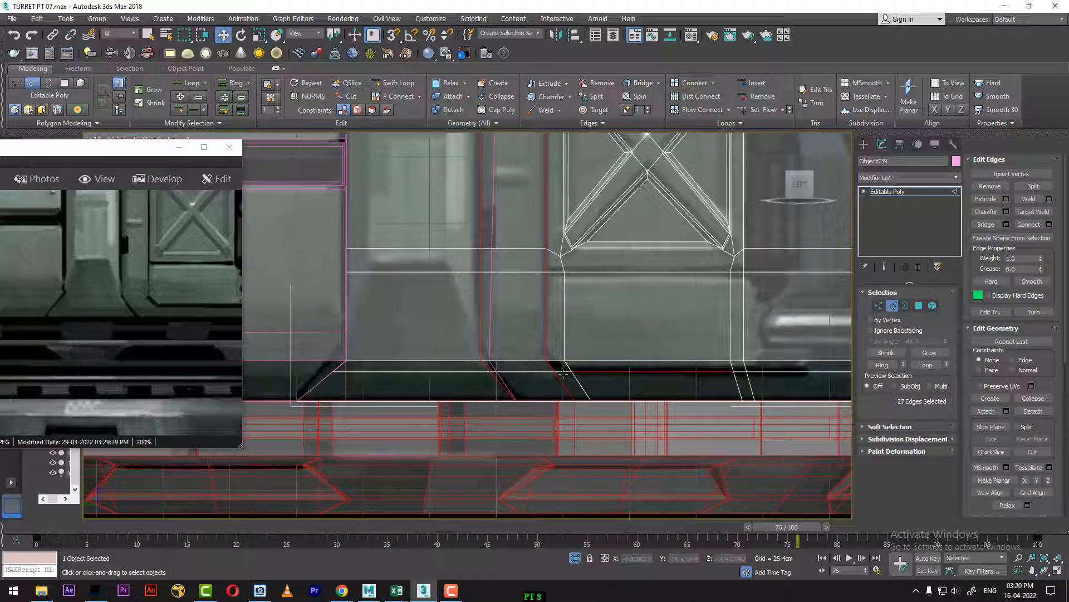
middle_click_drag(737, 391, 597, 387)
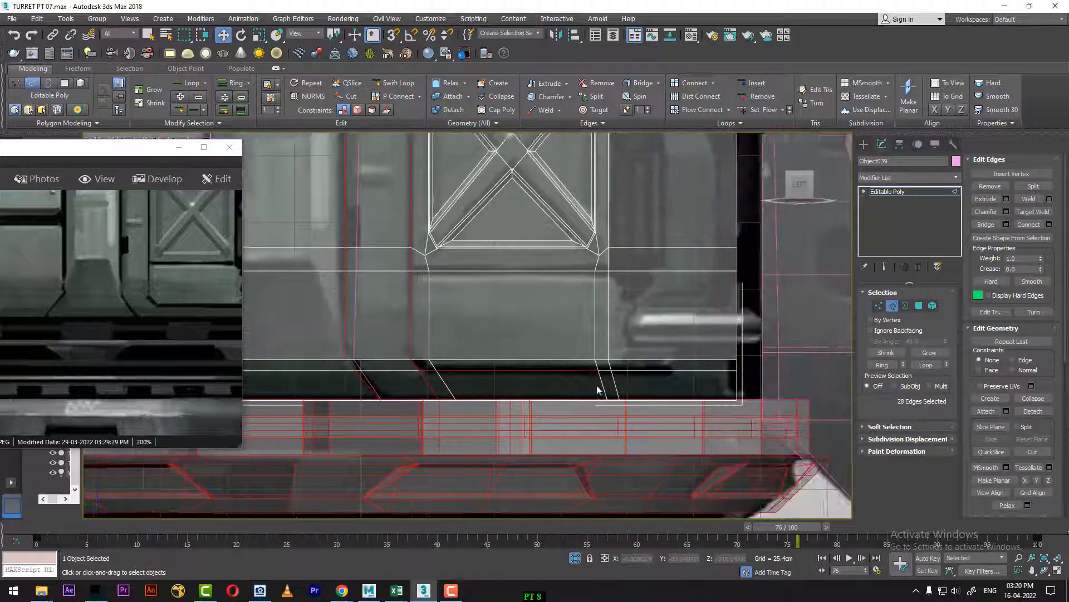
left_click(660, 370, "ctrl")
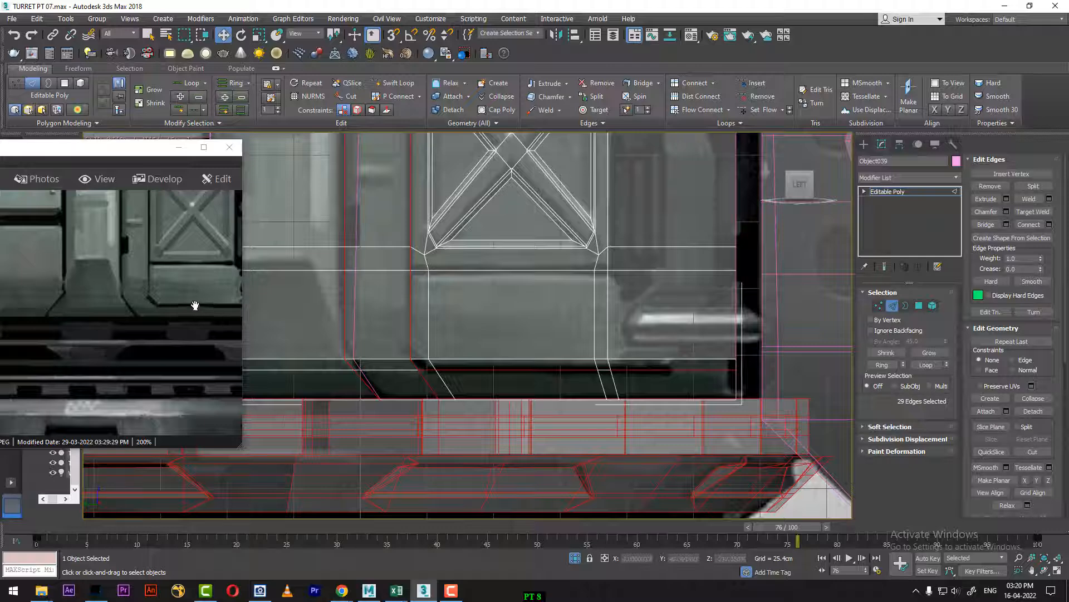
Step: Check the lower panel's outer corner in the reference image and insert a vertical Swift Loop between the X-braced recess and the side panel's outer edge
left_click_drag(294, 335, 198, 323)
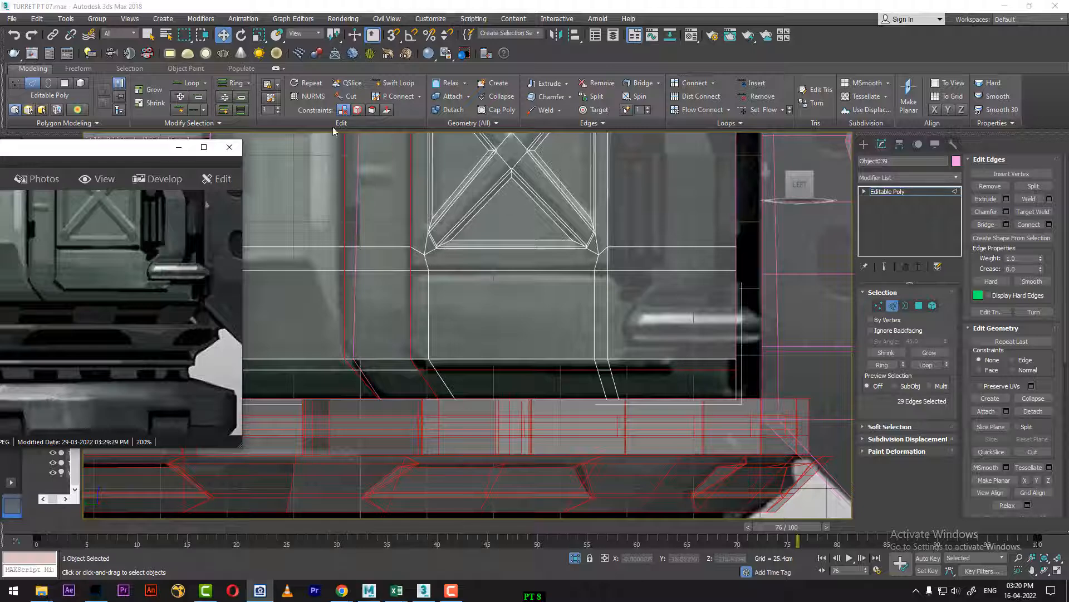
left_click(384, 84)
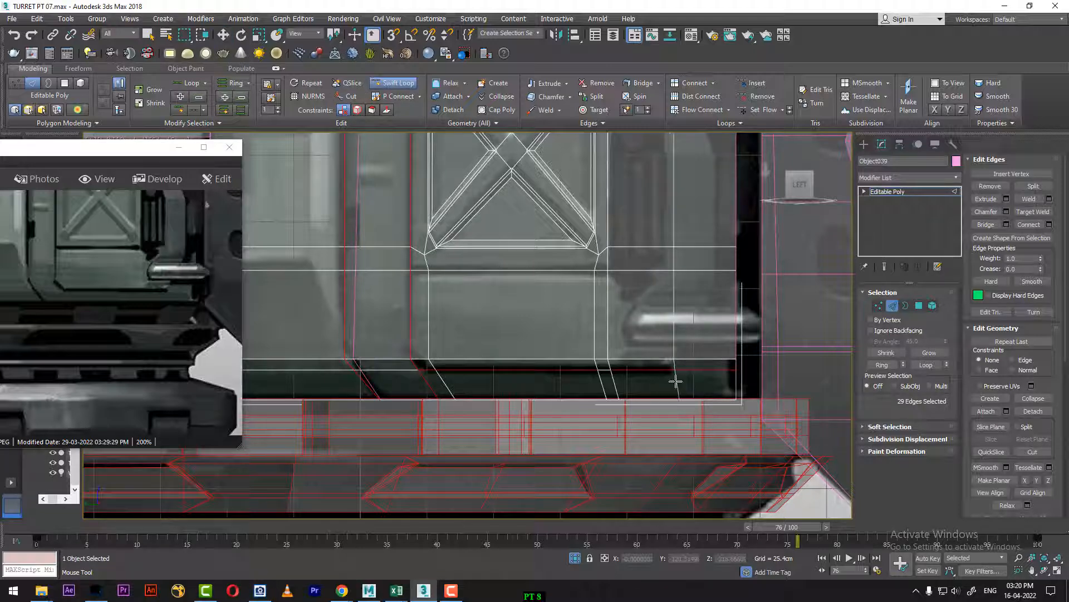
left_click(674, 377)
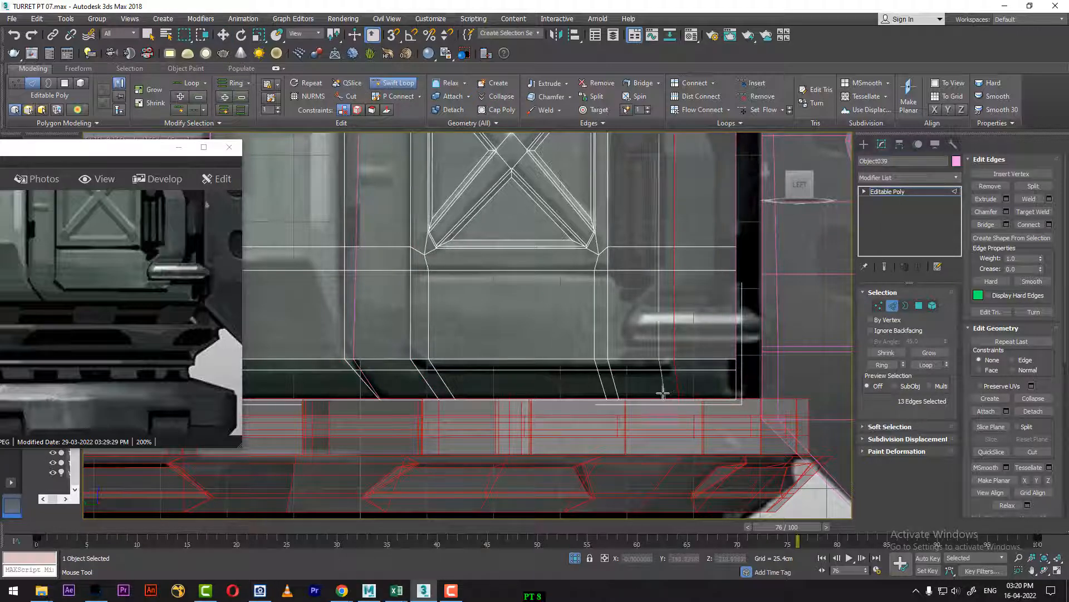
middle_click_drag(655, 414, 688, 524)
middle_click_drag(725, 398, 737, 308)
right_click(590, 364)
Step: Select the two vertical edge loops bordering the narrow strip and add the horizontal edge just below the lower panel
left_click(456, 338)
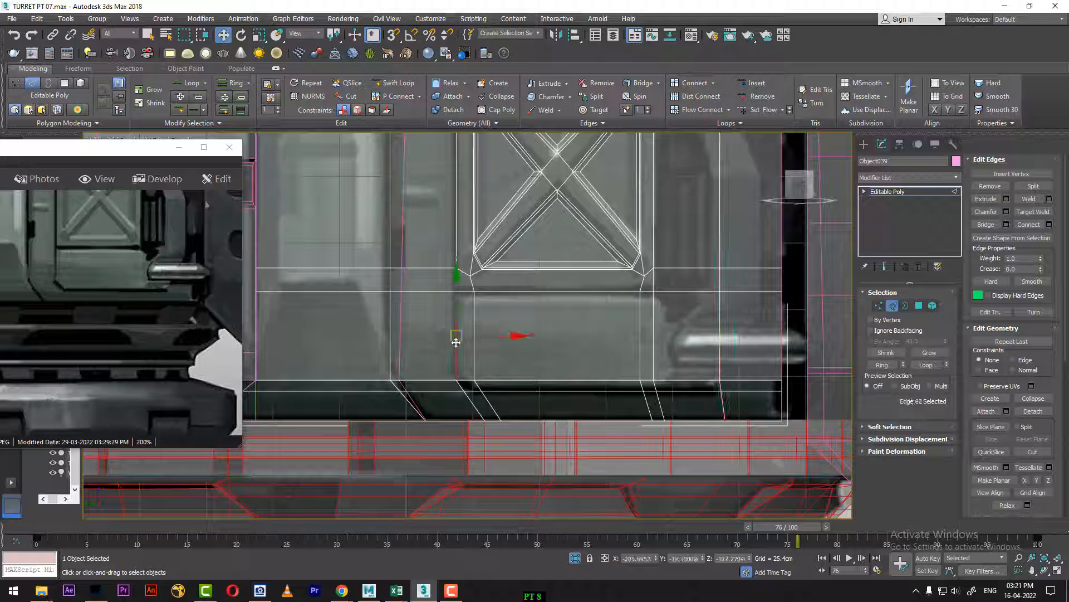
left_click(390, 334, "ctrl")
left_click(926, 365)
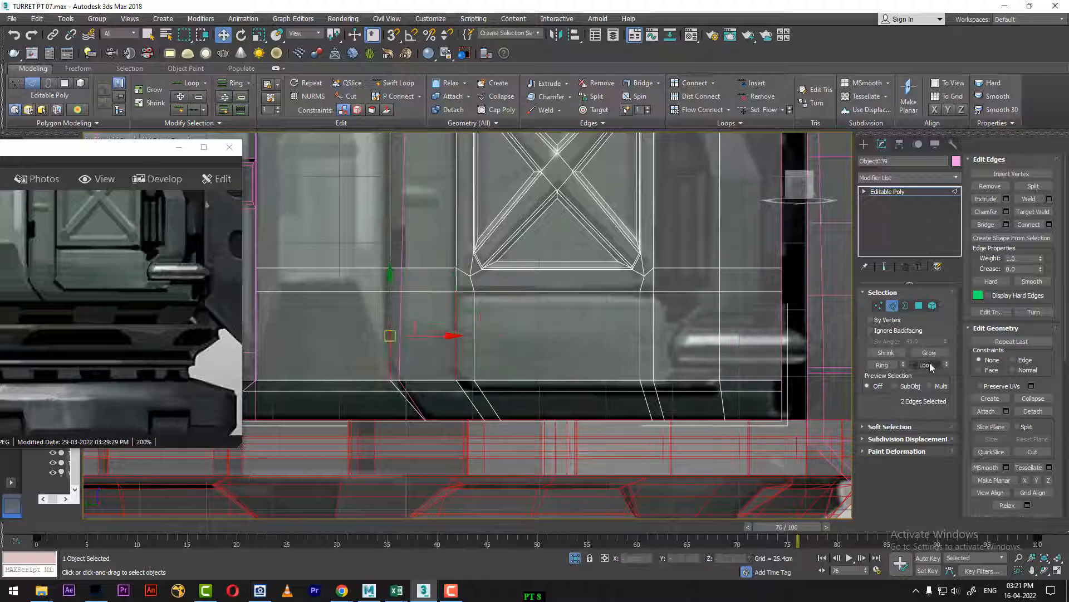
left_click(510, 390, "ctrl")
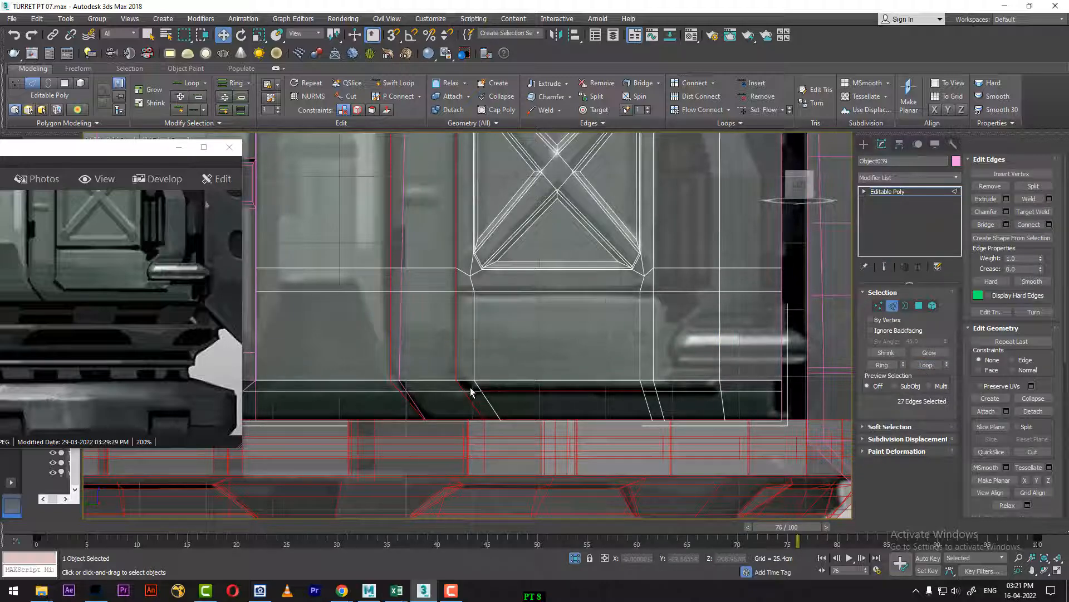
scroll(486, 403, "up", 4)
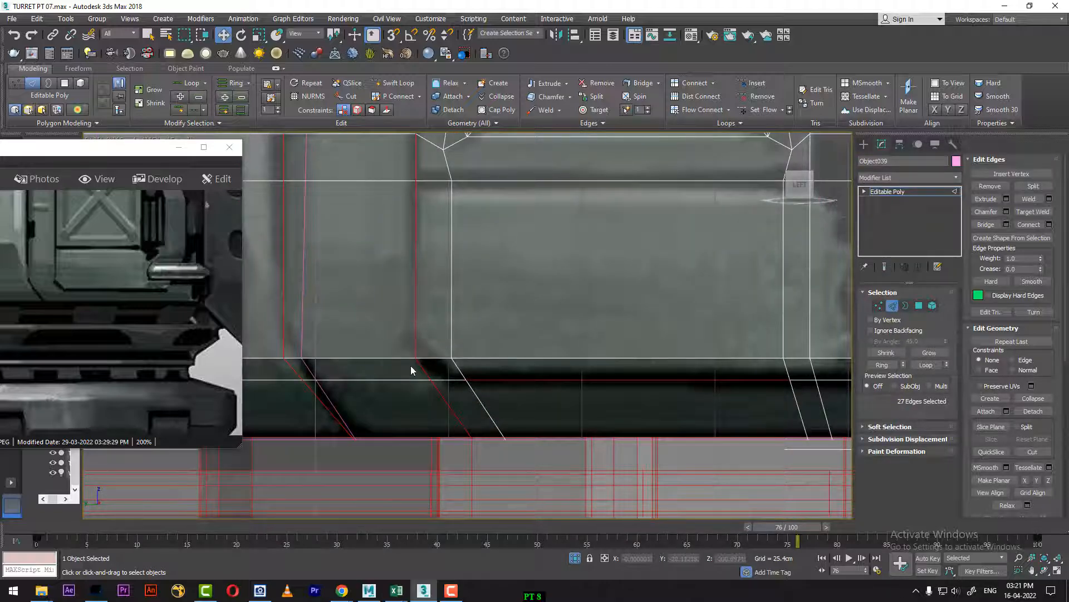
Step: Select both strip-bordering loops from their slanted bottom edges and compare their upper ends with the reference image
left_click(449, 400)
left_click(320, 402, "ctrl")
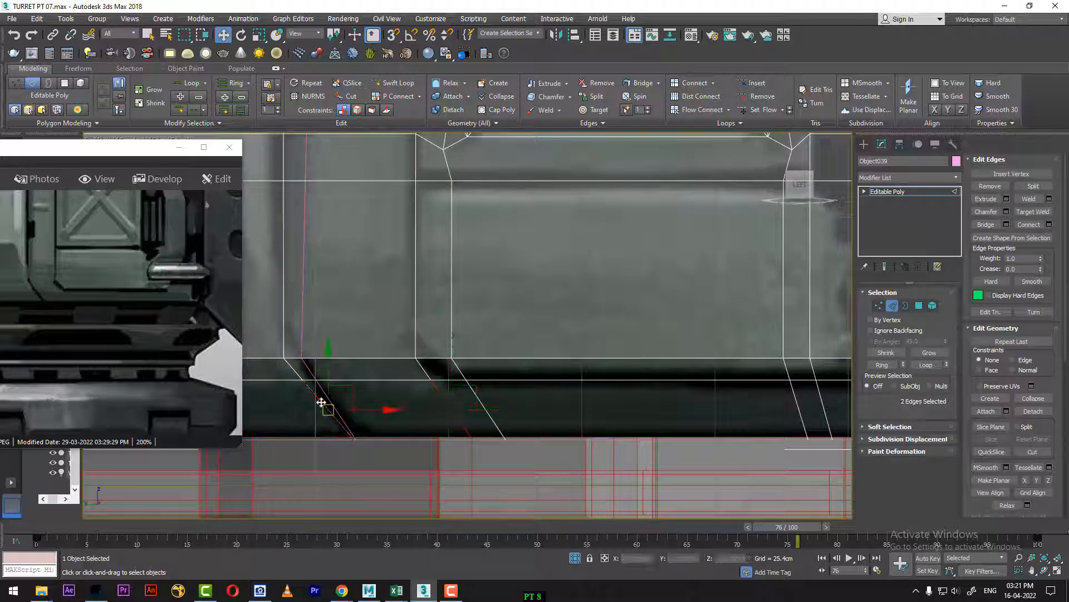
left_click(928, 367)
scroll(518, 345, "down", 5)
middle_click_drag(508, 167, 522, 320)
left_click_drag(79, 249, 144, 405)
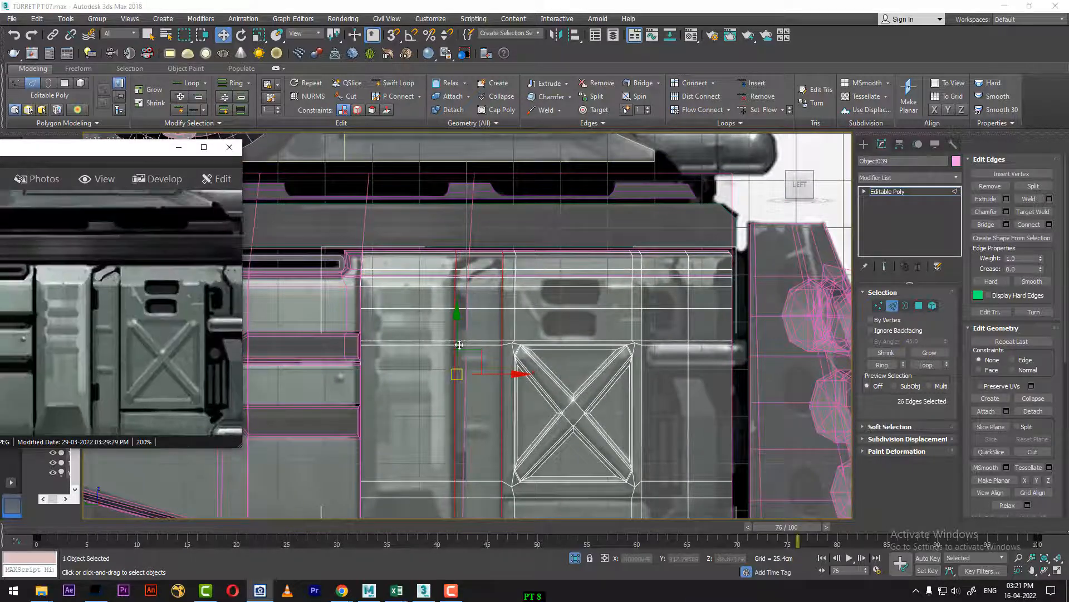
scroll(562, 390, "up", 3)
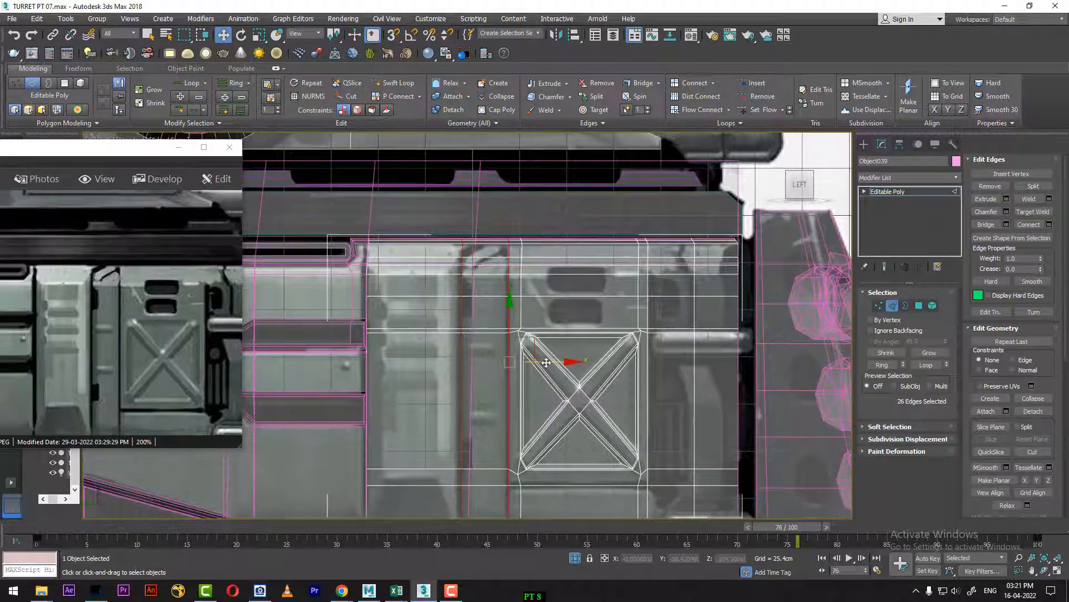
Step: Show the side panel in perspective at frame 0 and open the edge editing commands for the two selected loops
key("p")
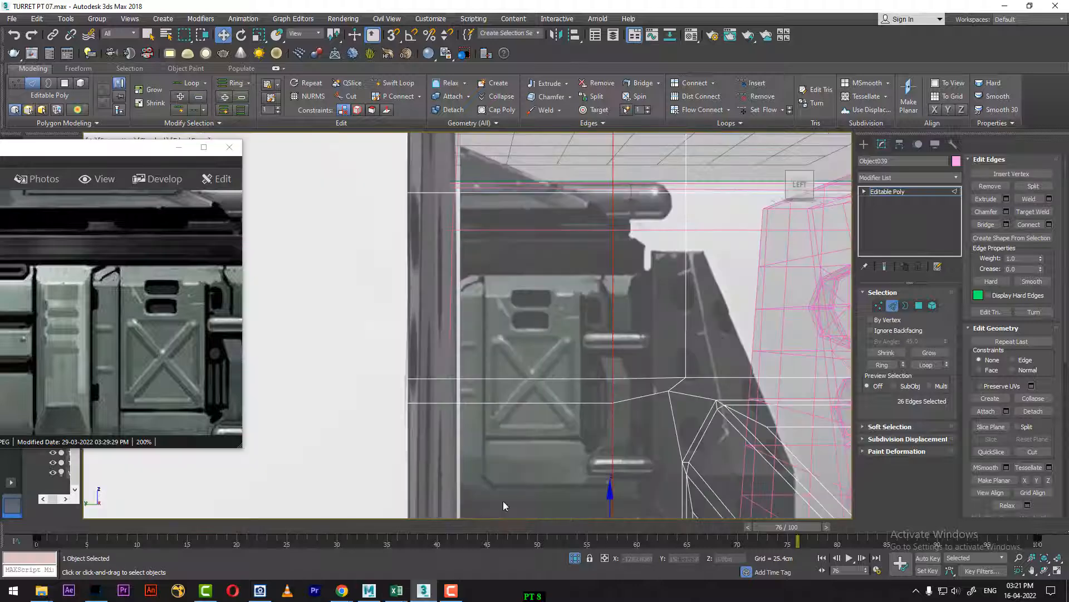
left_click_drag(130, 527, 0, 527)
key("w")
scroll(574, 341, "down", 6)
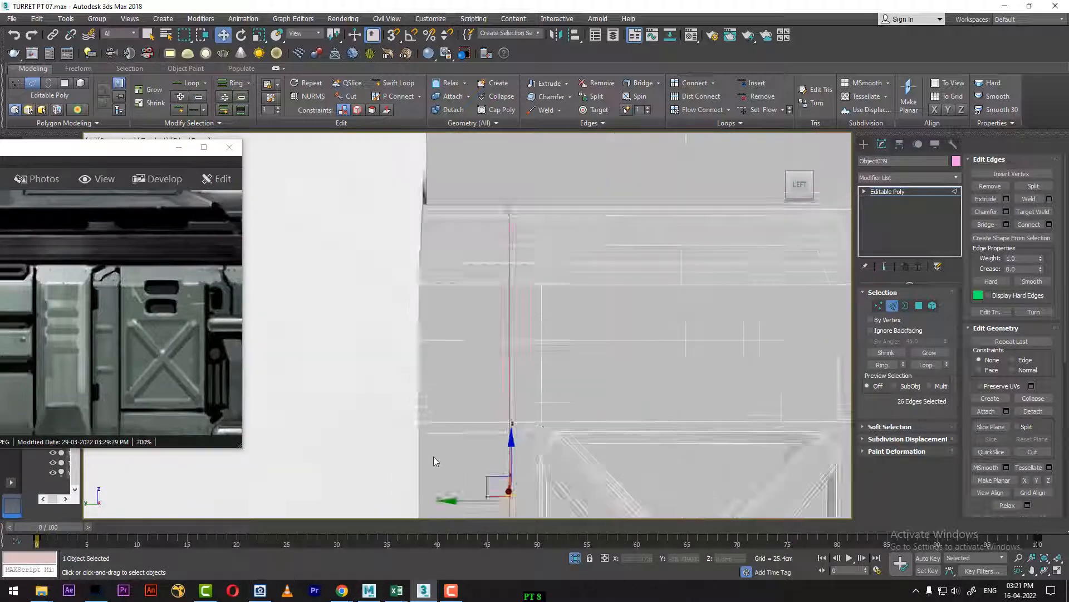
scroll(584, 359, "up", 4)
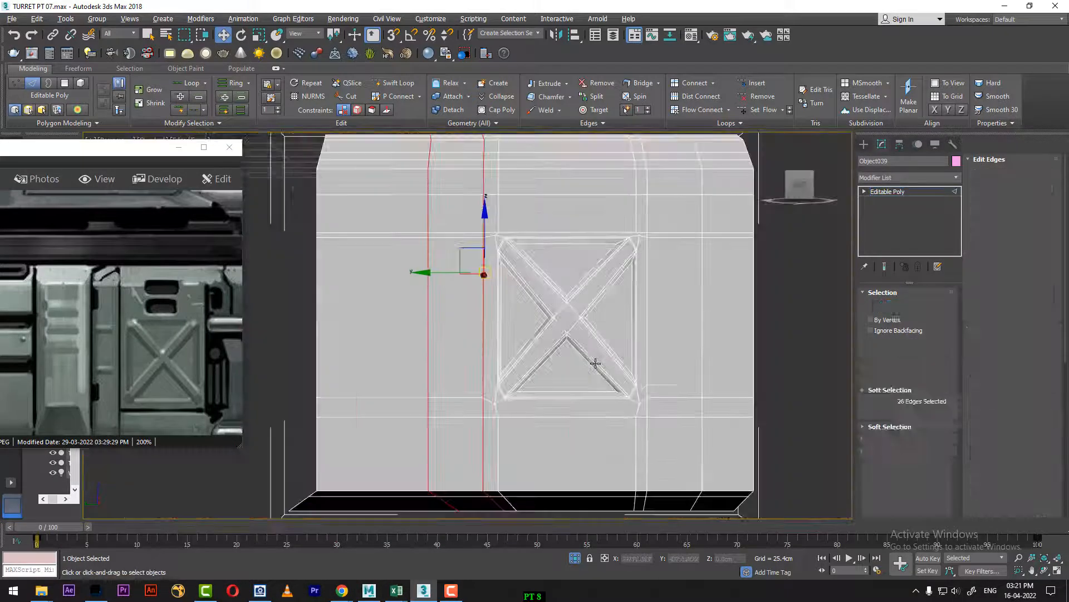
middle_click_drag(547, 354, 530, 367, "alt")
right_click(550, 256)
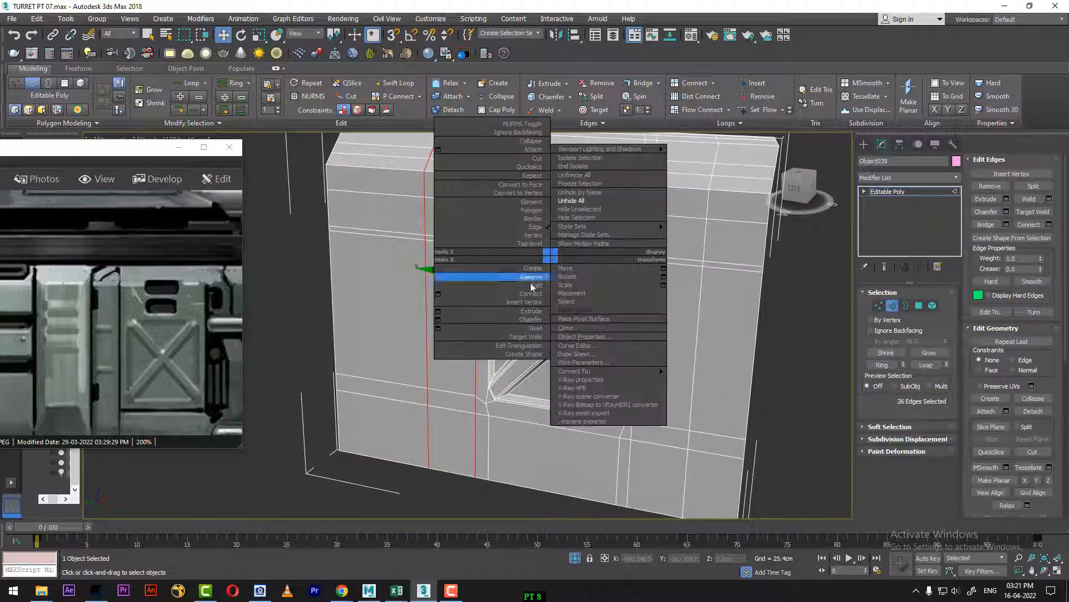
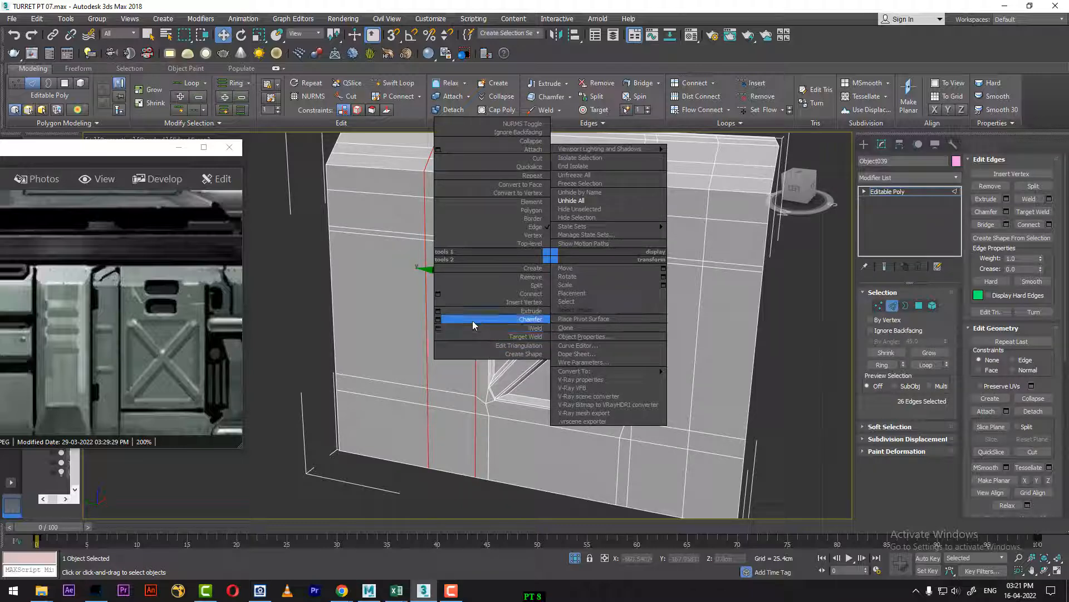
Step: Preview an Extrude Edges operation on the two strip-bordering loops with 0 cm height and about 2.26 cm width
left_click(438, 311)
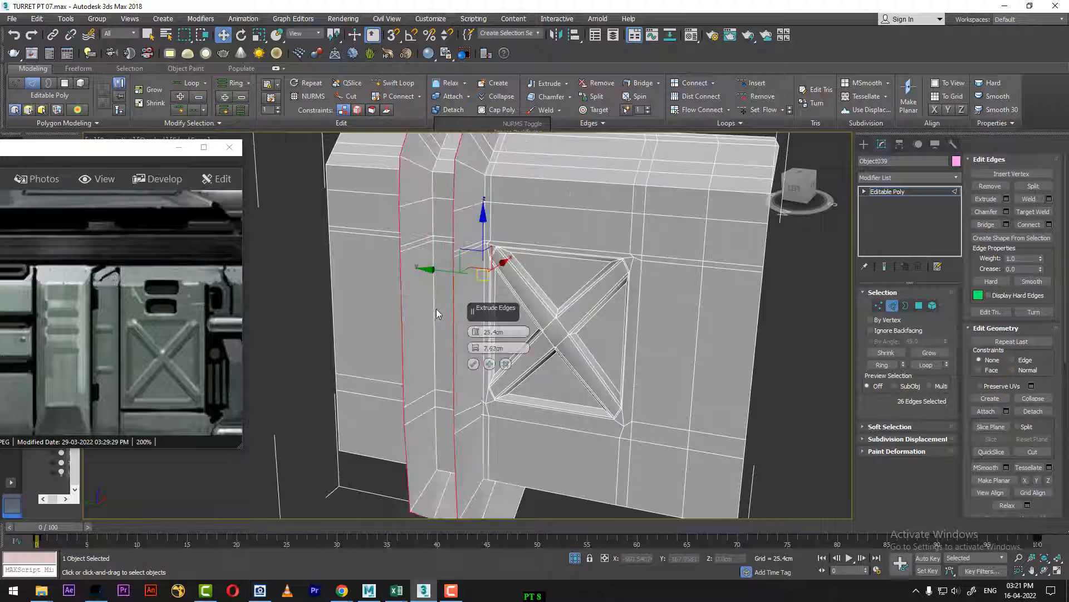
right_click(477, 332)
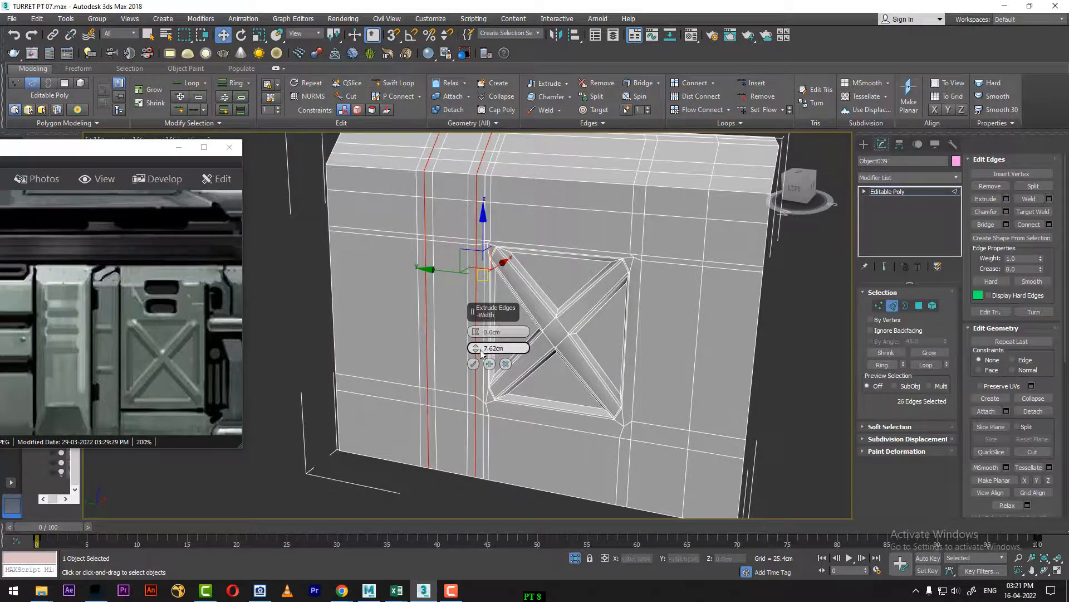
middle_click_drag(408, 319, 459, 269, "alt")
right_click(476, 348)
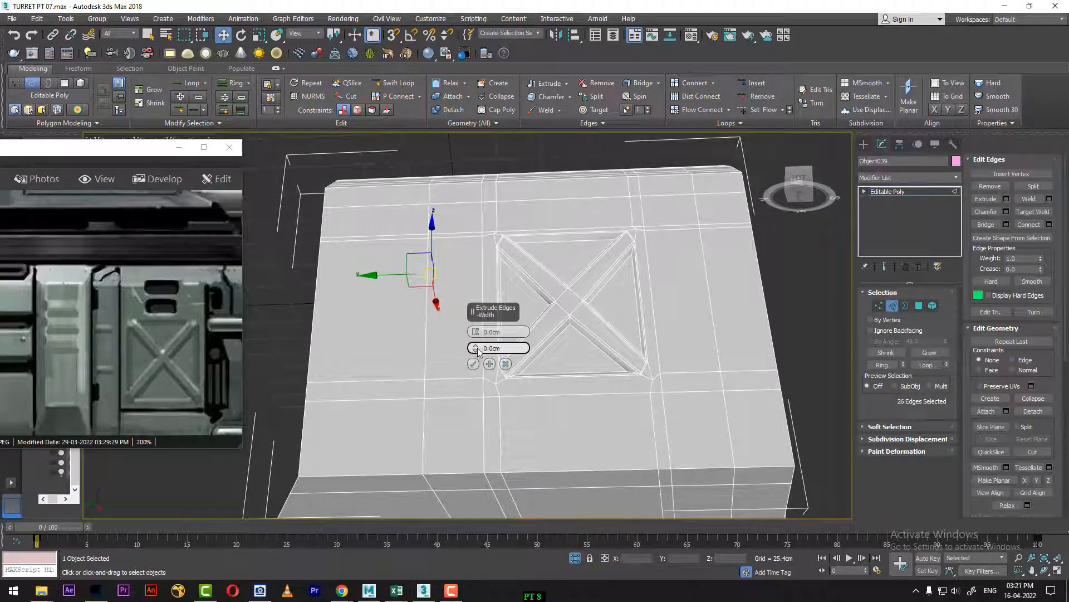
left_click_drag(478, 350, 477, 337)
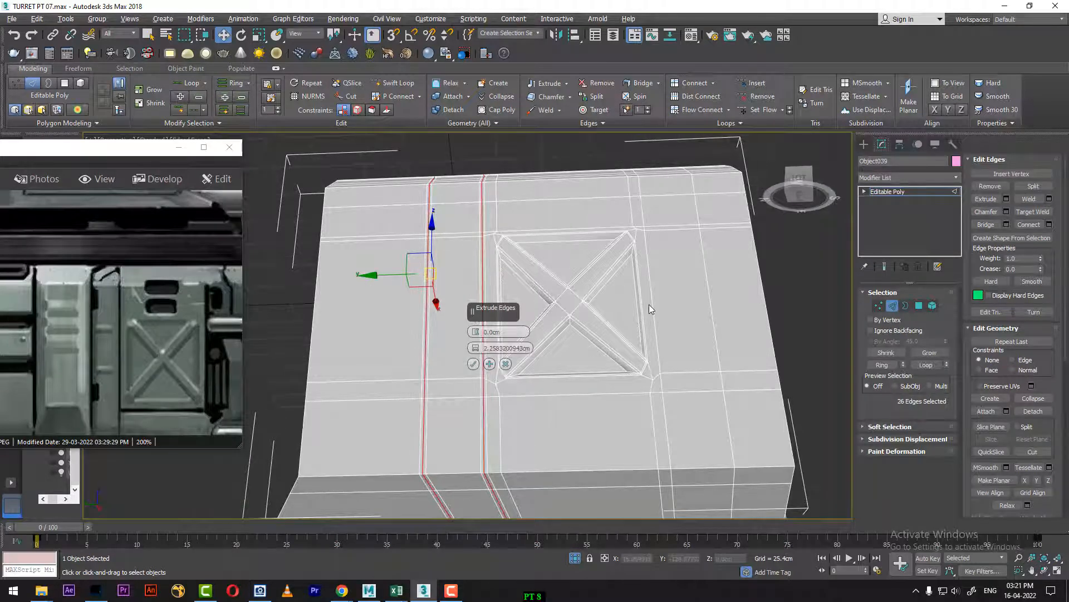
Step: Compare the extrusion preview with the turret reference in the Left view at frame 85, then return to perspective at frame 0 and cancel the preview
key("t")
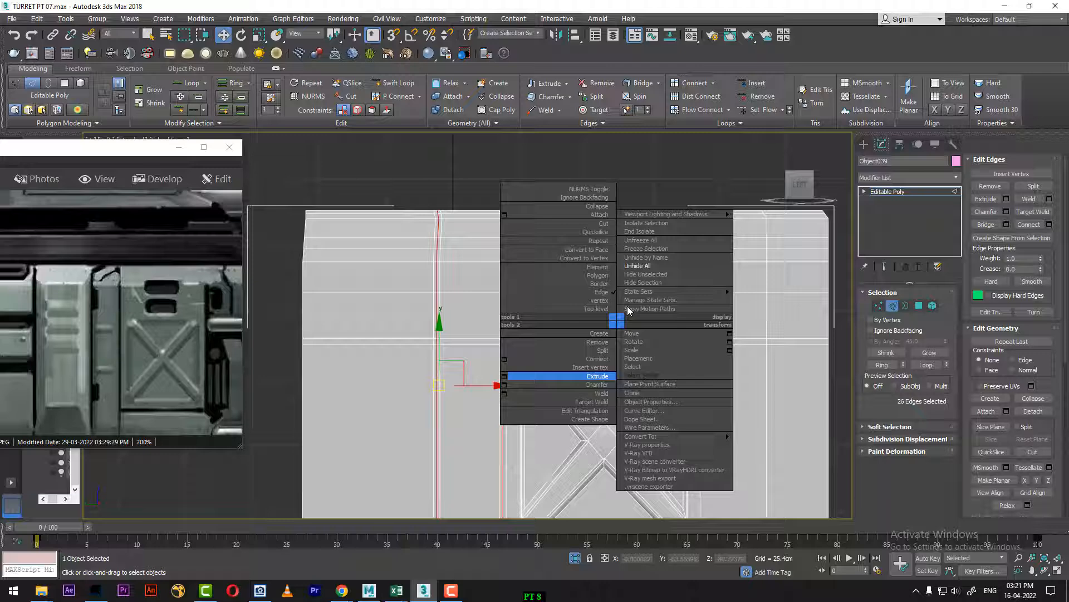
left_click(643, 267)
left_click_drag(58, 539, 887, 471)
scroll(546, 438, "up", 5)
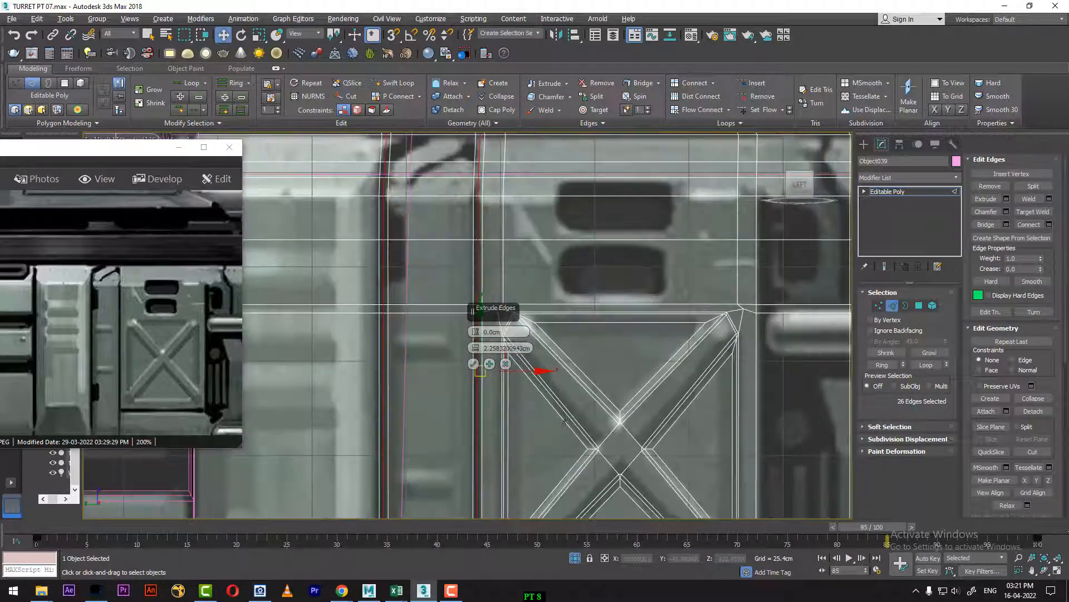
middle_click_drag(546, 442, 587, 437)
middle_click_drag(619, 319, 632, 392)
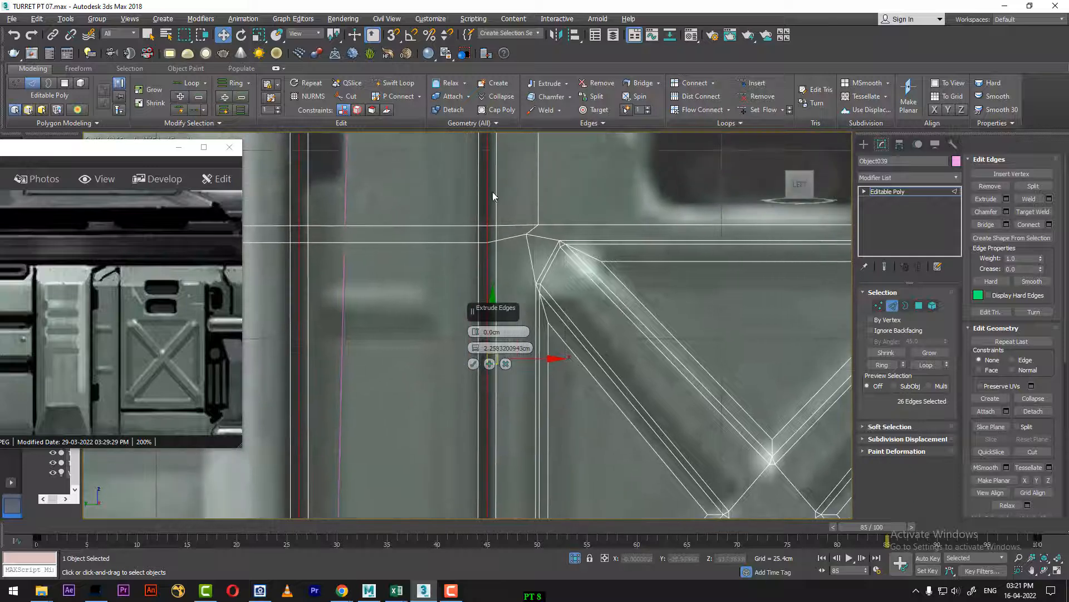
scroll(495, 207, "down", 4)
middle_click_drag(496, 209, 498, 365)
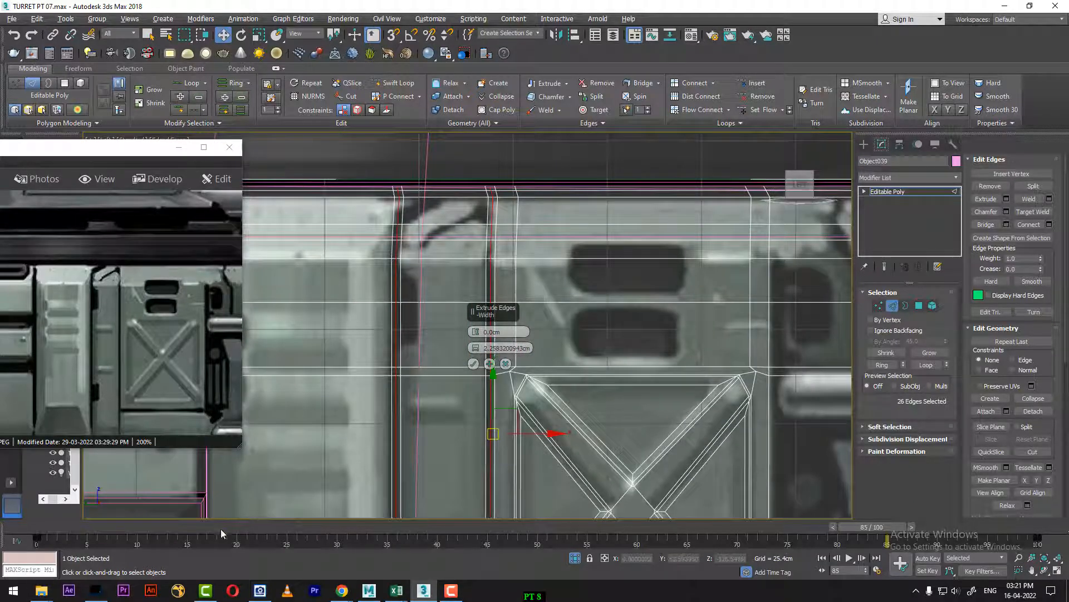
left_click_drag(137, 528, 3, 527)
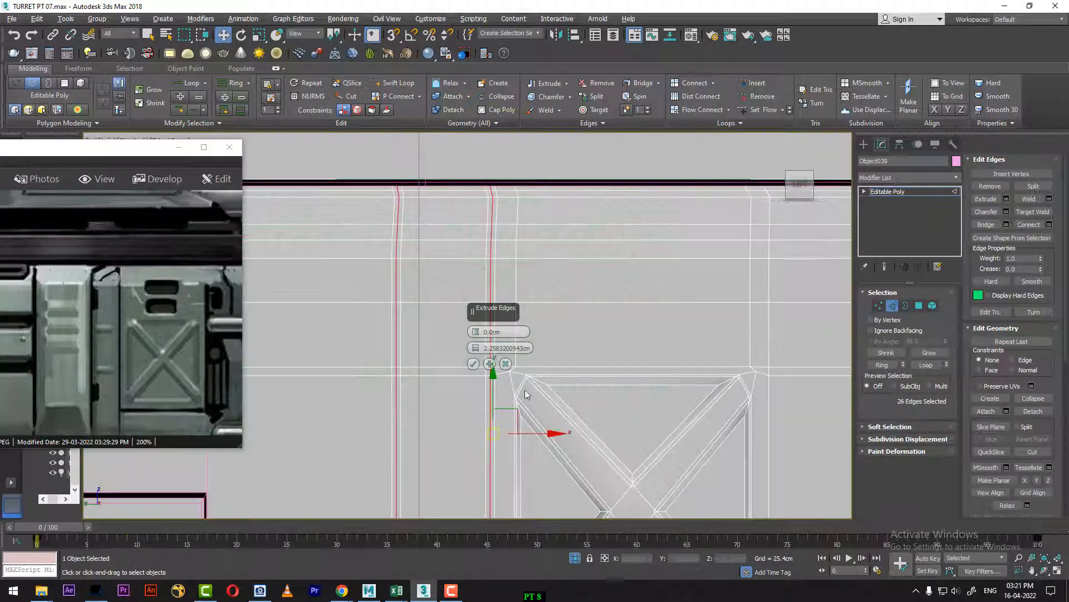
middle_click_drag(535, 374, 536, 420)
key("p")
key("Escape")
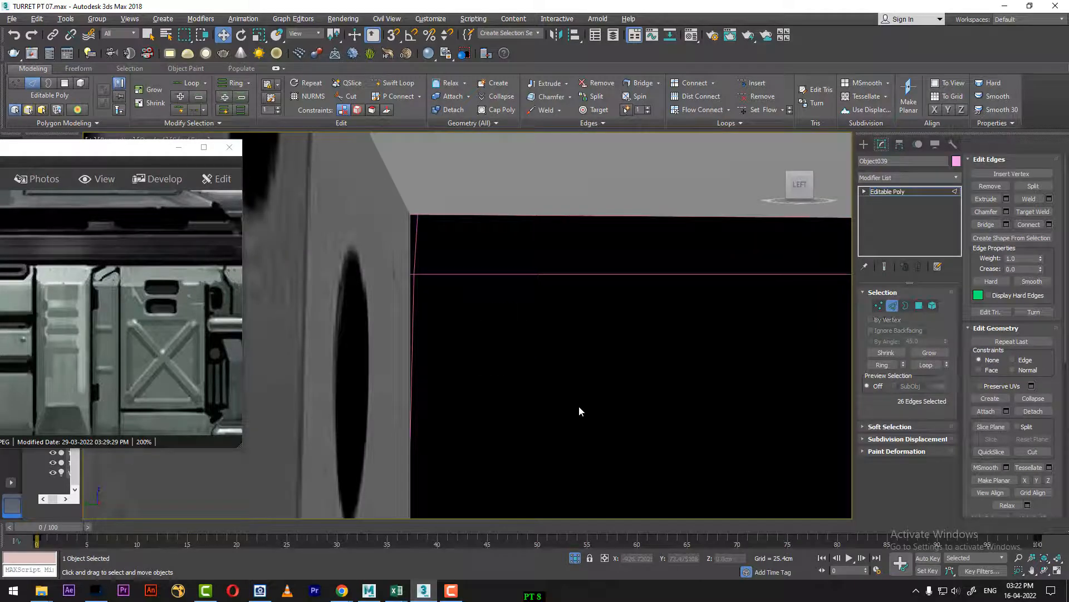
Step: Extrude the two selected vertical edge loops inward with a height of about -2.14 cm and a width of about 2.26 cm
key("z")
middle_click_drag(603, 405, 596, 360, "alt")
scroll(554, 368, "up", 5)
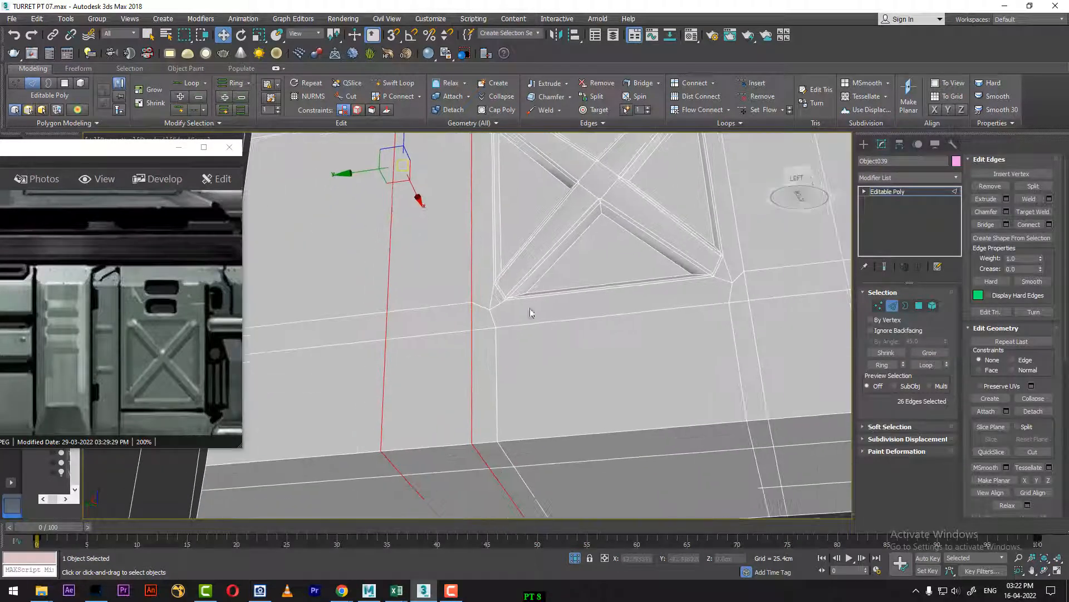
right_click(482, 321)
left_click(368, 376)
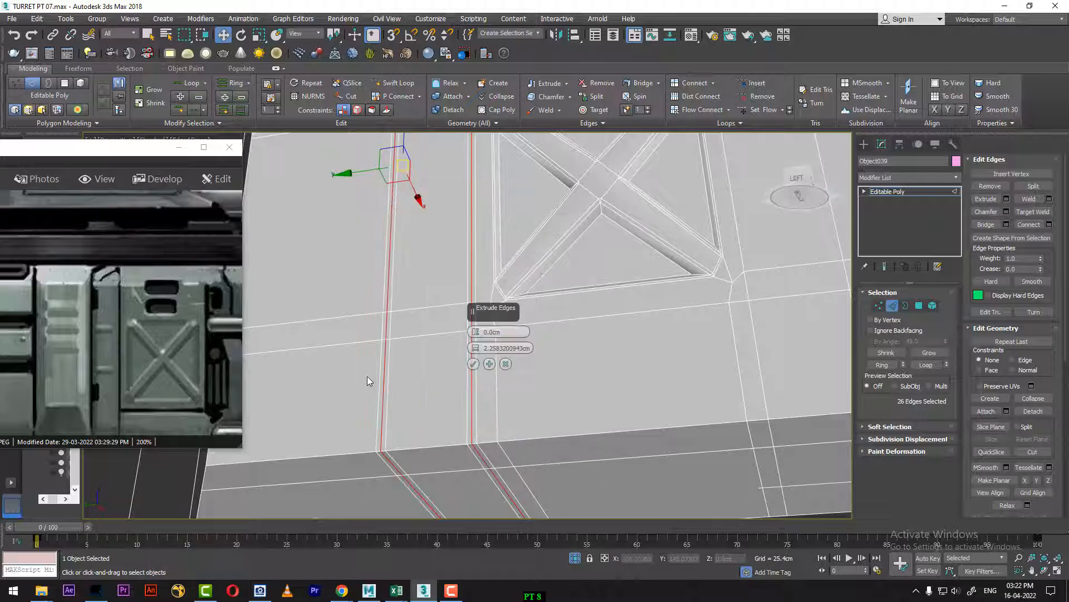
middle_click_drag(415, 401, 441, 369, "alt")
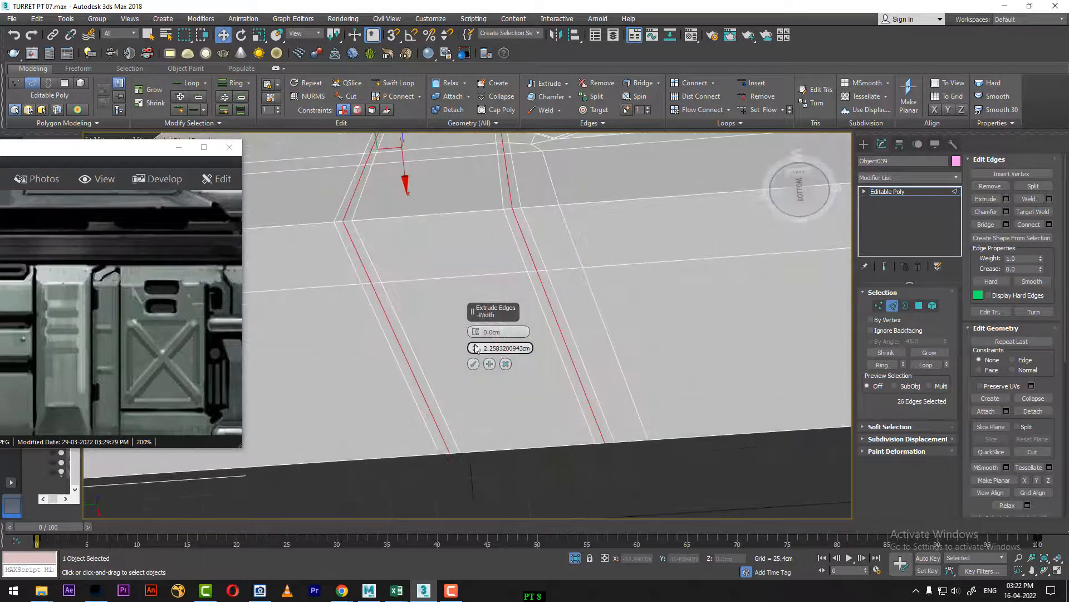
left_click_drag(476, 332, 477, 335)
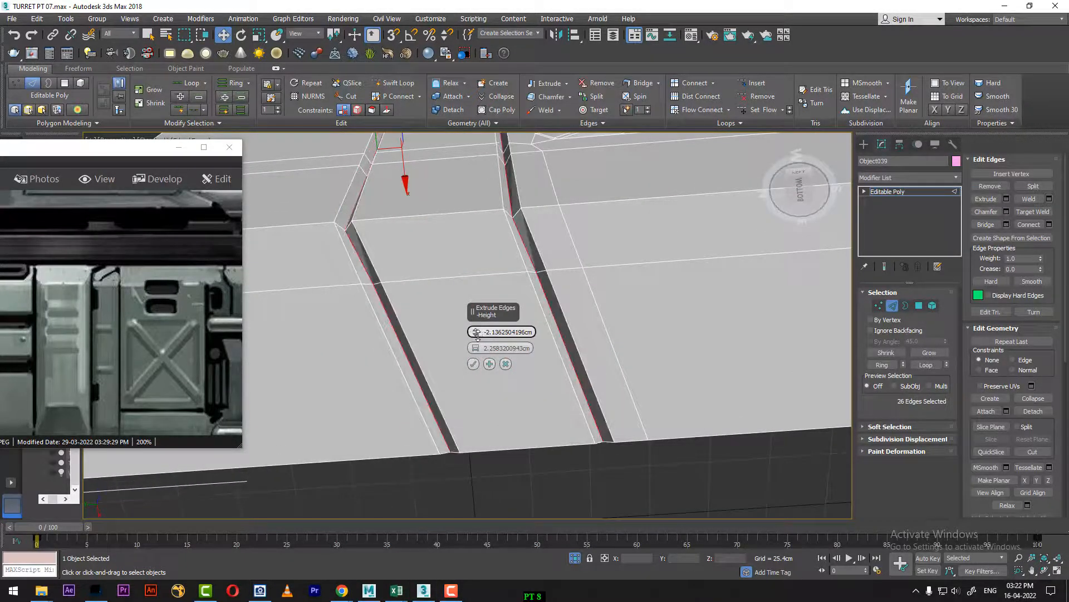
middle_click_drag(437, 374, 385, 358, "alt")
scroll(426, 401, "down", 4)
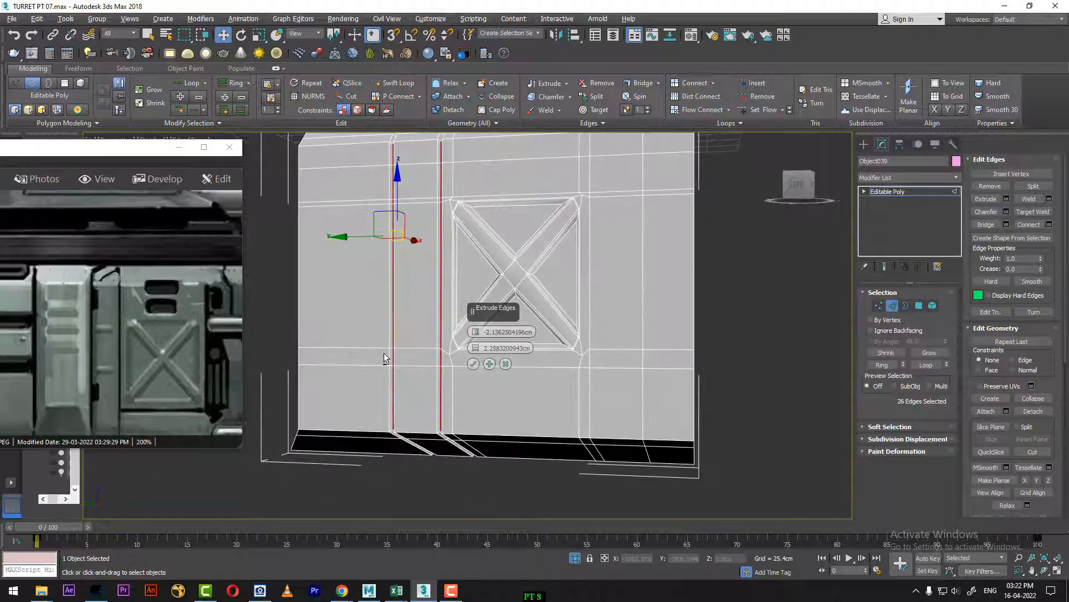
left_click(473, 364)
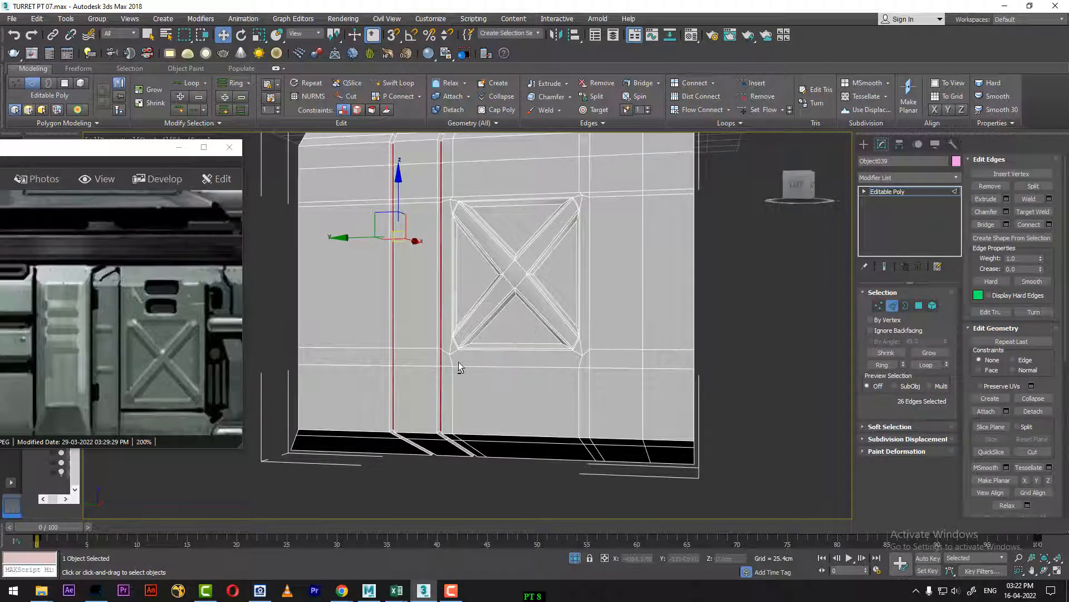
Step: Select the horizontal edge directly below the X-braced recess and check the lower panel's outline in the reference image
left_click_drag(190, 410, 149, 351)
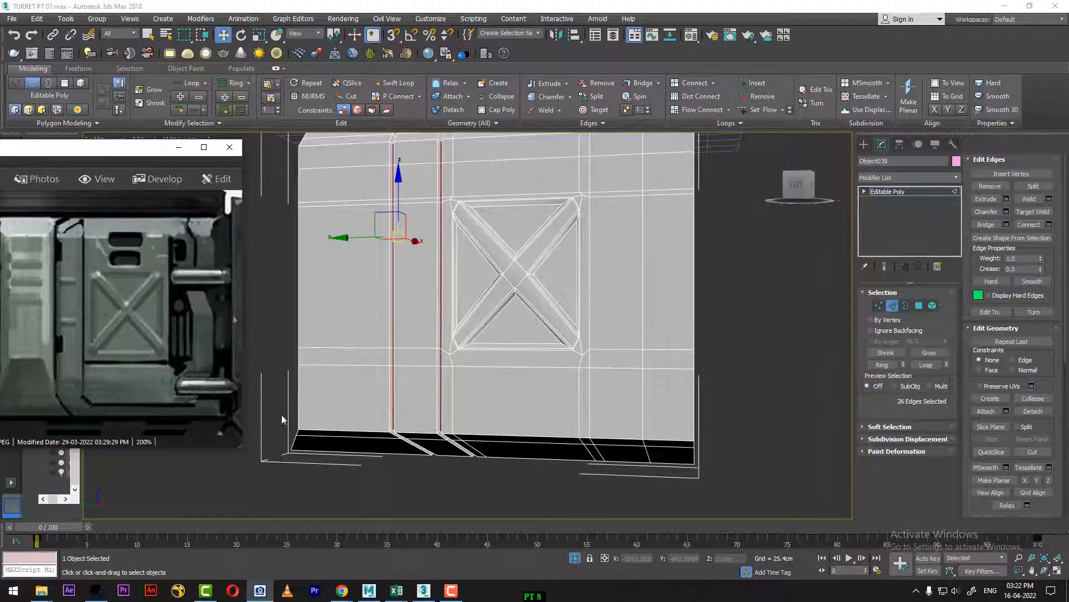
mouse_move(449, 369)
middle_mouse_down("alt")
mouse_move(497, 375)
mouse_move(480, 339)
mouse_move(492, 357)
mouse_move(464, 369)
middle_mouse_up("alt")
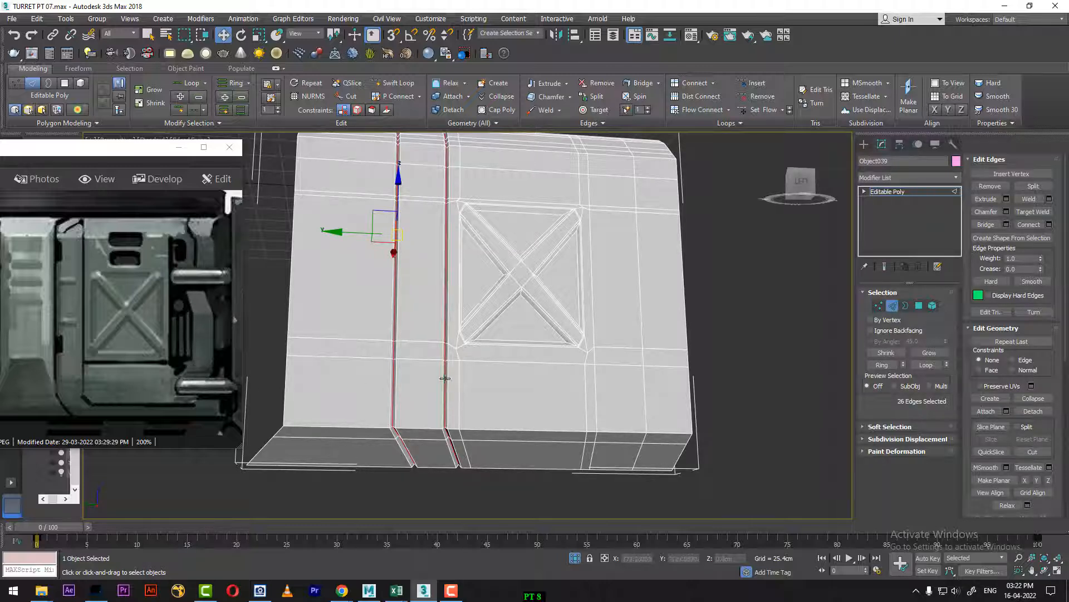
left_click(480, 361)
scroll(479, 356, "up", 5)
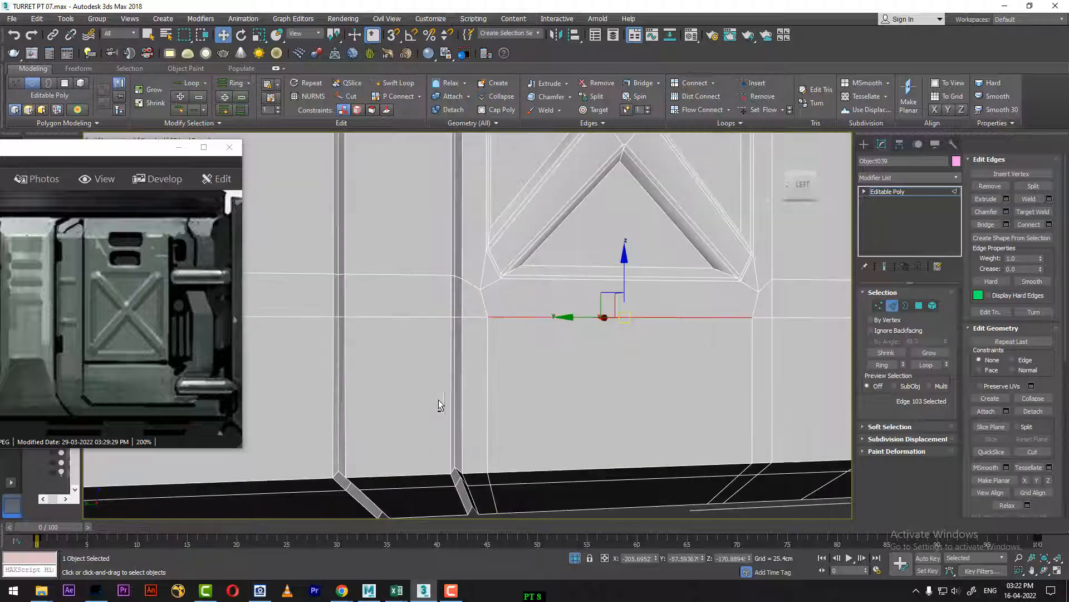
middle_click_drag(529, 403, 530, 372, "alt")
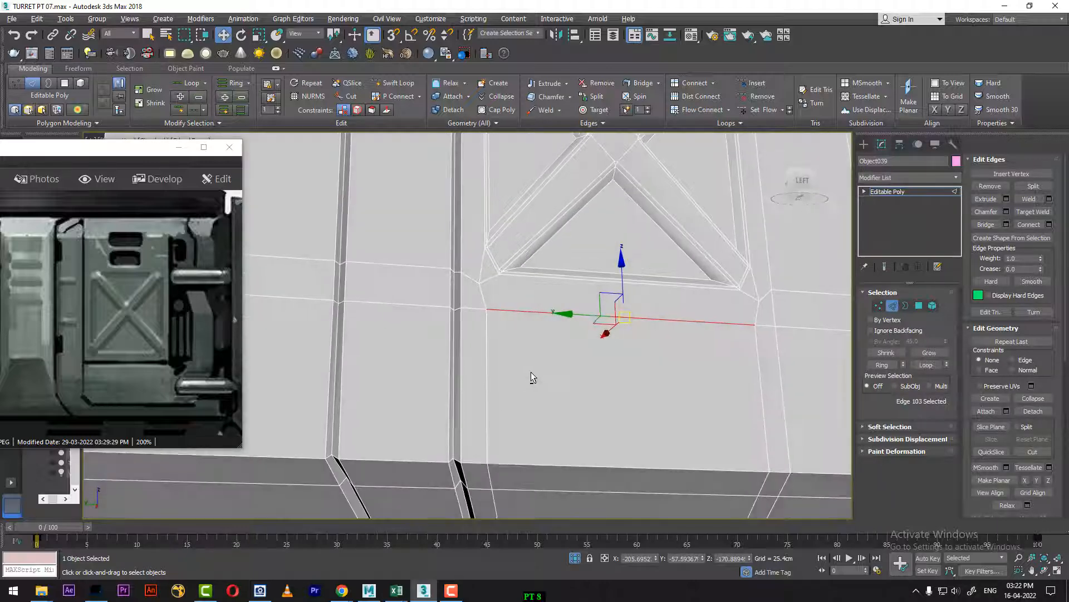
left_click_drag(183, 380, 183, 323)
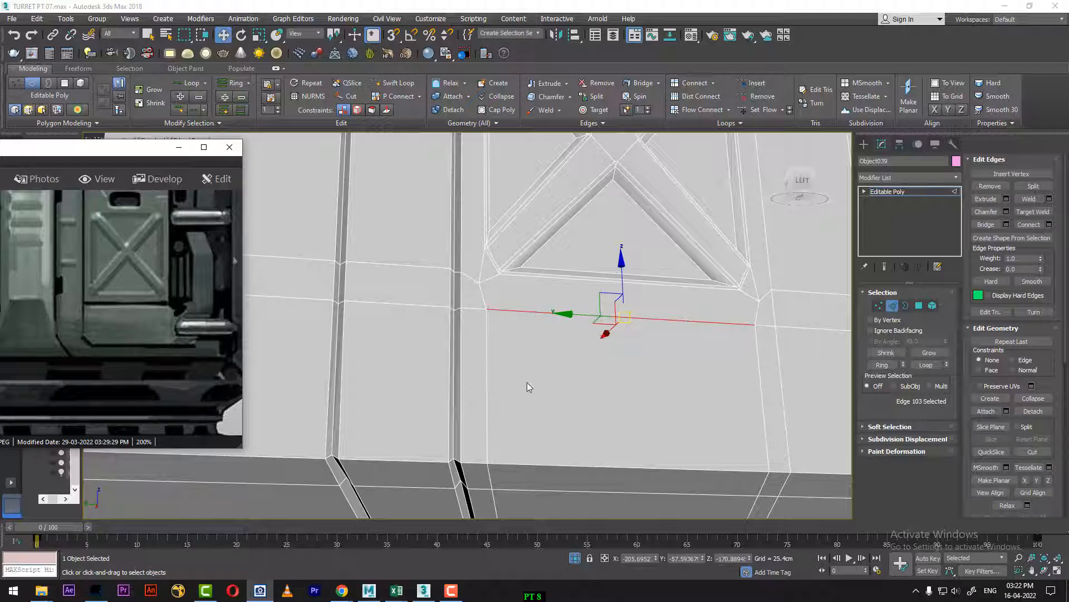
Step: Connect the groove's corner vertex at the bottom bend to the neighbouring vertex on the slanted face with a diagonal edge
middle_click_drag(527, 382, 502, 360, "alt")
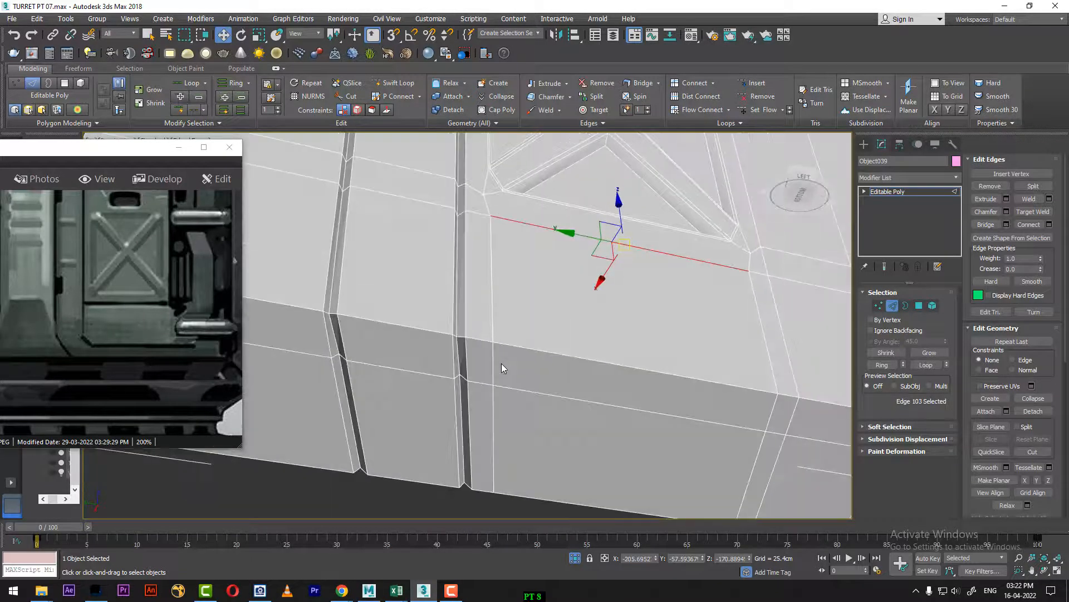
scroll(501, 365, "up", 2)
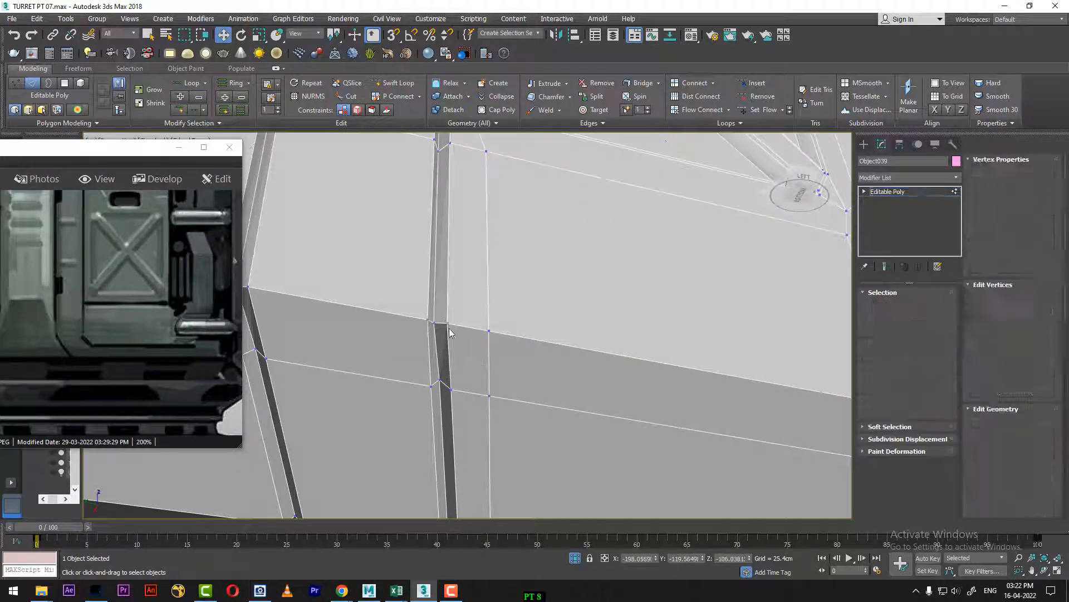
key("1")
left_click(448, 325)
left_click(489, 395, "ctrl")
right_click(519, 391)
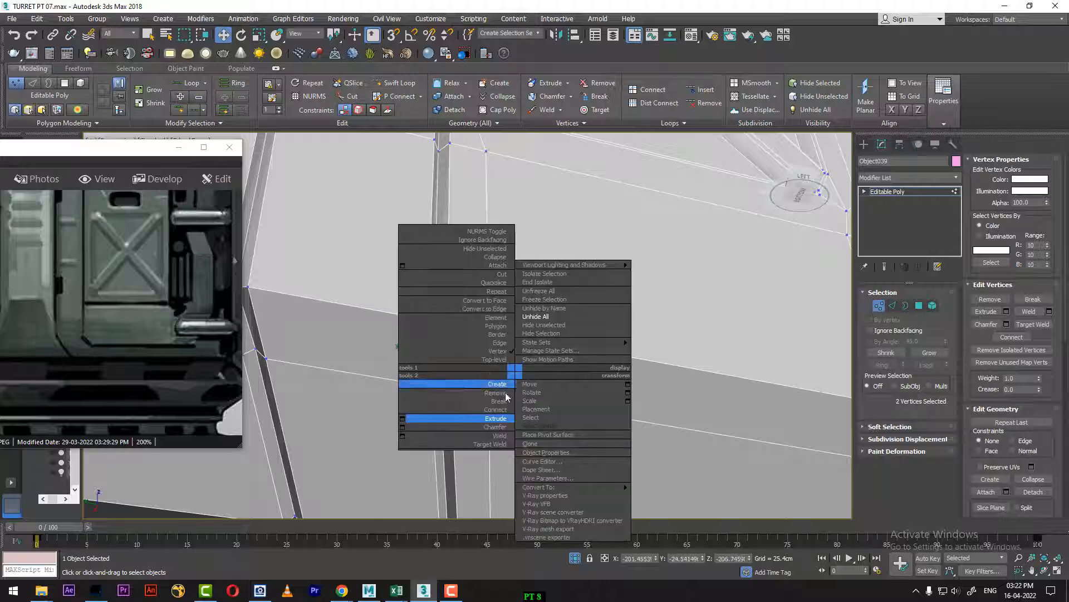
left_click(501, 410)
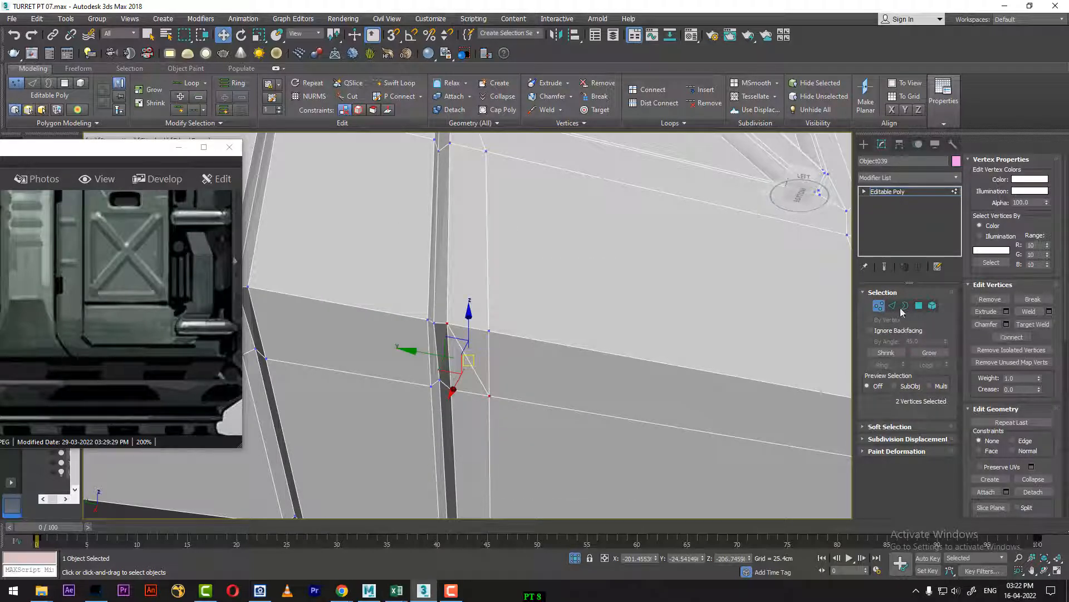
Step: Select the new diagonal edge, the horizontal edge below the recess and the adjoining horizontal segments on the slanted bottom face
key("2")
left_click(514, 400, "ctrl")
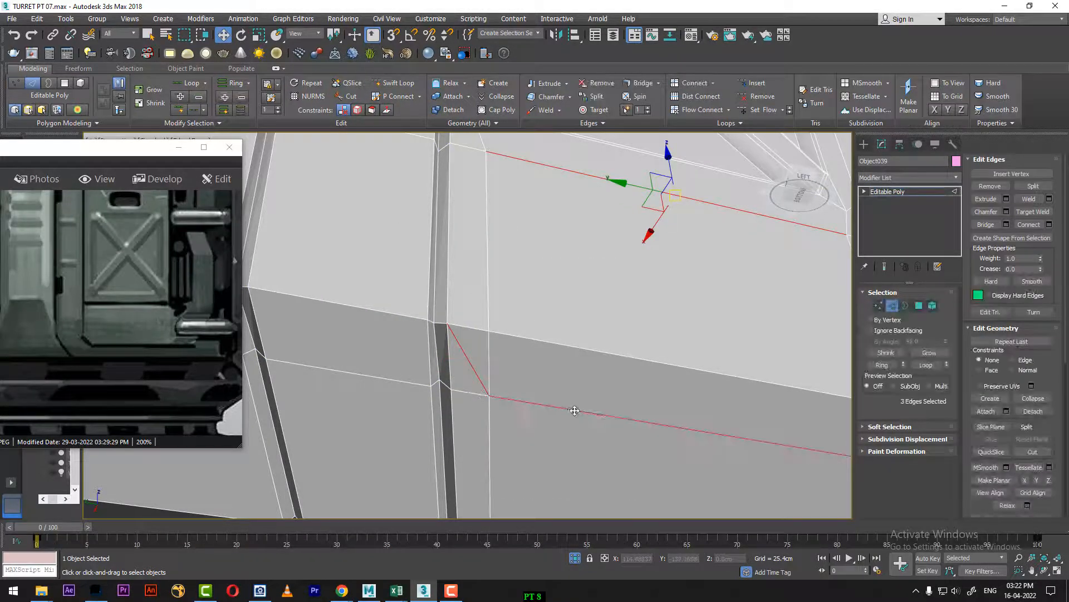
middle_click_drag(573, 411, 593, 409, "alt")
middle_click_drag(697, 422, 694, 421, "alt")
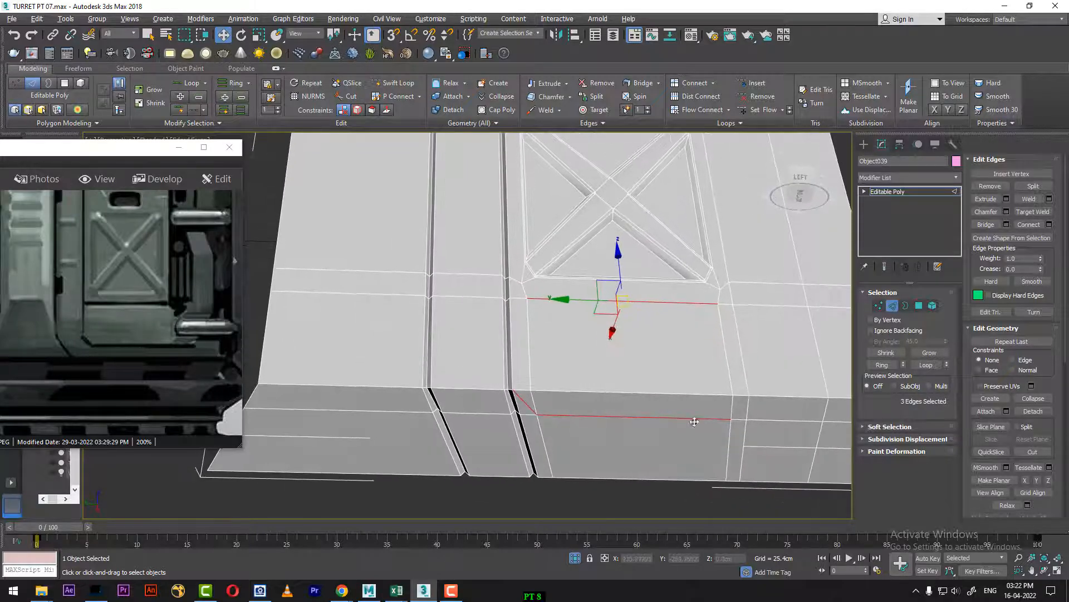
left_click(737, 422, "ctrl")
Step: Unhide all objects, show the Left view against the reference at frame 83, and add the lower seam's next outward horizontal segment to the selection
middle_click_drag(766, 417, 687, 419, "alt")
scroll(687, 419, "down", 5)
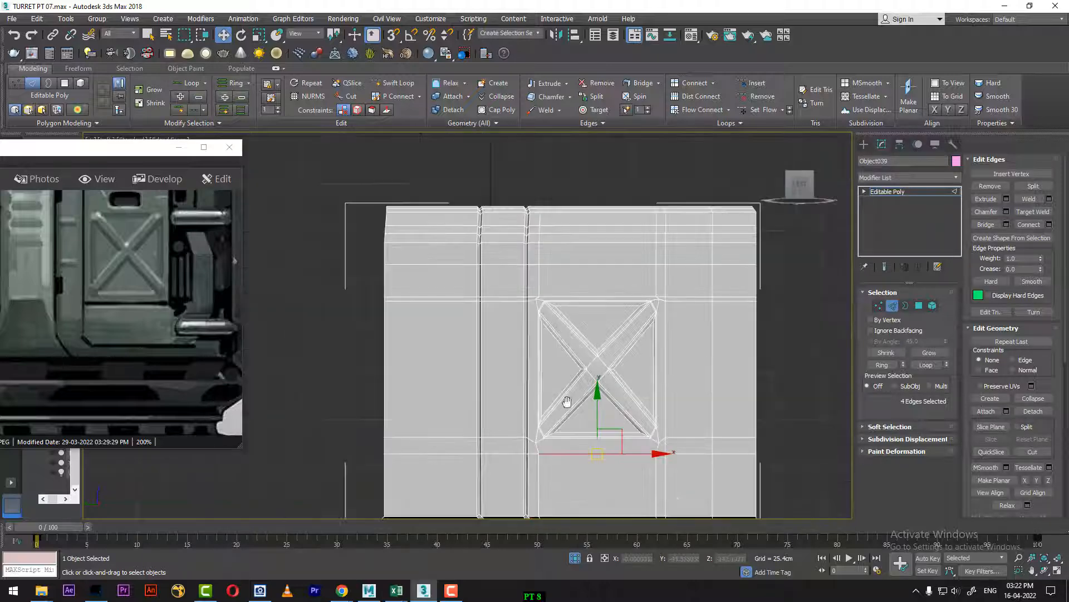
middle_click_drag(452, 481, 452, 421)
right_click(474, 407)
left_click(501, 352)
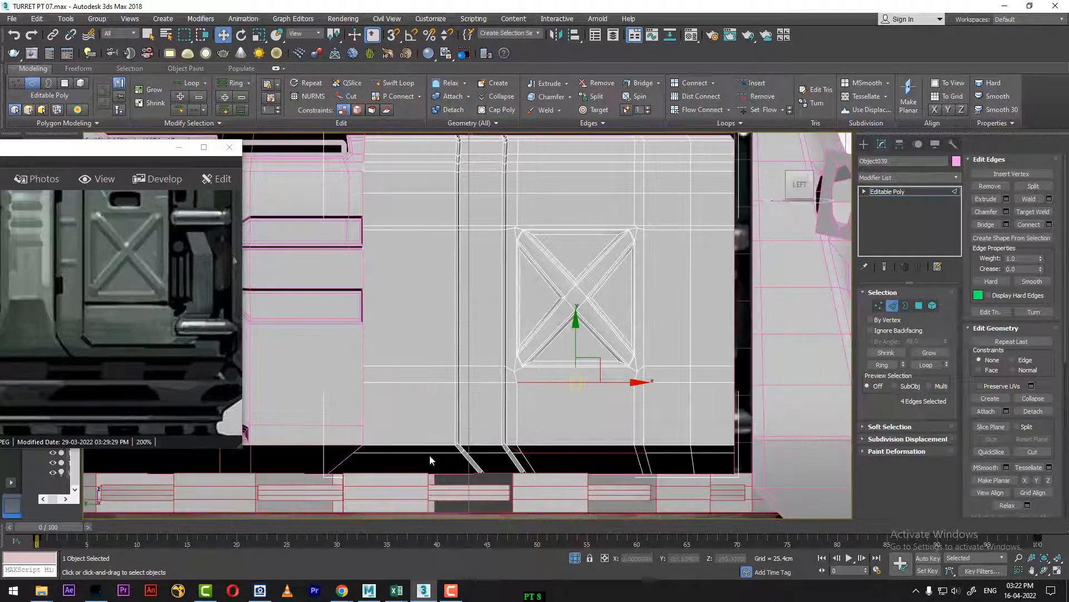
left_click_drag(34, 527, 827, 488)
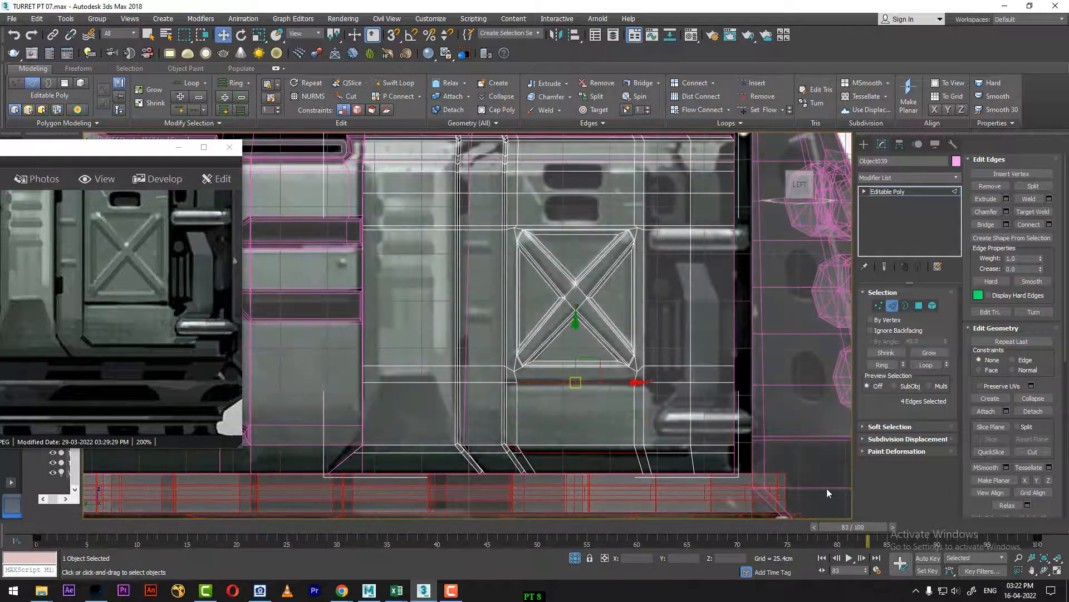
scroll(637, 387, "up", 2)
middle_click_drag(637, 386, 624, 320)
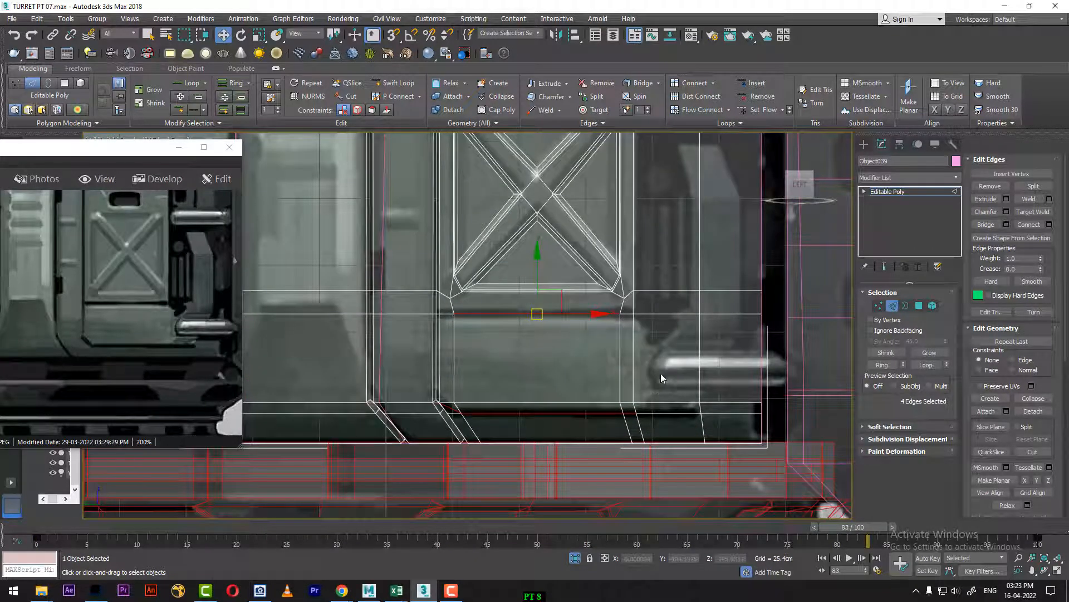
scroll(660, 373, "up", 2)
middle_click_drag(661, 373, 651, 306)
left_click(663, 350, "ctrl")
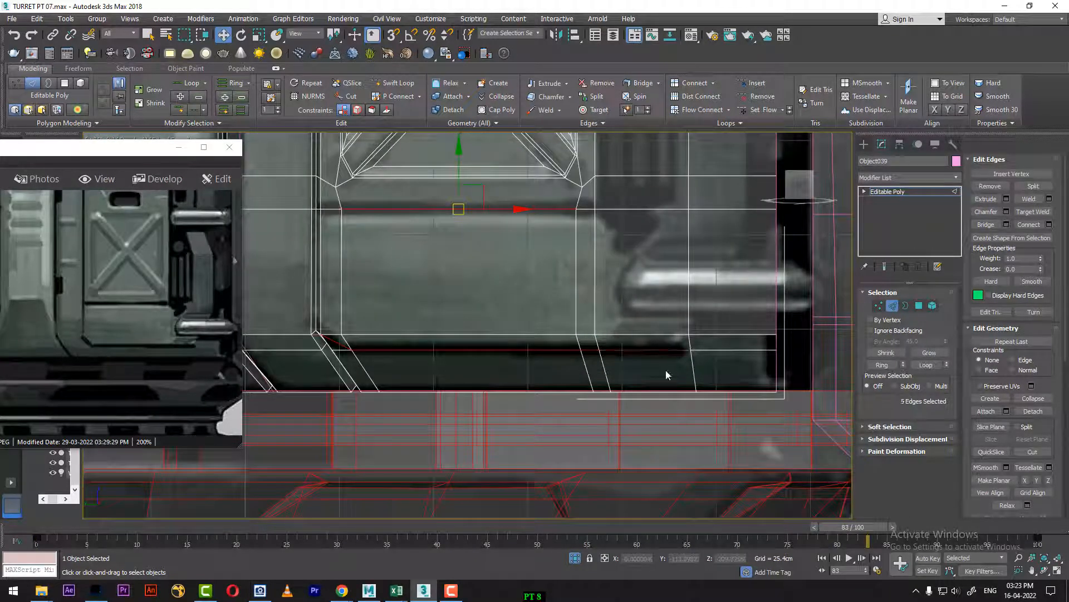
Step: Add the short horizontal segments at both ends of the edge below the recess to the selection
middle_click_drag(587, 353, 635, 368)
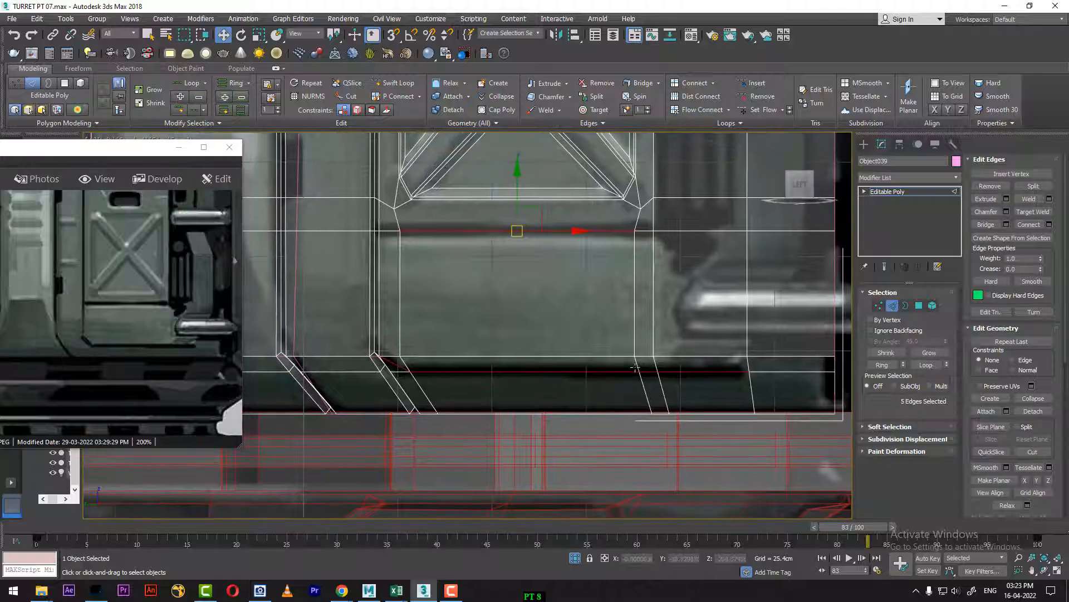
left_click(390, 231, "ctrl")
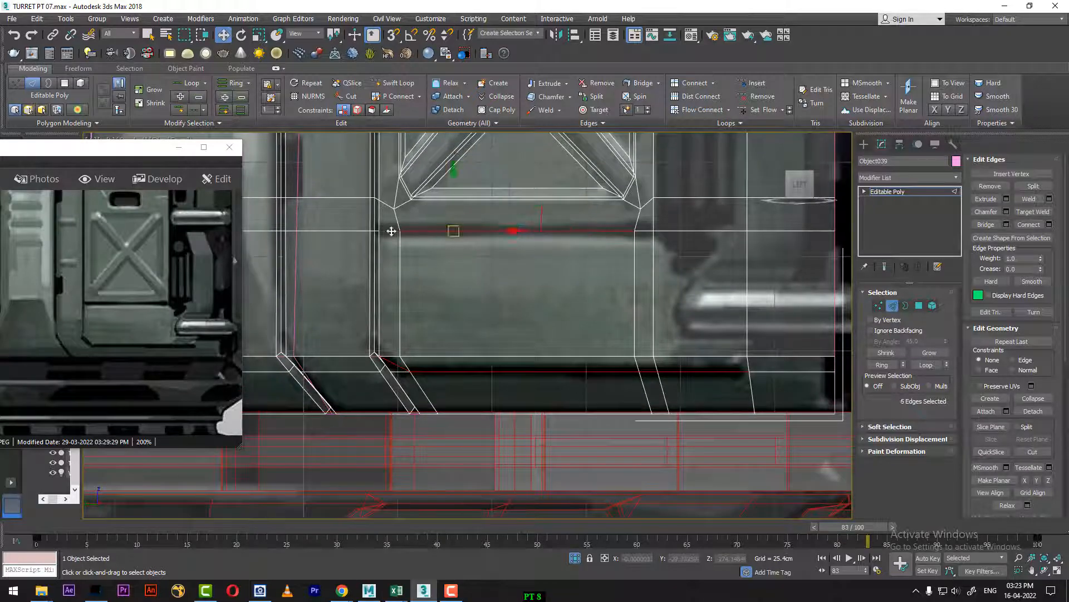
left_click(648, 233, "ctrl")
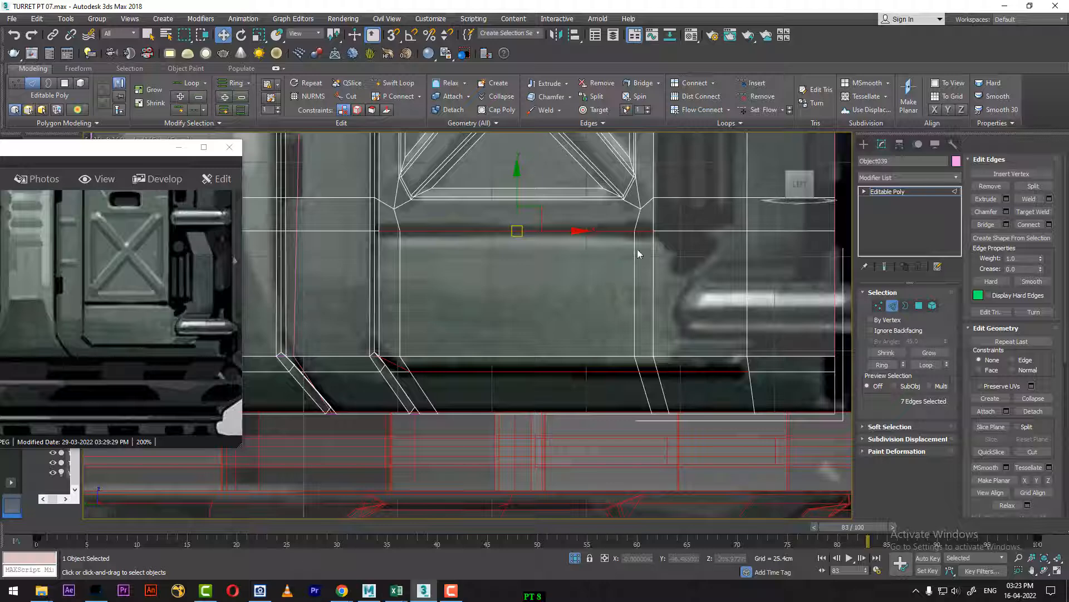
Step: Isolate the side panel and return the timeline to frame 0 to check the selected seam edges in shaded view
middle_click_drag(677, 271, 583, 362, "alt")
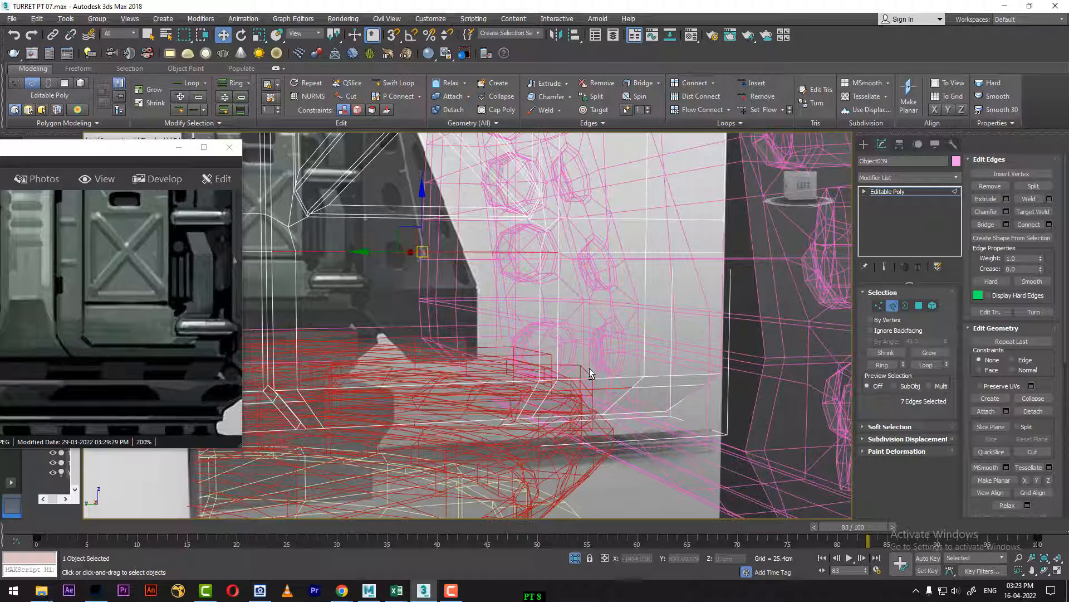
key("alt+q")
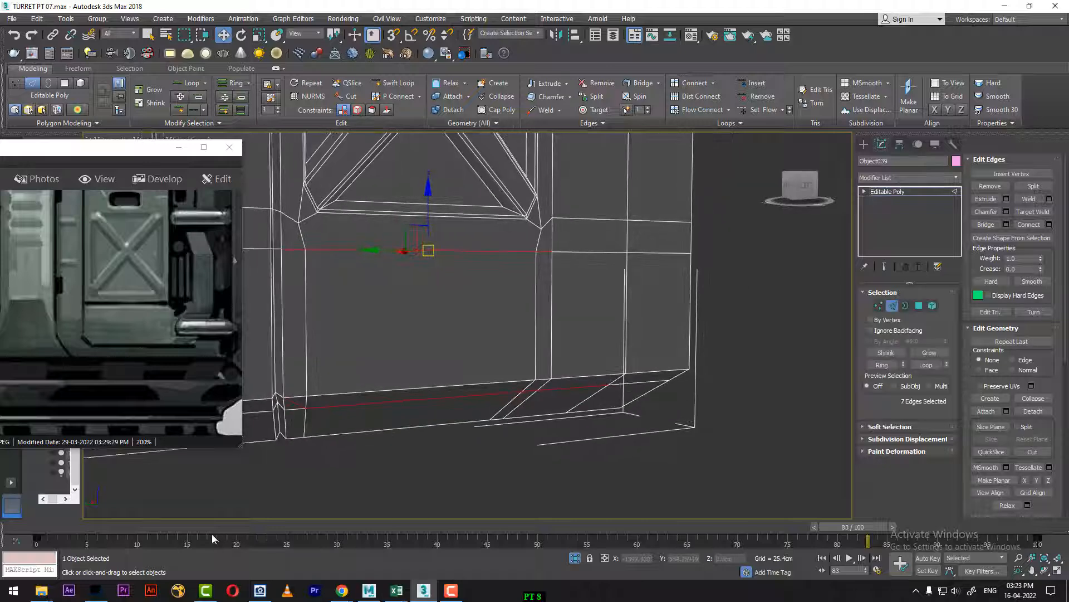
left_click_drag(211, 534, 38, 530)
right_click(589, 269)
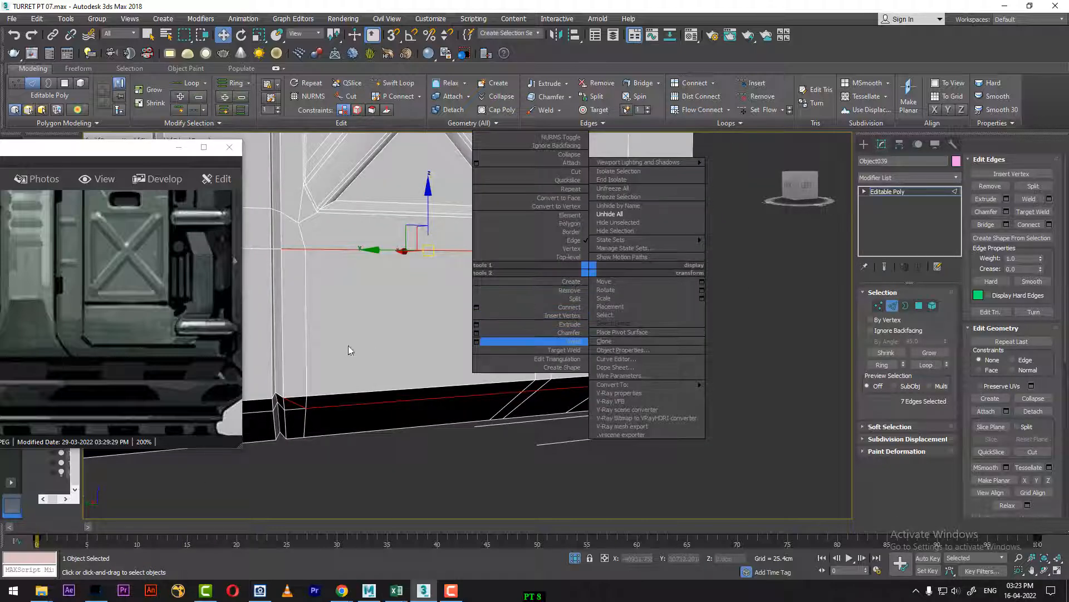
middle_click_drag(325, 335, 335, 352, "alt")
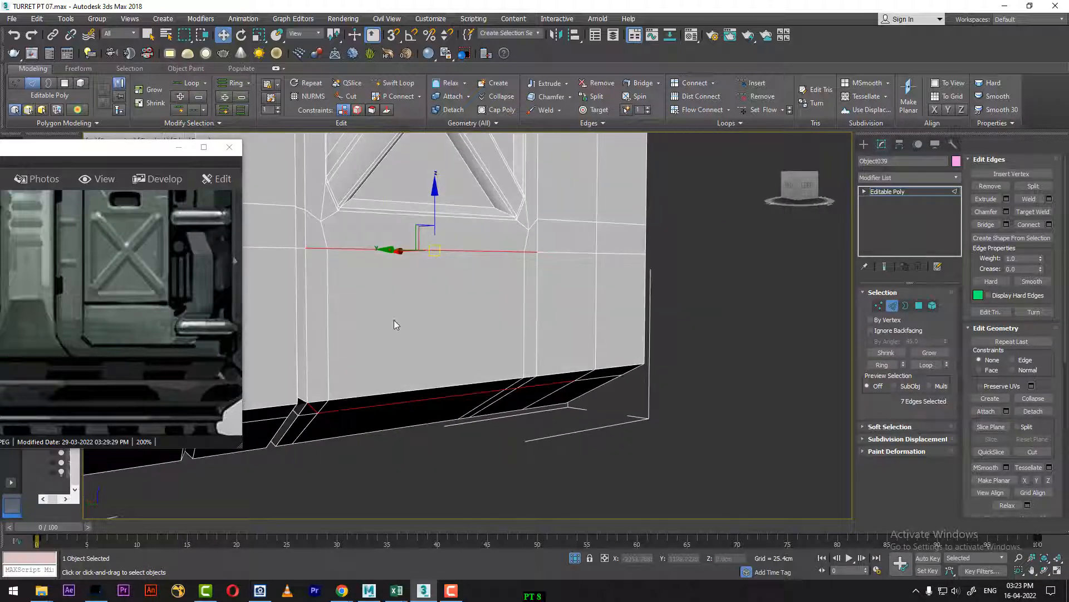
right_click(408, 304)
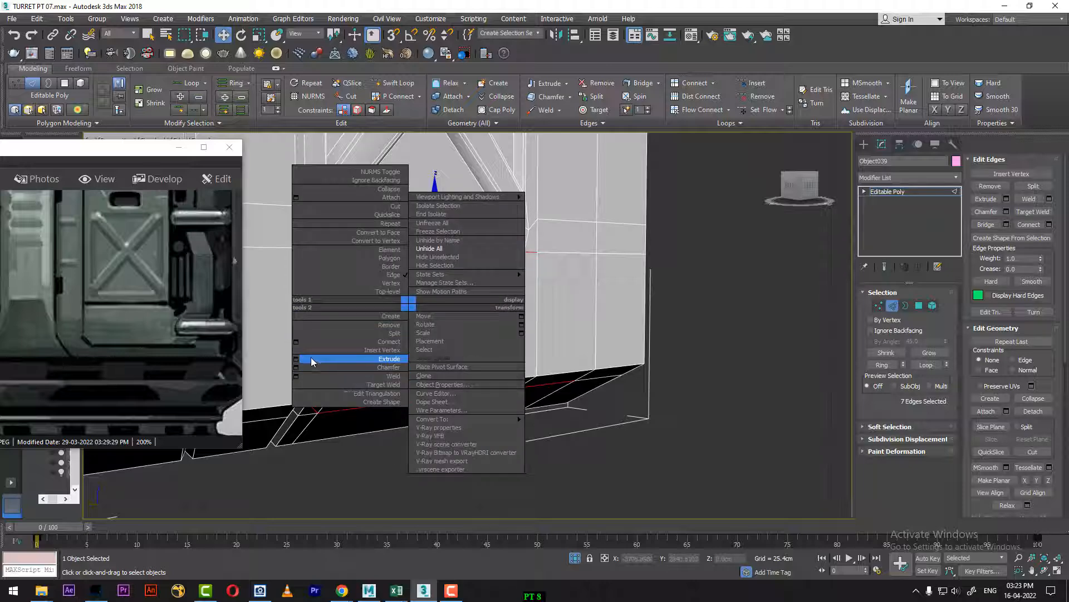
left_click(296, 359)
middle_click_drag(393, 311, 381, 370, "alt")
scroll(342, 299, "up", 4)
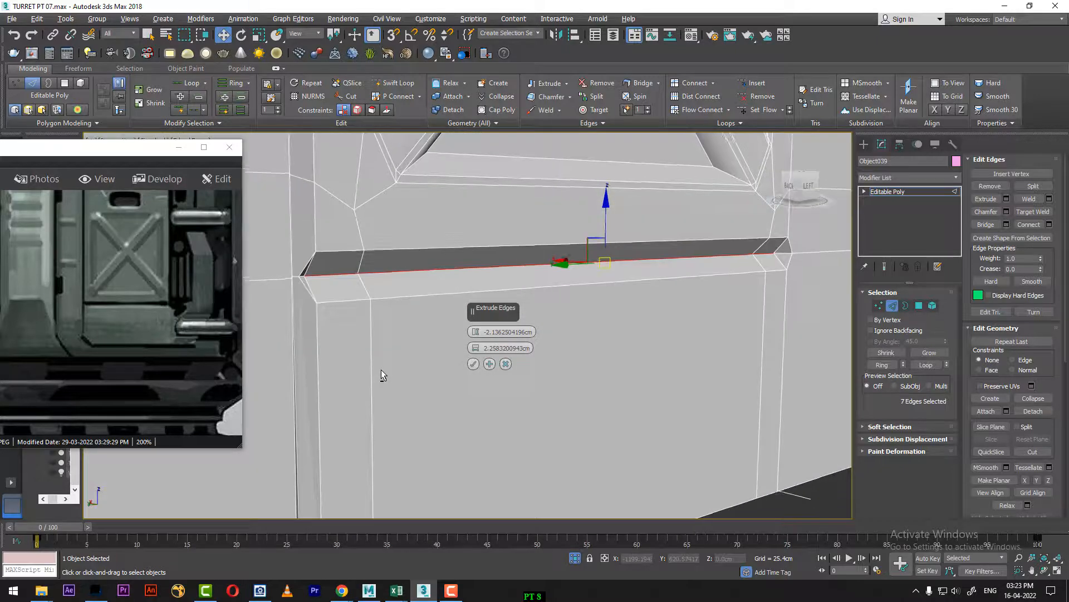
left_click(506, 364)
right_click(382, 281)
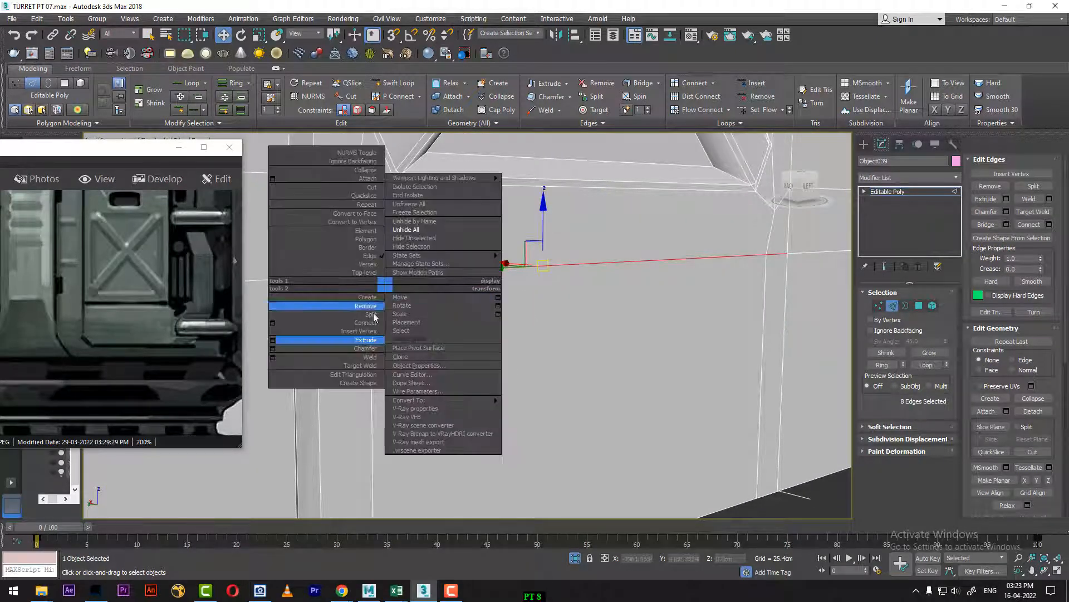
left_click(270, 339)
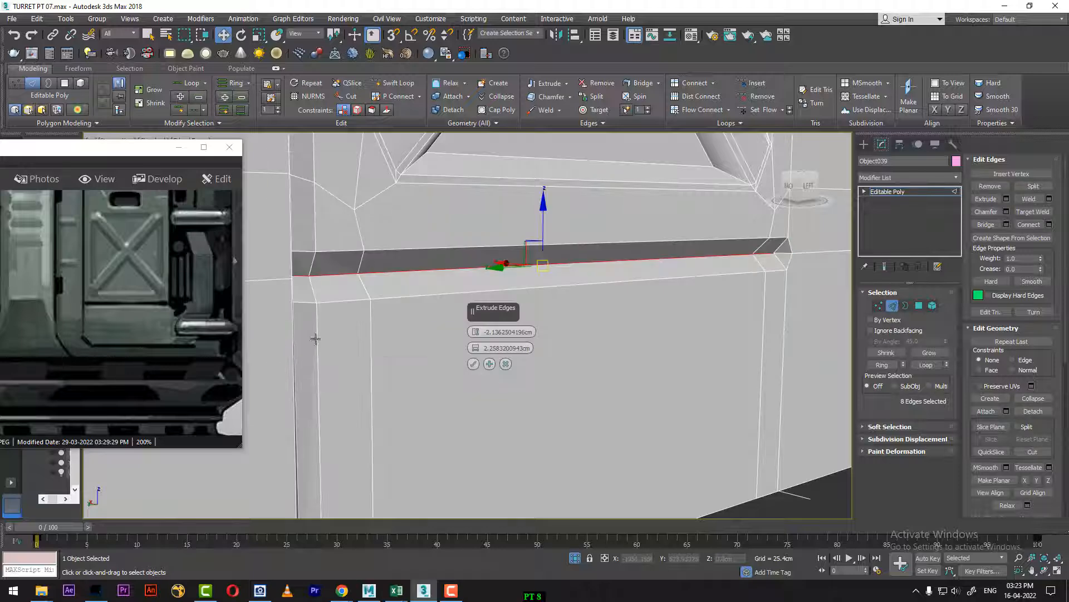
middle_click_drag(394, 365, 430, 369)
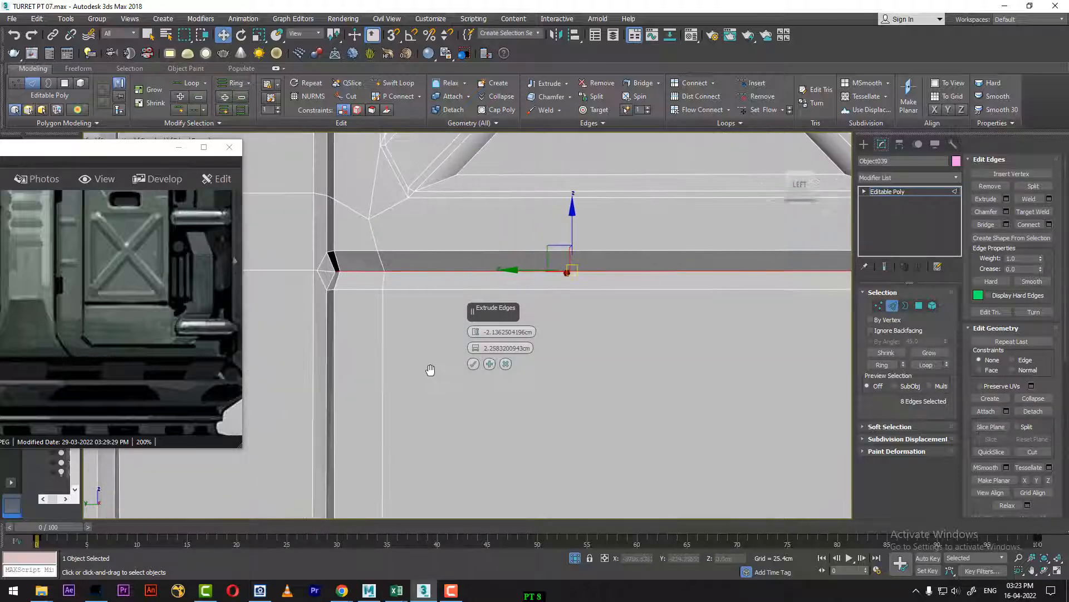
middle_click_drag(503, 412, 427, 346, "alt")
left_click(506, 364)
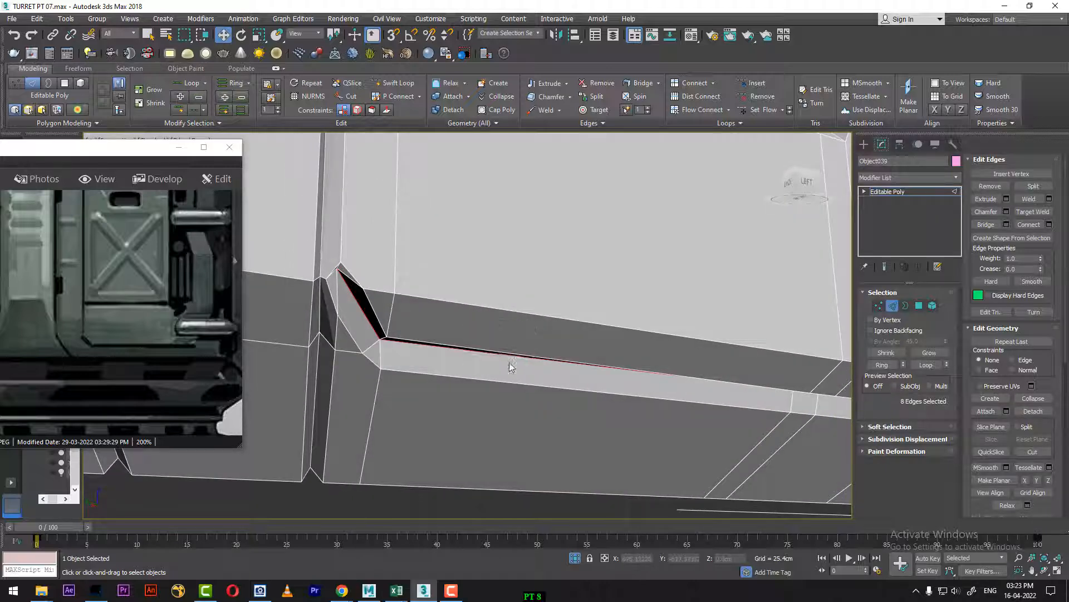
Step: Add the short edge at the lower bend's corner and extrude the nine seam edges about -2.136 cm with a reduced width, then leave edge editing
middle_click_drag(509, 365, 375, 311, "alt")
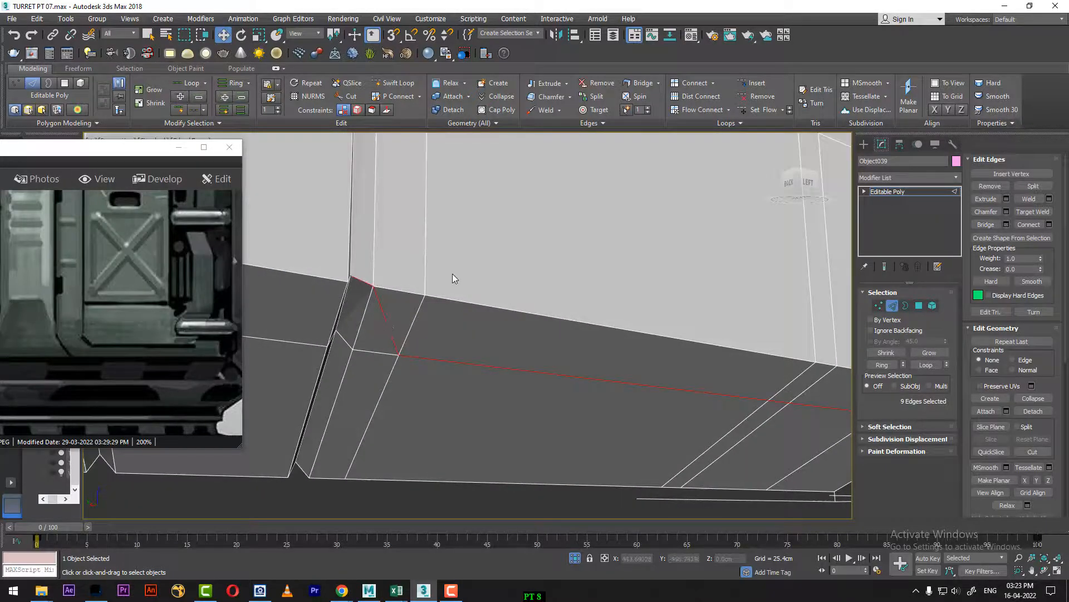
right_click(453, 278)
left_click(350, 331)
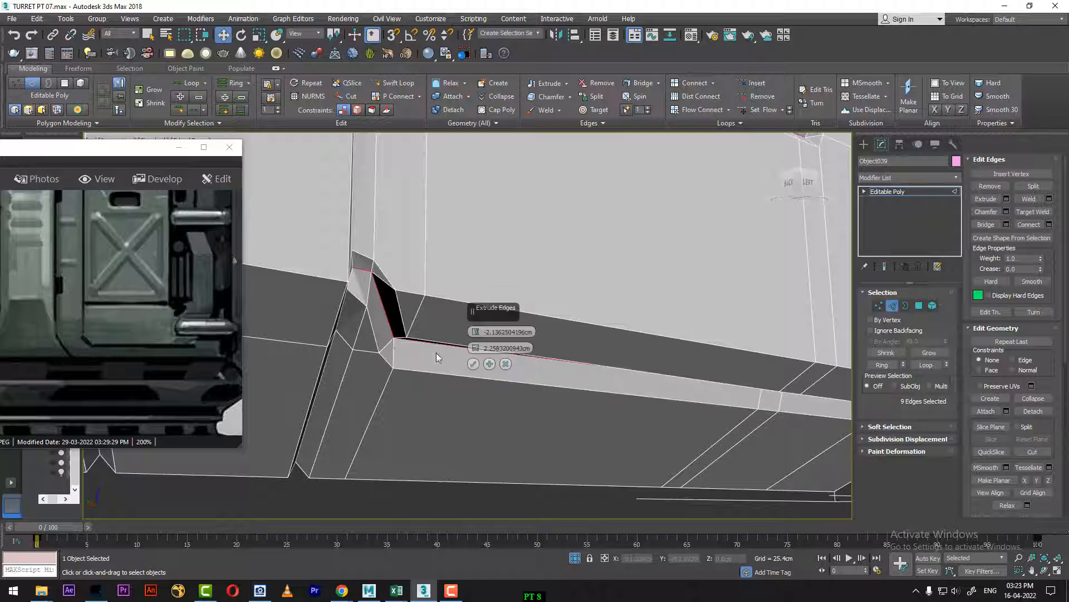
mouse_move(376, 390)
middle_mouse_down("alt")
mouse_move(335, 391)
mouse_move(363, 379)
middle_mouse_up("alt")
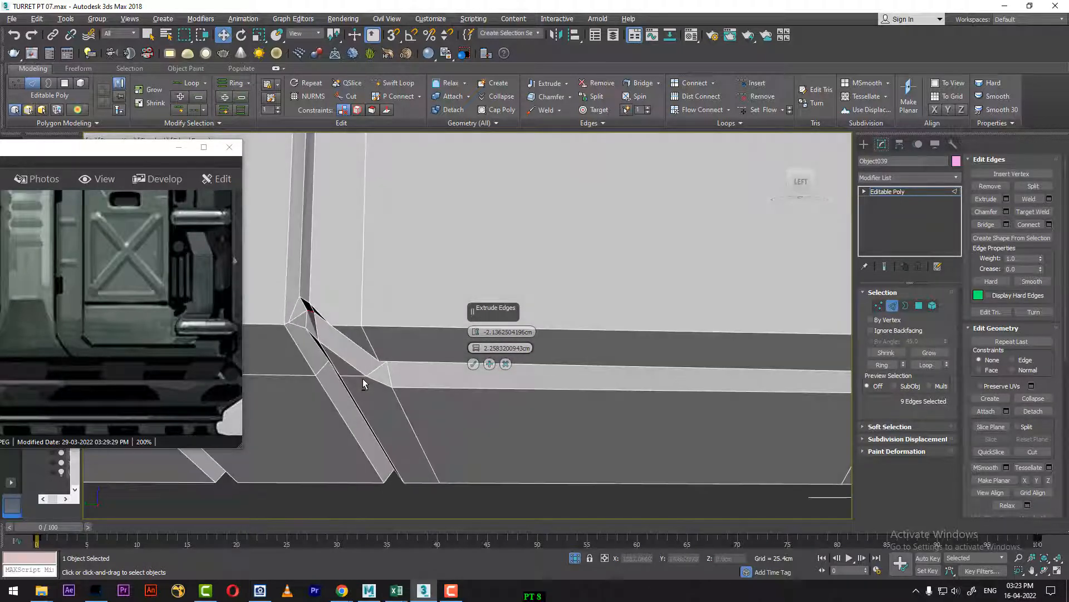
left_click_drag(477, 352, 477, 359)
scroll(412, 360, "down", 5)
mouse_move(411, 359)
middle_mouse_down("alt")
mouse_move(405, 382)
mouse_move(398, 371)
middle_mouse_up("alt")
left_click(473, 364)
scroll(524, 341, "down", 6)
scroll(535, 260, "up", 3)
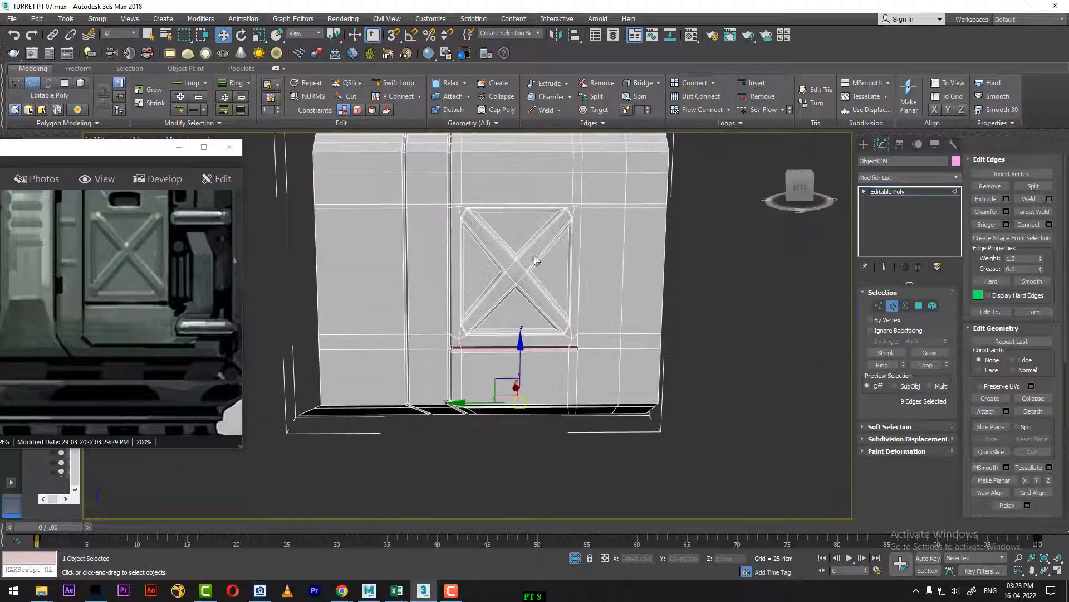
right_click(534, 260)
left_click(490, 245)
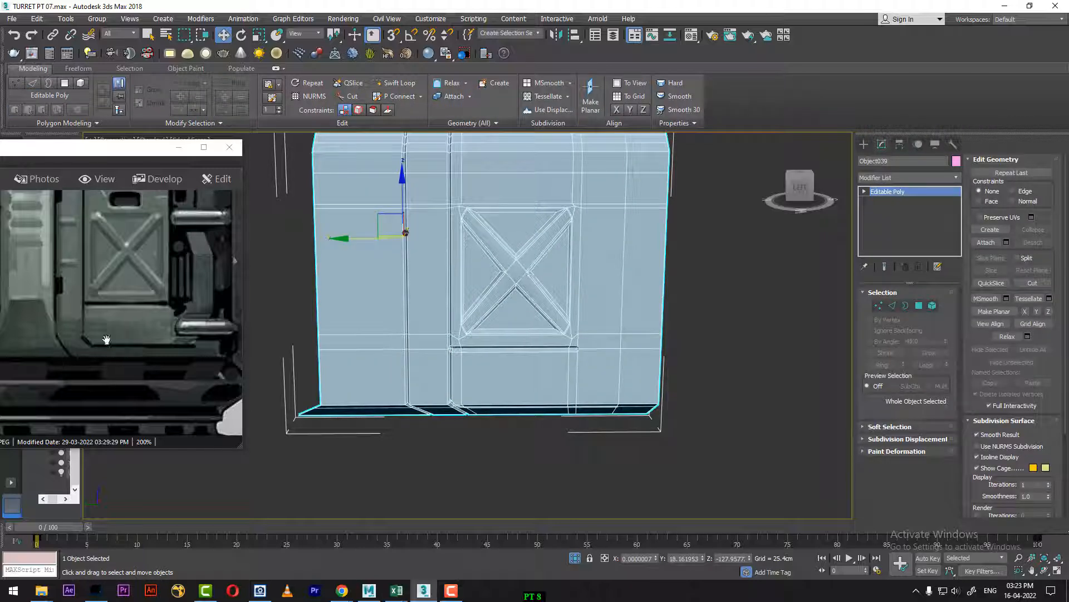
Step: Select the five stacked polygons in the panel's outer strip beside the vertical groove, from the upper bend down, excluding the lowest one
left_click_drag(107, 339, 168, 323)
scroll(574, 362, "up", 3)
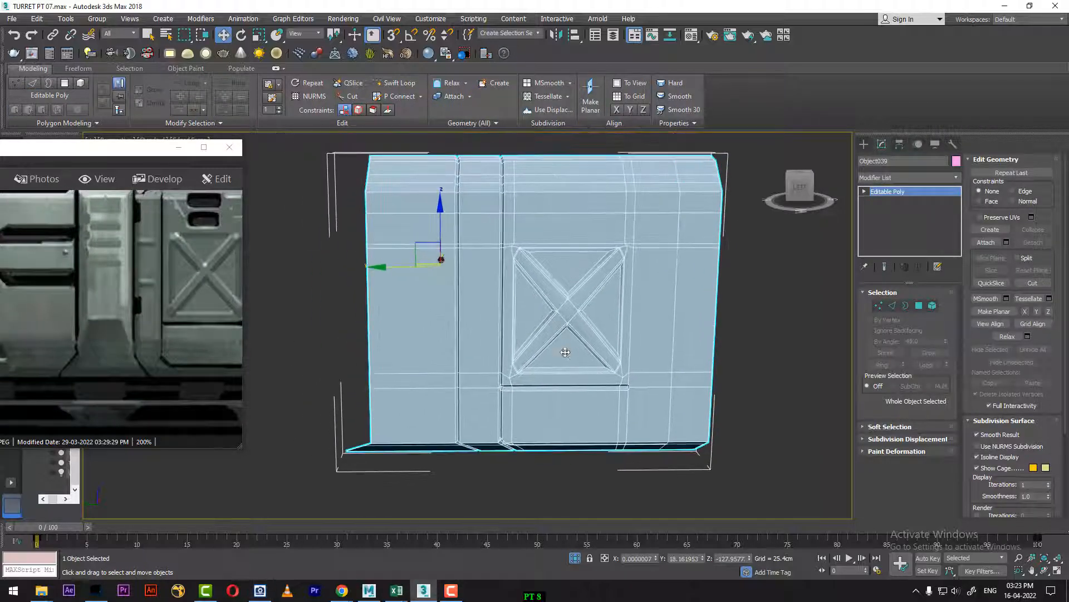
mouse_move(565, 352)
middle_mouse_down("alt")
mouse_move(547, 346)
mouse_move(558, 349)
middle_mouse_up("alt")
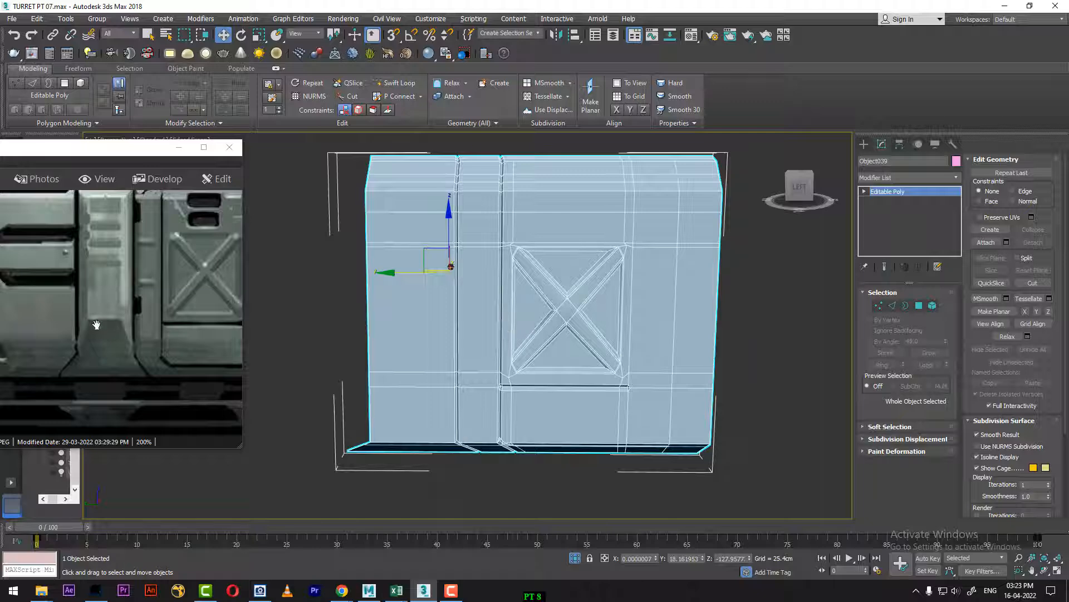
left_click_drag(115, 302, 84, 328)
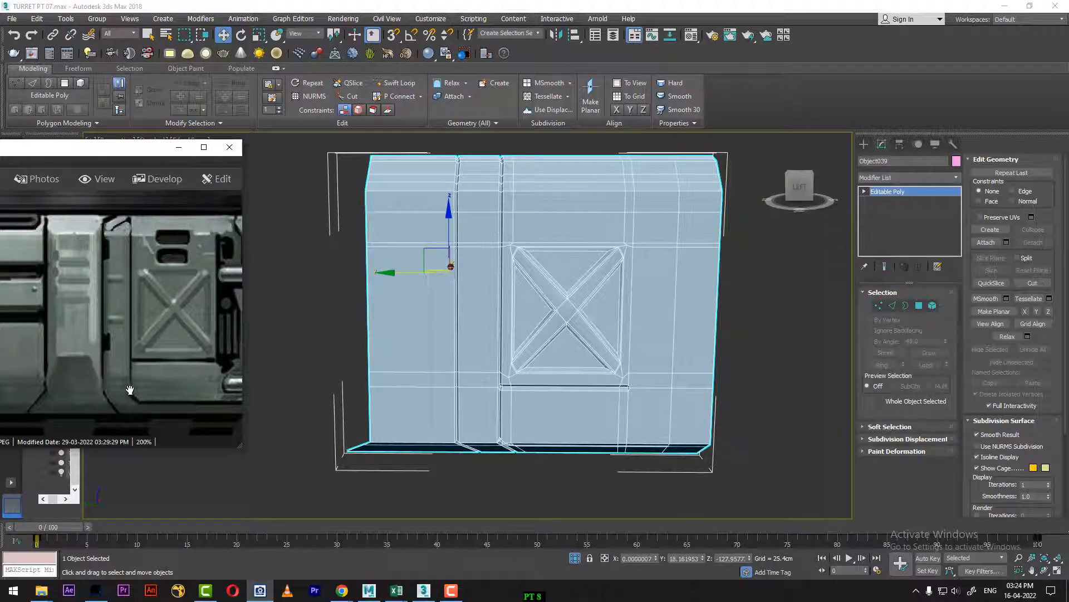
left_click_drag(145, 292, 162, 337)
left_click(920, 305)
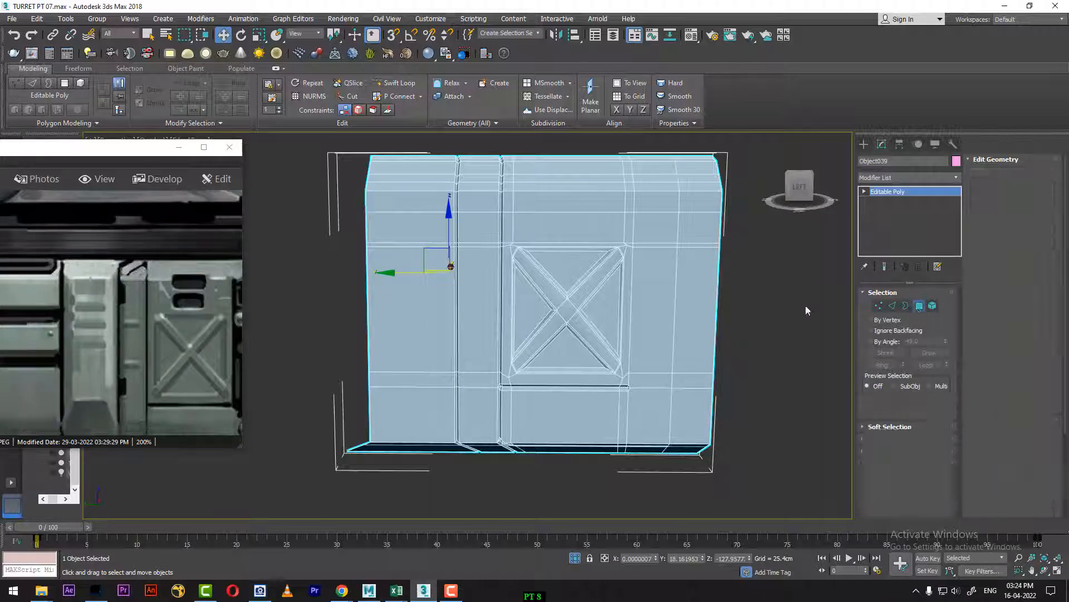
left_click(407, 204)
left_click(405, 229, "ctrl")
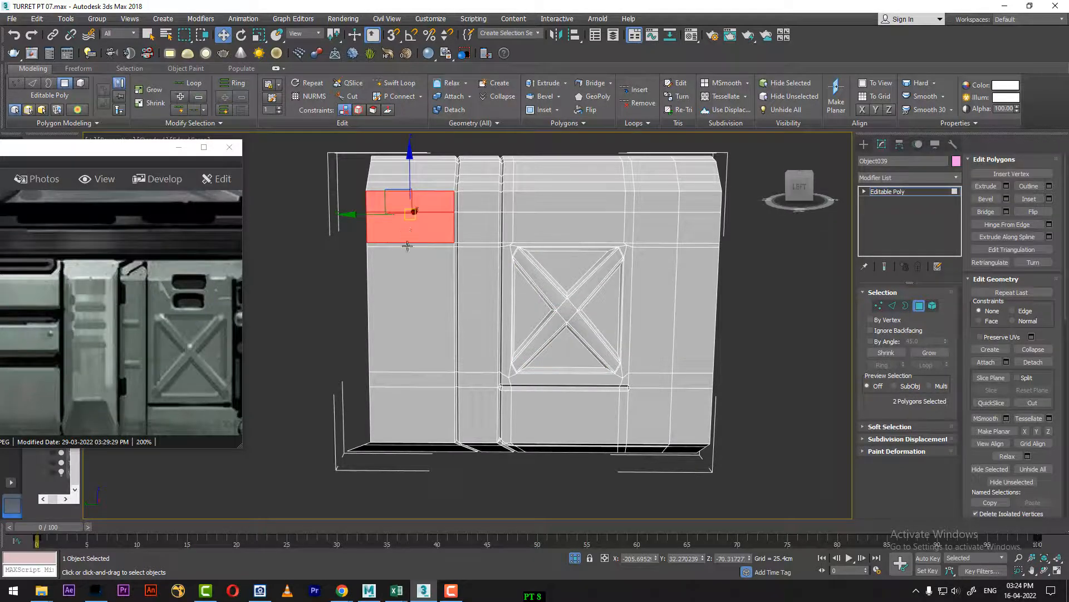
left_click(403, 291, "ctrl")
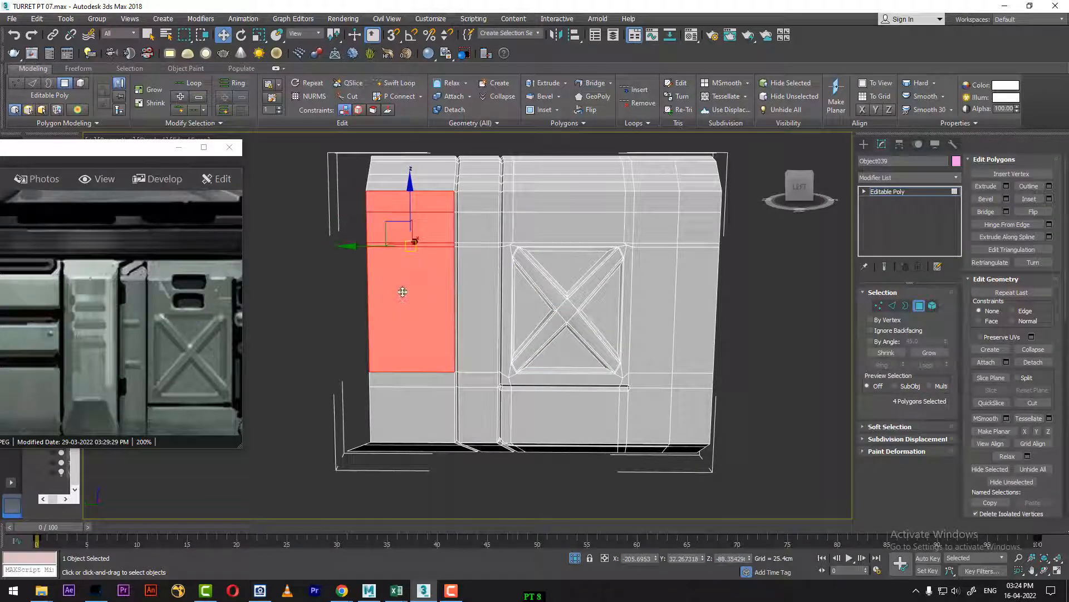
left_click(421, 381, "ctrl")
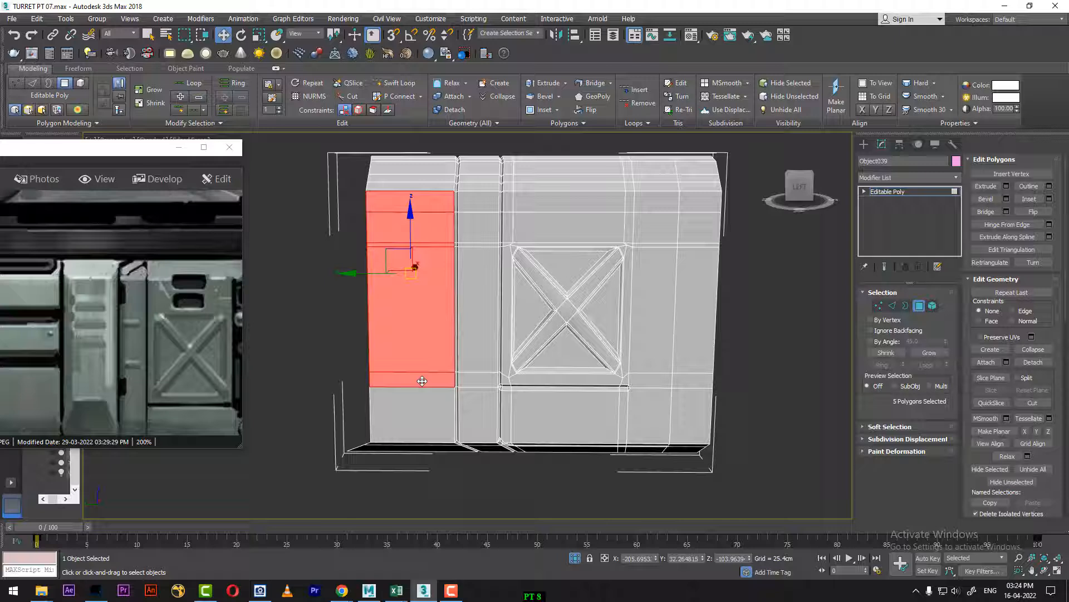
left_click(415, 413, "ctrl")
left_click_drag(130, 398, 130, 327)
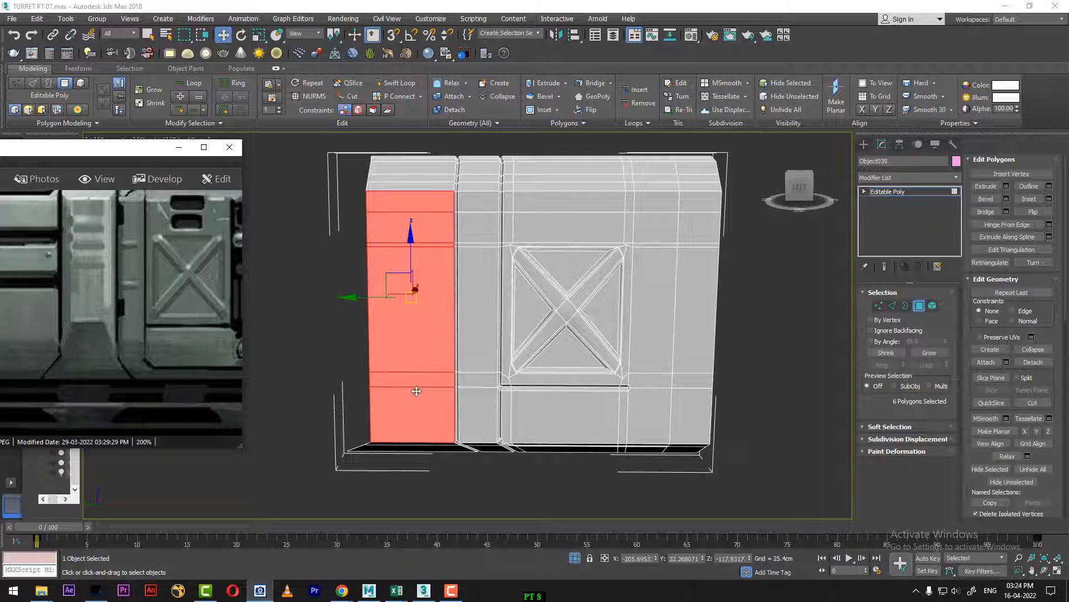
left_click(421, 414, "alt")
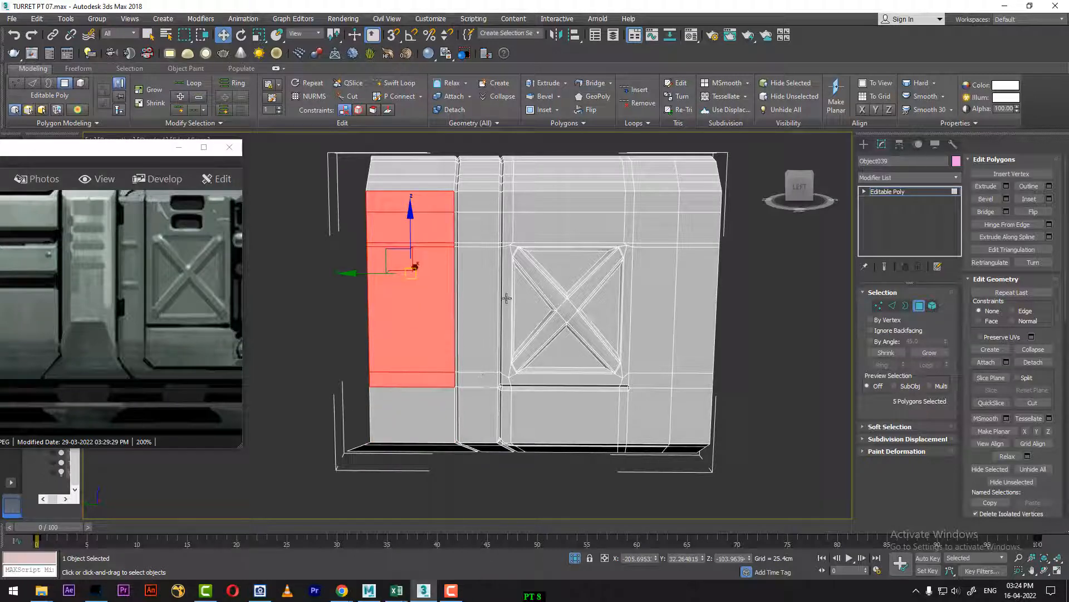
Step: Browse the reference images in ACDSee Quick View and examine the turret's body in the combined side and front view sheet
left_click_drag(105, 274, 115, 361)
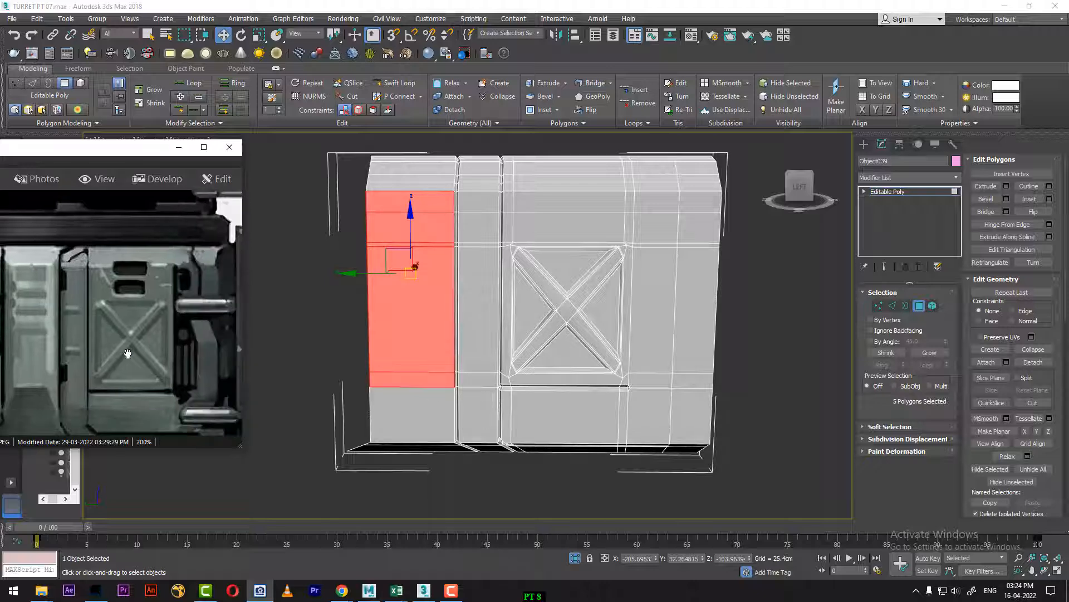
scroll(125, 358, "down", 4)
scroll(142, 356, "down", 3)
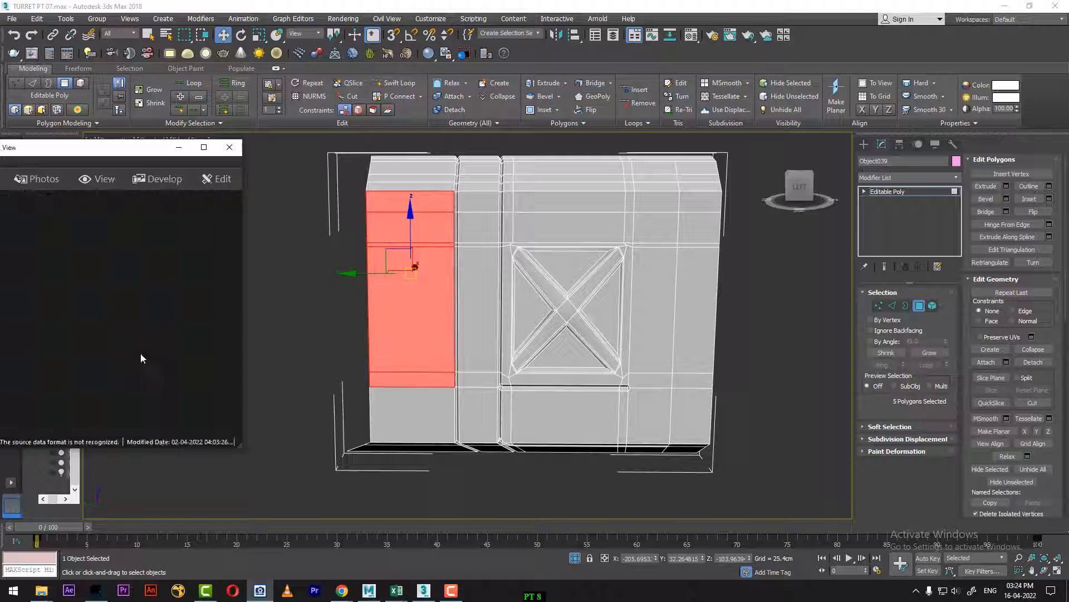
scroll(142, 358, "up", 1)
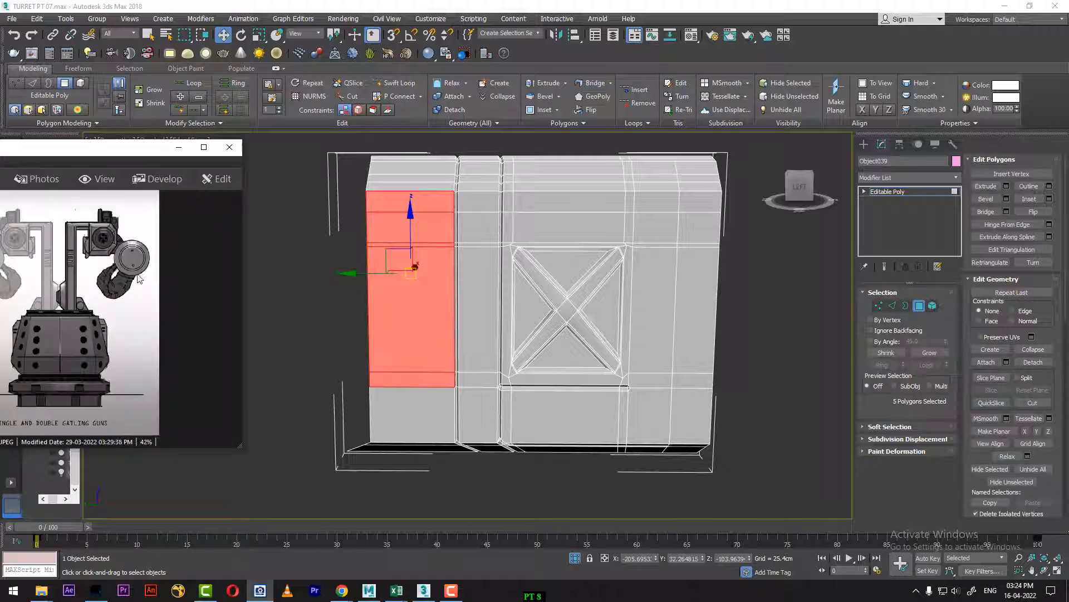
left_click_drag(118, 149, 408, 74)
scroll(351, 233, "down", 1)
scroll(352, 236, "up", 2)
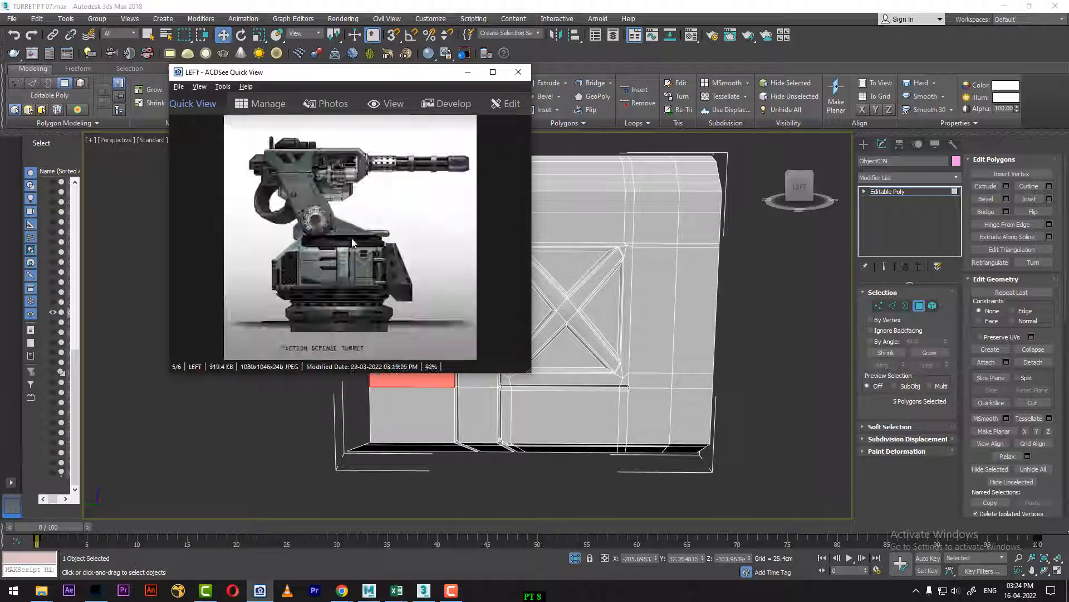
scroll(352, 238, "down", 2)
scroll(352, 238, "up", 3)
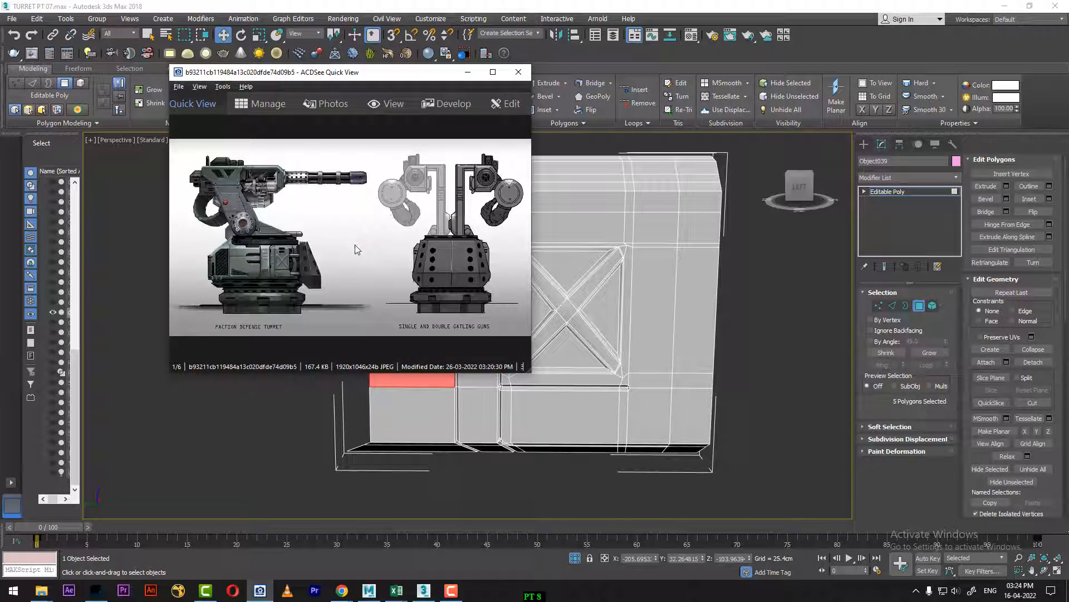
scroll(357, 248, "up", 2, "ctrl")
left_click_drag(509, 247, 461, 238)
scroll(461, 238, "down", 1, "ctrl")
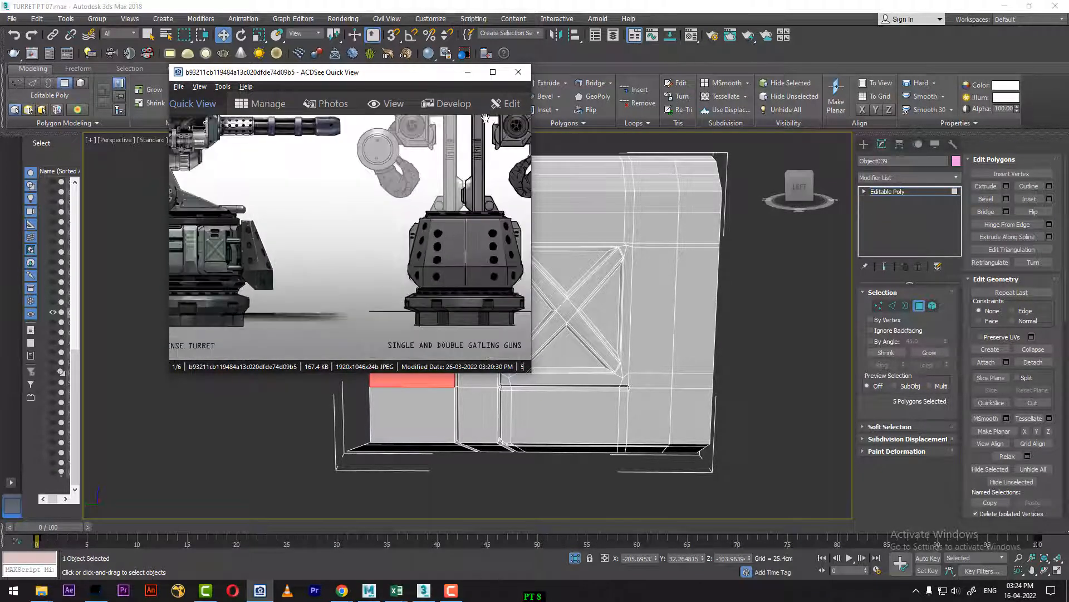
left_click(492, 72)
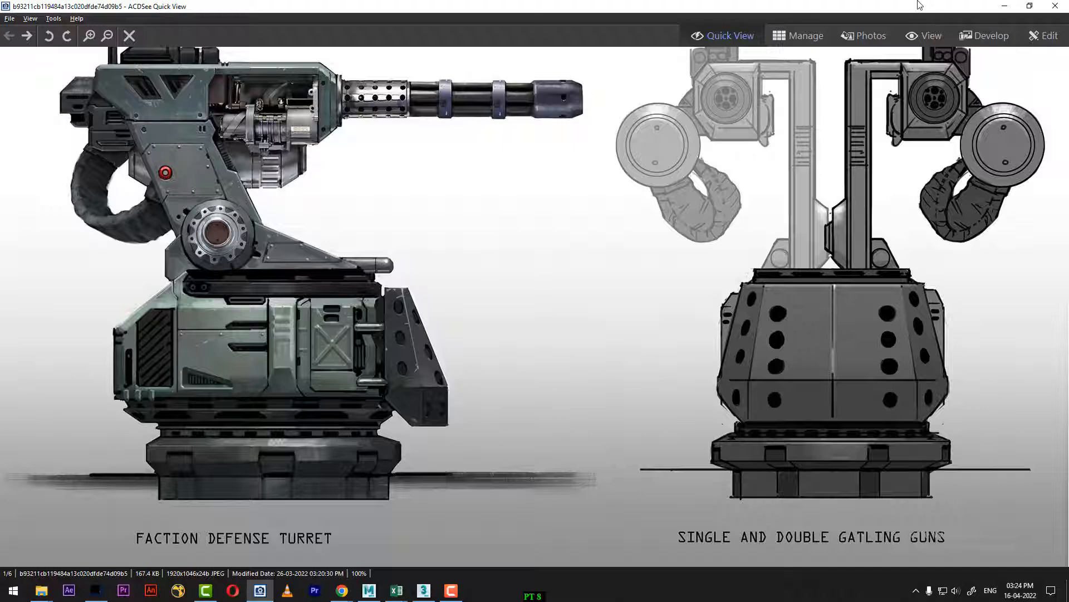
left_click_drag(889, 5, 489, 599)
Step: Show all four viewports, unhide all objects, and region-select the polygons around the side panel's upper bend in the Front view
middle_click_drag(673, 395, 557, 357)
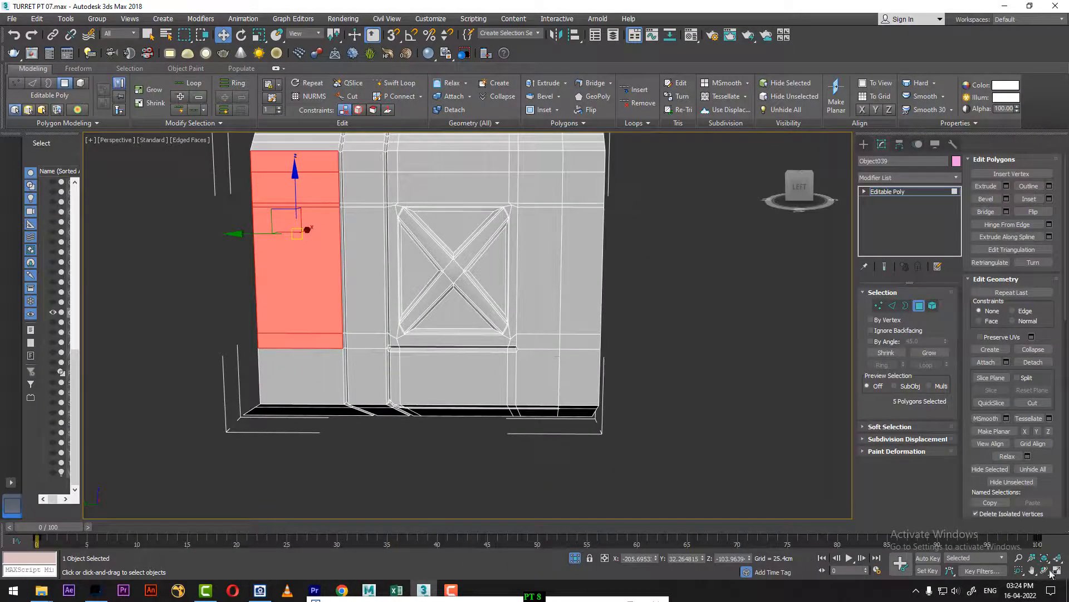
middle_click_drag(638, 404, 634, 442)
key("alt+w")
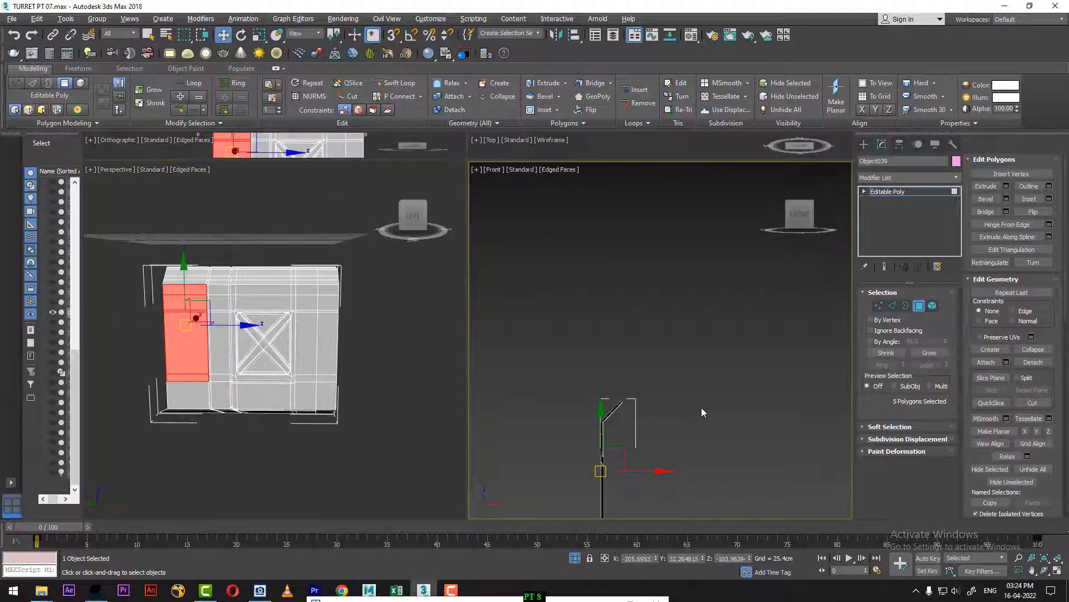
right_click(699, 398)
left_click(712, 349)
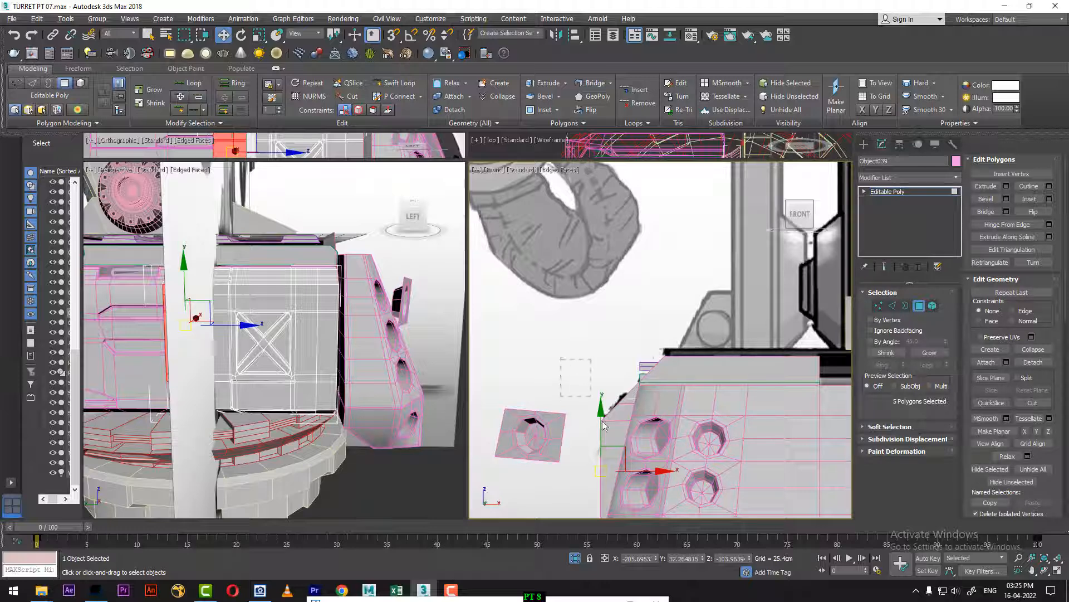
left_click_drag(602, 422, 611, 442)
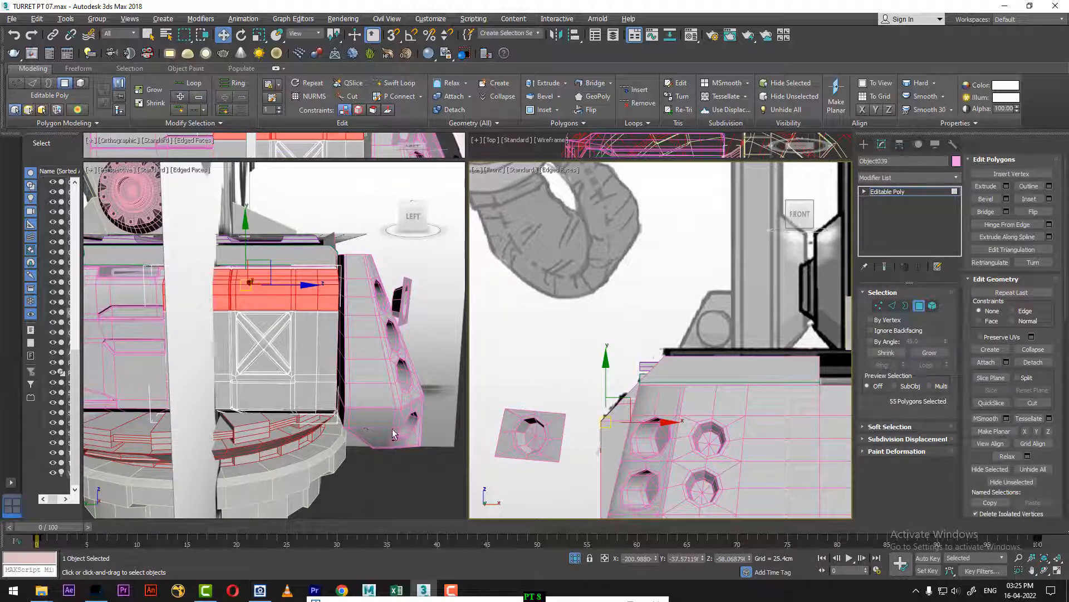
Step: Reduce the polygon selection to the panel's full-height outer strip beside the groove, from the upper bend to the flared foot
middle_click_drag(358, 377, 277, 393, "alt")
mouse_move(295, 375)
middle_mouse_down("alt")
mouse_move(335, 351)
mouse_move(287, 372)
mouse_move(393, 316)
mouse_move(411, 354)
mouse_move(447, 350)
mouse_move(311, 363)
middle_mouse_up("alt")
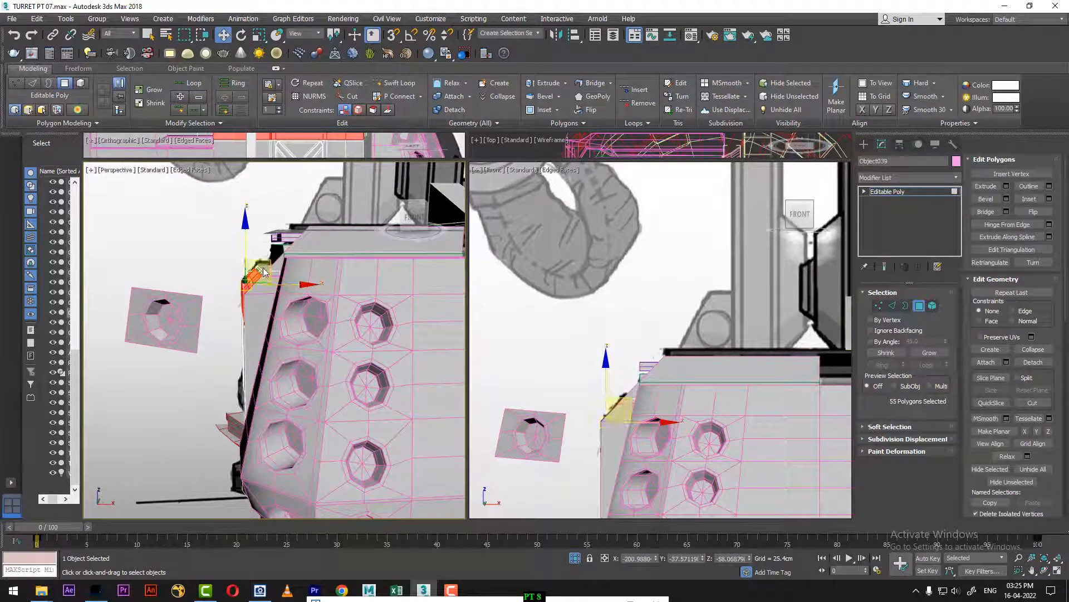
middle_click_drag(294, 303, 302, 293, "alt")
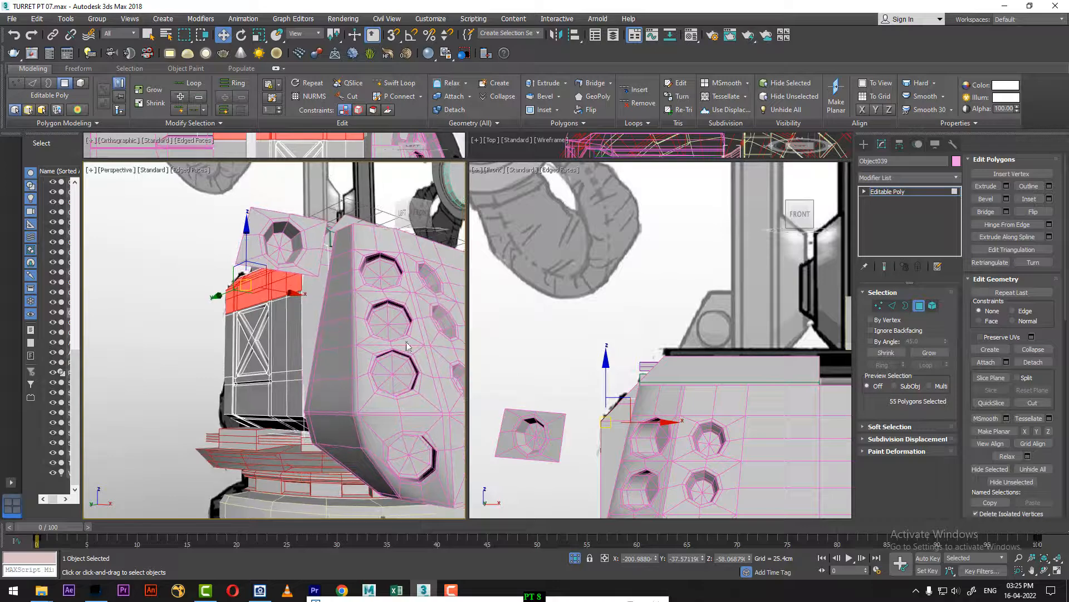
middle_click_drag(407, 345, 342, 330, "alt")
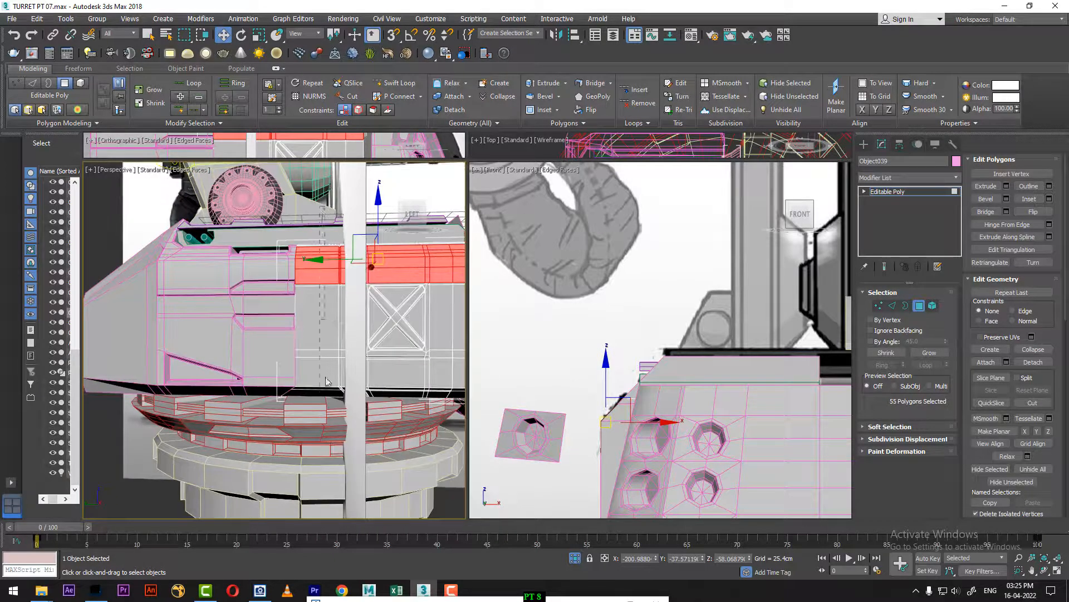
left_click_drag(327, 381, 322, 418)
key("alt+w")
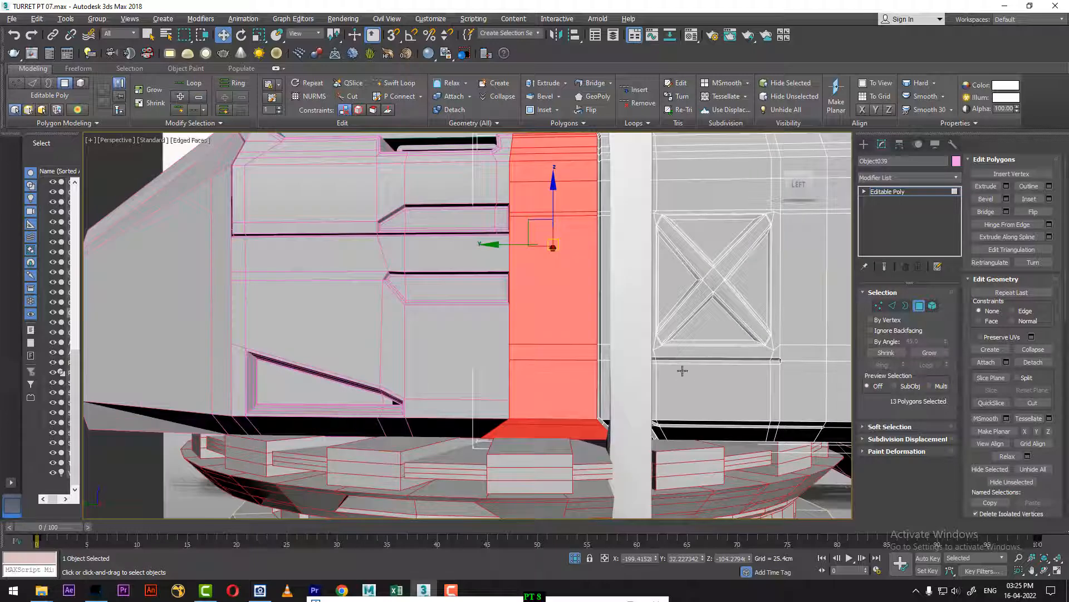
key("alt+w")
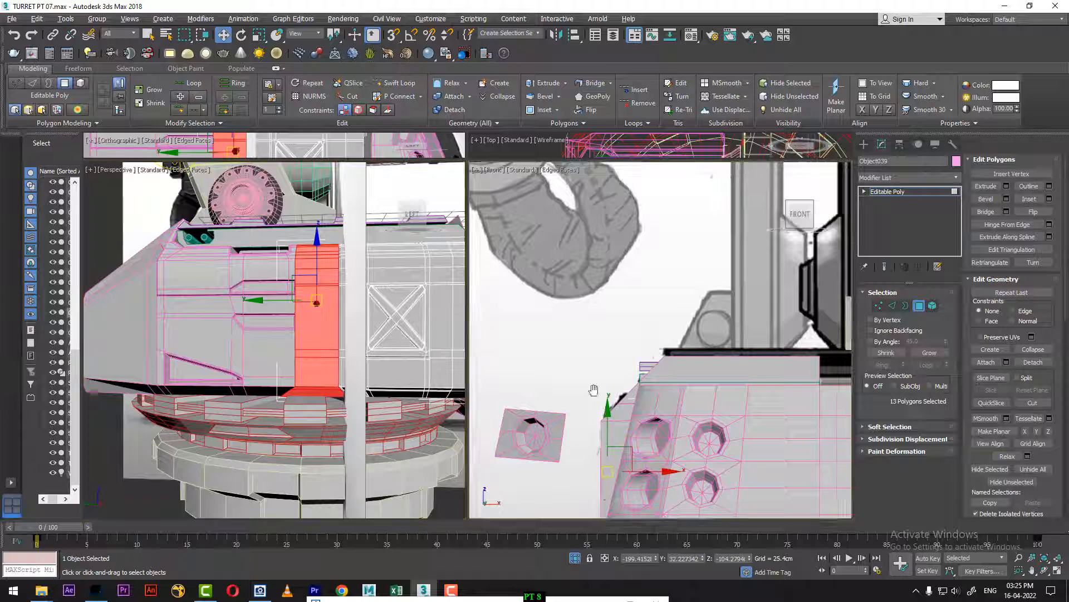
middle_click_drag(612, 415, 629, 279)
middle_click_drag(285, 319, 298, 492, "alt")
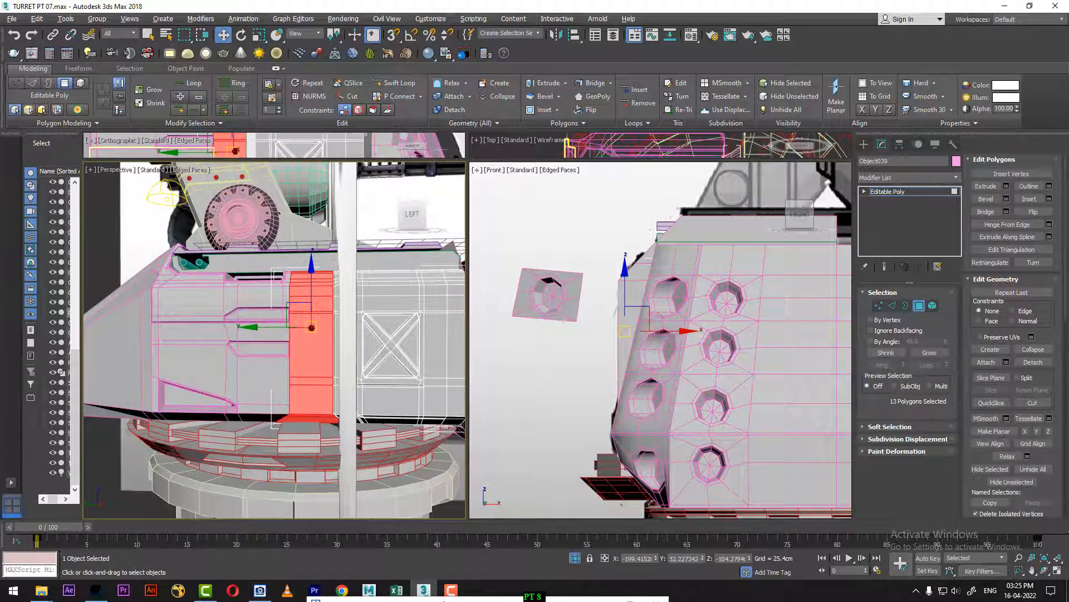
Step: Bring up the turret's side-view reference image in ACDSee Quick View and compare its ribbed vertical strip with the model's selected strip
left_click_drag(445, 600, 698, 138)
scroll(755, 340, "down", 3)
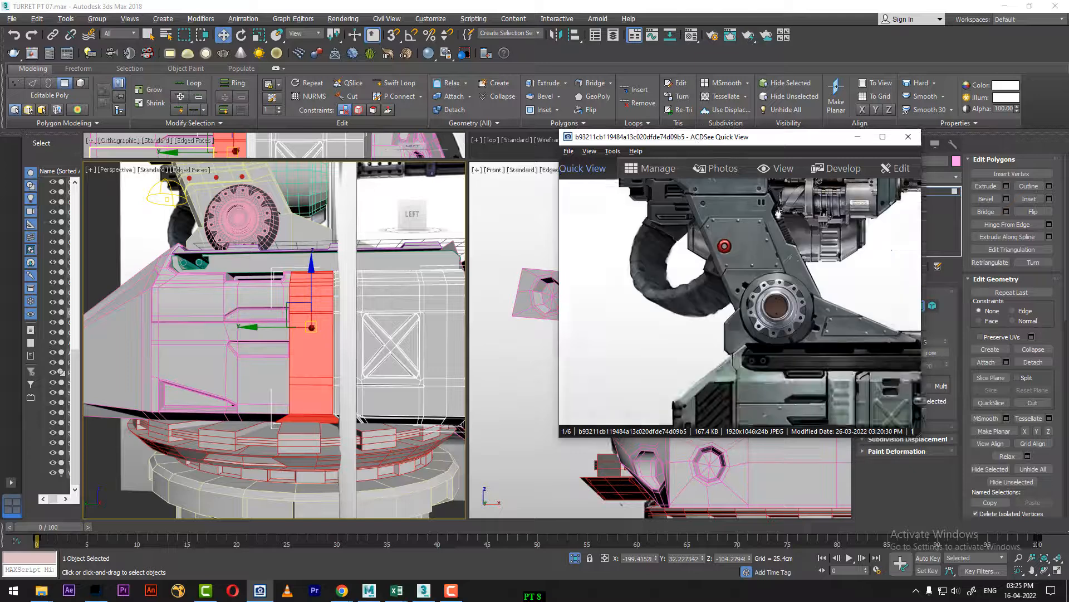
middle_click_drag(339, 321, 309, 347, "alt")
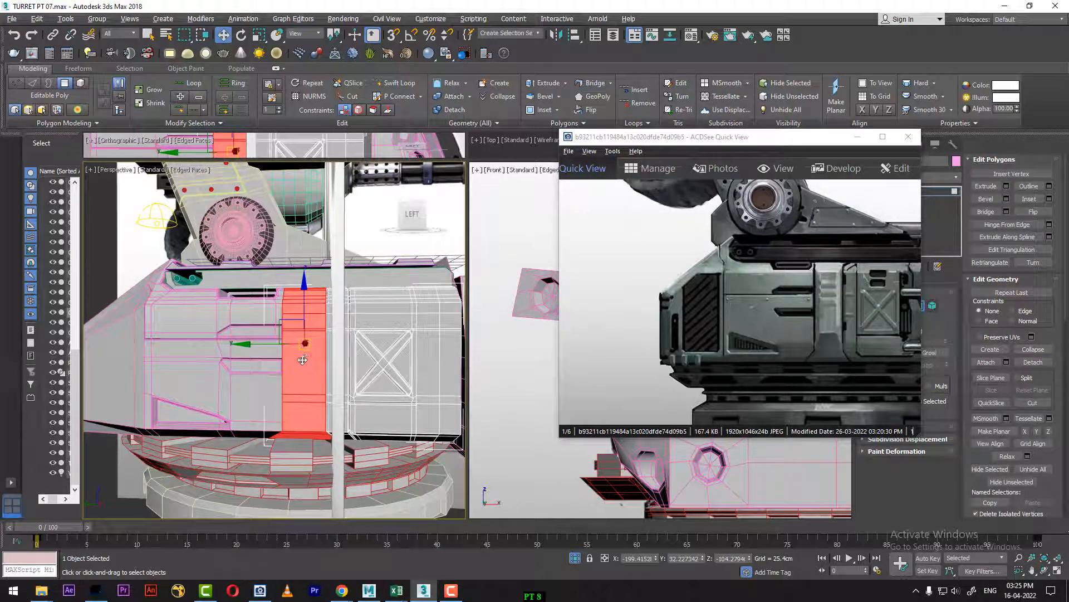
middle_click_drag(279, 382, 298, 372, "alt")
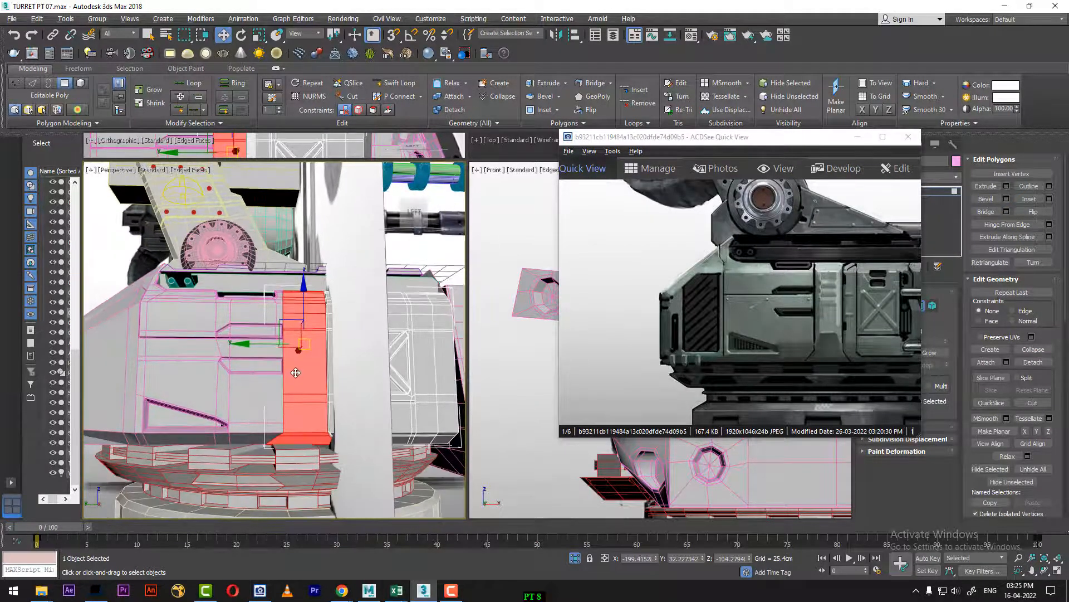
Step: Isolate the panel briefly, show it in the Left view, end the isolation, and move to frame 98 to see the reference through the model
key("alt+q")
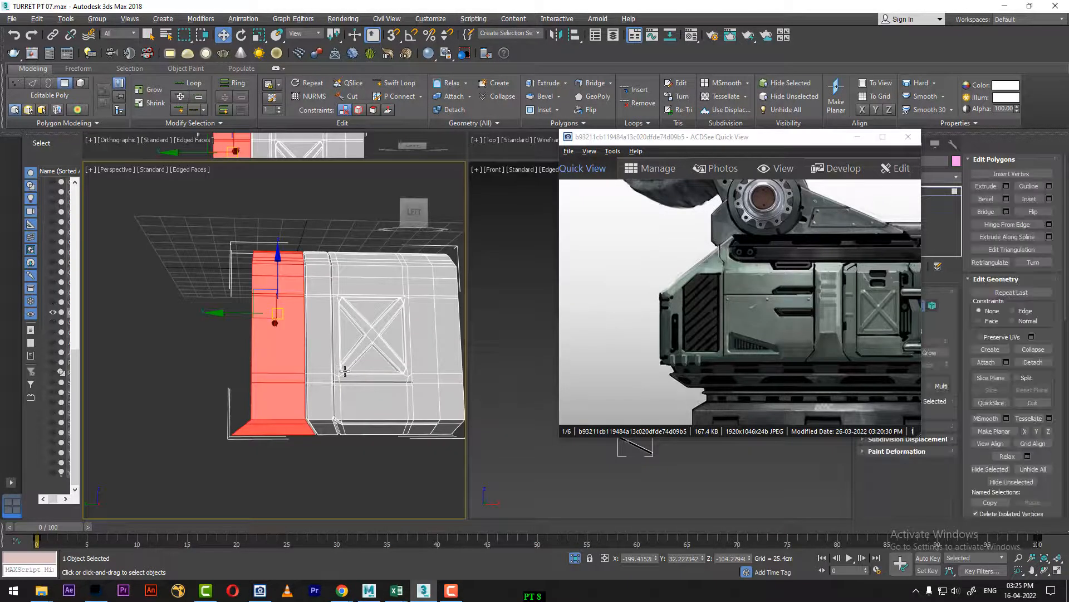
scroll(332, 385, "up", 2)
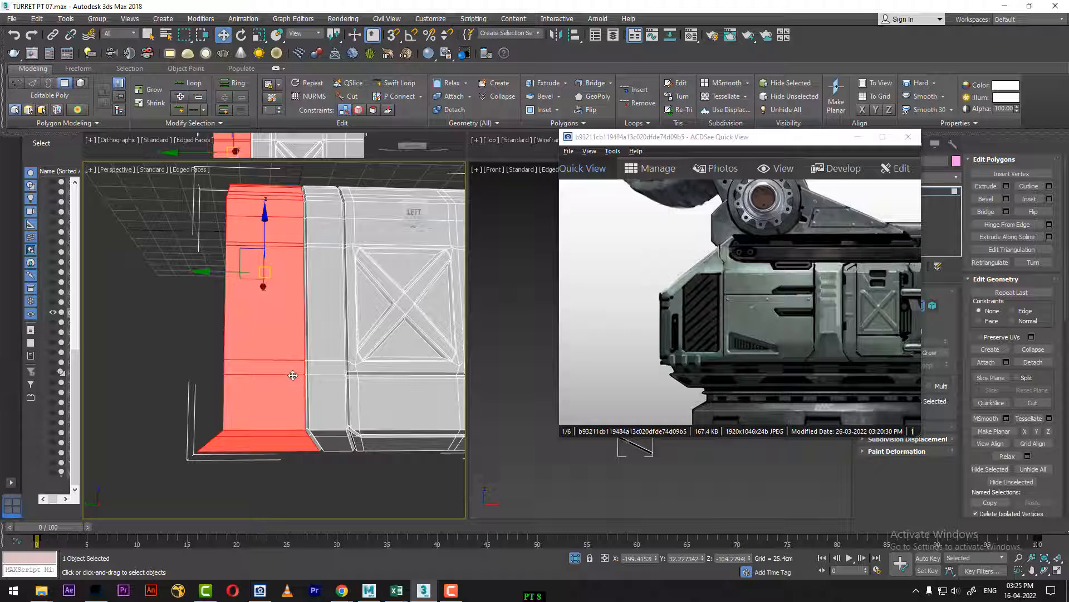
key("f")
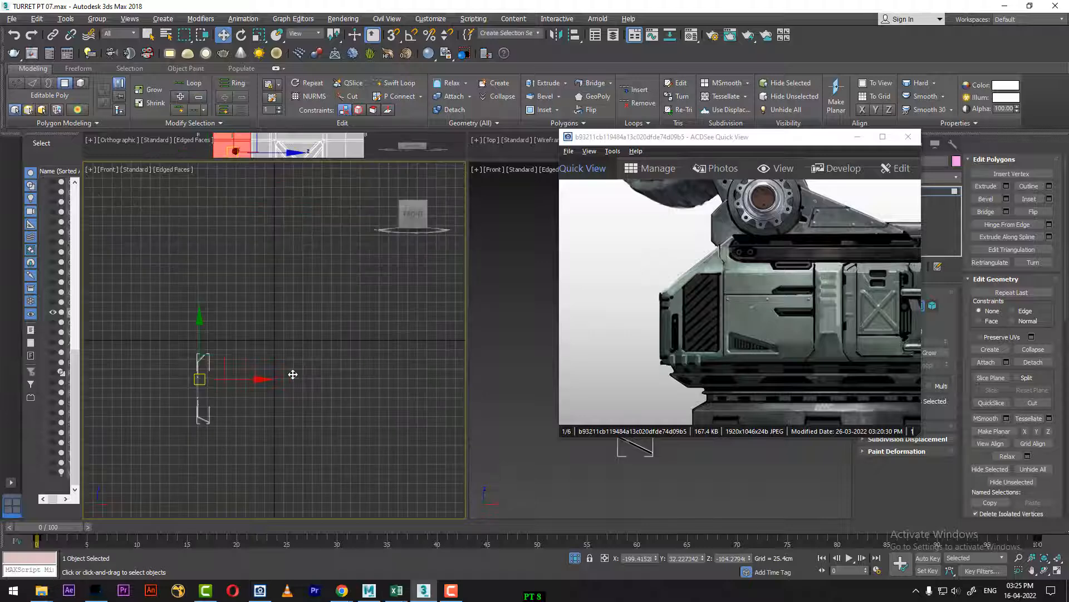
key("l")
middle_click_drag(218, 372, 330, 364)
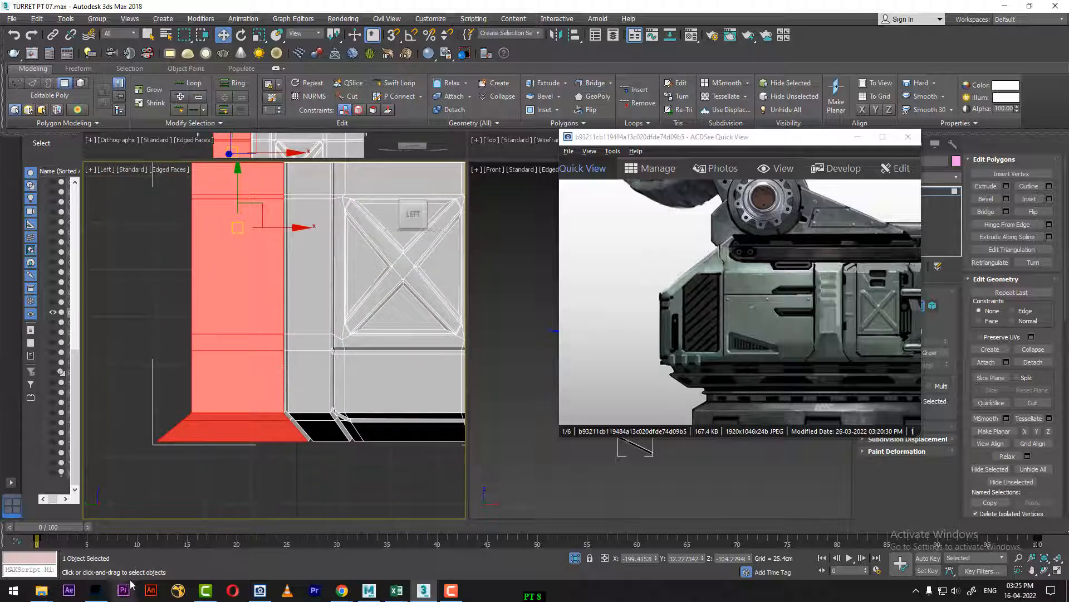
left_click_drag(58, 529, 136, 527)
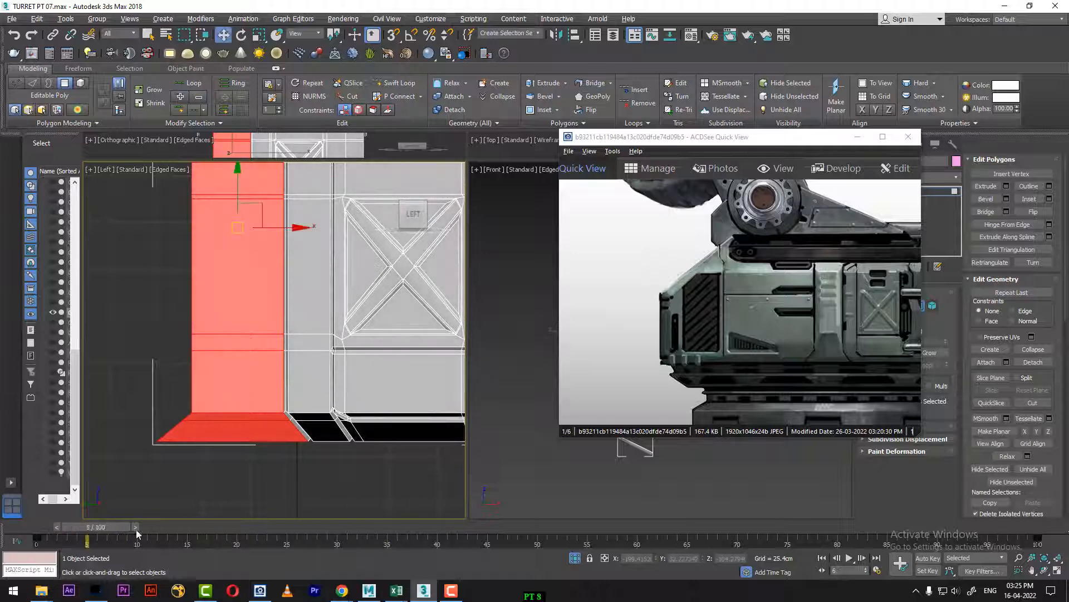
right_click(227, 410)
left_click(262, 354)
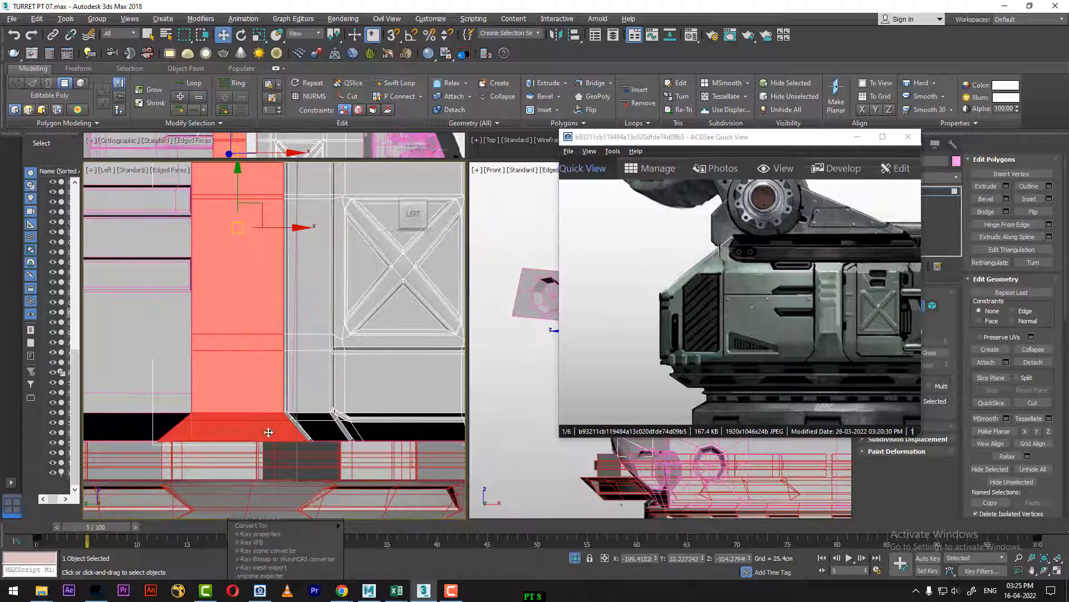
left_click_drag(83, 528, 988, 467)
key("w")
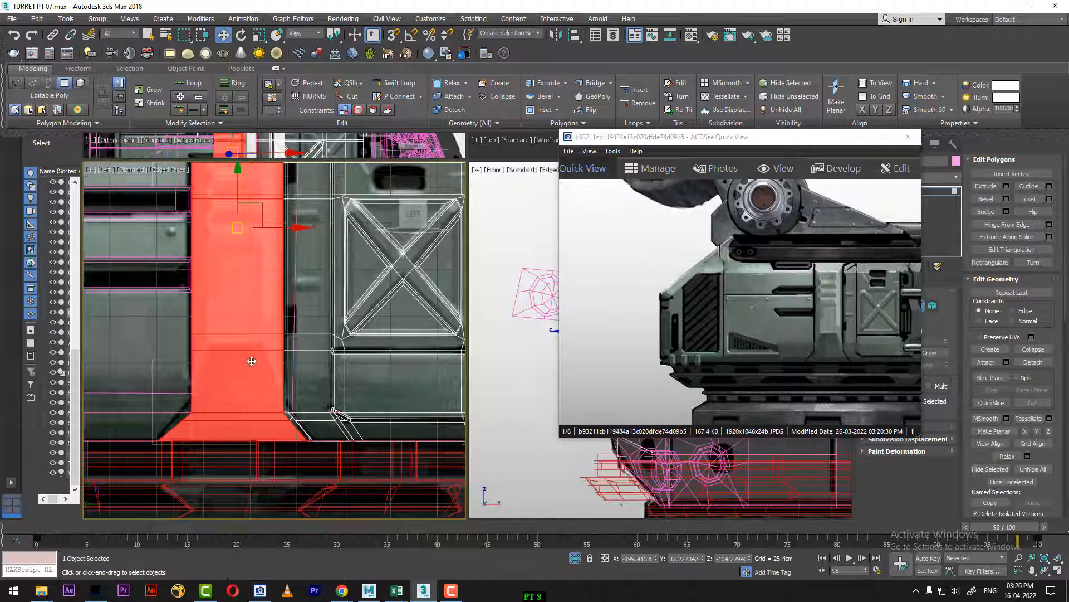
Step: Select the strip's stacked polygons from the narrow band above the flared lower section up to the narrow one below the top bend
left_click(239, 345)
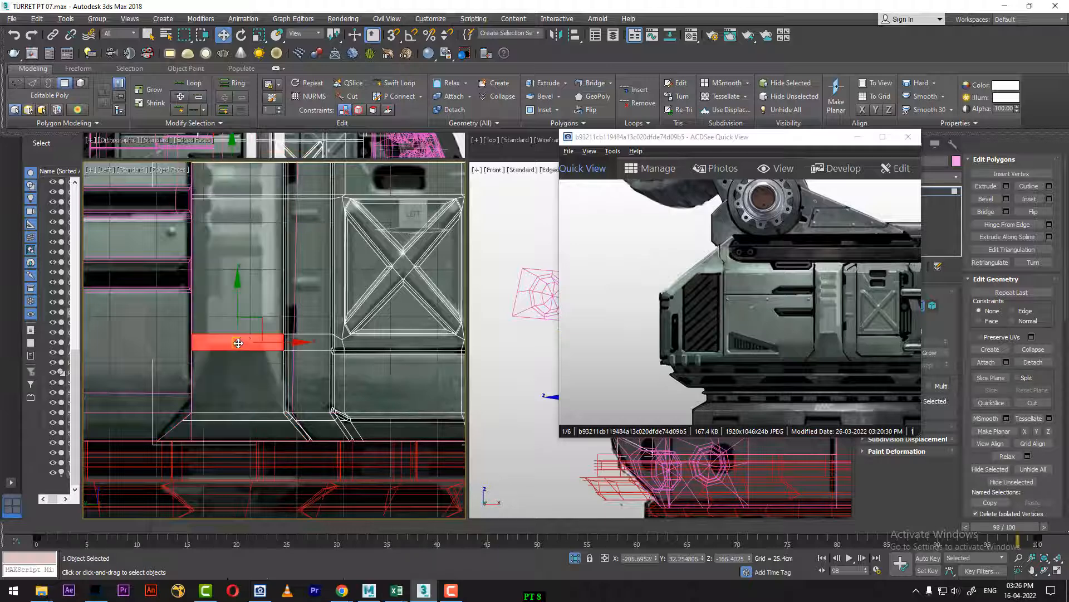
left_click(238, 304, "ctrl")
middle_click_drag(249, 191, 273, 322)
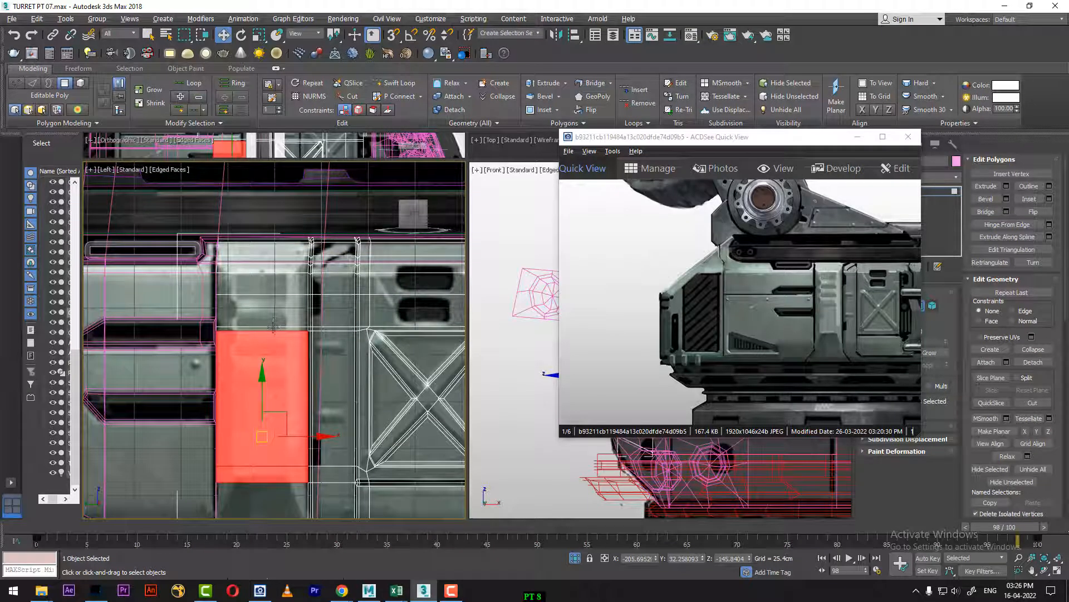
left_click(270, 313, "ctrl")
left_click(271, 293, "ctrl")
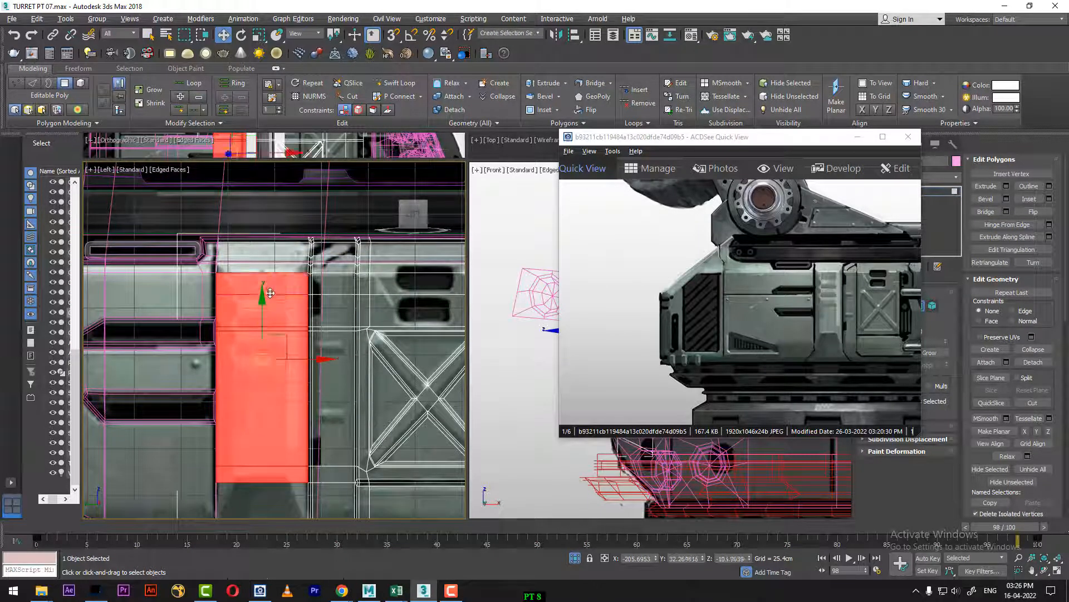
left_click(263, 267, "ctrl")
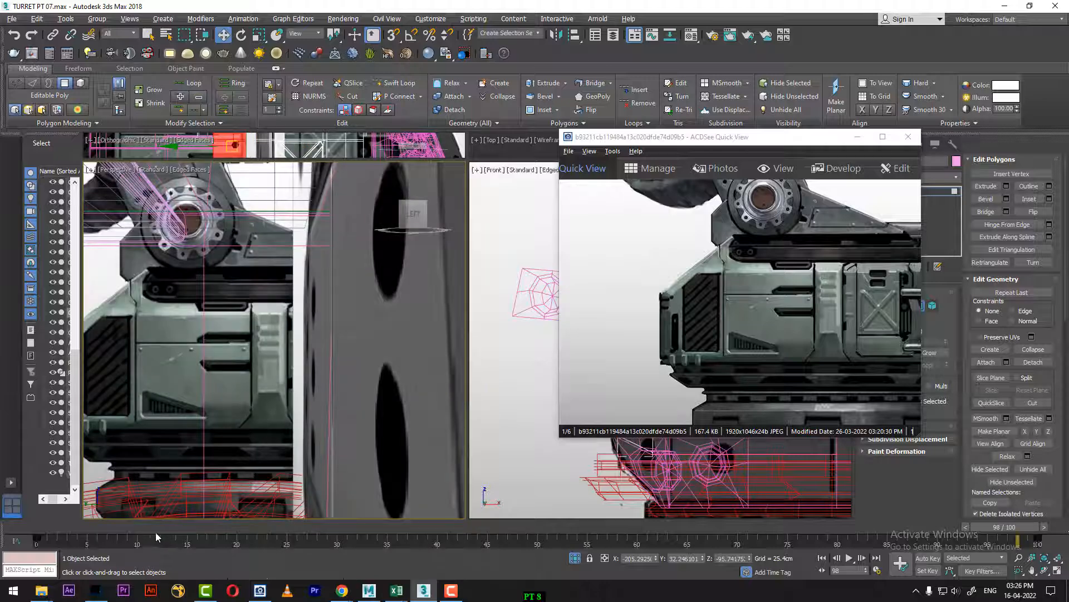
Step: Return to frame 0 in the Perspective view and drop the narrow topmost polygon from the strip's selection
scroll(339, 431, "up", 3)
left_click(339, 430)
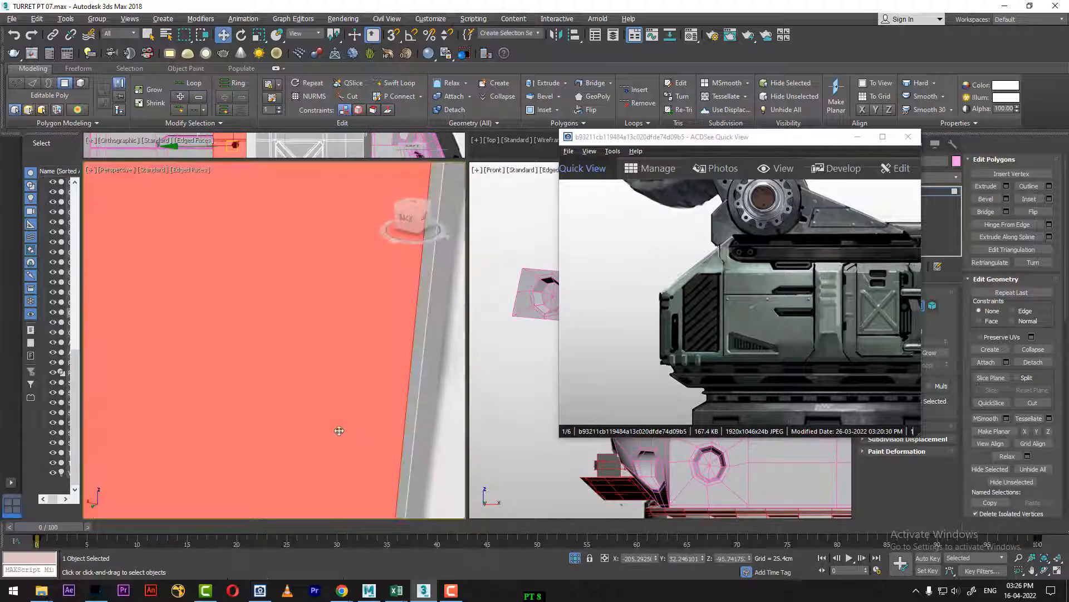
scroll(329, 427, "down", 3)
middle_click_drag(321, 423, 275, 367, "alt")
scroll(322, 429, "down", 3)
left_click(261, 377, "alt")
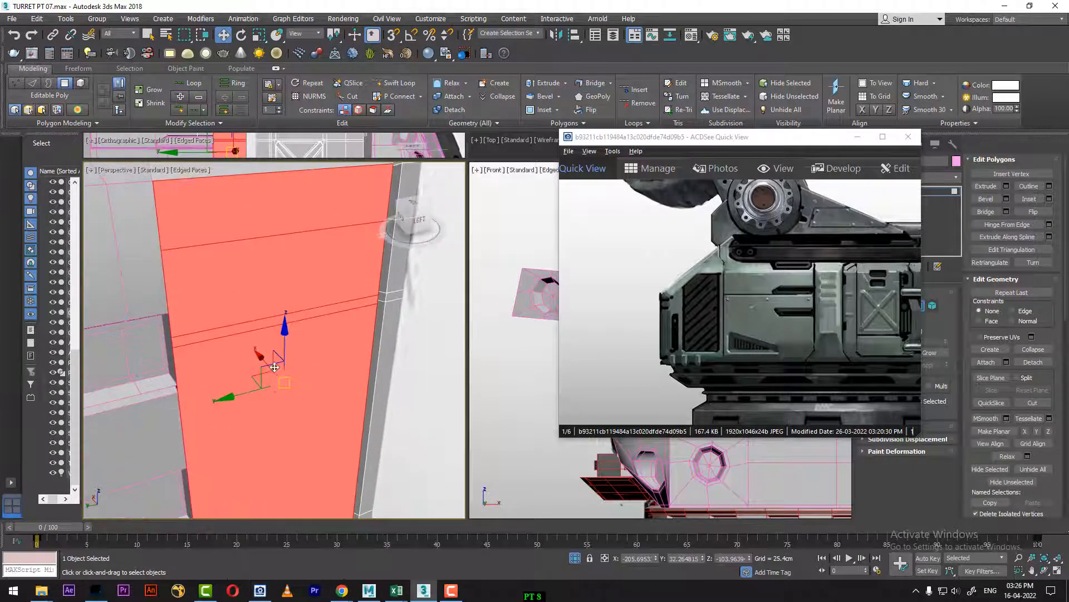
middle_click_drag(280, 407, 298, 294, "alt")
scroll(262, 418, "down", 3)
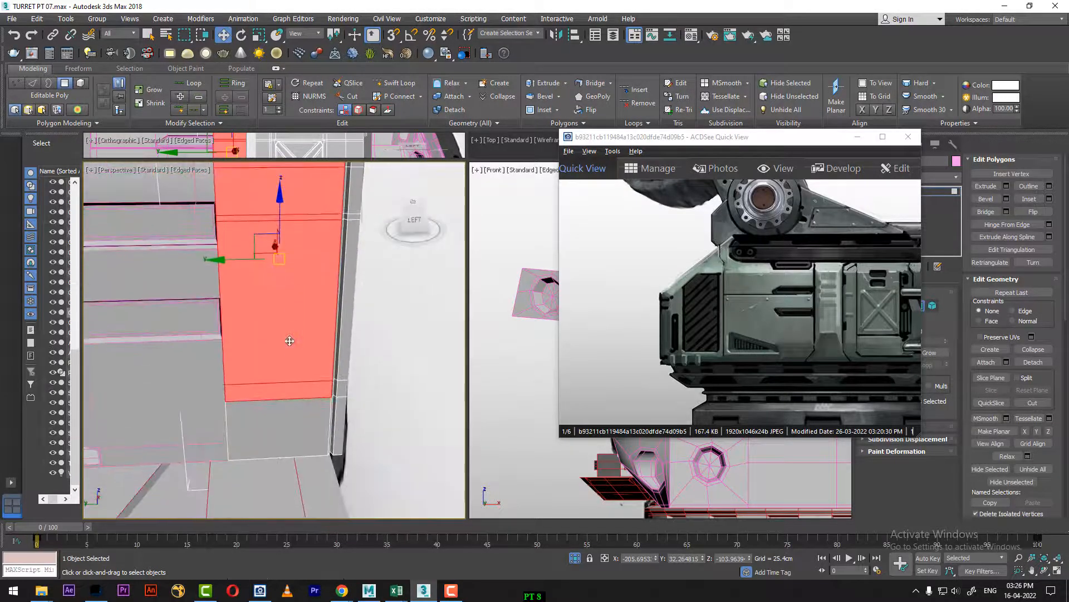
middle_click_drag(291, 339, 306, 336, "alt")
Step: Start a Bevel on the selected polygons with 0 cm height and outline, and show them unshaded in the Left view at frame 75
right_click(301, 302)
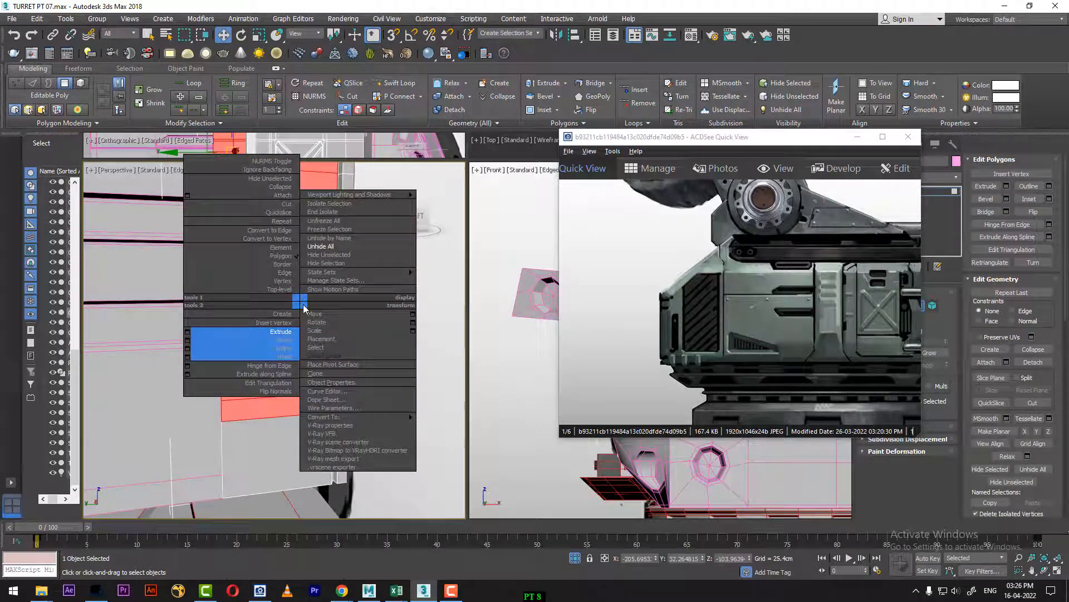
left_click(187, 340)
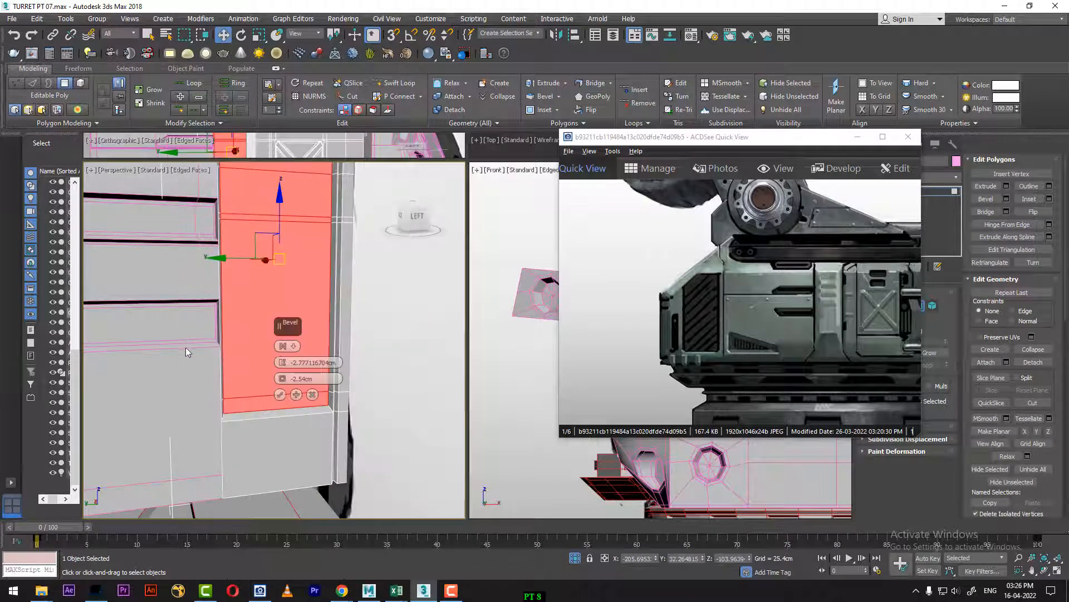
right_click(283, 378)
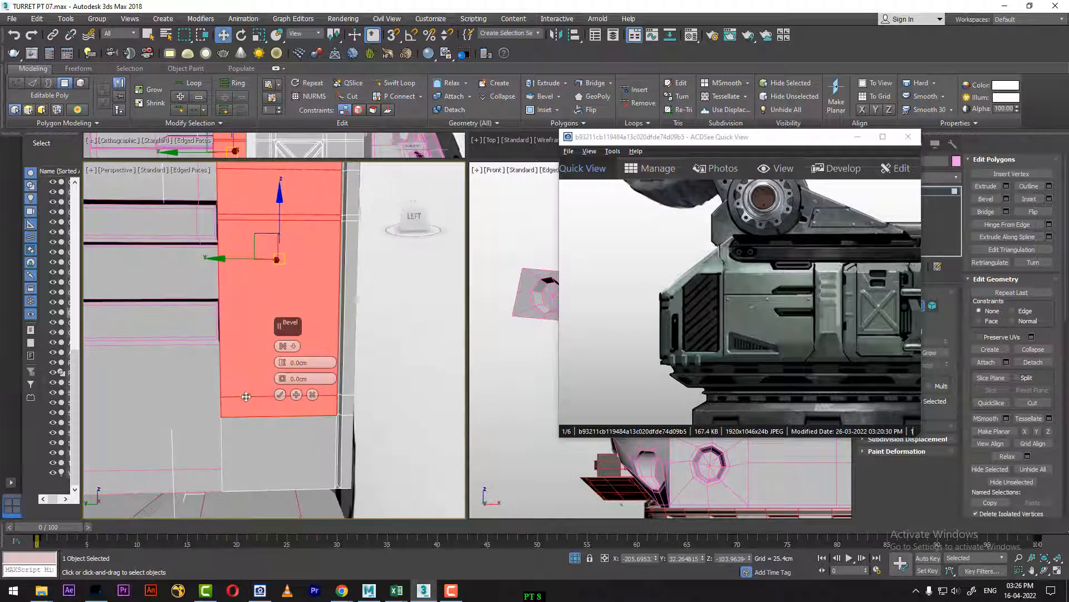
key("l")
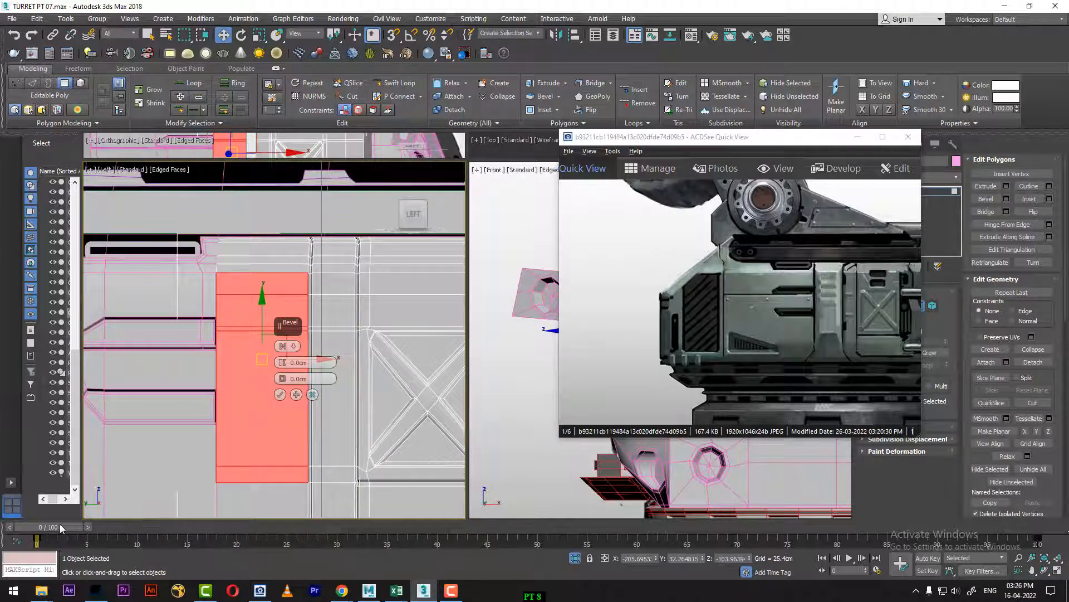
left_click_drag(59, 524, 777, 526)
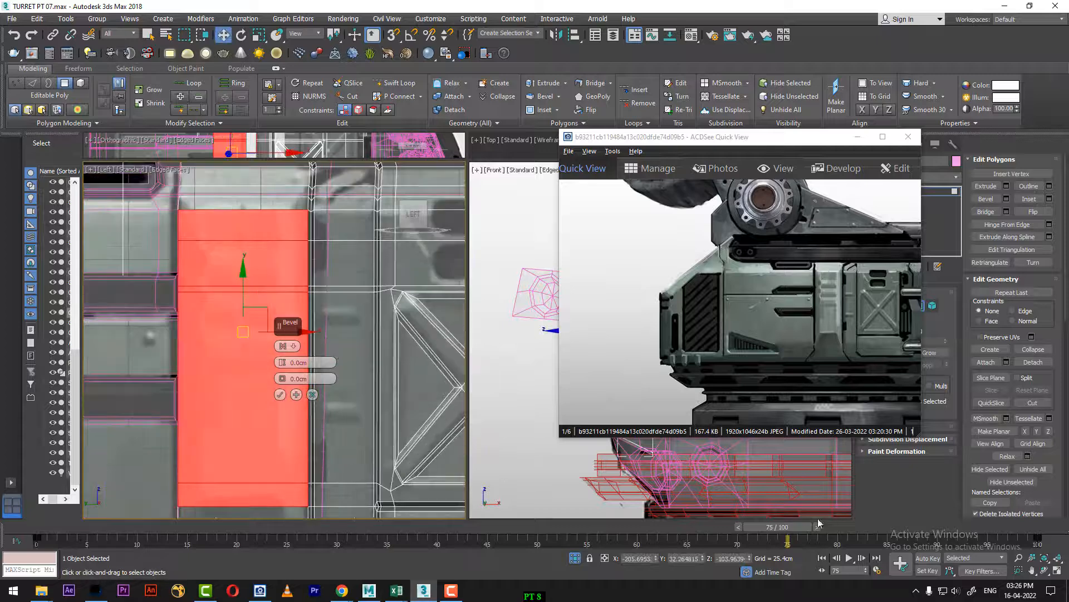
middle_click_drag(322, 434, 349, 418)
key("F2")
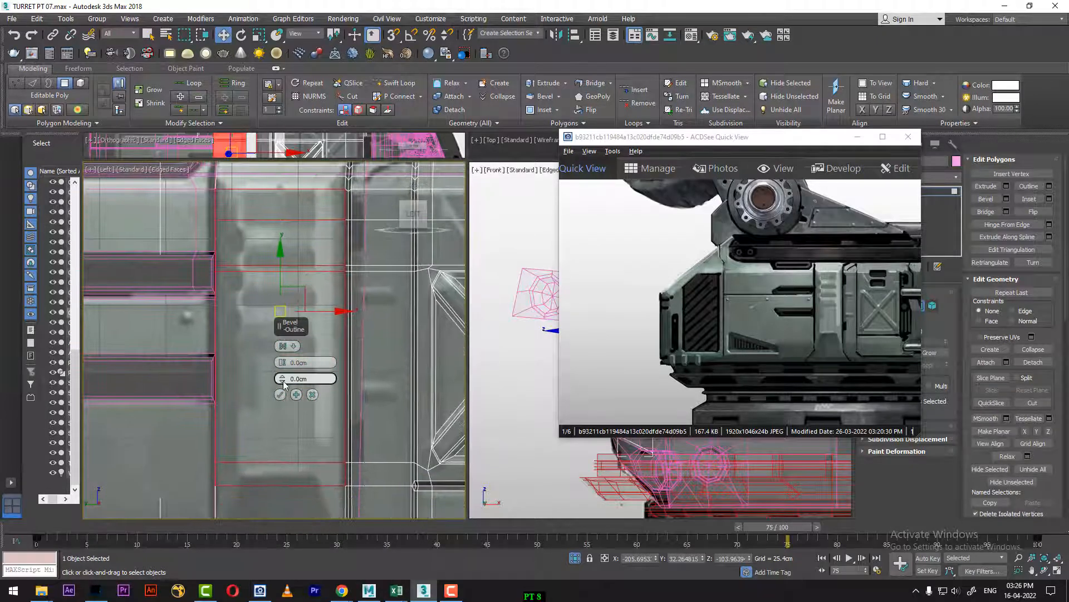
Step: Inset the strip's selected polygons by applying the Bevel with 0 cm height and an outline of about -6.6 cm, matching the reference
left_click_drag(281, 378, 275, 420)
middle_click_drag(247, 444, 288, 441)
key("p")
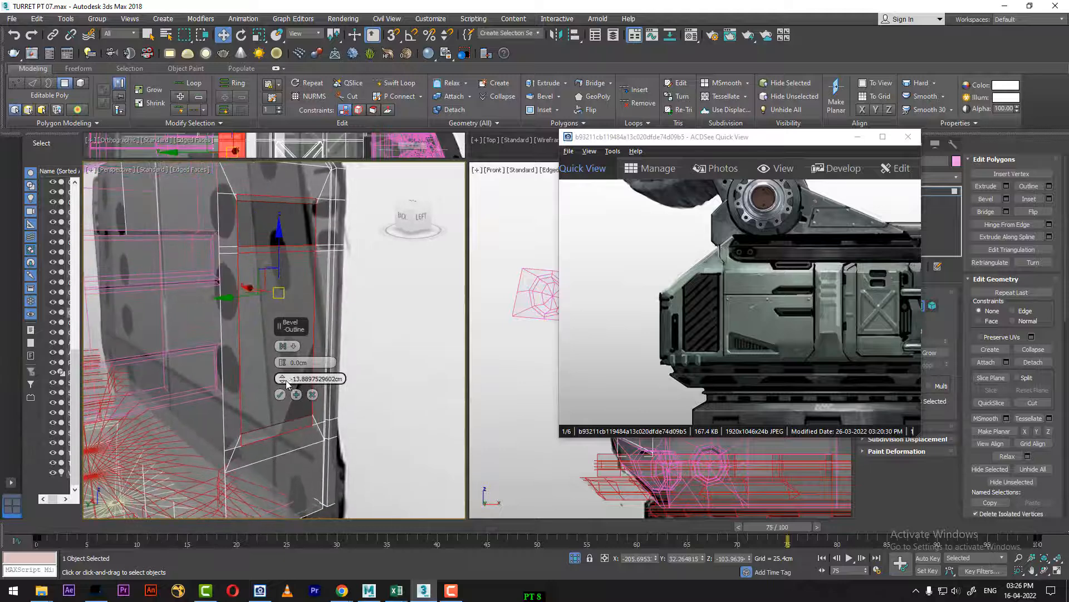
left_click_drag(283, 380, 286, 374)
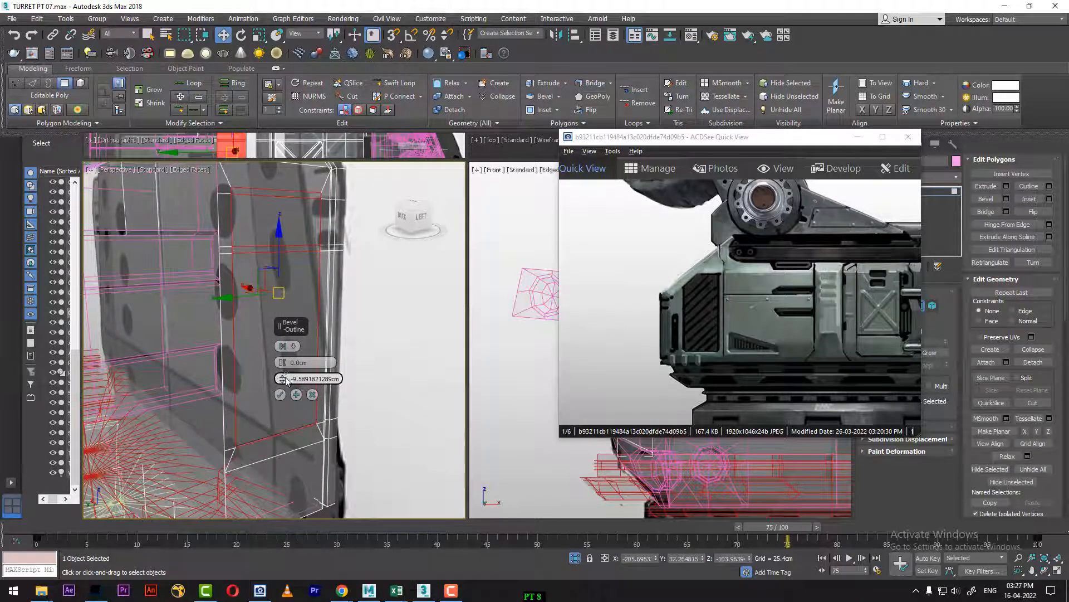
middle_click_drag(238, 443, 246, 458)
key("l")
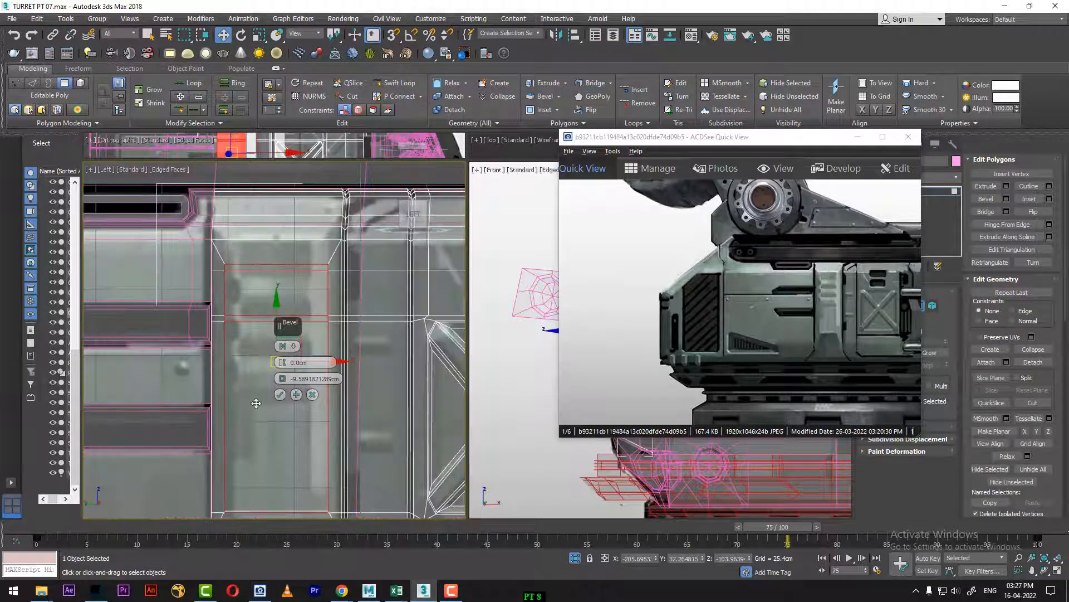
middle_click_drag(208, 427, 174, 337)
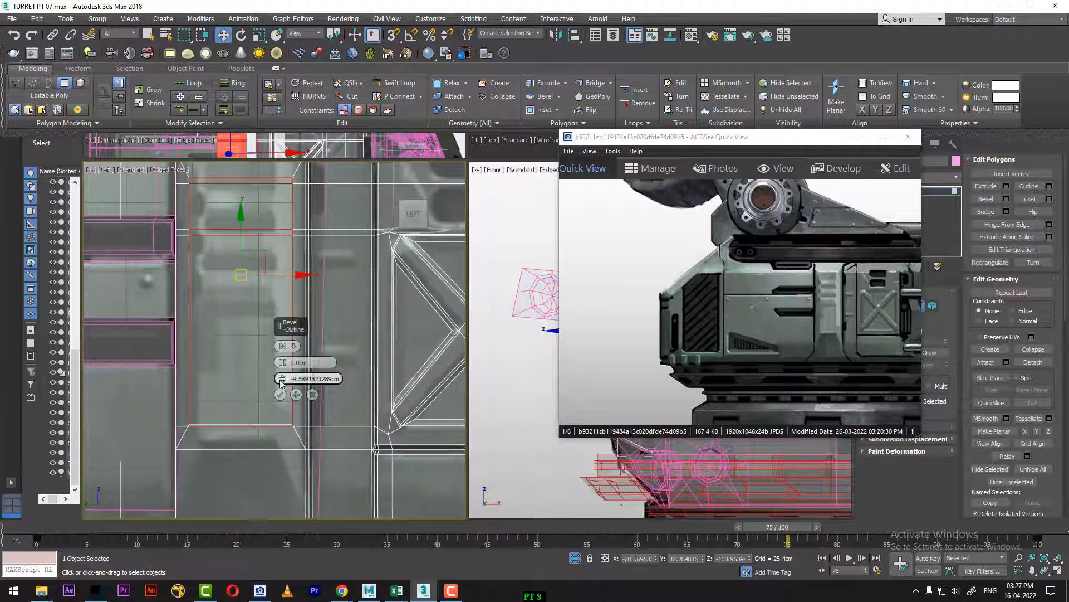
left_click_drag(284, 381, 280, 368)
middle_click_drag(184, 212, 181, 282)
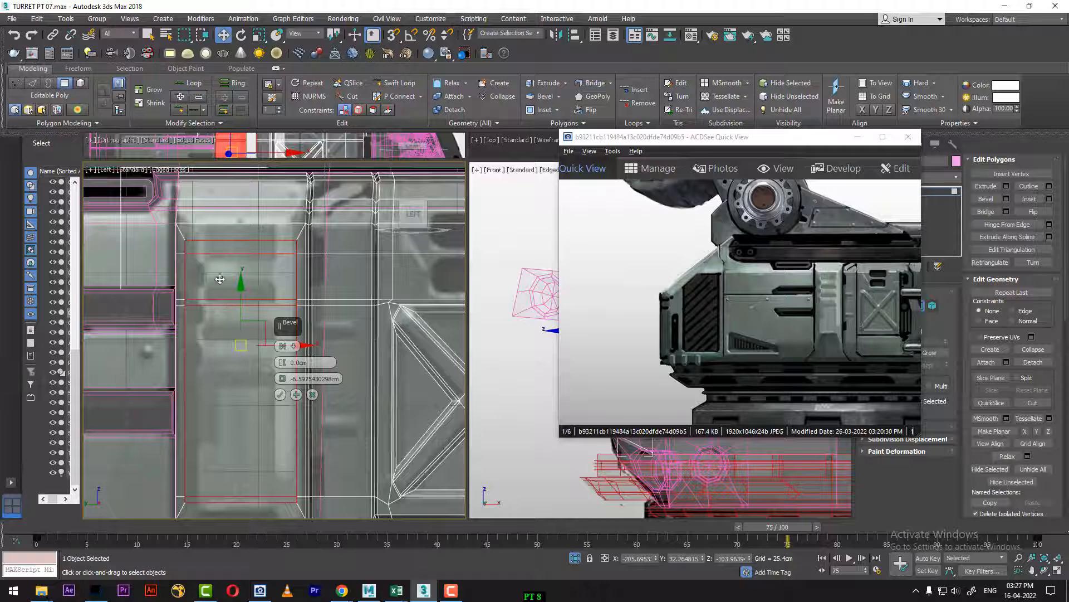
mouse_move(217, 297)
middle_mouse_down()
mouse_move(201, 223)
mouse_move(215, 290)
middle_mouse_up()
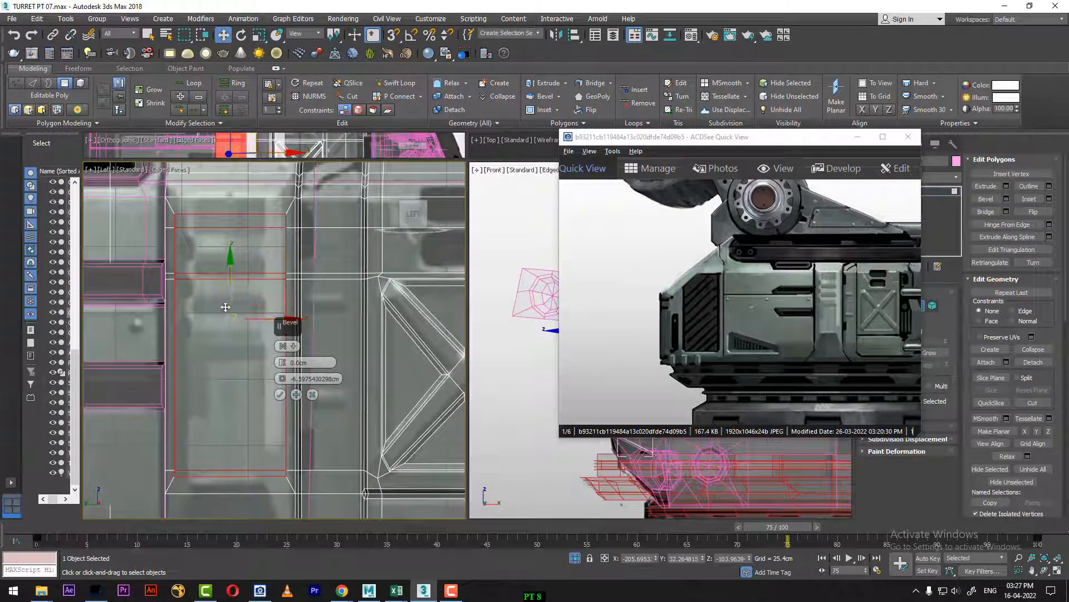
left_click(280, 394)
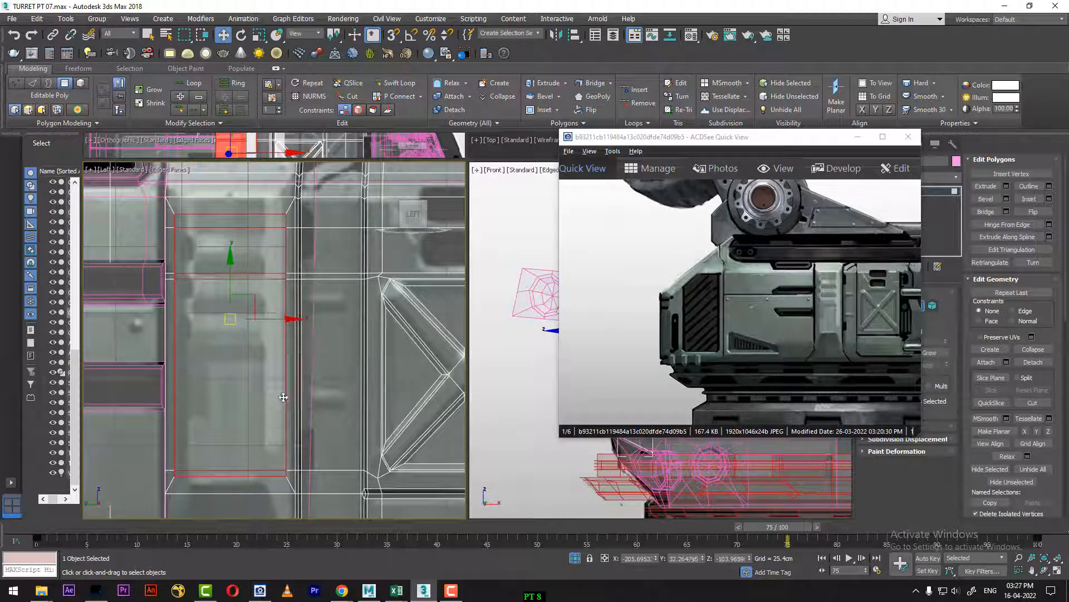
Step: Scale the inset polygons horizontally to 72% and shift them slightly sideways to line up with the reference's raised section
key("r")
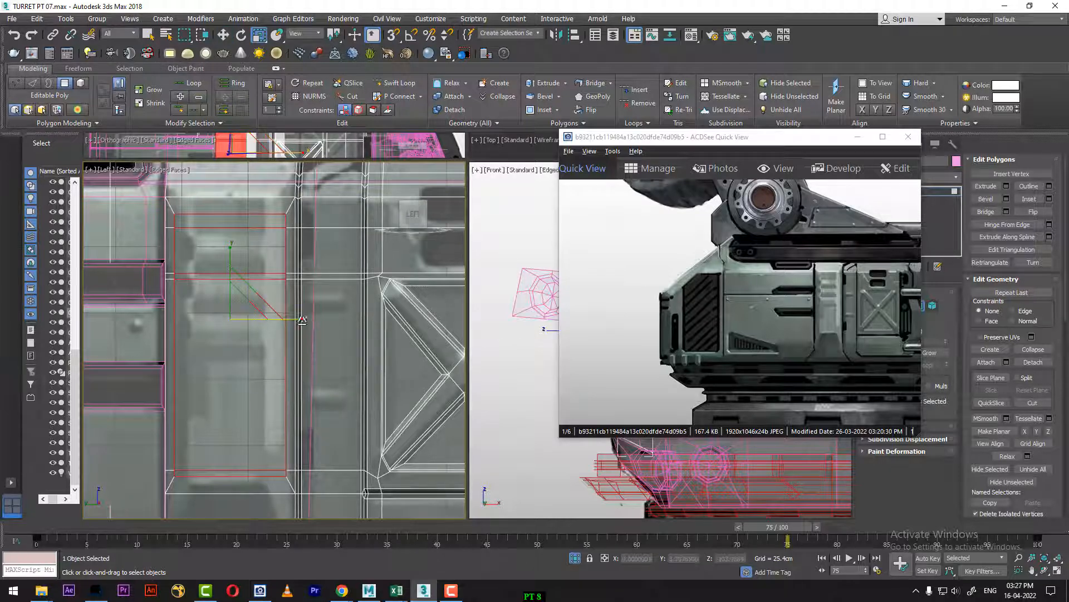
left_click_drag(305, 317, 286, 324)
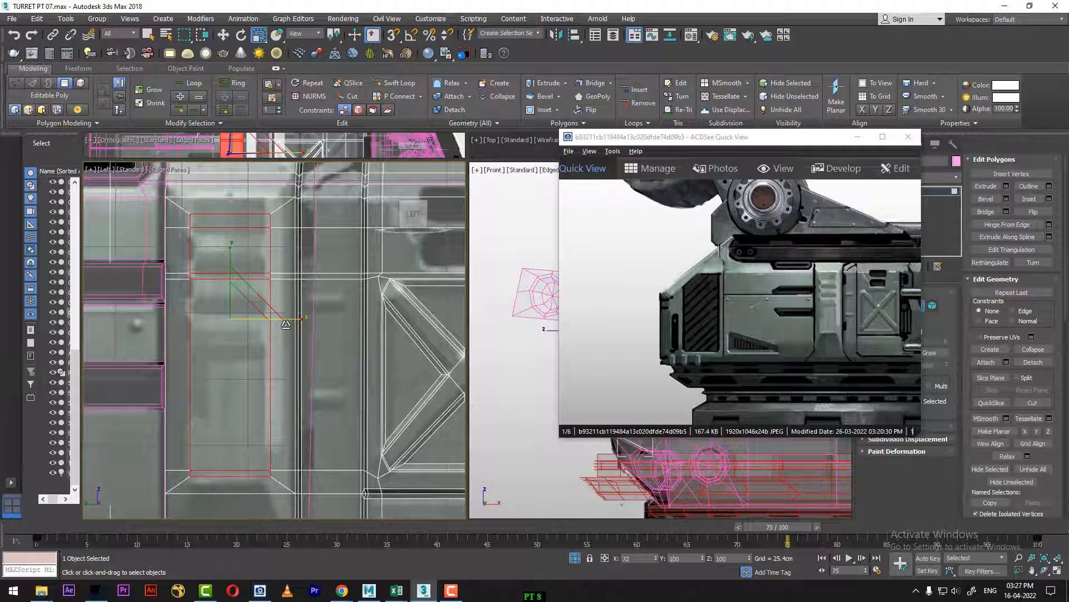
key("w")
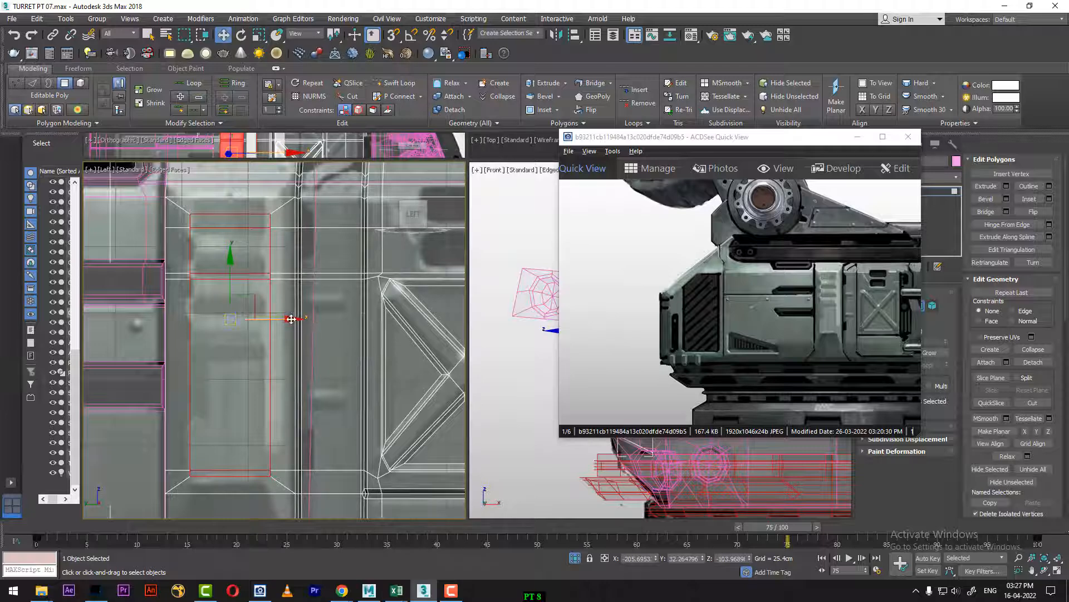
left_click_drag(291, 319, 288, 319)
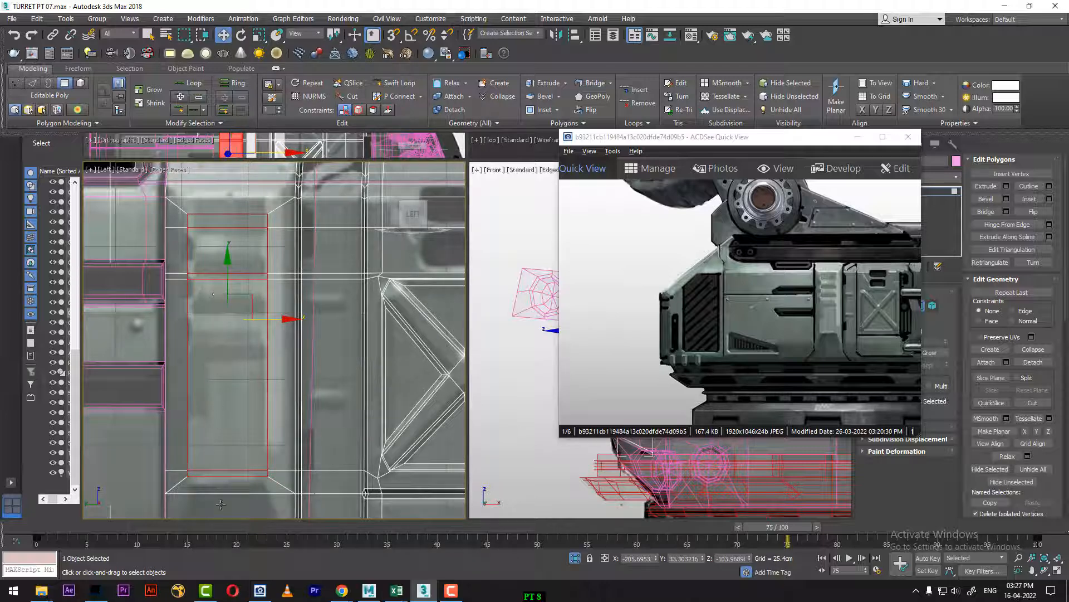
Step: Move the inset's bottom edge down and its top edge up to match the reference section's height
middle_click_drag(224, 470, 240, 385)
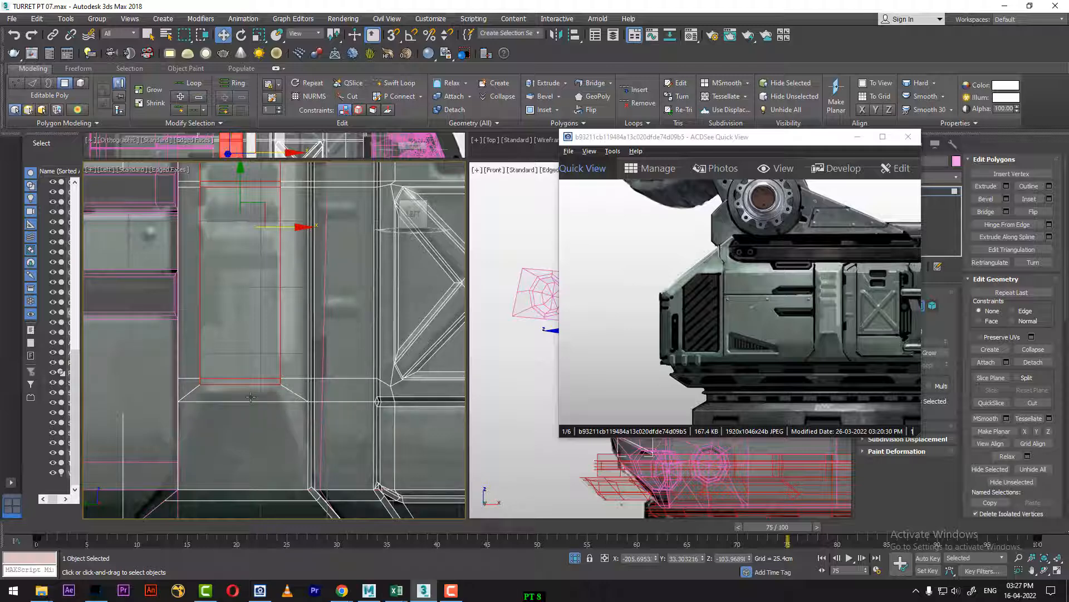
left_click(245, 384)
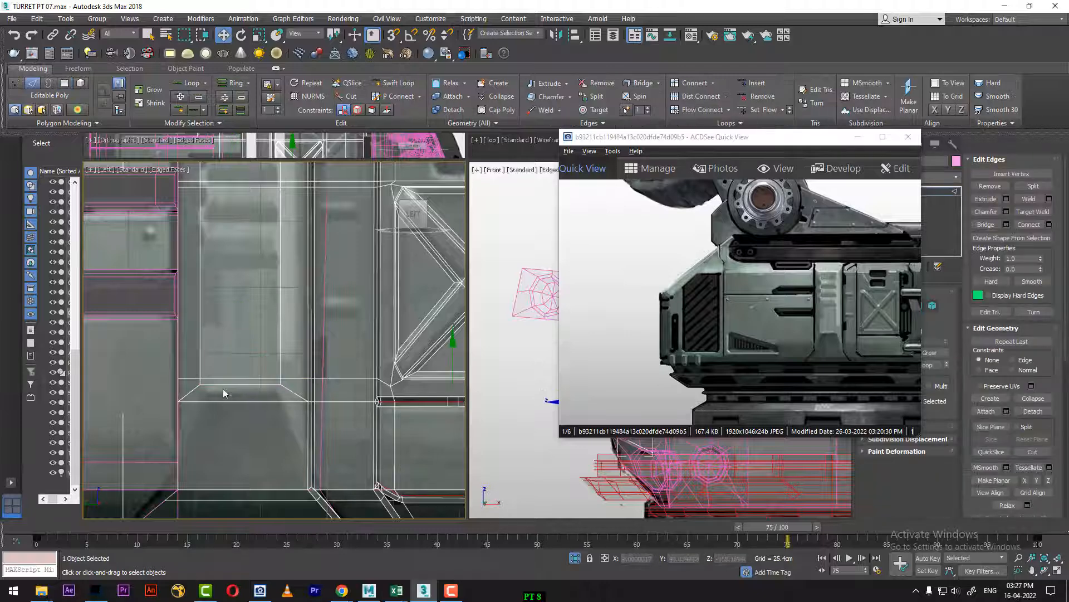
key("2")
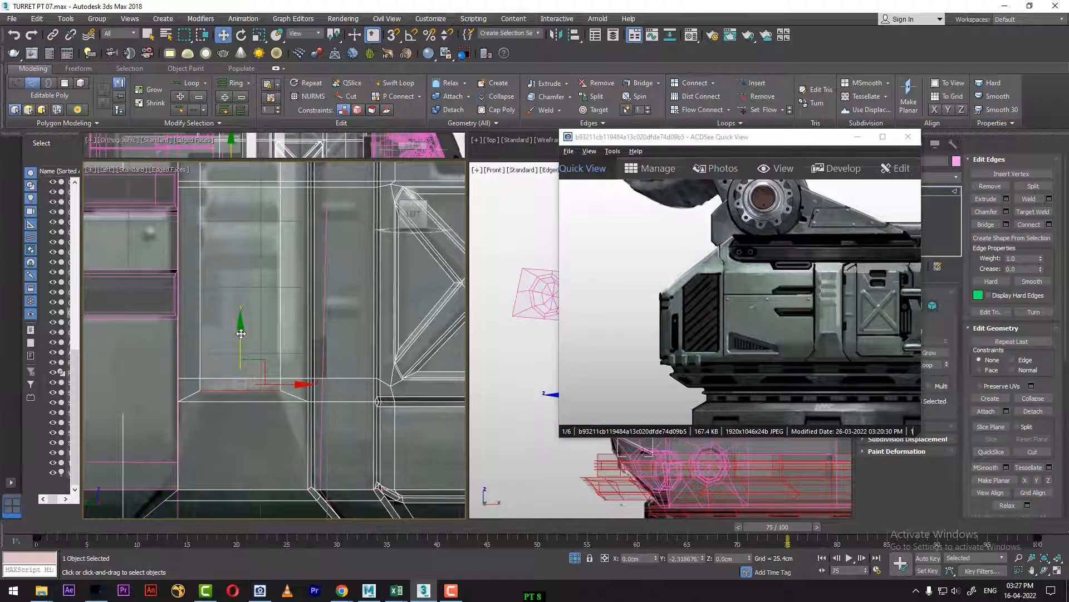
left_click_drag(241, 333, 240, 335)
middle_click_drag(261, 214, 262, 357)
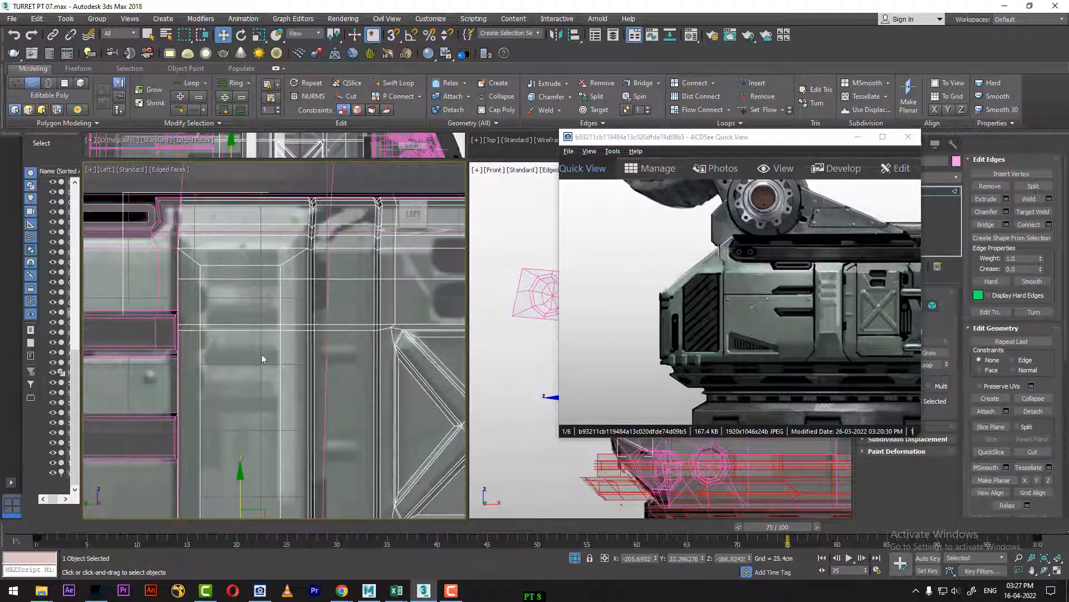
left_click(238, 266)
left_click_drag(240, 204, 241, 191)
middle_click_drag(231, 312, 235, 277)
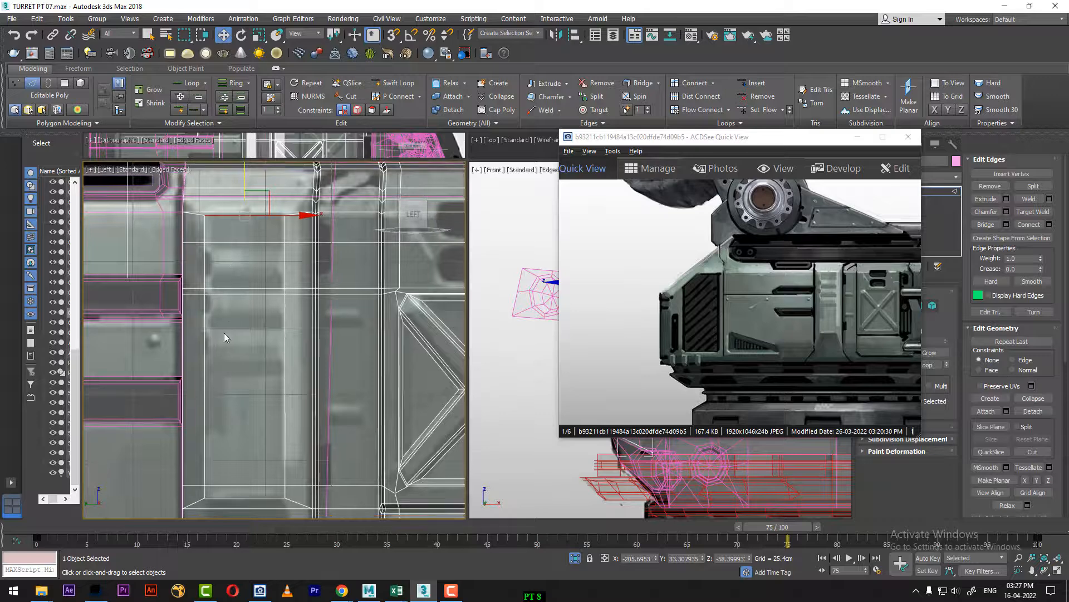
Step: Return to frame 0 in the Perspective view and move the reference image window clear of the selection settings
left_click(35, 536)
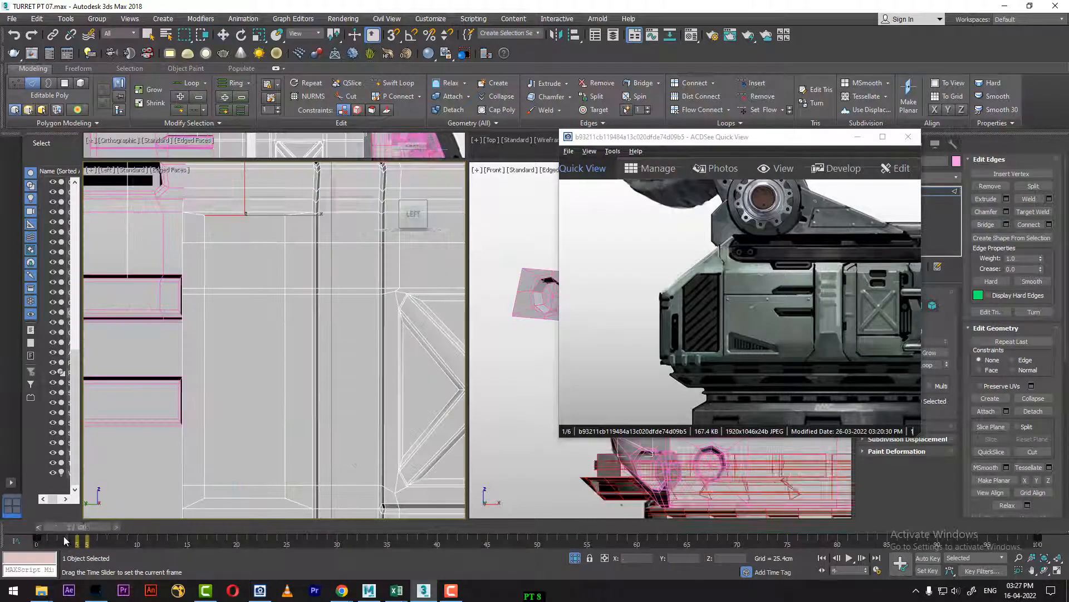
key("p")
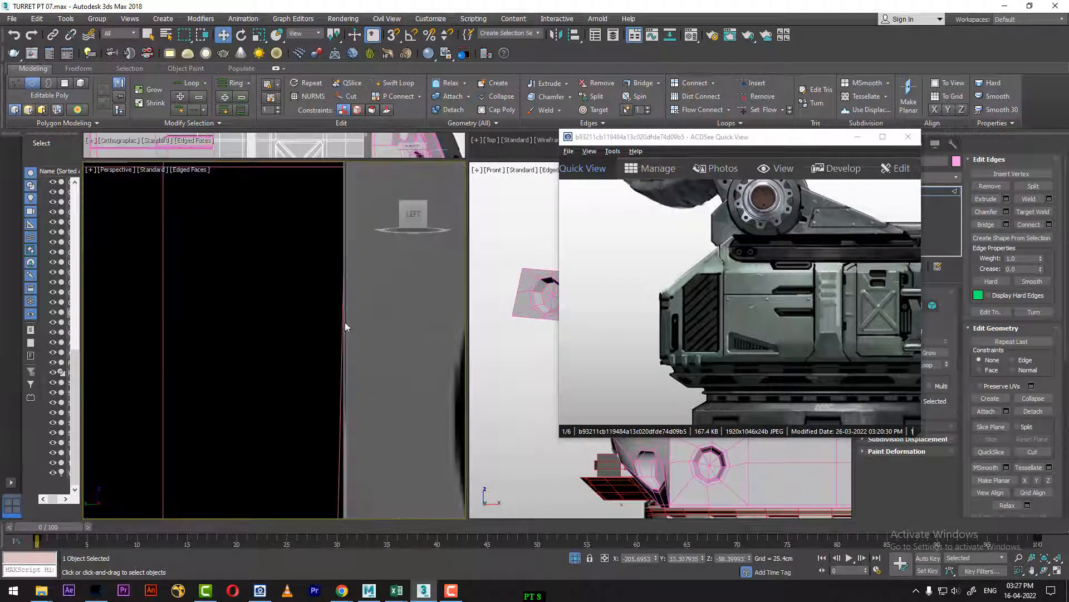
middle_click_drag(349, 351, 346, 294)
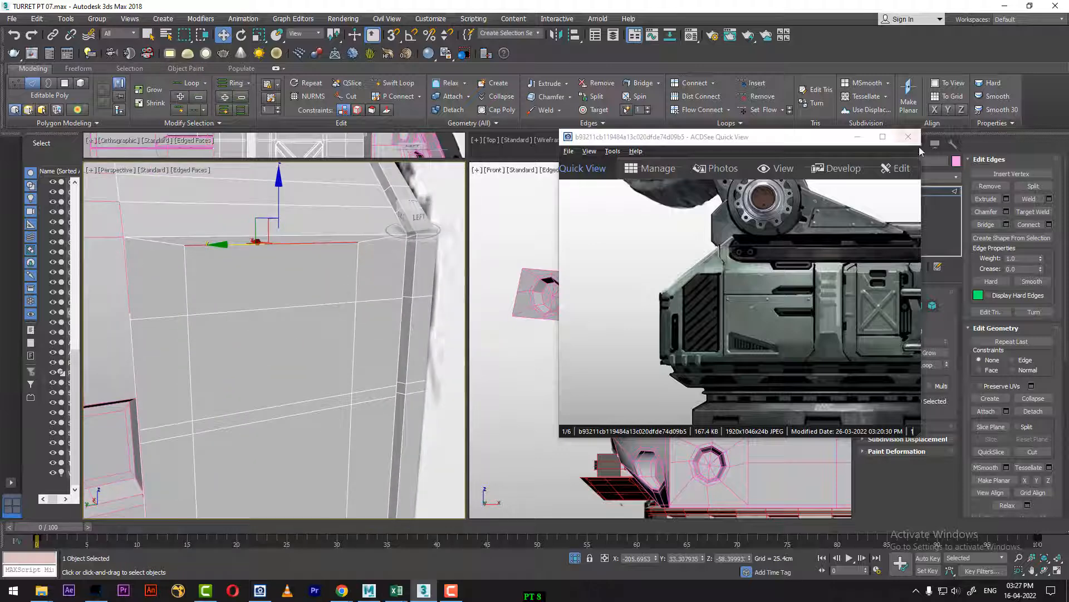
left_click_drag(827, 141, 778, 352)
left_click(920, 305)
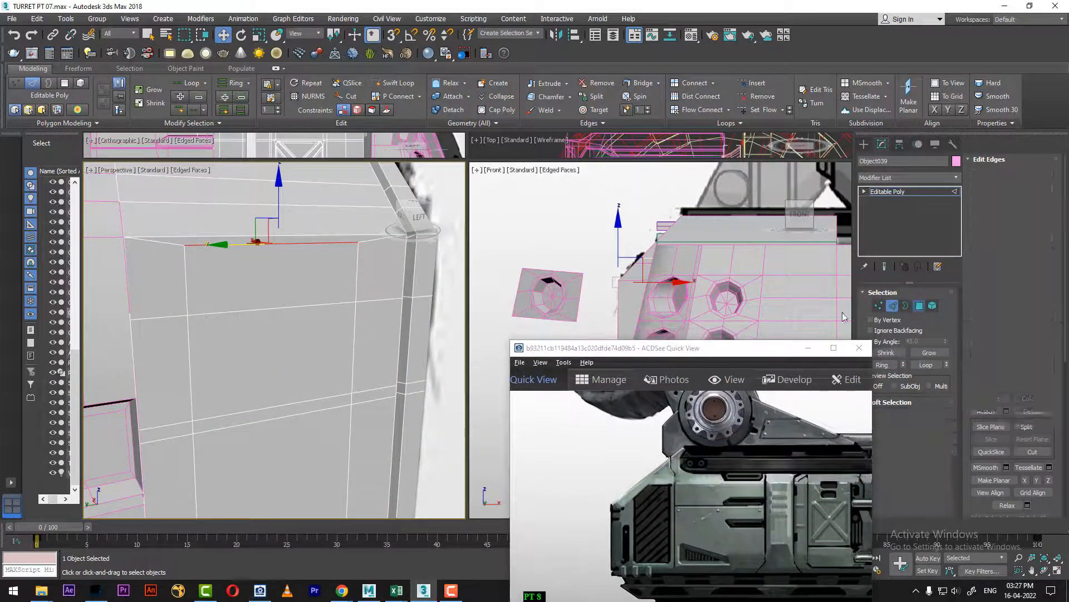
Step: Select the five stacked polygons inside the strip's inset, from its top edge down to its bottom edge
left_click(293, 270)
middle_click_drag(265, 358, 279, 220)
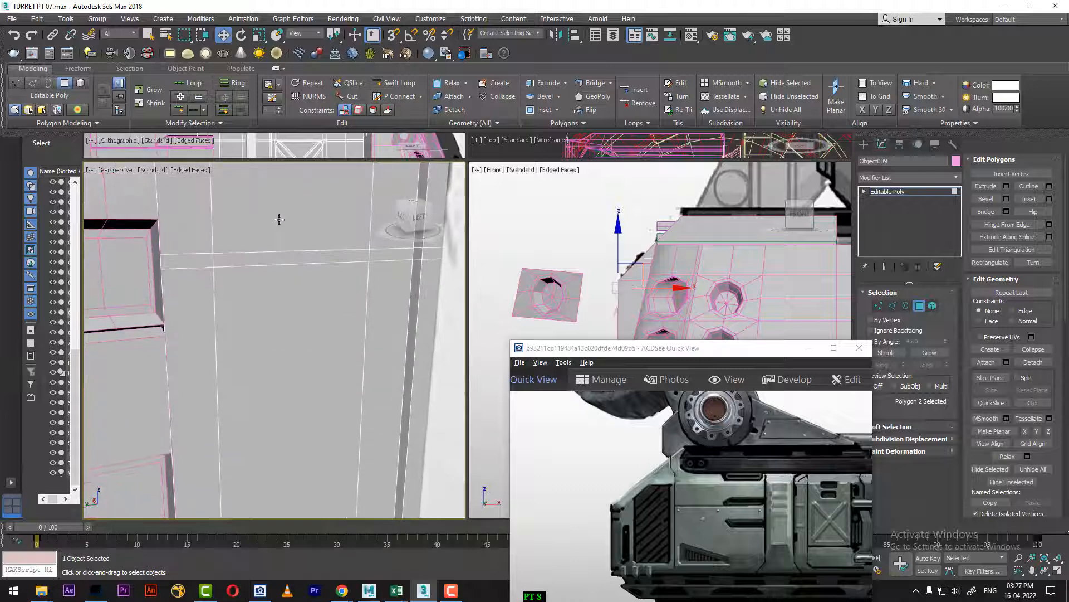
left_click(290, 231, "ctrl")
left_click(283, 259, "ctrl")
left_click(284, 367, "ctrl")
scroll(284, 367, "down", 3)
middle_click_drag(286, 366, 283, 341)
left_click(272, 424, "ctrl")
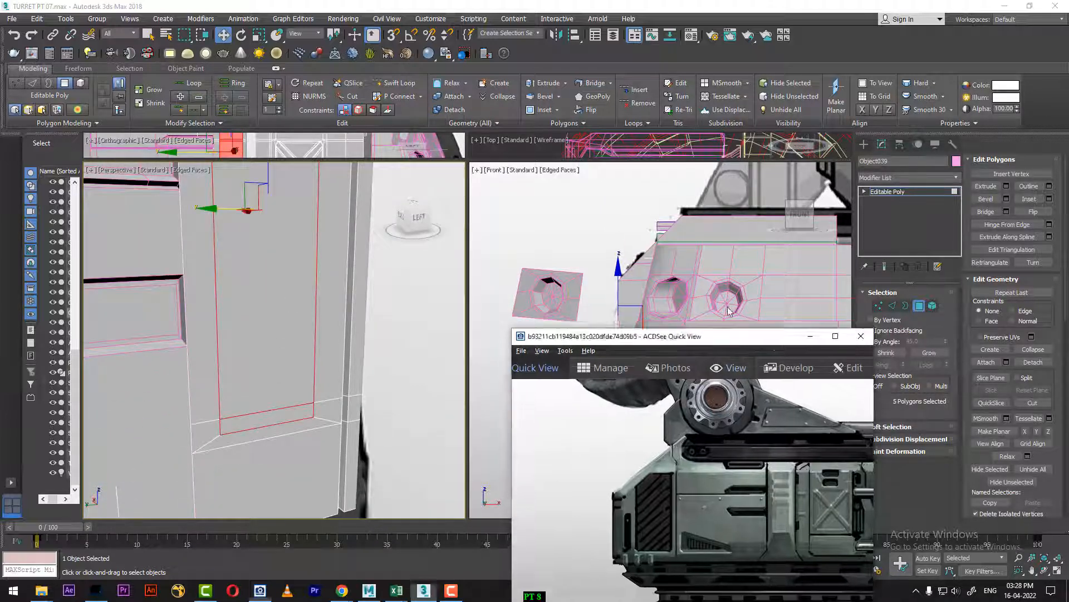
left_click_drag(718, 356, 724, 245)
right_click(340, 367)
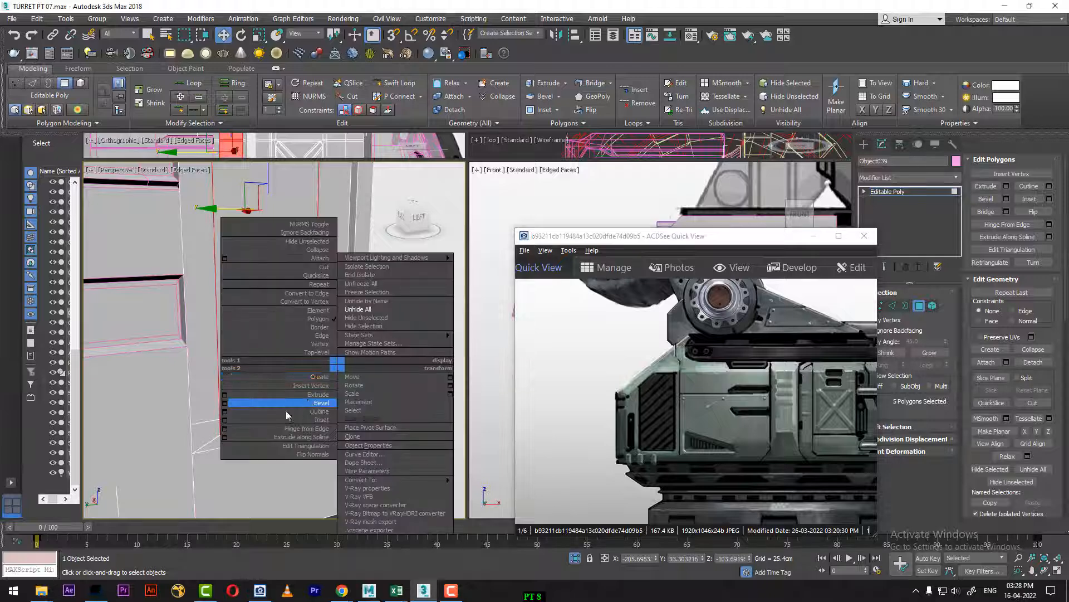
left_click(224, 402)
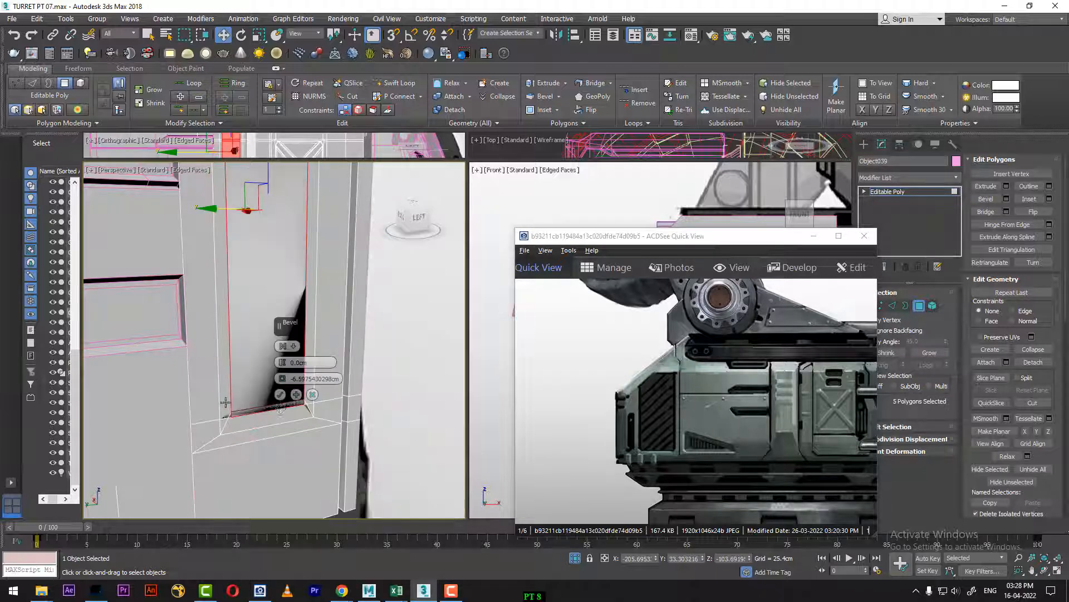
right_click(284, 380)
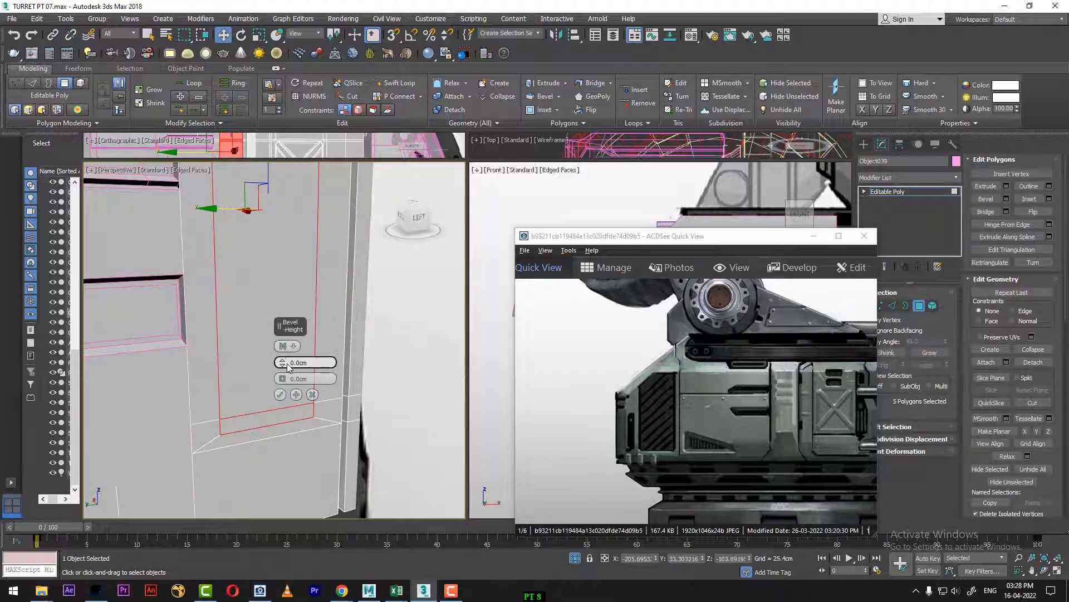
left_click_drag(282, 365, 282, 359)
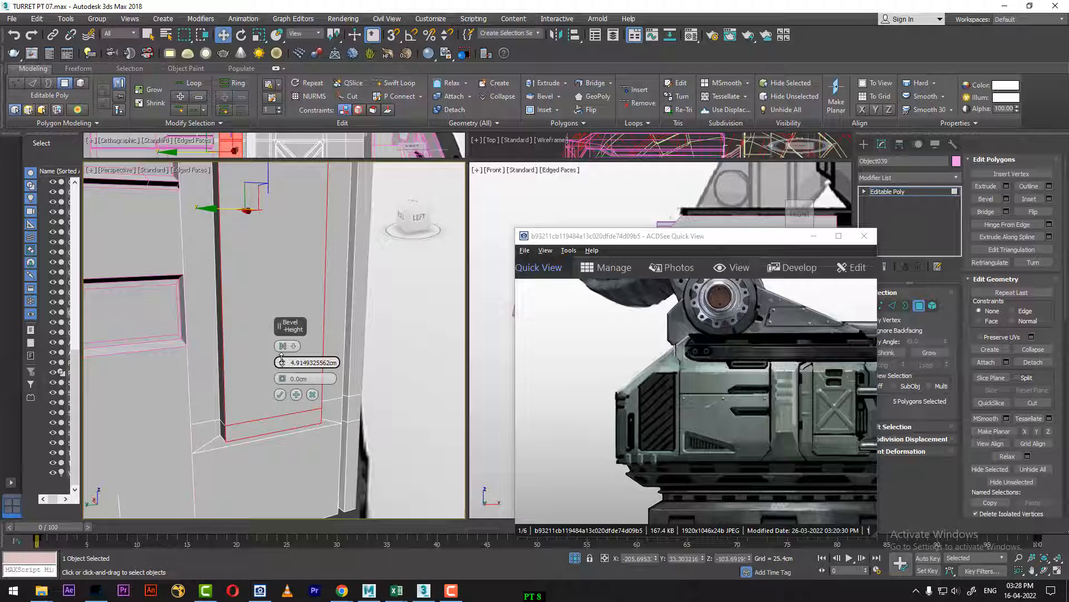
mouse_move(241, 403)
middle_mouse_down("alt")
mouse_move(240, 337)
mouse_move(211, 330)
mouse_move(175, 344)
mouse_move(243, 382)
middle_mouse_up("alt")
left_click(313, 395)
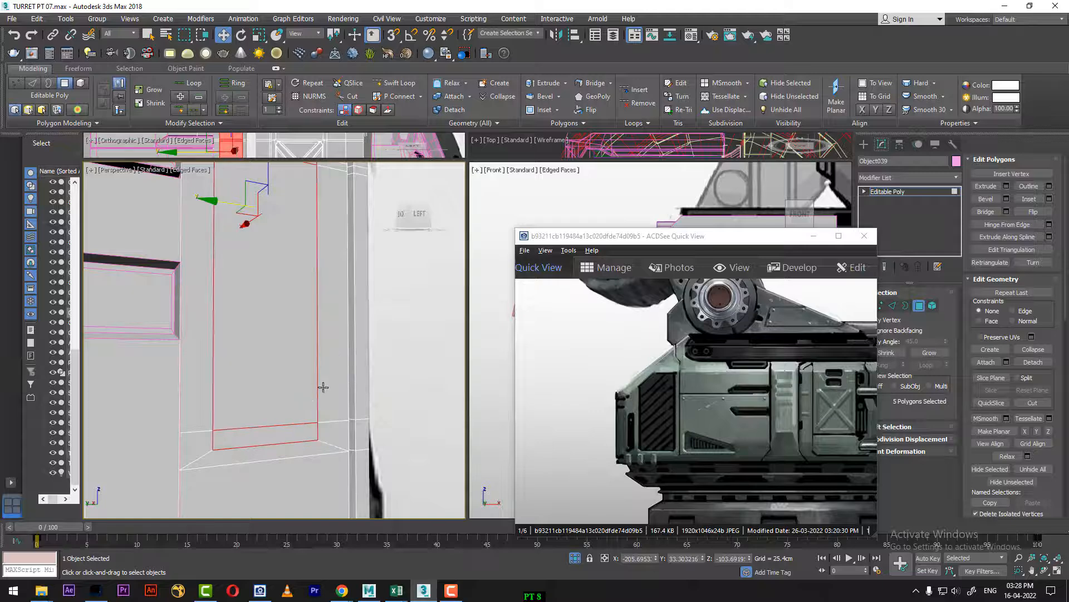
Step: Extrude the five inset polygons outward by about 4.42 cm
right_click(302, 377)
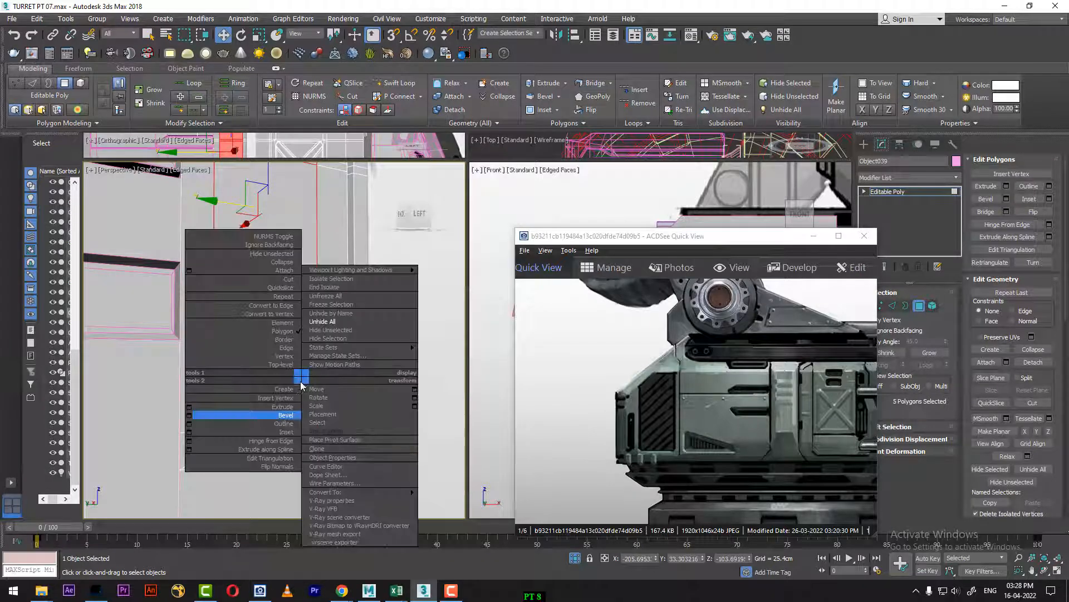
left_click(190, 407)
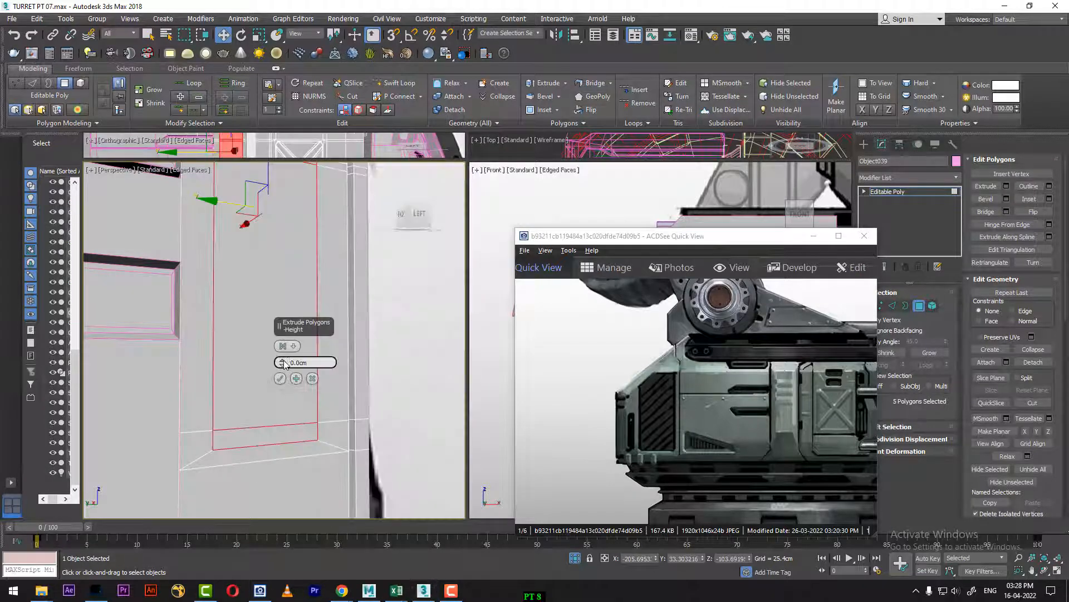
left_click_drag(284, 363, 290, 320)
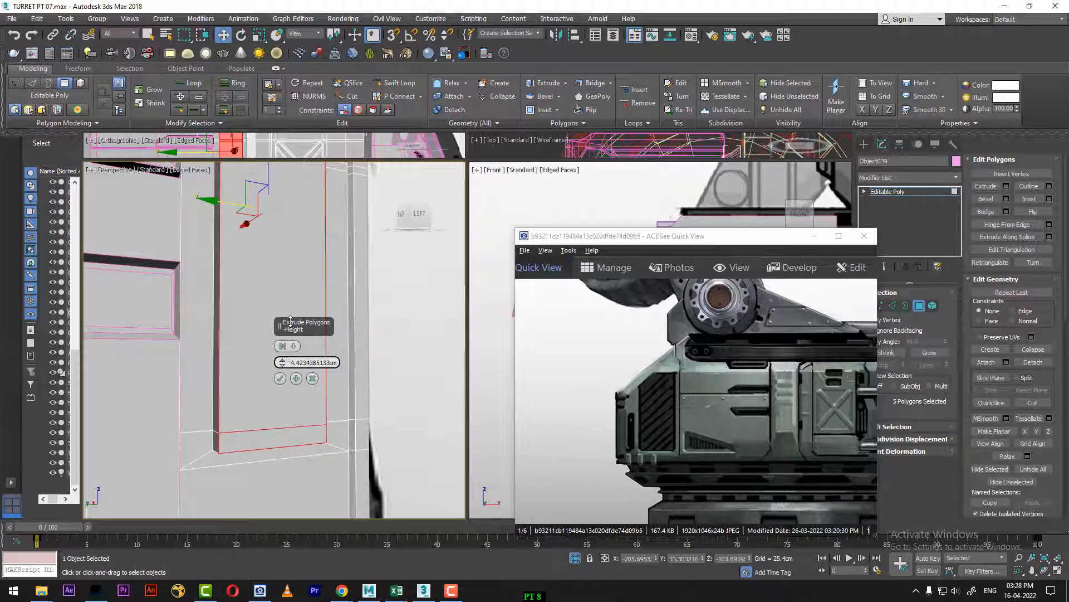
middle_click_drag(198, 382, 169, 378, "alt")
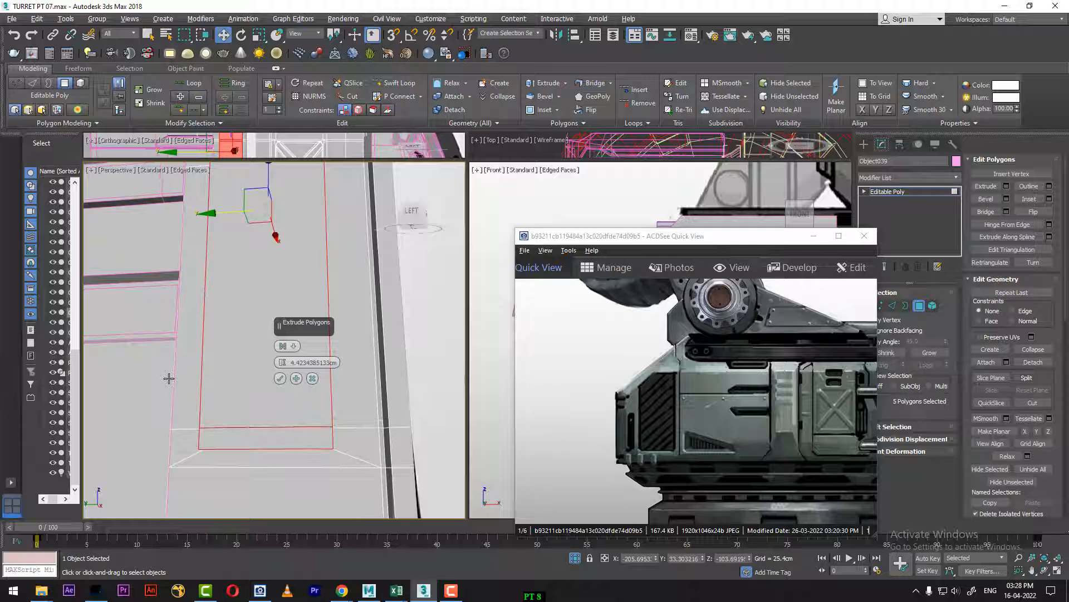
middle_click_drag(168, 379, 248, 391, "alt")
left_click(280, 378)
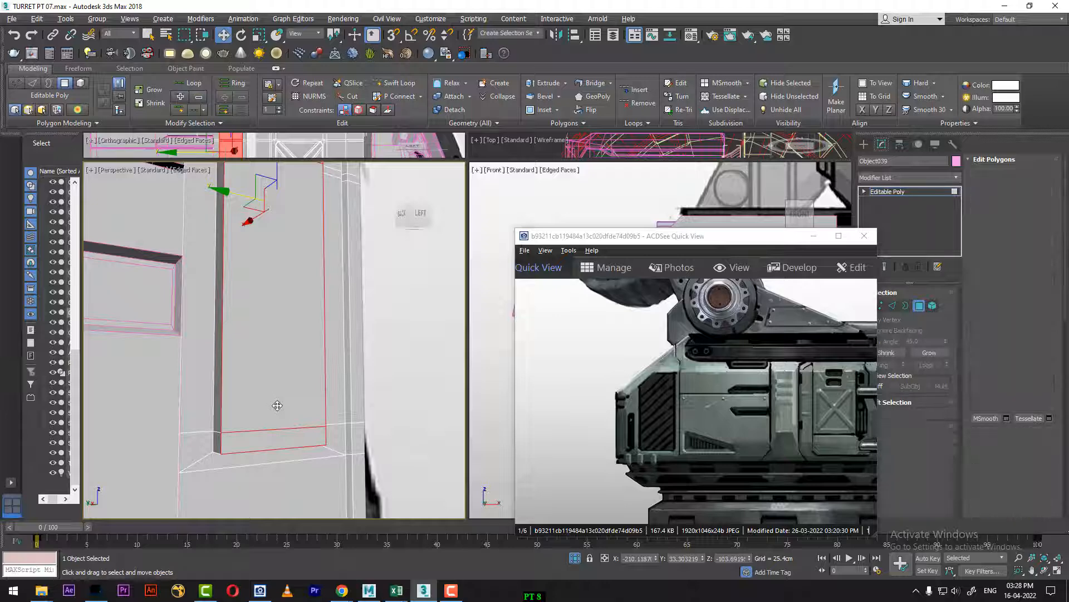
Step: Isolate the panel in a maximized Perspective view, minimize the reference image and switch to edge editing
key("alt+q")
key("alt+w")
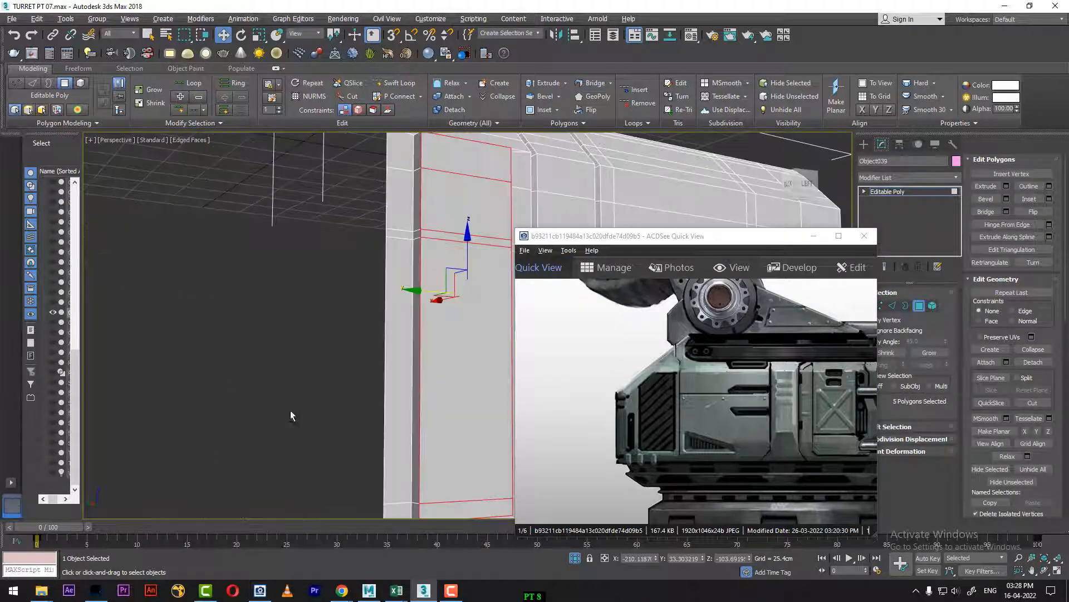
middle_click_drag(290, 410, 324, 451, "alt")
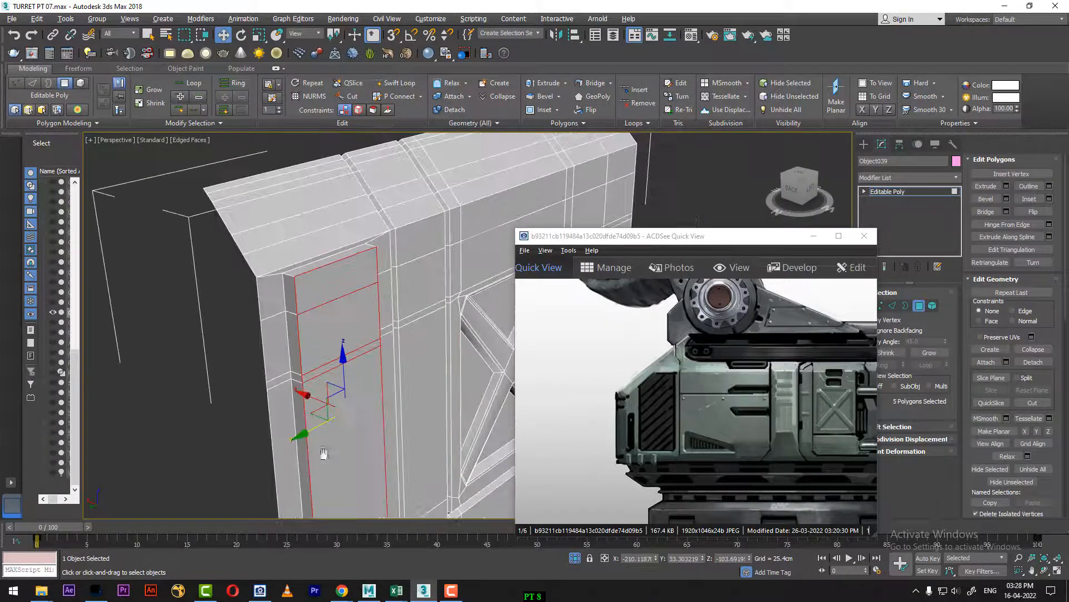
left_click(813, 236)
middle_click_drag(814, 238, 917, 278, "alt")
left_click(891, 305)
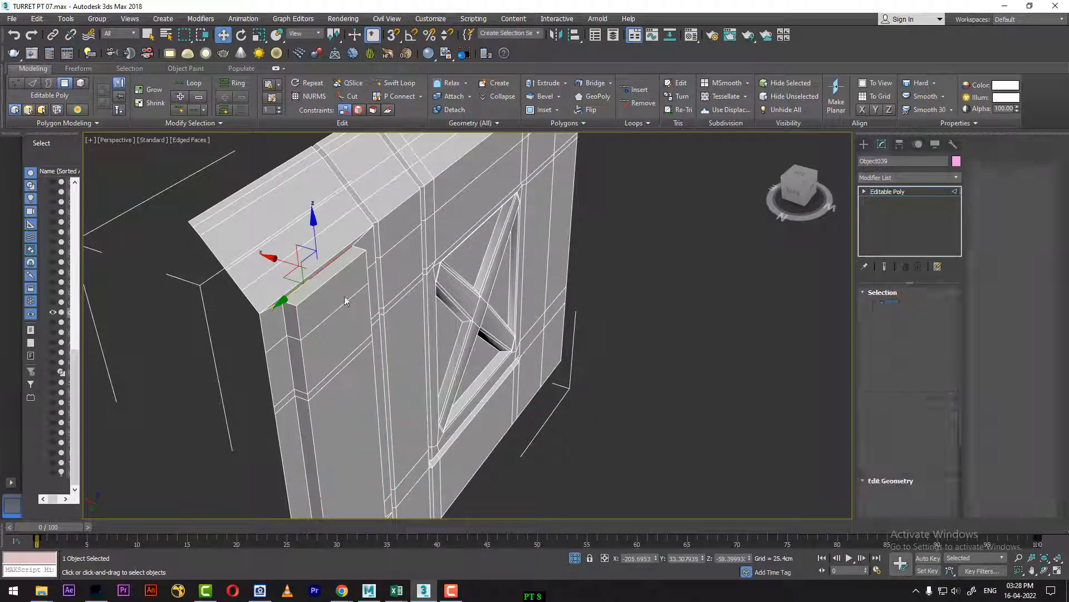
Step: Select the ring of short depth edges along the outer side of the extruded strip and collapse them
left_click(290, 303)
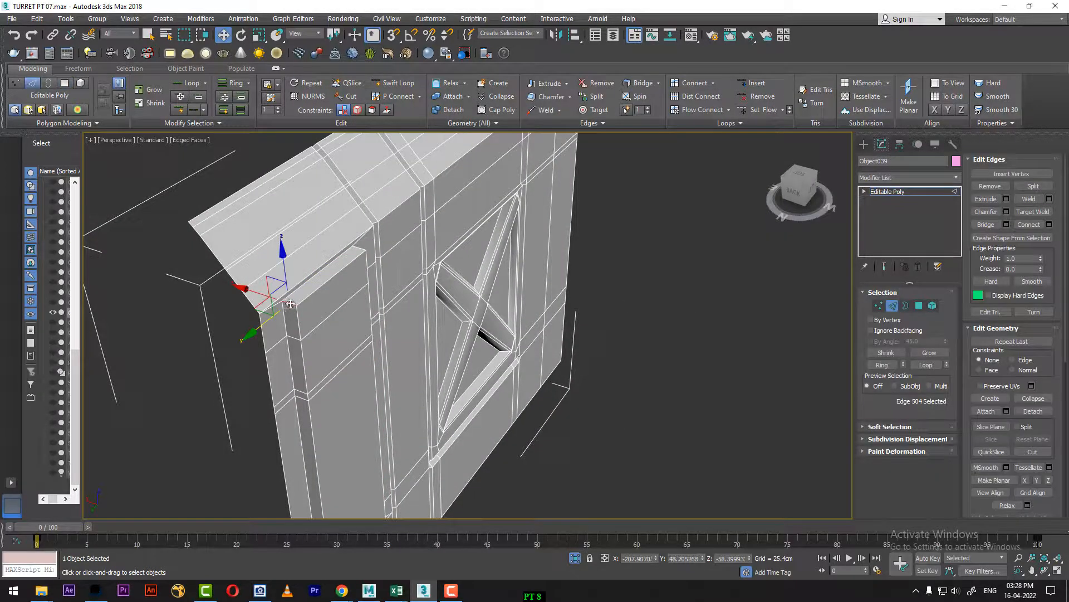
left_click(890, 363)
right_click(474, 308)
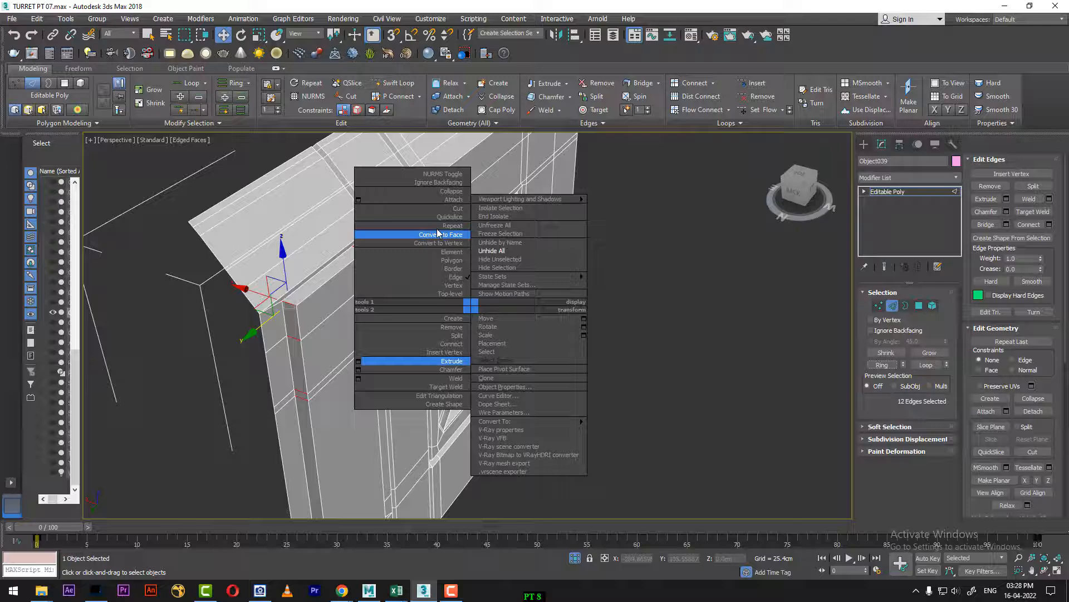
left_click(451, 196)
middle_click_drag(407, 339, 301, 446, "alt")
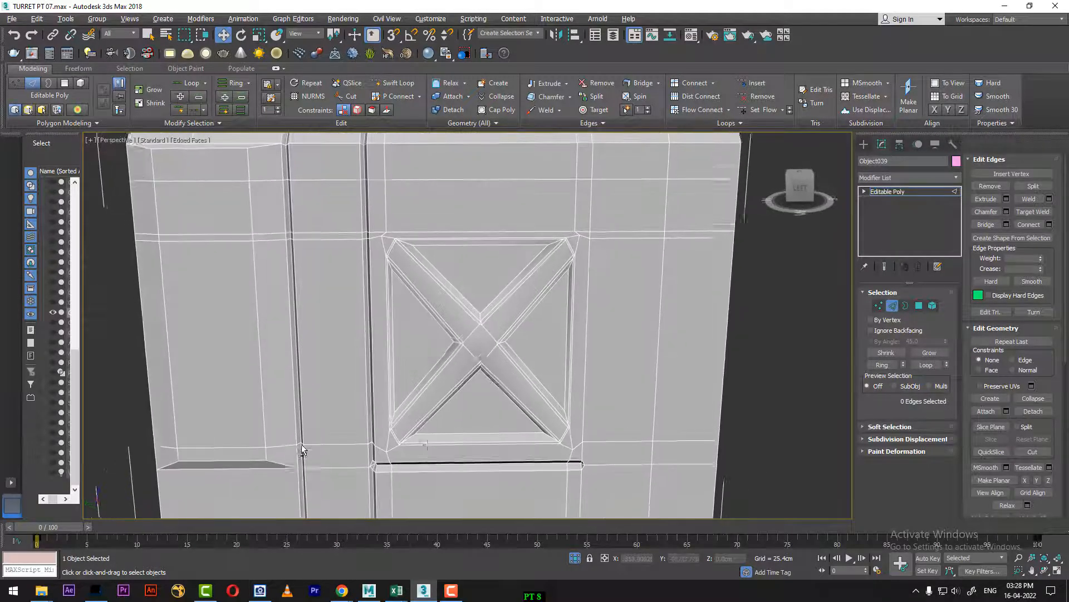
Step: Unhide all objects, restore the four-viewport layout and show the reference in the Left view at frame 92
scroll(583, 401, "down", 4)
right_click(671, 311)
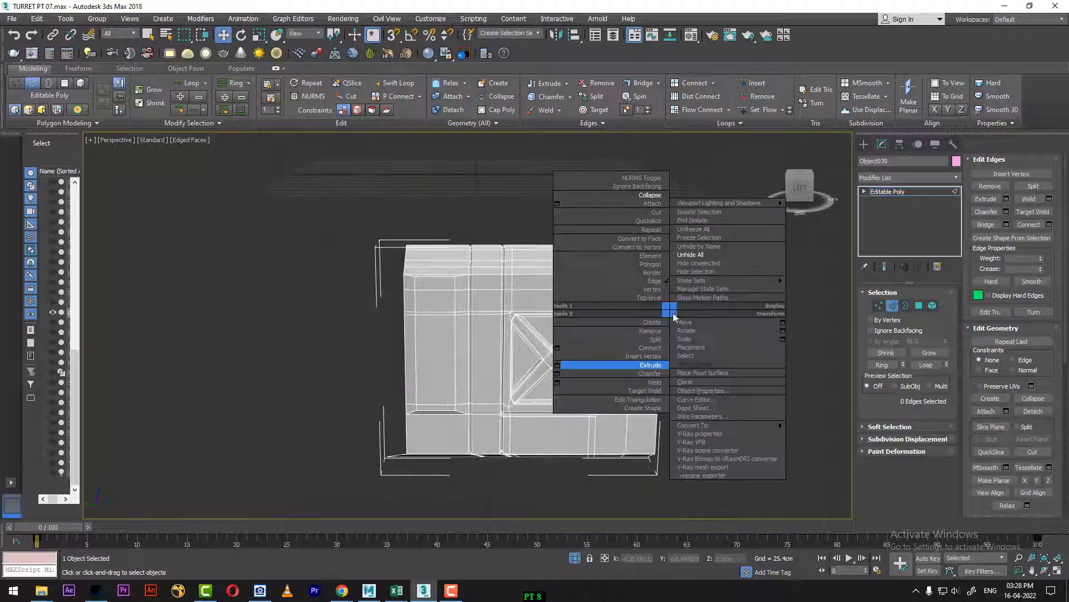
left_click(710, 256)
key("alt+w")
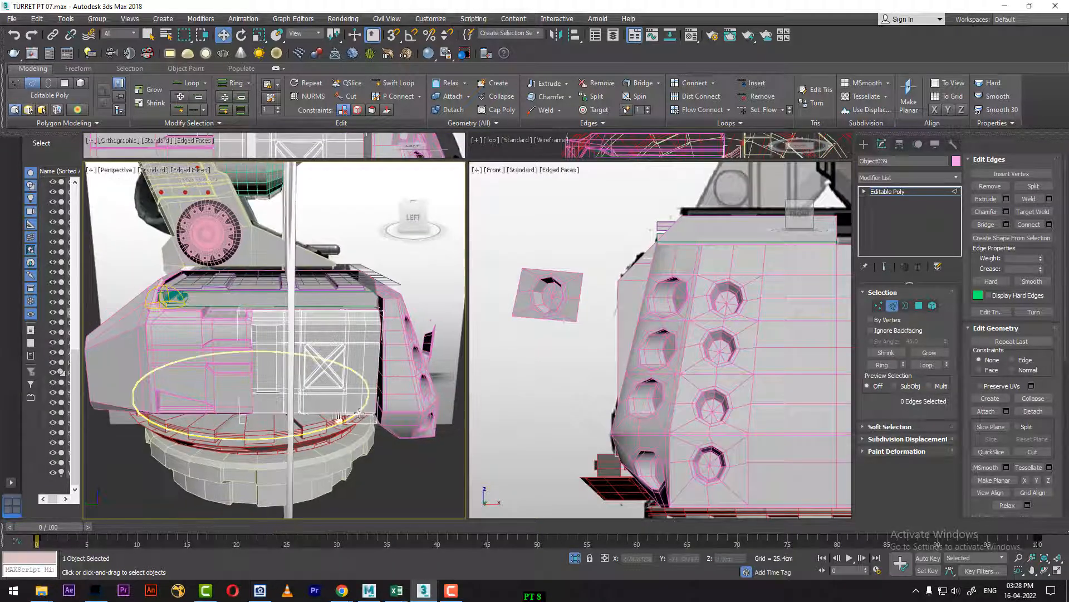
key("l")
scroll(280, 412, "down", 4)
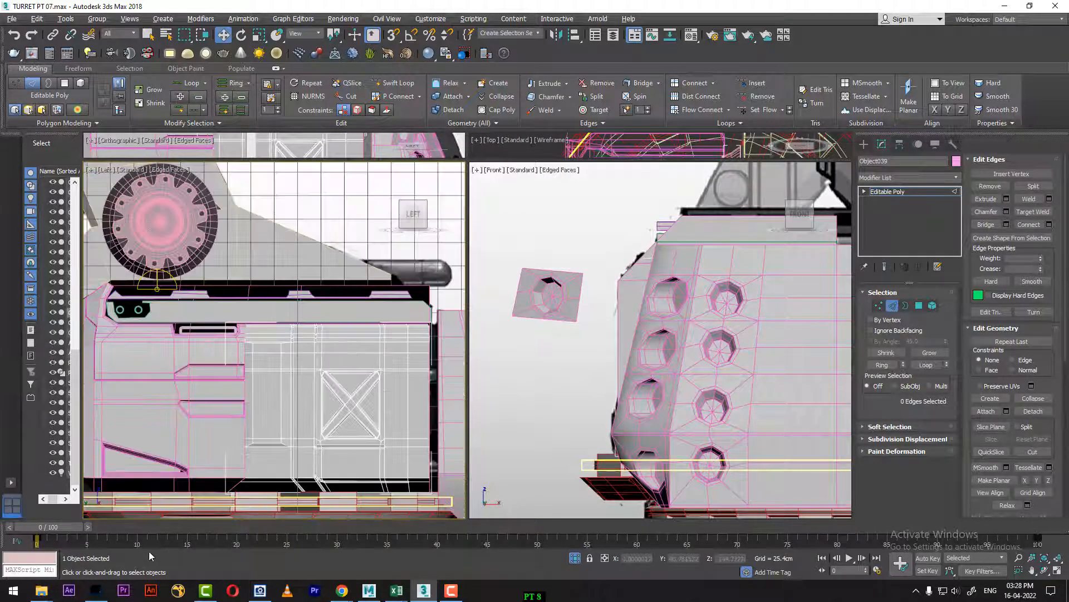
left_click_drag(58, 539, 949, 495)
scroll(353, 346, "up", 5)
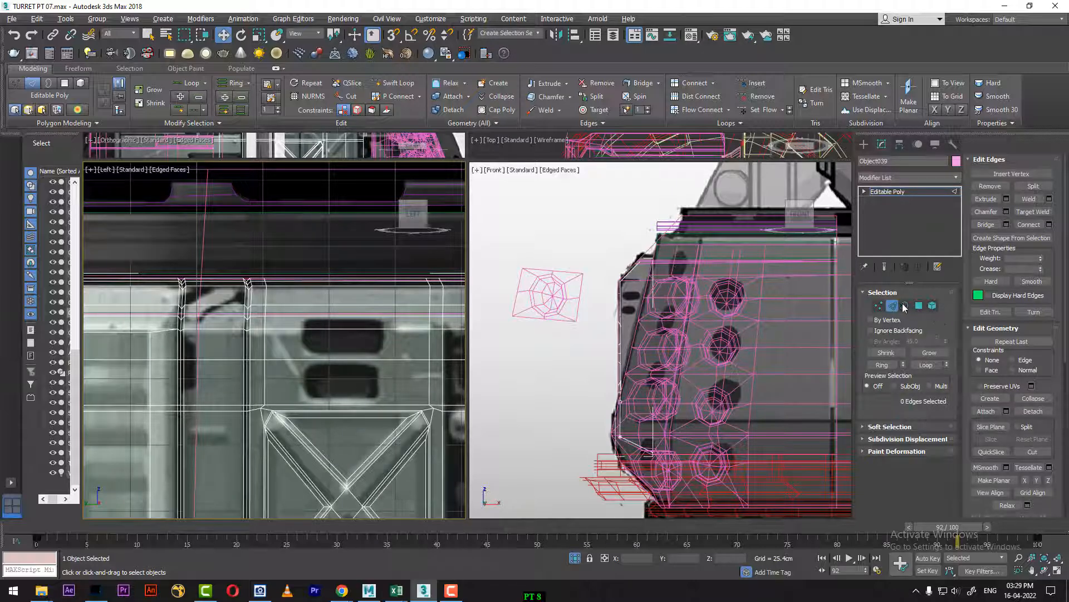
Step: Inset the polygon directly above the X-brace and scale it horizontally to about 54% to match the reference's lower dark slot
left_click(349, 359)
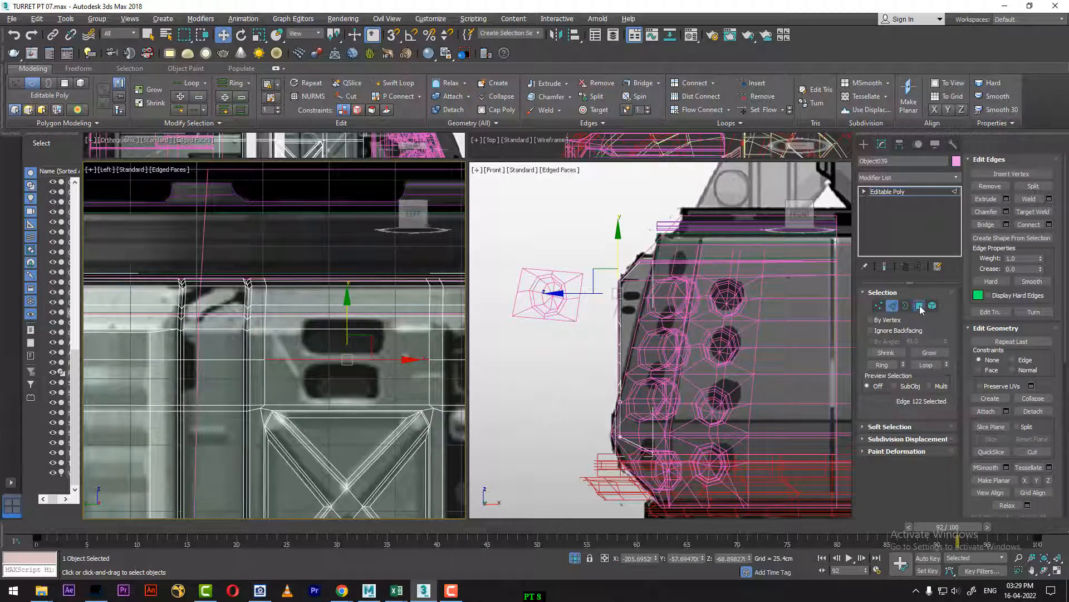
left_click(919, 305)
left_click(336, 377)
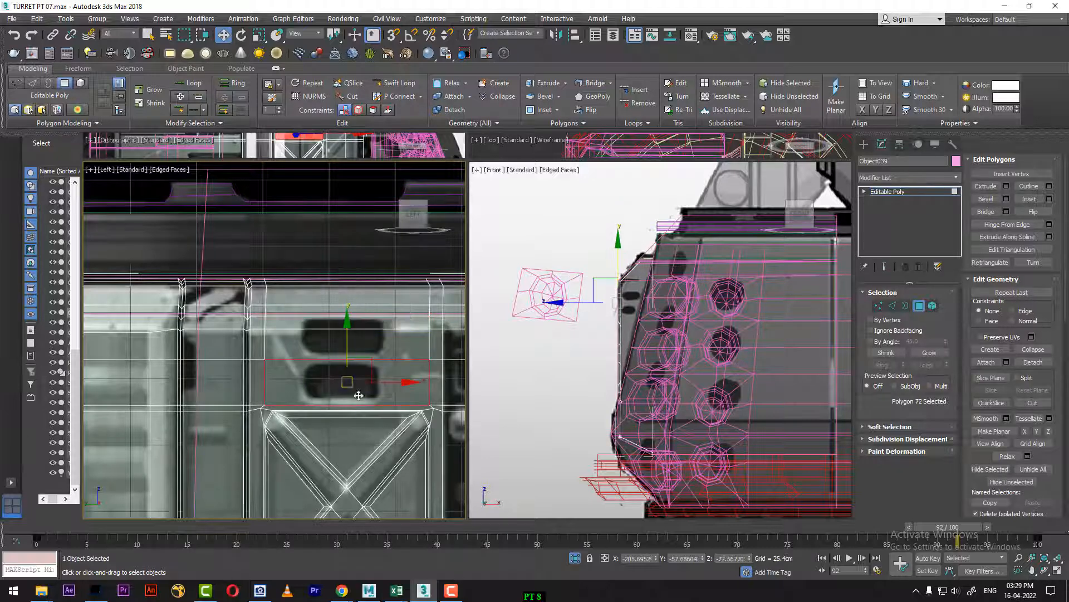
right_click(380, 363)
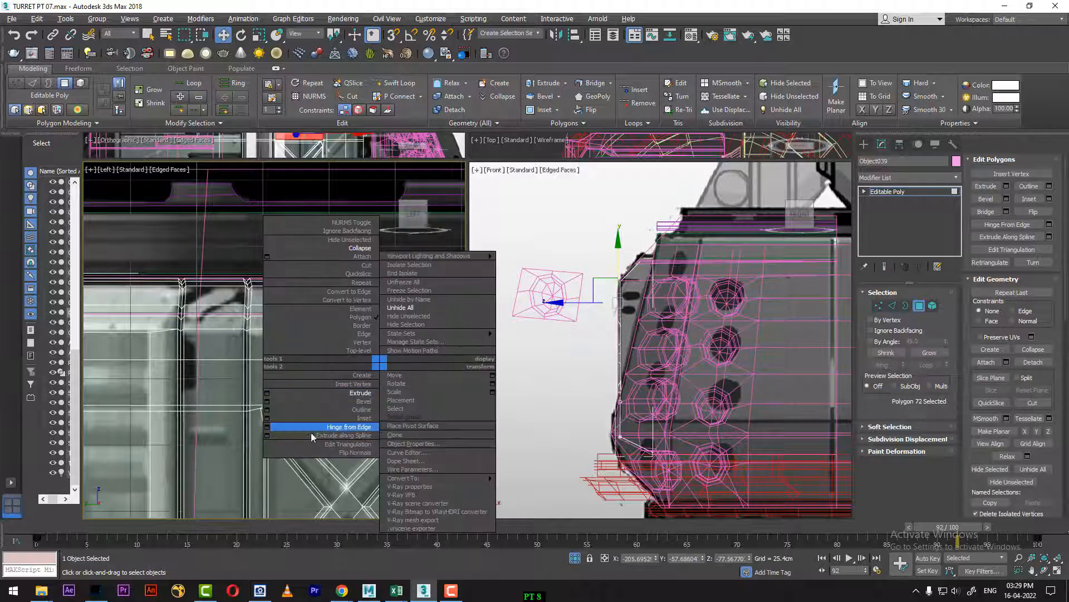
left_click(267, 417)
left_click(280, 378)
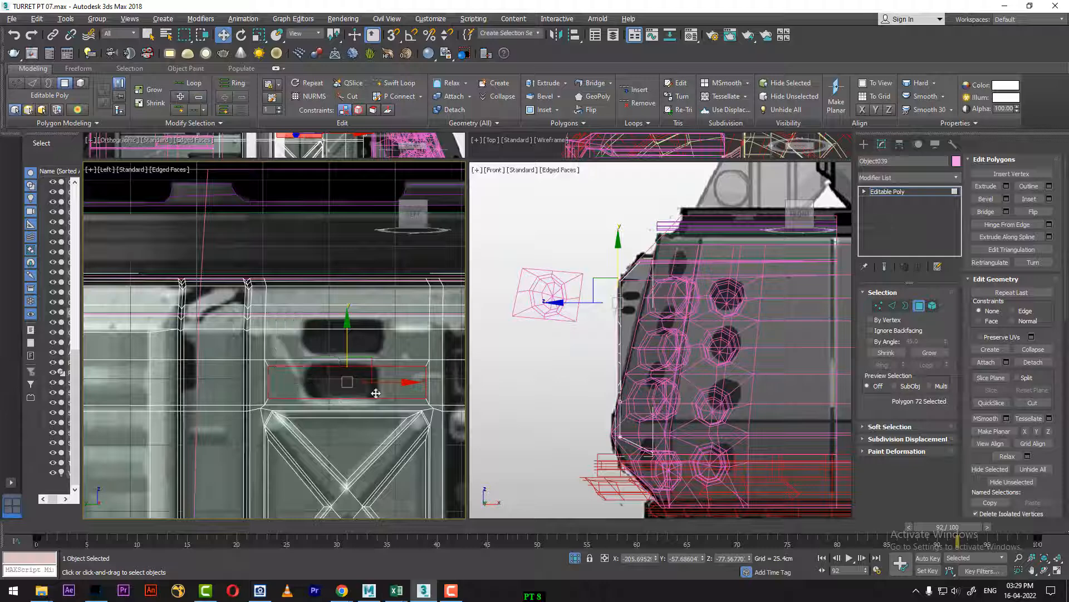
key("r")
left_click_drag(404, 388, 380, 385)
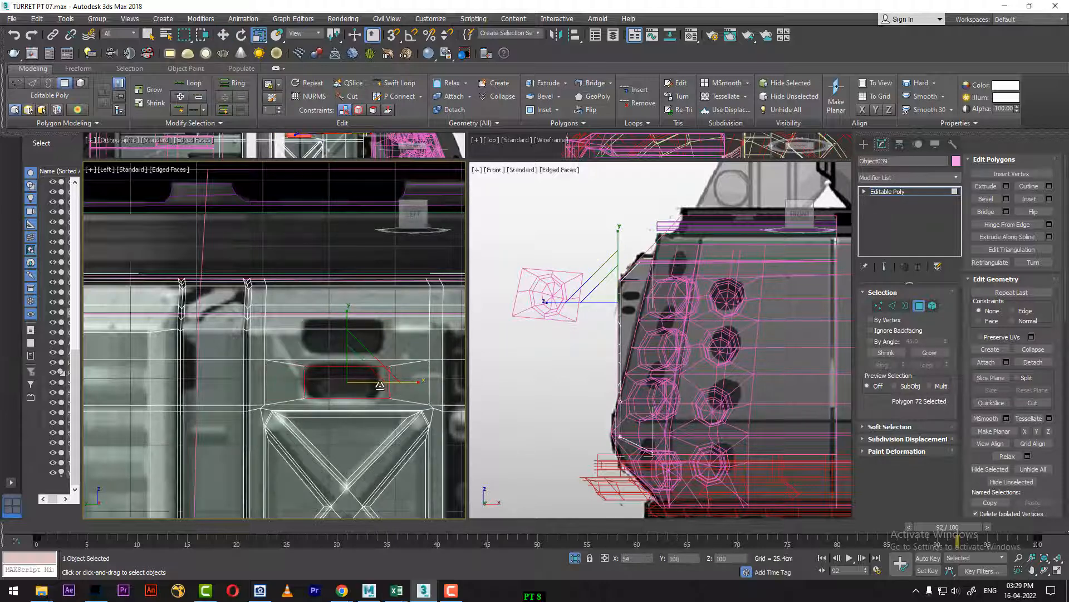
Step: Inset the two adjoining polygons at the upper dark slot by 2.54 cm as a group and narrow them horizontally to the slot's width
scroll(378, 385, "up", 3)
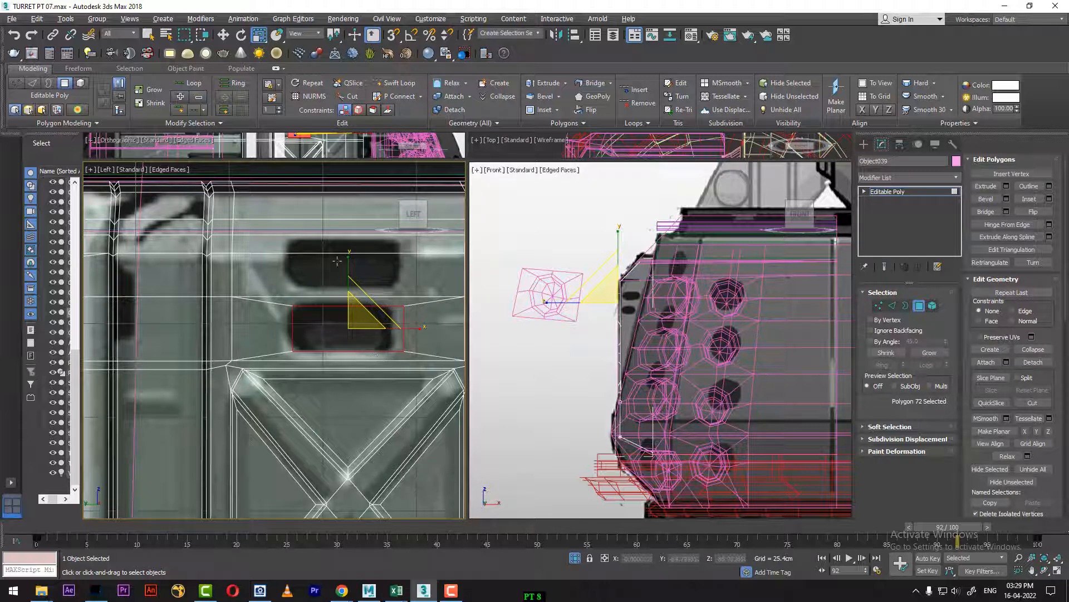
left_click(327, 244)
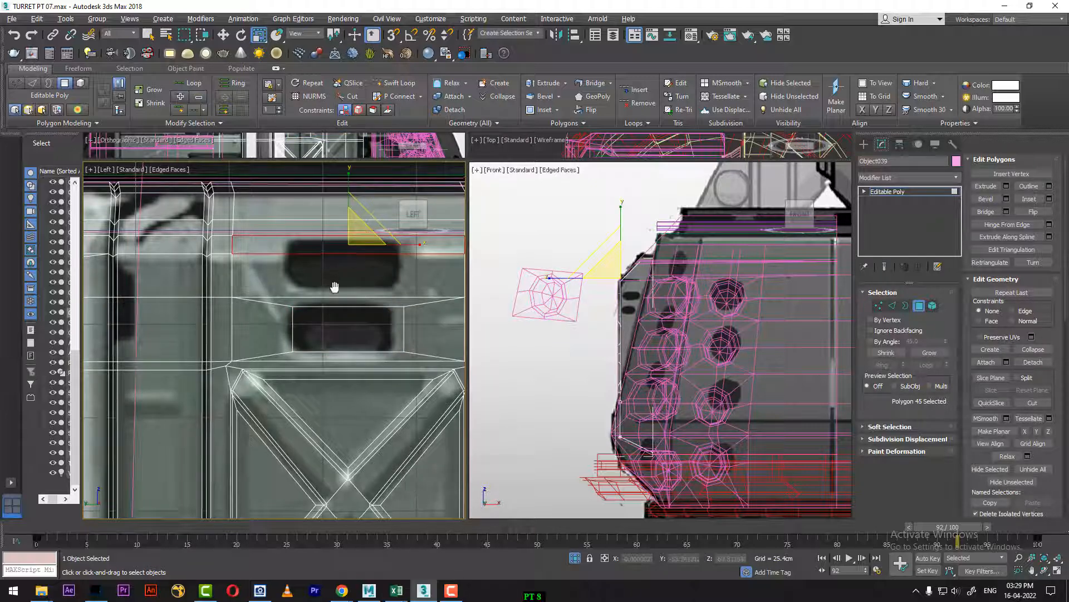
middle_click_drag(335, 280, 334, 309)
left_click(329, 306, "ctrl")
right_click(347, 313)
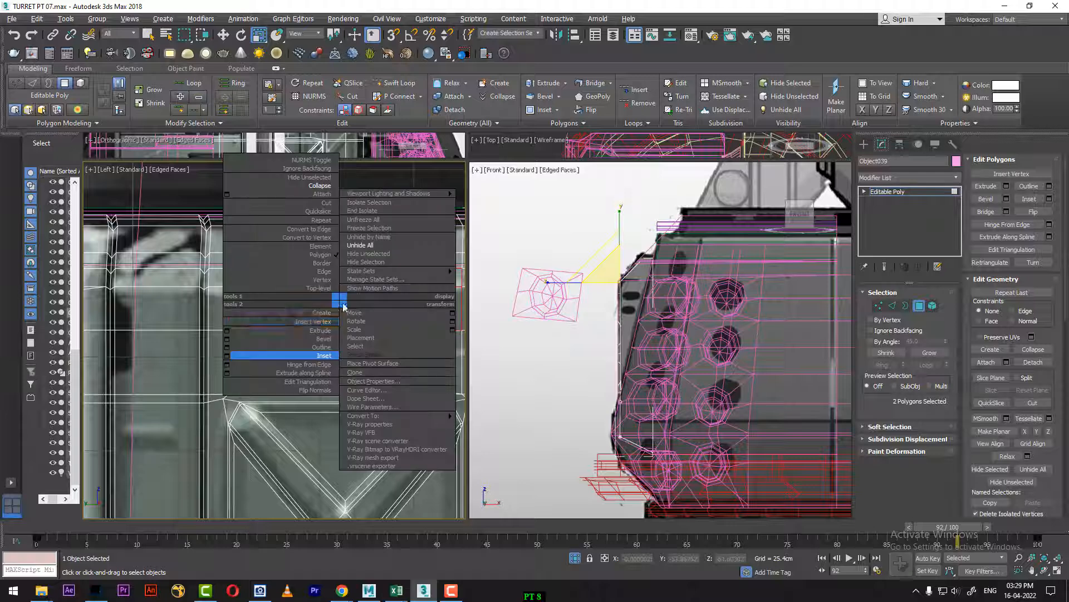
left_click(236, 354)
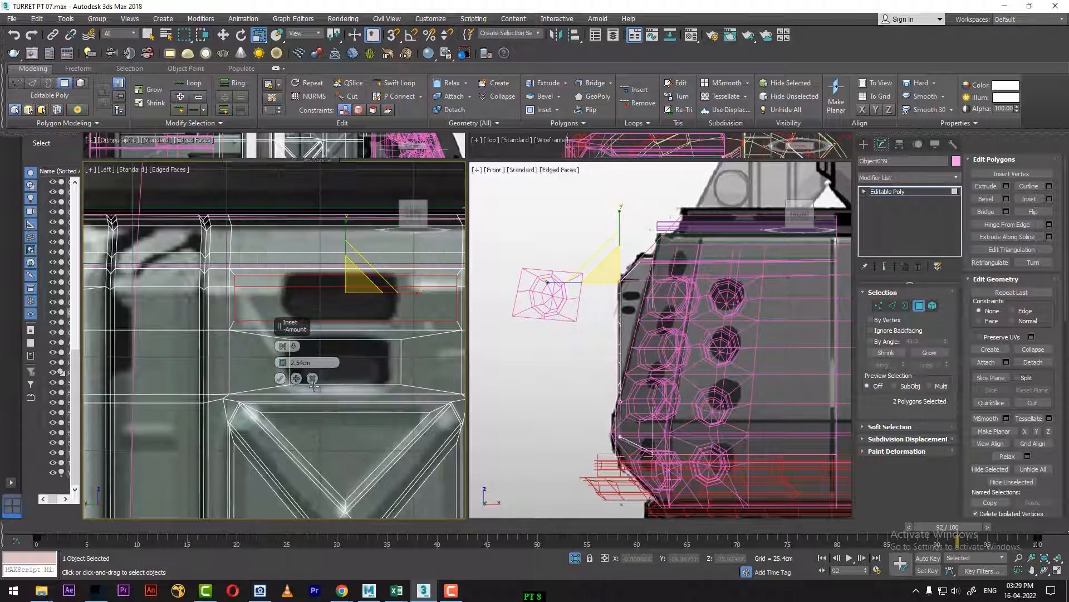
left_click(281, 378)
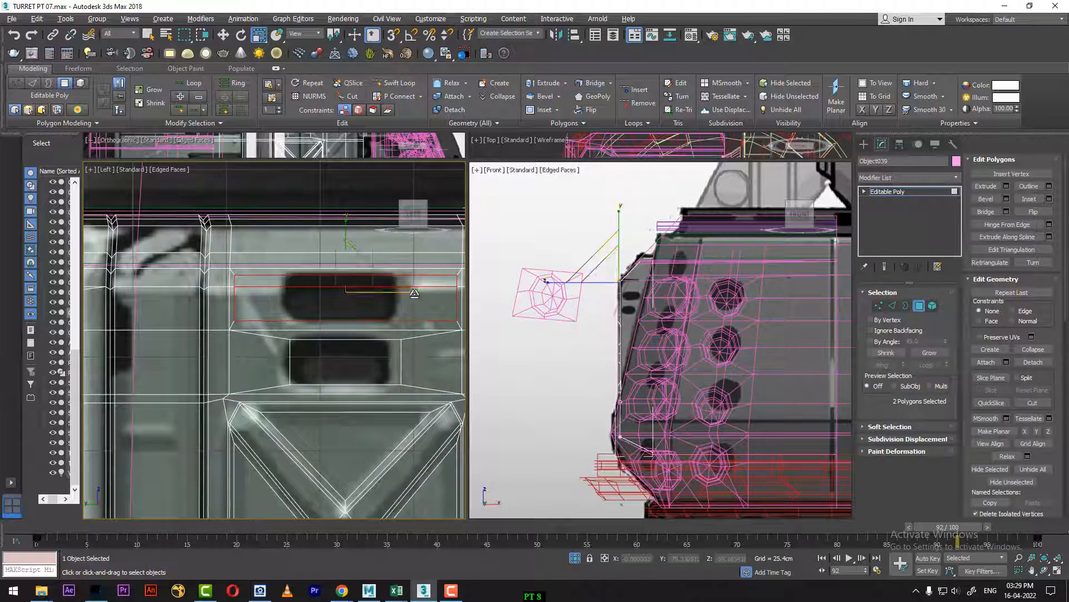
left_click_drag(415, 293, 379, 298)
middle_click_drag(357, 406, 372, 428)
Step: Return to frame 0 in a shaded Perspective view framed on the two slot insets
key("p")
key("z")
key("F3")
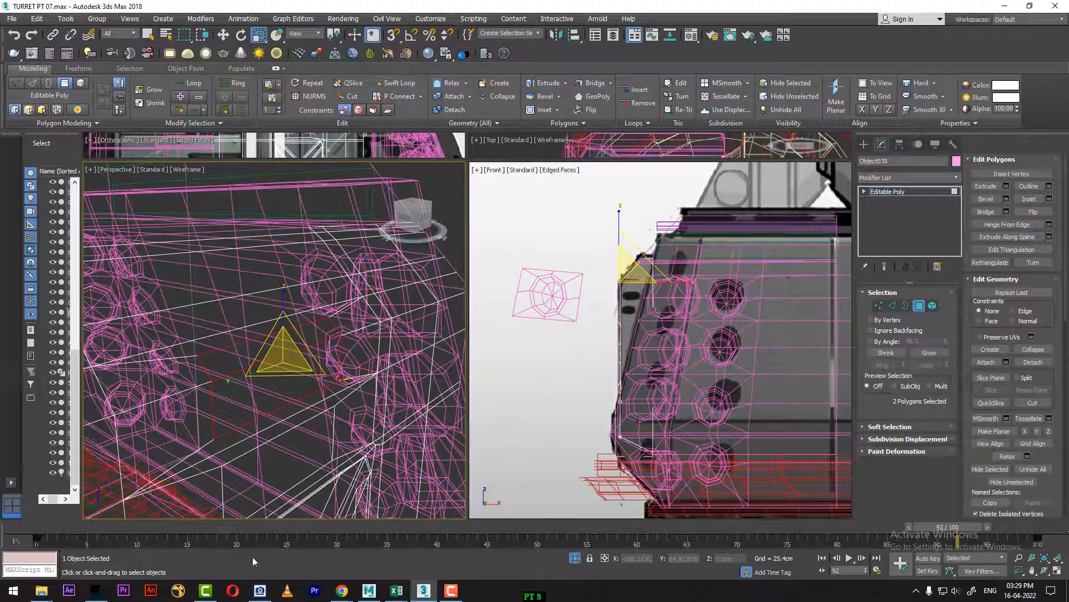
left_click_drag(204, 534, 44, 532)
middle_click_drag(279, 460, 197, 472)
key("F3")
middle_click_drag(260, 462, 306, 361)
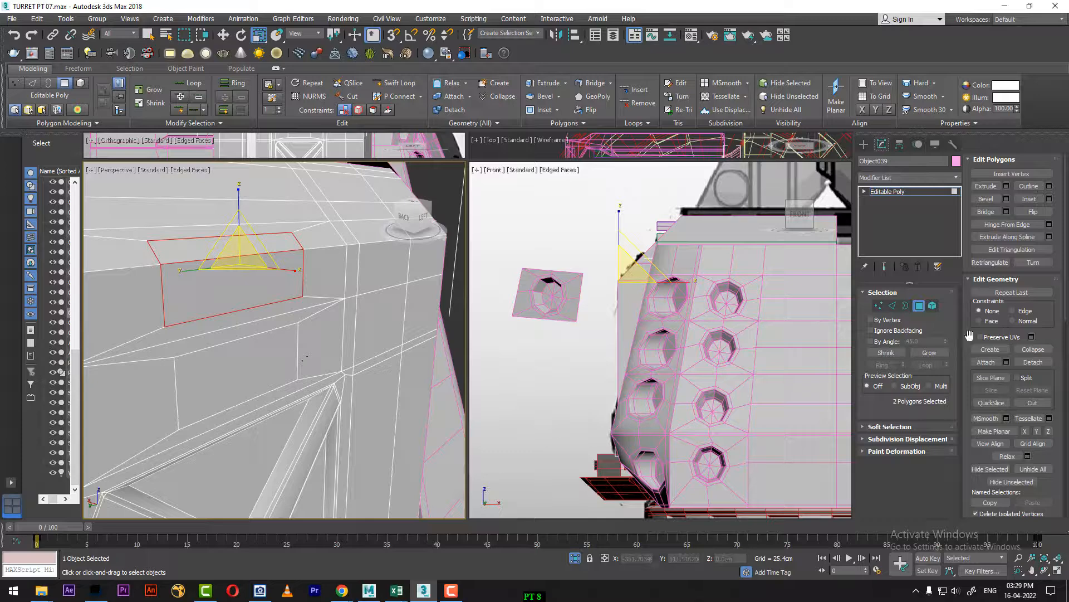
Step: Add the lower slot polygon to the selection and bevel all three slot polygons inward to form two recesses
left_click(244, 385, "ctrl")
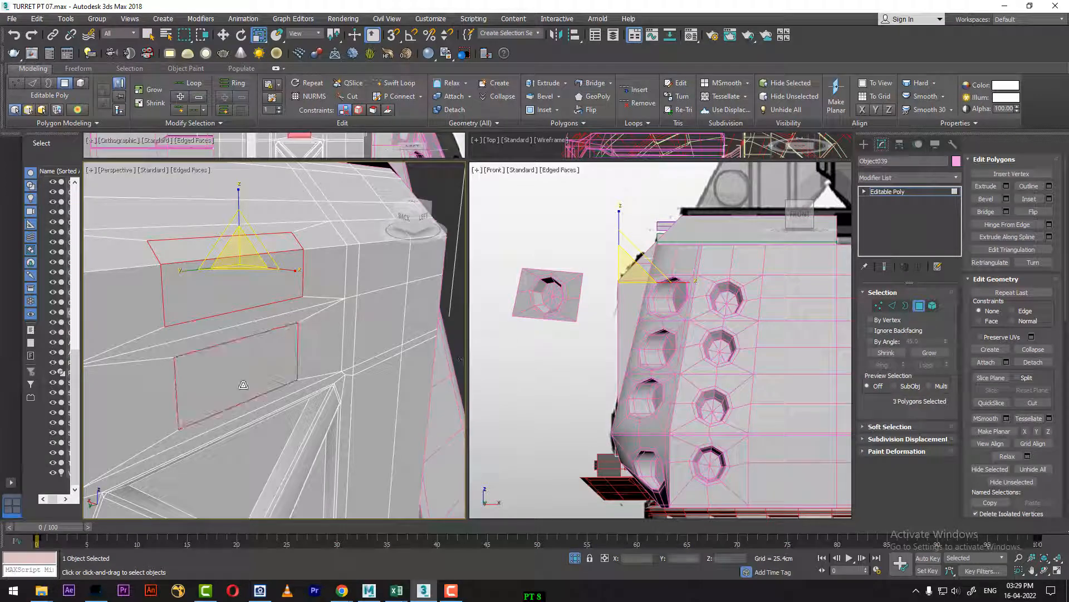
right_click(301, 364)
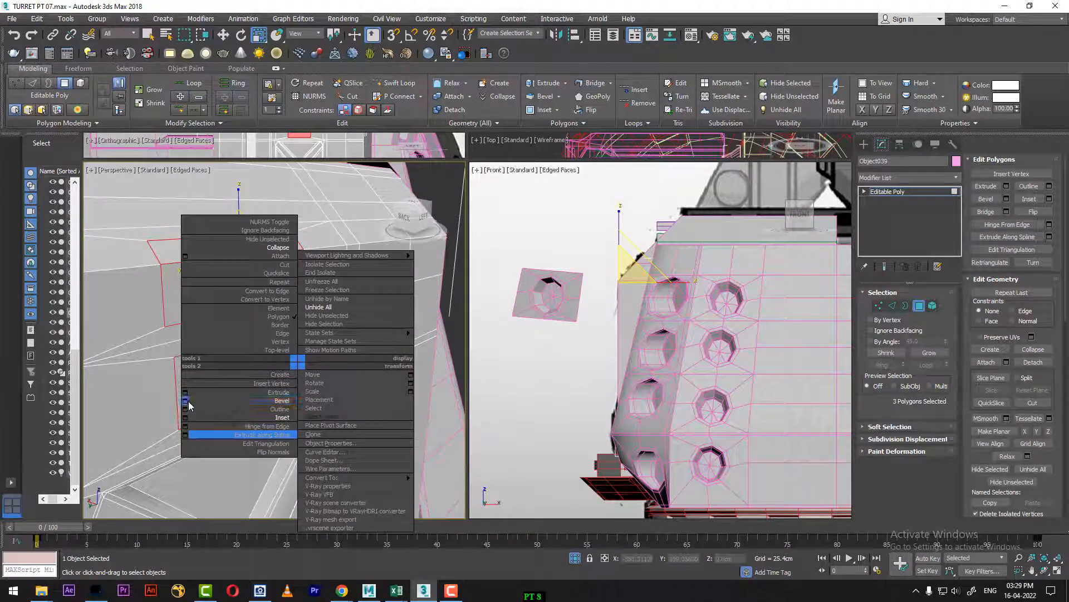
left_click(186, 400)
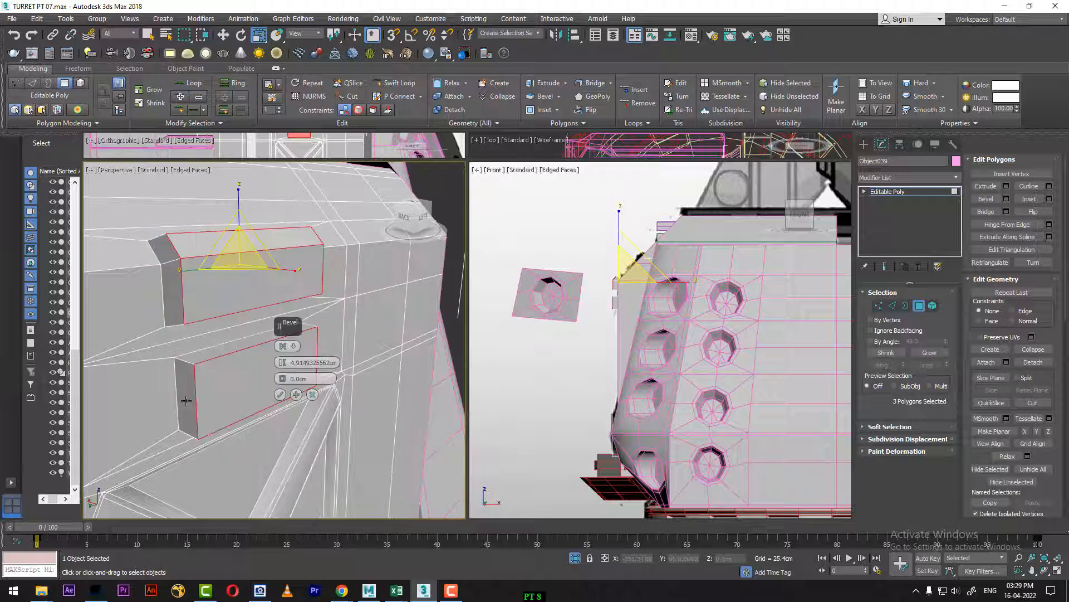
left_click_drag(282, 363, 279, 388)
middle_click_drag(191, 384, 93, 366, "alt")
left_click(280, 394)
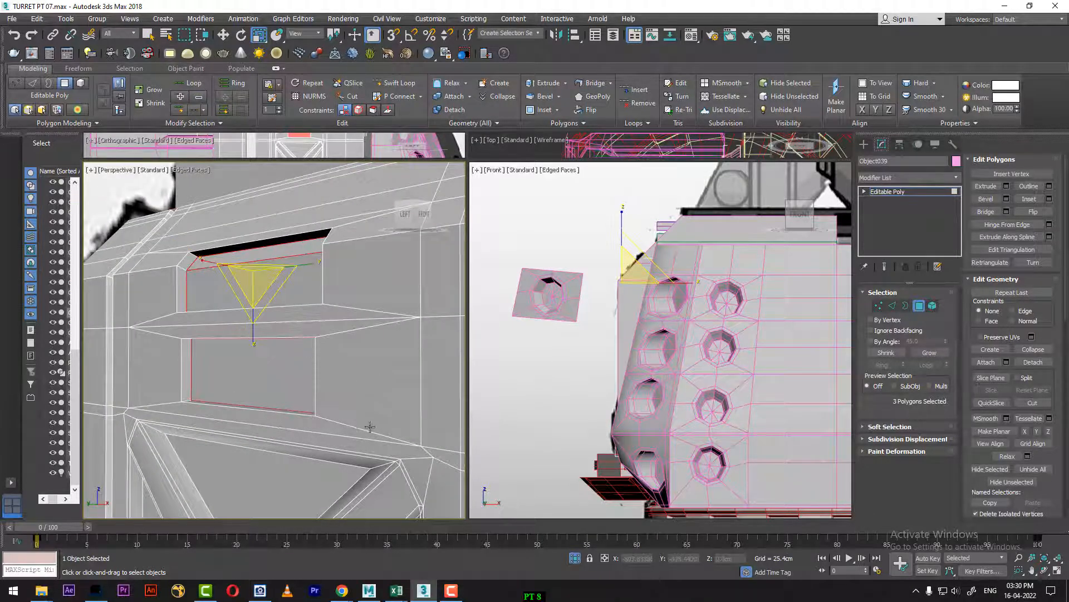
middle_click_drag(280, 394, 306, 388, "alt")
Step: Maximize the Left view and go to frame 100 to show the reference's handles and bracket beside the X-brace
key("alt+w")
scroll(199, 487, "down", 3)
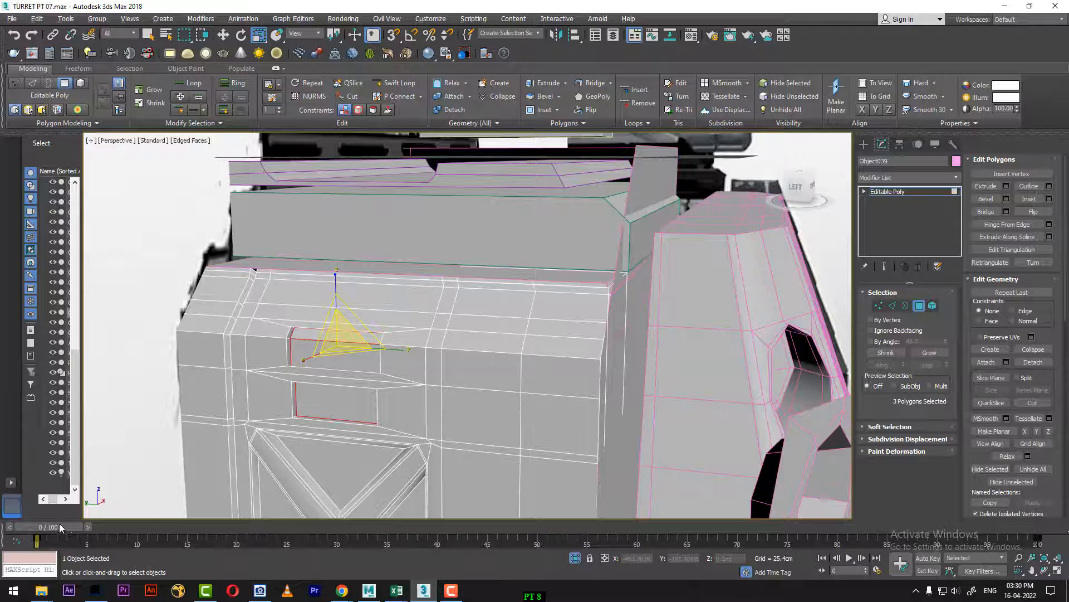
left_click_drag(60, 528, 703, 490)
key("l")
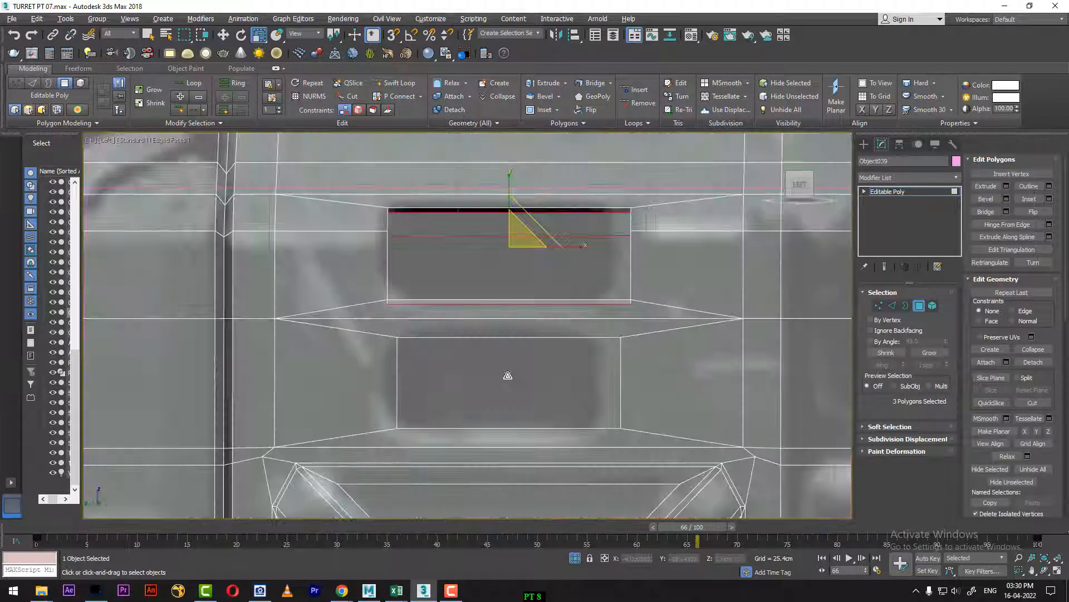
scroll(434, 384, "down", 6)
middle_click_drag(503, 381, 423, 282)
scroll(496, 356, "up", 2)
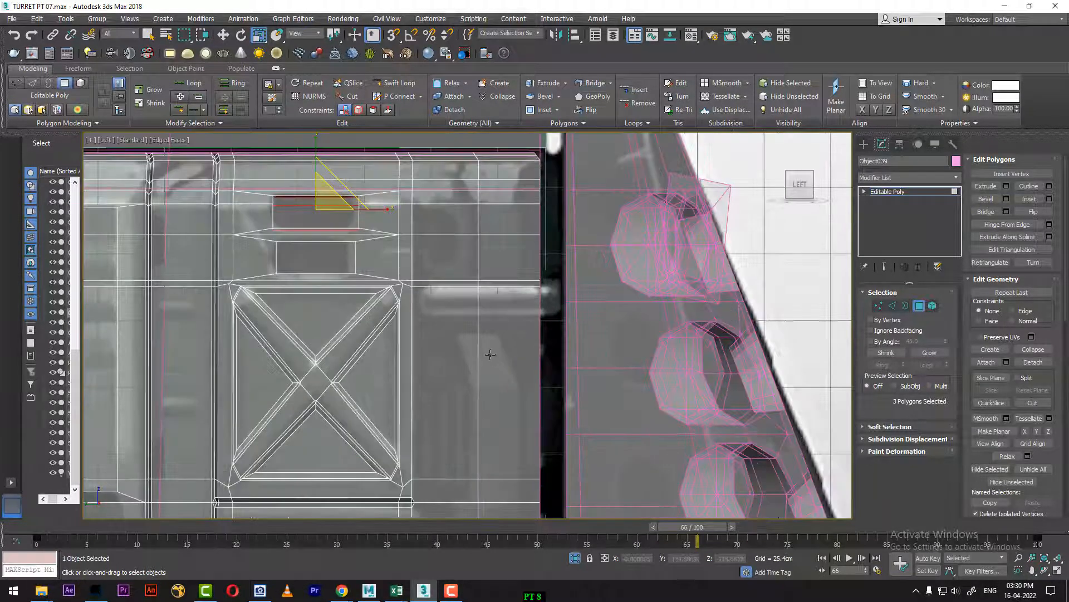
middle_click_drag(495, 357, 502, 376)
left_click_drag(672, 529, 1014, 485)
middle_click_drag(511, 402, 534, 351)
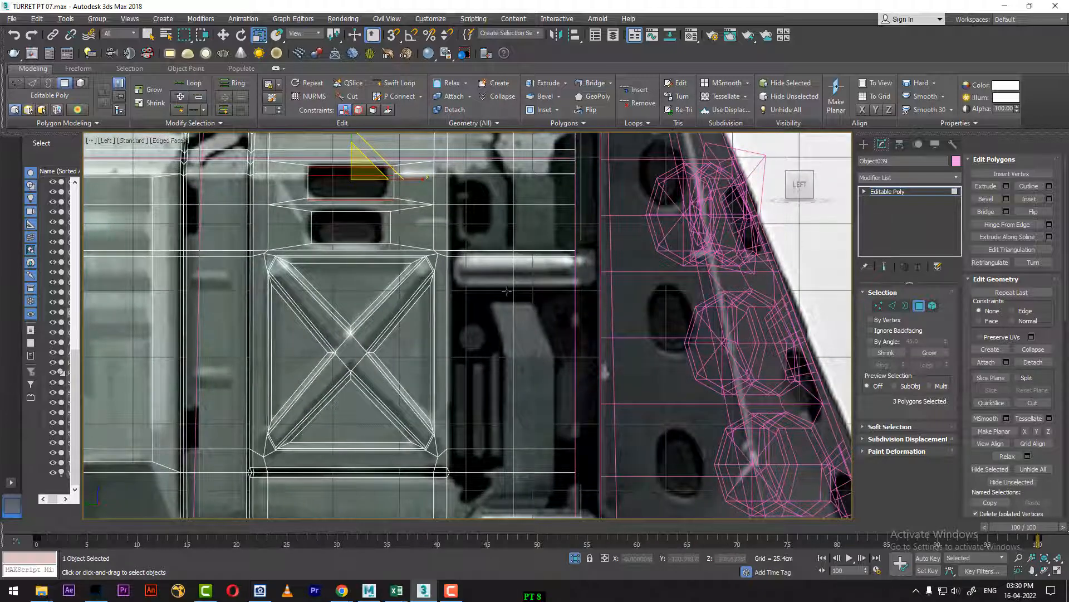
middle_click_drag(507, 291, 523, 176)
middle_click_drag(532, 315, 532, 369)
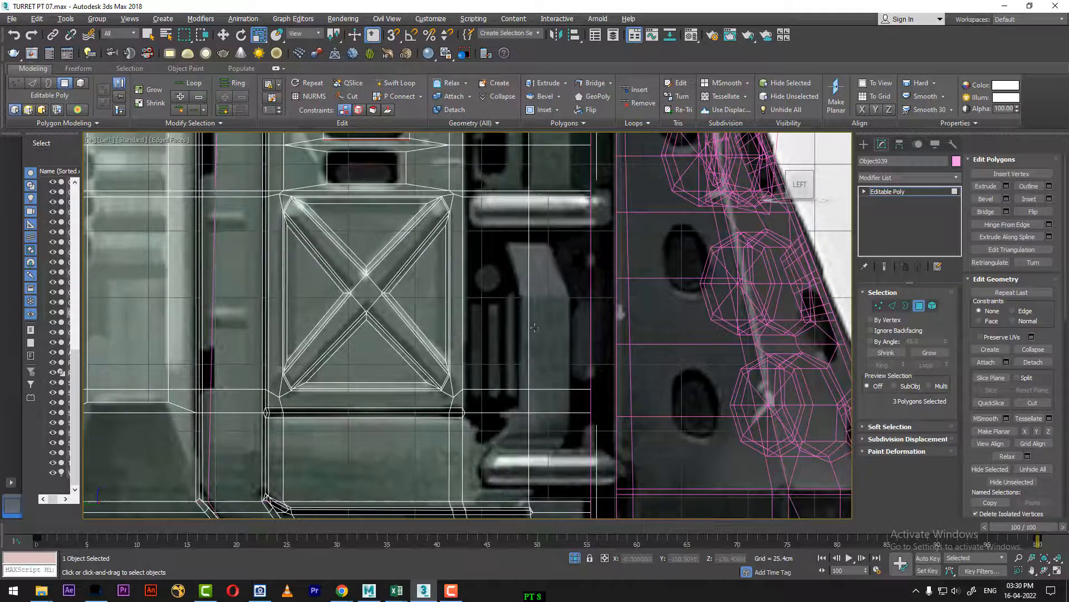
Step: Add two vertical and two horizontal edge loops with Swift Loop along the reference bracket's sides, upper edge and bend
left_click(893, 305)
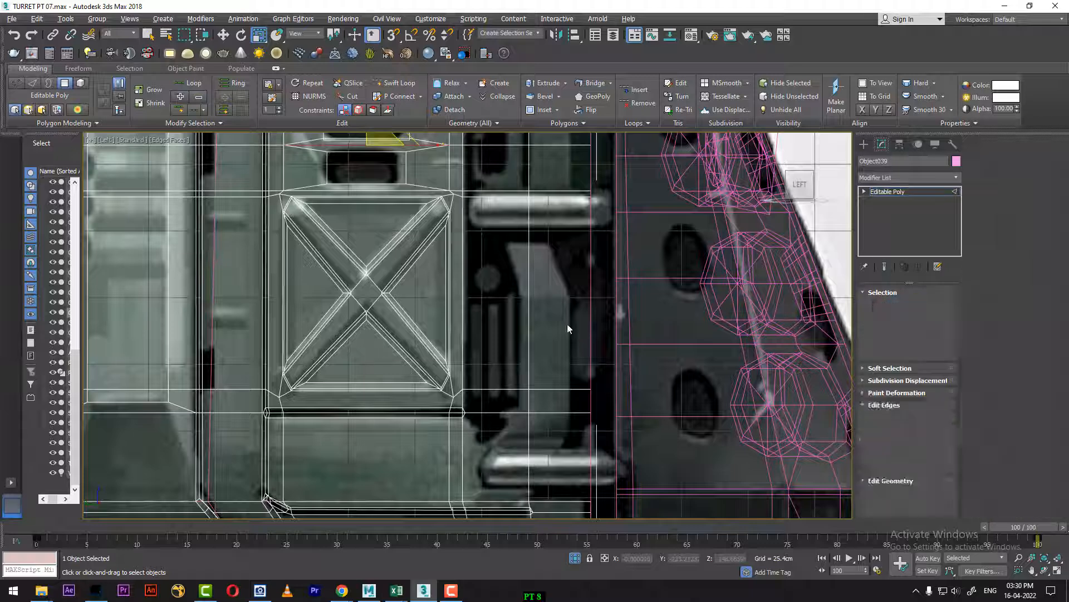
left_click(388, 84)
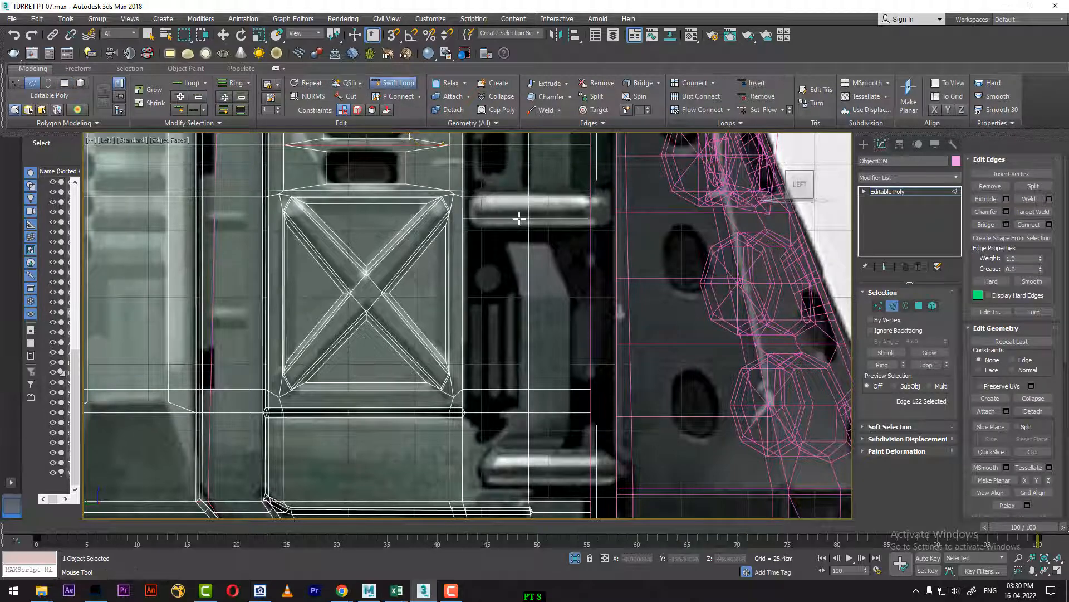
left_click(514, 389)
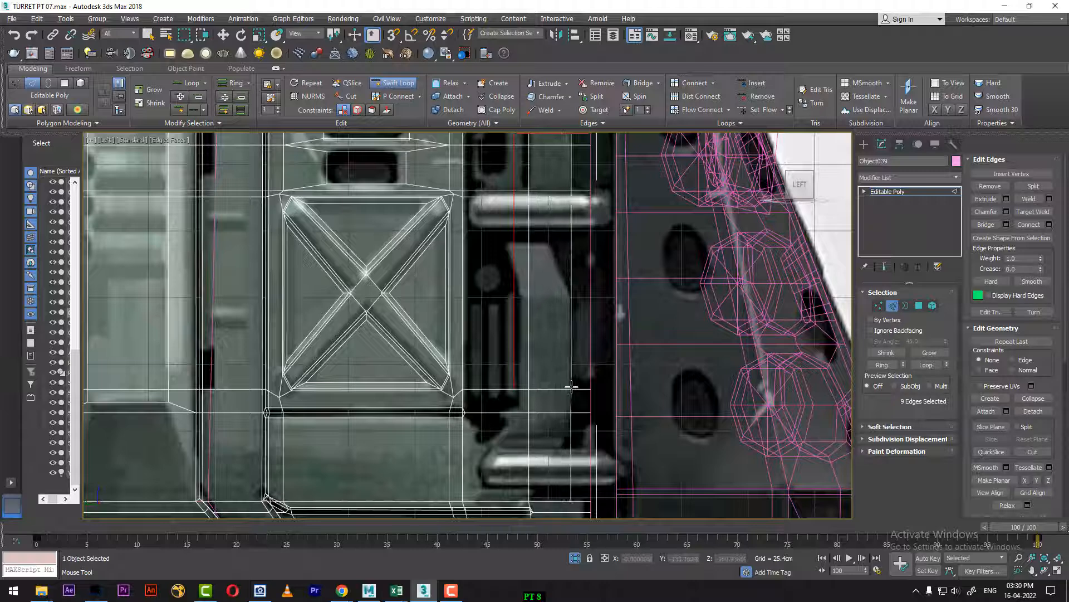
left_click(570, 334)
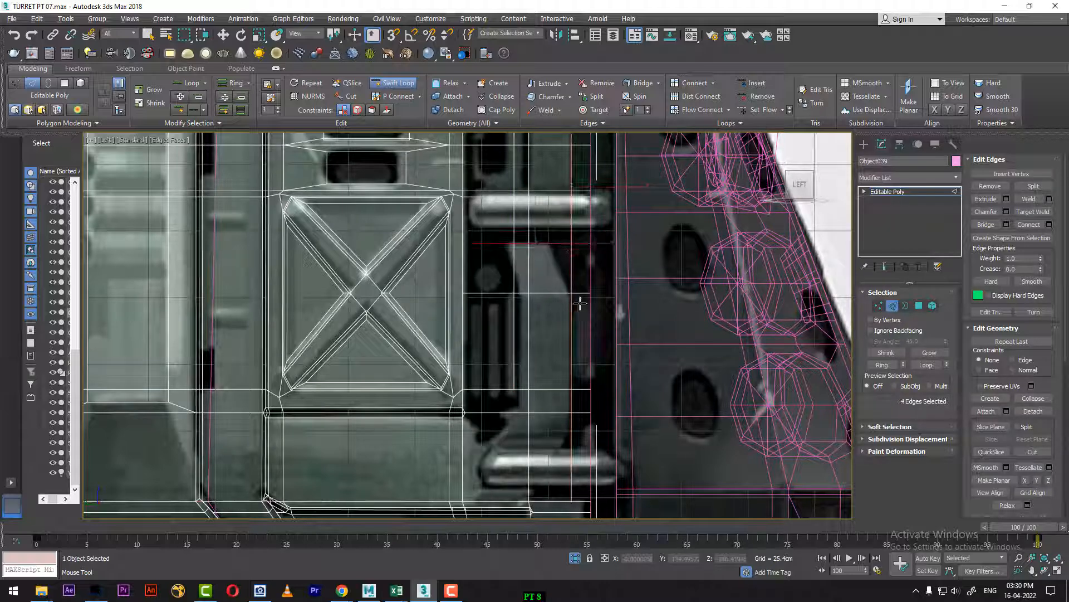
left_click(579, 293)
middle_click_drag(566, 381, 573, 287)
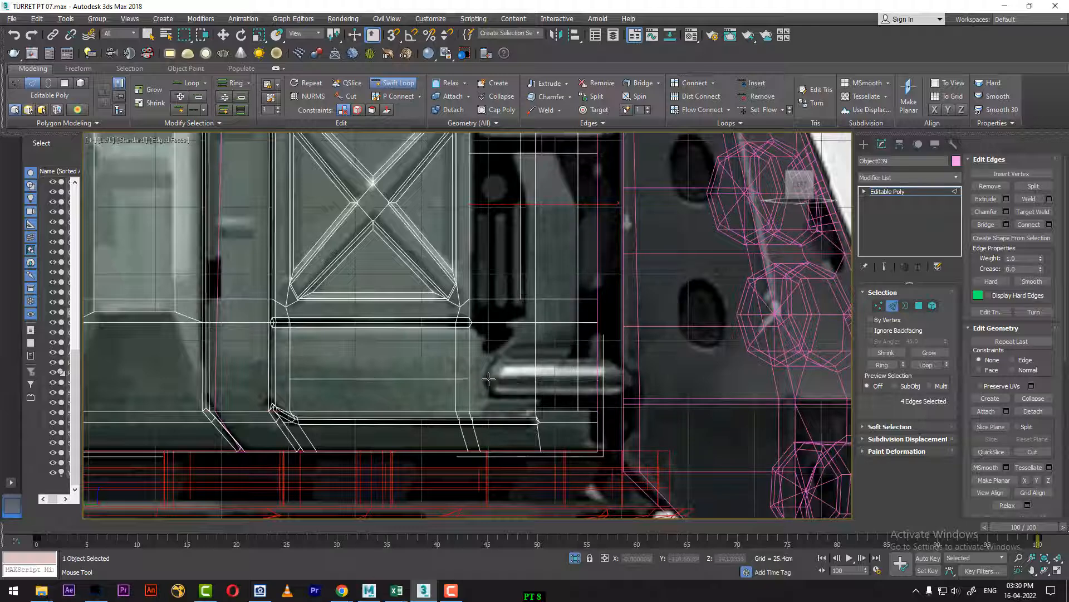
key("w")
middle_click_drag(563, 293, 574, 381)
Step: Shift the three vertices along the bracket's inner vertical edge horizontally to follow the reference outline beside the slots
key("1")
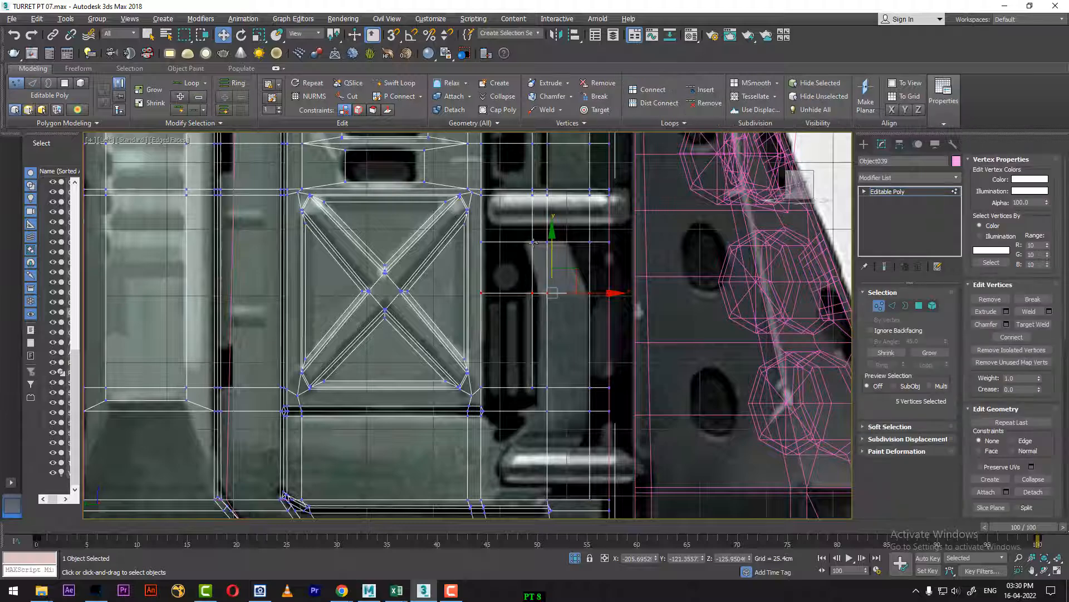
left_click(533, 242)
left_click_drag(587, 243, 579, 243)
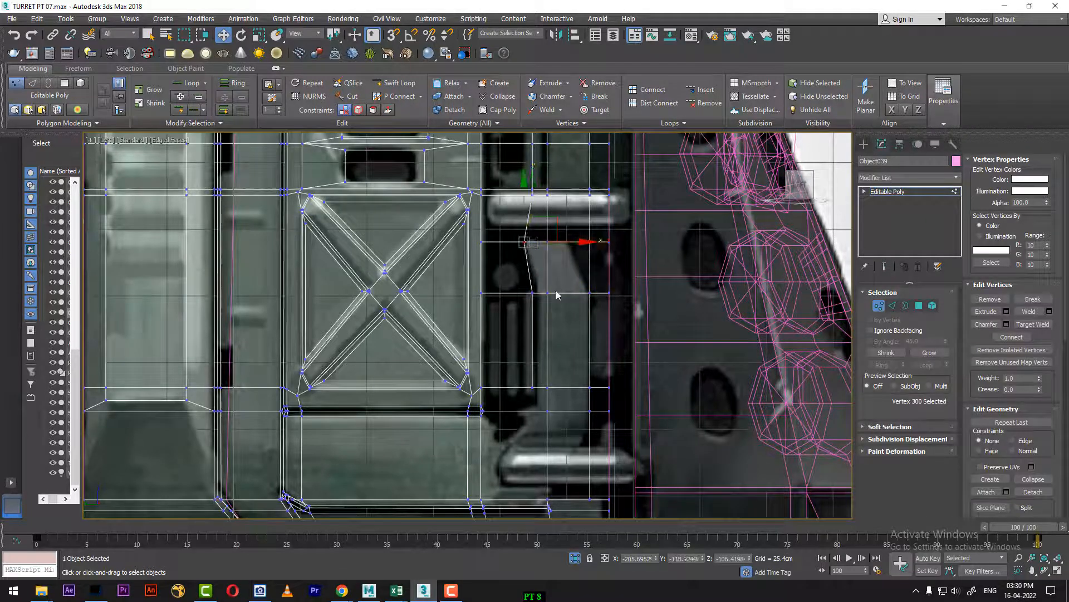
left_click(533, 292)
left_click_drag(592, 293, 595, 293)
middle_click_drag(560, 383, 557, 327)
left_click(530, 331)
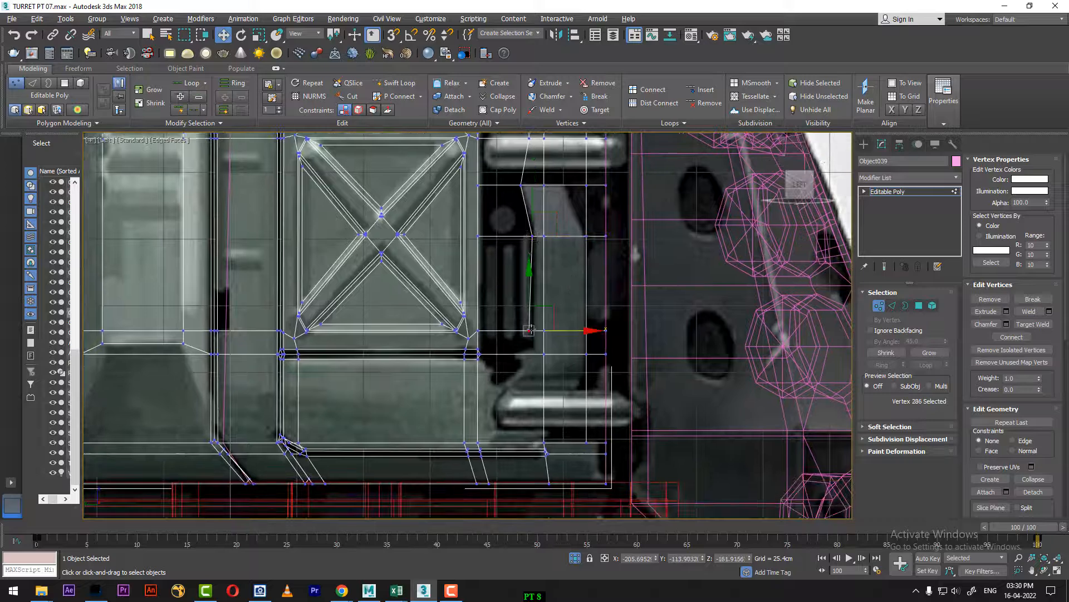
left_click_drag(593, 330, 597, 330)
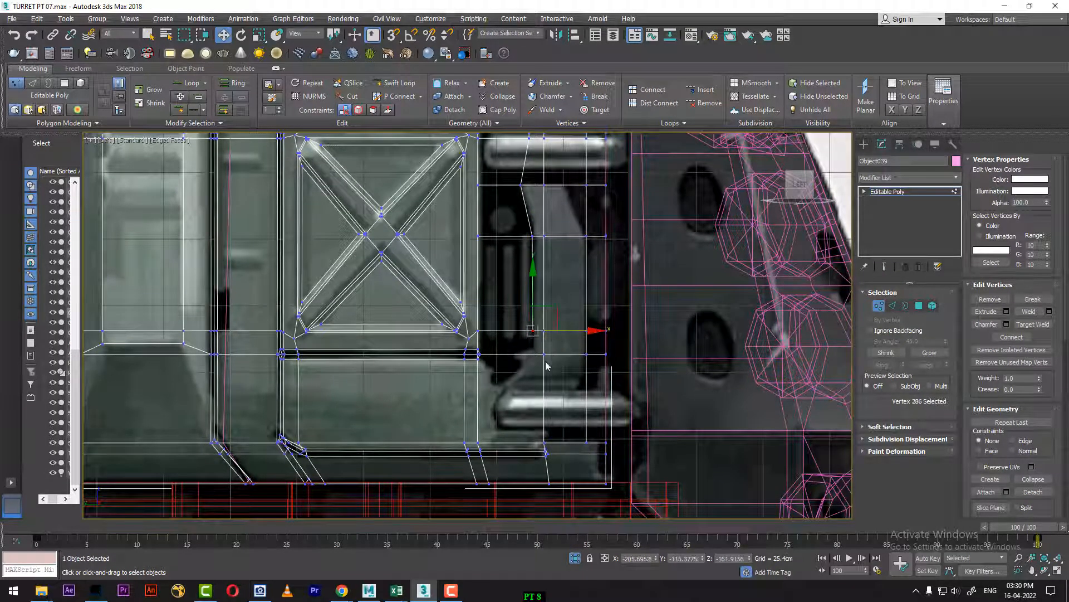
Step: Cut a chain of edges from the bracket's inner edge around the reference's lower flare and handle end to the panel's lower edge
scroll(582, 304, "up", 3)
middle_click_drag(547, 364, 594, 334)
right_click(633, 213)
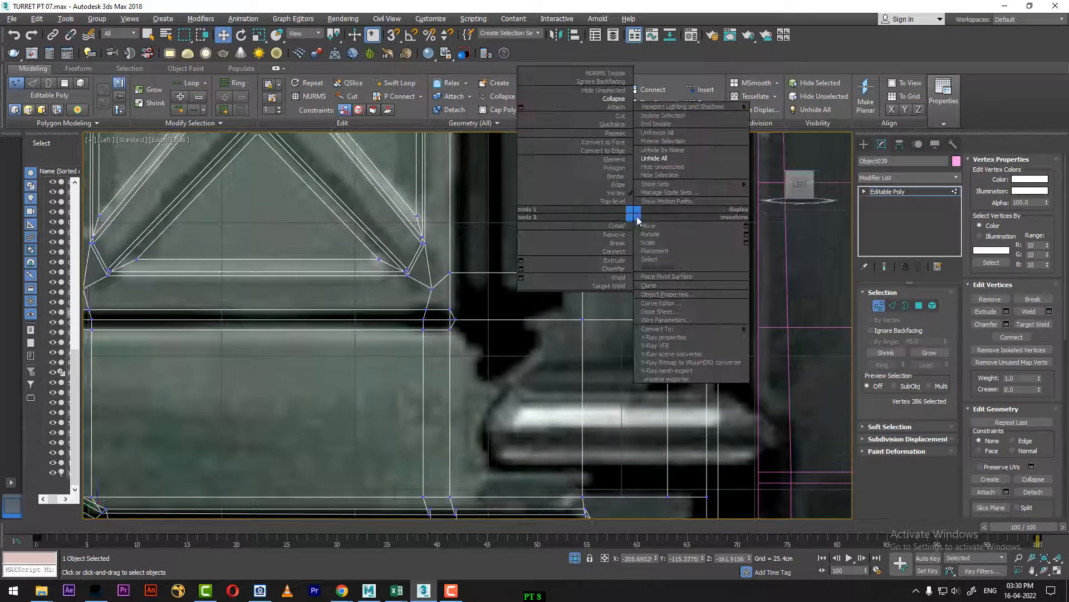
left_click(621, 116)
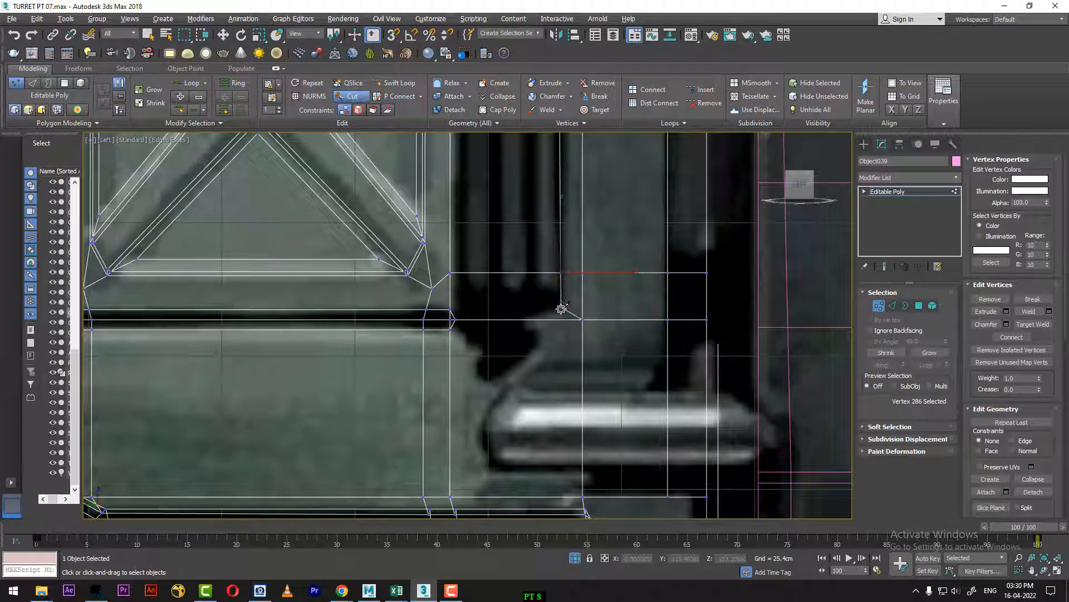
left_click(562, 320)
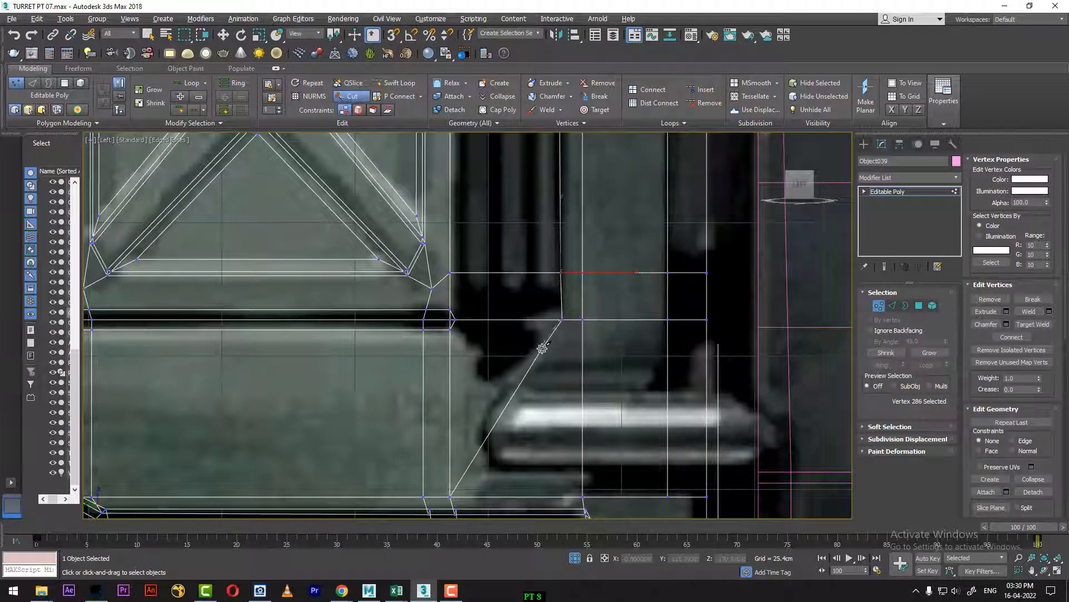
left_click(541, 348)
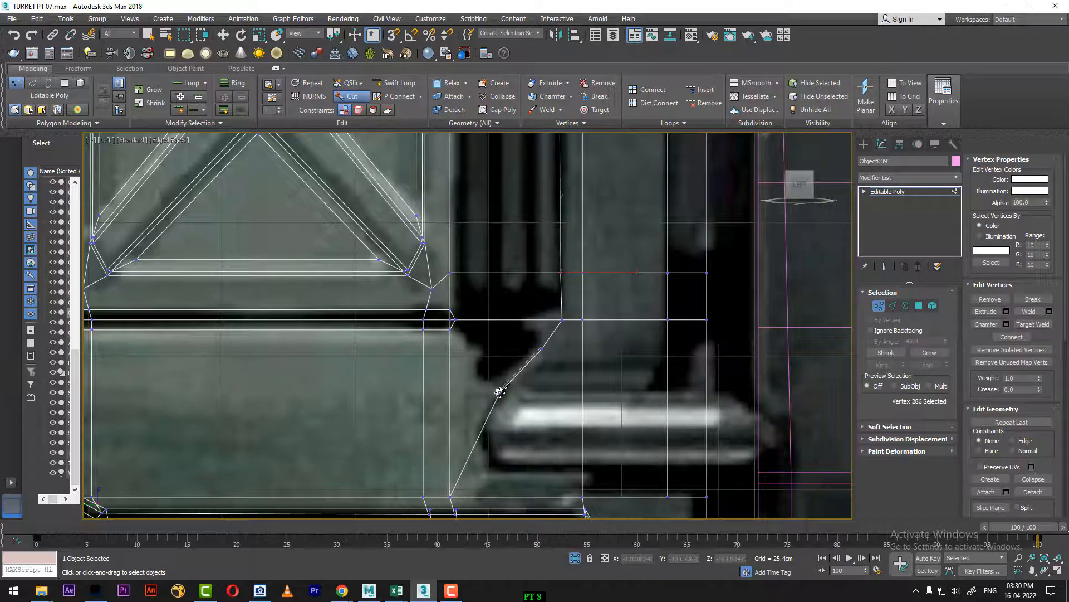
left_click(499, 392)
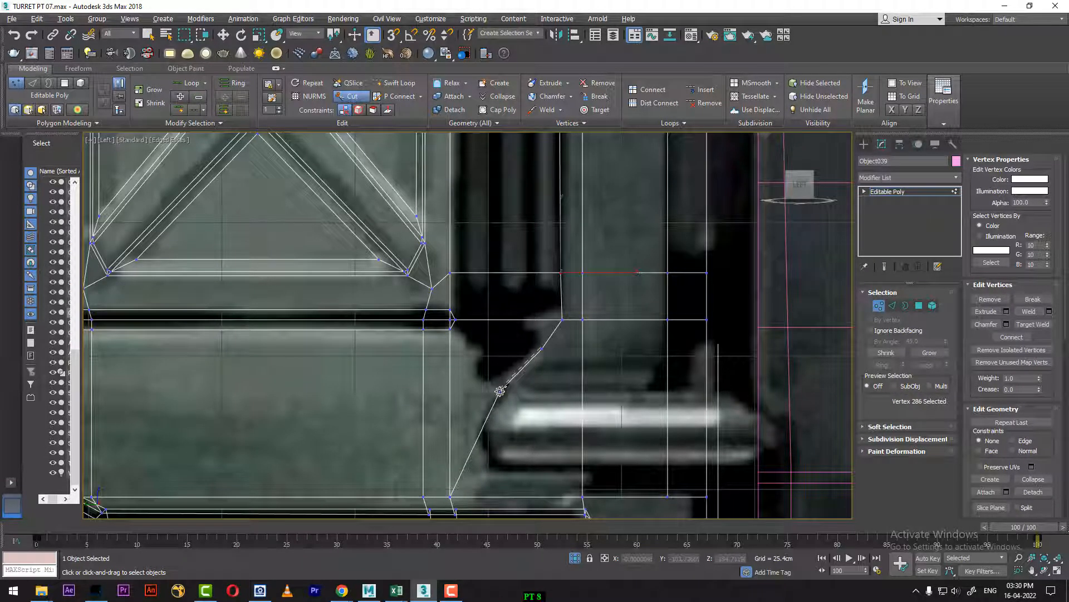
left_click(485, 426)
left_click(486, 450)
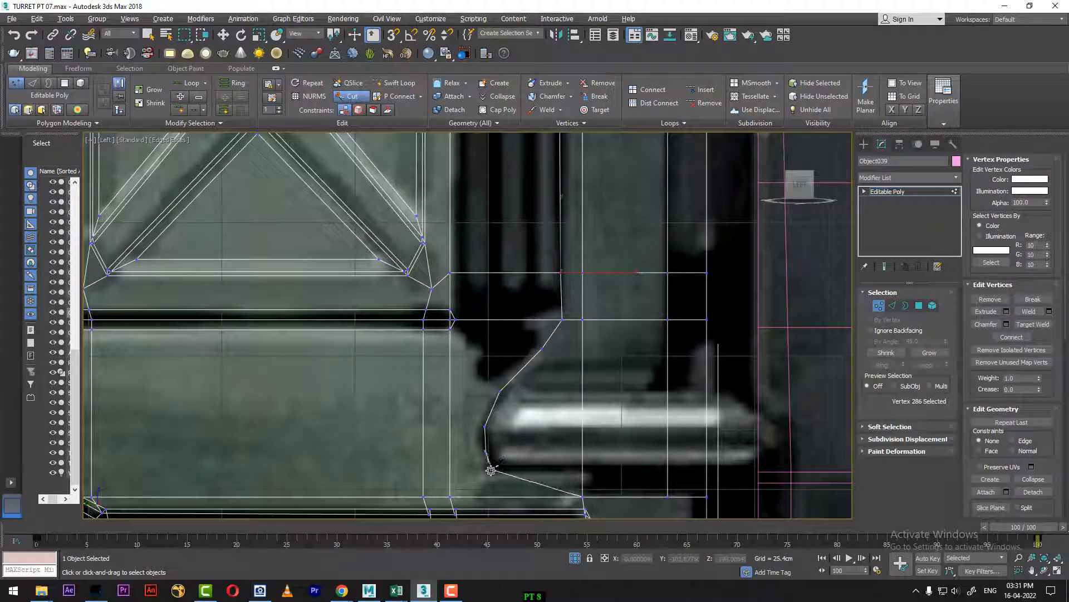
left_click(490, 473)
middle_click_drag(489, 474, 497, 355)
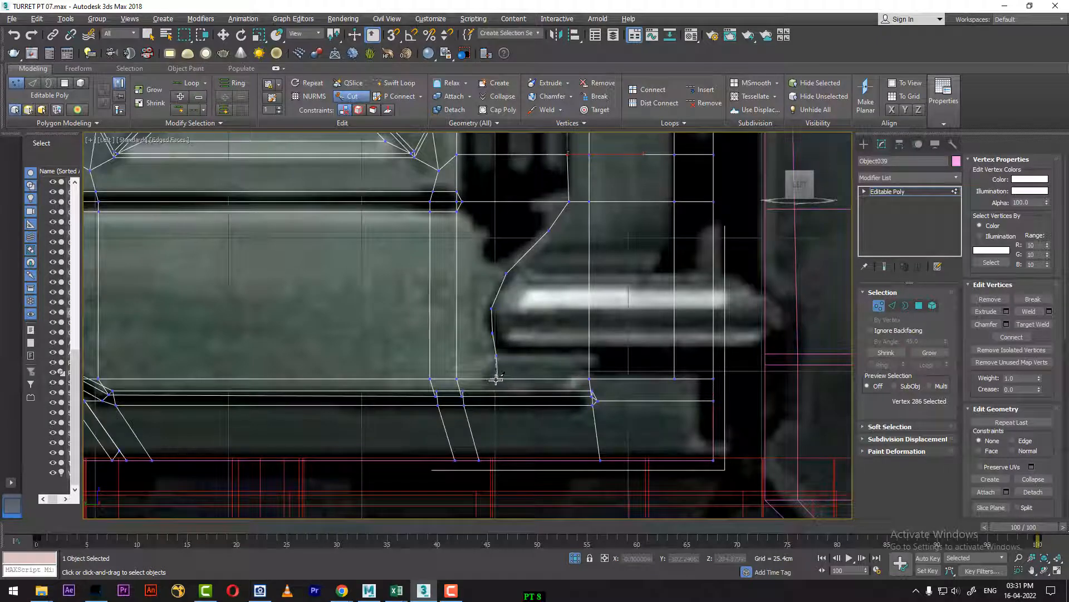
left_click(500, 379)
Step: Add two horizontal Swift Loop edge loops across the bracket above the lower handle, level with the flare
middle_click_drag(554, 367, 550, 438)
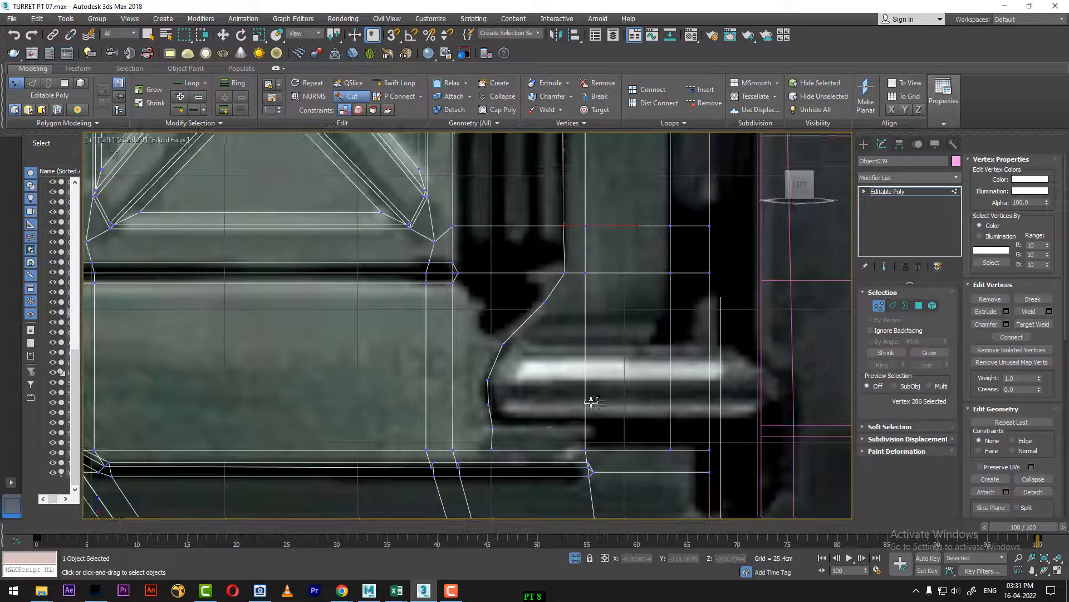
left_click(401, 87)
left_click(587, 341)
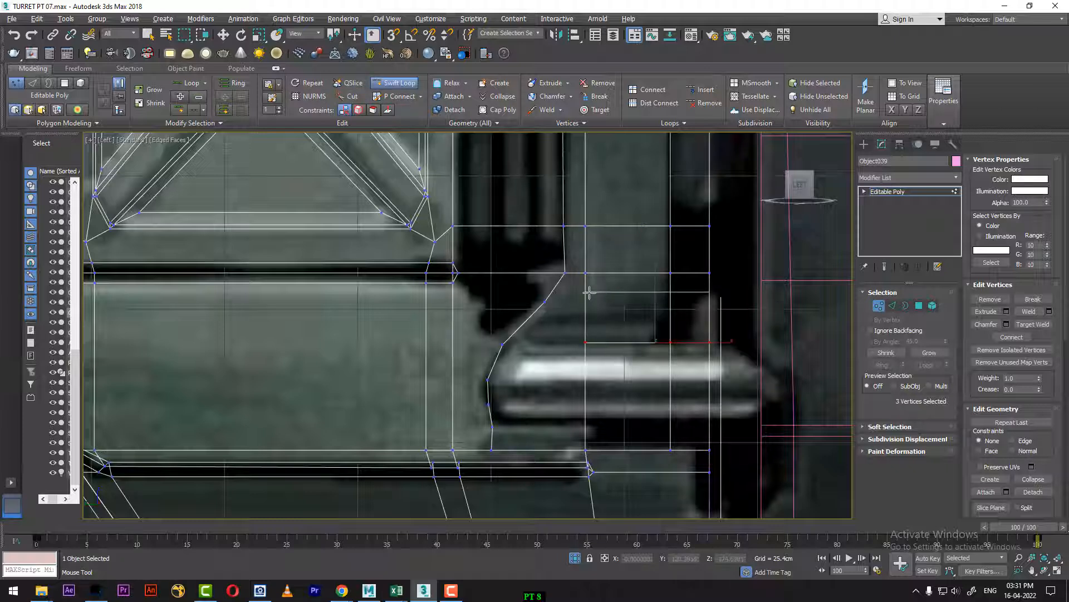
left_click(589, 292)
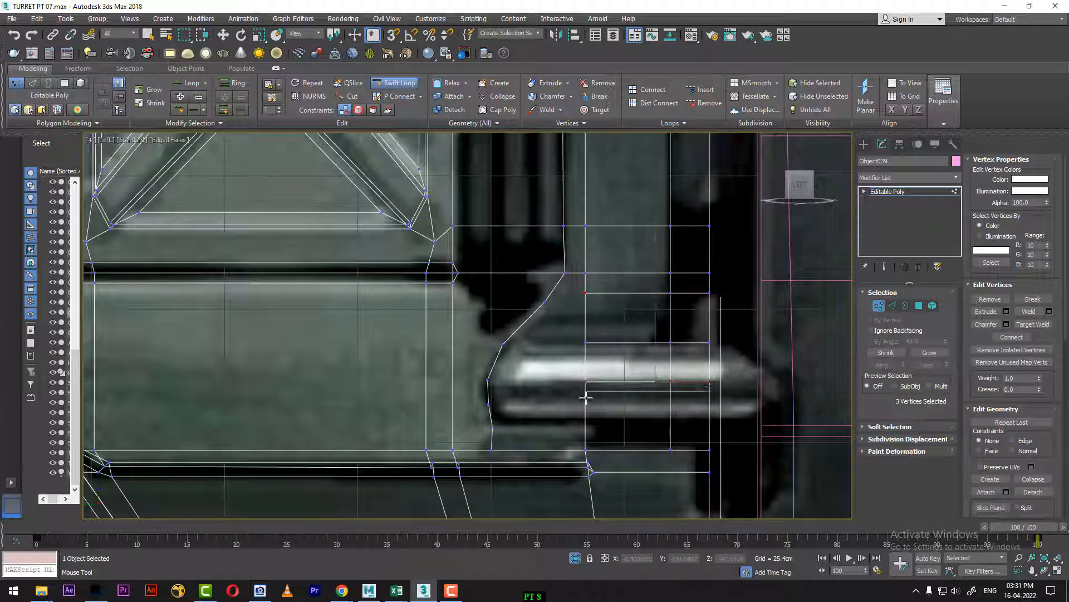
left_click(586, 390)
left_click(586, 415)
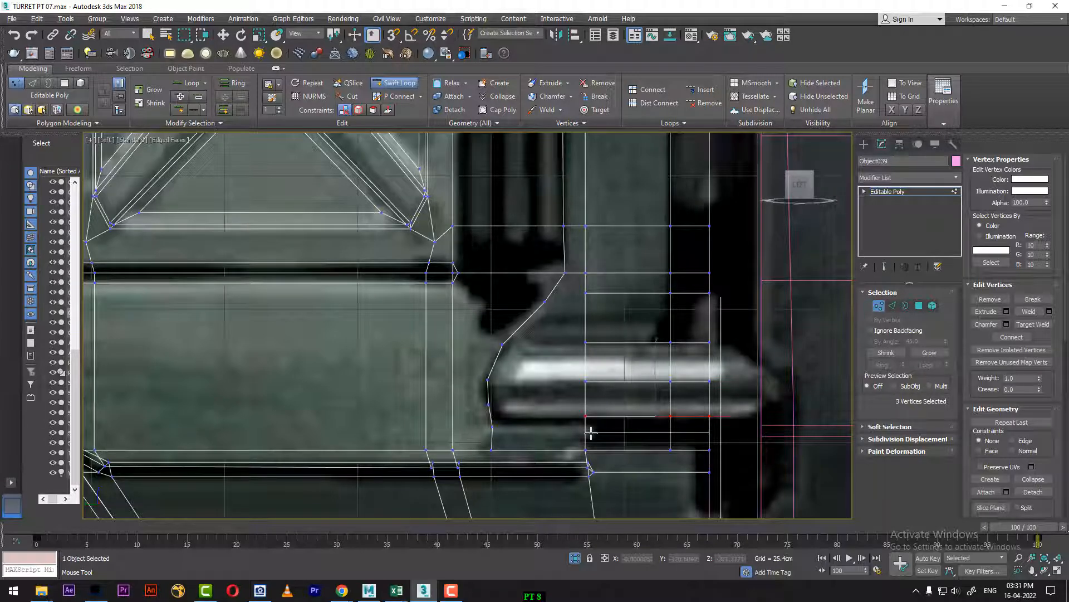
left_click(450, 378)
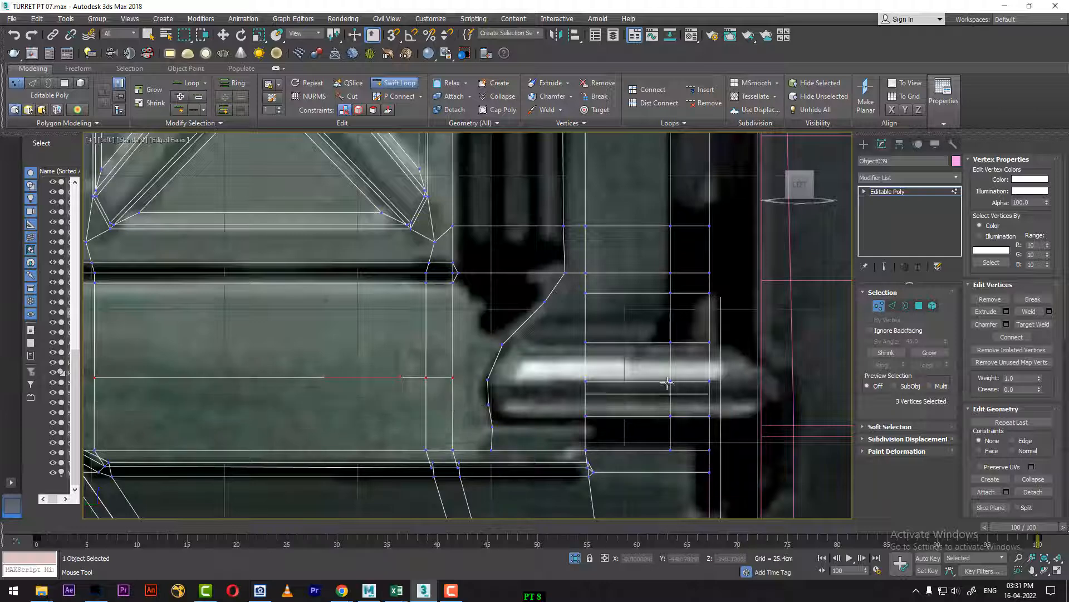
key("ctrl+z")
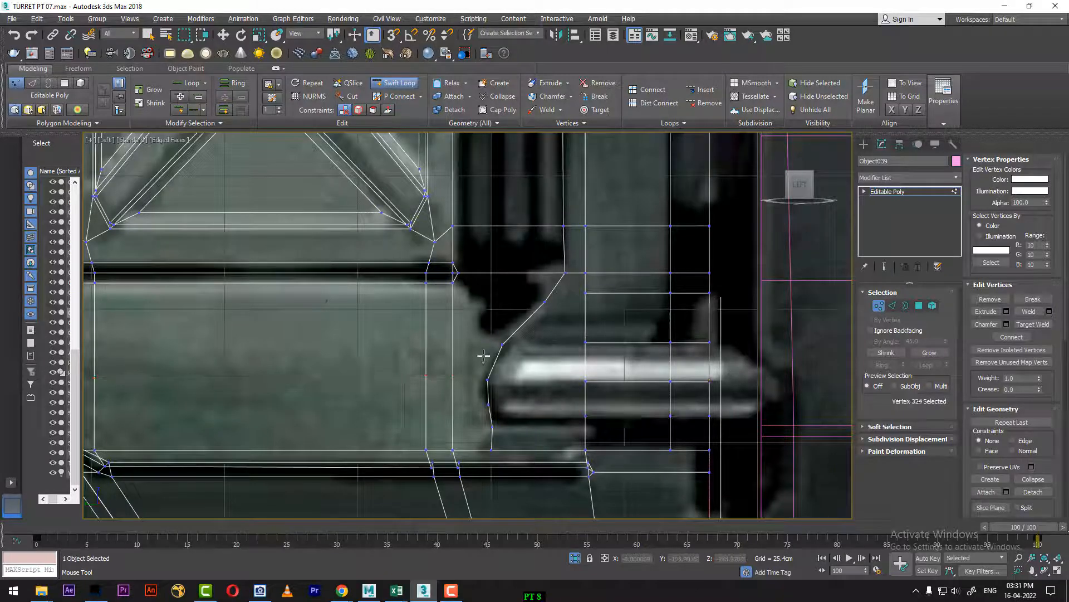
key("ctrl+z")
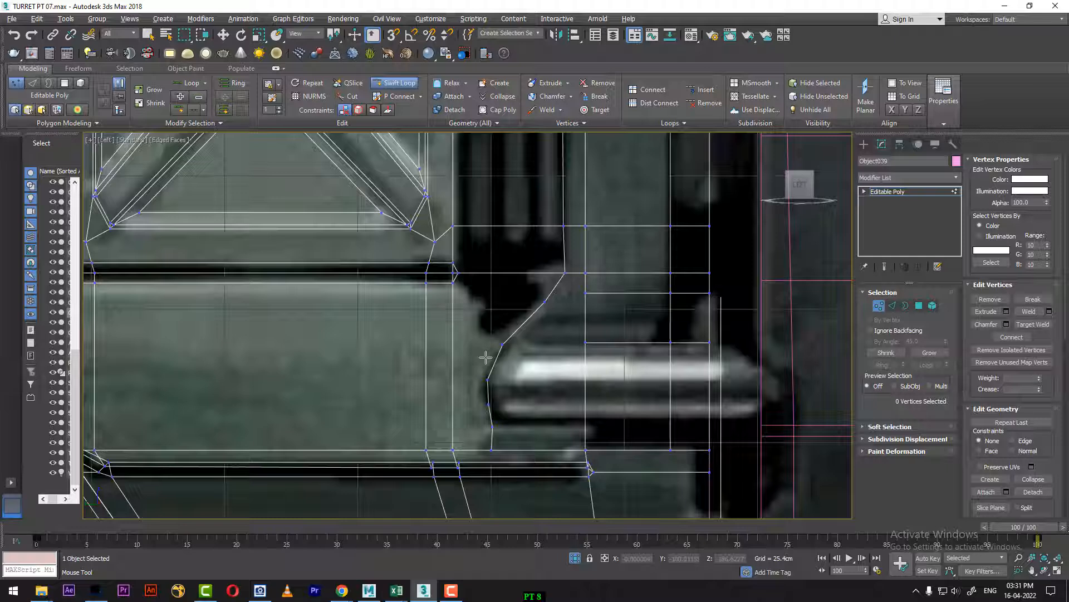
Step: Add three horizontal Swift Loop edge loops across the panel below the X-brace, level with the curved cut's lower vertices
left_click(452, 373)
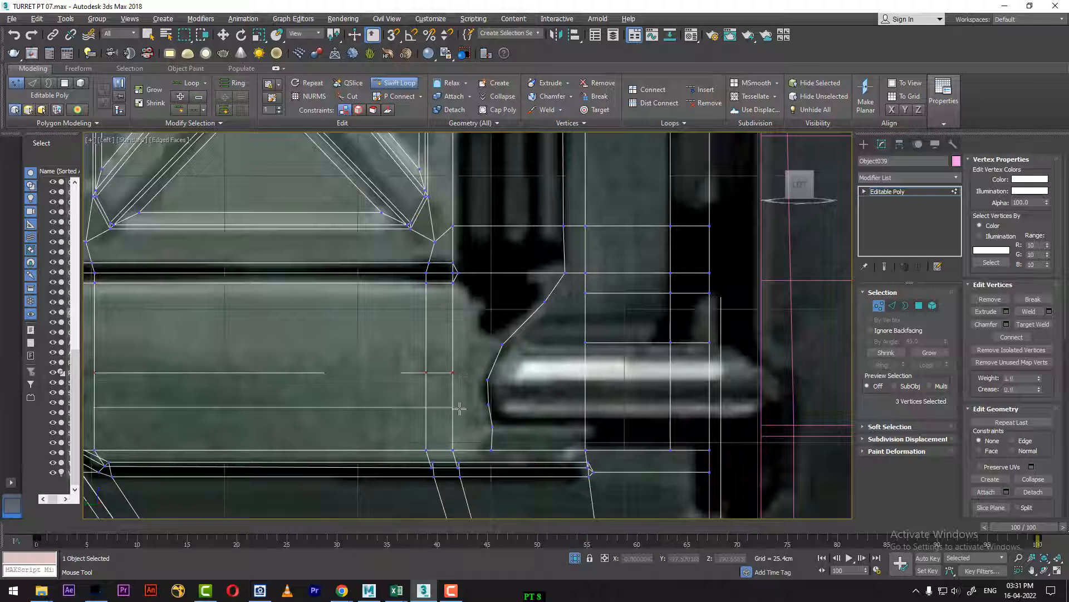
left_click(454, 409)
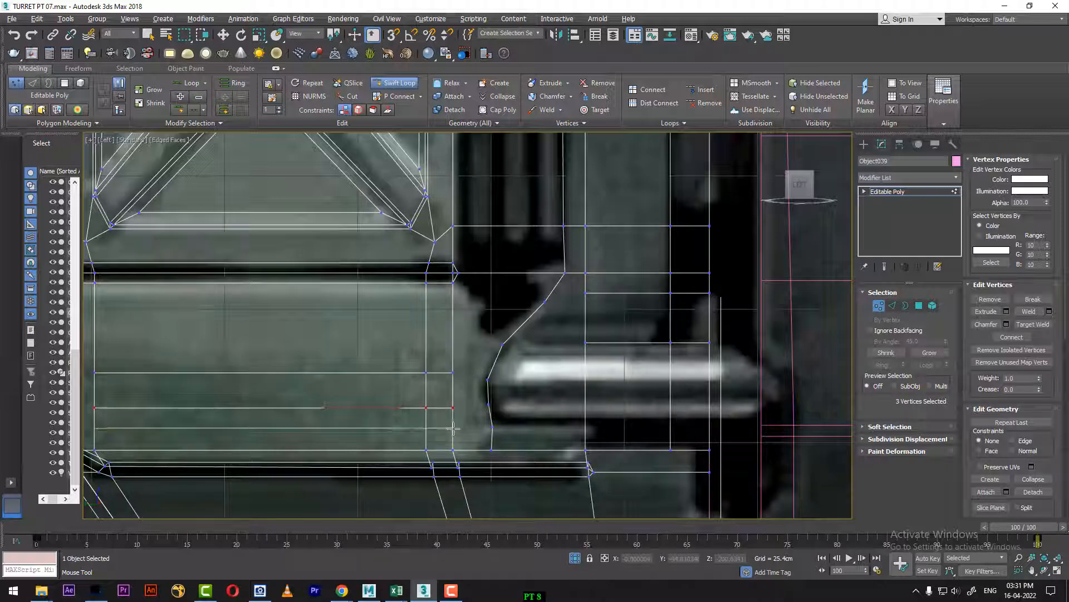
left_click(454, 428)
key("w")
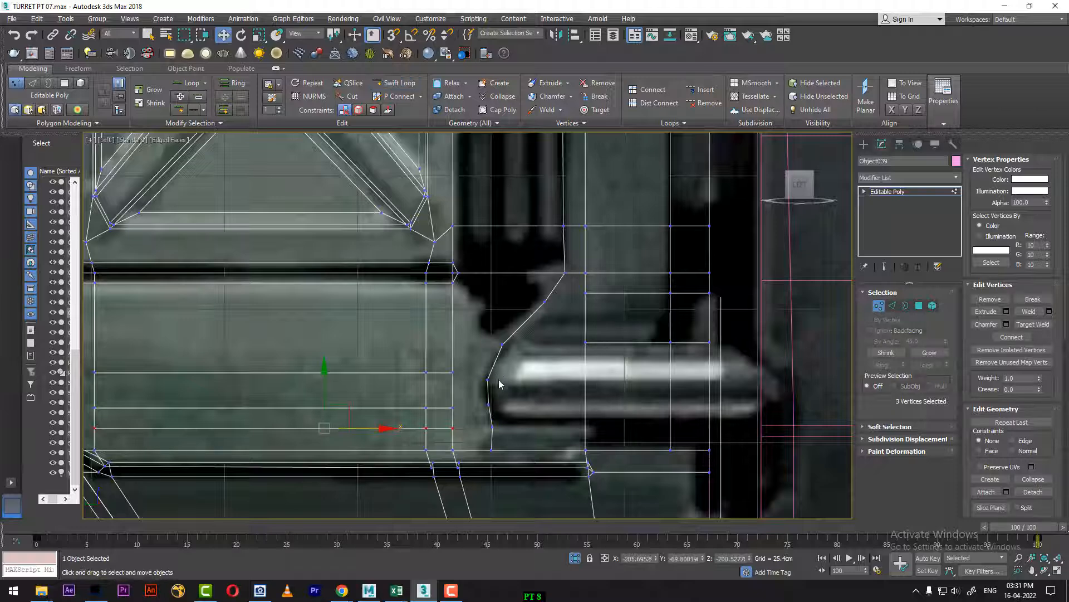
Step: Connect the three loop ends and the panel's upper corner vertex to the matching vertices on the curved cut
key("1")
key("ctrl+q")
key("ctrl+q")
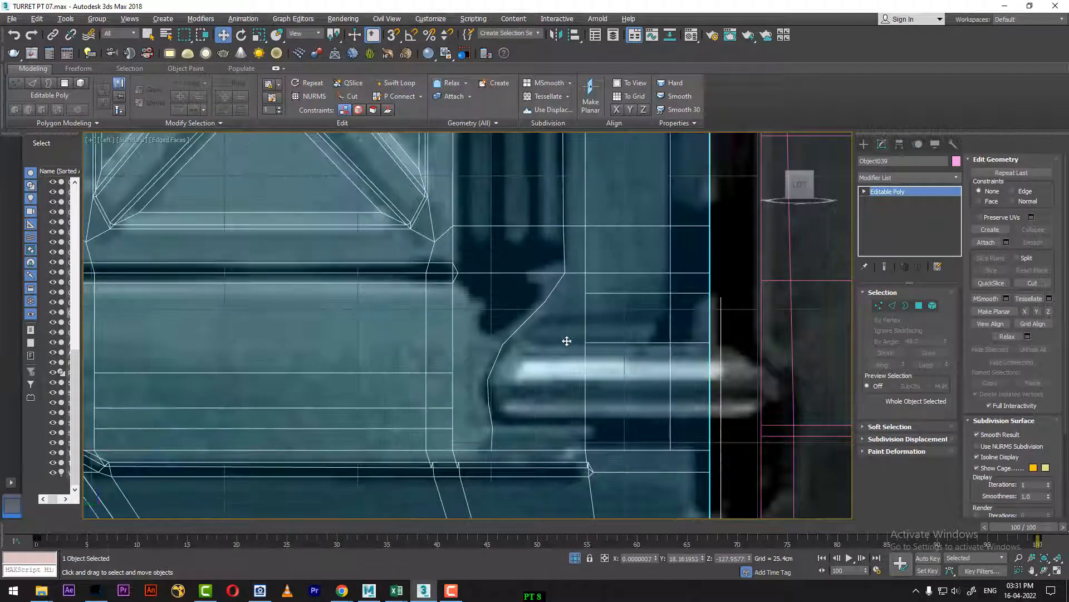
key("1")
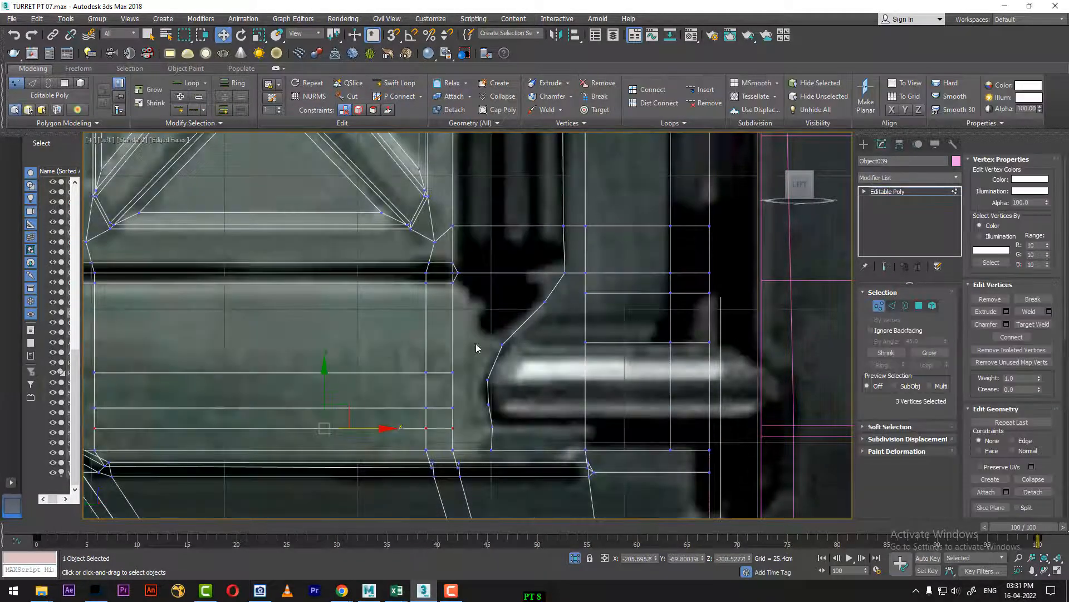
left_click_drag(452, 384, 447, 440)
right_click(442, 382)
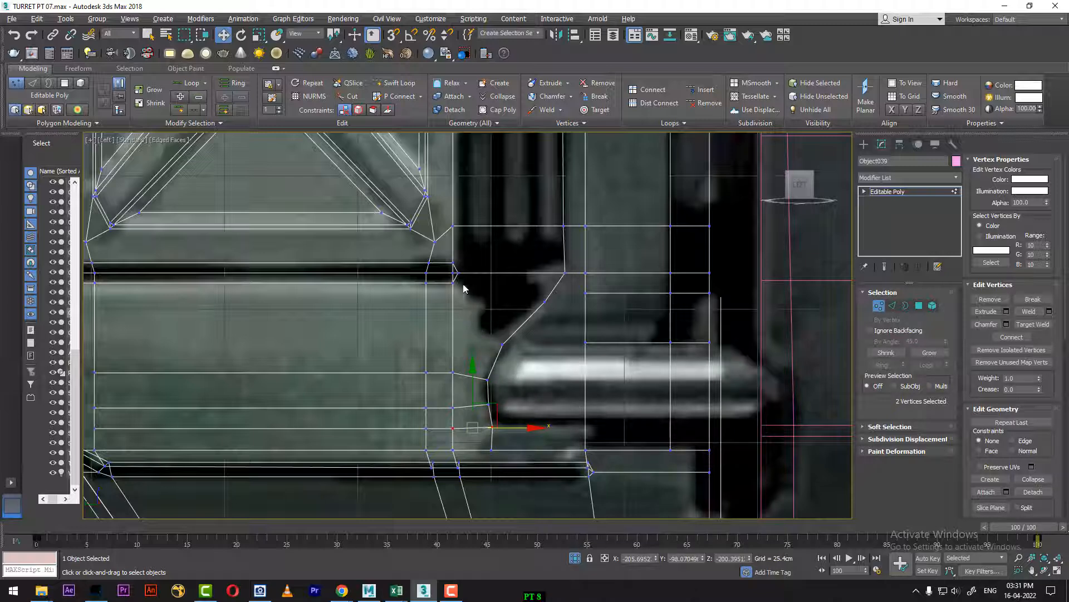
left_click_drag(463, 284, 437, 301)
left_click_drag(526, 341, 482, 366, "ctrl")
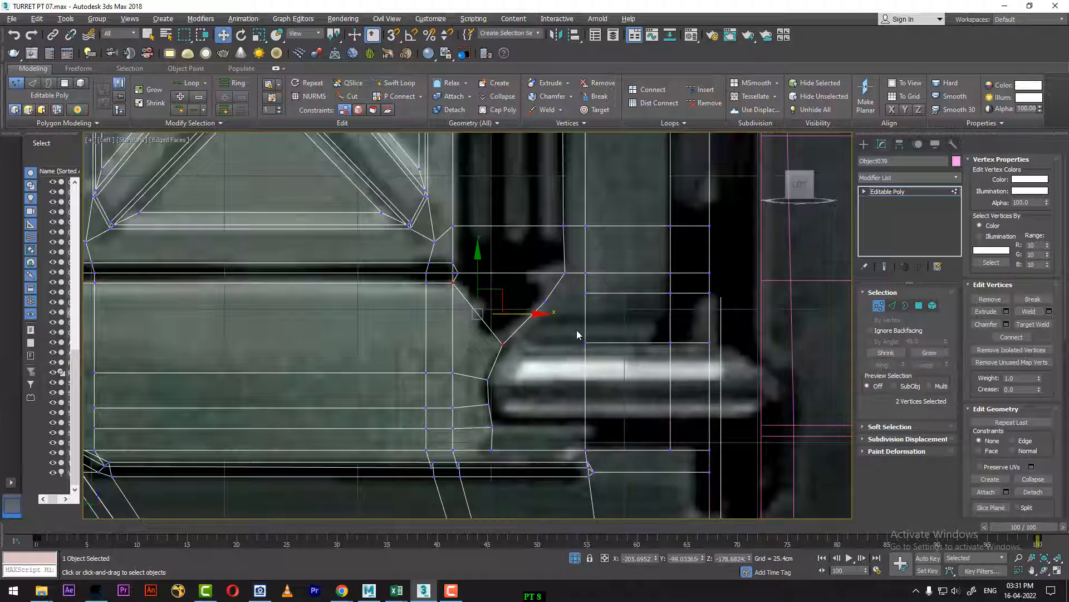
Step: Nudge the flare's middle vertex outward and connect it and the flare's lower vertex to the bracket's two horizontal loops
left_click(545, 302)
left_click_drag(596, 303, 522, 316)
key("ctrl+shift+e")
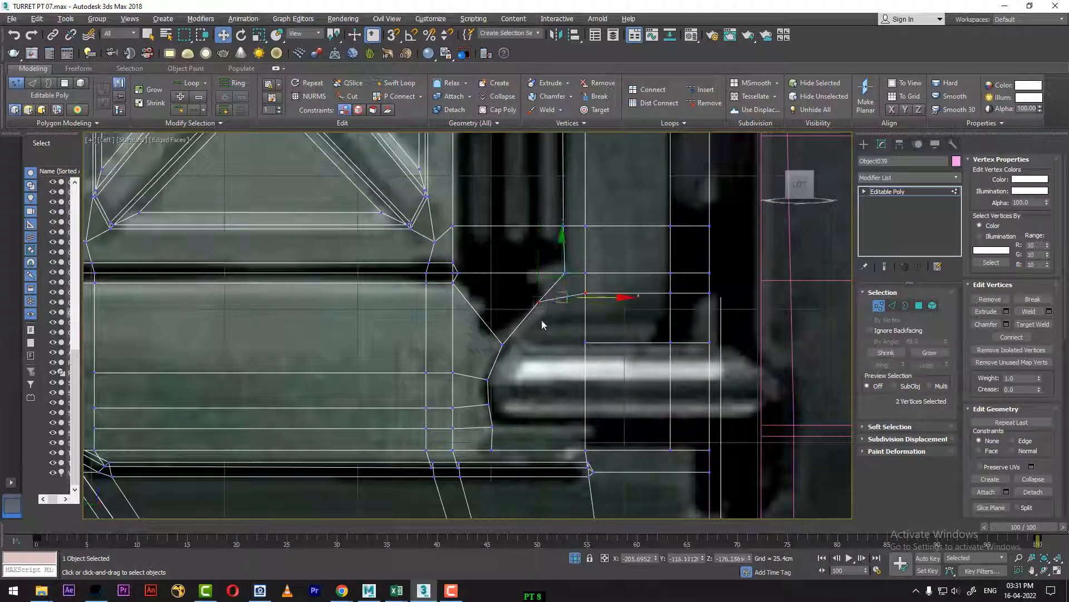
left_click_drag(502, 357, 499, 359)
key("ctrl+shift+e")
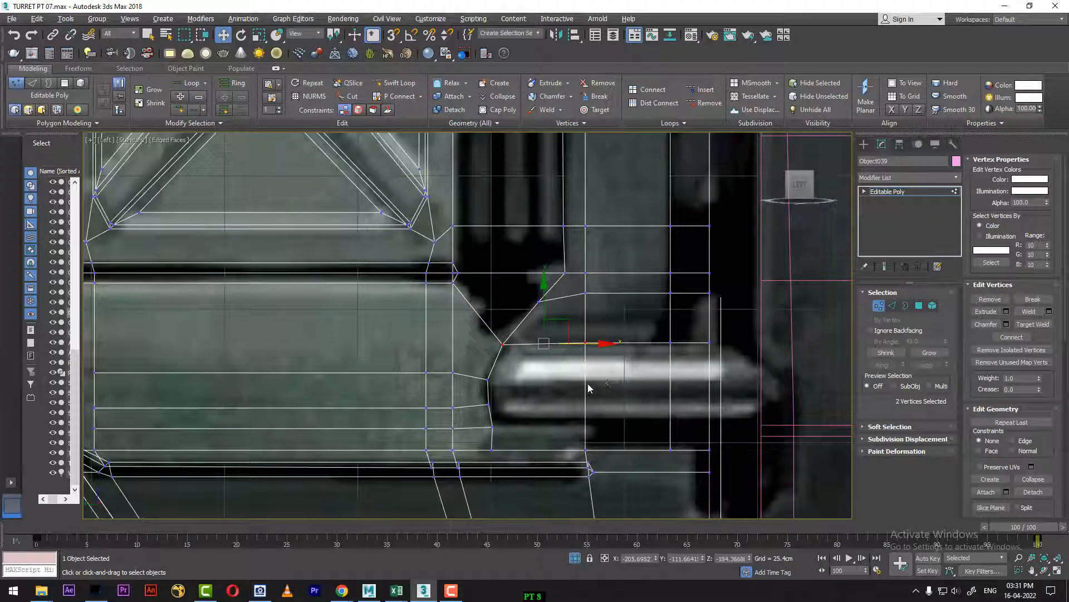
Step: Add a horizontal edge loop across the bracket just below the lower handle and connect its end to the curved cut
middle_click_drag(579, 391, 560, 366)
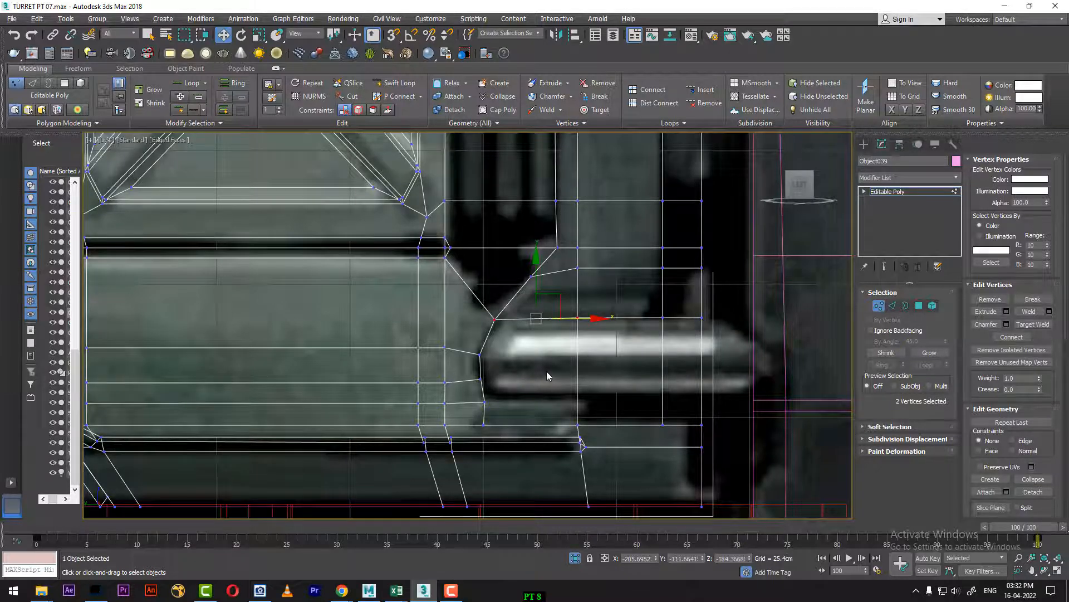
scroll(547, 372, "down", 5)
scroll(546, 371, "up", 5)
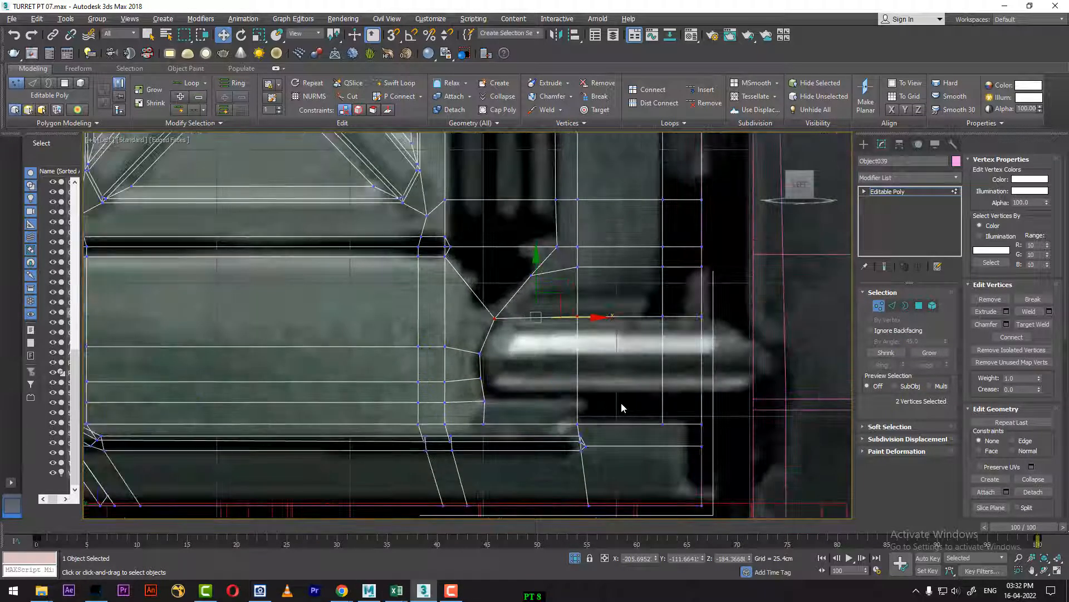
left_click(393, 82)
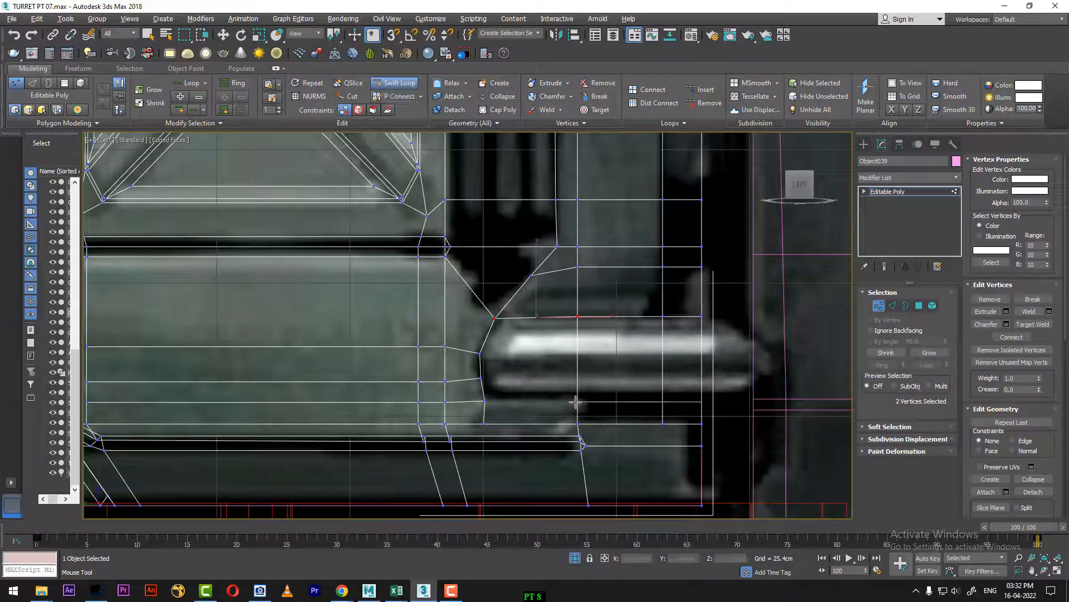
left_click(666, 399)
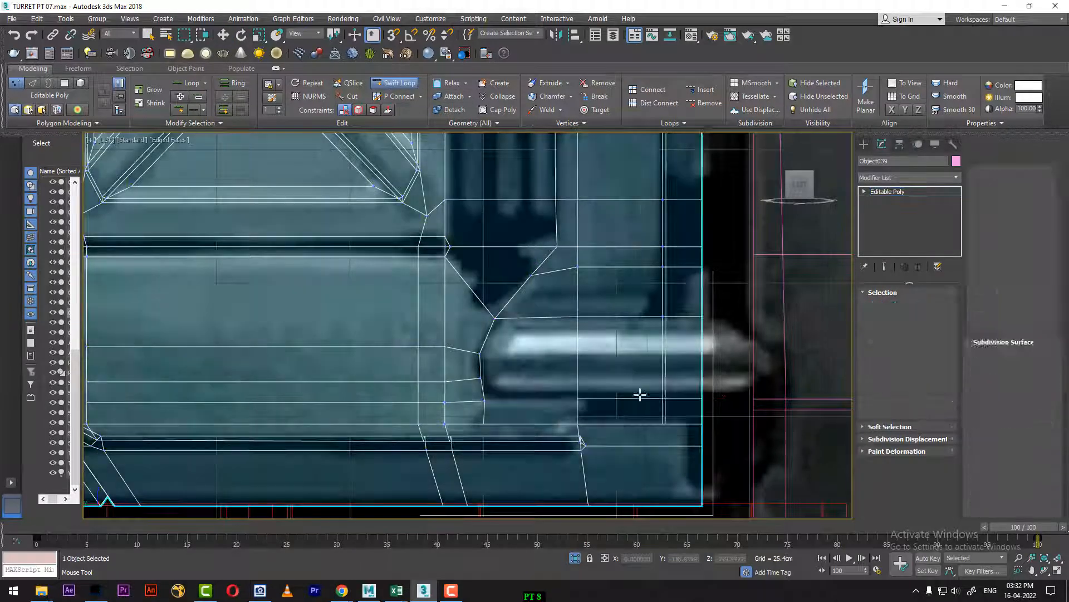
right_click(614, 385)
key("ctrl+z")
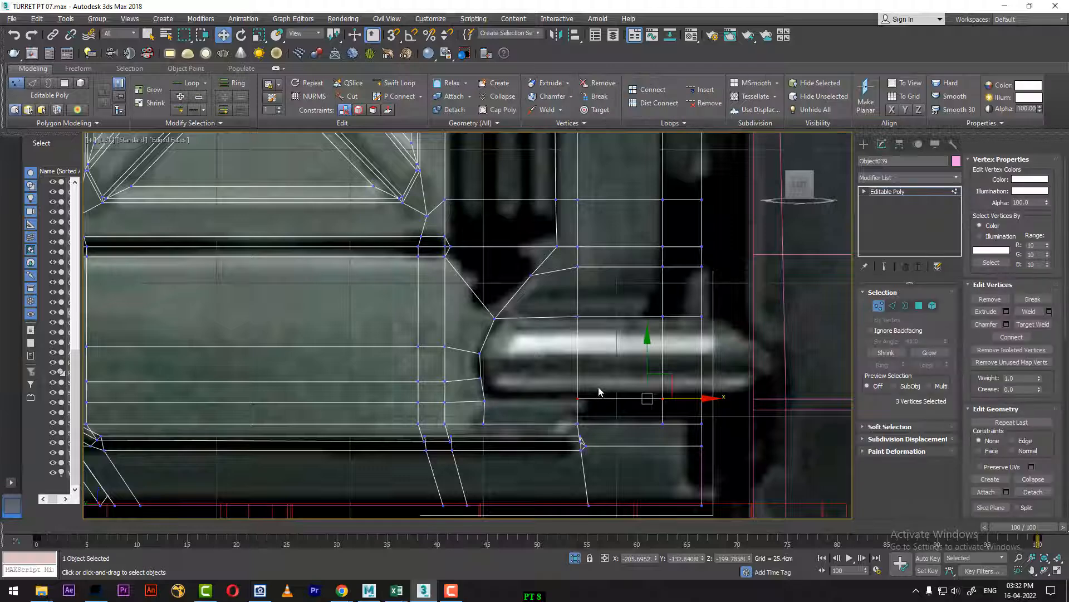
left_click_drag(489, 414, 481, 415)
right_click(511, 406)
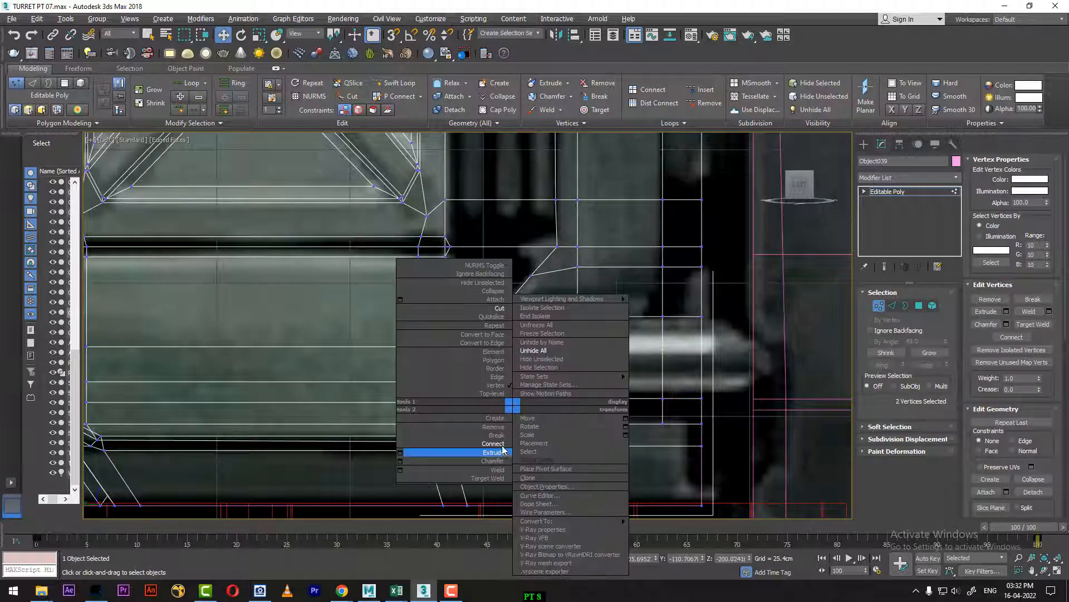
Step: Add a Swift Loop edge loop down the strip below the panel, in line with the curved cut's lower end
middle_click_drag(556, 448, 657, 355)
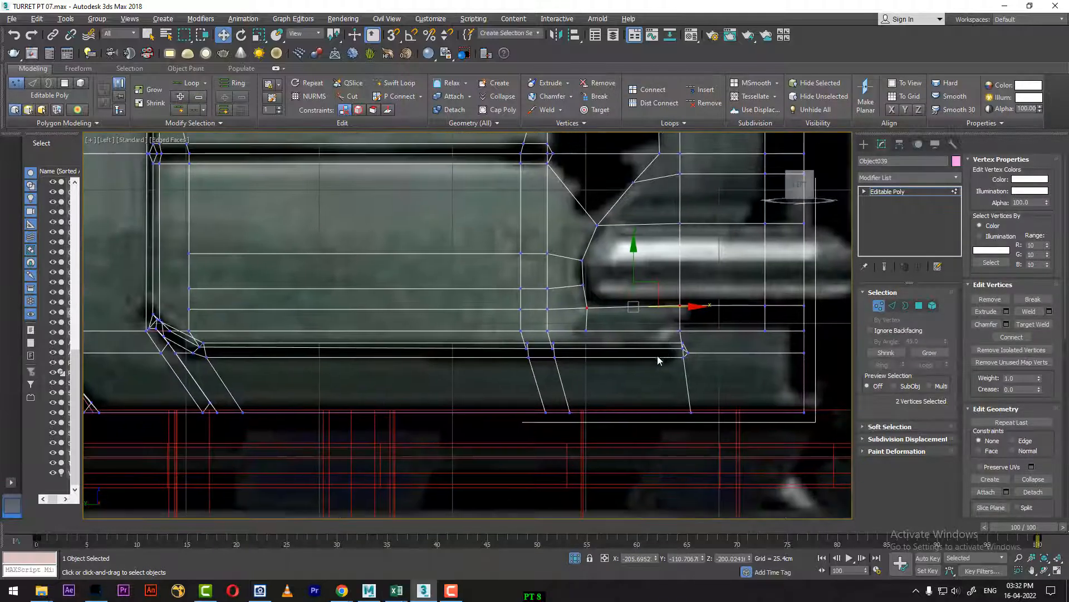
scroll(609, 381, "up", 2)
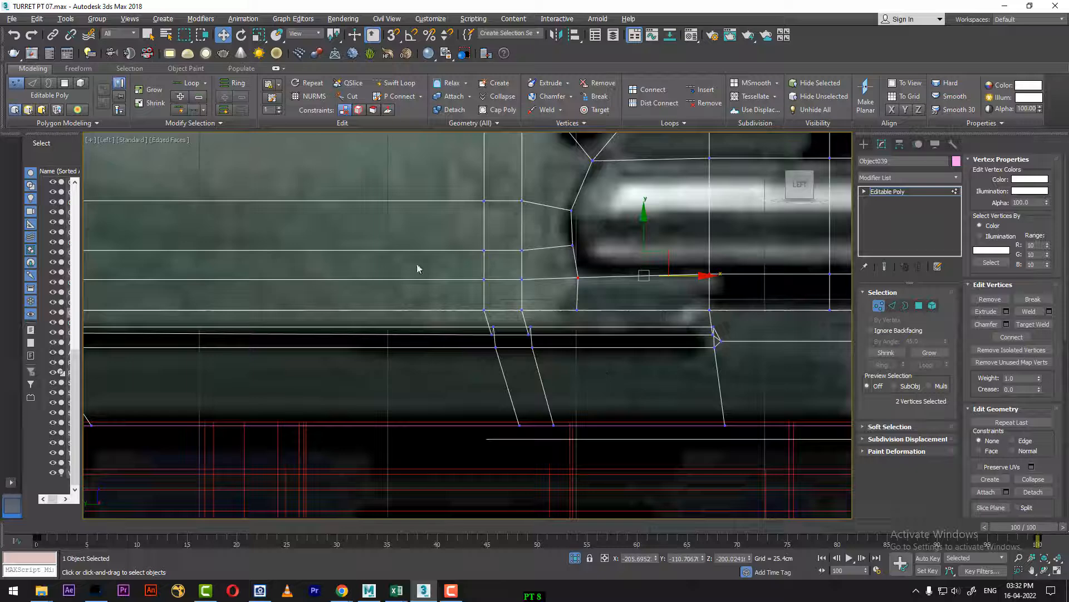
left_click(396, 83)
left_click(575, 329)
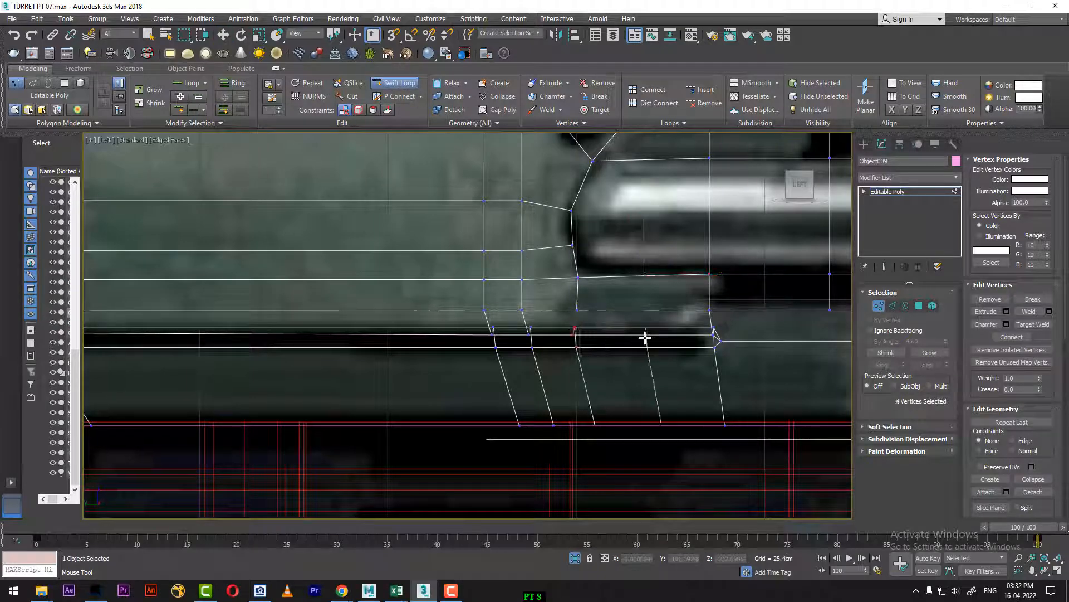
Step: Connect the new strip loop's upper vertex to the vertex at the lower end of the curved cut
key("1")
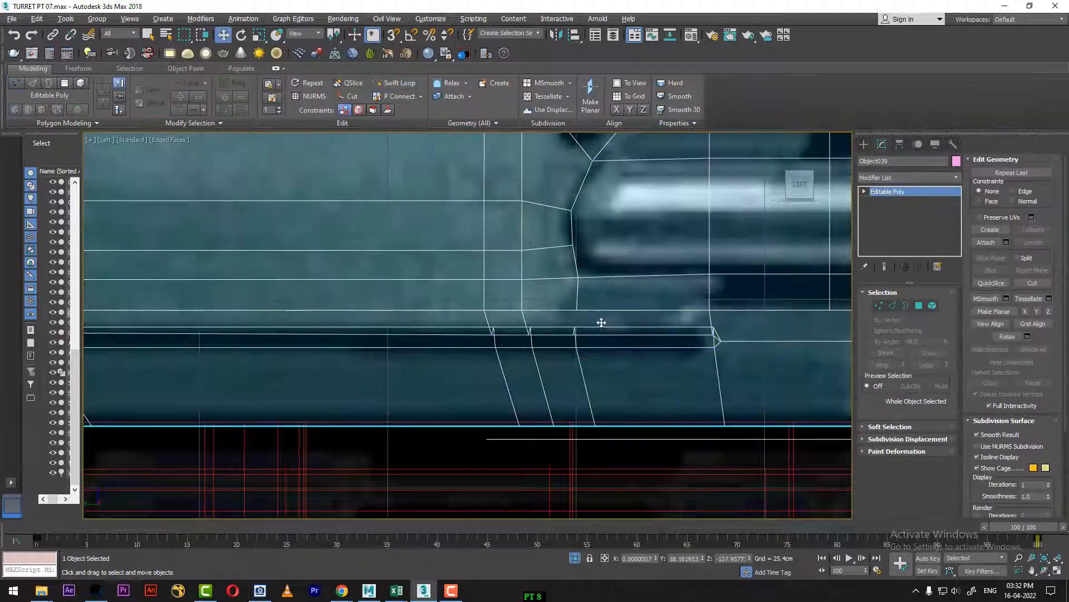
left_click(878, 305)
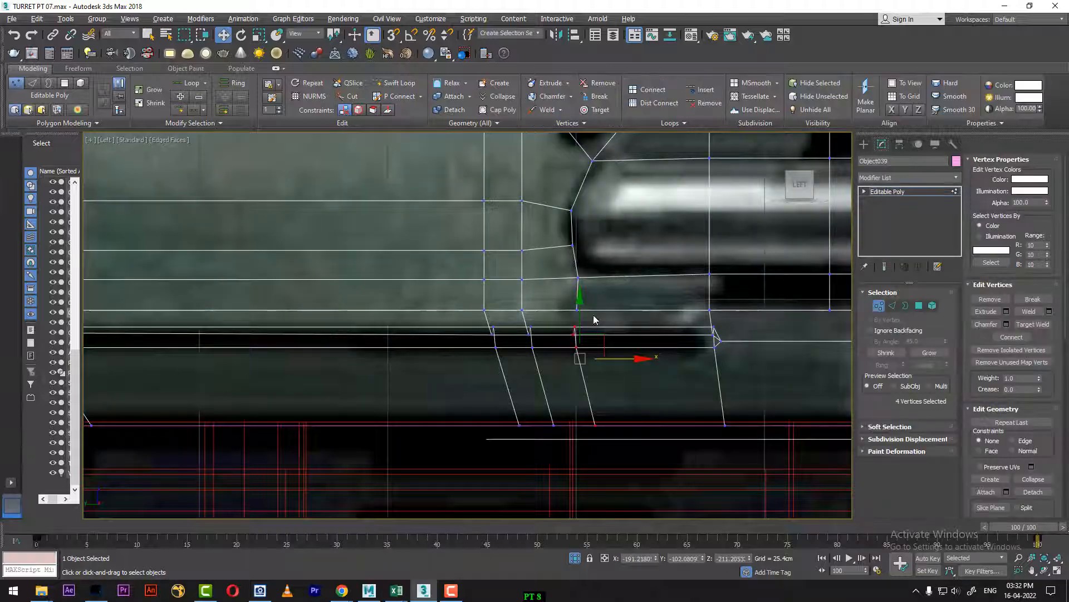
left_click(578, 310)
left_click(575, 329, "ctrl")
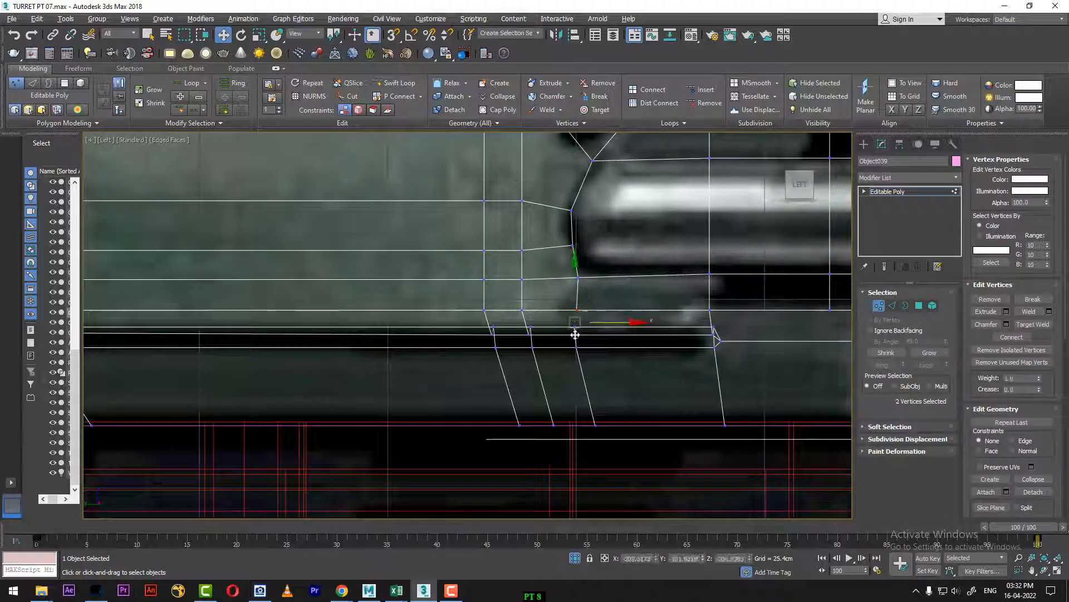
right_click(617, 331)
left_click(598, 368)
Step: Select the polygons covering the lower handle and the dark strip just beneath it
scroll(576, 415, "up", 5)
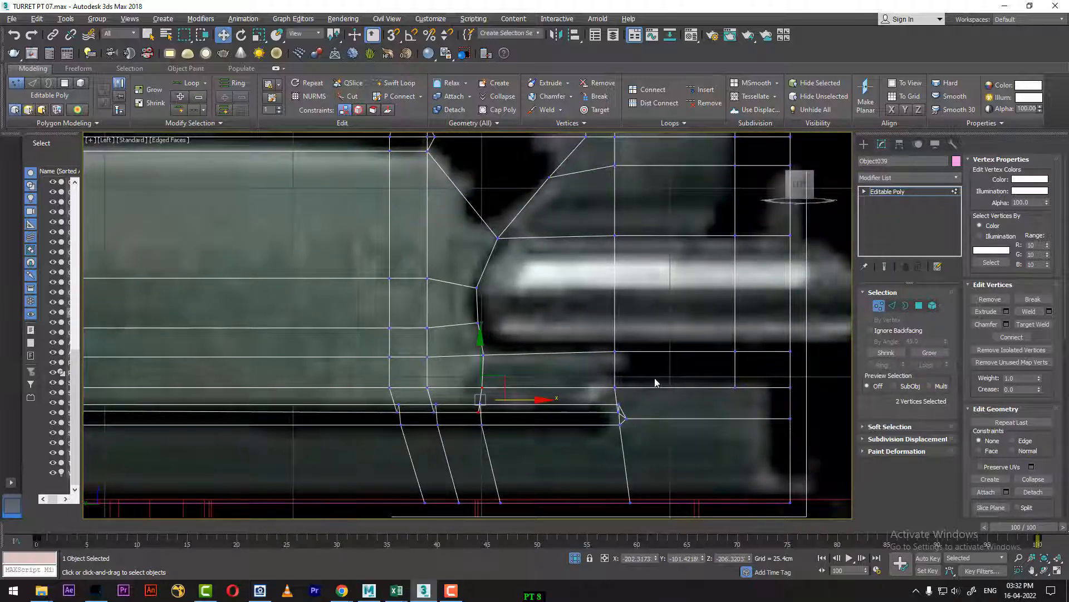
middle_click_drag(656, 383, 646, 440)
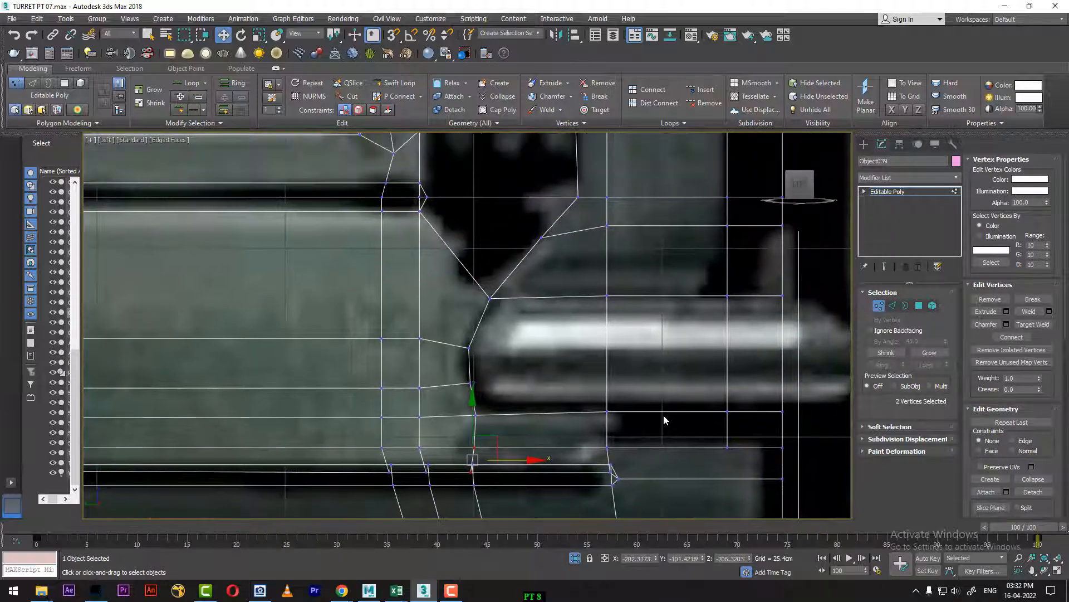
scroll(701, 419, "down", 2)
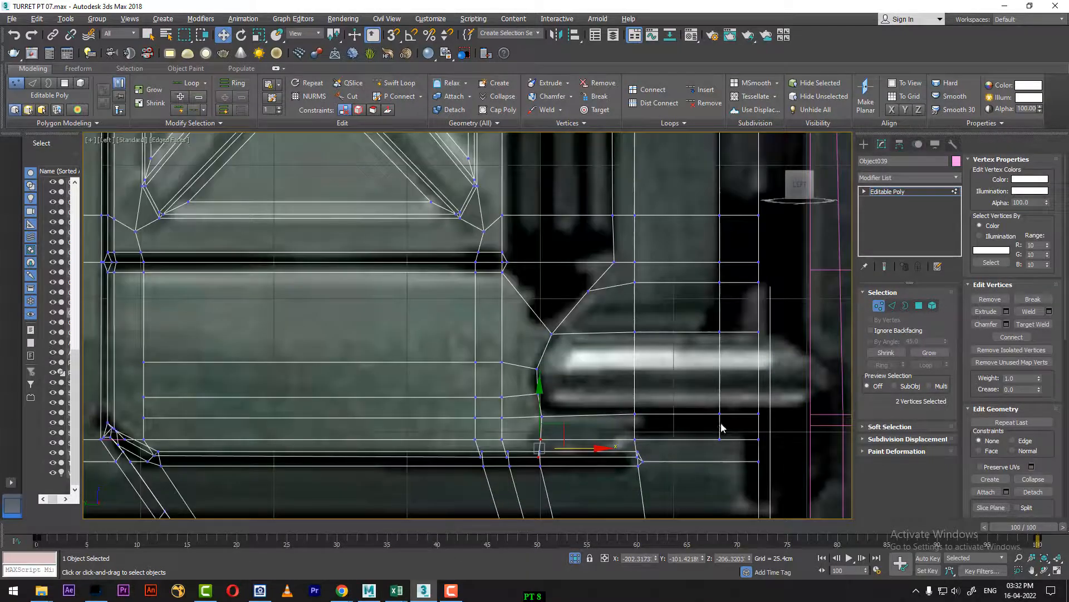
left_click(920, 306)
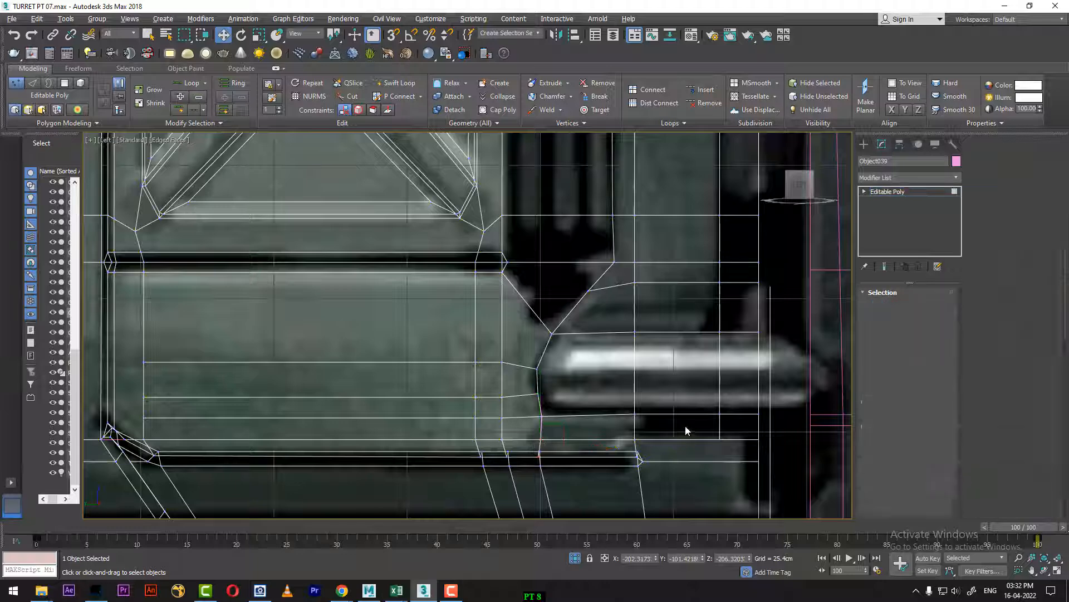
left_click(686, 425)
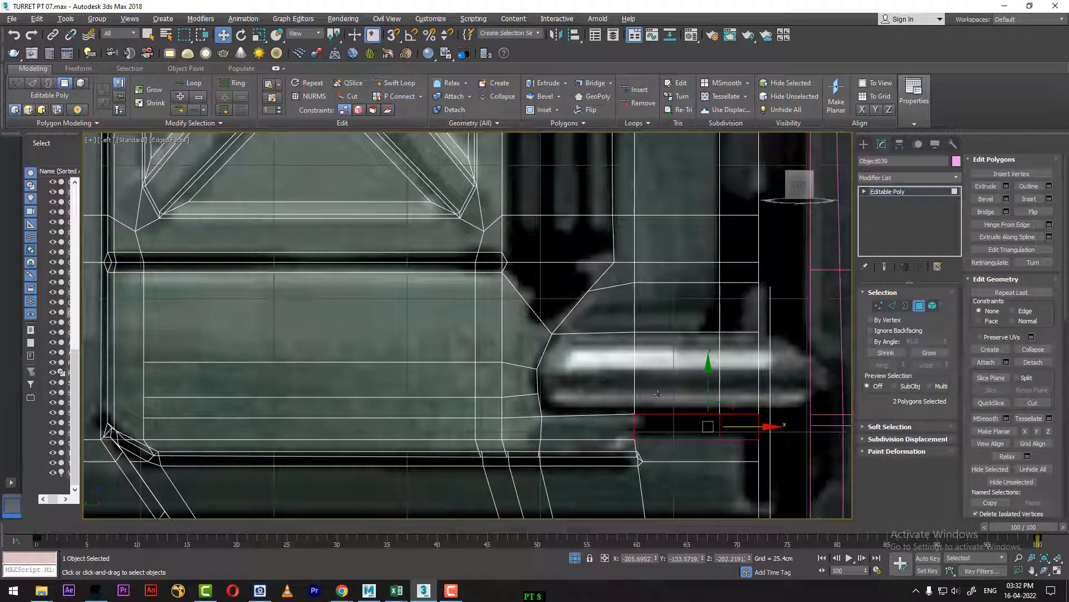
left_click(586, 385, "ctrl")
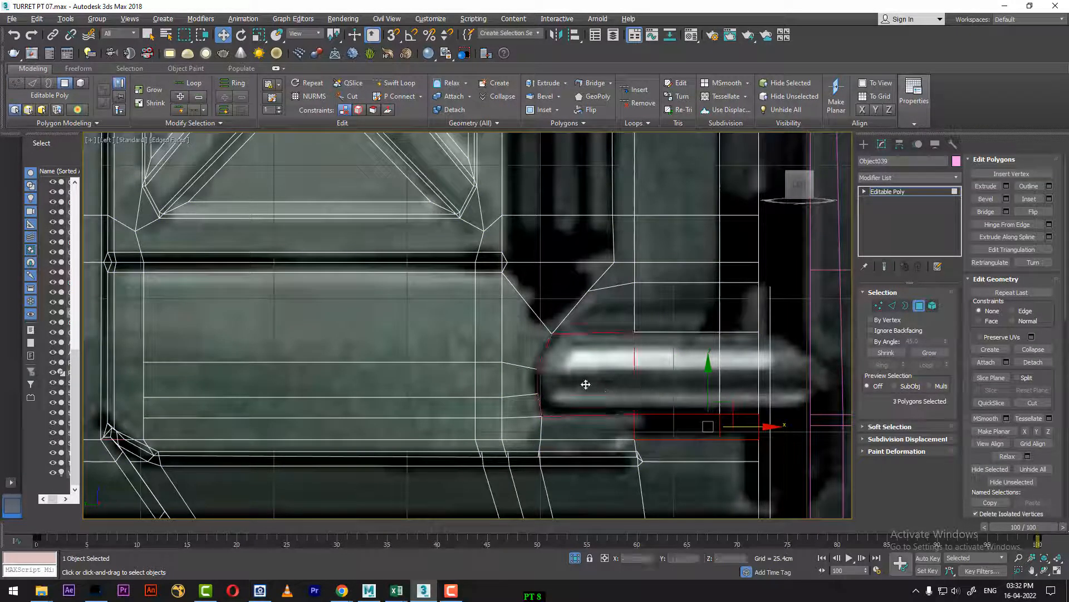
left_click(675, 374, "ctrl")
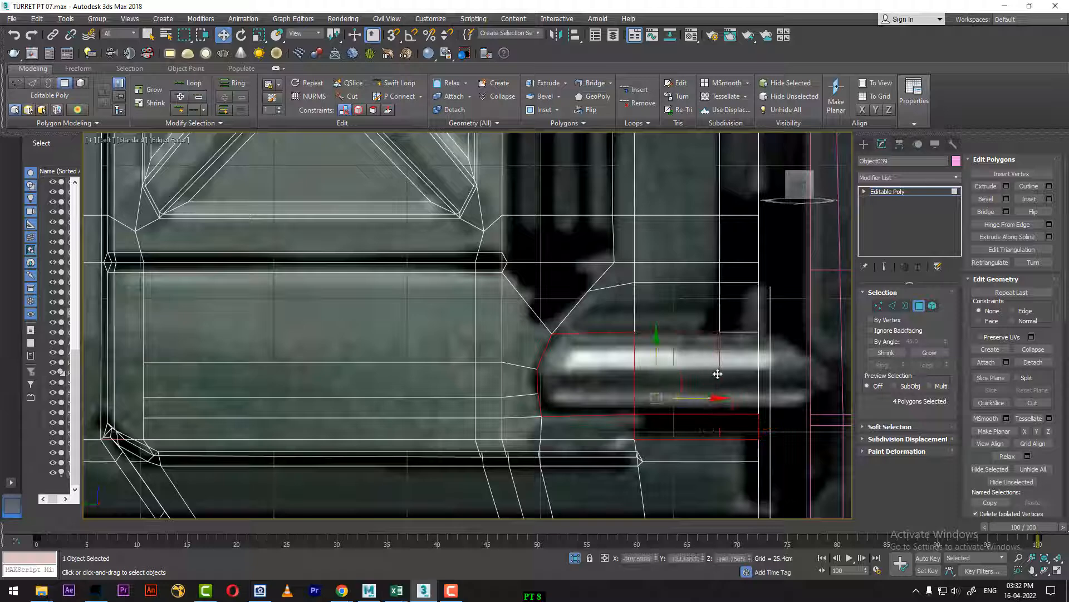
left_click(724, 374, "ctrl")
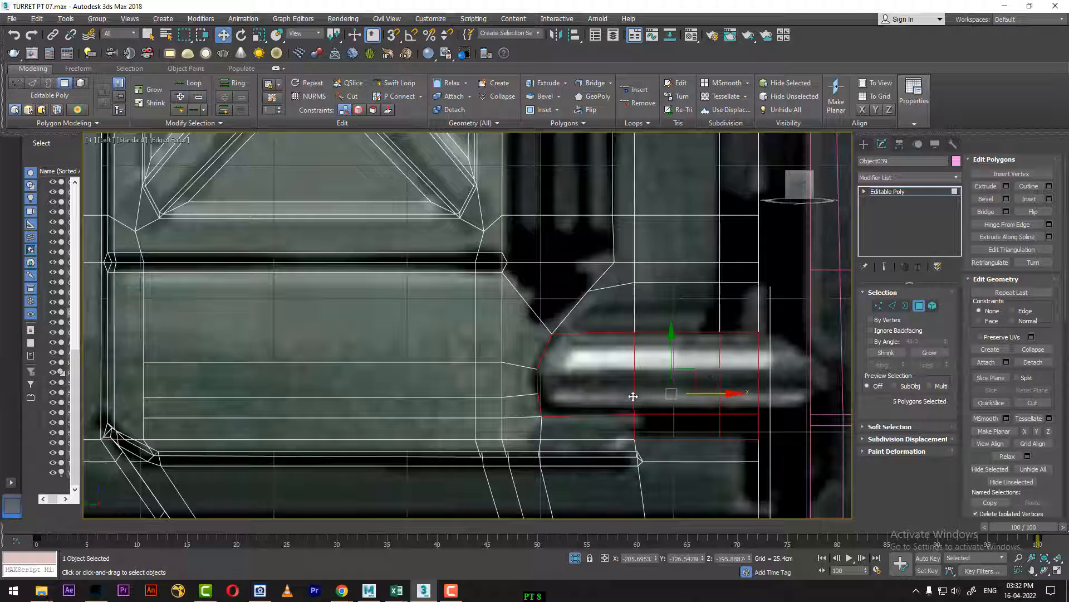
Step: Add the vented recess polygons beside the X-brace, down to its pointed lower end, to the polygon selection
scroll(637, 382, "down", 2)
middle_click_drag(638, 382, 664, 461)
middle_click_drag(665, 321, 681, 372)
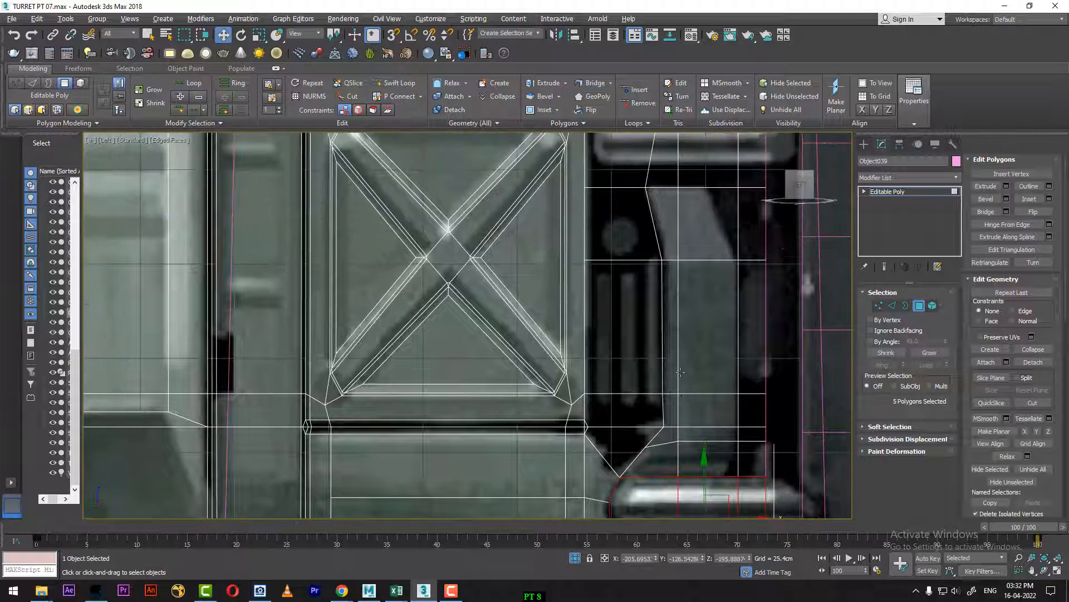
left_click(626, 243, "ctrl")
left_click(647, 345, "ctrl")
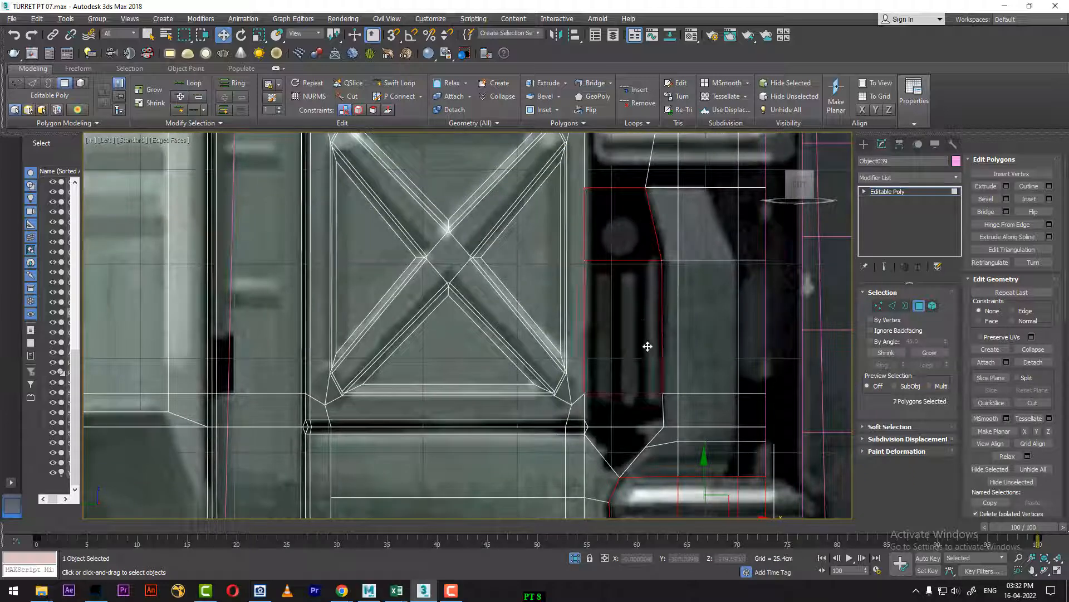
left_click(641, 408, "ctrl")
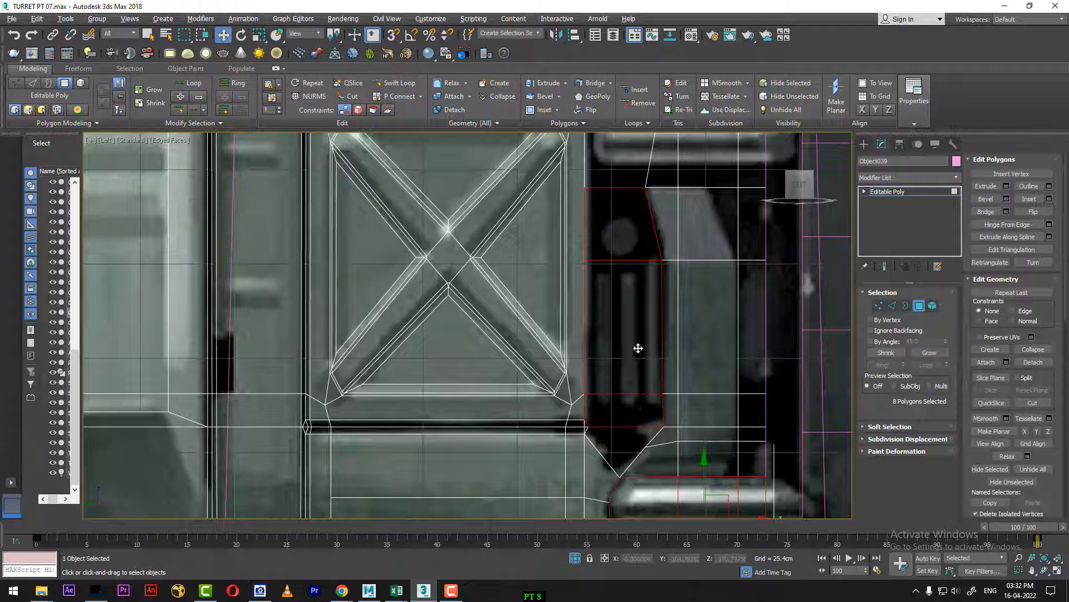
left_click(625, 438, "ctrl")
middle_click_drag(656, 435, 661, 318)
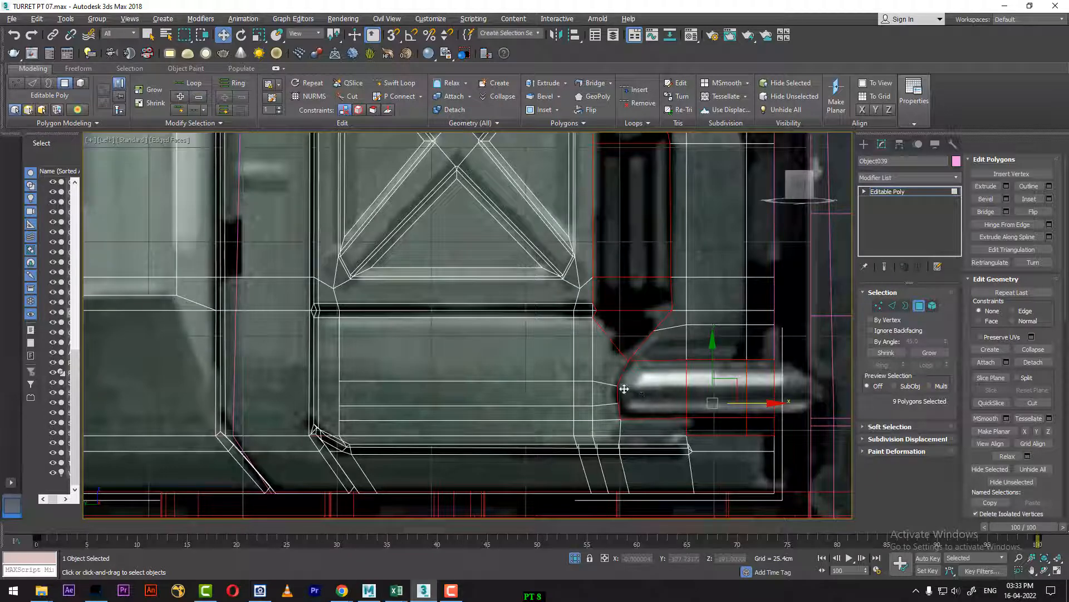
Step: Move the strut's outer upper vertex inward so its edge follows the slanted bracket in the reference
middle_click_drag(741, 326, 723, 481)
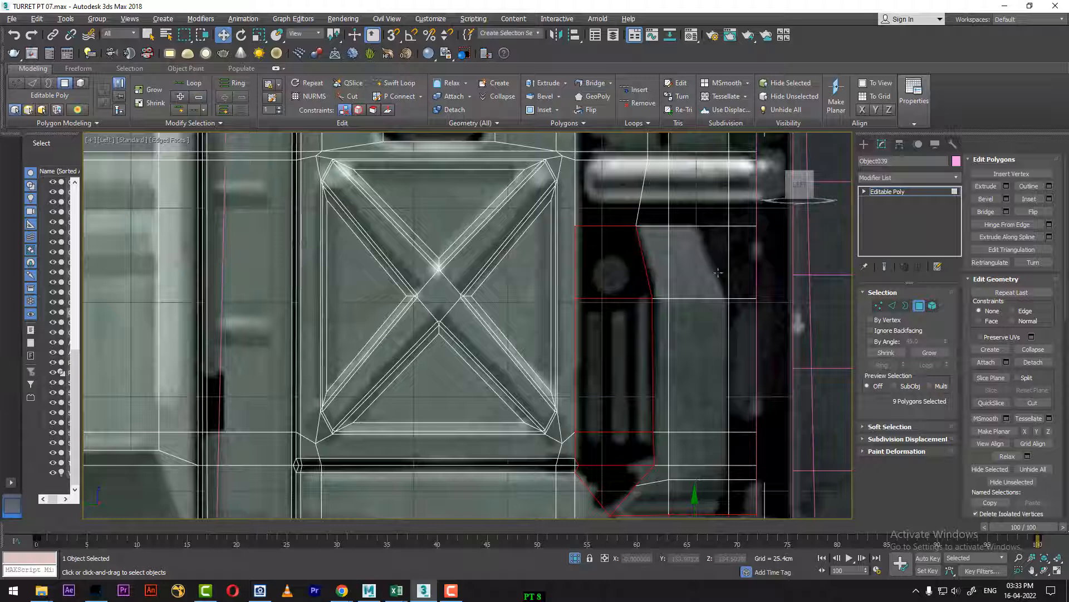
key("1")
left_click(729, 226)
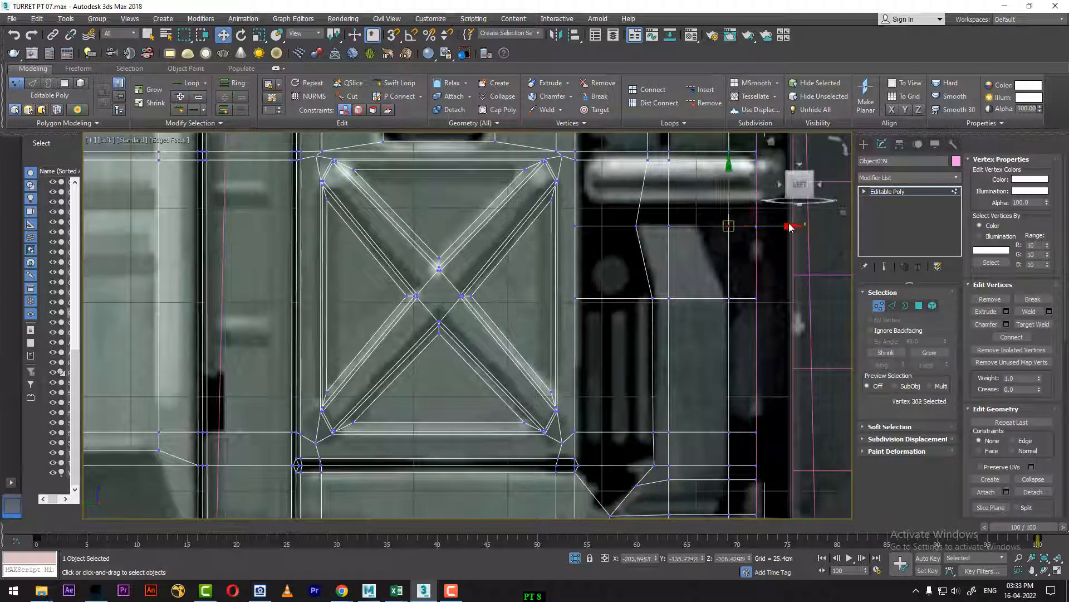
left_click_drag(789, 226, 756, 226)
Step: Select the four polygons across the upper handle and the two flanking the slanted part of the strut
middle_click_drag(721, 235, 730, 341)
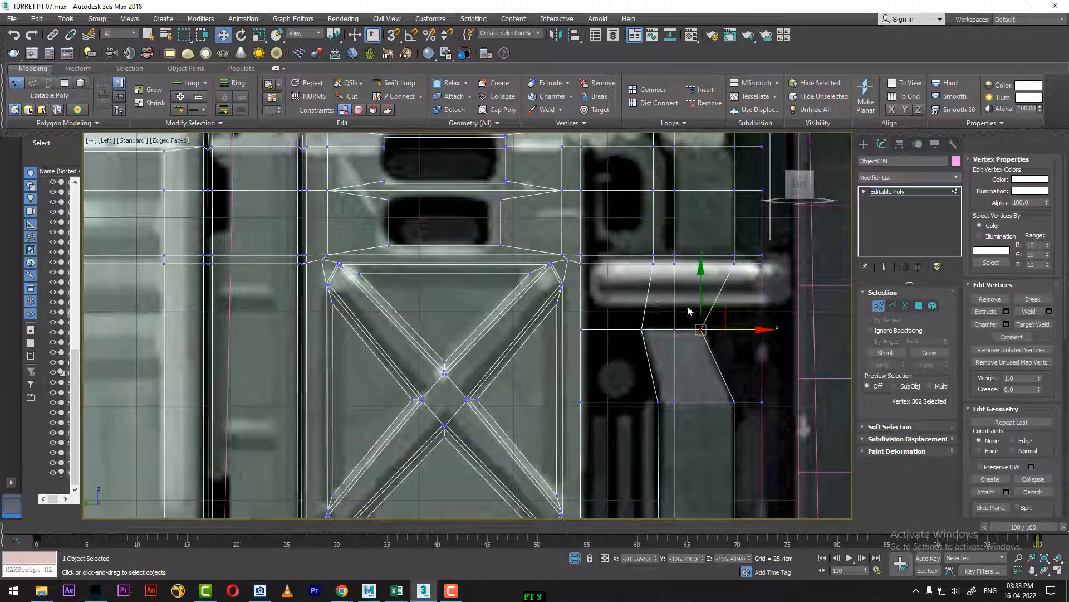
left_click(919, 306)
left_click(616, 295)
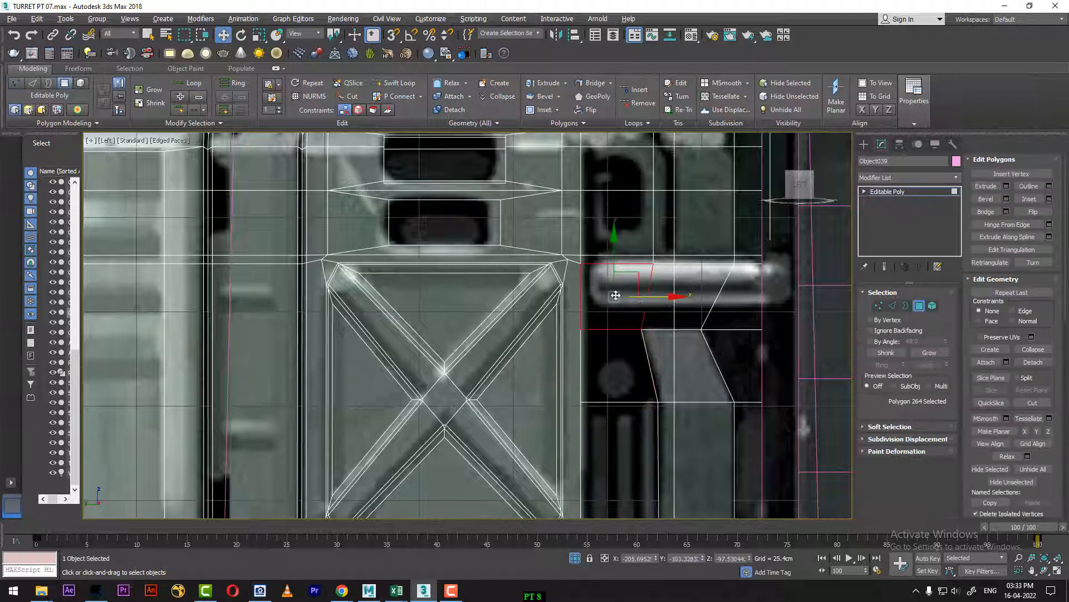
left_click(679, 305, "ctrl")
left_click(729, 306, "ctrl")
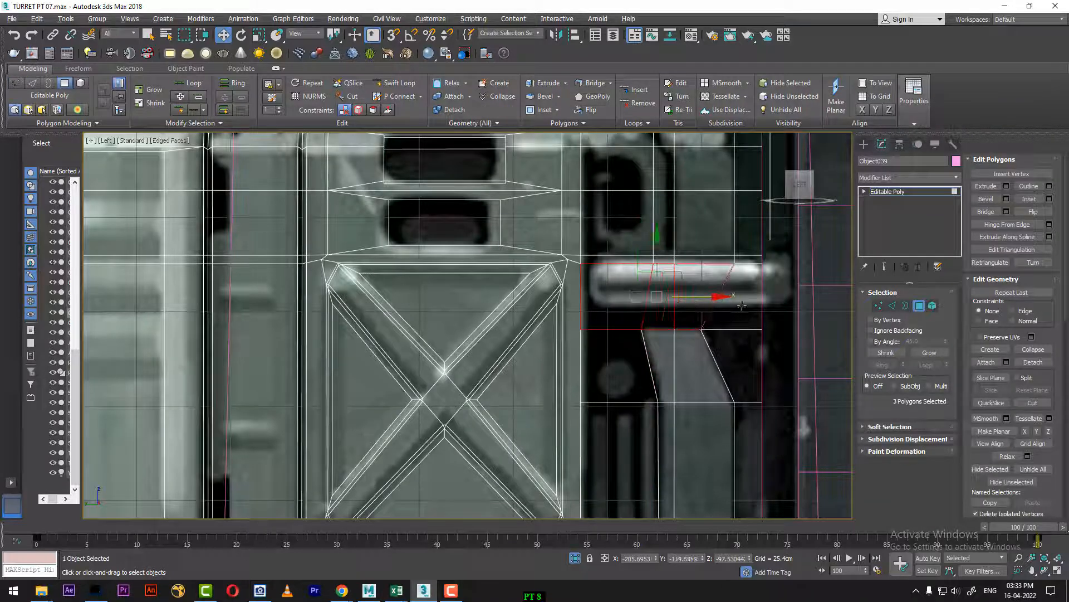
left_click(726, 307, "ctrl")
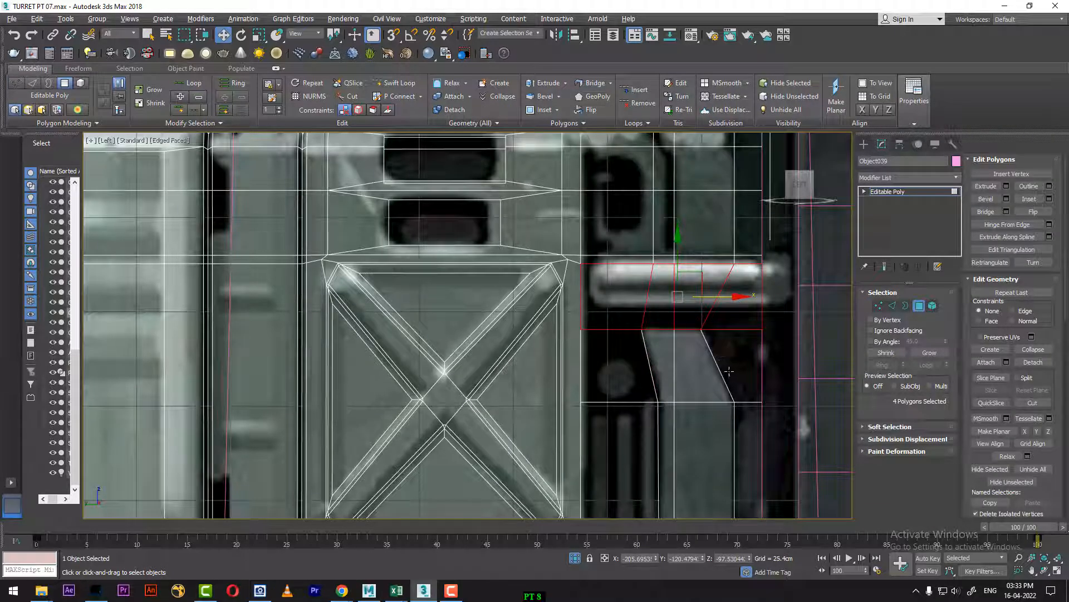
left_click(742, 356, "ctrl")
left_click(648, 370, "ctrl")
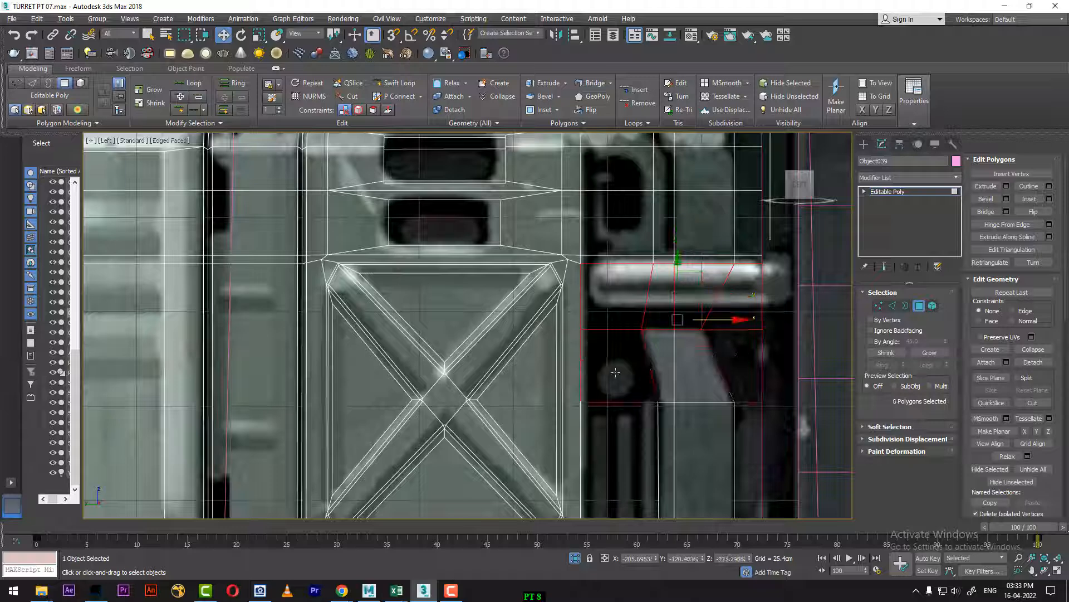
Step: Add the vented recess polygons down to the pointed end and the narrow column along the strut's outer side to the selection
middle_click_drag(632, 424, 633, 362)
left_click(634, 366, "ctrl")
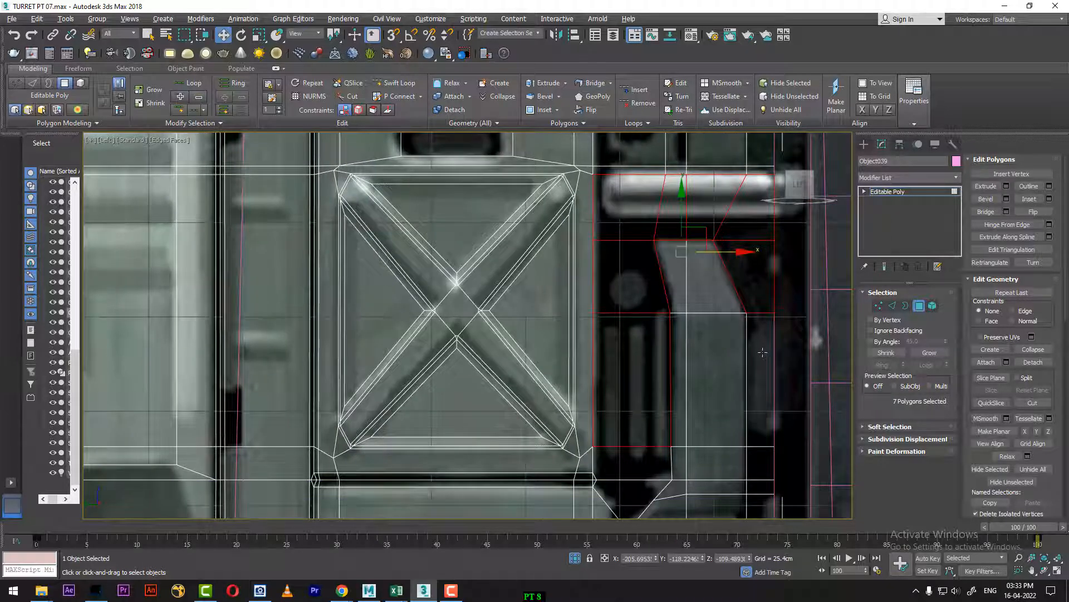
left_click(762, 353, "ctrl")
middle_click_drag(723, 370, 702, 271)
left_click(736, 361, "ctrl")
left_click(615, 364, "ctrl")
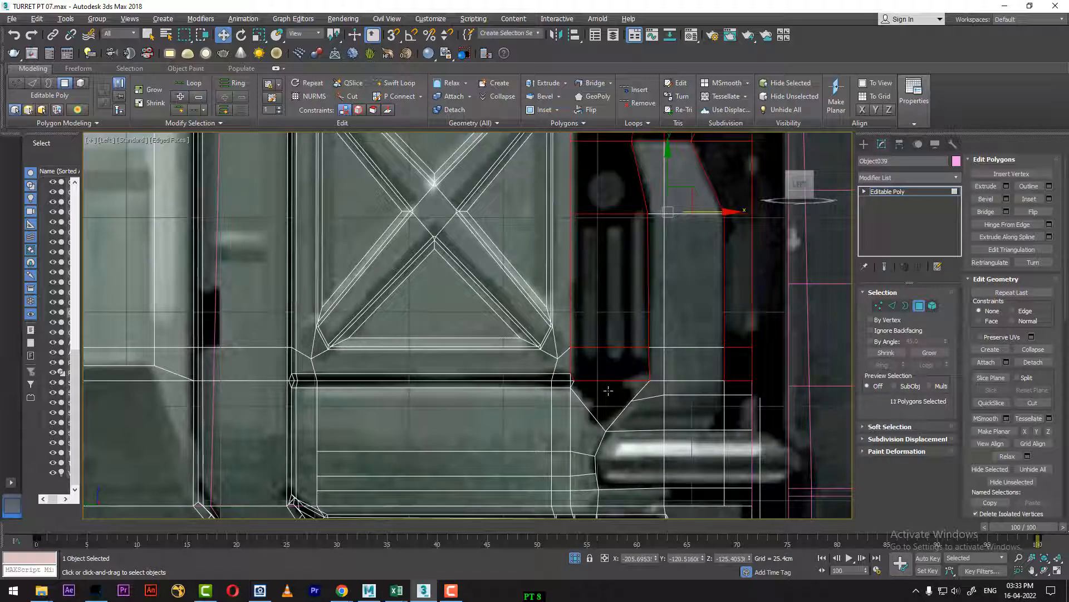
left_click(608, 391, "ctrl")
left_click(737, 388, "ctrl")
left_click(738, 400, "ctrl")
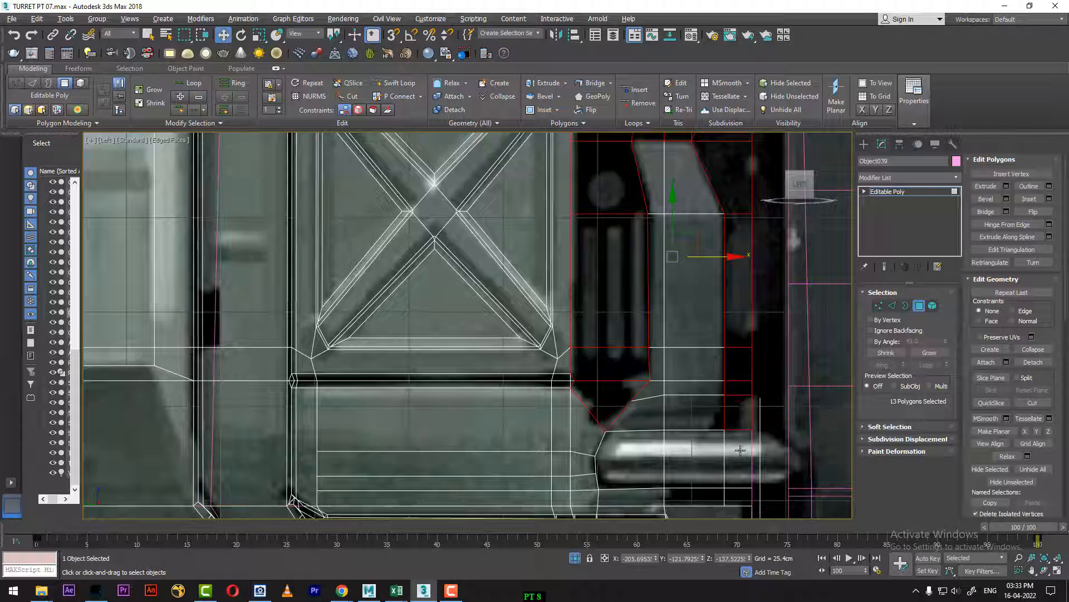
Step: Add the lower handle polygons and the dark strip beneath them to the selection
left_click(740, 450, "ctrl")
left_click(693, 454, "ctrl")
left_click(654, 453, "ctrl")
middle_click_drag(665, 440, 656, 324)
left_click(690, 381, "ctrl")
left_click(723, 378, "ctrl")
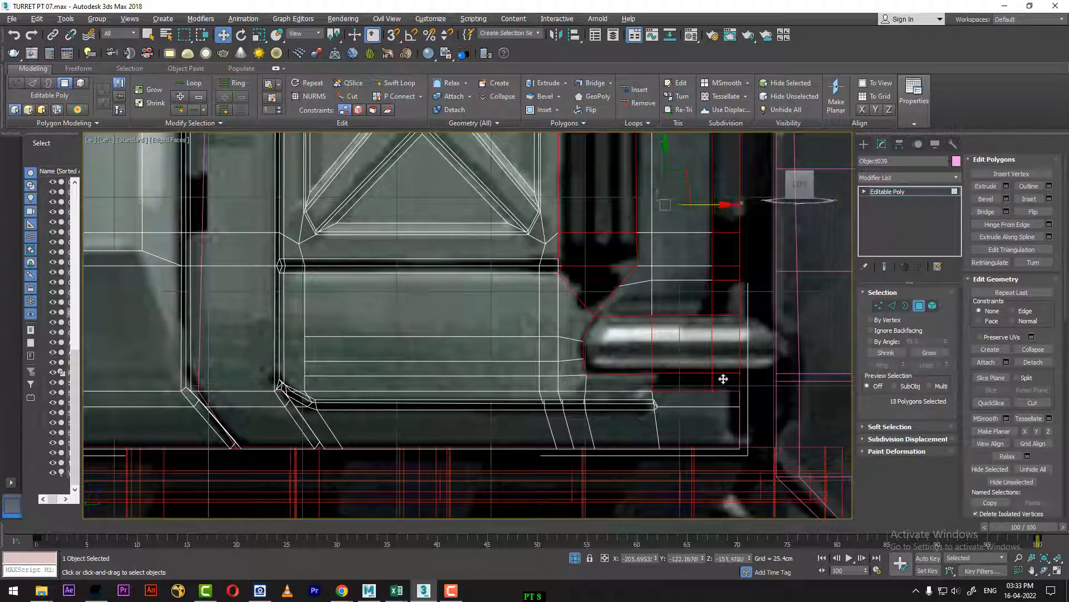
Step: Switch to the perspective view, set the timeline to frame 0 and frame the side panel at an angle
key("p")
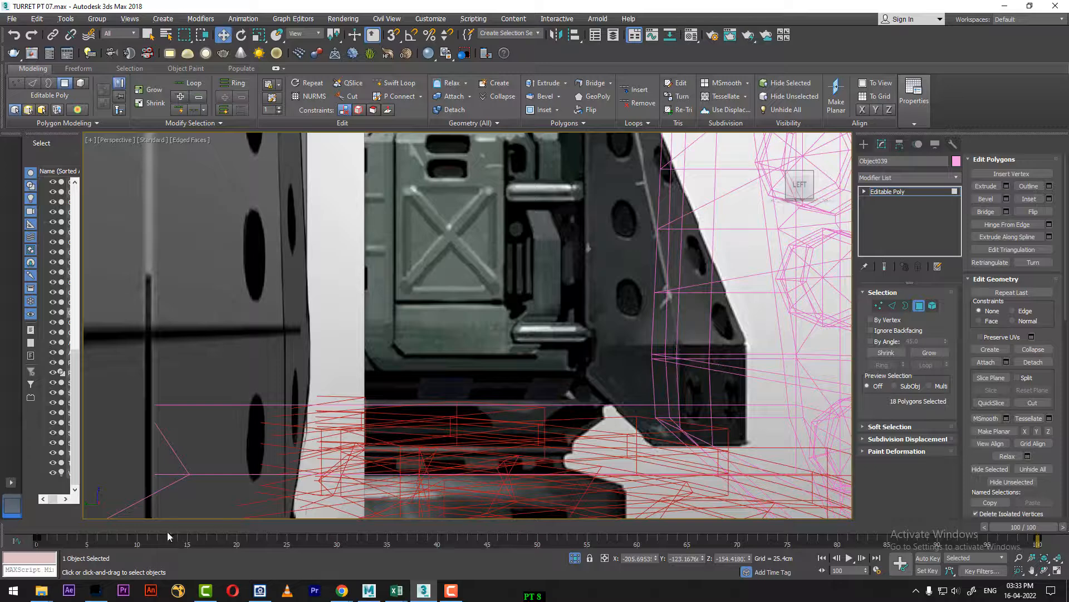
left_click_drag(167, 532, 48, 528)
scroll(547, 400, "down", 6)
middle_click_drag(547, 400, 468, 398, "alt")
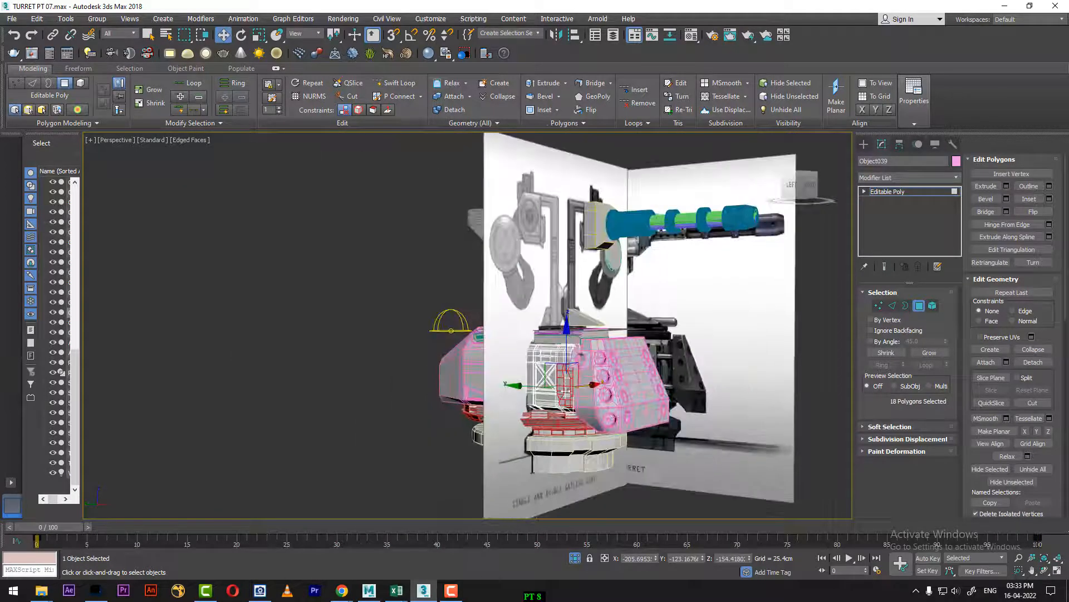
scroll(566, 391, "up", 4)
scroll(566, 391, "up", 3)
middle_click_drag(566, 391, 552, 364, "alt")
Step: Extrude the selected recess polygons inward with a height of about -6.47 cm
right_click(538, 364)
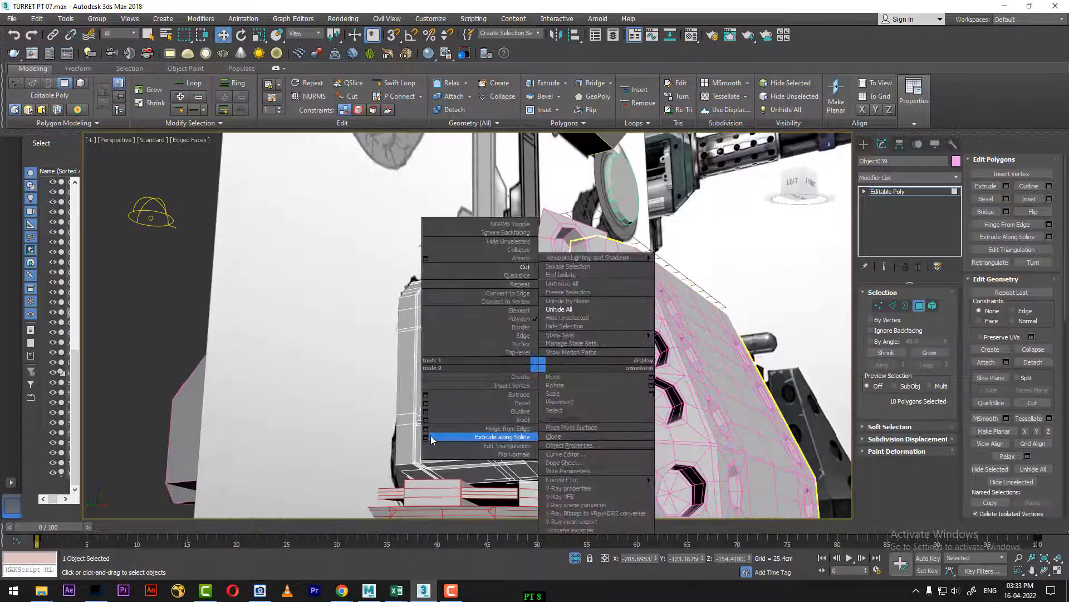
left_click(426, 395)
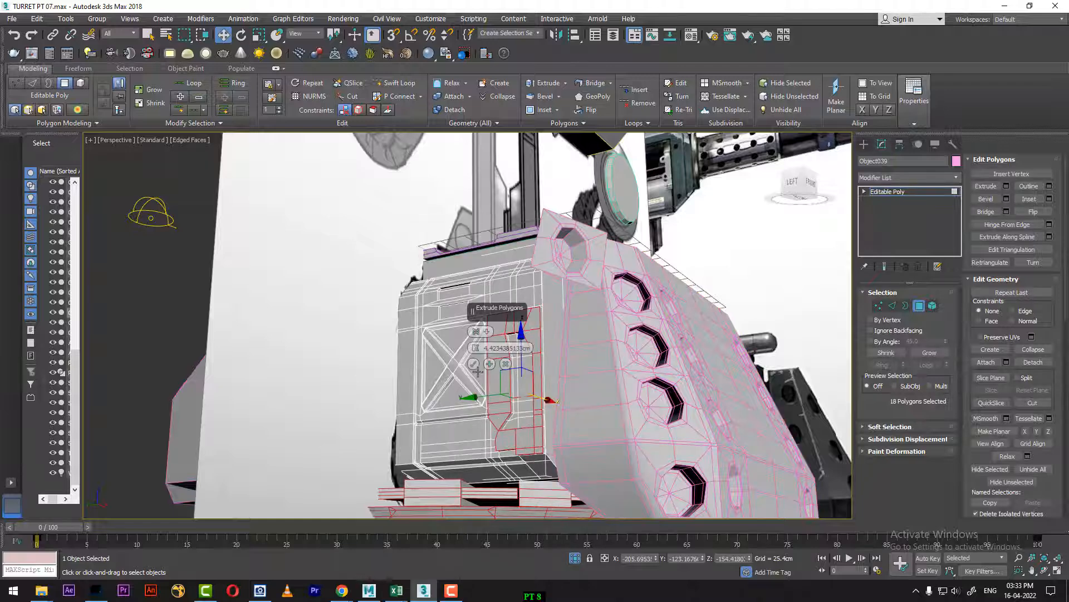
left_click_drag(475, 348, 466, 393)
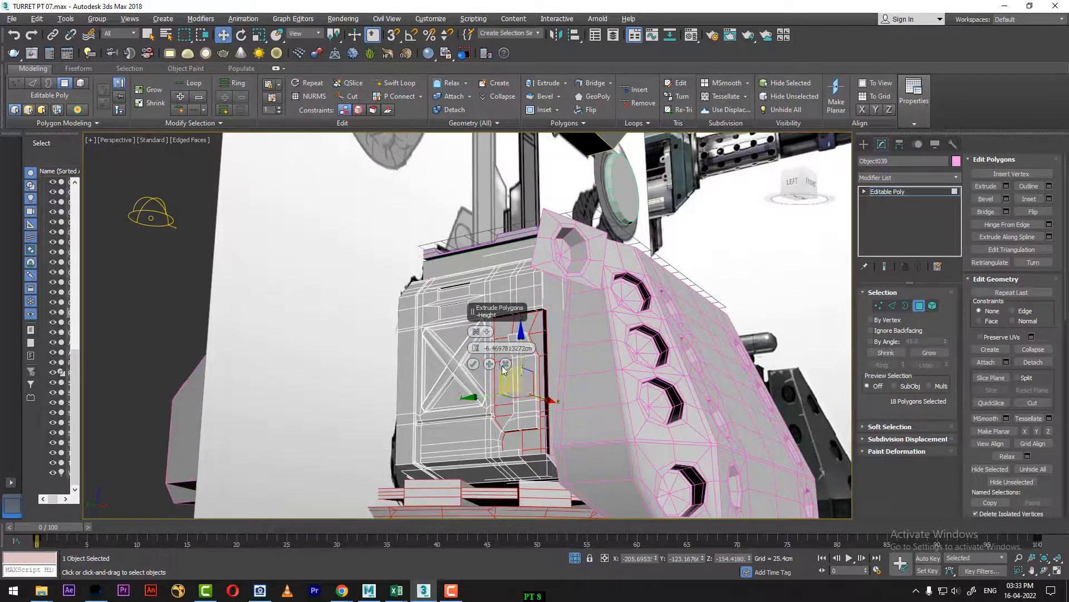
left_click(473, 364)
Step: Return to the object's top level and show the panel in a Left view within the four-viewport layout
middle_click_drag(474, 364, 499, 322, "alt")
right_click(499, 322)
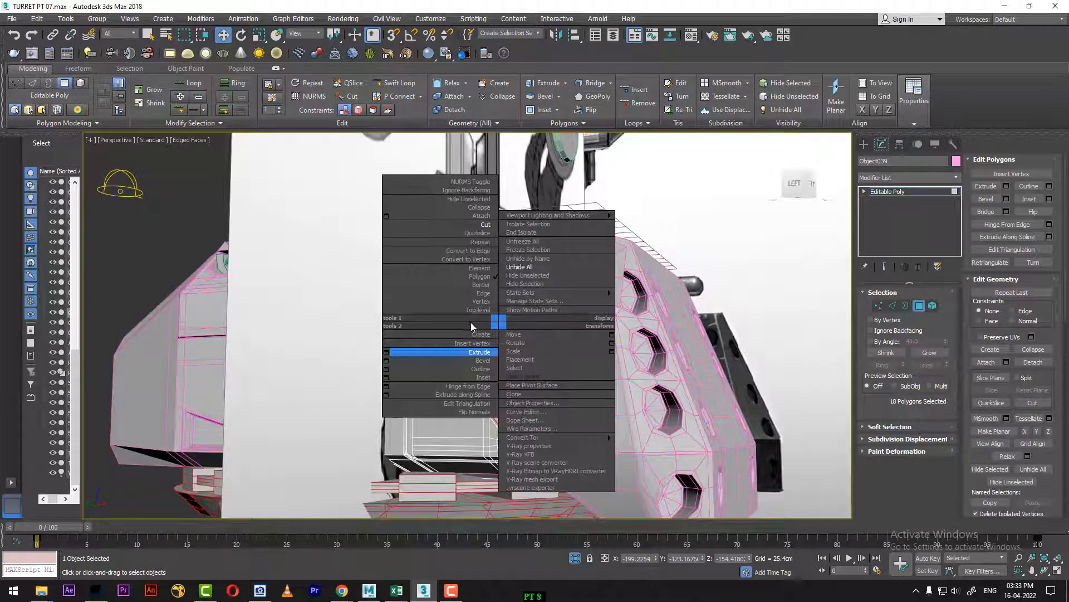
left_click(478, 310)
key("alt+w")
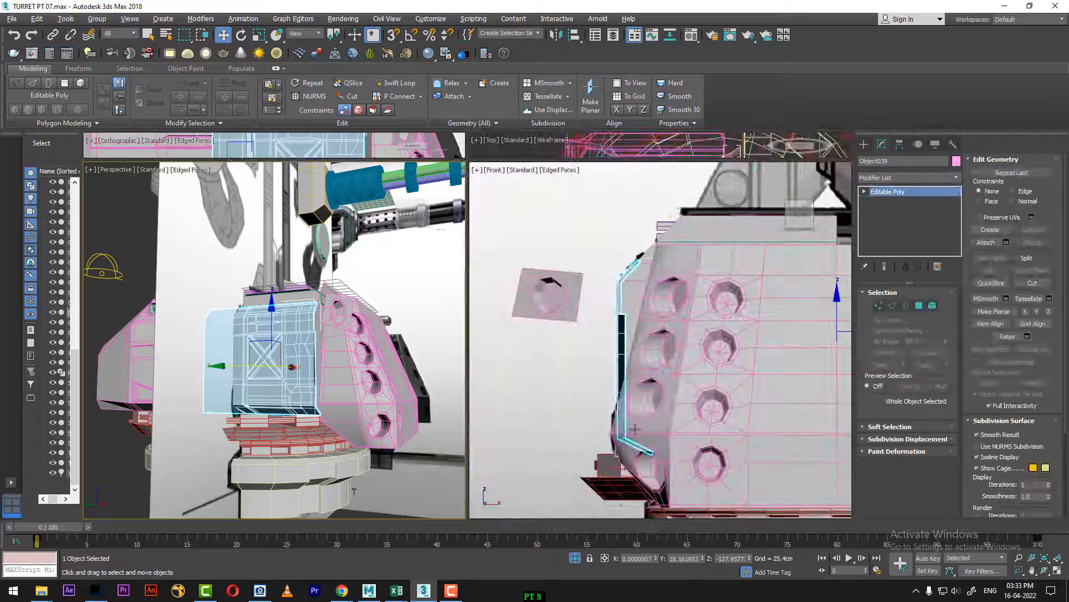
middle_click(635, 429)
key("l")
middle_click(413, 435)
key("l")
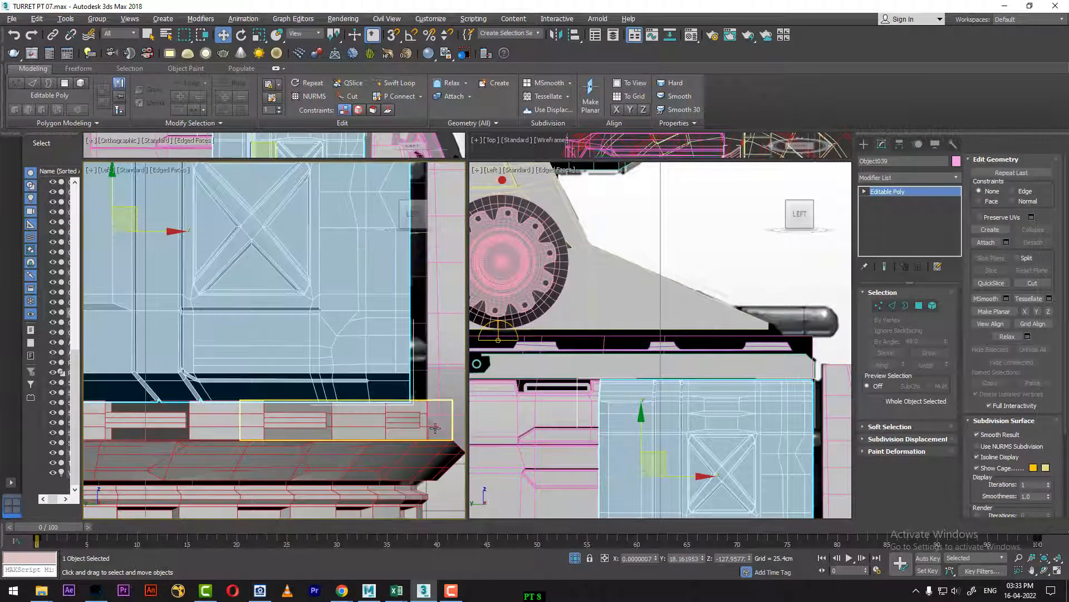
middle_click_drag(435, 427, 382, 415)
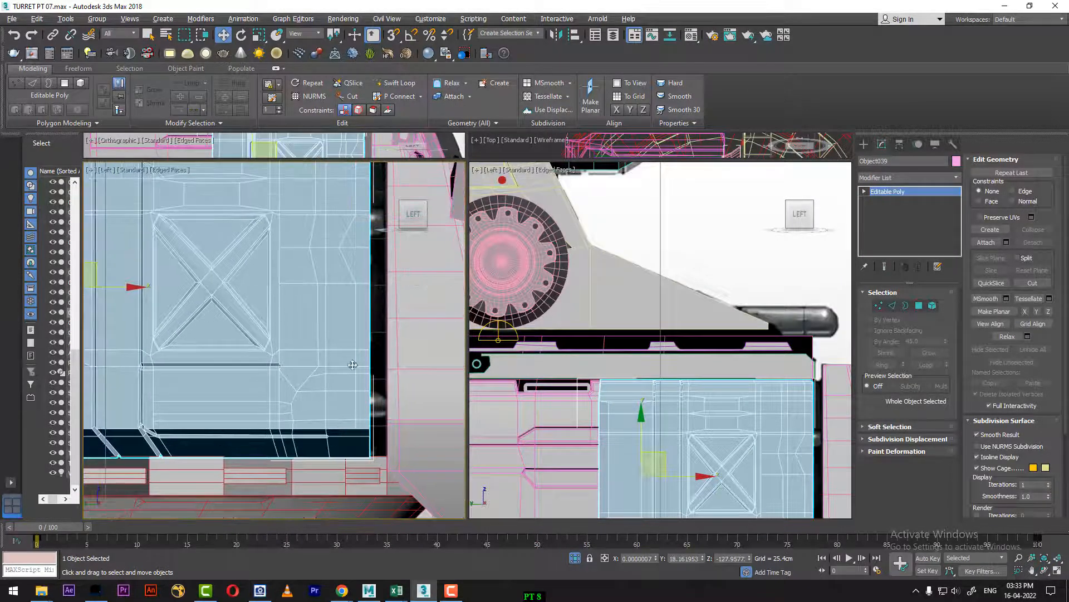
Step: Return to polygon level and set the timeline to frame 100, framing the lower handle over the reference
key("4")
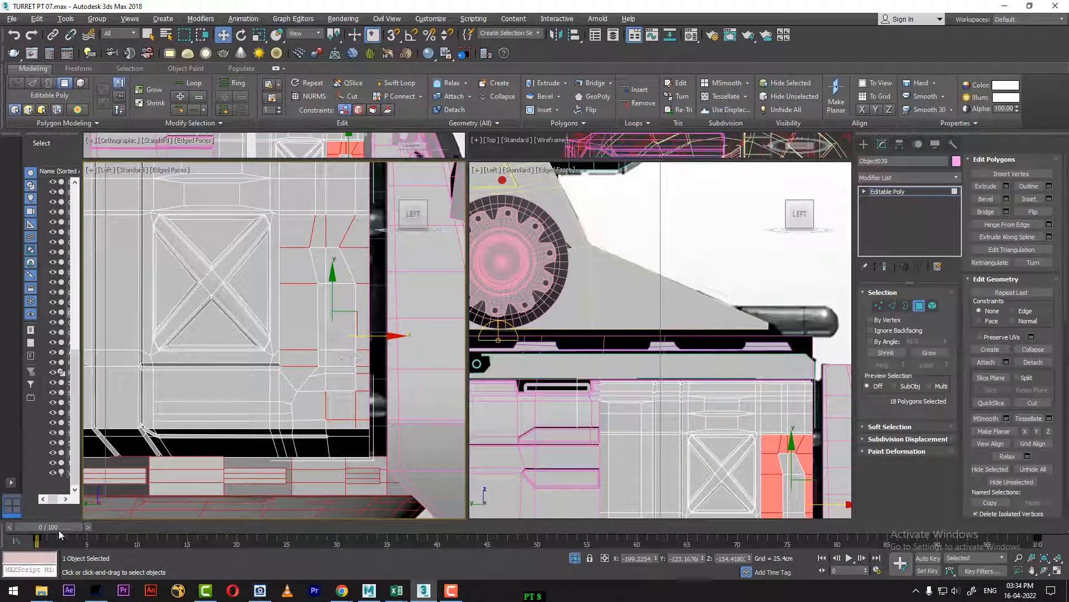
left_click_drag(59, 529, 1047, 475)
scroll(368, 411, "up", 2)
scroll(361, 411, "up", 3)
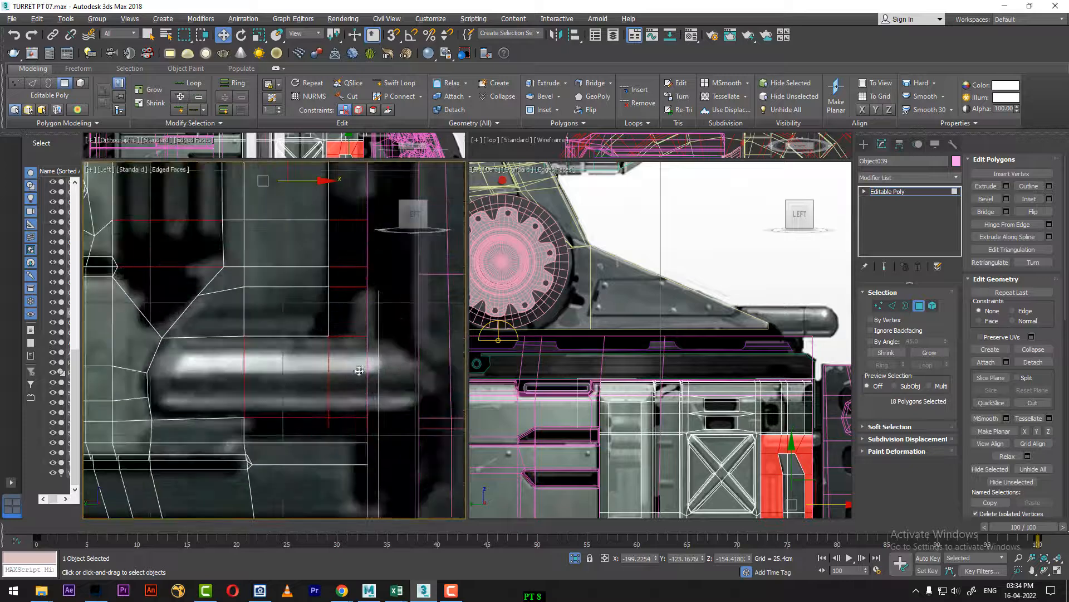
scroll(279, 423, "down", 1)
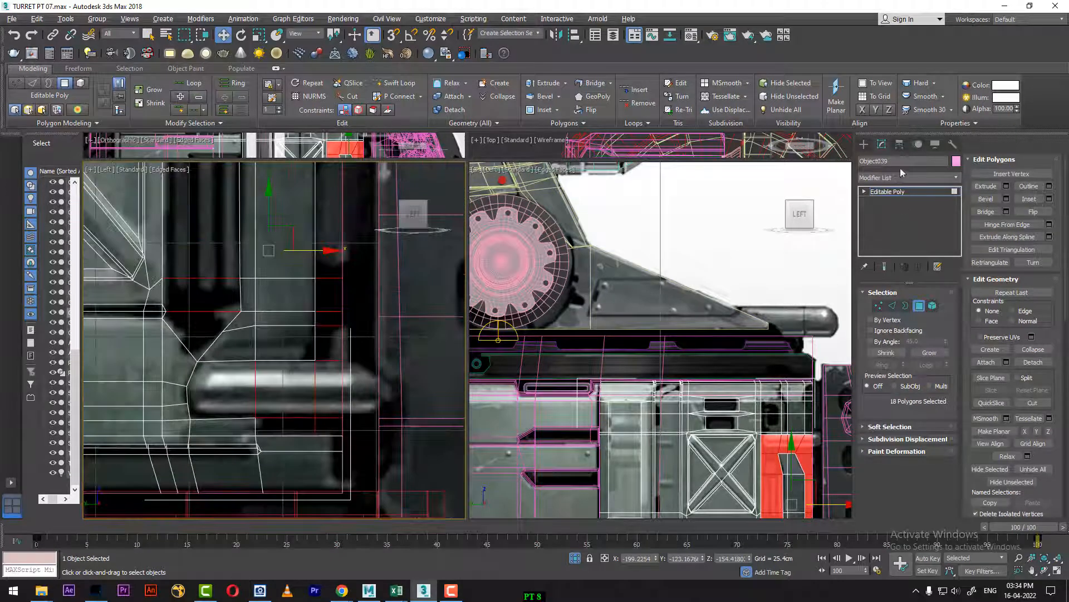
Step: Open the Extended Primitives object types for creating new geometry
left_click(864, 144)
left_click(883, 176)
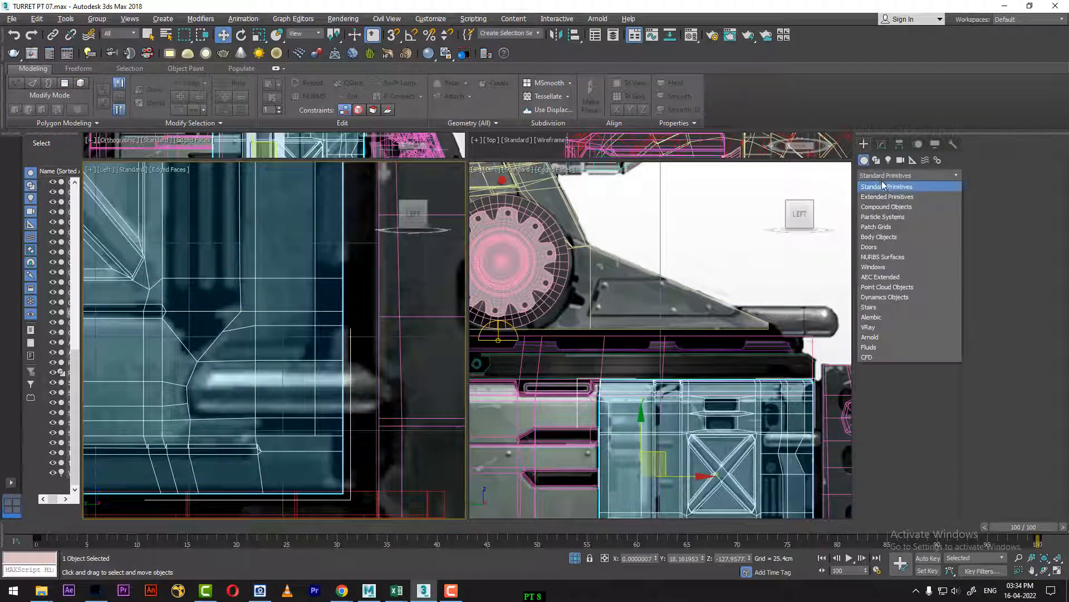
left_click(887, 197)
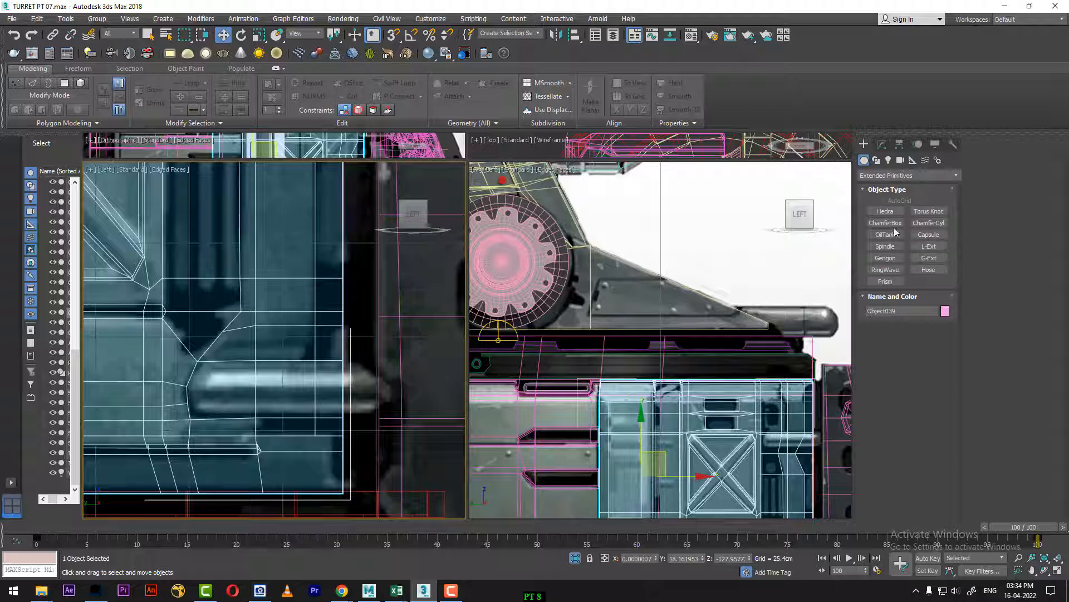
Step: Create a capsule over the reference's lower handle with a radius of about 10.58 cm and a height of about 37.6 cm
left_click(928, 234)
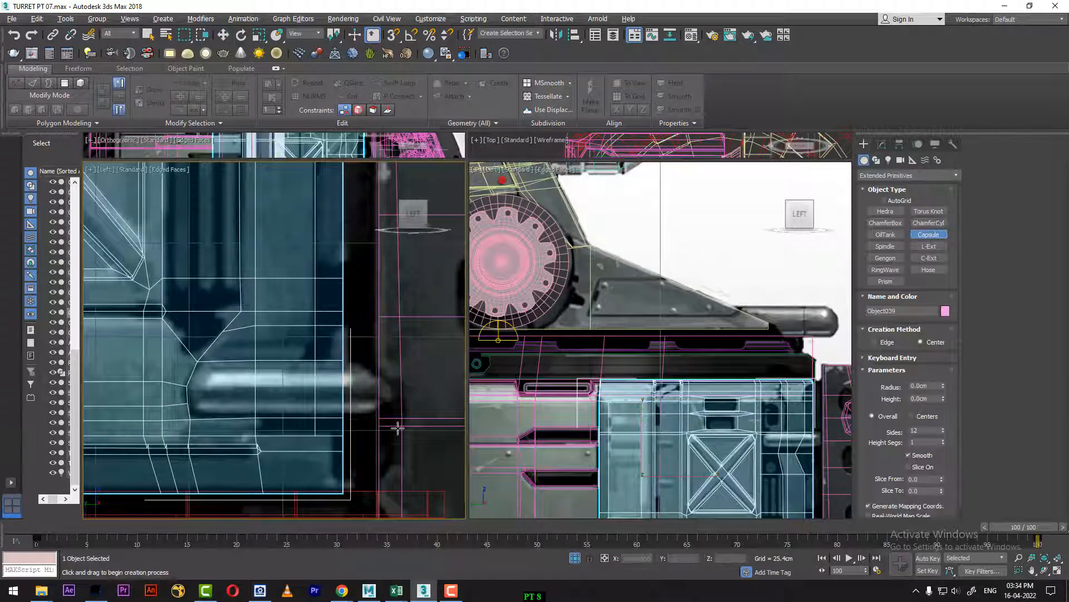
left_click_drag(241, 393, 285, 395)
left_click(286, 395)
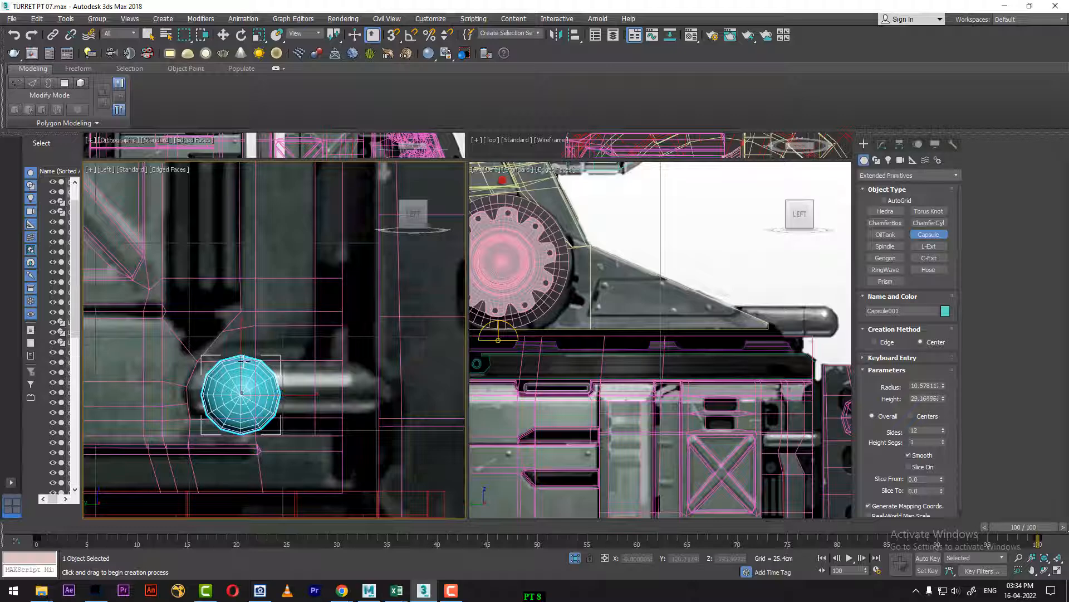
key("w")
key("e")
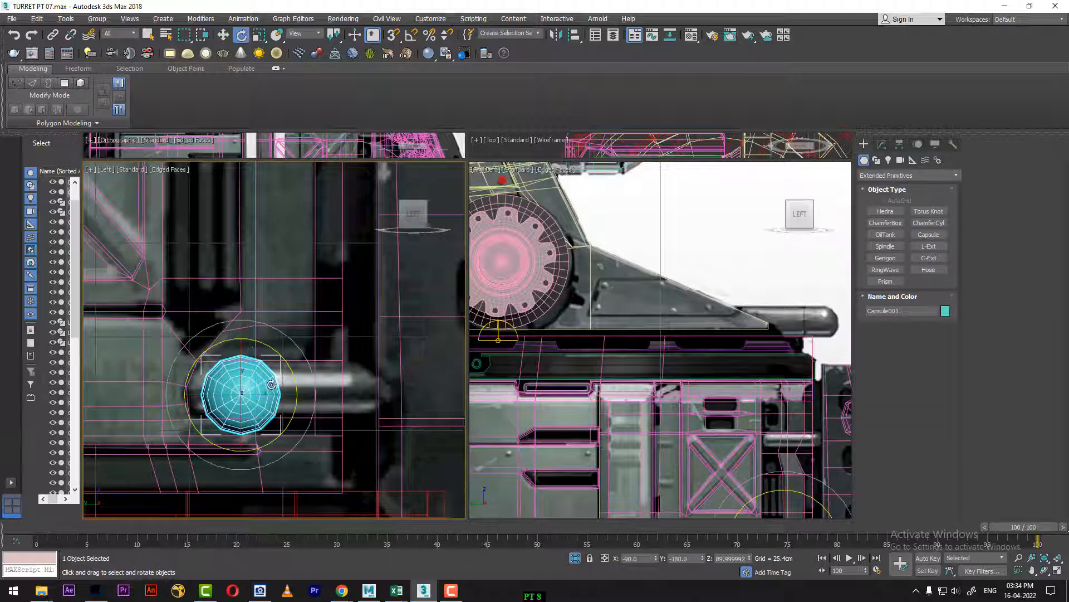
left_click_drag(269, 385, 315, 394)
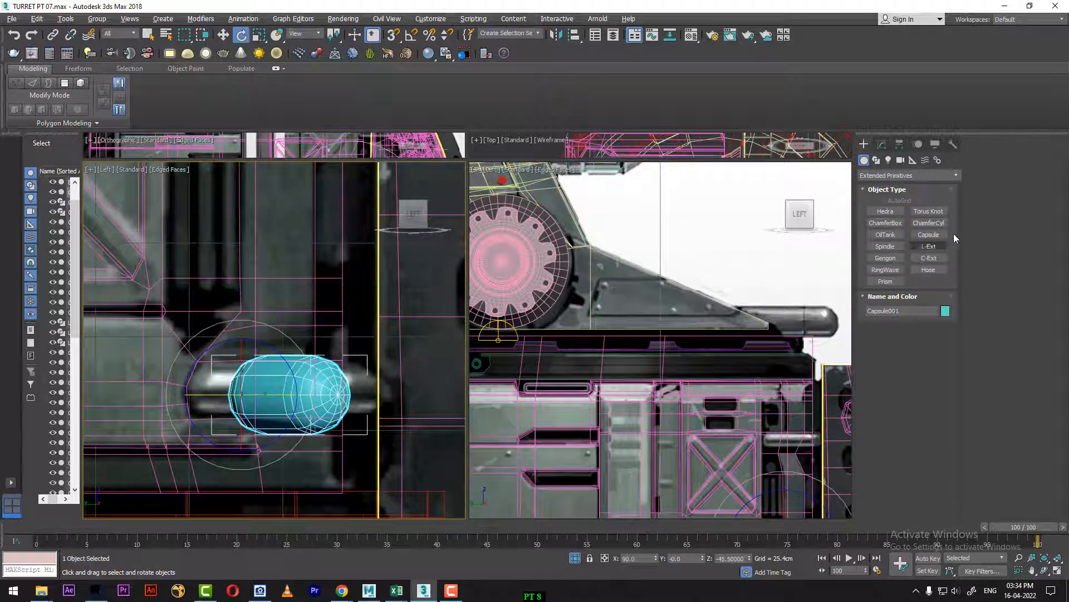
key("ctrl+z")
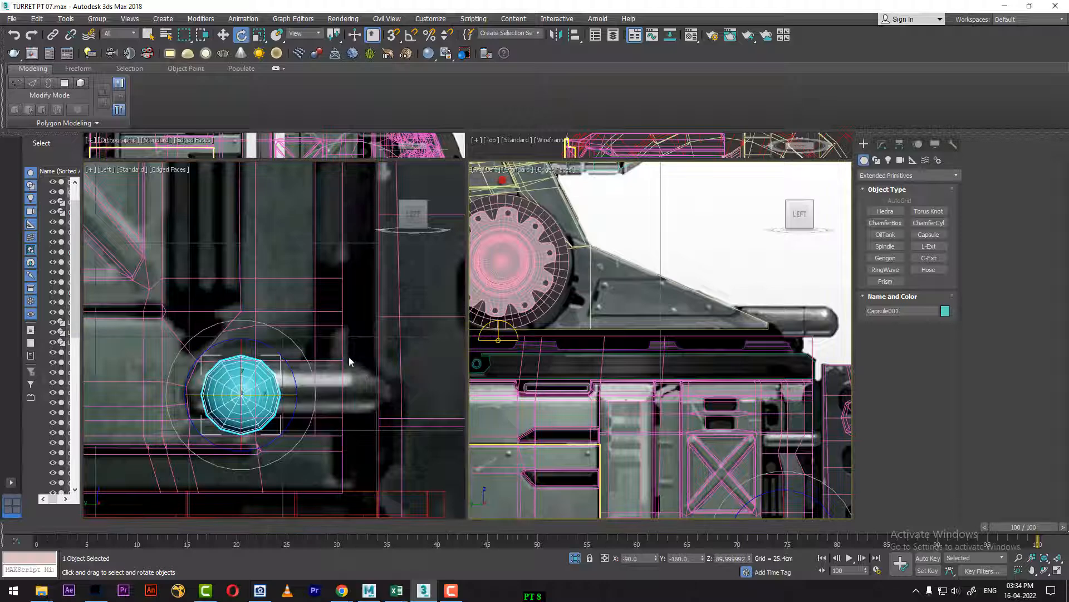
Step: Use angle snapping at 90 degrees and rotate the capsule so it lies horizontally along the handle
right_click(411, 35)
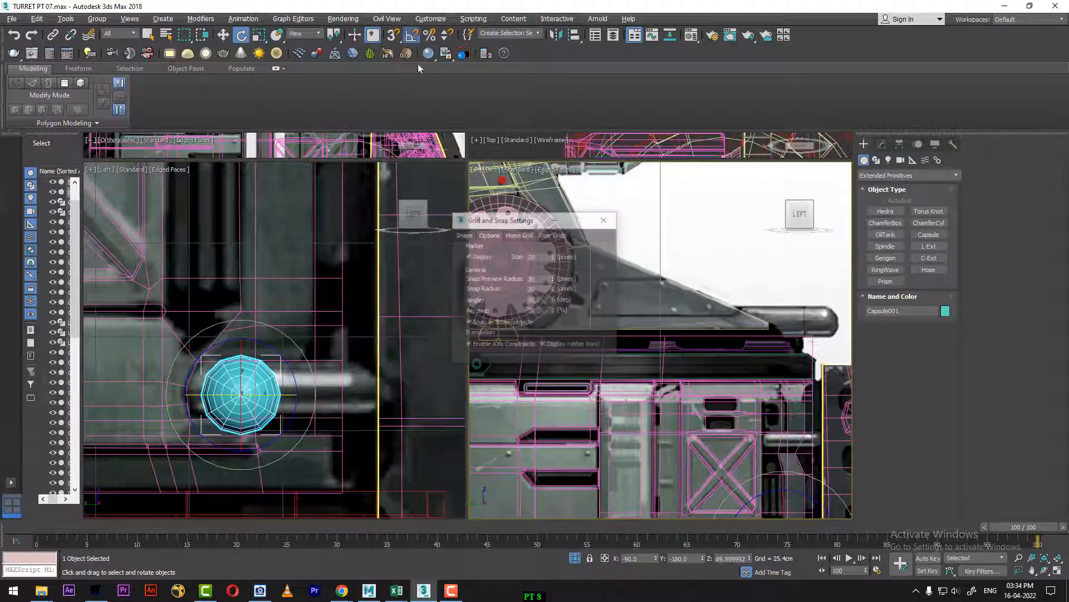
left_click(606, 219)
left_click(264, 393)
left_click_drag(264, 394, 417, 382)
key("w")
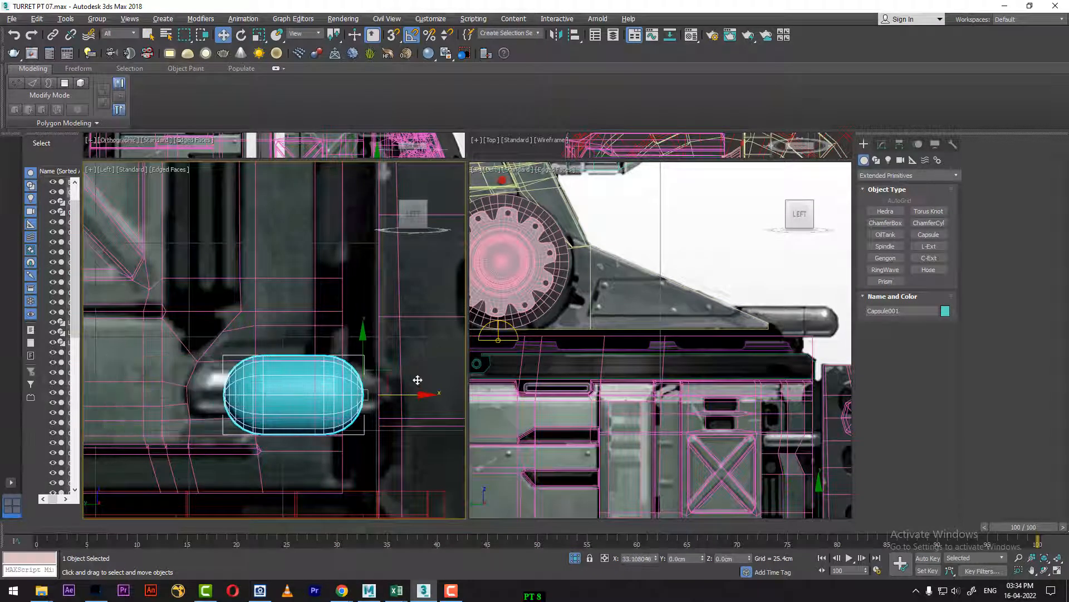
Step: Set the capsule's radius to about 6.35 cm and height to about 54.75 cm, and shift it sideways over the lower handle
left_click(882, 144)
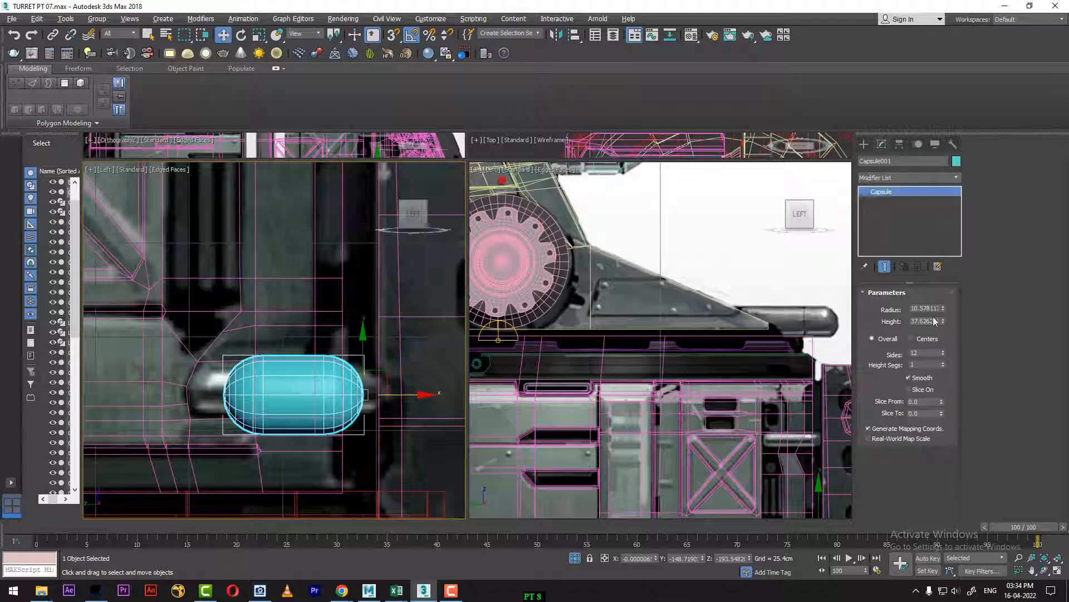
mouse_move(943, 309)
left_mouse_down()
mouse_move(945, 332)
mouse_move(943, 311)
left_mouse_up()
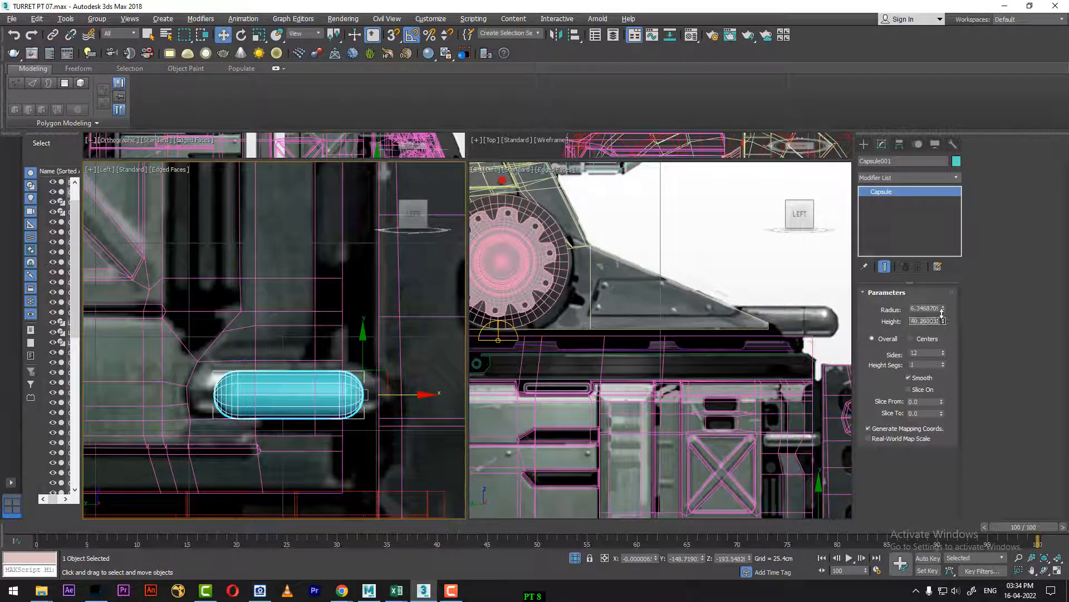
left_click_drag(425, 395, 450, 395)
left_click_drag(943, 322, 943, 305)
scroll(396, 344, "down", 3)
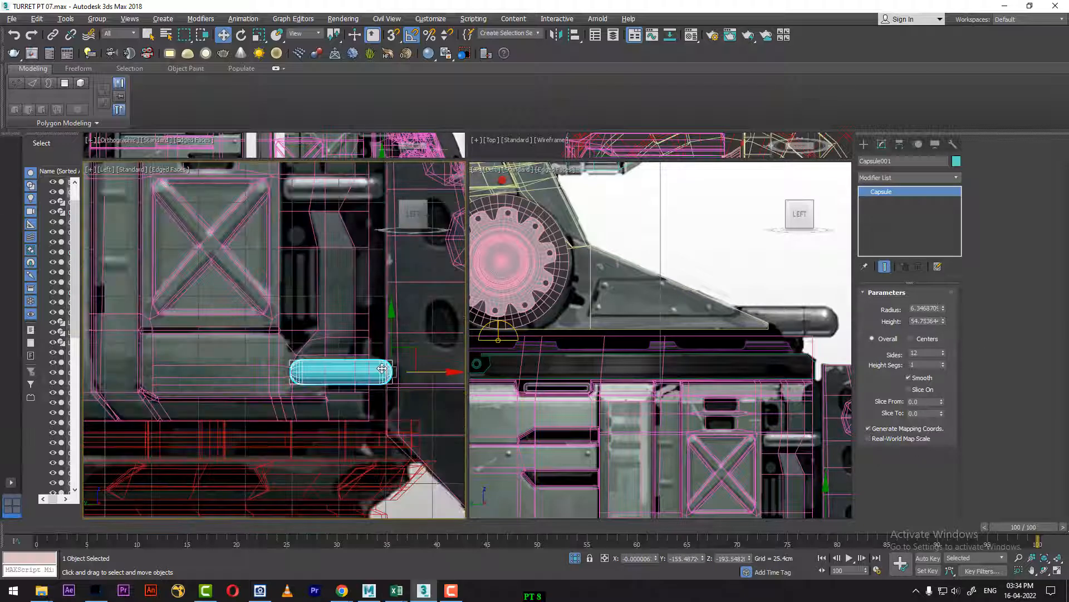
Step: Make one copy of the capsule at the upper handle above the bracket and align it horizontally with the reference
middle_click_drag(390, 314, 364, 393)
mouse_move(363, 394)
left_mouse_down("shift")
mouse_move(367, 193)
mouse_move(371, 212)
left_mouse_up("shift")
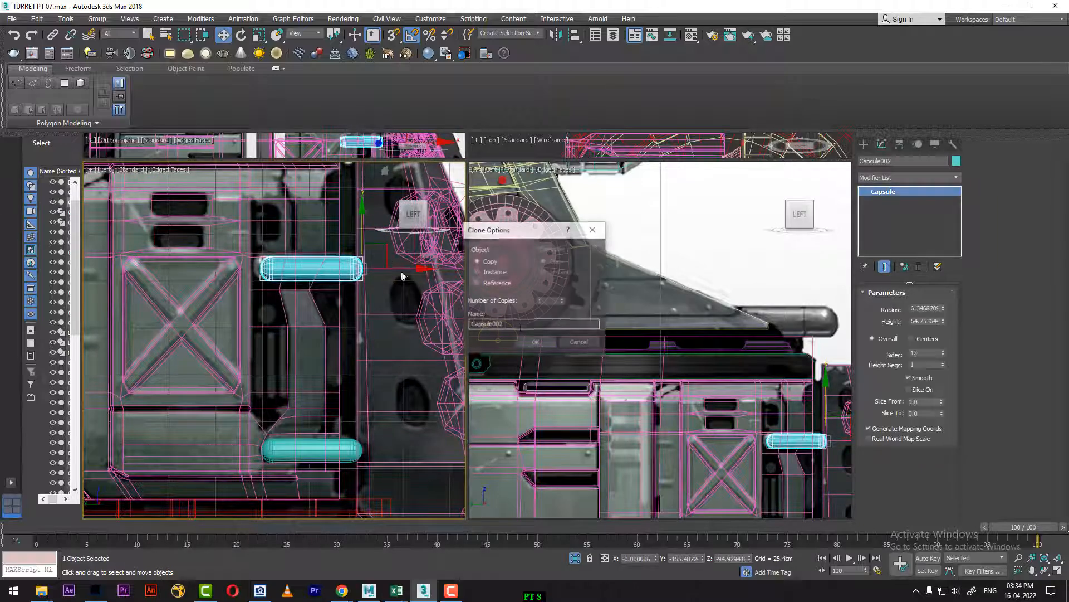
left_click(543, 344)
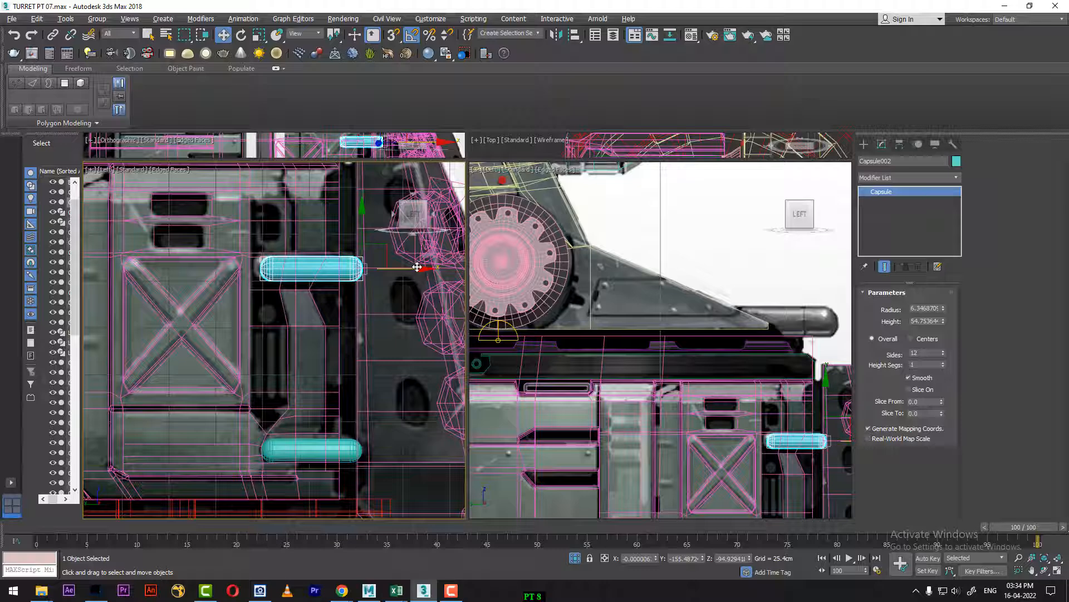
left_click_drag(417, 267, 410, 267)
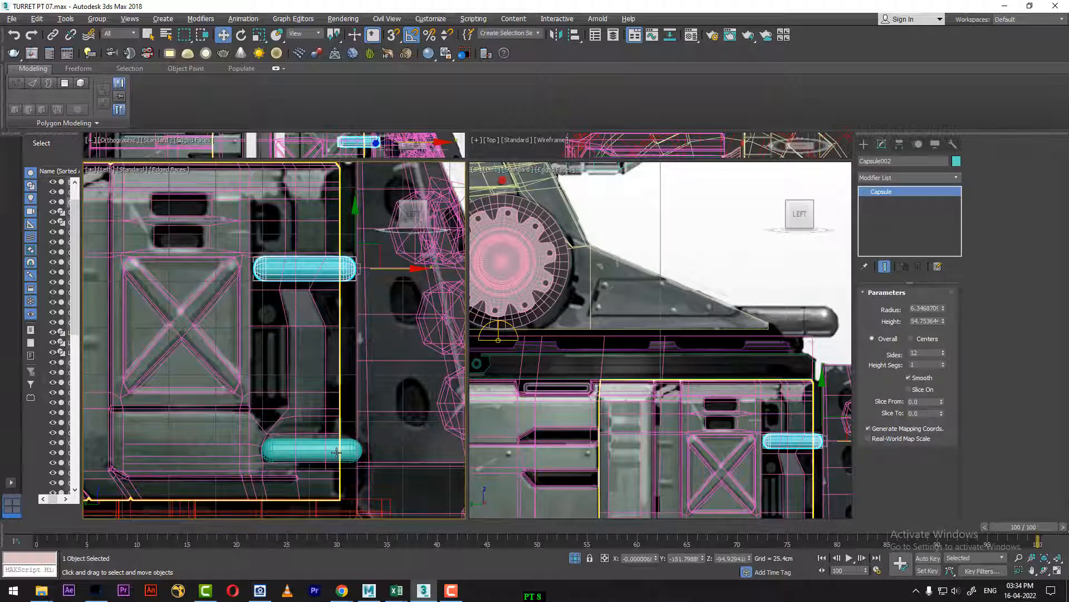
Step: Set the timeline to frame 0 and orbit to see where the capsules sit relative to the side panel
middle_click_drag(274, 382, 317, 405)
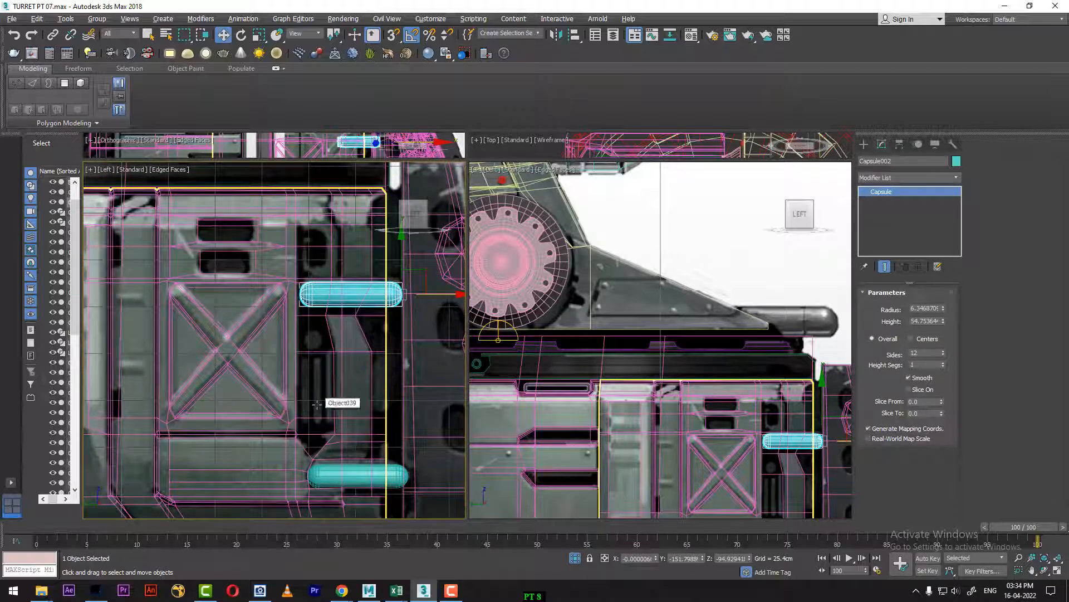
scroll(316, 405, "down", 4)
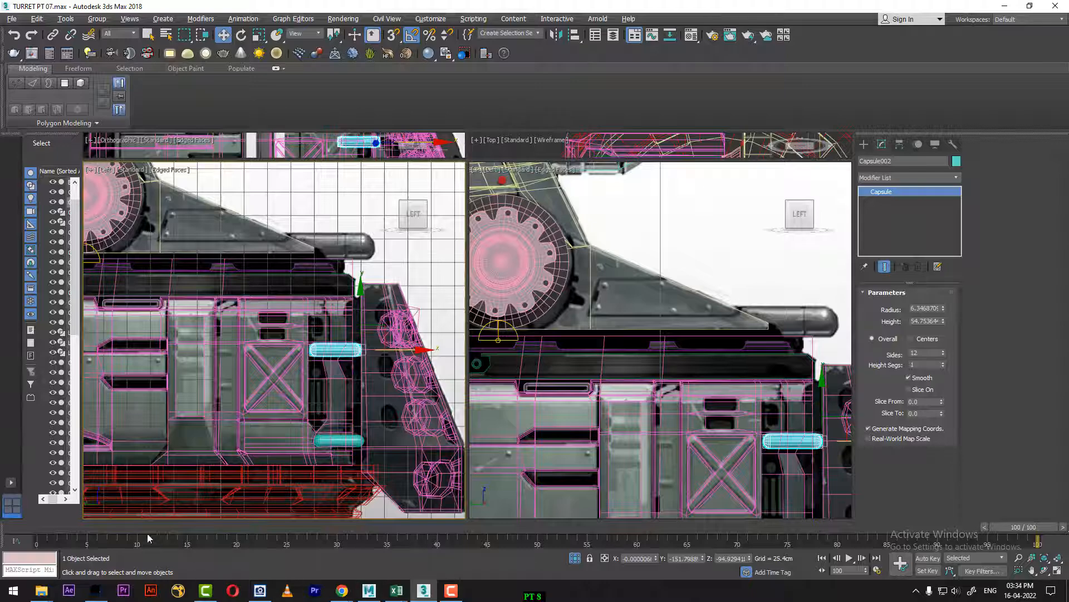
left_click_drag(139, 530, 40, 528)
middle_click_drag(704, 405, 627, 311)
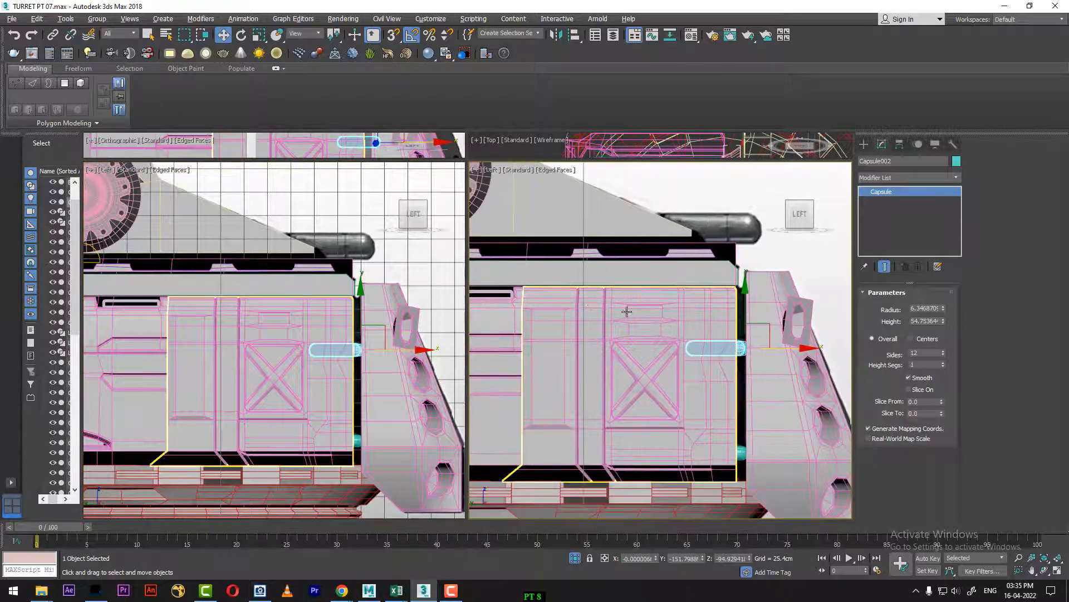
middle_click_drag(716, 377, 435, 480, "alt")
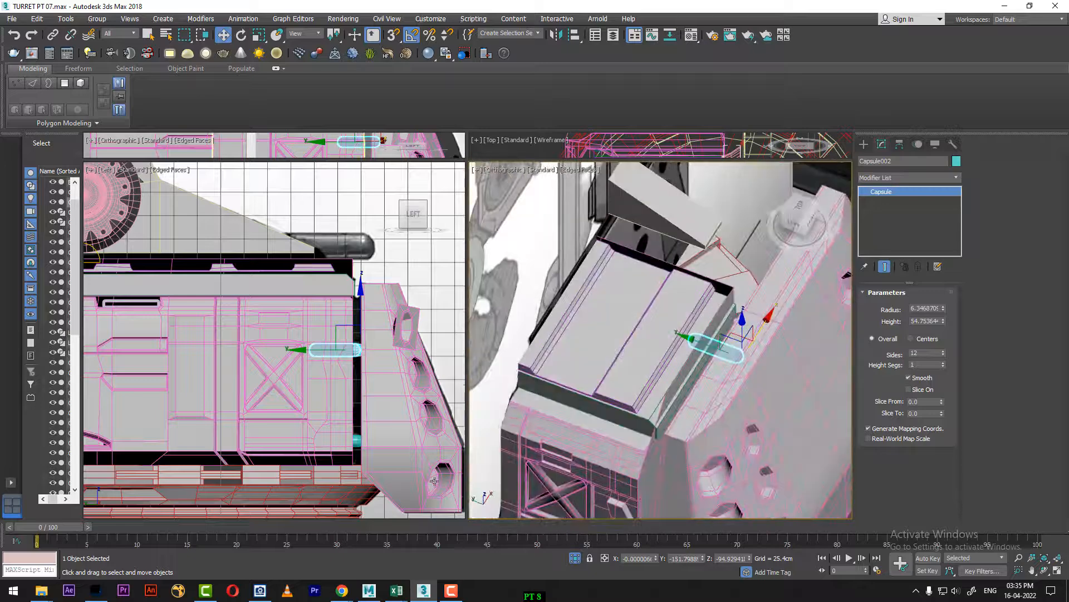
Step: Select both handle capsules and move them sideways in depth onto the side panel's outer face
left_click(358, 442, "ctrl")
middle_click_drag(736, 376, 705, 401, "alt")
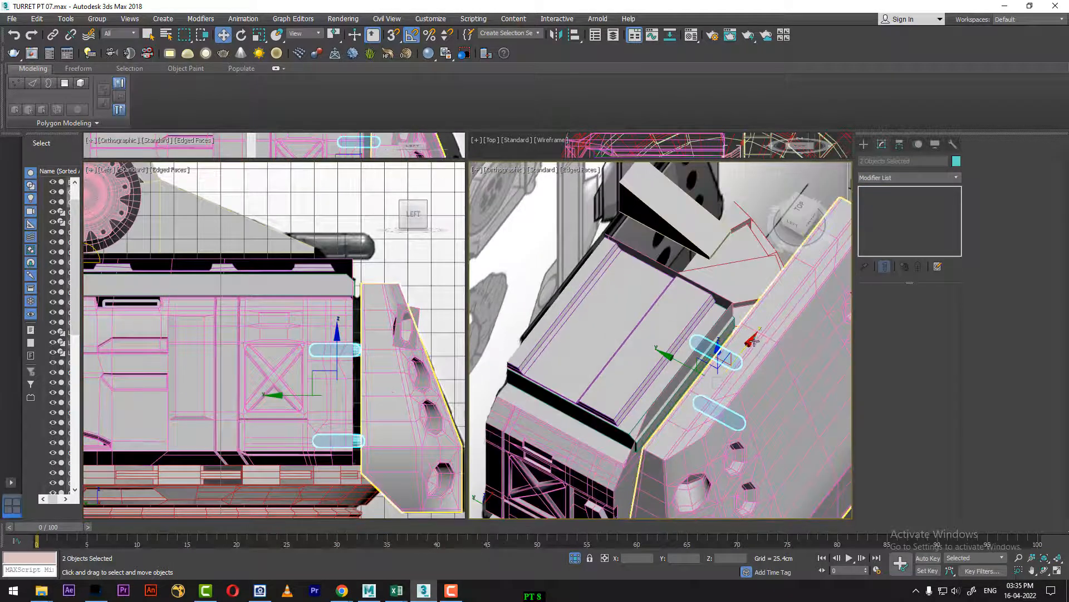
left_click_drag(753, 340, 662, 488)
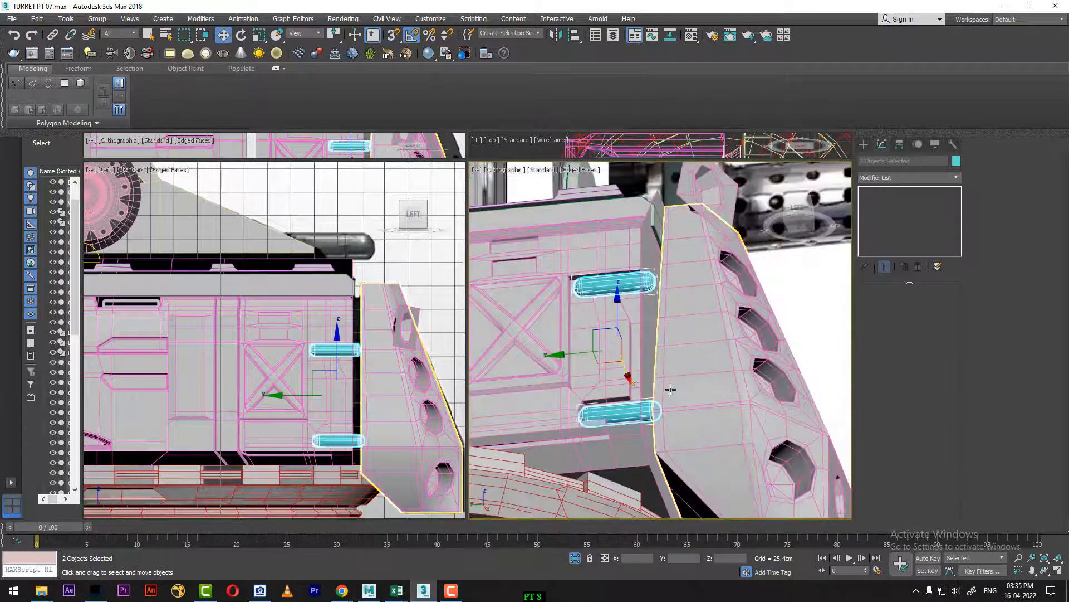
middle_click_drag(711, 389, 736, 383)
middle_click_drag(737, 383, 656, 449, "alt")
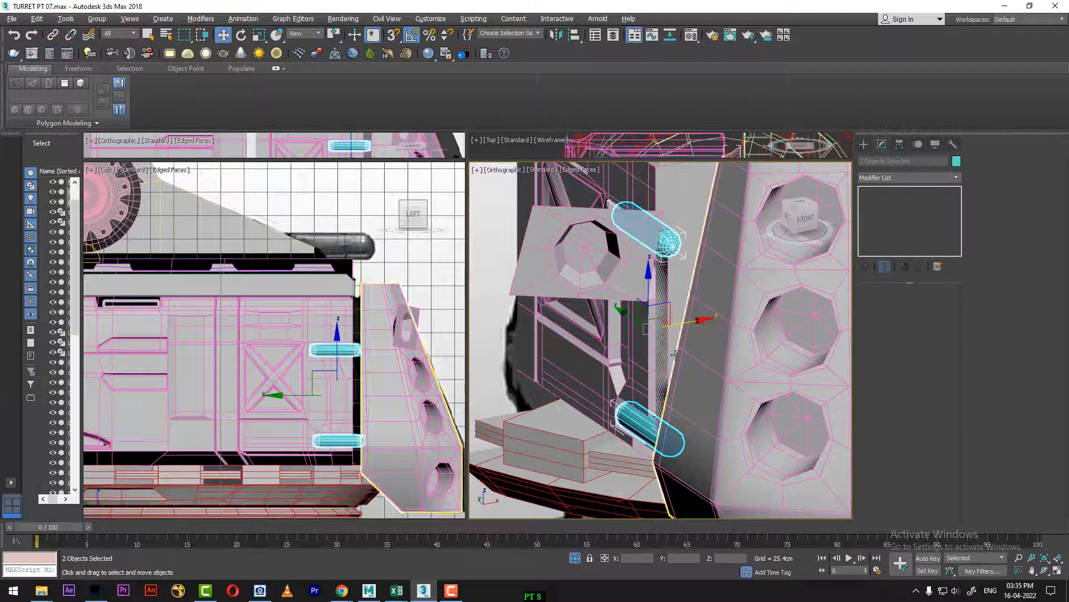
middle_click_drag(676, 354, 730, 401, "alt")
Step: Select the side panel together with the main body box and isolate them from the rest of the turret
left_click(698, 364)
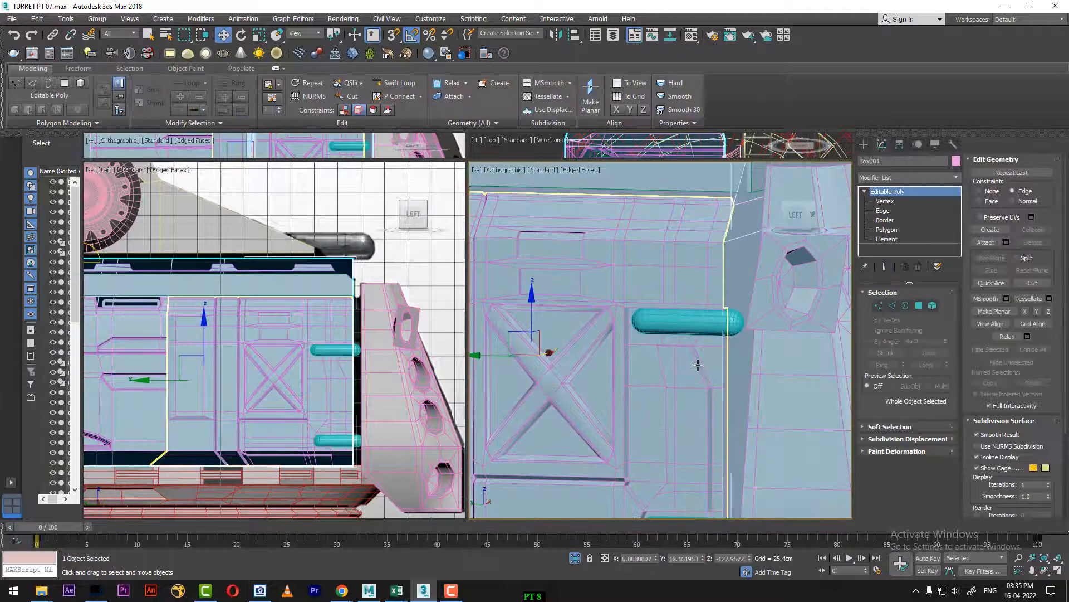
middle_click_drag(698, 365, 694, 407, "alt")
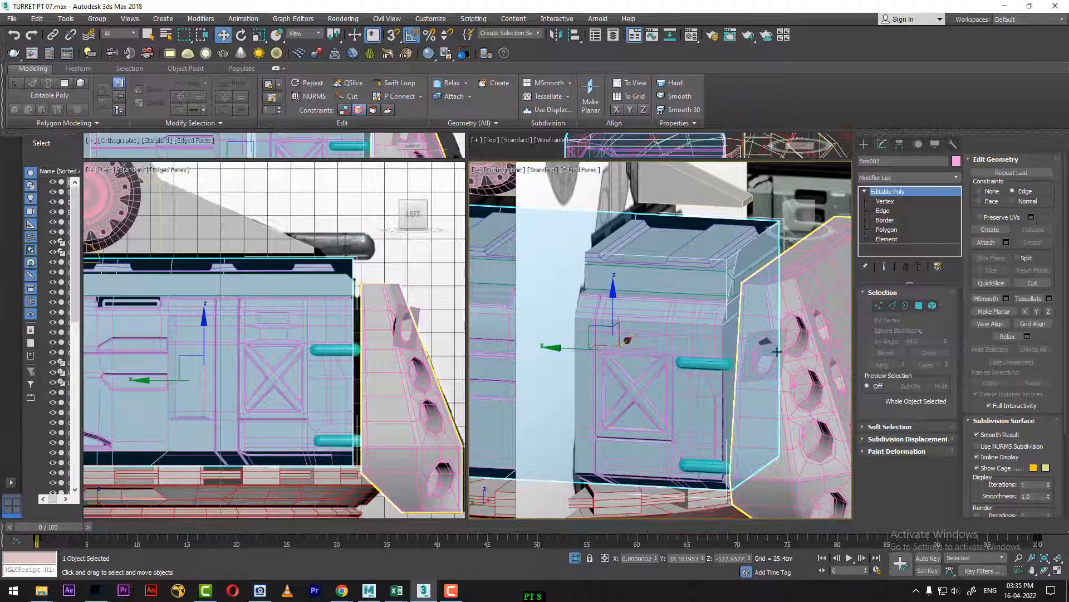
mouse_move(778, 350)
middle_mouse_down("alt")
mouse_move(761, 340)
mouse_move(763, 349)
middle_mouse_up("alt")
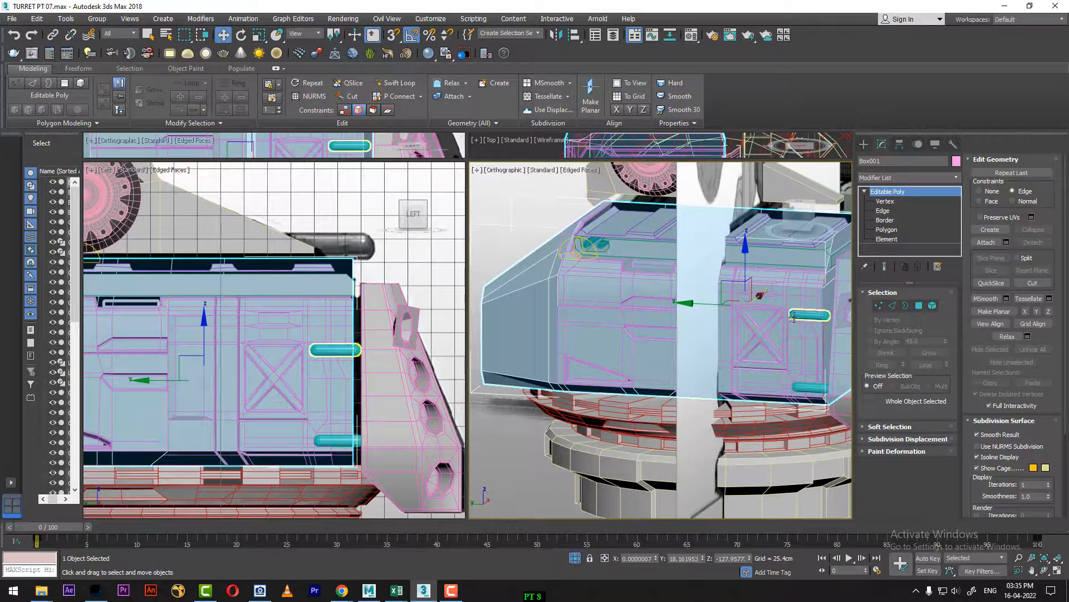
left_click(785, 300)
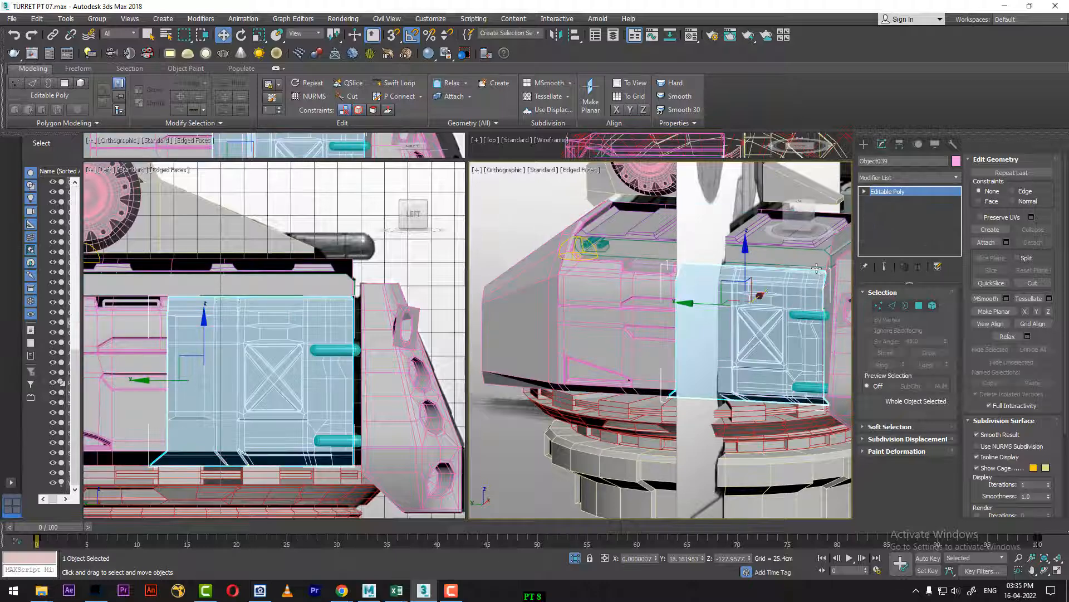
middle_click_drag(816, 269, 824, 309, "alt")
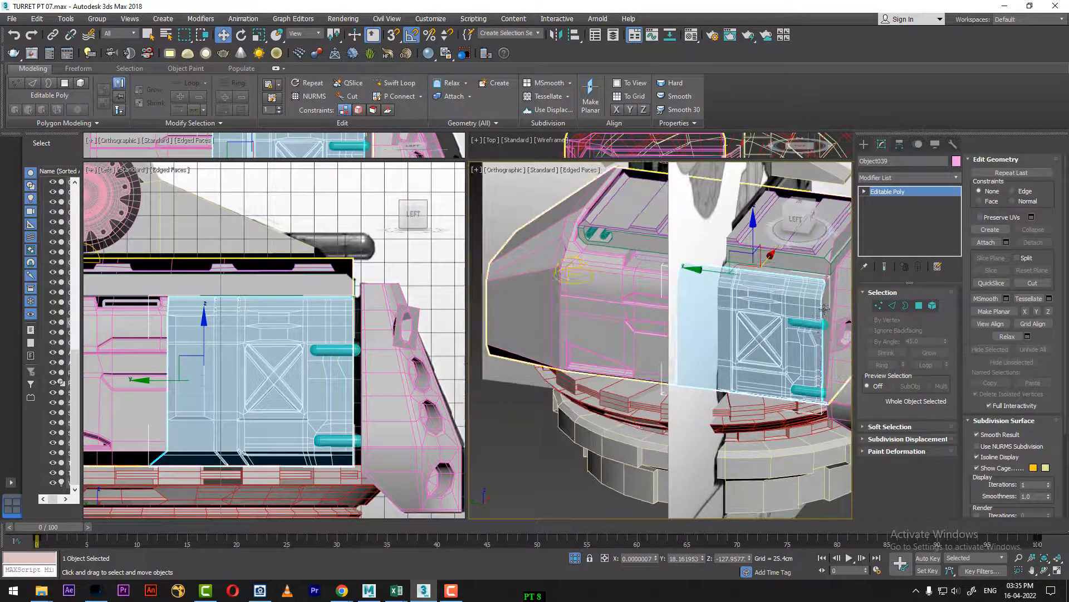
left_click(824, 309, "ctrl")
key("alt+q")
middle_click_drag(811, 353, 774, 384, "alt")
Step: Clear the selection and show the isolated parts in a maximized Perspective view framed on the panel's corner
left_click(790, 492)
scroll(718, 393, "up", 6)
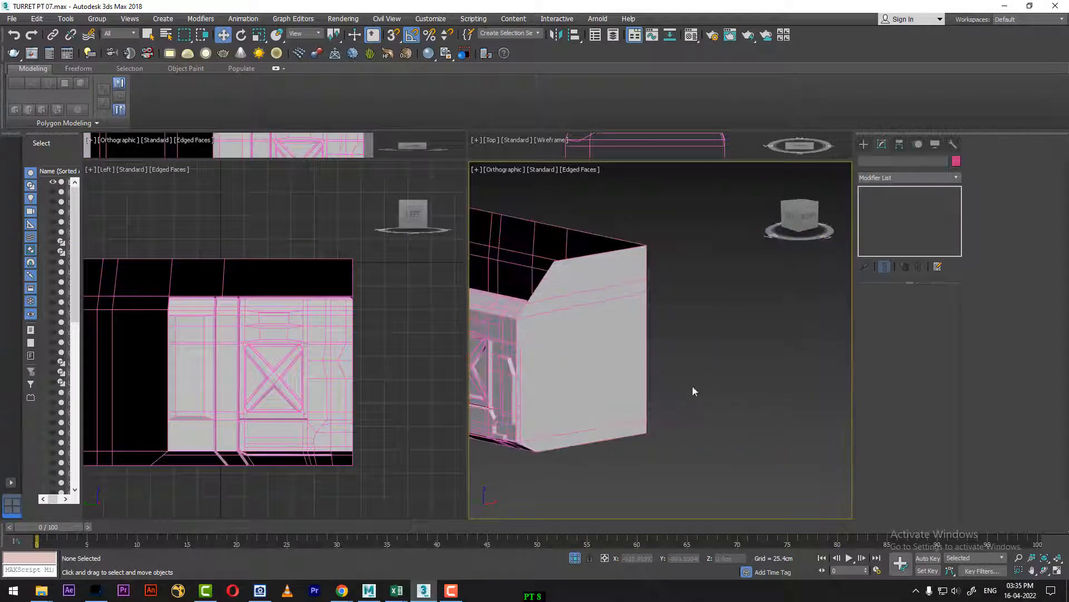
key("p")
key("alt+w")
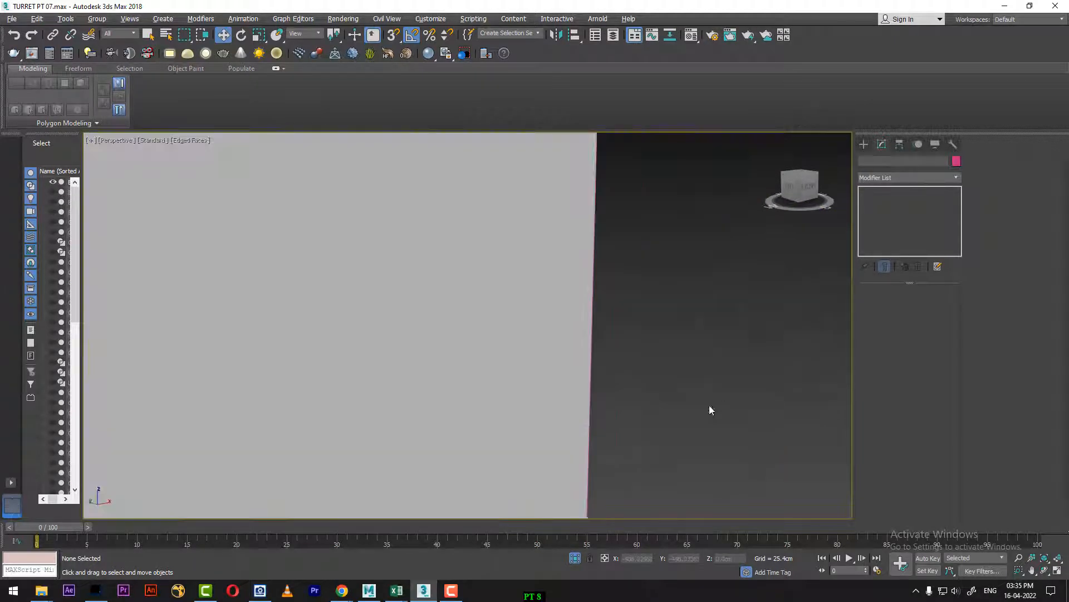
scroll(627, 413, "down", 5)
middle_click_drag(627, 412, 677, 358)
scroll(677, 357, "up", 3)
scroll(677, 357, "down", 3)
Step: Delete the large end polygon of the main body box next to the side panel
left_click(656, 329)
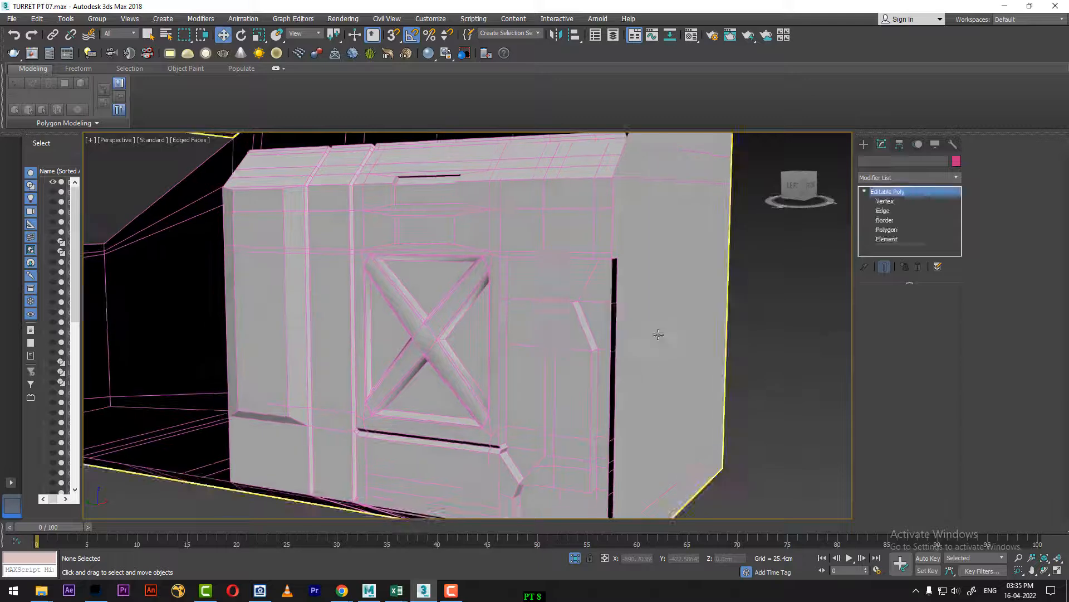
left_click(920, 306)
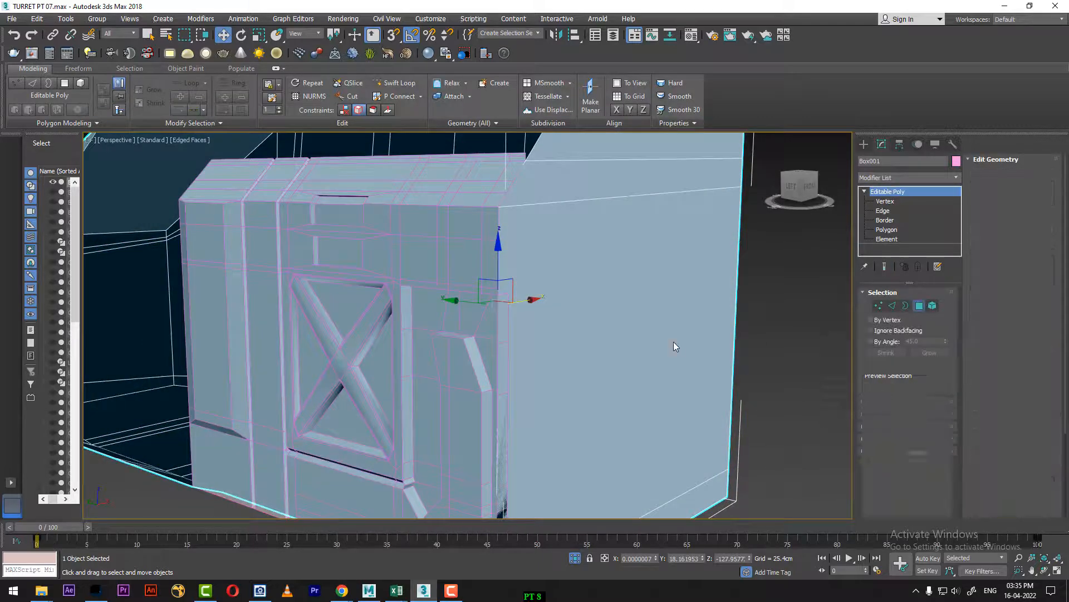
left_click(674, 342)
key("Delete")
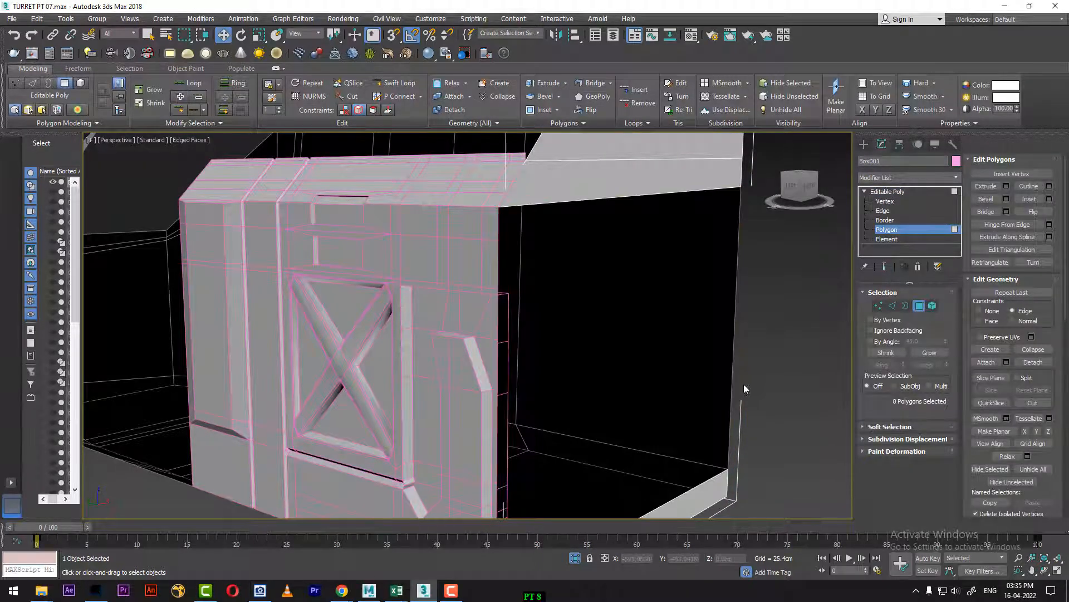
Step: Return the main body box to its object top level
middle_click_drag(595, 370, 550, 269, "alt")
left_click(879, 306)
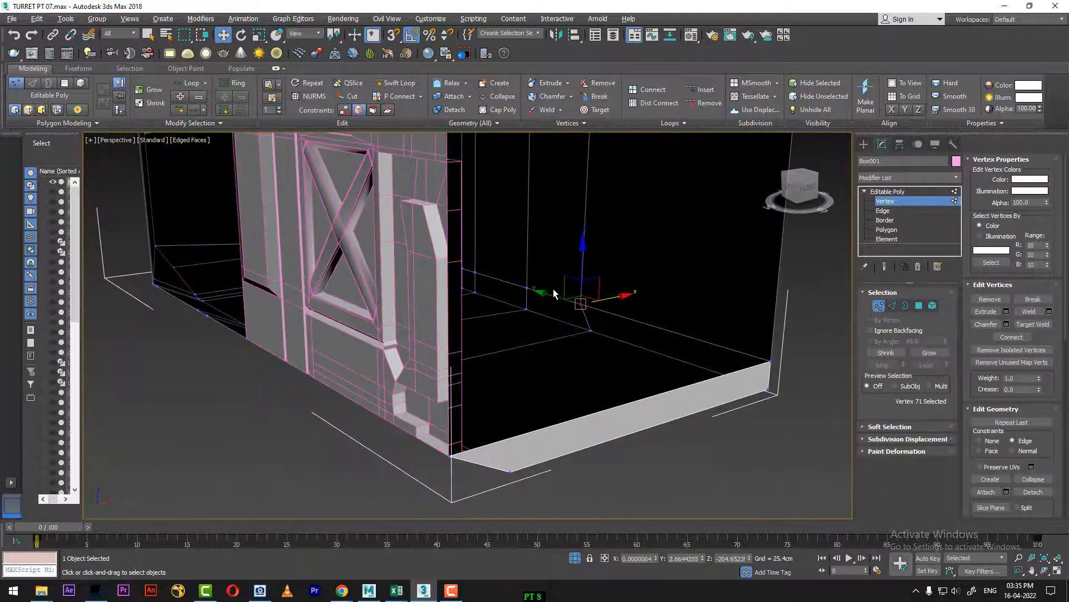
right_click(503, 425)
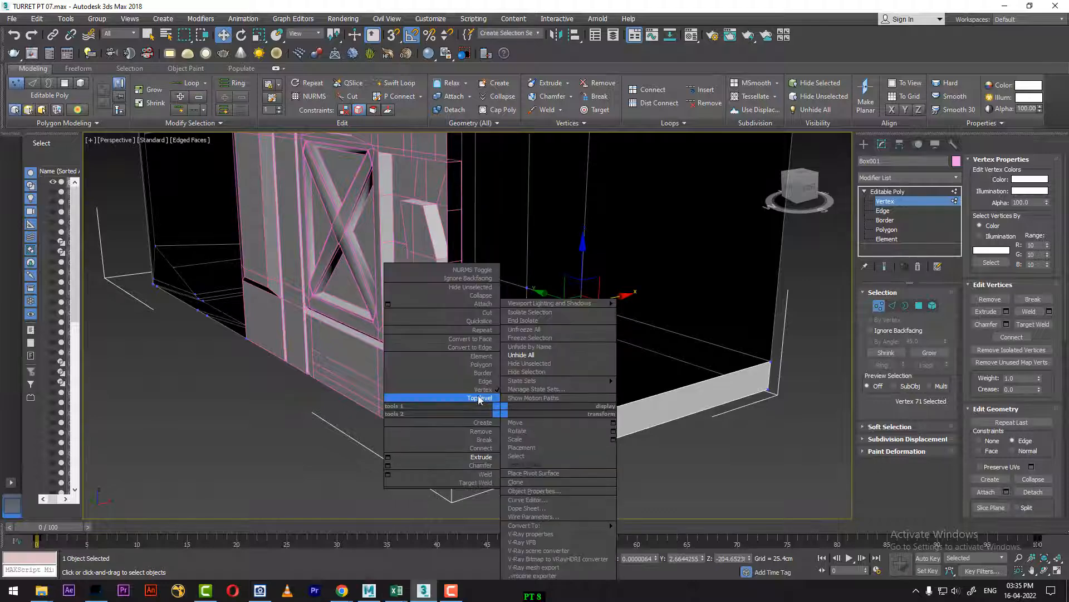
left_click(480, 398)
Step: Select the side panel, enter vertex editing and pick the corner vertex at its open end
left_click(441, 290)
middle_click_drag(504, 308, 714, 319, "alt")
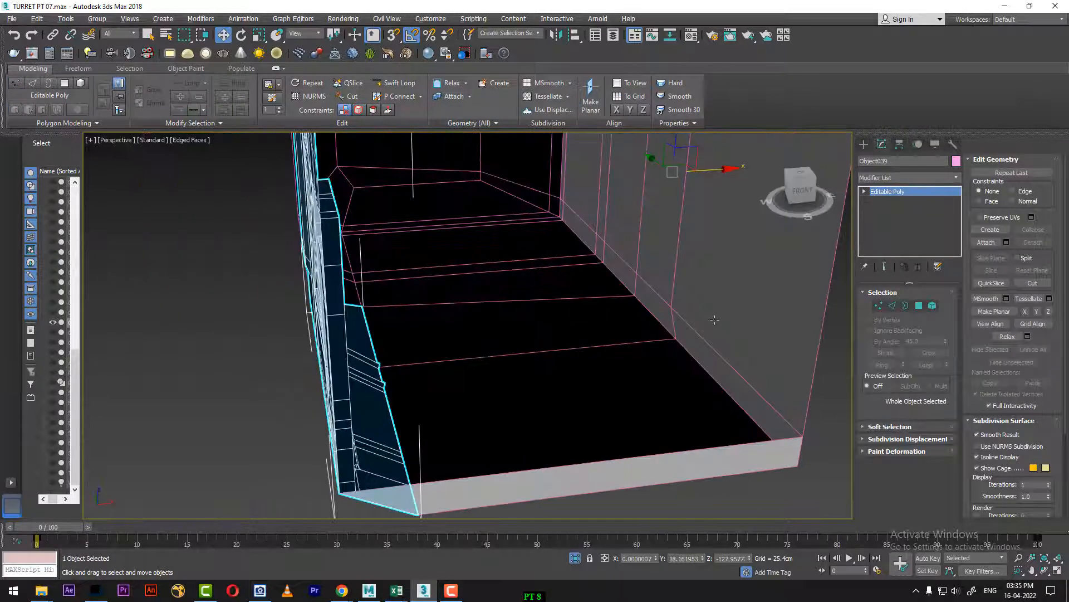
left_click(881, 302)
scroll(515, 280, "up", 4)
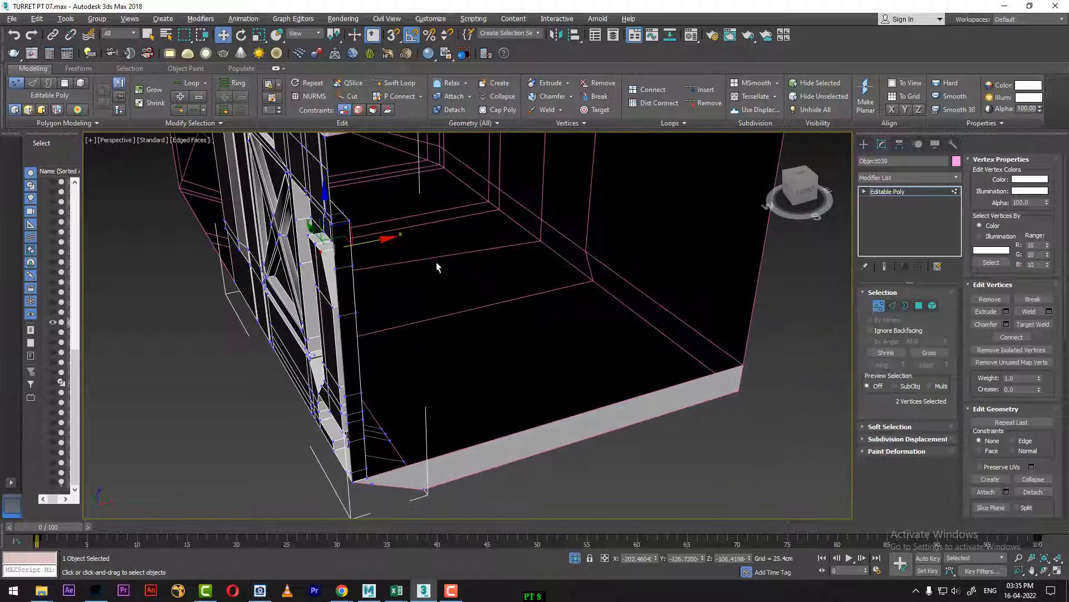
left_click(351, 224)
middle_click_drag(406, 334, 450, 356, "alt")
Step: Select the nine outermost vertices along the side panel's open end and shift them along the Y axis
key("t")
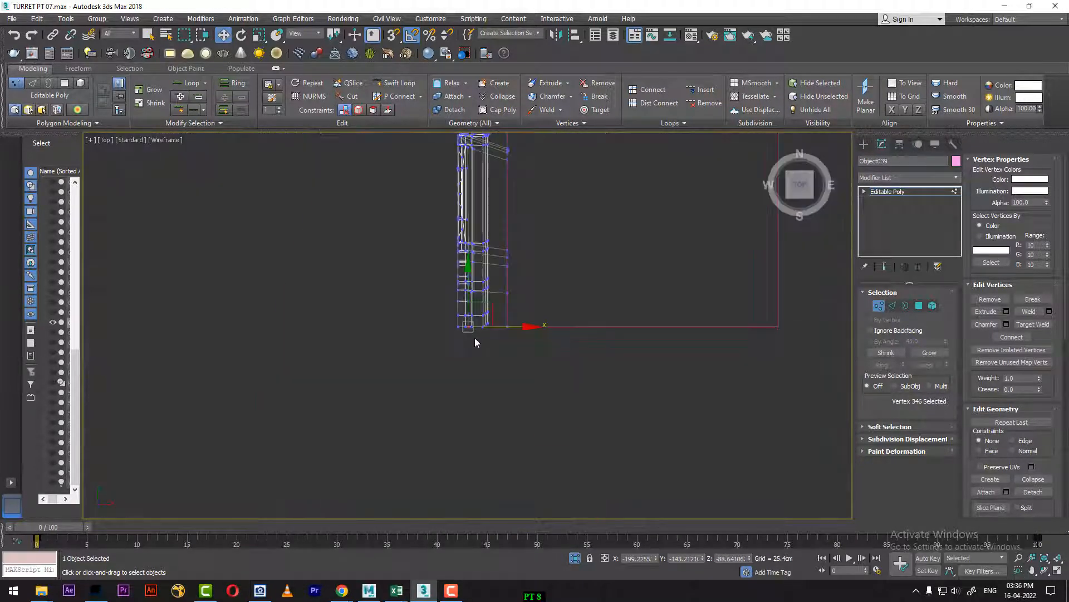
key("F3")
mouse_move(530, 333)
middle_mouse_down()
mouse_move(503, 382)
mouse_move(588, 438)
middle_mouse_up()
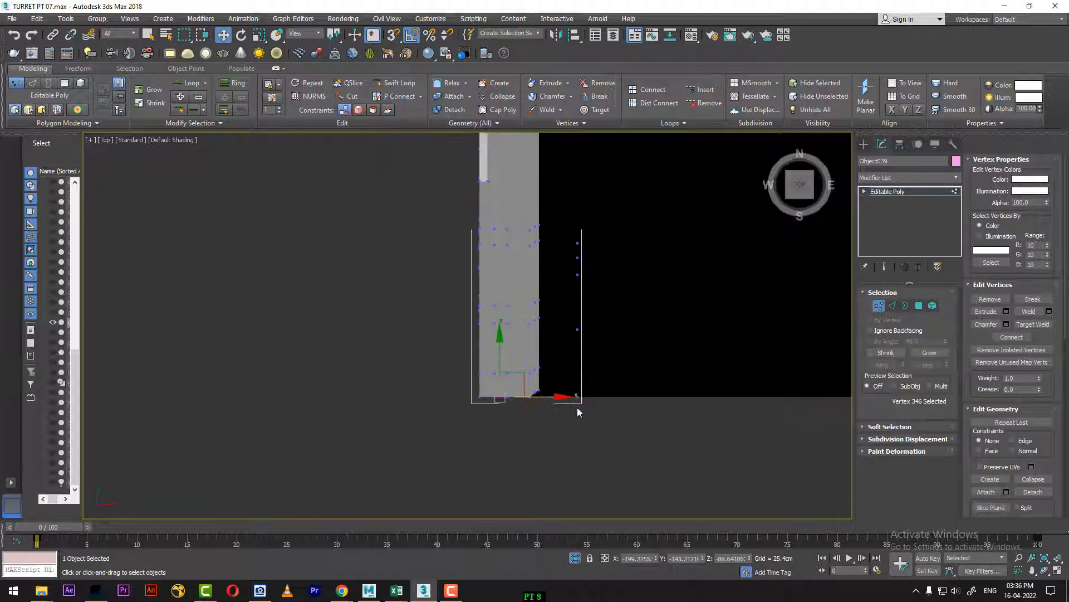
key("4")
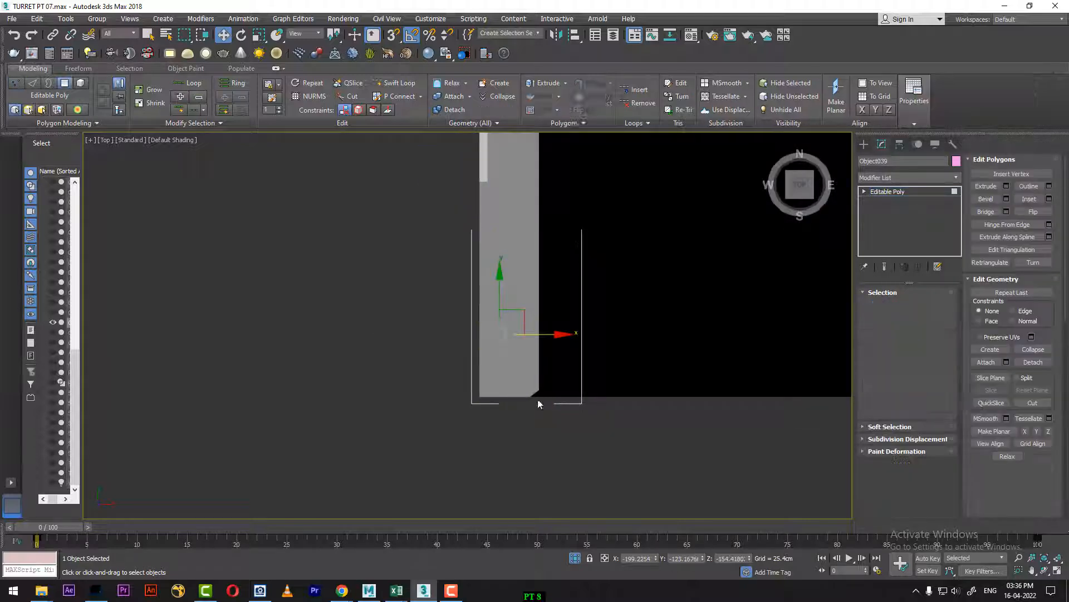
left_click(878, 307)
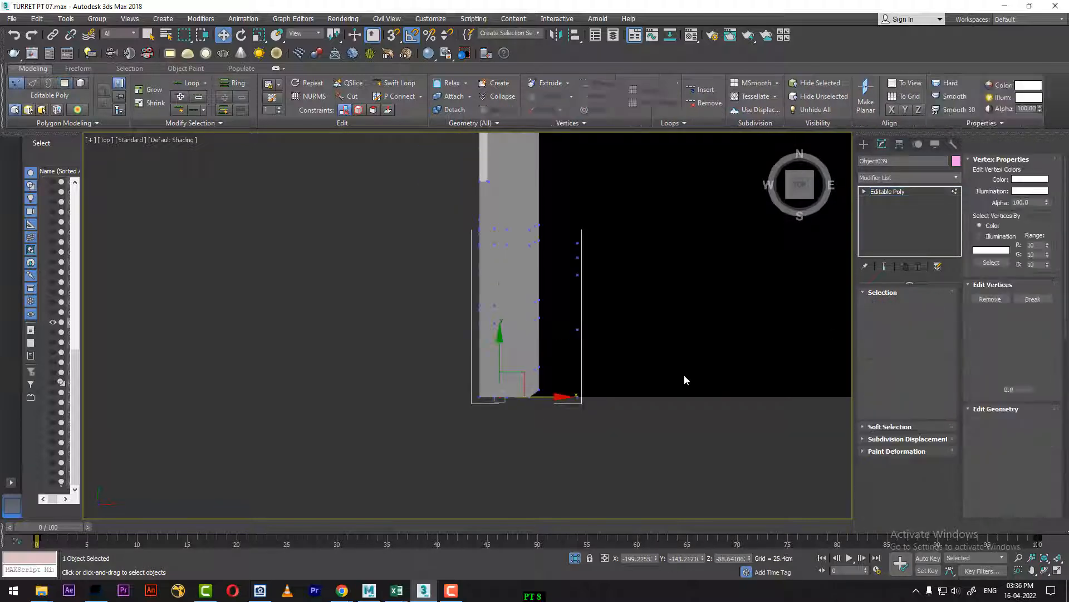
key("F3")
scroll(579, 416, "up", 8)
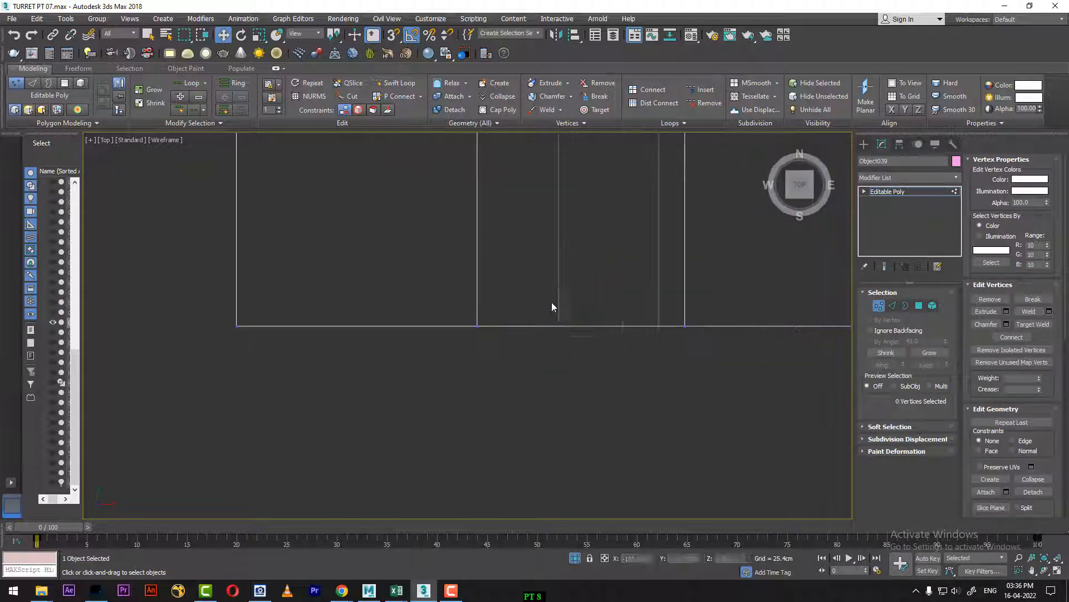
key("p")
middle_click_drag(586, 372, 536, 392, "alt")
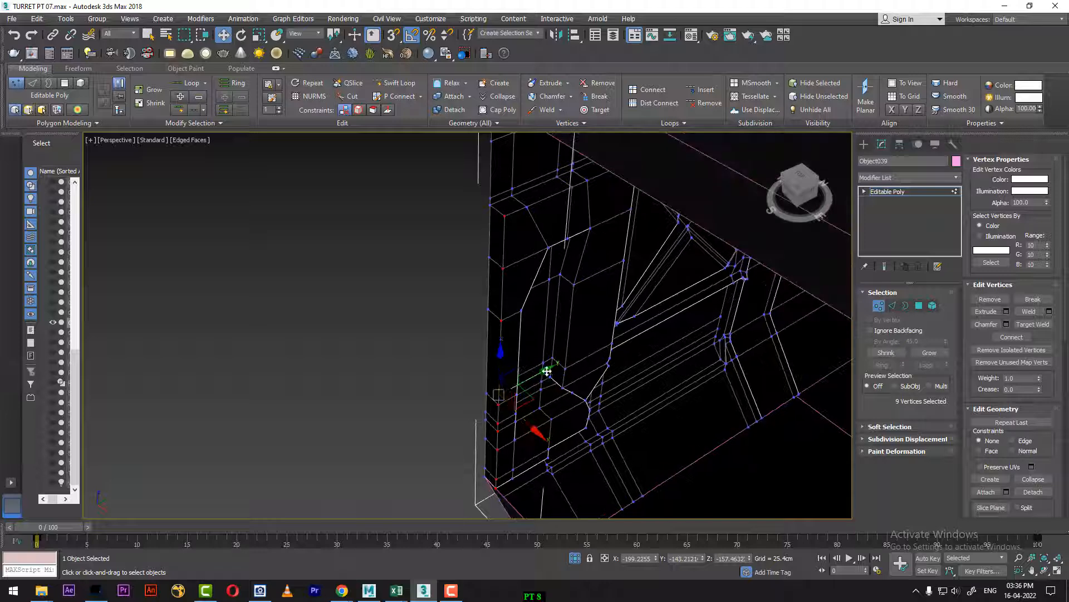
middle_click_drag(529, 375, 819, 336, "alt")
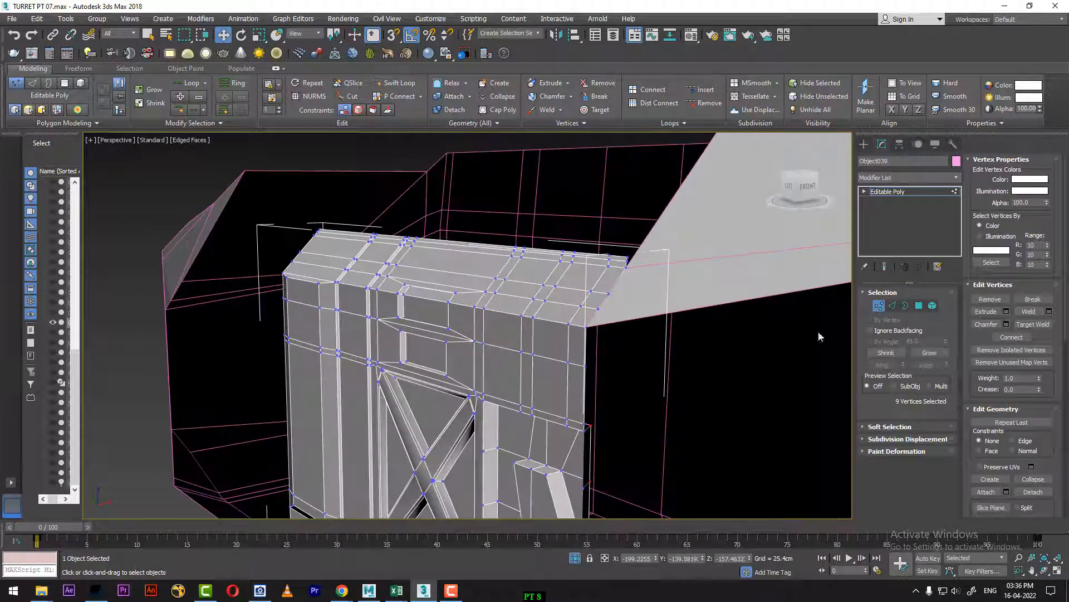
Step: Switch to edge editing and select the vertical run of edges along the side panel's open end
left_click(892, 306)
middle_click_drag(586, 341, 661, 161, "alt")
middle_click_drag(651, 309, 740, 323, "alt")
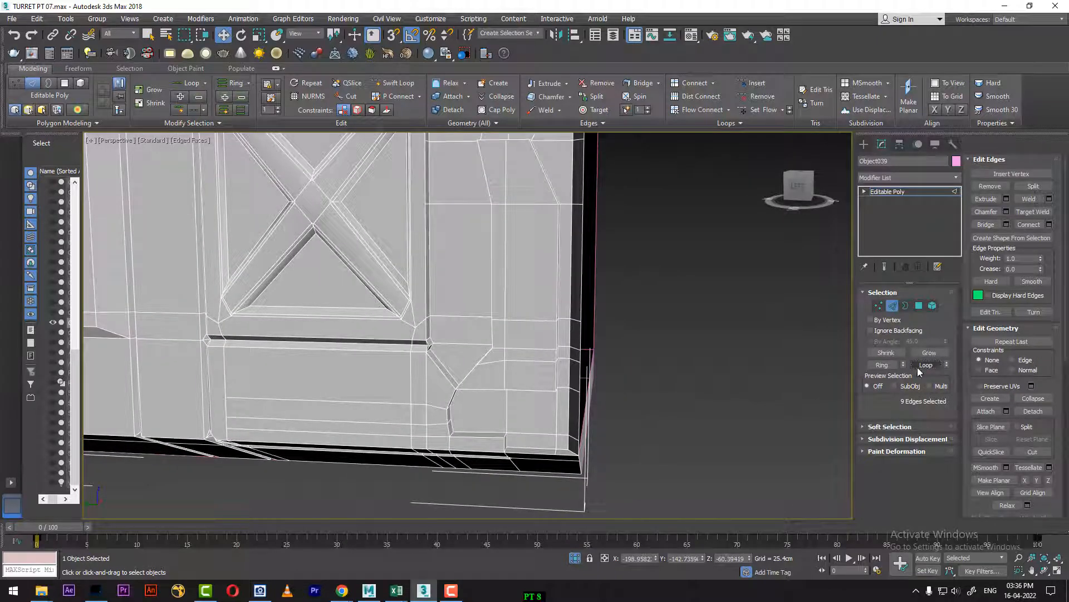
middle_click_drag(648, 312, 660, 501, "alt")
middle_click_drag(666, 407, 667, 381, "alt")
scroll(663, 378, "up", 5)
middle_click_drag(615, 342, 722, 451)
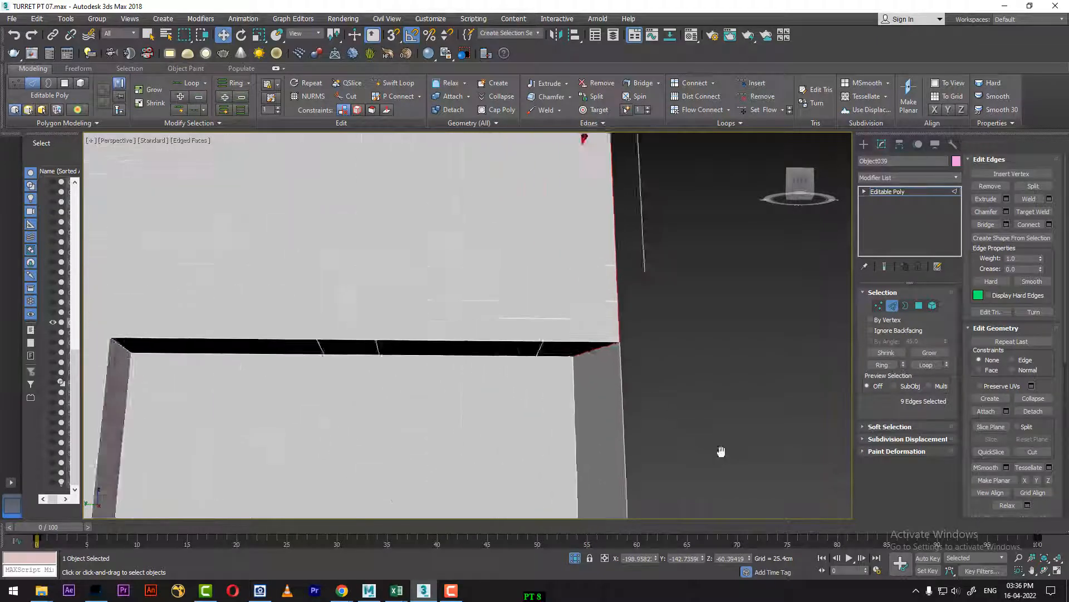
scroll(722, 451, "up", 4)
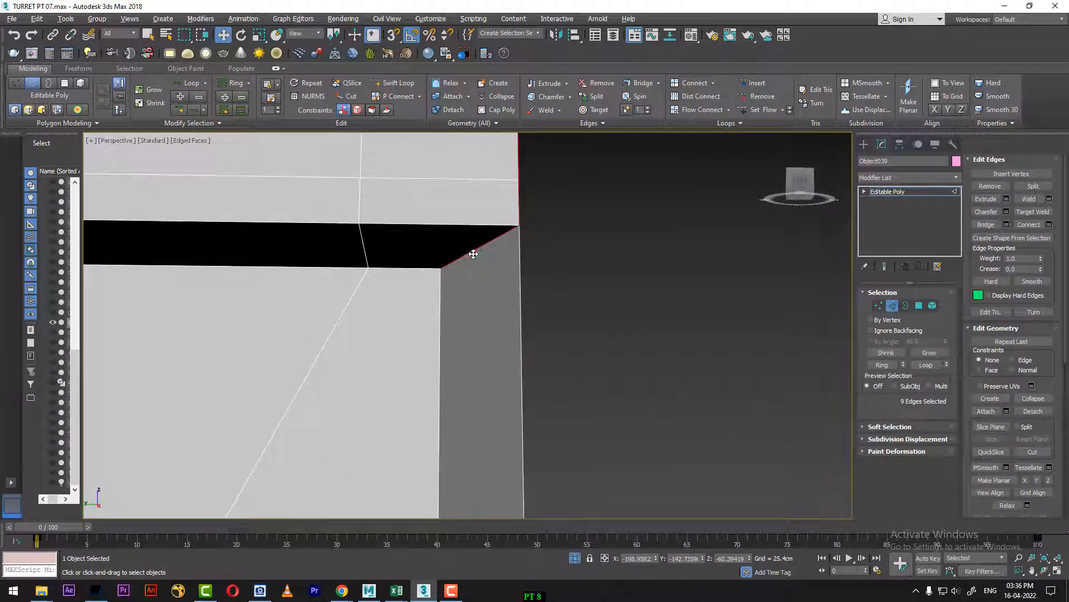
left_click(521, 289, "ctrl")
middle_click_drag(521, 290, 639, 231)
Step: Extend the edge selection along the panel's whole open end, including the upper bevel and lower corner edges
scroll(639, 232, "down", 2)
middle_click_drag(649, 365, 659, 426, "alt")
scroll(659, 426, "down", 4)
middle_click_drag(660, 426, 665, 209)
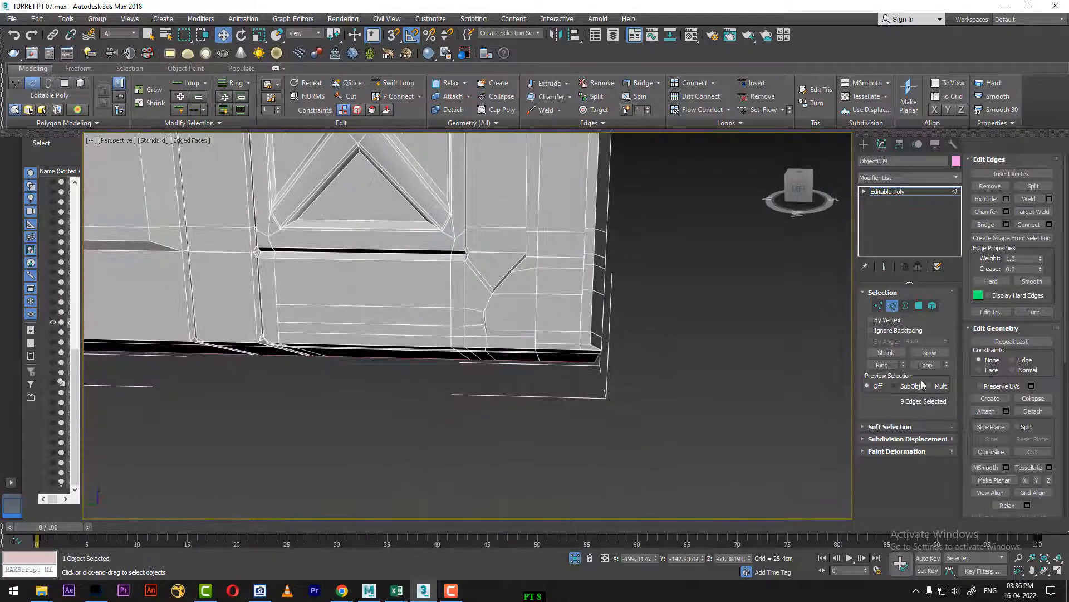
middle_click_drag(694, 396, 575, 326, "alt")
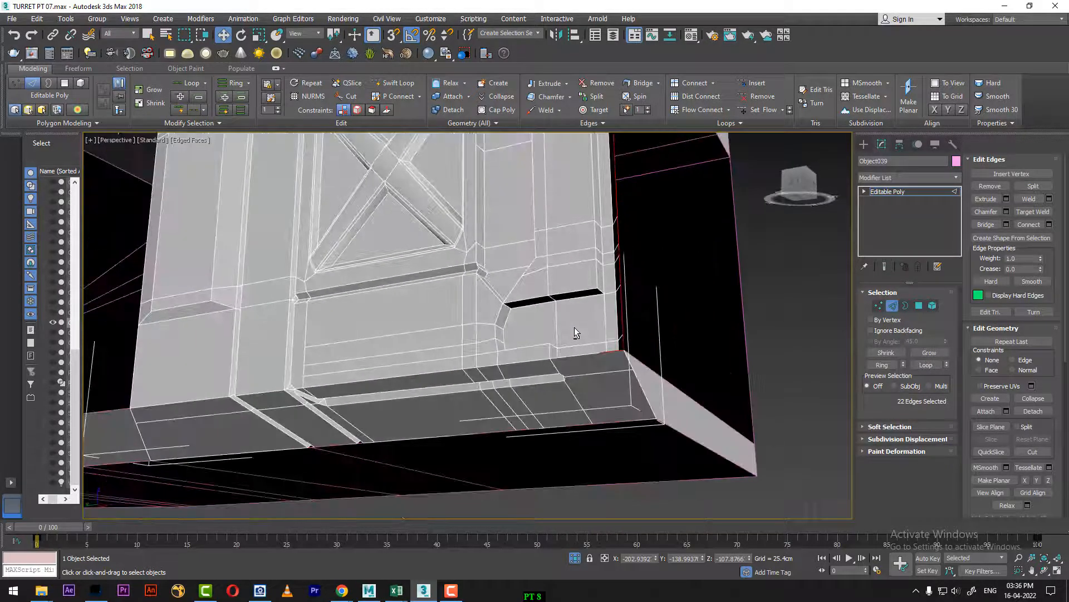
left_click_drag(584, 323, 615, 383)
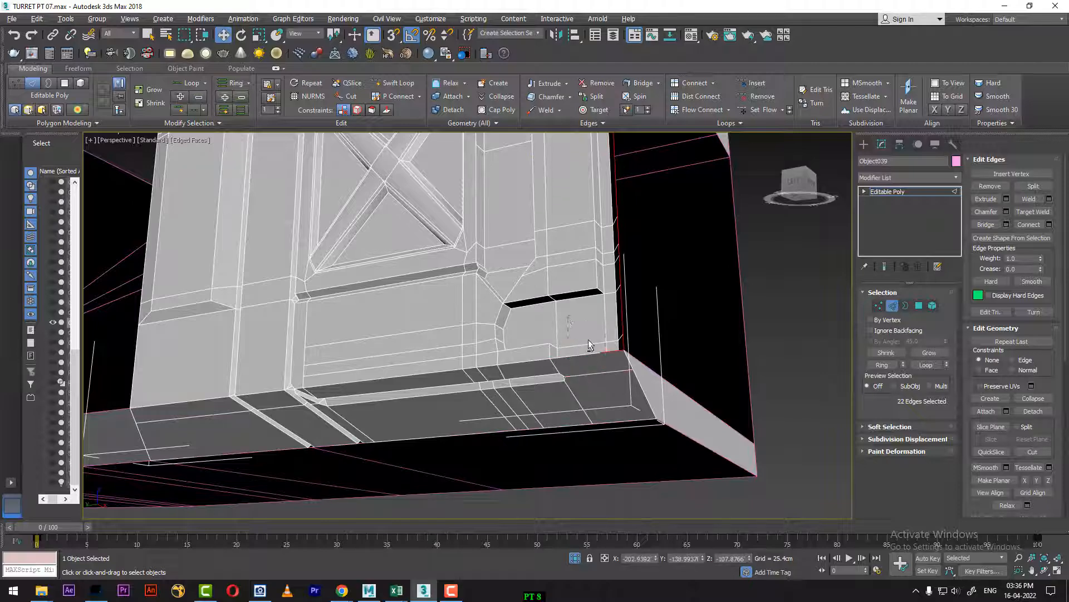
middle_click_drag(636, 366, 663, 361, "alt")
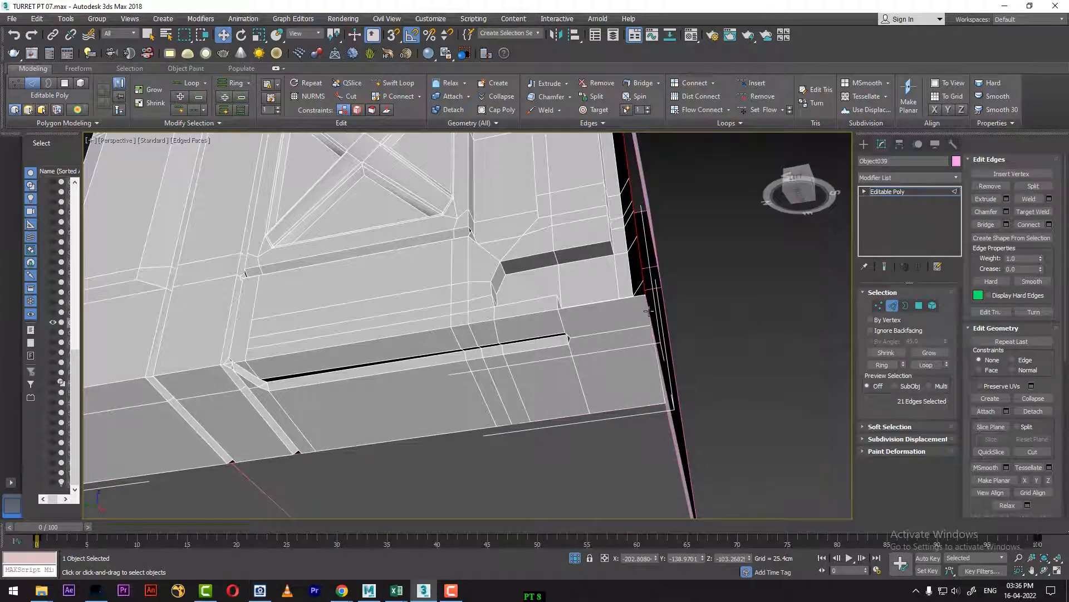
mouse_move(662, 374)
middle_mouse_down("alt")
mouse_move(607, 390)
mouse_move(675, 380)
mouse_move(666, 377)
middle_mouse_up("alt")
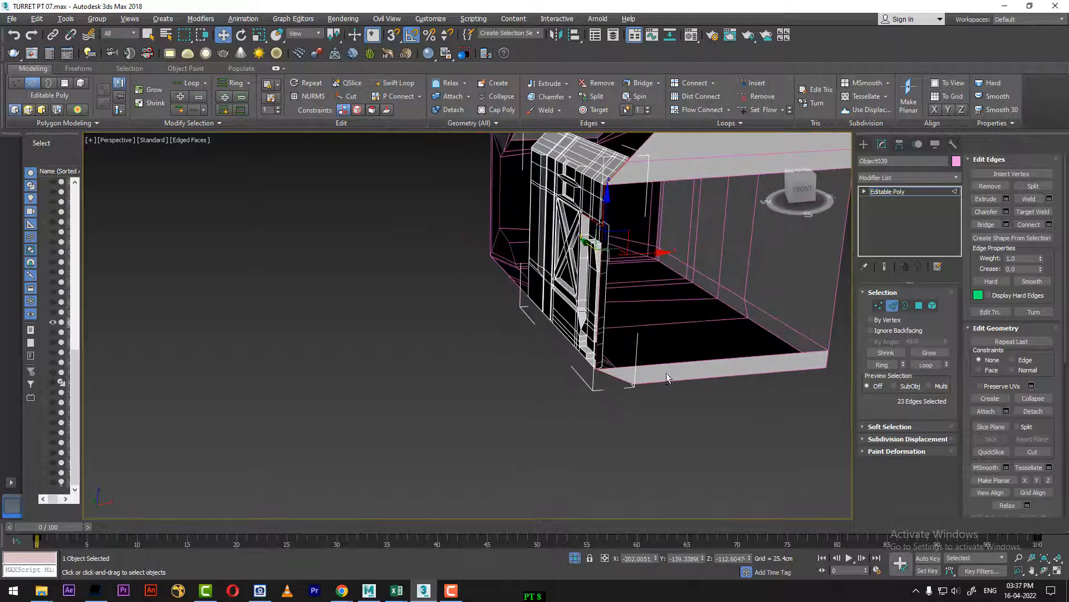
Step: Extrude the selected end edges along X across the body's opening and flatten the new edge row by scaling it on X
left_click_drag(666, 253, 809, 242)
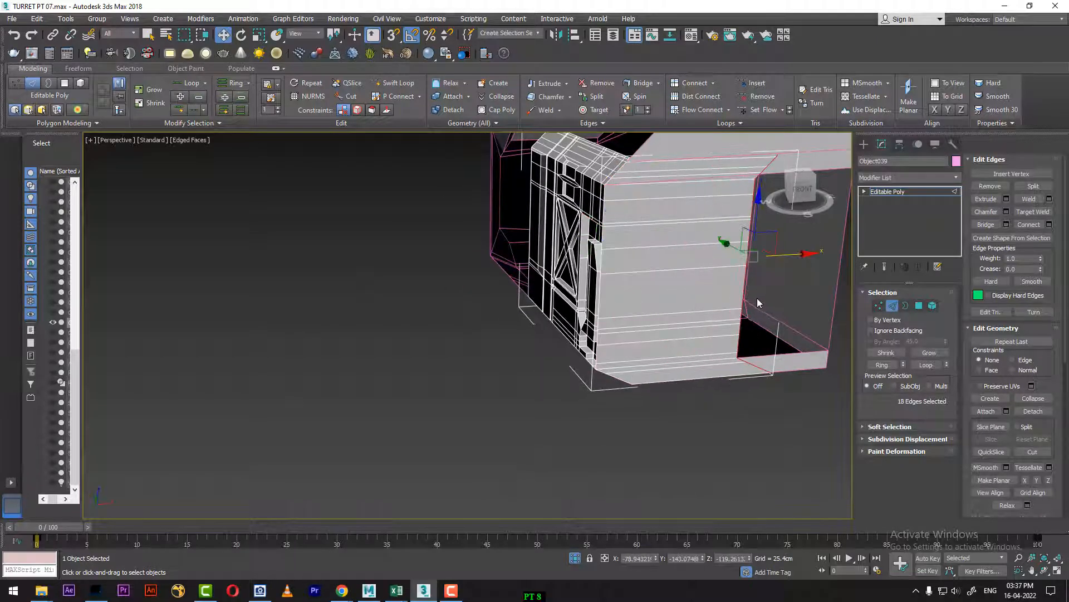
middle_click_drag(757, 298, 635, 312, "alt")
key("r")
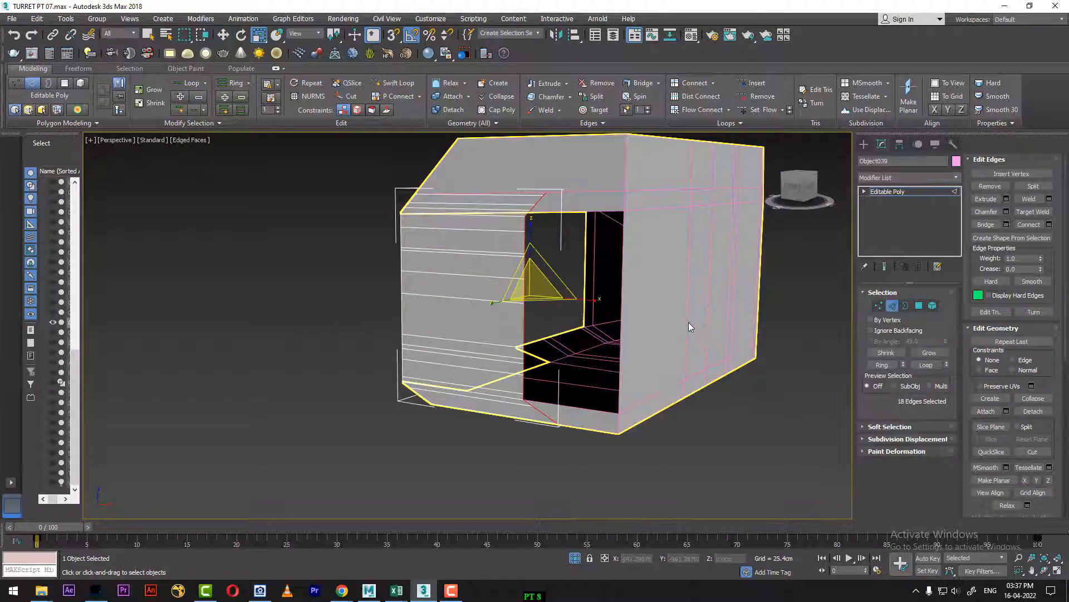
left_click_drag(595, 302, 610, 302)
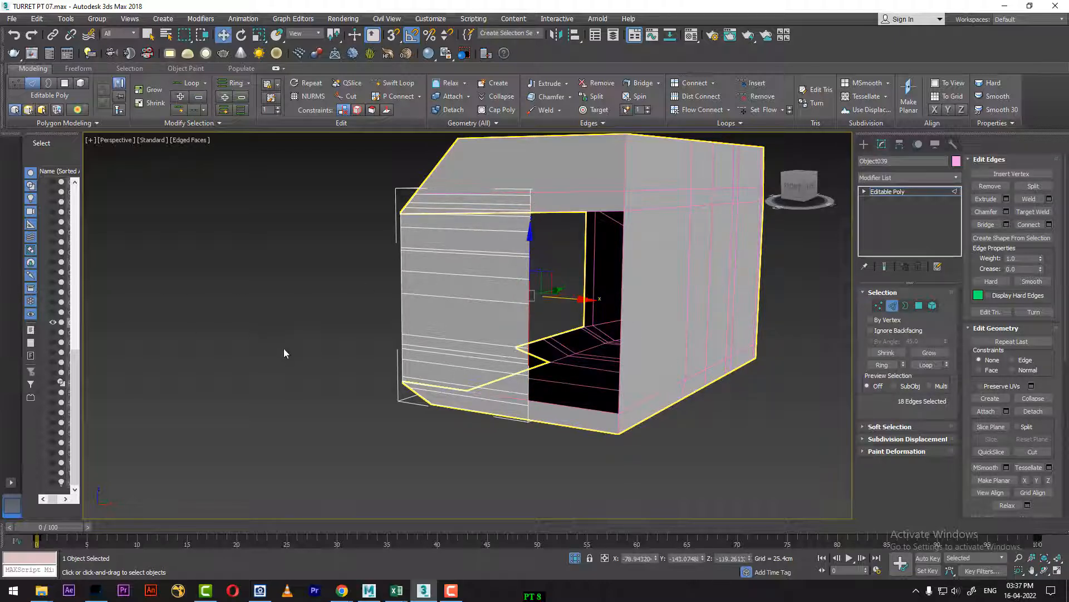
Step: In the Front view, move the new edge row along X with 3D snapping to the body's far vertical edge
key("f")
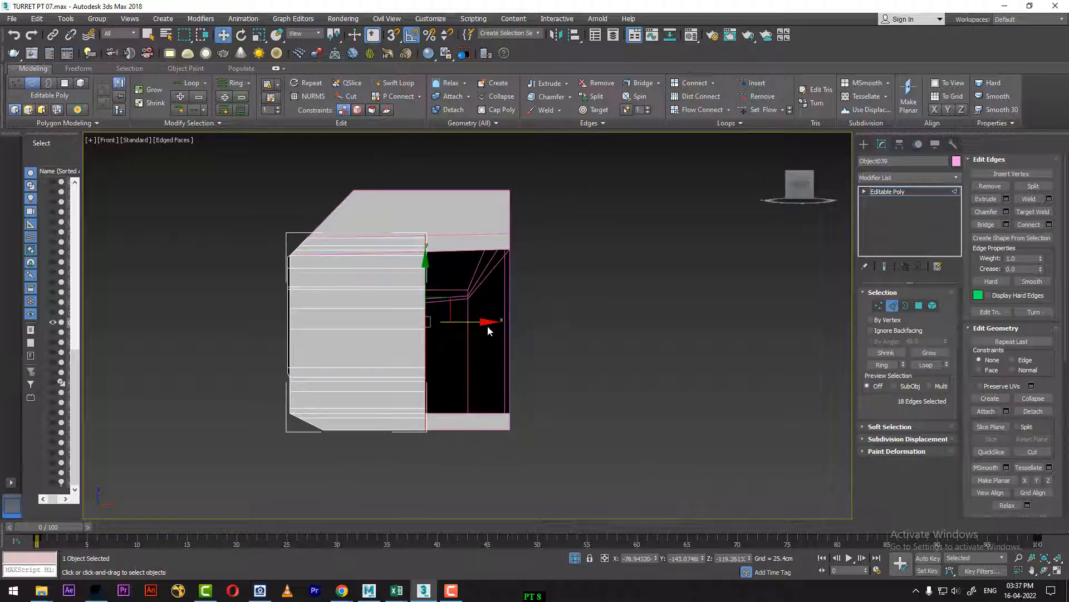
left_click_drag(489, 326, 550, 322)
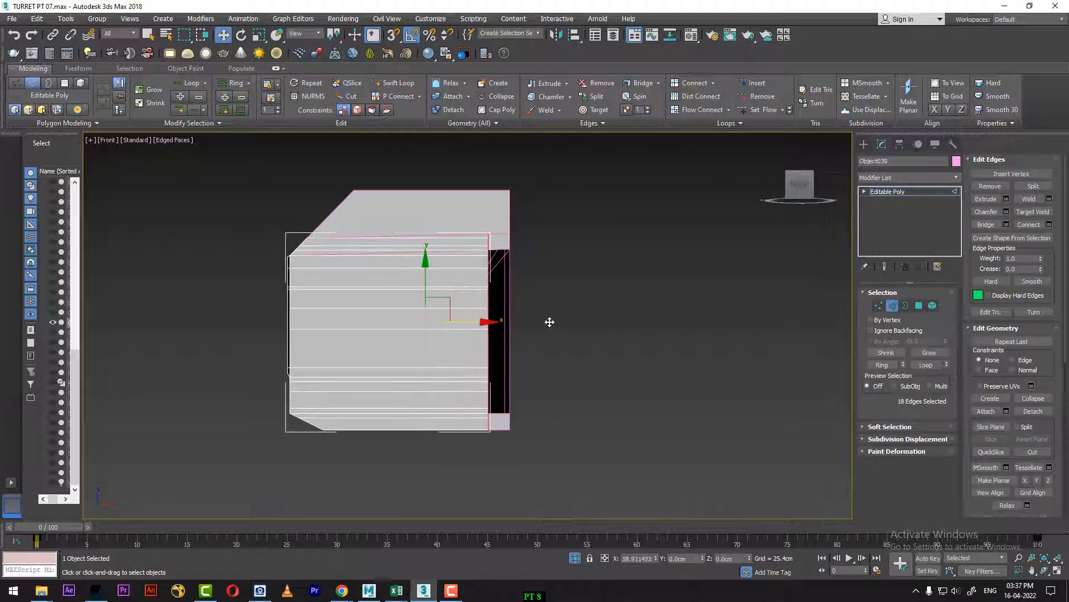
scroll(555, 321, "up", 5)
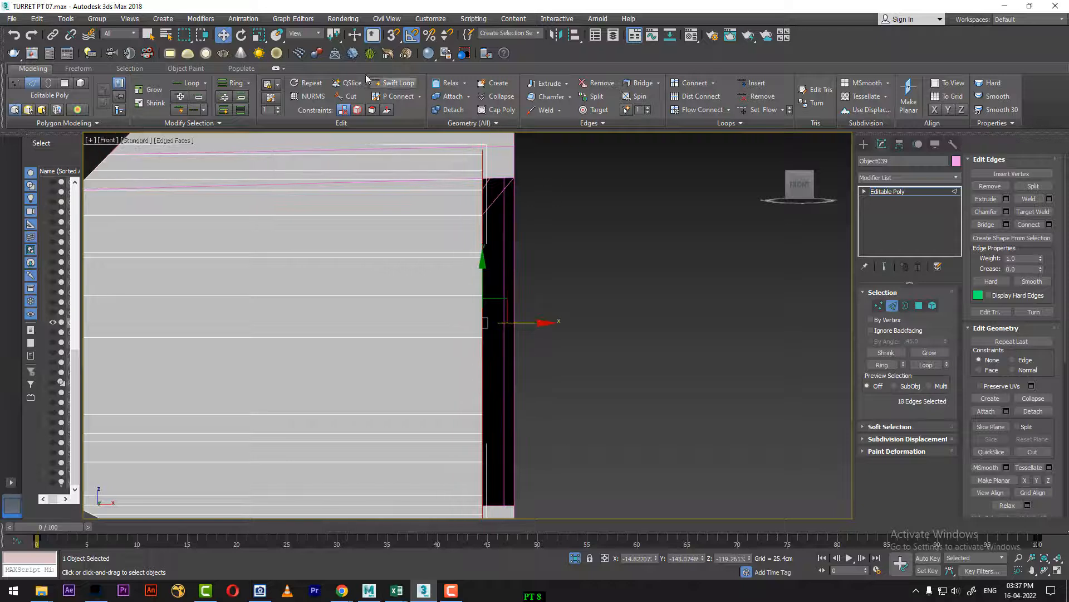
right_click(392, 37)
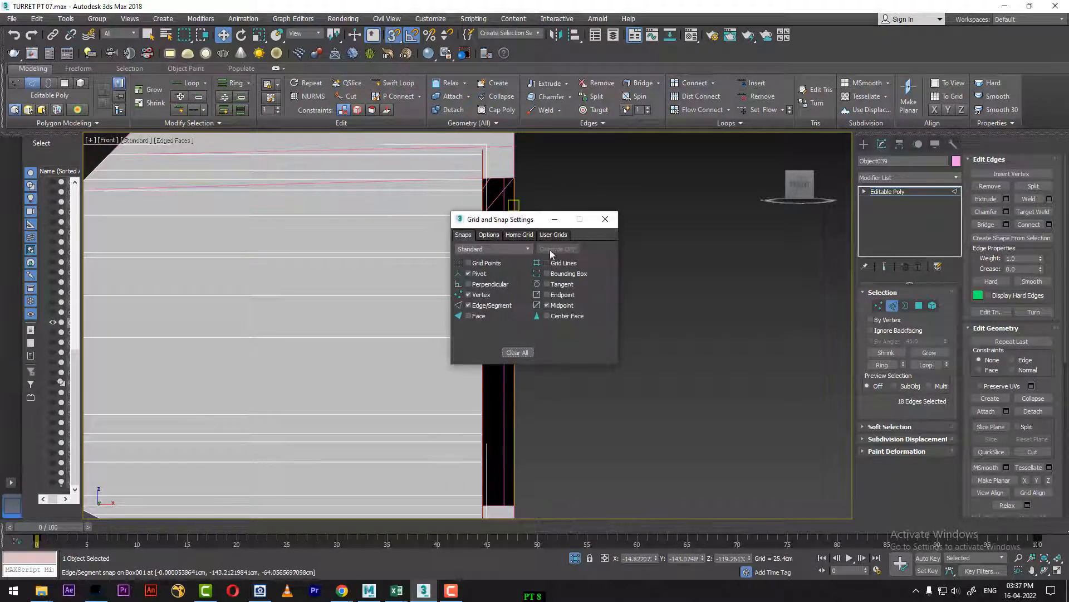
left_click(490, 235)
left_click(605, 219)
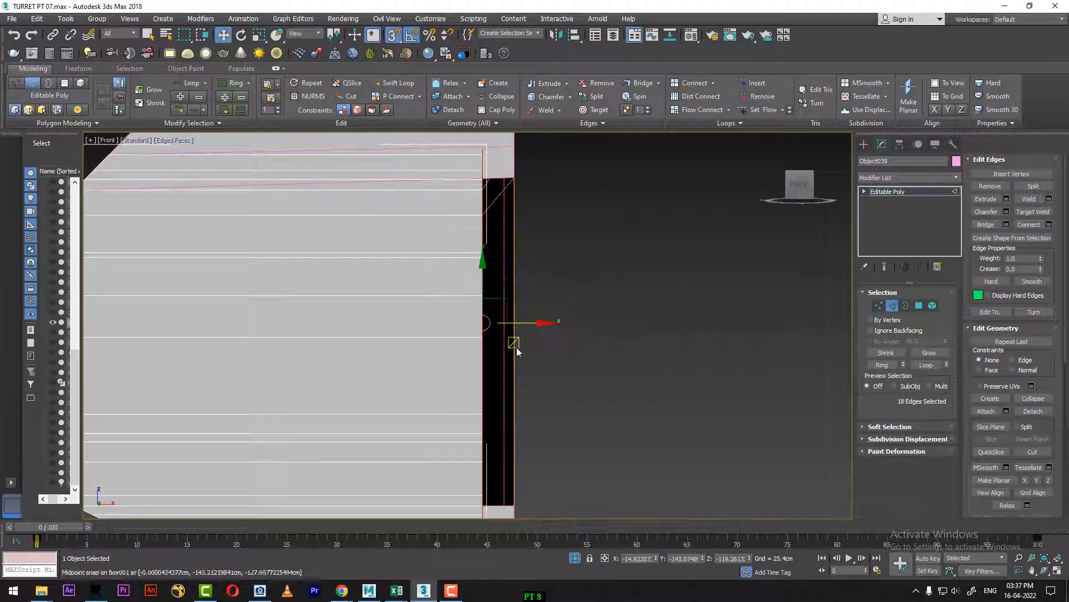
scroll(482, 341, "up", 2)
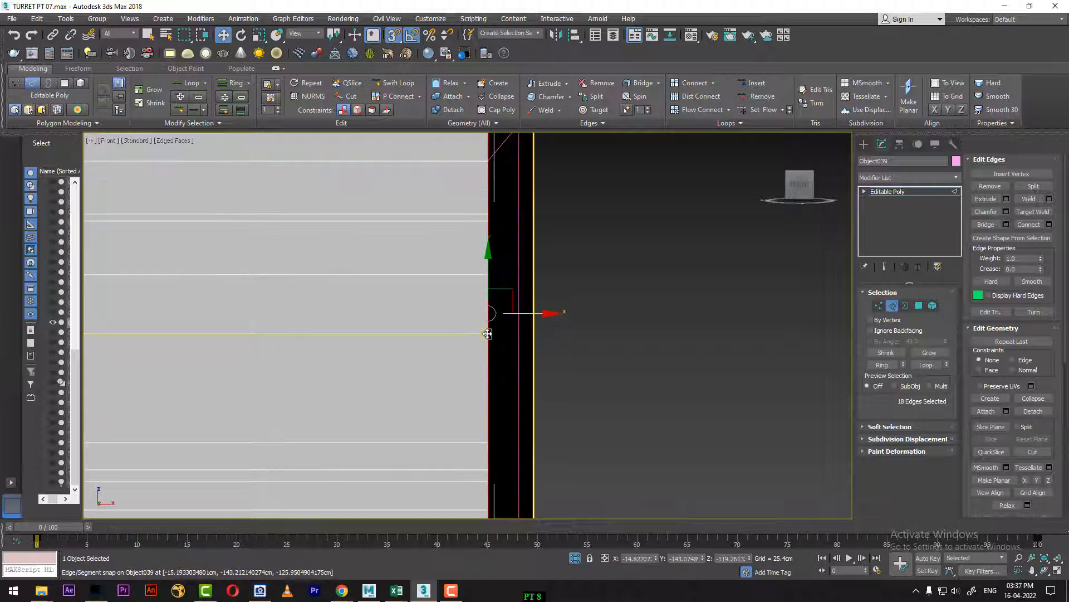
scroll(596, 347, "down", 5)
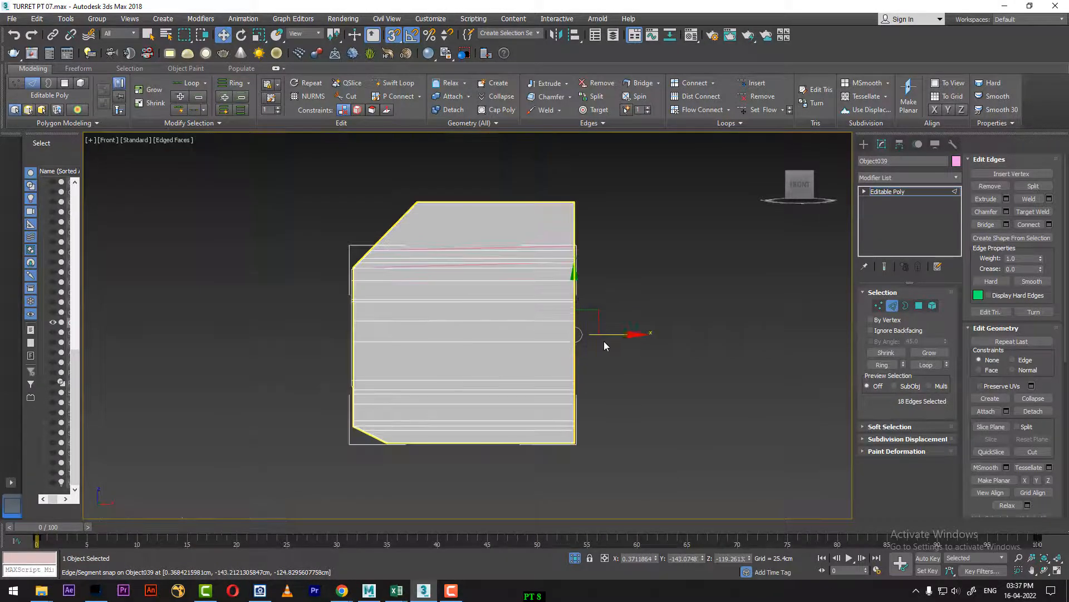
Step: Return to the Perspective view, end the isolation and show the extended panel on the whole turret
key("p")
middle_click_drag(630, 335, 661, 393)
scroll(547, 388, "down", 5)
scroll(577, 403, "up", 4)
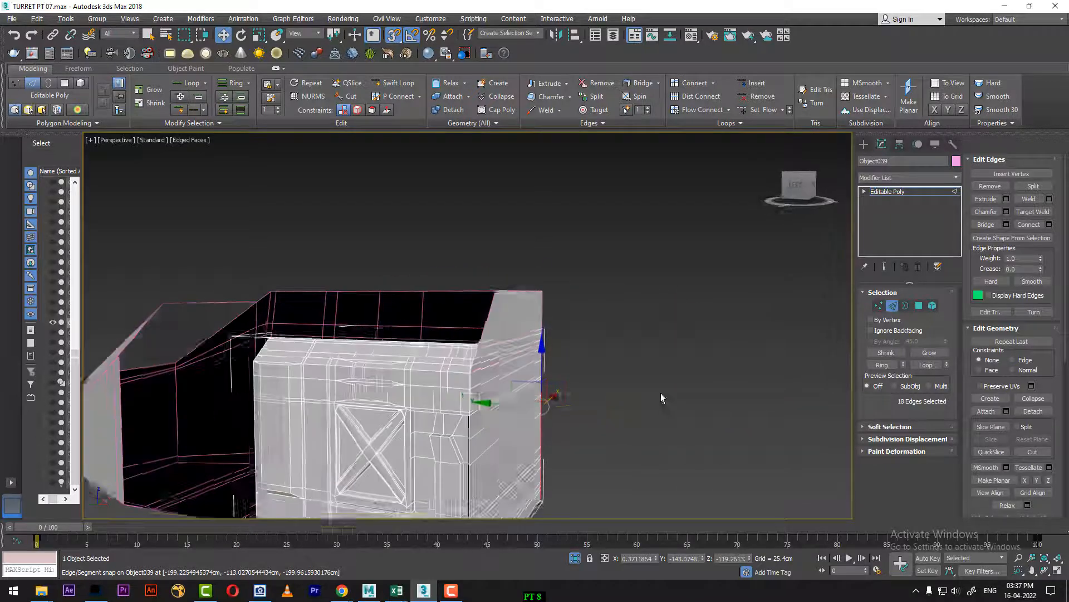
right_click(517, 377)
left_click(570, 326)
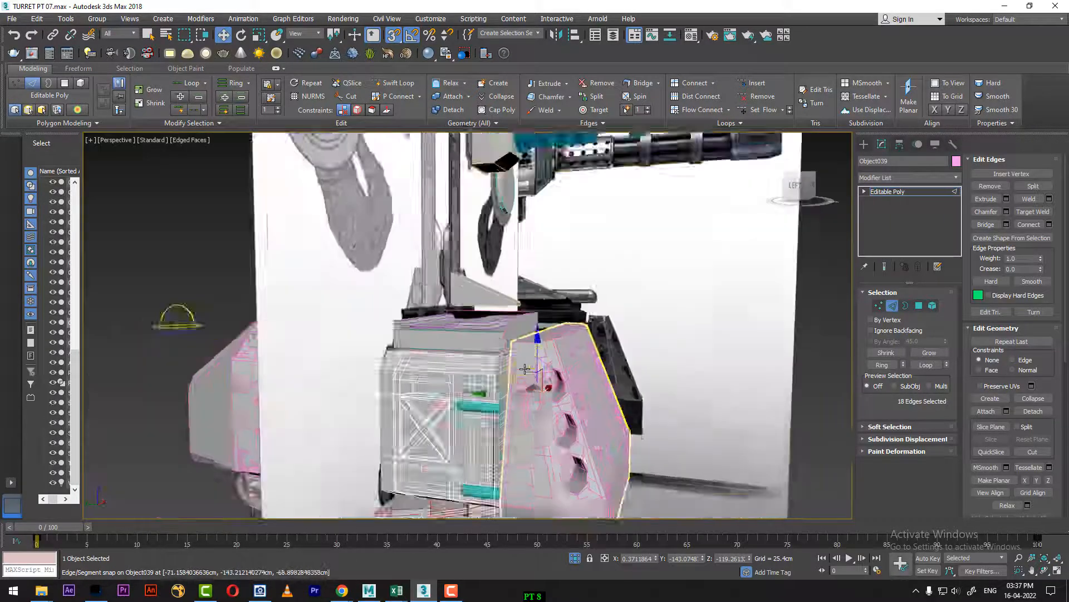
middle_click_drag(525, 369, 580, 328, "alt")
middle_click_drag(580, 328, 605, 344, "alt")
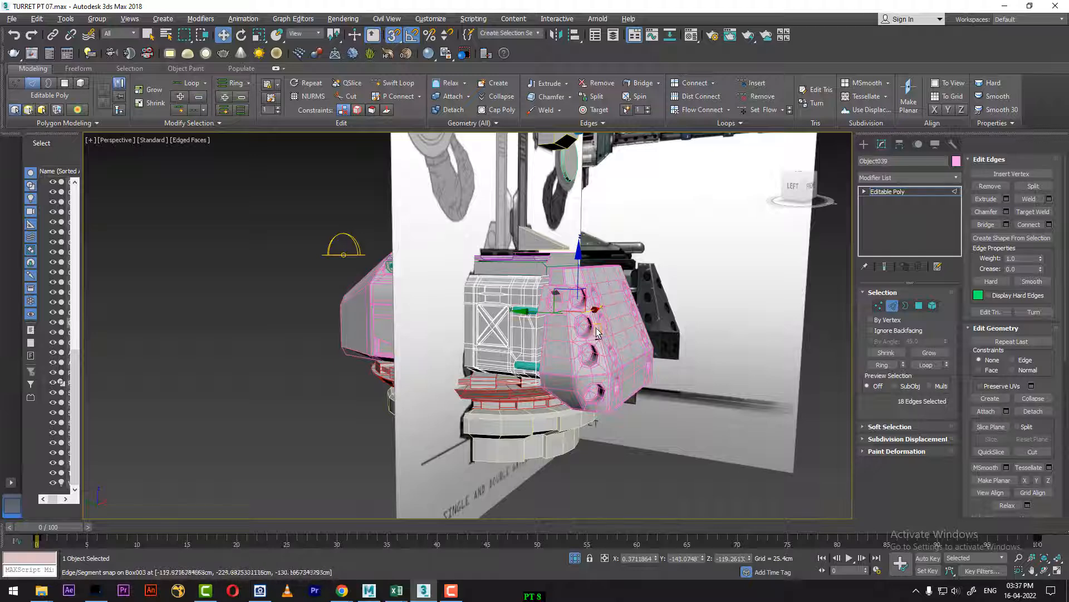
Step: Switch to the multi-viewport layout, move the timeline to frame 92 and zoom the Left view onto the body's slatted vent
key("alt+w")
scroll(285, 295, "down", 5)
middle_click_drag(282, 294, 308, 368)
left_click_drag(33, 523, 947, 463)
key("w")
scroll(318, 411, "up", 10)
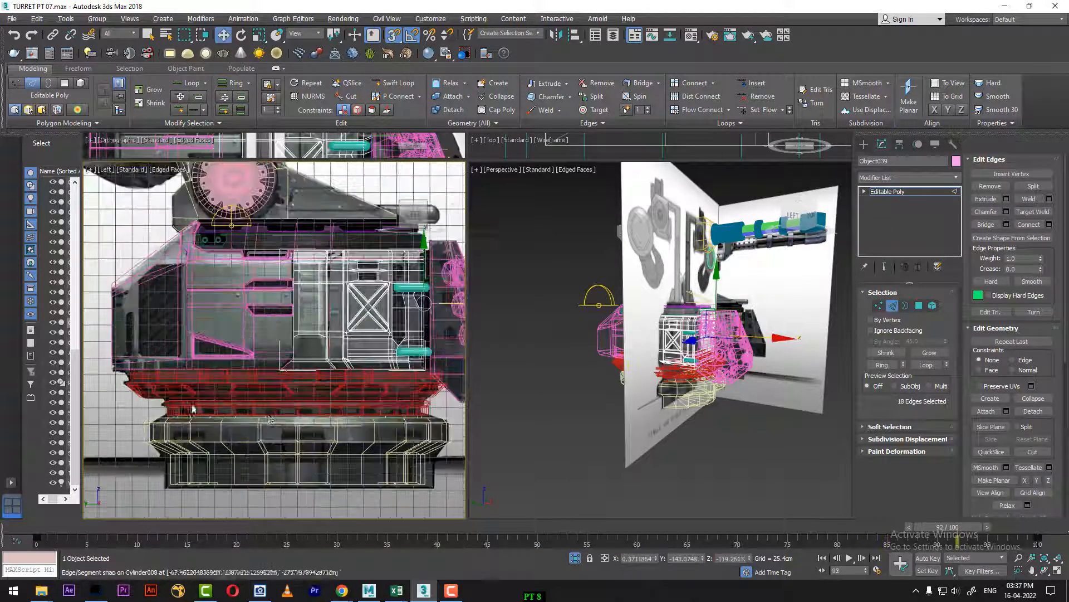
scroll(317, 411, "down", 5)
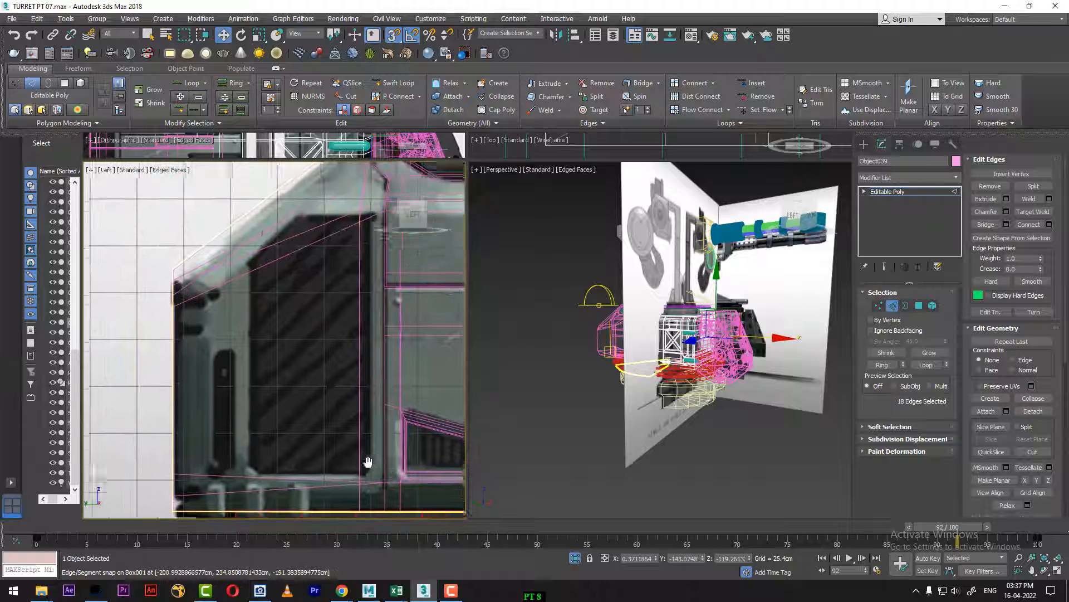
Step: Orbit the Perspective view to the body's other end, set the timeline to frame 71 and clear the edge selection
middle_click_drag(741, 385, 682, 406, "alt")
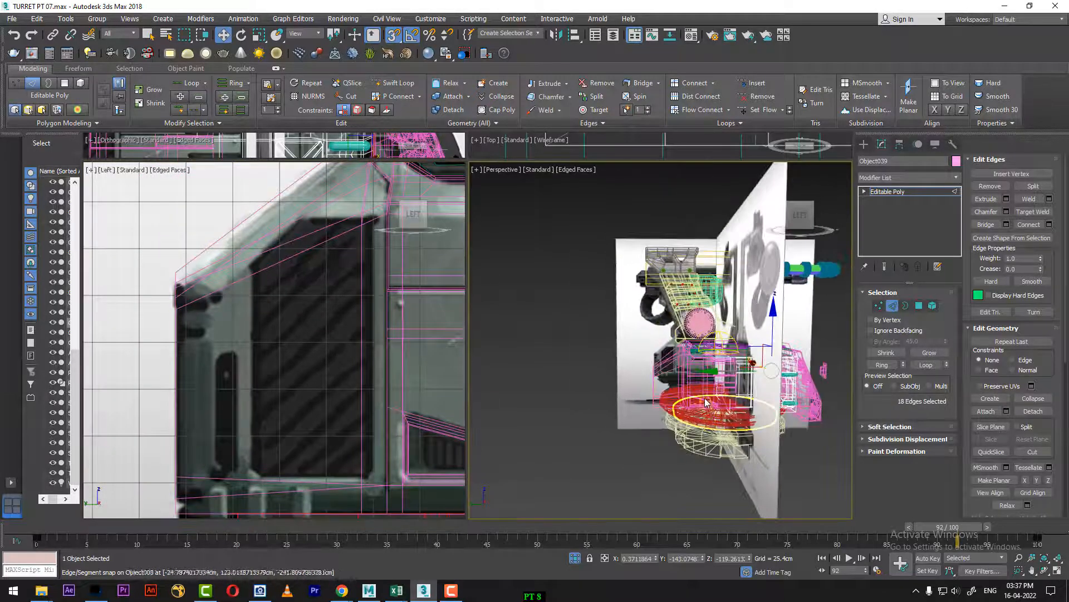
scroll(679, 415, "up", 4)
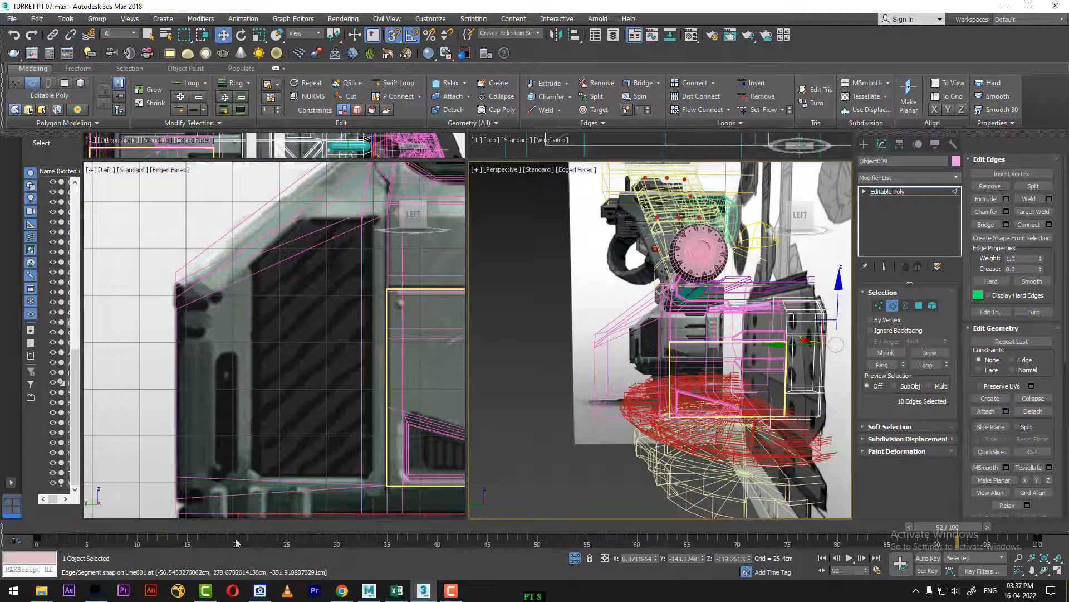
left_click_drag(191, 533, 747, 526)
middle_click_drag(301, 362, 275, 387)
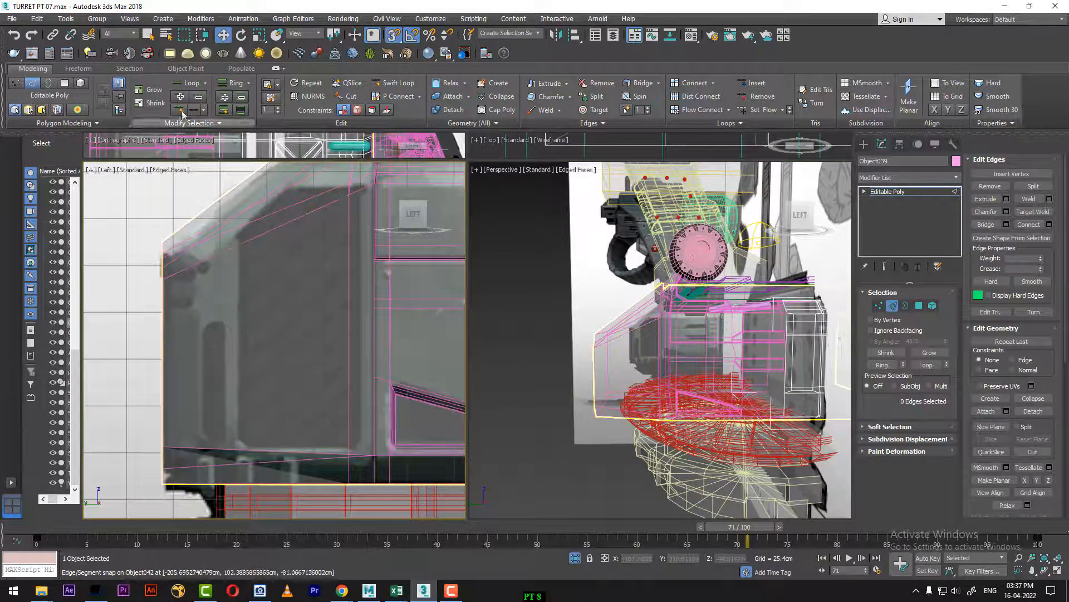
left_click(389, 85)
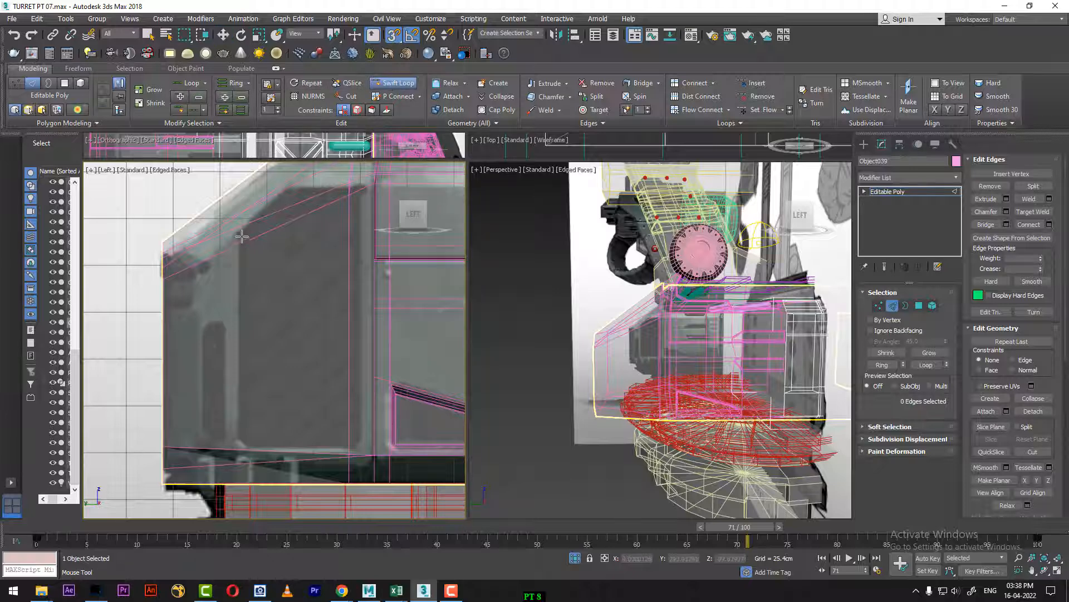
right_click(243, 258)
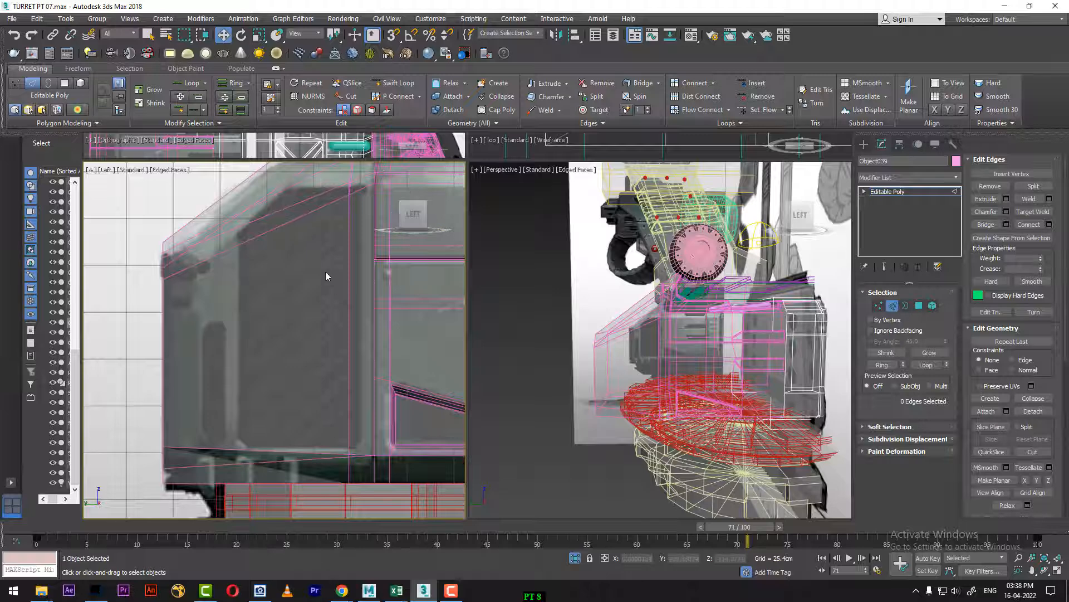
middle_click_drag(710, 376, 678, 424, "alt")
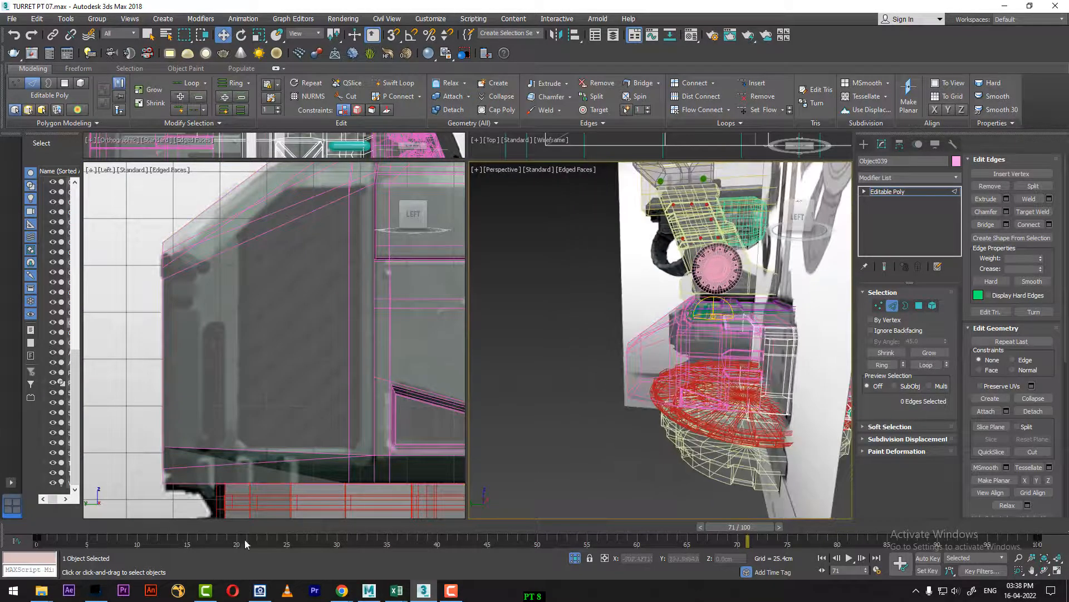
left_click_drag(239, 527, 1, 529)
middle_click_drag(663, 381, 707, 341, "alt")
scroll(745, 371, "up", 3)
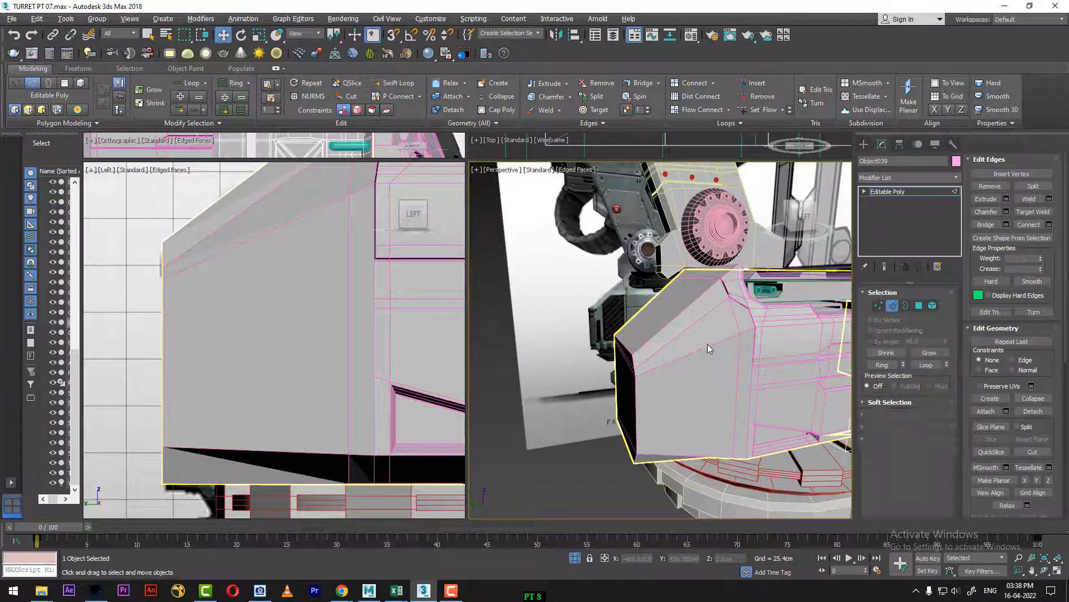
key("alt+q")
right_click(704, 348)
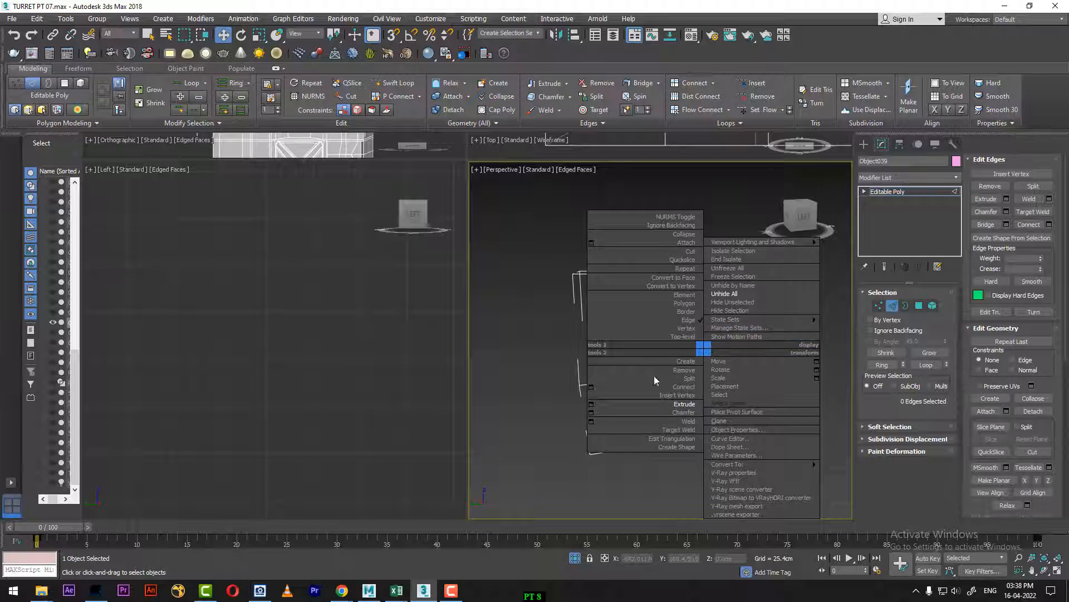
left_click(525, 429)
right_click(525, 429)
left_click(567, 339)
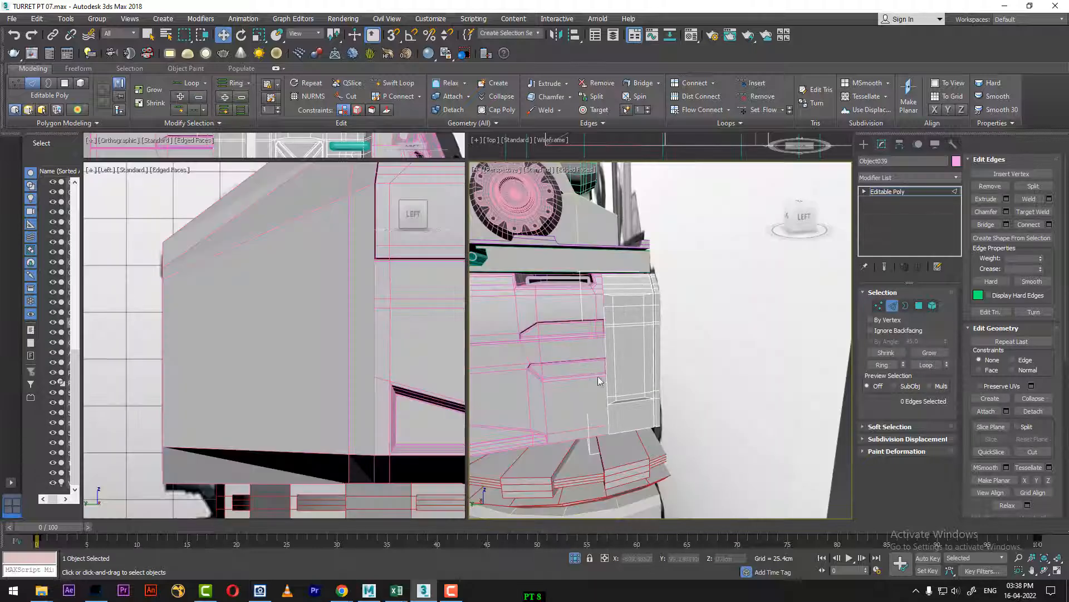
Step: Leave edge editing of the current object, select the body's angled end piece and switch it to Edge level
middle_click_drag(599, 381, 768, 303, "alt")
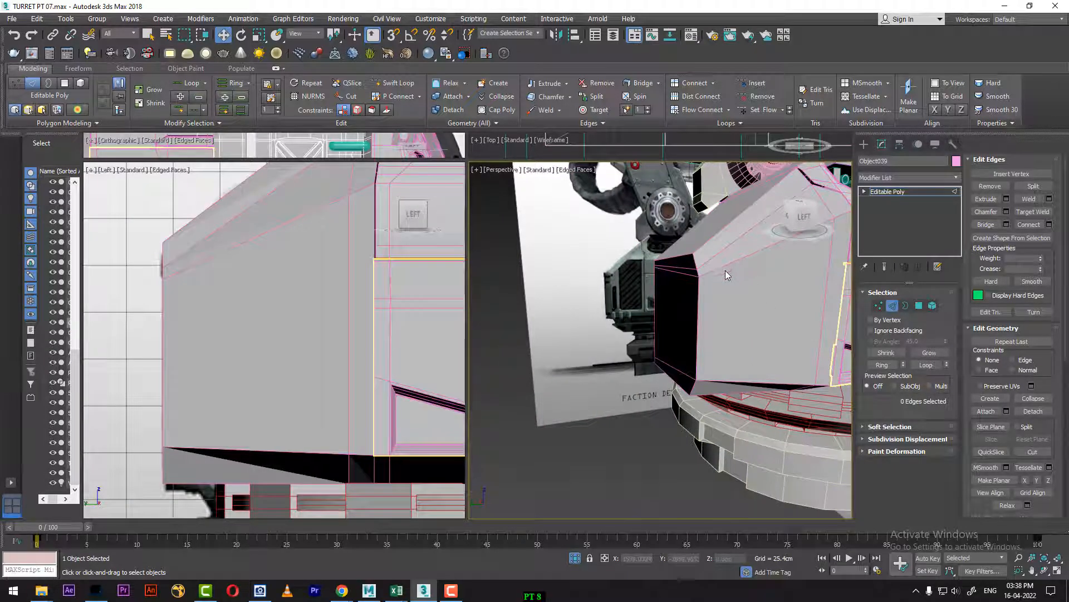
right_click(721, 264)
left_click(703, 258)
left_click(737, 272)
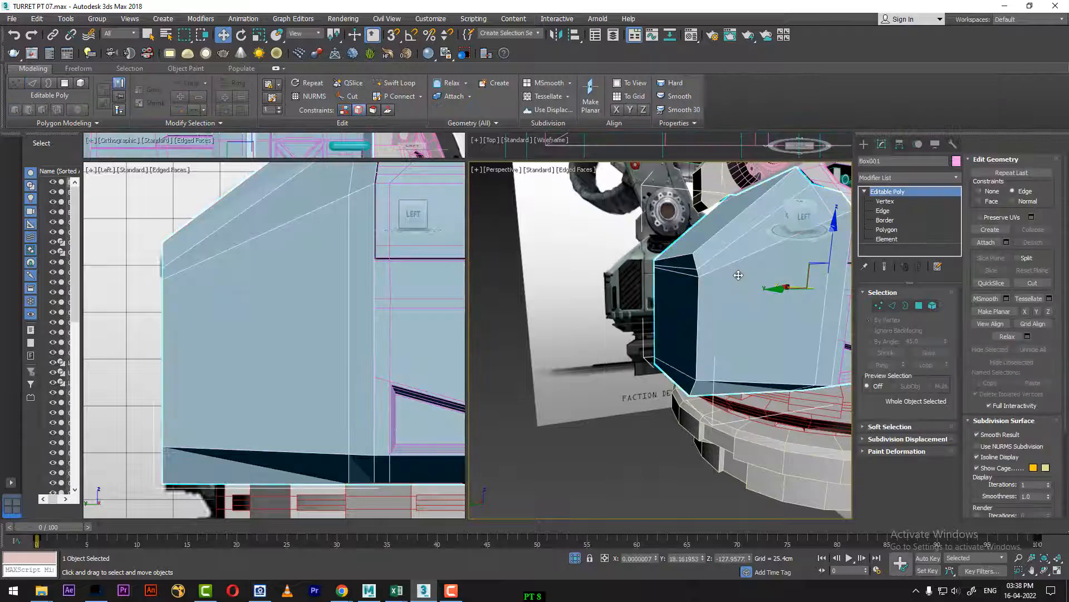
left_click(892, 307)
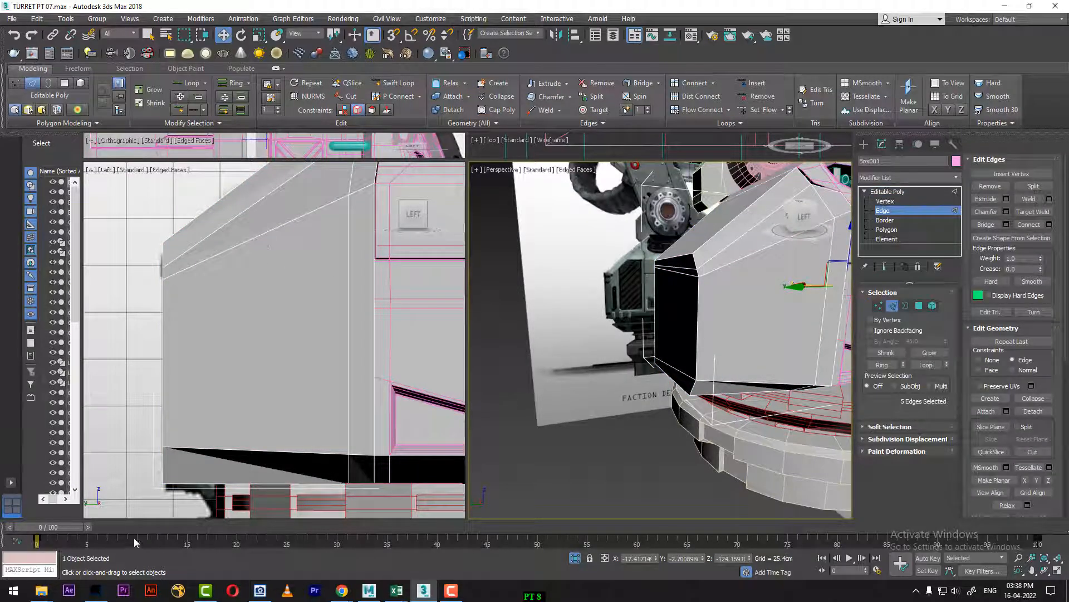
Step: At frame 78, connect the edge ring across the end piece with one segment and a slide of 16, along the vent's outer side
left_click_drag(50, 527, 795, 537)
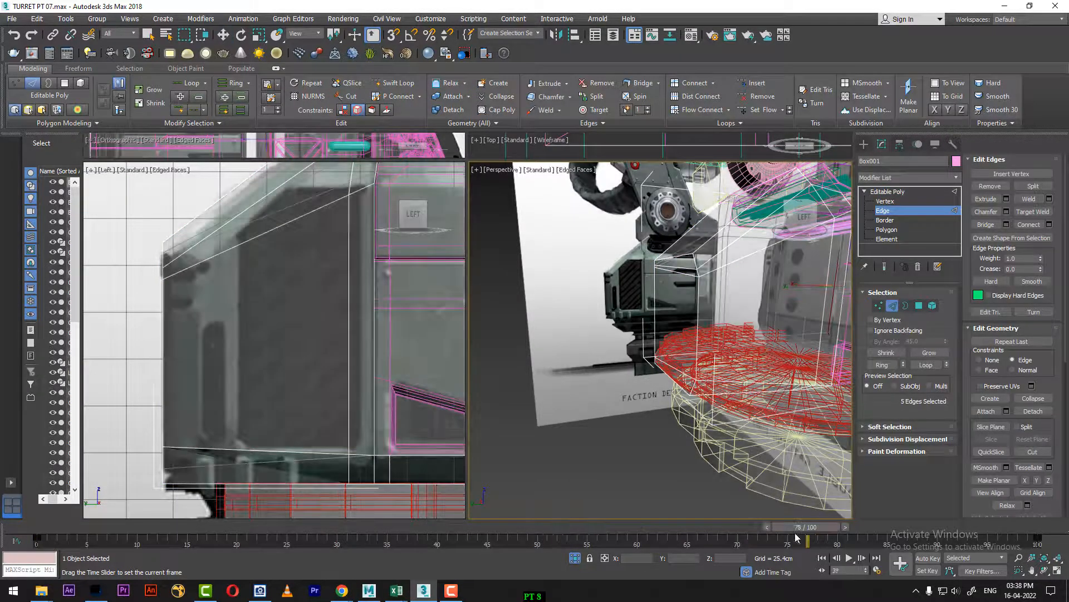
left_click(234, 247)
double_click(228, 251)
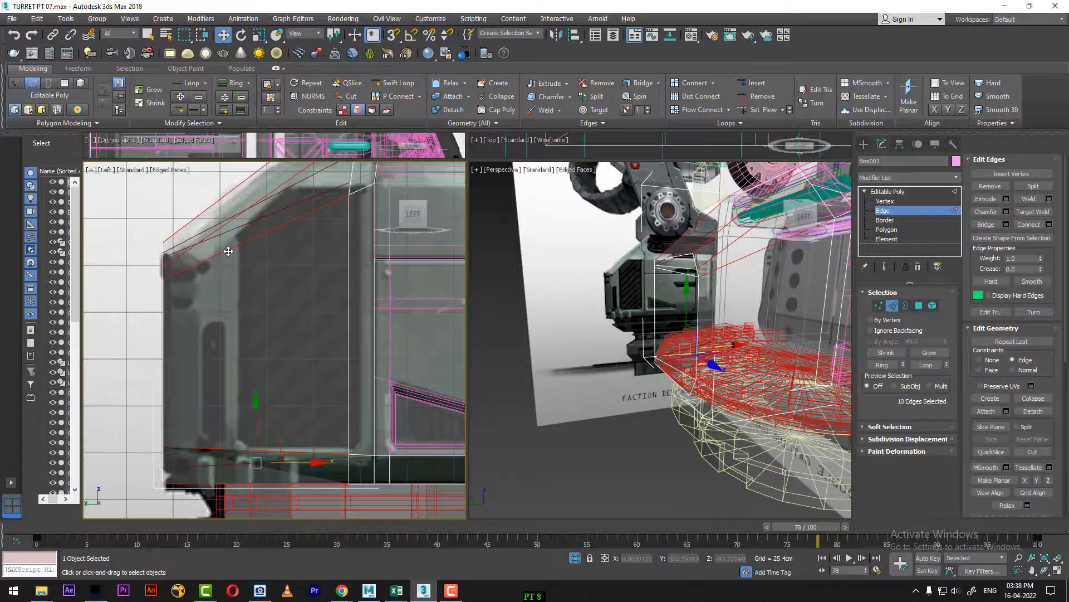
right_click(270, 291)
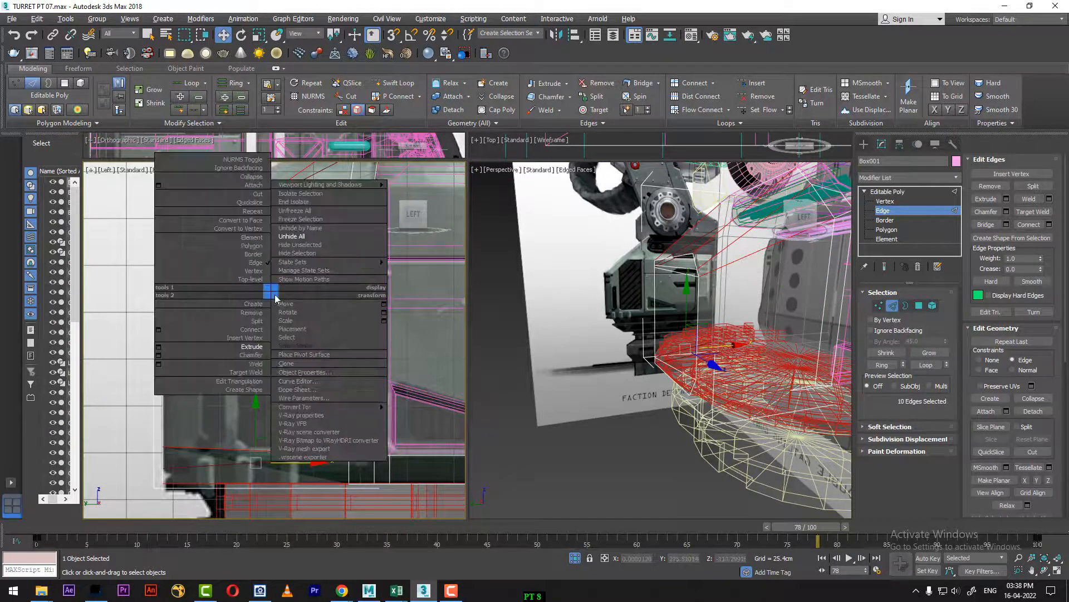
left_click(158, 329)
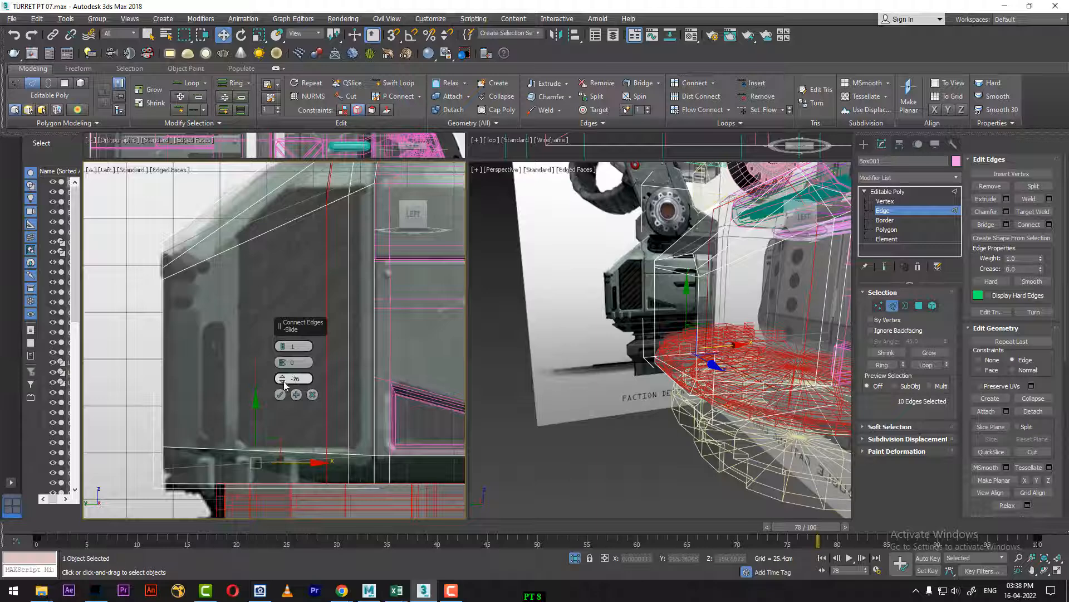
right_click(283, 380)
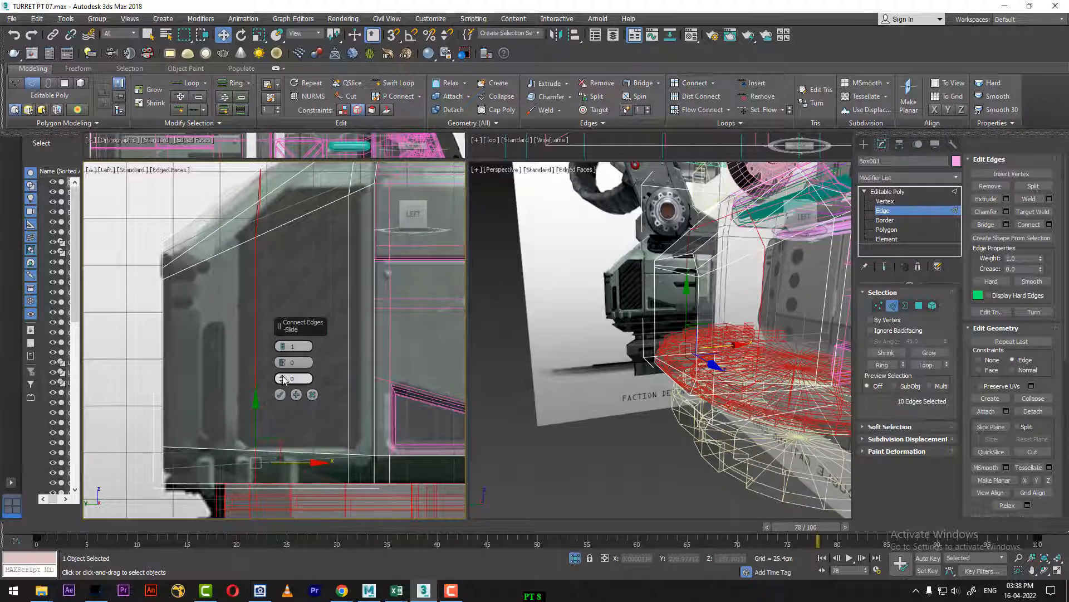
left_click_drag(283, 380, 280, 343)
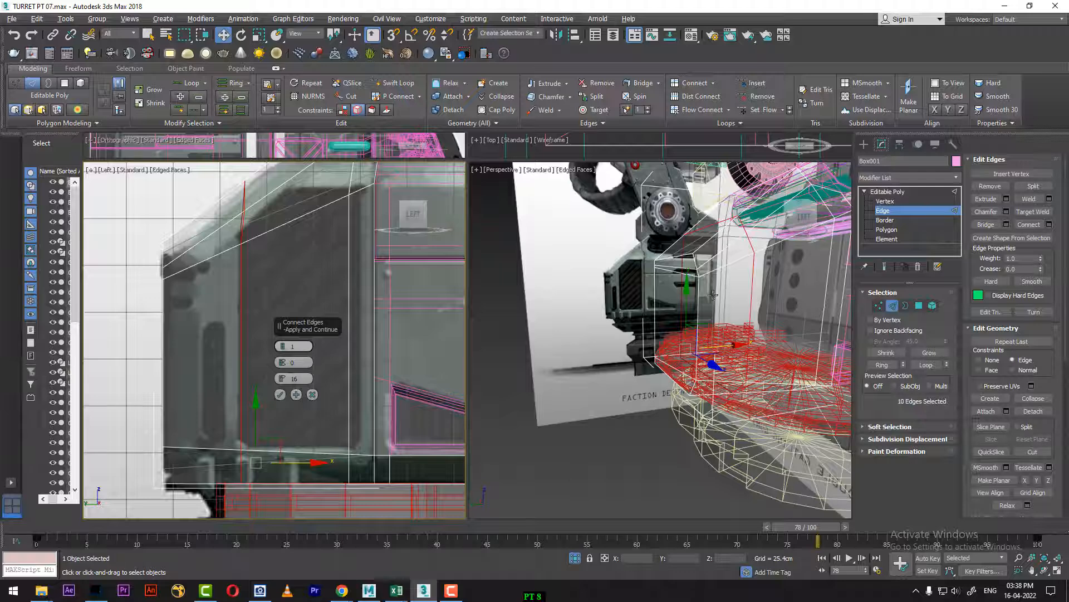
left_click(280, 394)
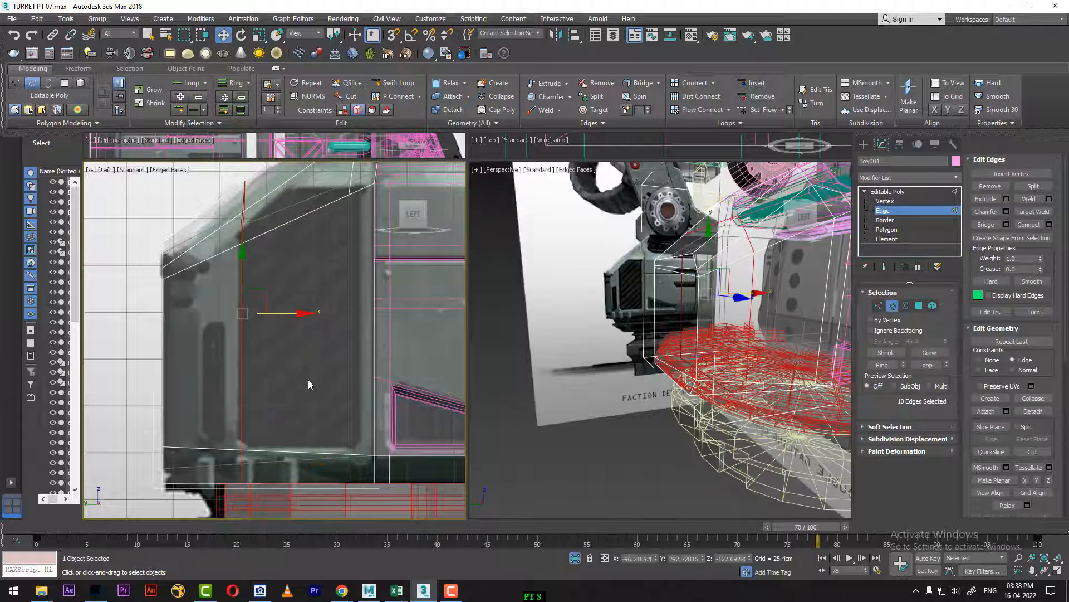
Step: Move the end piece's vertical edge along X in the Left view to the vent's inner border
middle_click_drag(337, 322, 329, 376)
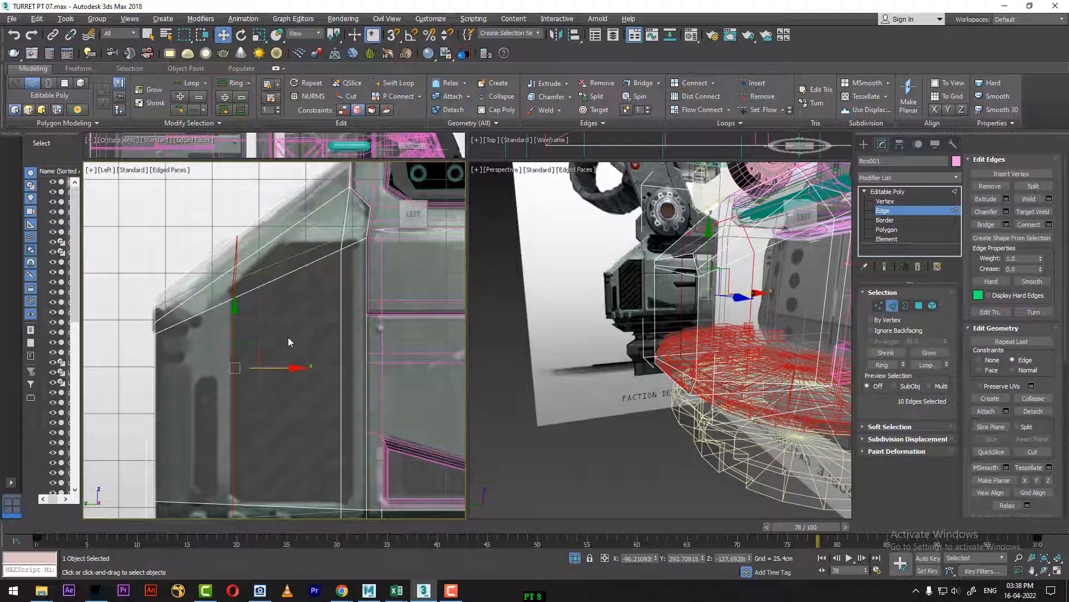
middle_click_drag(358, 322, 343, 289)
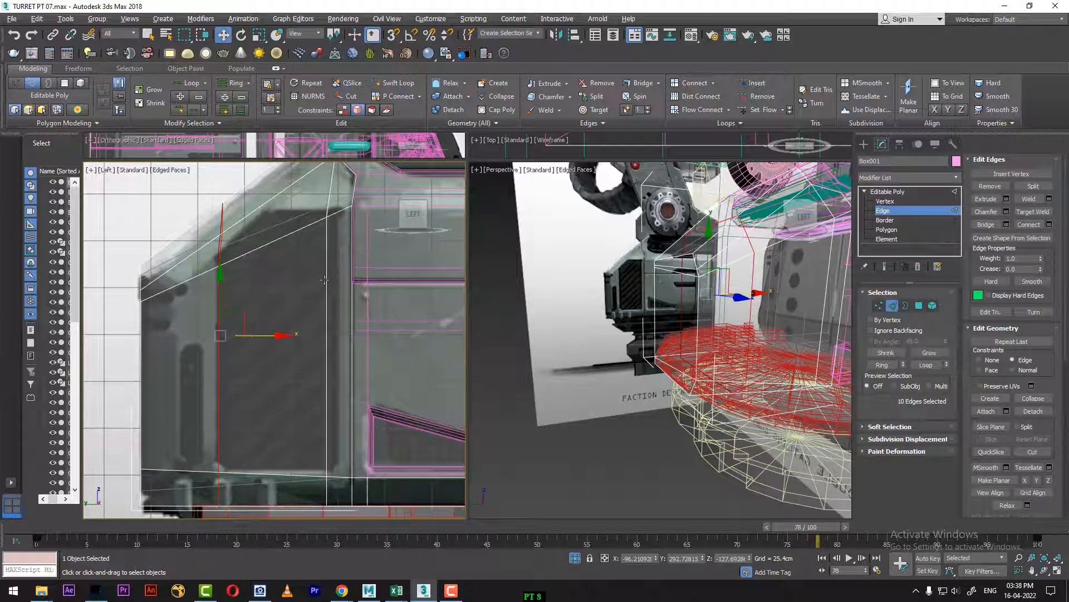
left_click(327, 252)
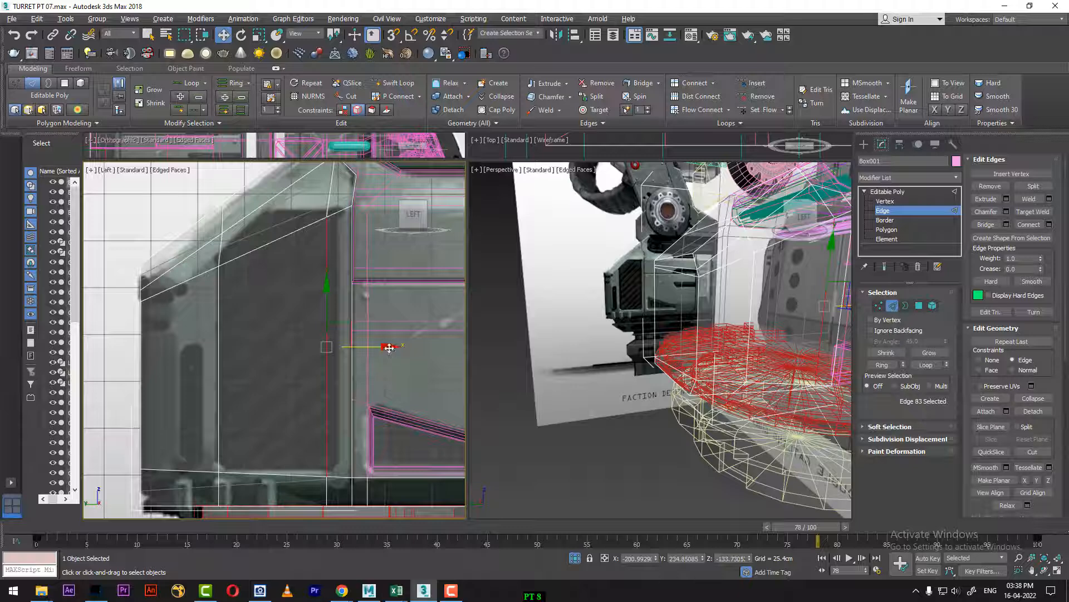
left_click_drag(390, 348, 399, 344)
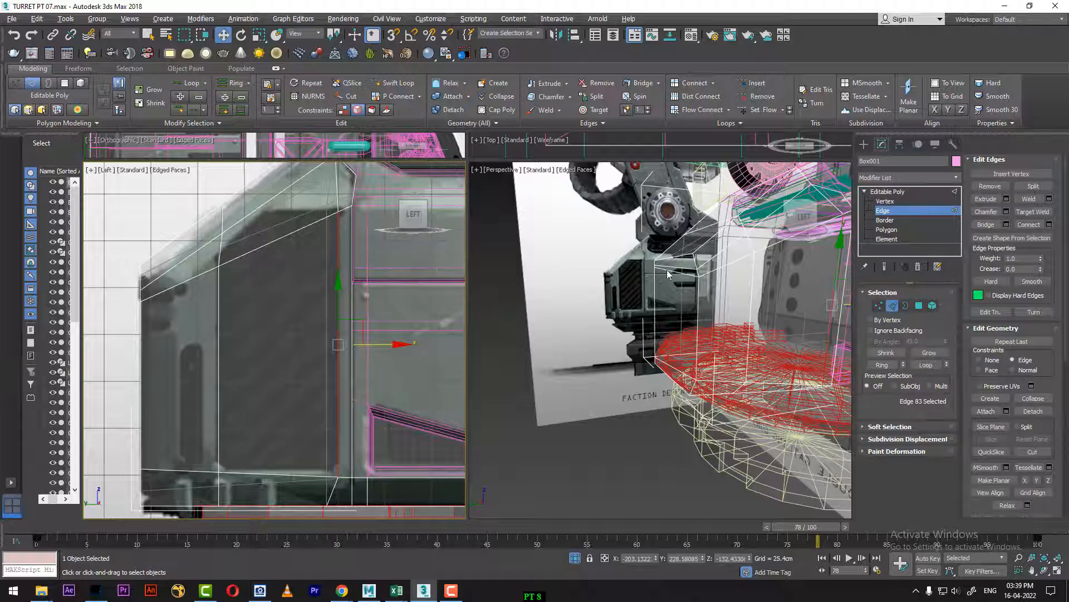
Step: Insert a vertical edge loop with Swift Loop through the vent area at the start of its sloped top corner
left_click(394, 82)
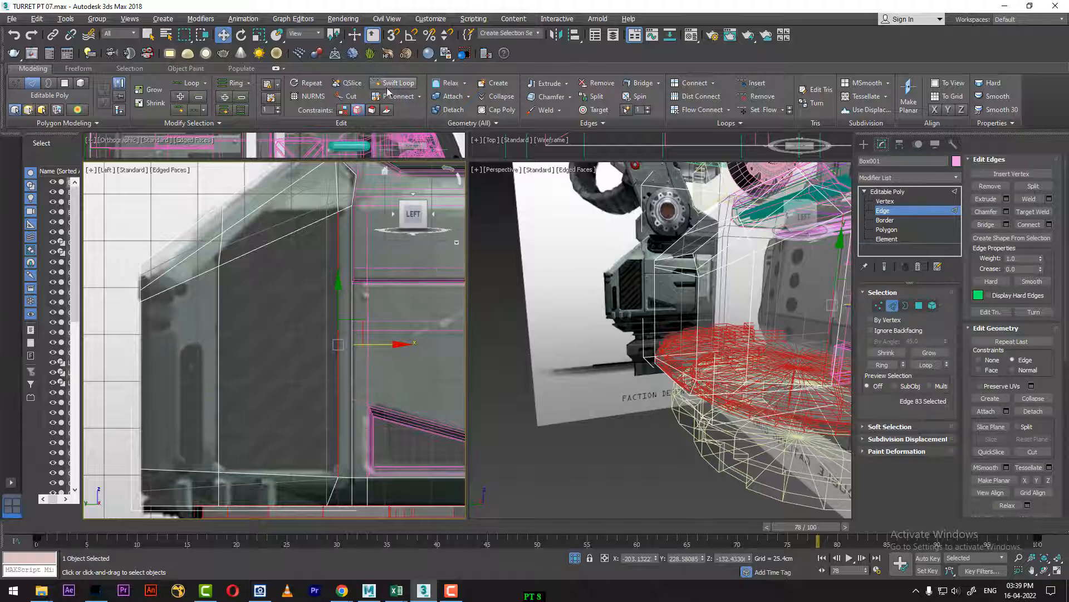
left_click(265, 197)
key("w")
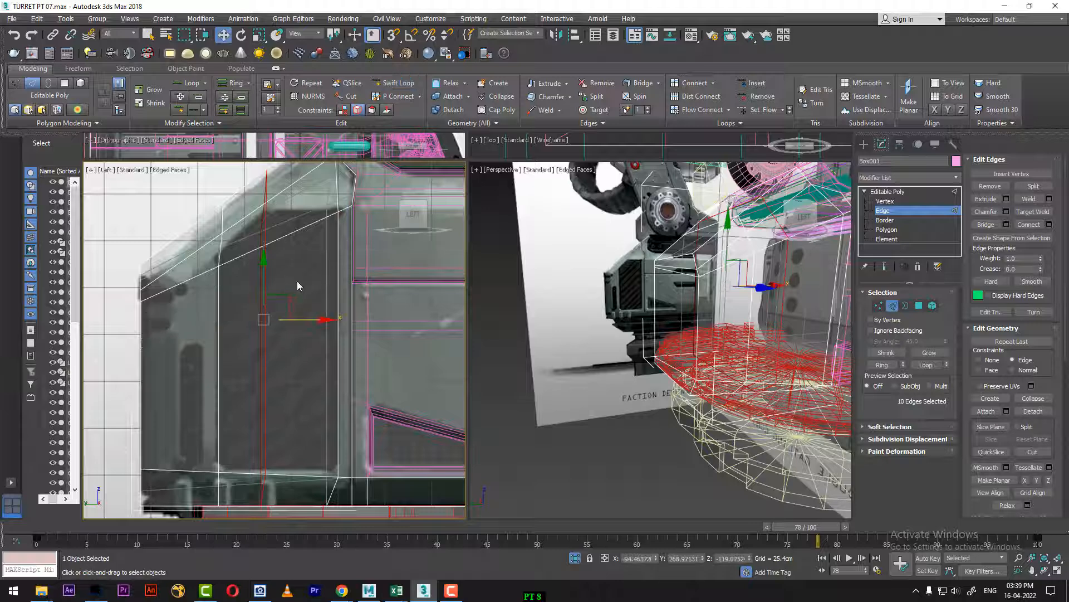
Step: At Vertex level and frame 56, connect the vertices along the vent's top outline: inner corner to middle loop, and middle loop to outer corner
left_click(879, 306, "ctrl")
left_click_drag(99, 529, 601, 549)
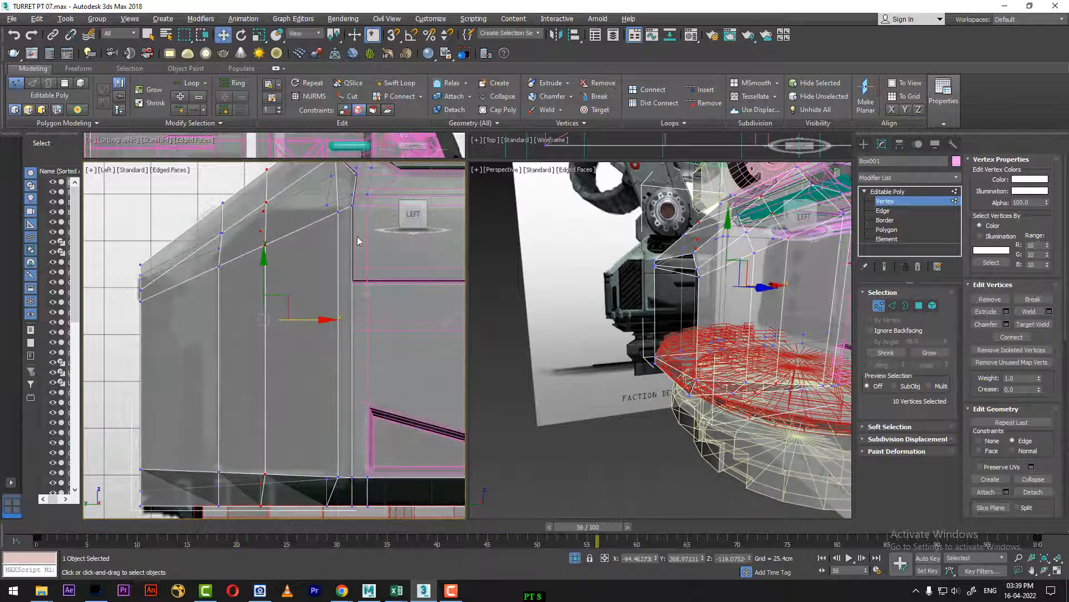
left_click(338, 211)
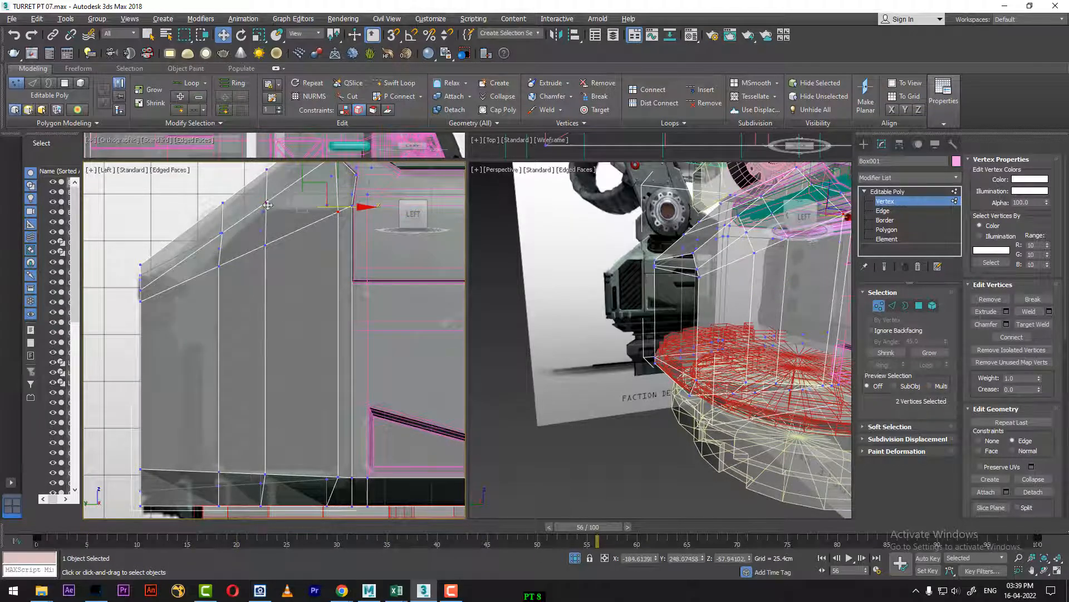
right_click(297, 300)
left_click(281, 332)
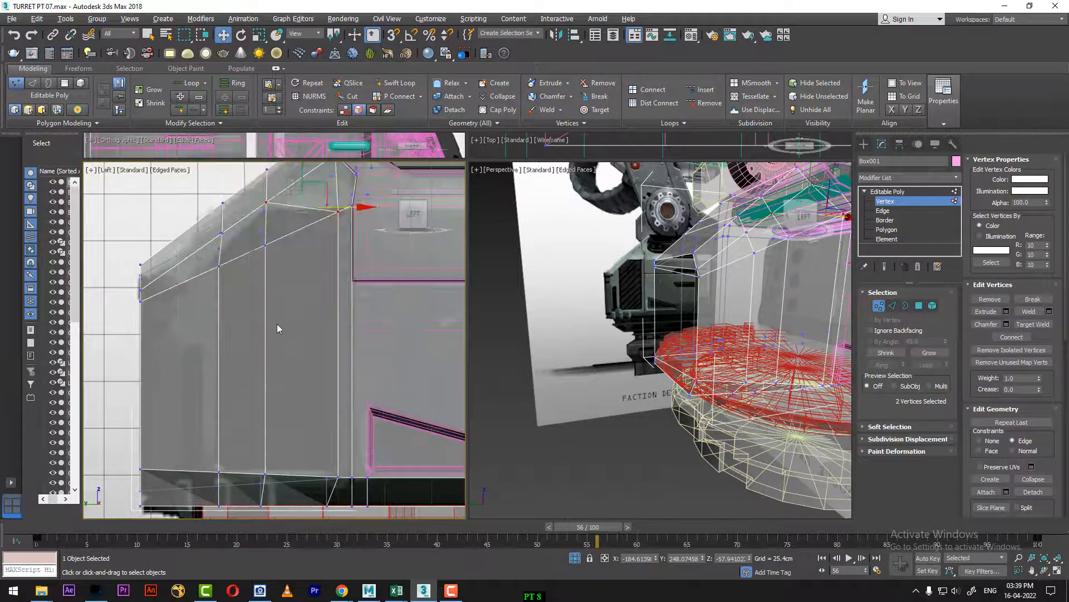
left_click(266, 203)
left_click(217, 266, "ctrl")
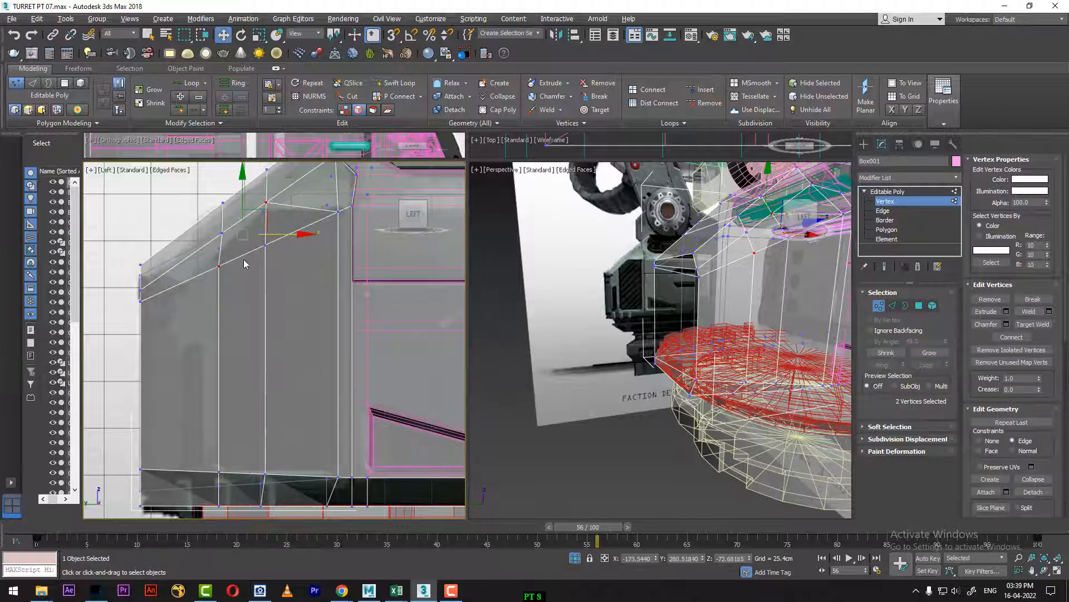
right_click(245, 264)
left_click(231, 292)
Step: Set the timeline to frame 98 and move the vent's upper outer corner vertex along Y to match the reference outline
left_click(220, 267)
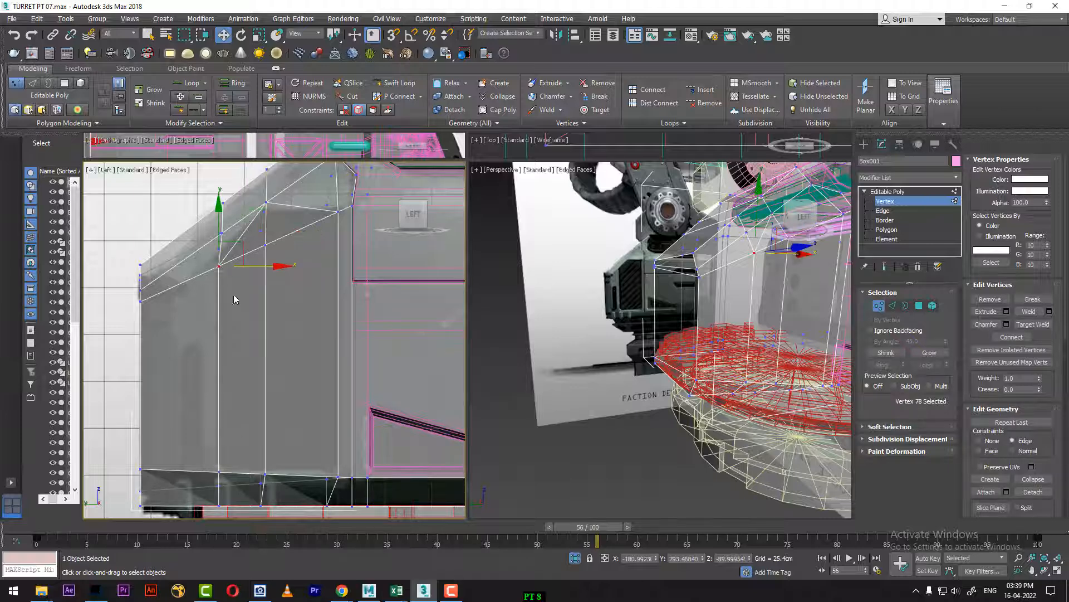
middle_click_drag(269, 320, 277, 163)
scroll(299, 288, "up", 2)
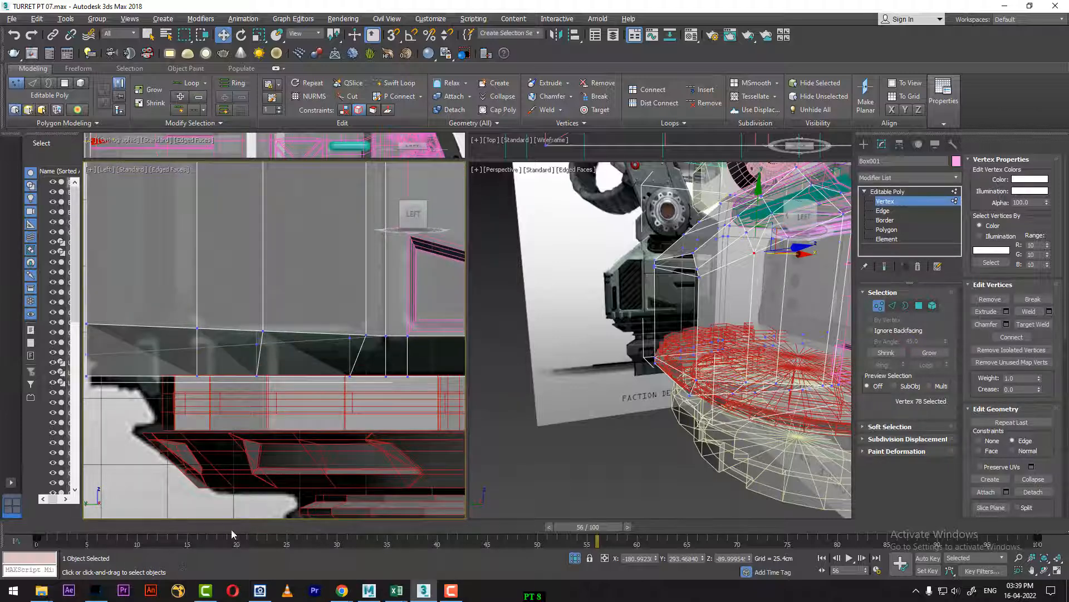
left_click_drag(586, 534, 1004, 528)
middle_click_drag(353, 415, 381, 539)
scroll(289, 463, "down", 2)
middle_click_drag(288, 472, 291, 496)
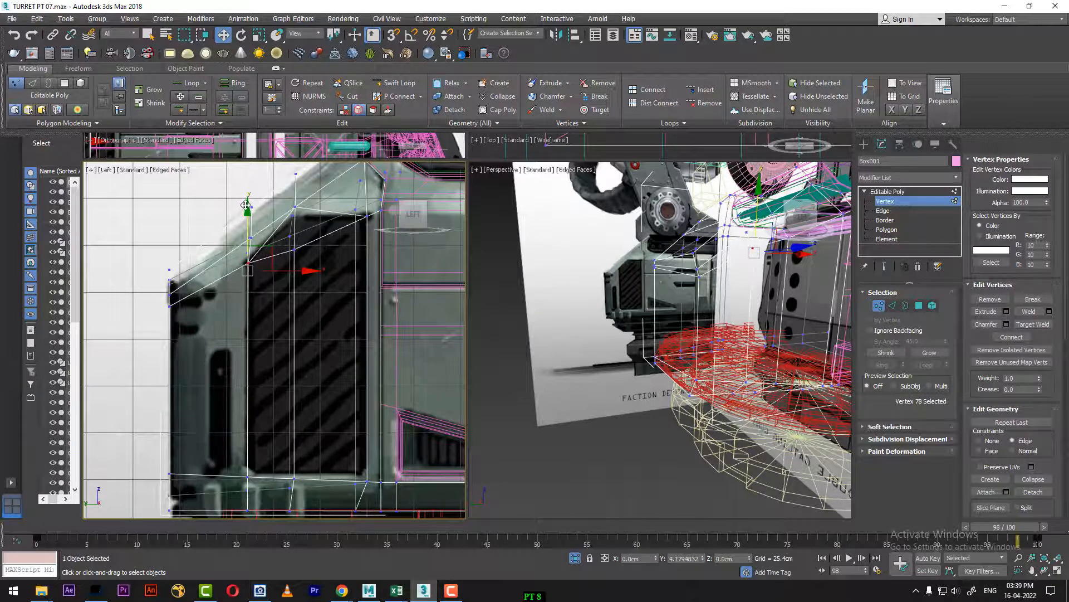
Step: Select the three vertices along the vent's lower border and move them slightly up along Y
middle_click_drag(280, 411, 265, 275)
scroll(318, 382, "up", 3)
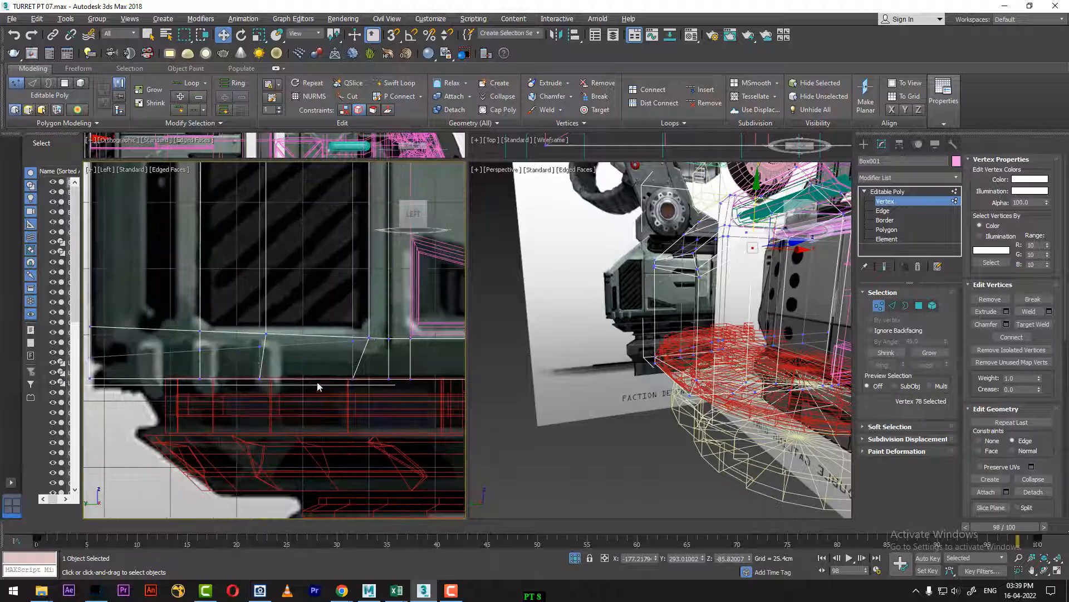
middle_click_drag(301, 410, 267, 415)
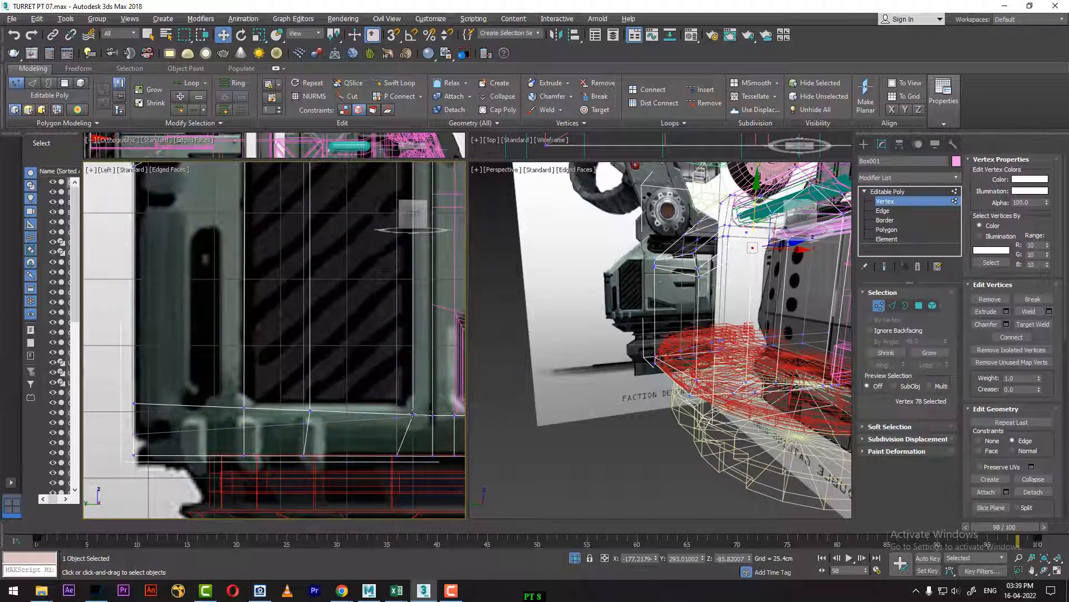
left_click(413, 413)
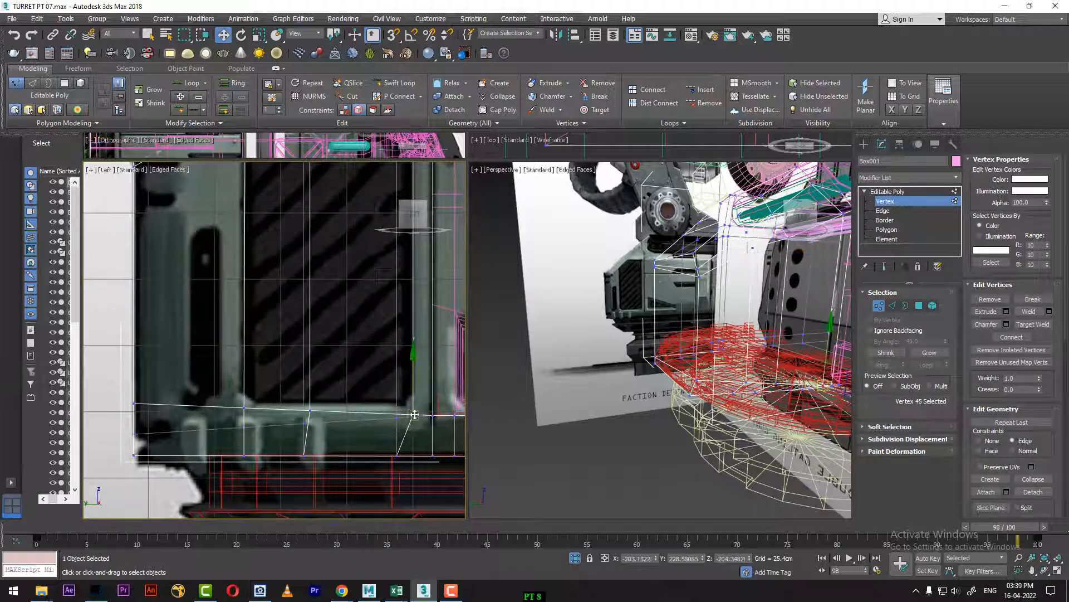
left_click(311, 410, "ctrl")
left_click(243, 407, "ctrl")
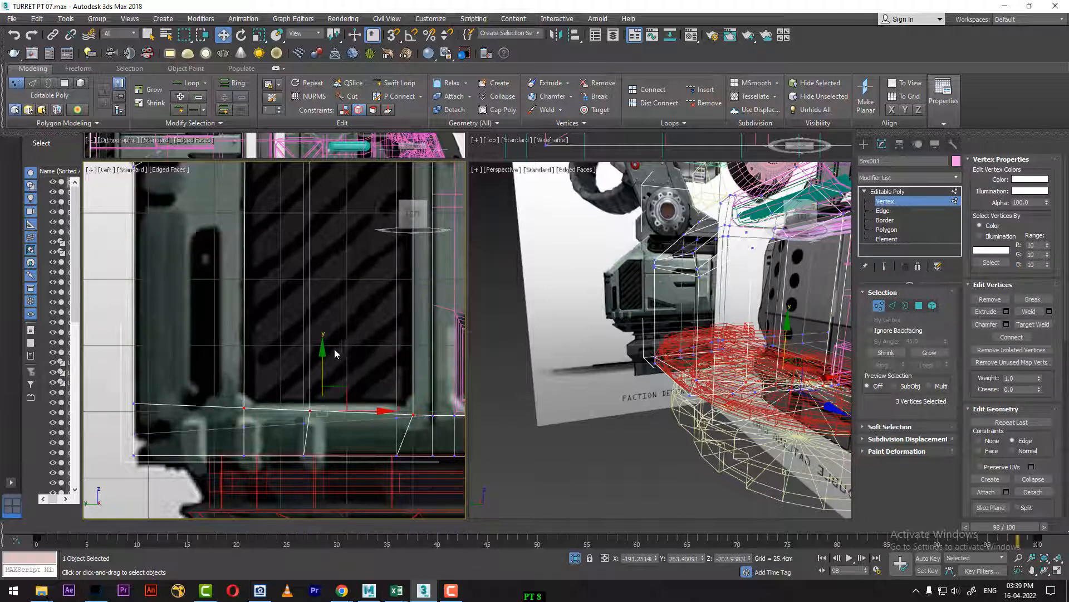
left_click_drag(322, 349, 323, 346)
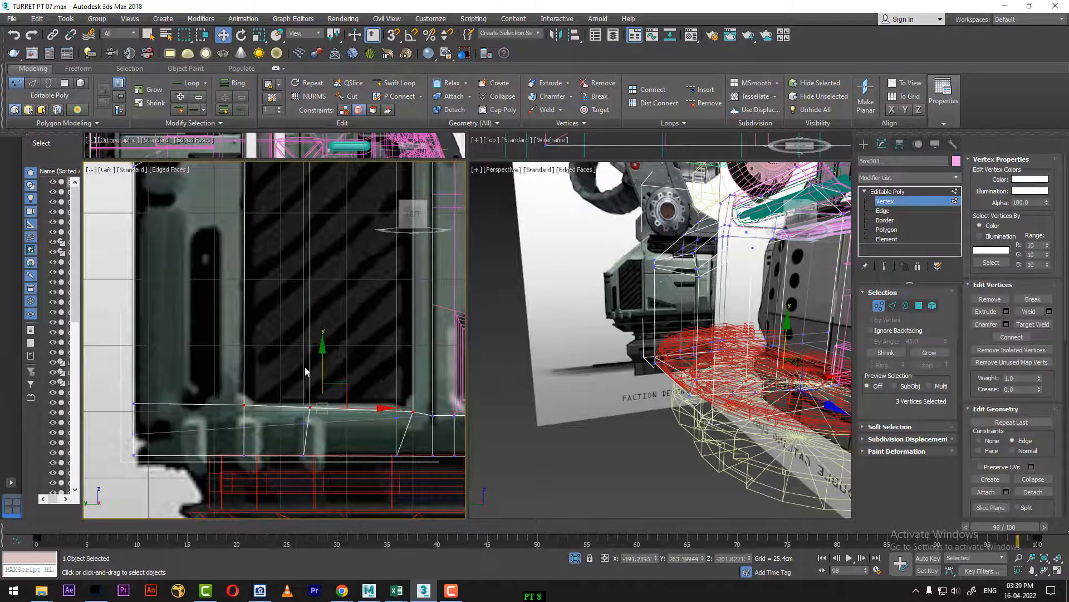
Step: Chamfer the two lower corner vertices of the vent outline by about 5.1 cm
left_click(244, 406)
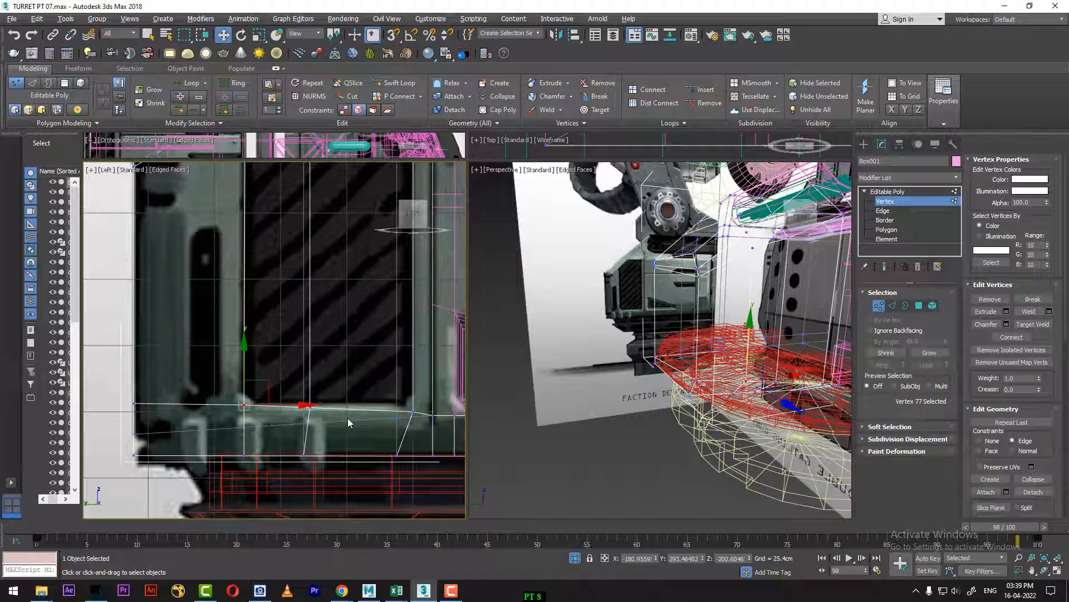
left_click(411, 412, "ctrl")
right_click(410, 365)
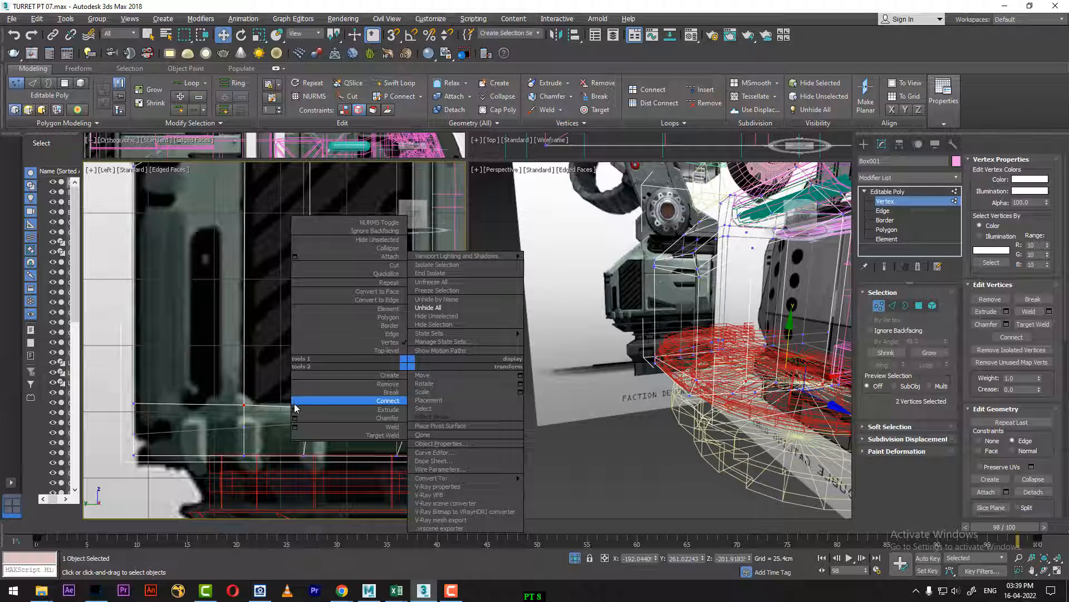
left_click(295, 418)
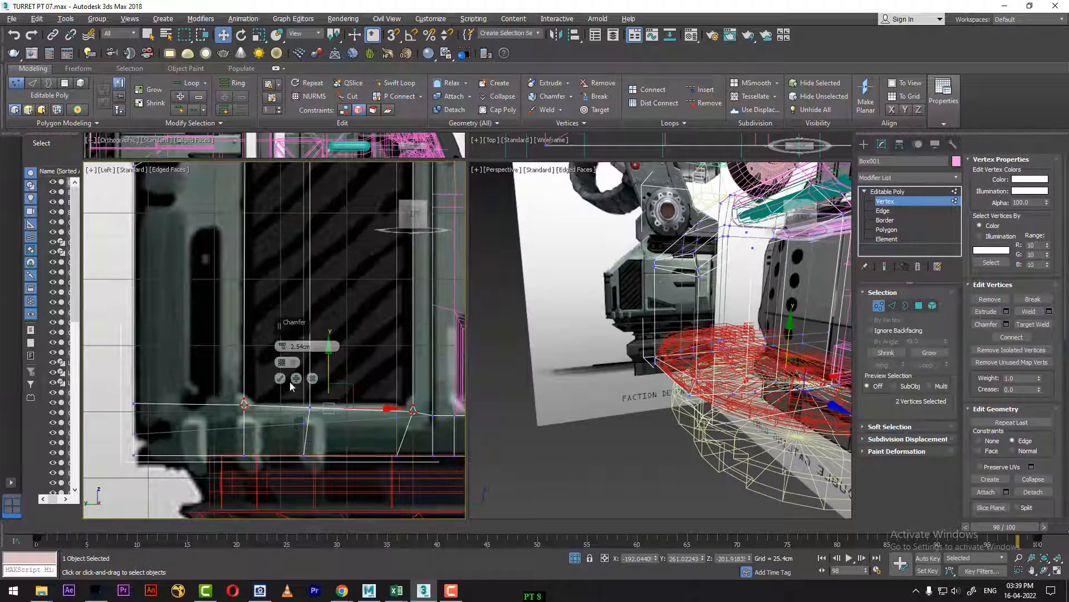
left_click_drag(282, 347, 281, 338)
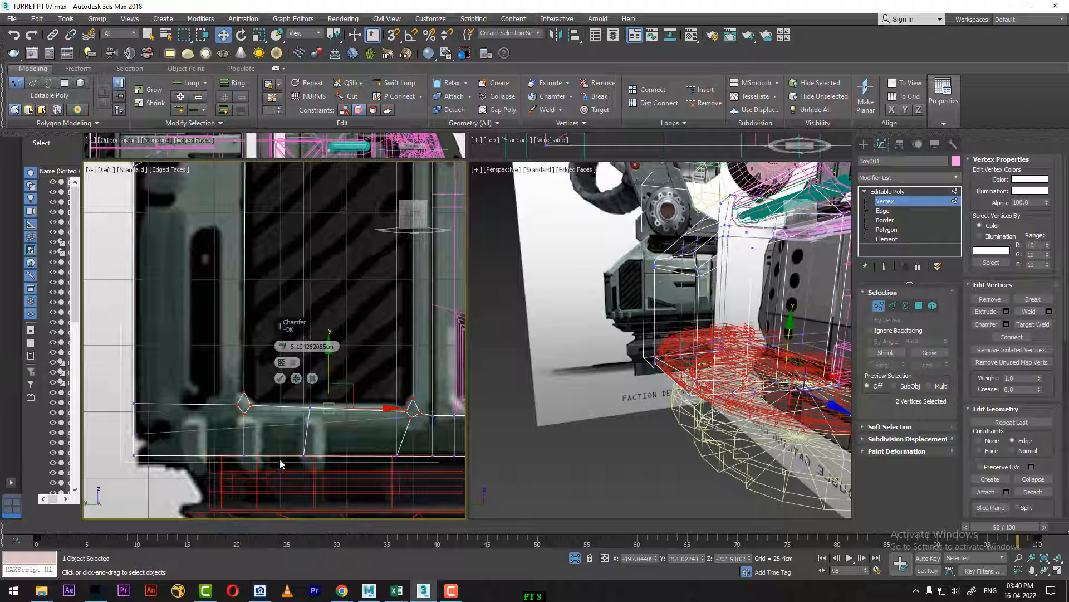
left_click(281, 378)
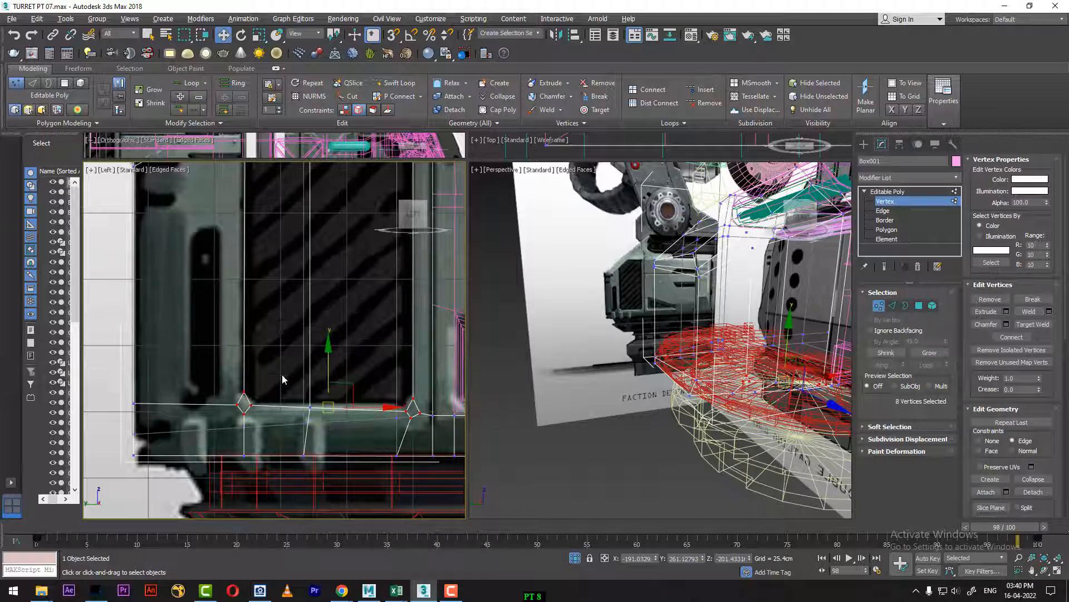
Step: At Polygon level, select the four polygons that fill the vent outline, including the two under its sloped top
left_click(919, 306)
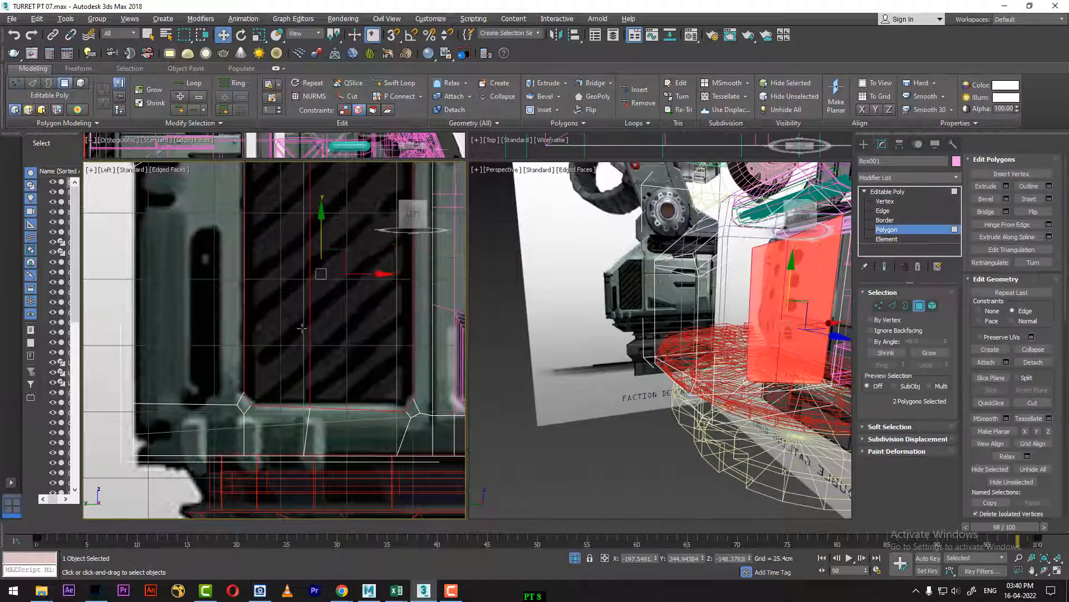
middle_click_drag(302, 328, 372, 497)
left_click(334, 279, "ctrl")
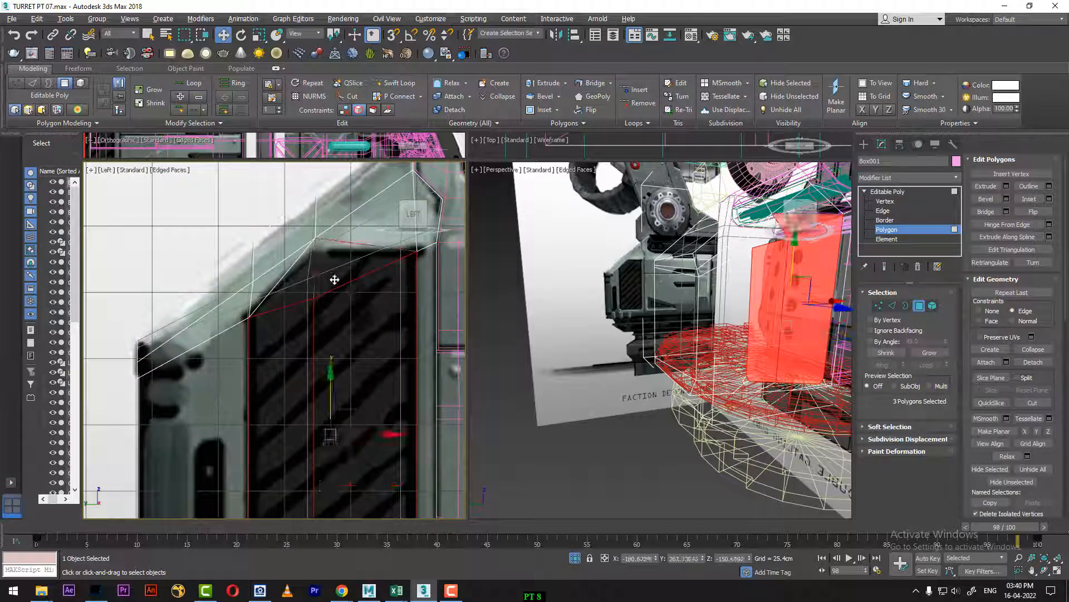
left_click(335, 279, "ctrl")
middle_click_drag(793, 412, 763, 396, "alt")
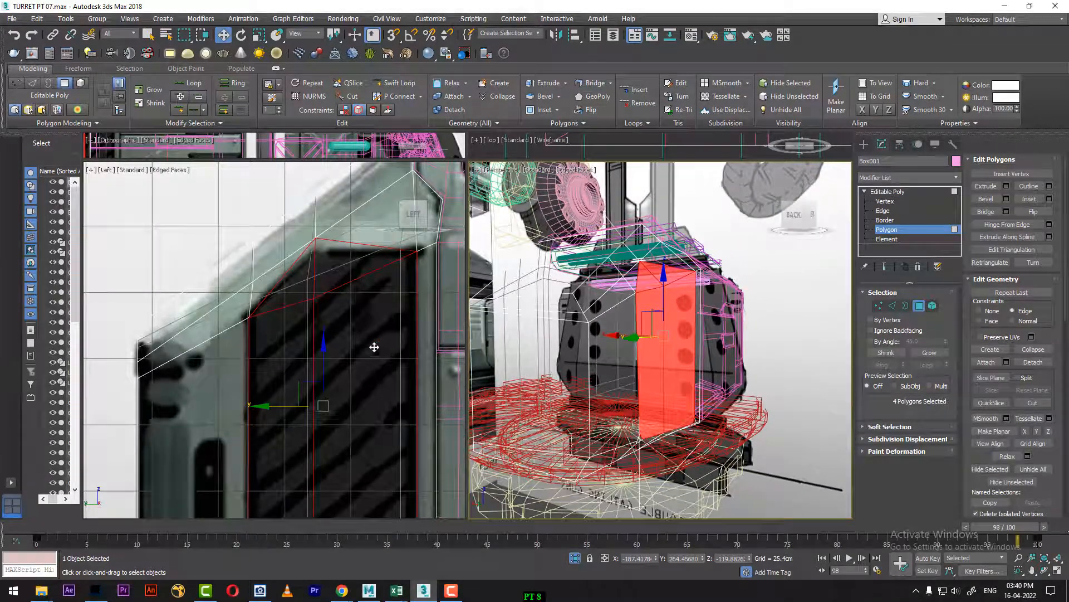
middle_click_drag(375, 347, 273, 384)
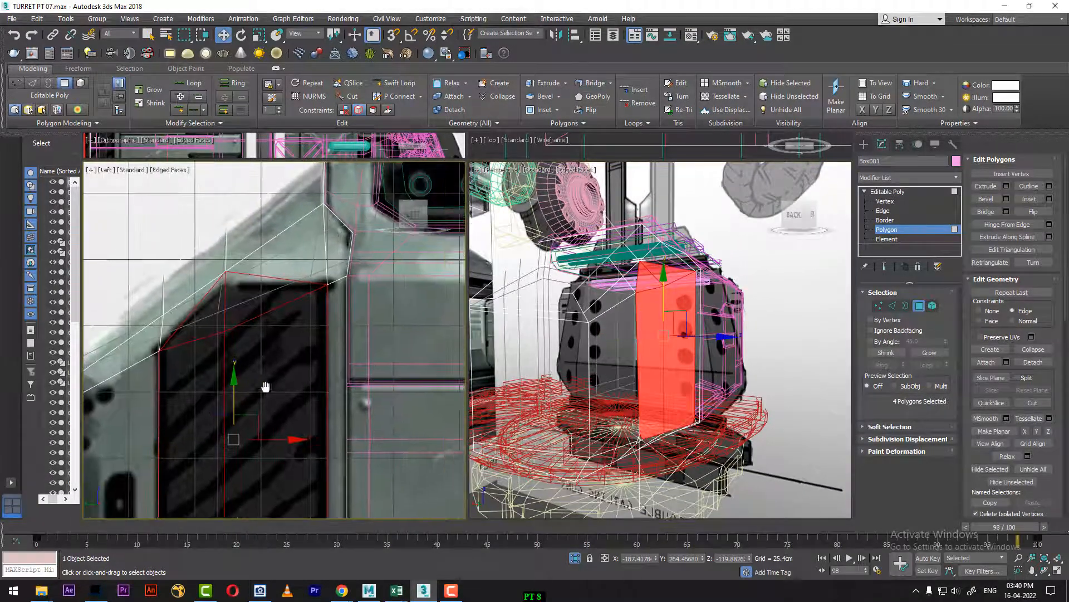
Step: Bevel the vent polygons inward with a height of about -4.15 cm and an outline of about -2.99 cm
right_click(764, 350)
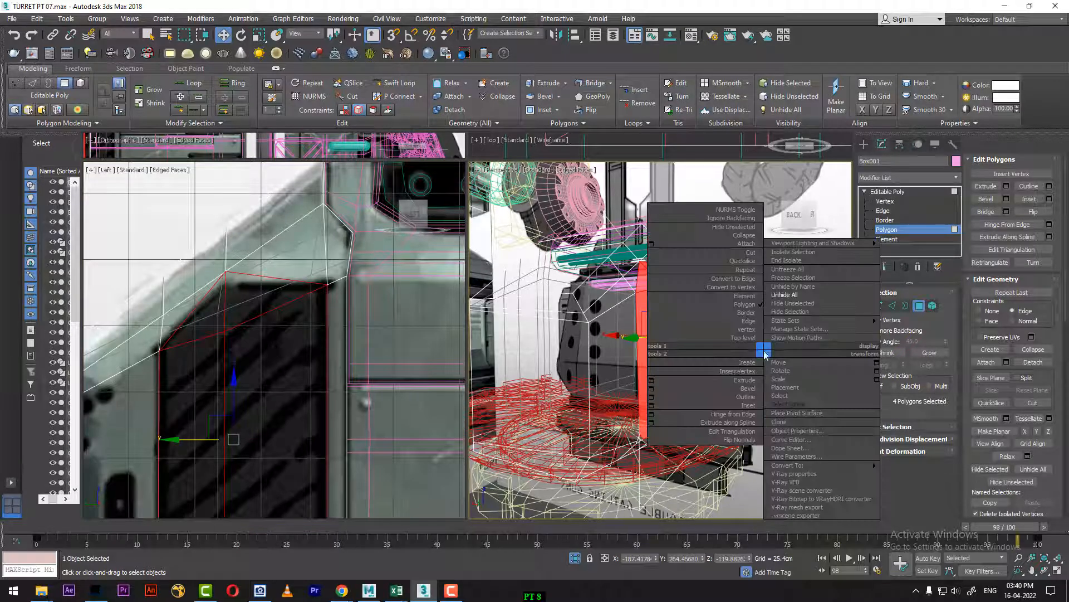
left_click(656, 389)
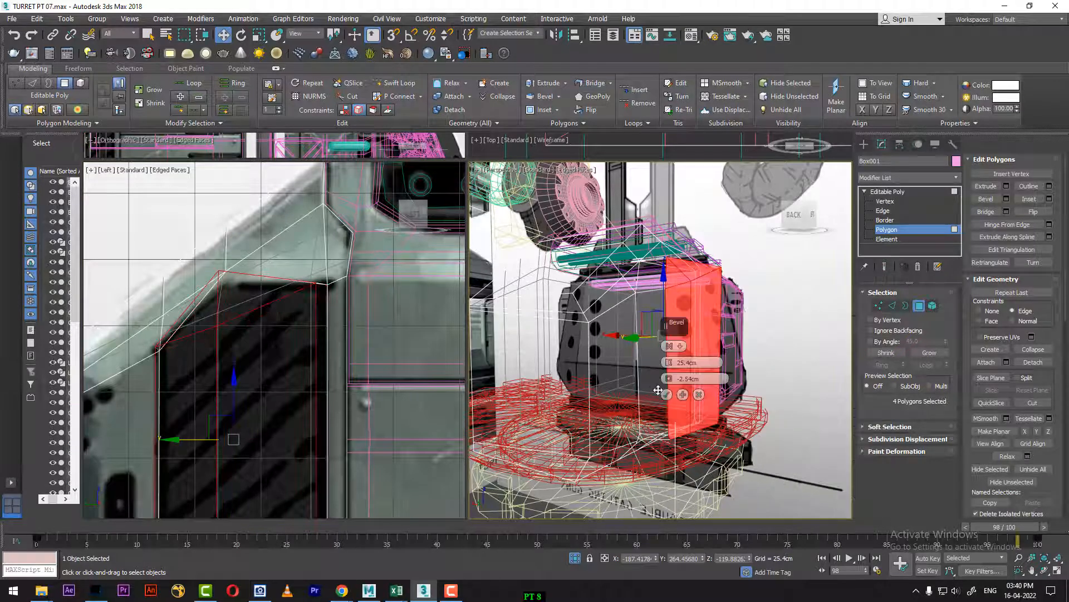
right_click(669, 379)
right_click(669, 363)
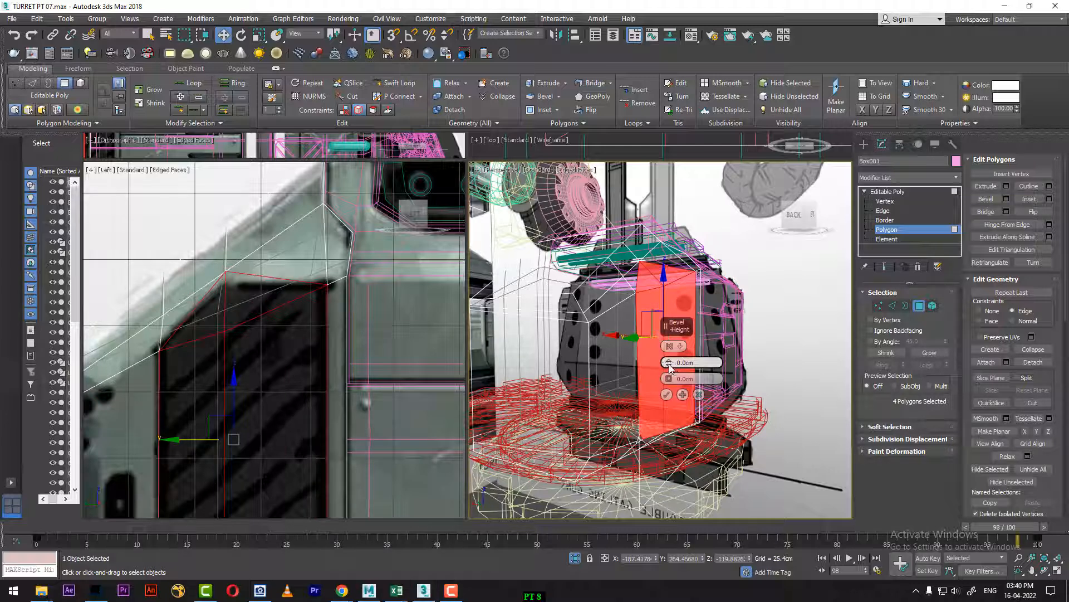
left_click_drag(671, 367, 666, 394)
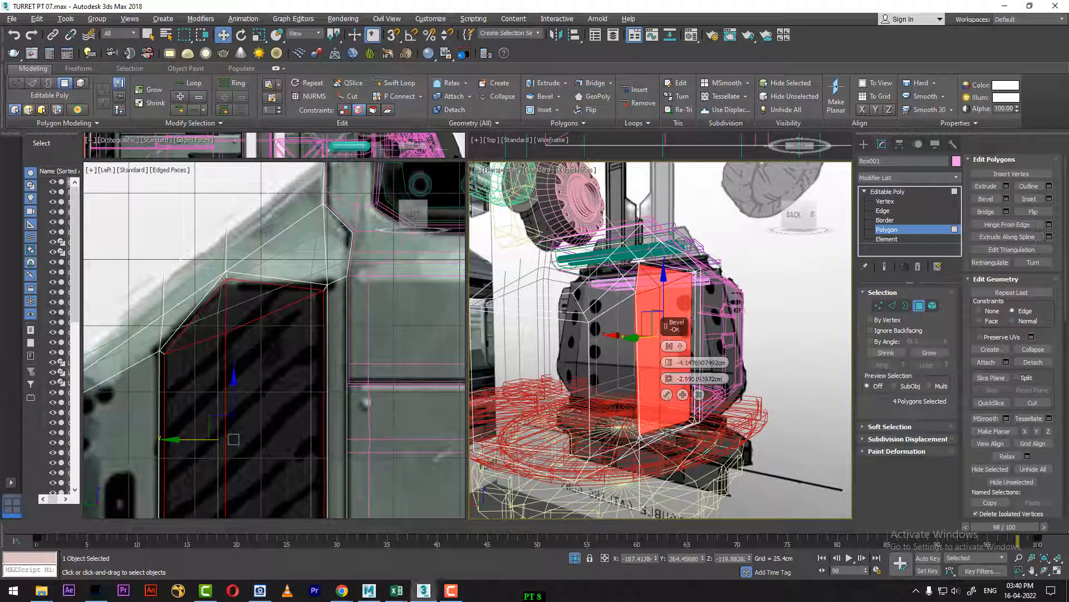
left_click(667, 395)
Step: Turn off edged faces in the Perspective view and inspect the recessed vent at frame 0
key("F3")
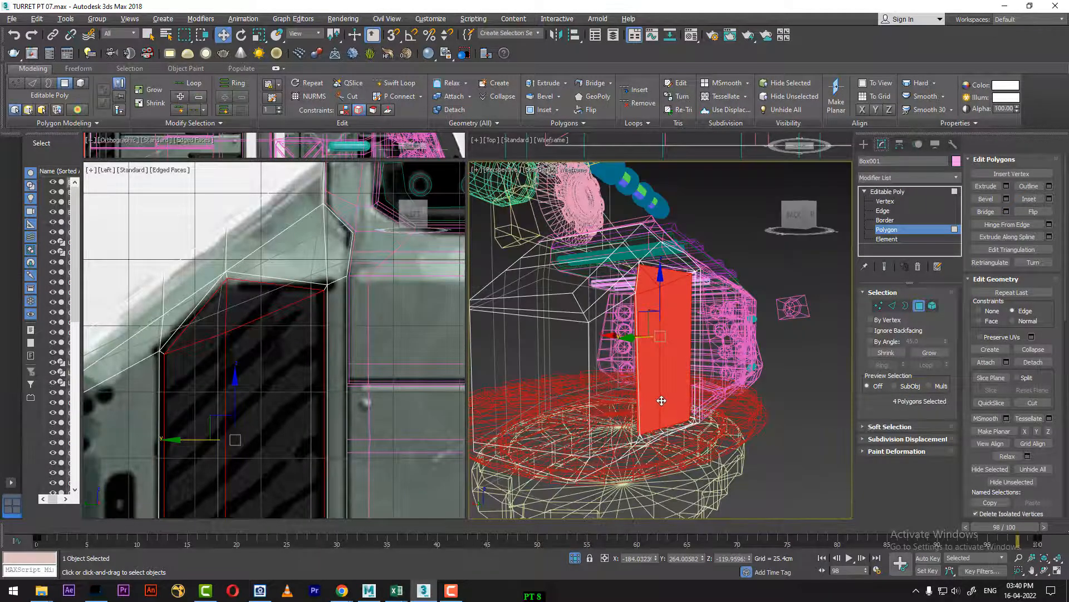
key("F3")
key("F4")
middle_click_drag(686, 400, 367, 562, "alt")
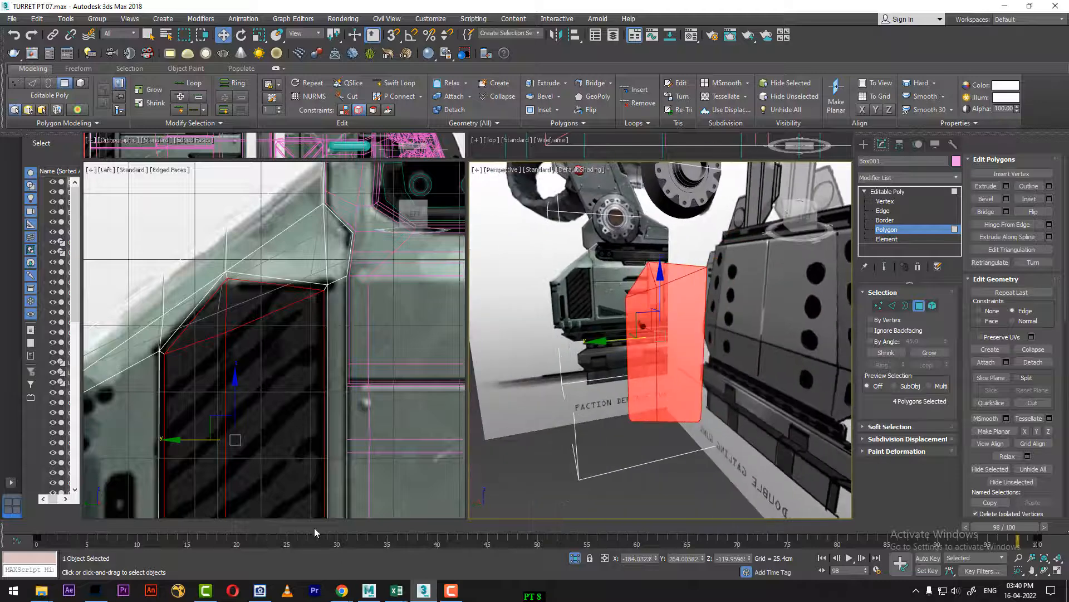
left_click_drag(314, 527, 16, 528)
middle_click_drag(651, 335, 592, 329, "alt")
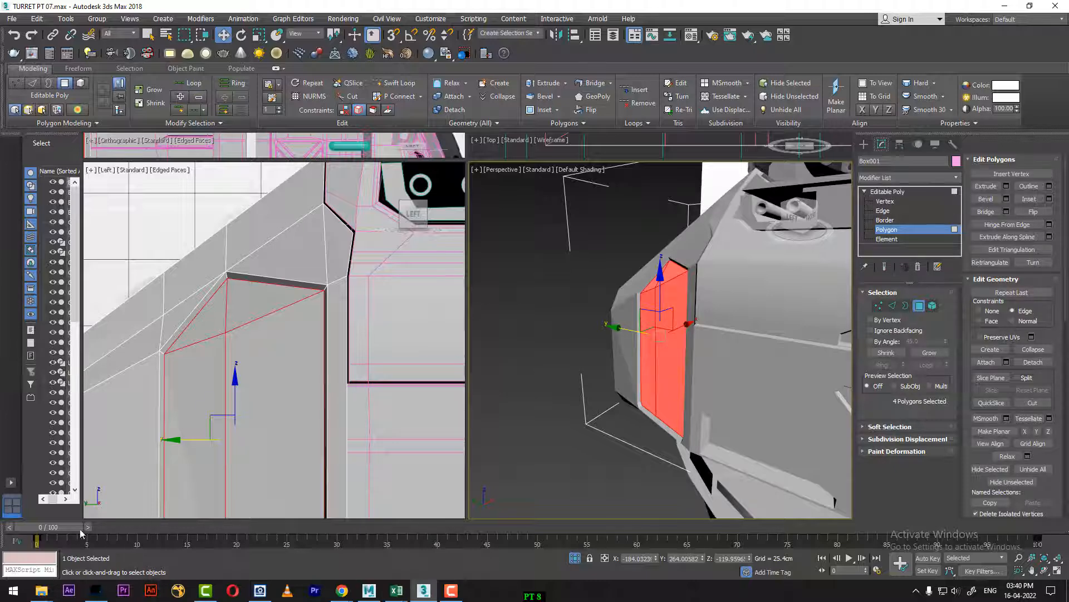
Step: Set the timeline to frame 85 and detach the four recessed vent polygons as a clone
left_click_drag(81, 529, 883, 527)
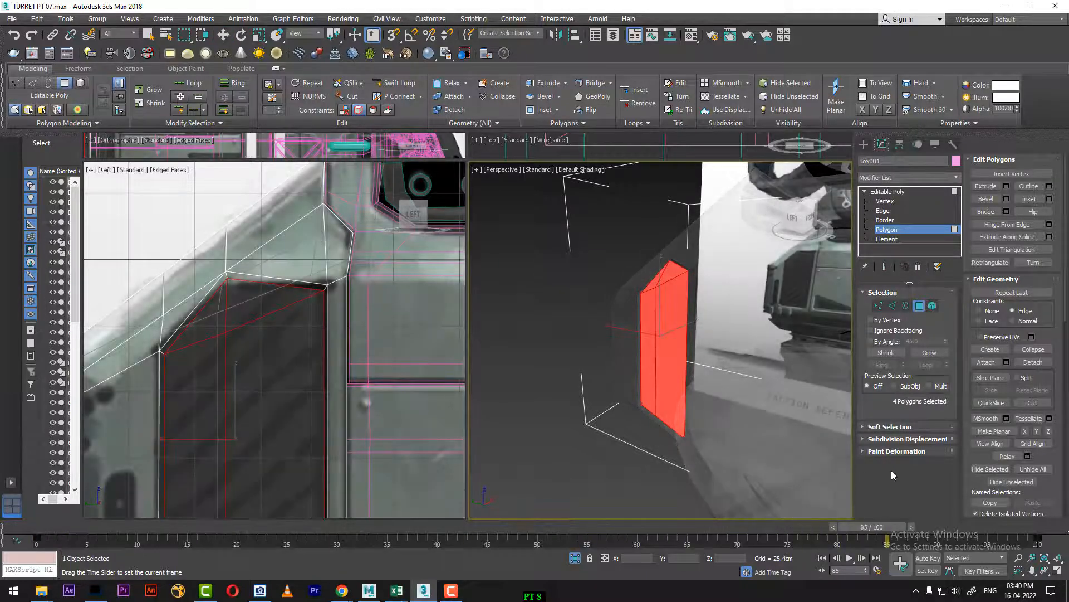
key("w")
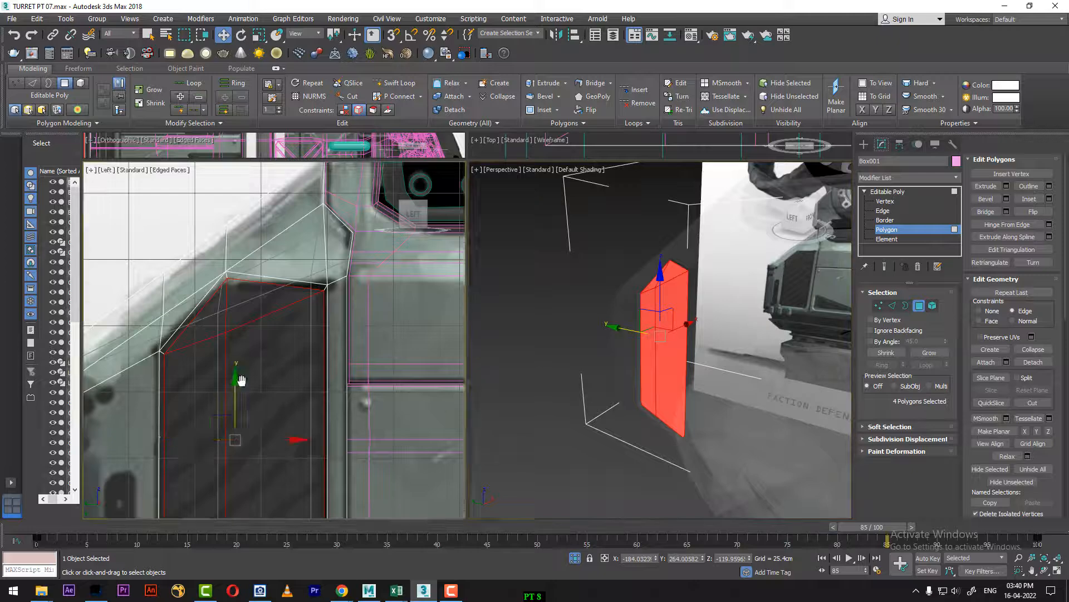
middle_click_drag(280, 502, 293, 362)
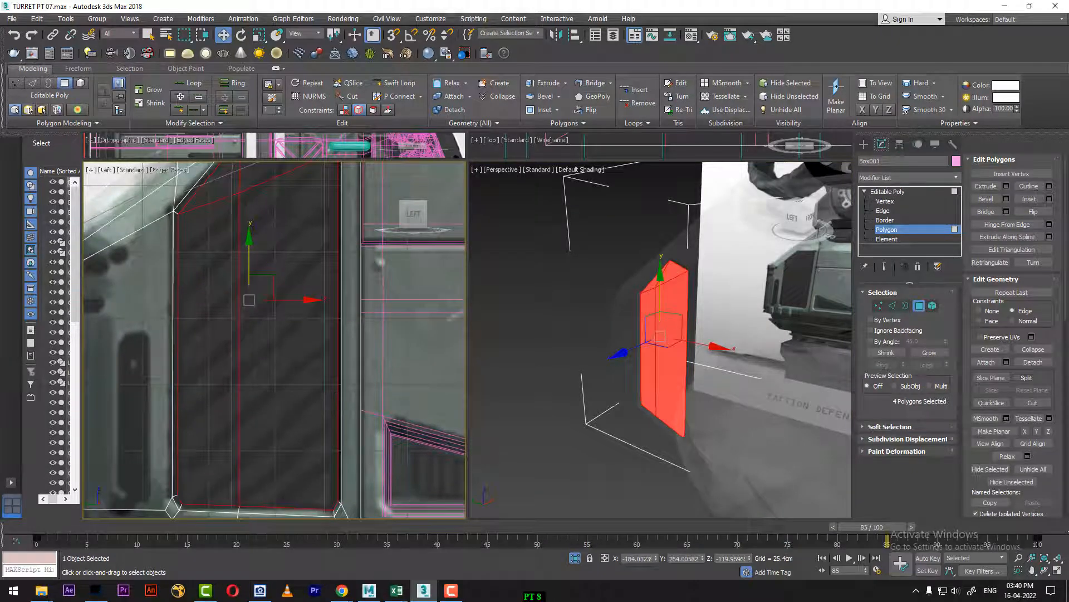
left_click(1033, 362)
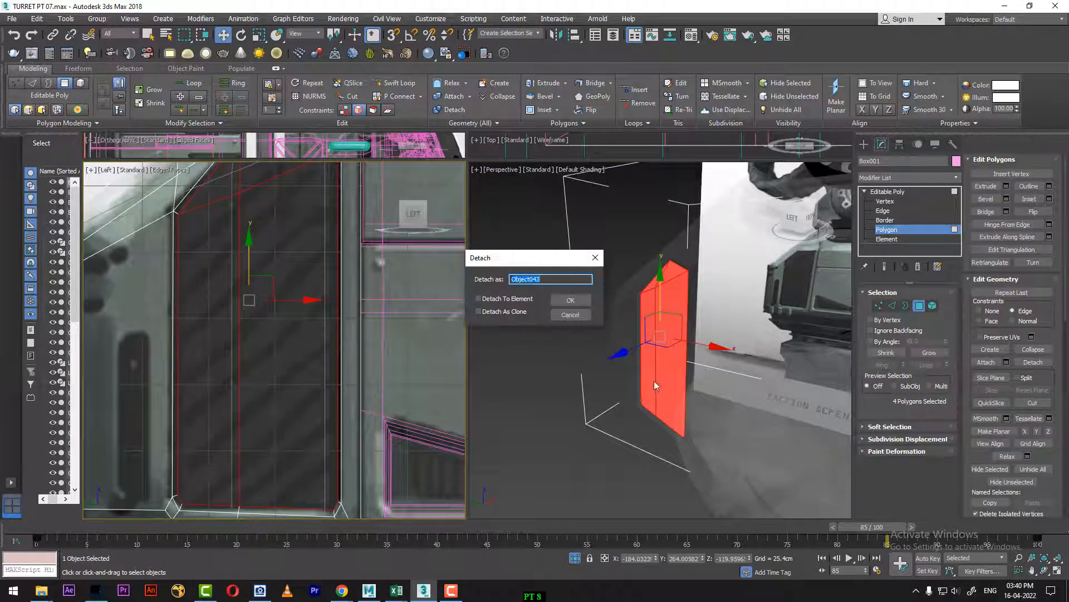
left_click(507, 314)
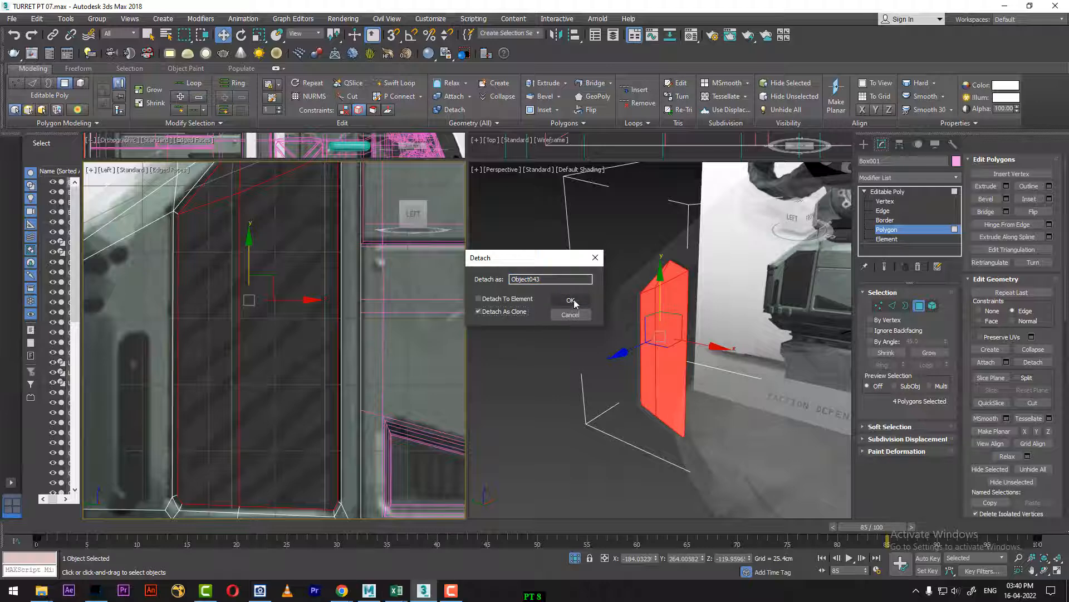
left_click(571, 300)
Step: Return the body to object level and deselect it
right_click(621, 299)
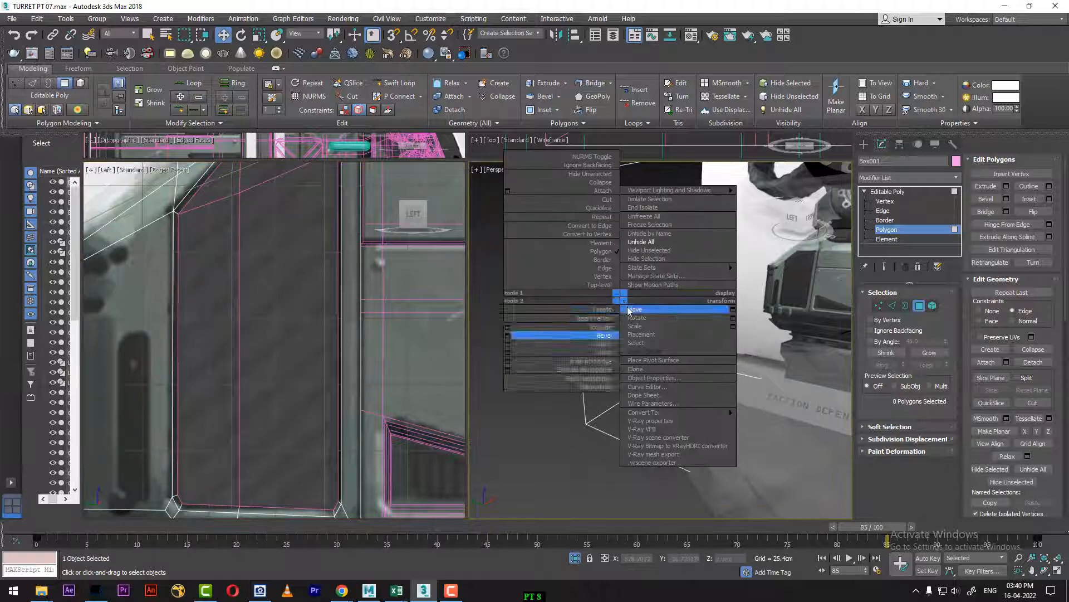
left_click(629, 308)
left_click(620, 317)
right_click(613, 307)
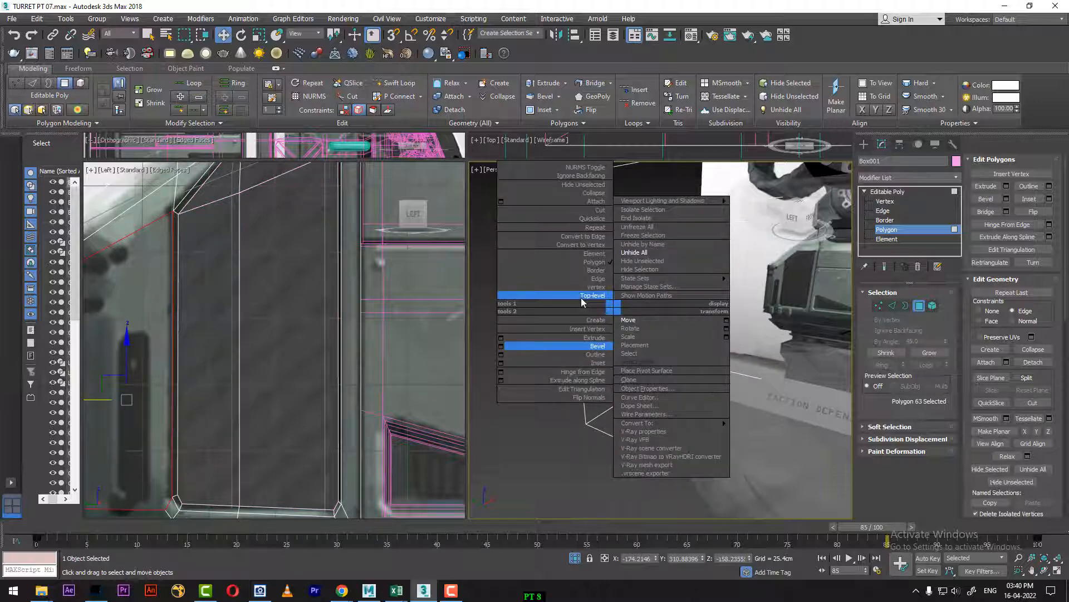
left_click(580, 296)
left_click(493, 402)
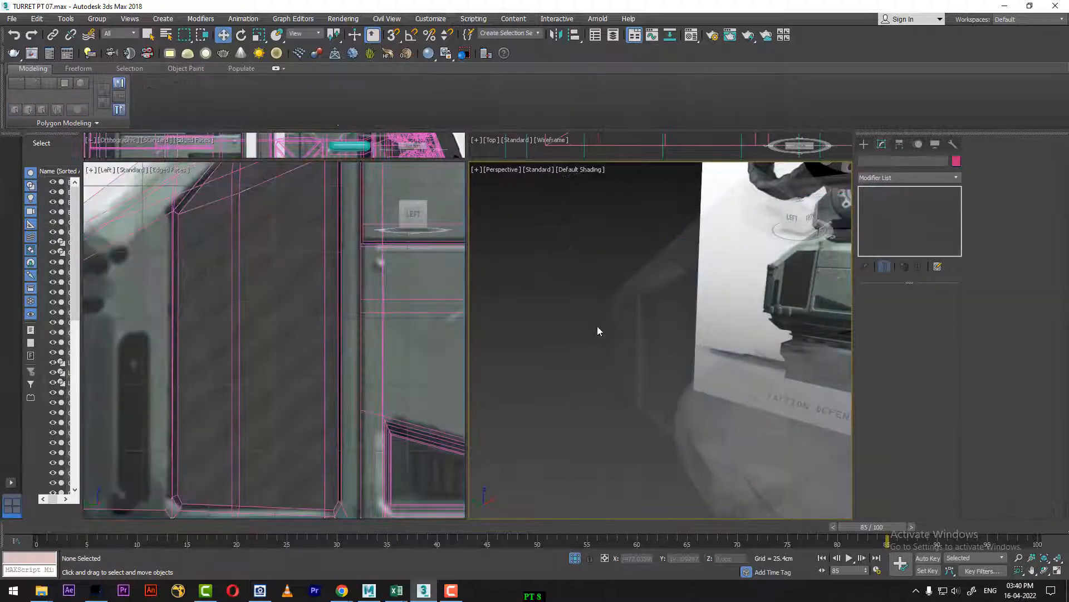
left_click(616, 309)
right_click(614, 305)
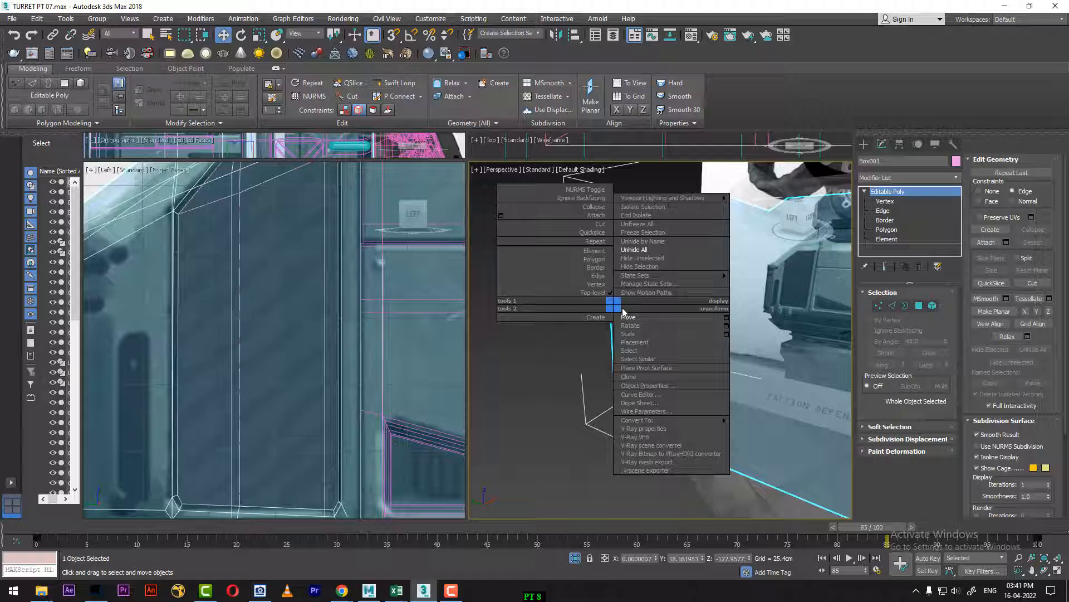
left_click(642, 258)
middle_click_drag(638, 348, 652, 393, "alt")
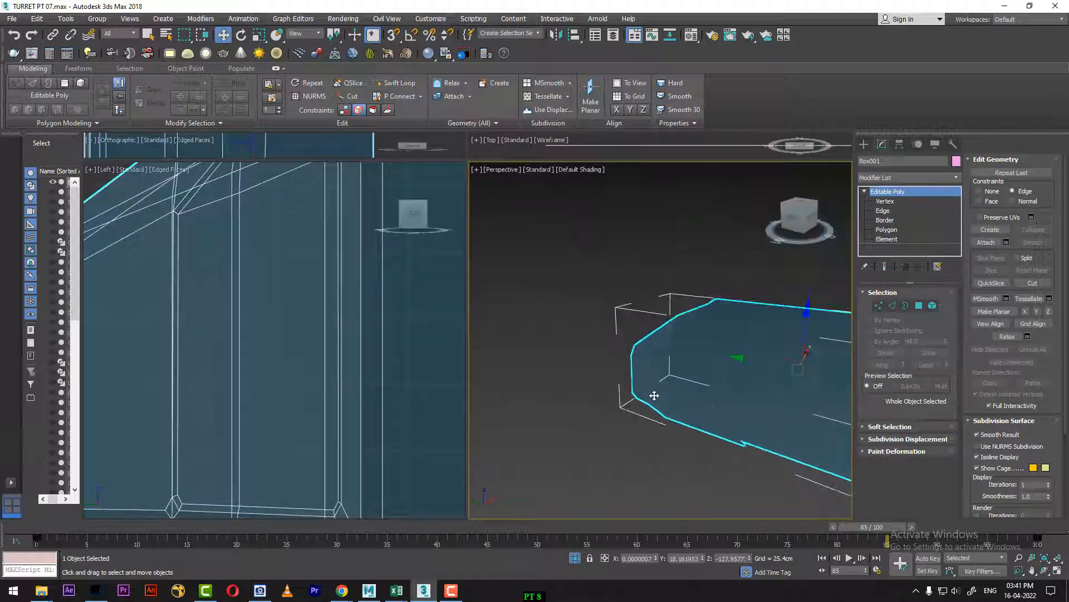
left_click(792, 306)
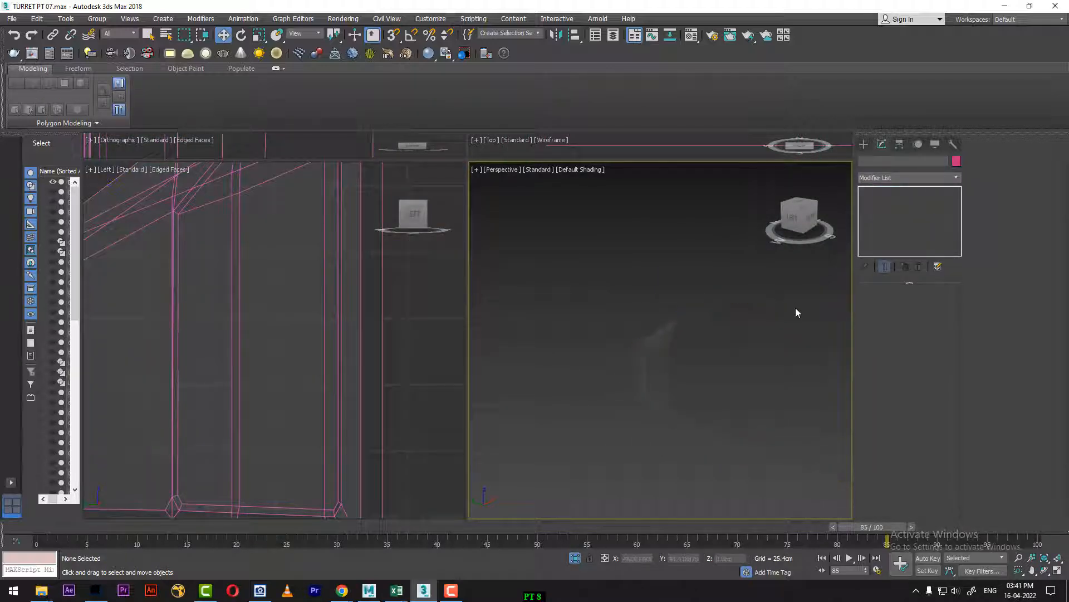
left_click(786, 314)
right_click(785, 315)
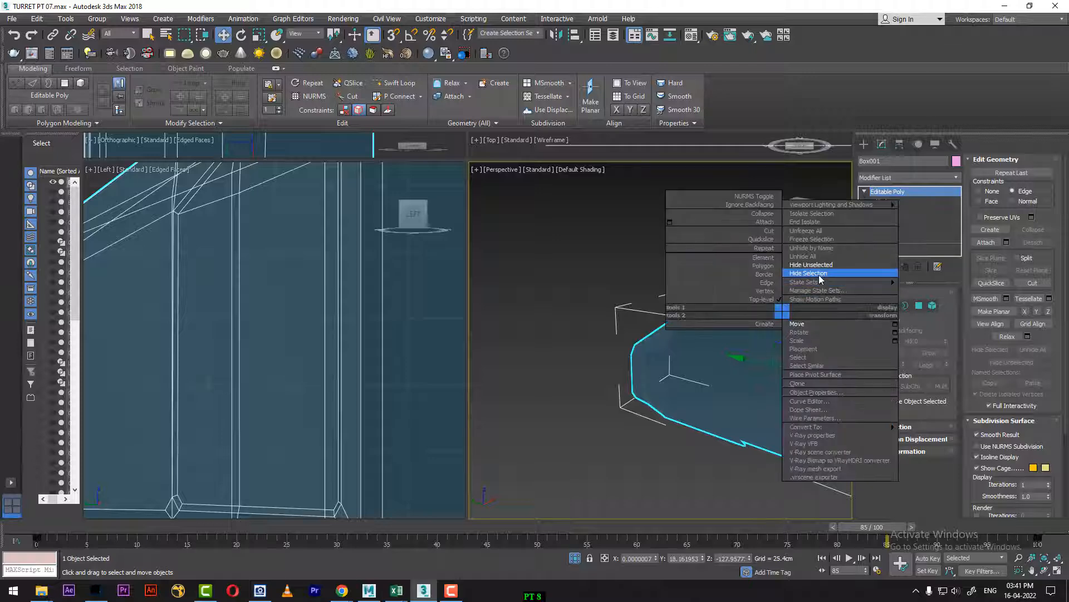
left_click(811, 288)
right_click(571, 411)
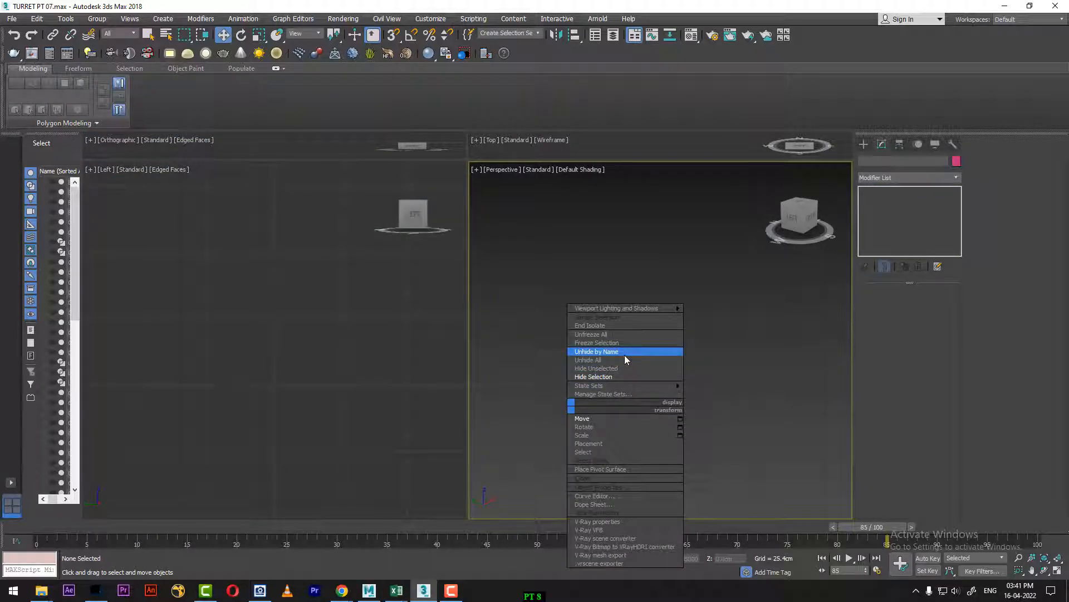
left_click(624, 358)
Step: Select the main body object around the vent and hide it, leaving the detached vent panel in view
left_click(285, 373)
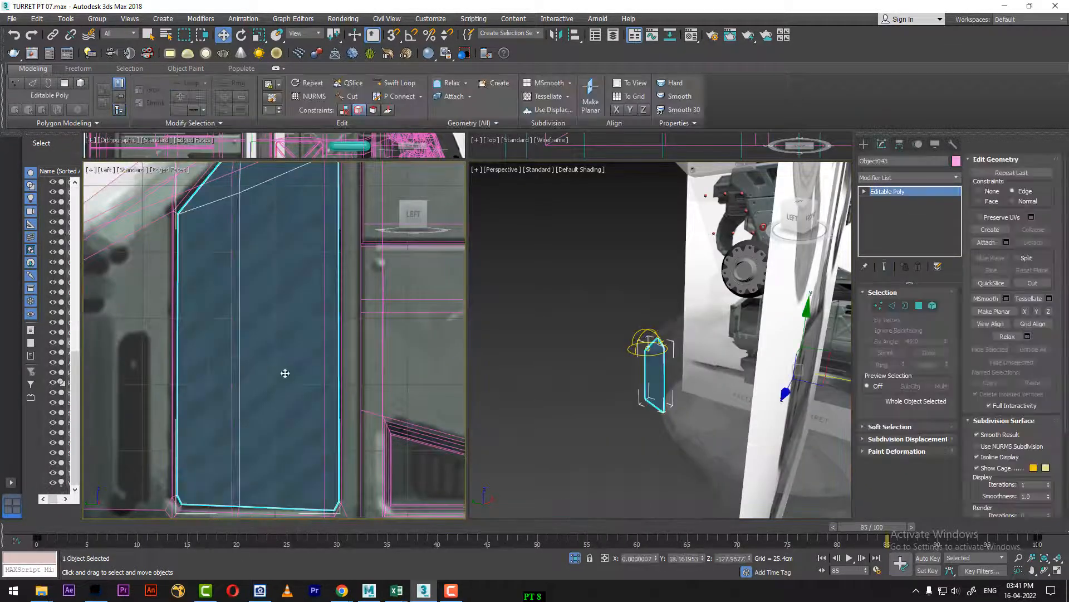
left_click(440, 384)
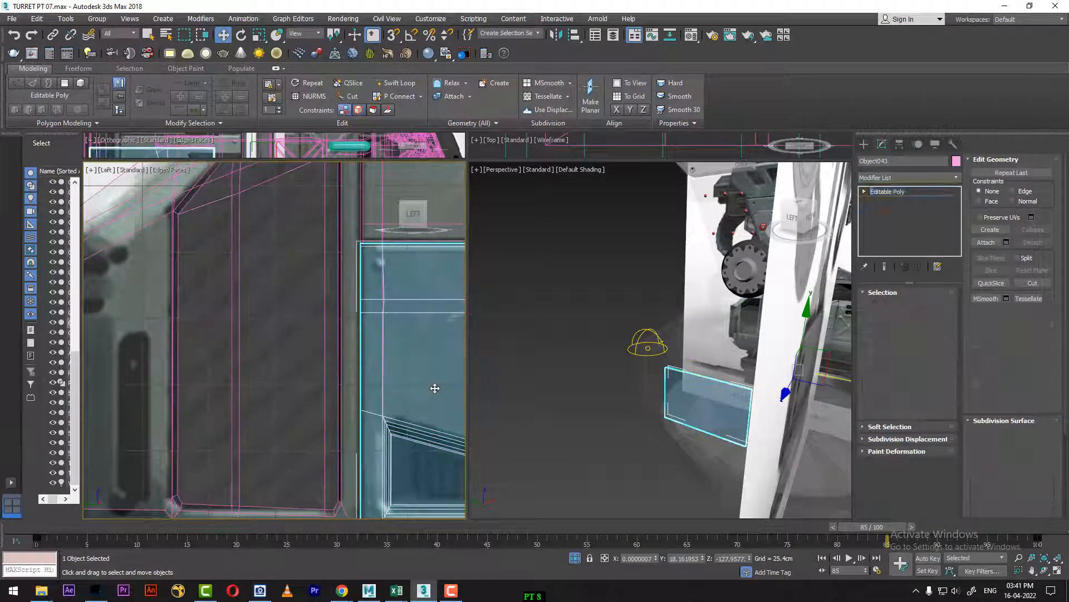
left_click(356, 337)
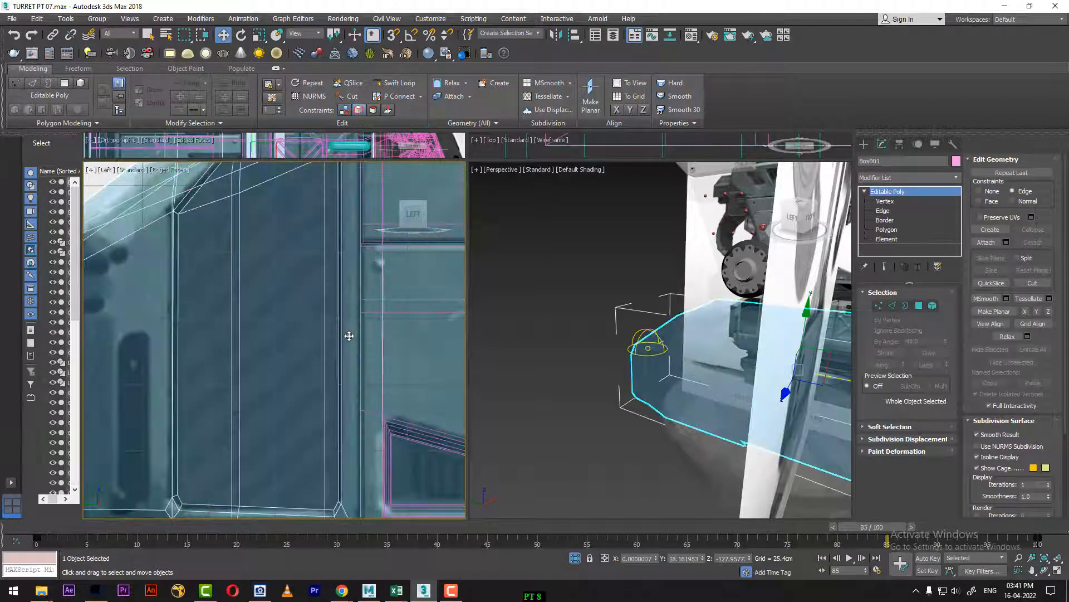
right_click(350, 333)
left_click(396, 292)
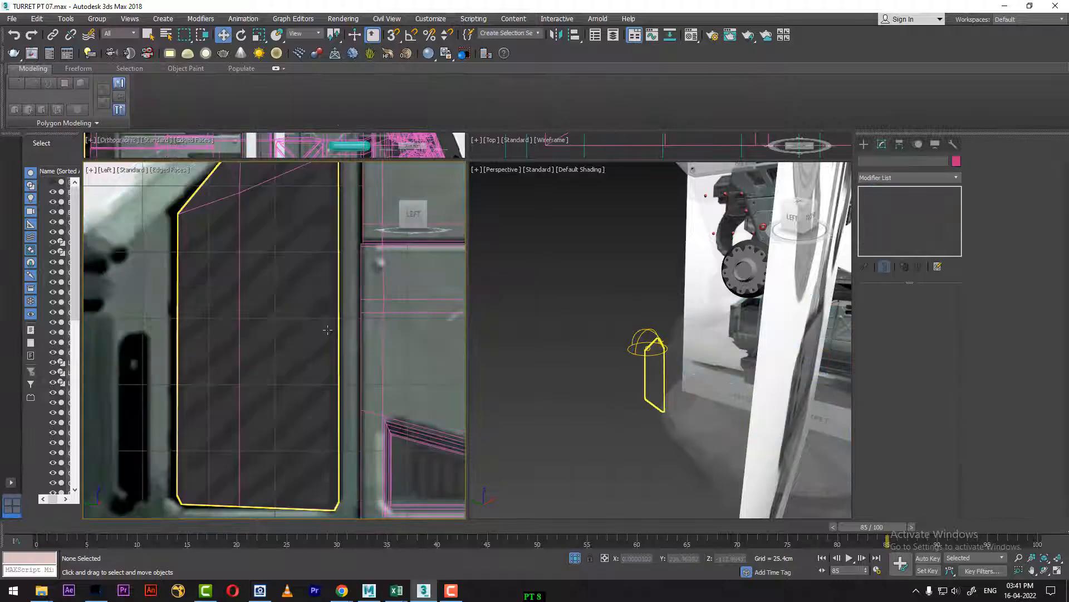
Step: Cut the detached vent panel diagonally from its sloping top edge through the centre line intersection to the far side edge
left_click(325, 333)
mouse_move(323, 345)
middle_mouse_down()
mouse_move(303, 329)
mouse_move(318, 296)
mouse_move(324, 393)
mouse_move(315, 323)
mouse_move(332, 350)
middle_mouse_up()
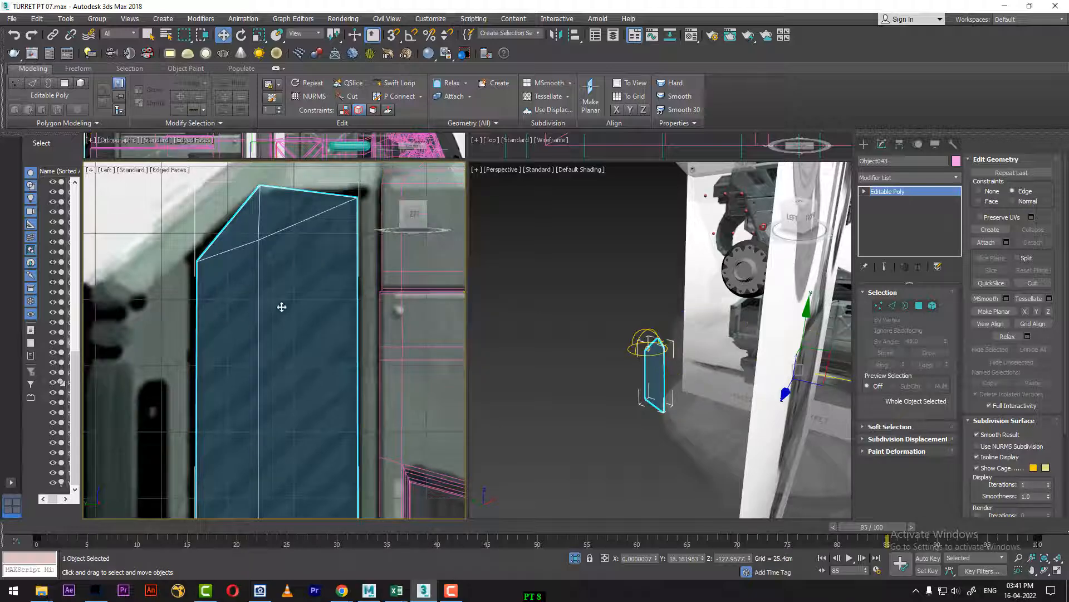
right_click(294, 253)
left_click(280, 174)
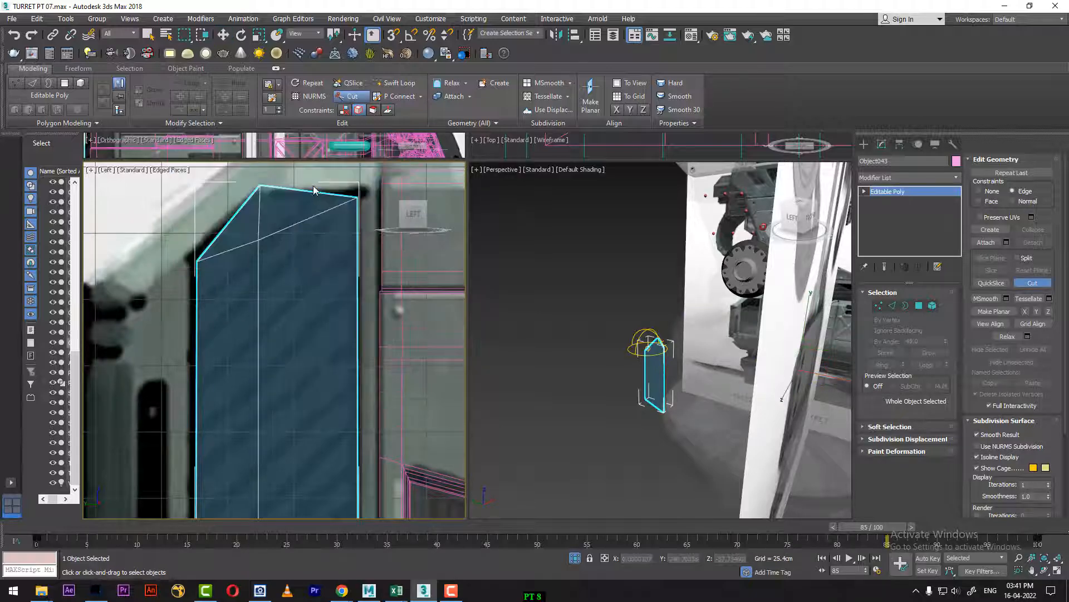
left_click(312, 191)
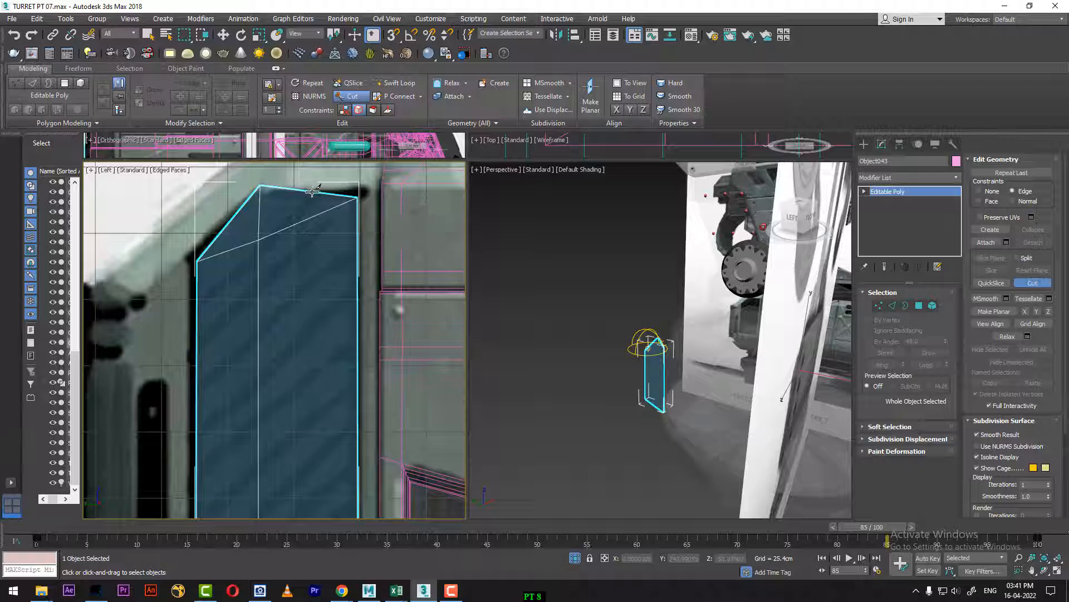
left_click(258, 241)
left_click(197, 299)
right_click(317, 254)
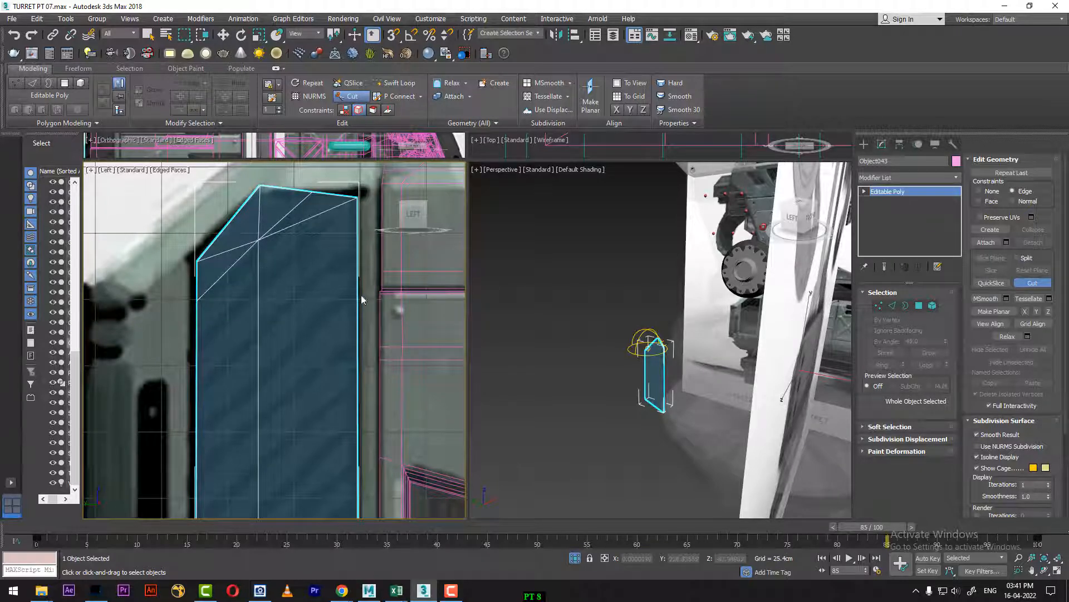
Step: Cut three more parallel diagonals across the panel's upper half, starting at its top corner and following the reference slats
left_click(358, 199)
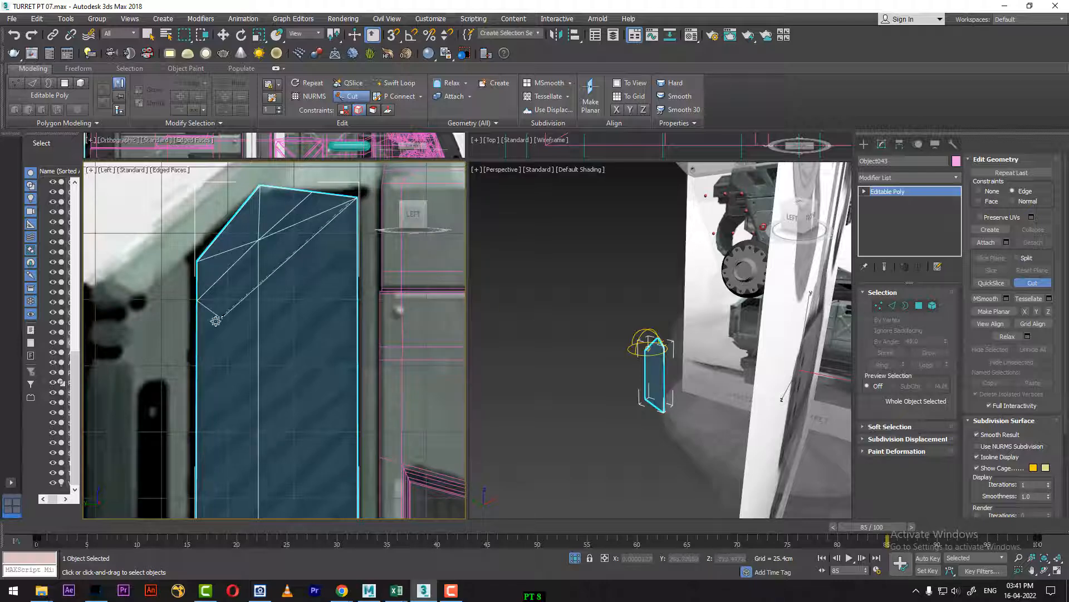
left_click(197, 343)
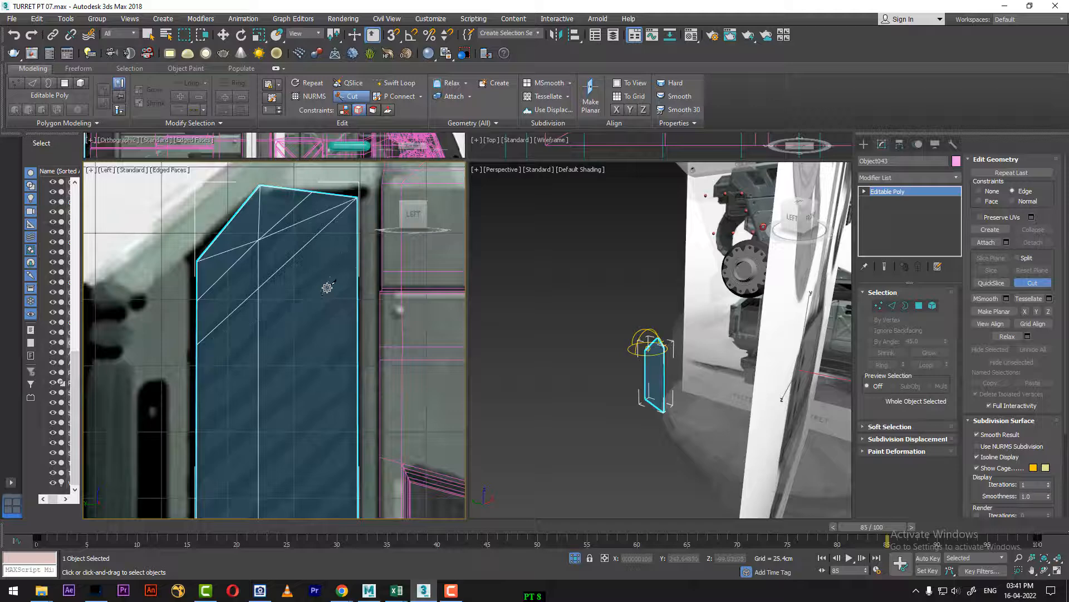
left_click(358, 243)
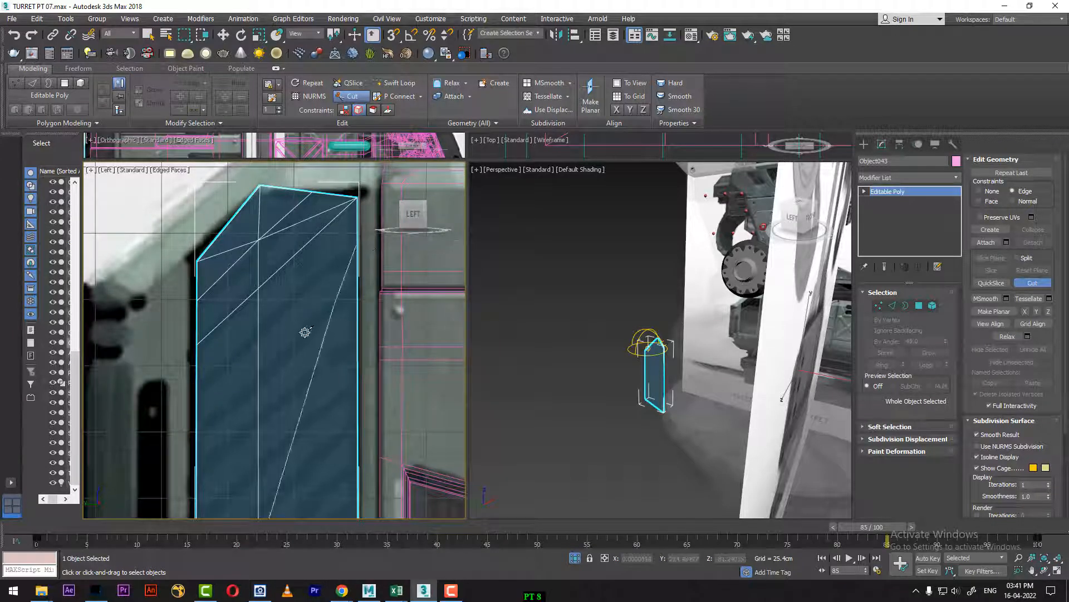
left_click(197, 384)
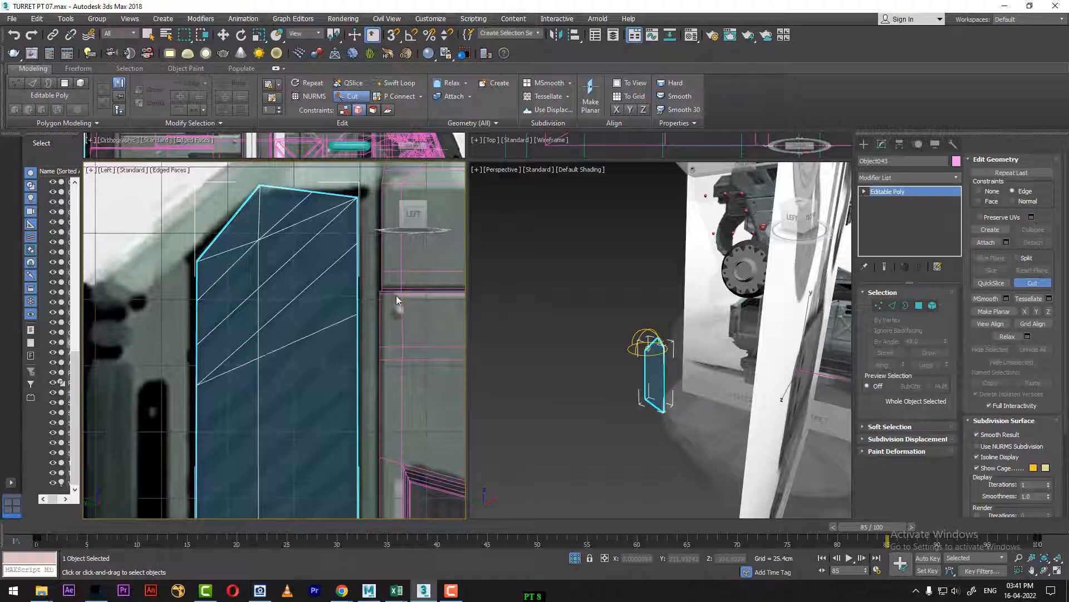
right_click(396, 301)
left_click(358, 288)
middle_click_drag(284, 333, 320, 278)
right_click(319, 332)
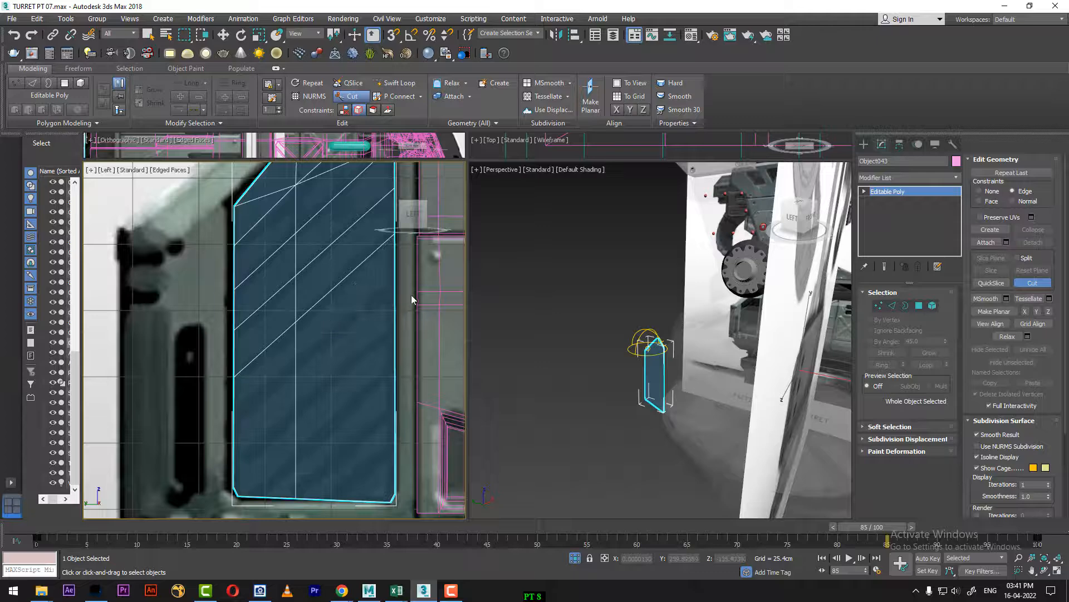
Step: Cut five more parallel diagonals across the panel's lower half down to its bottom edge, matching the reference slat spacing
left_click(395, 289)
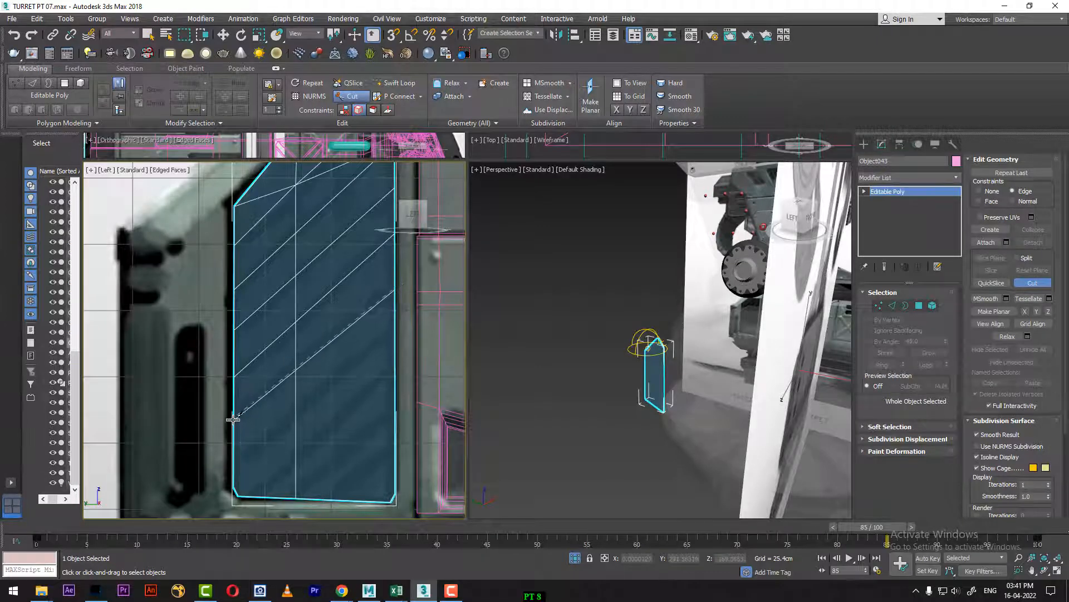
left_click(394, 333)
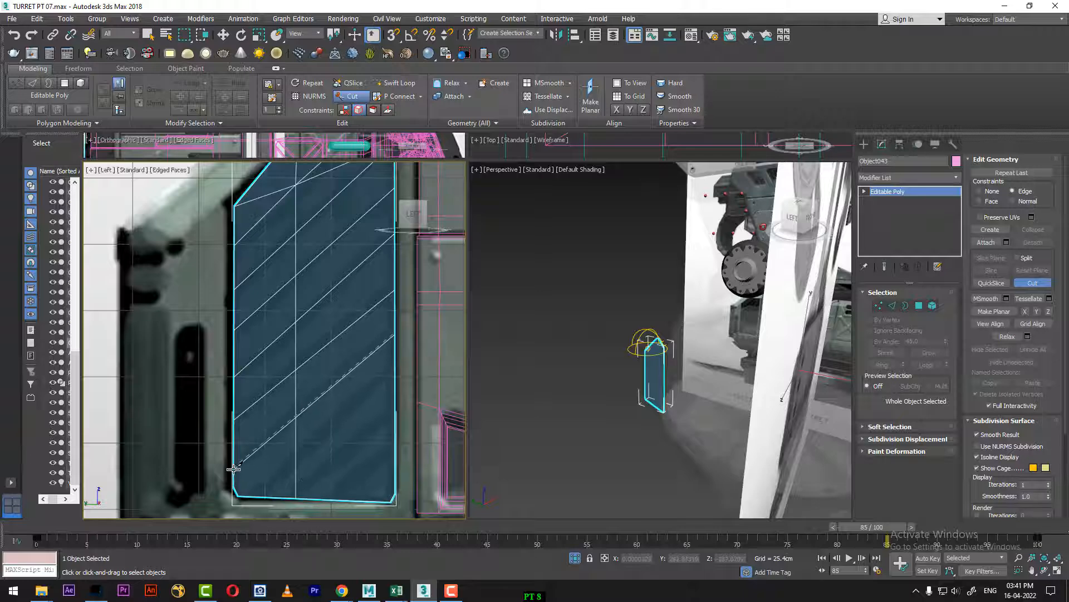
left_click(394, 369)
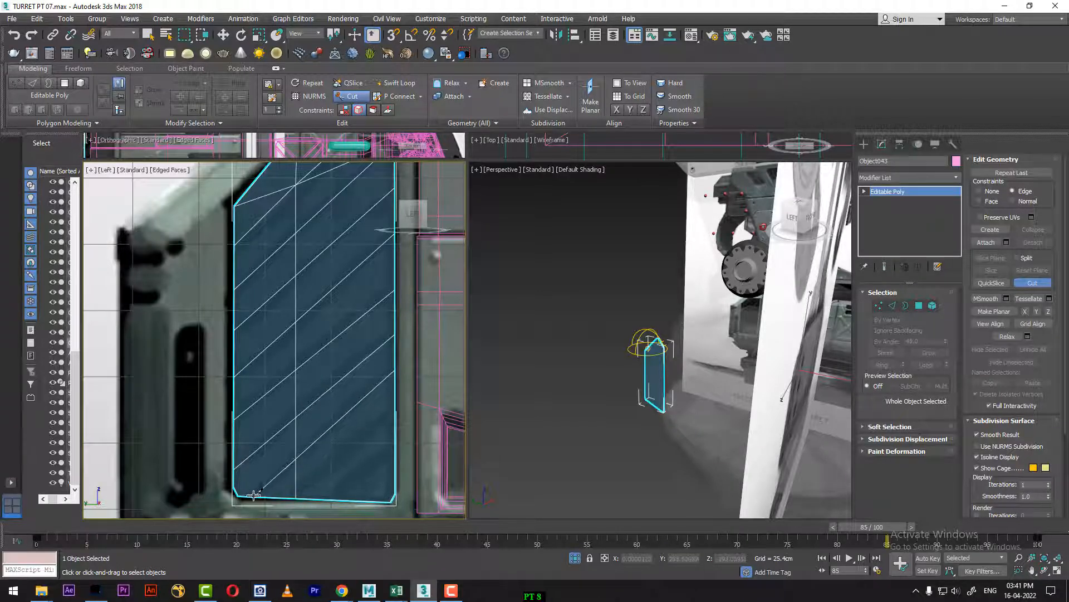
left_click(396, 413)
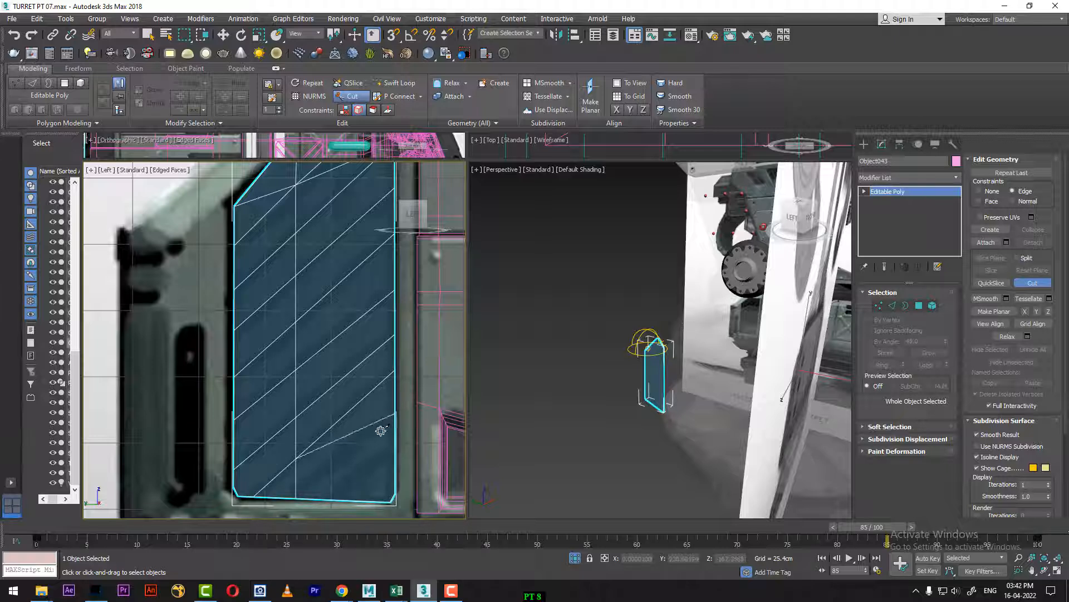
left_click(302, 496)
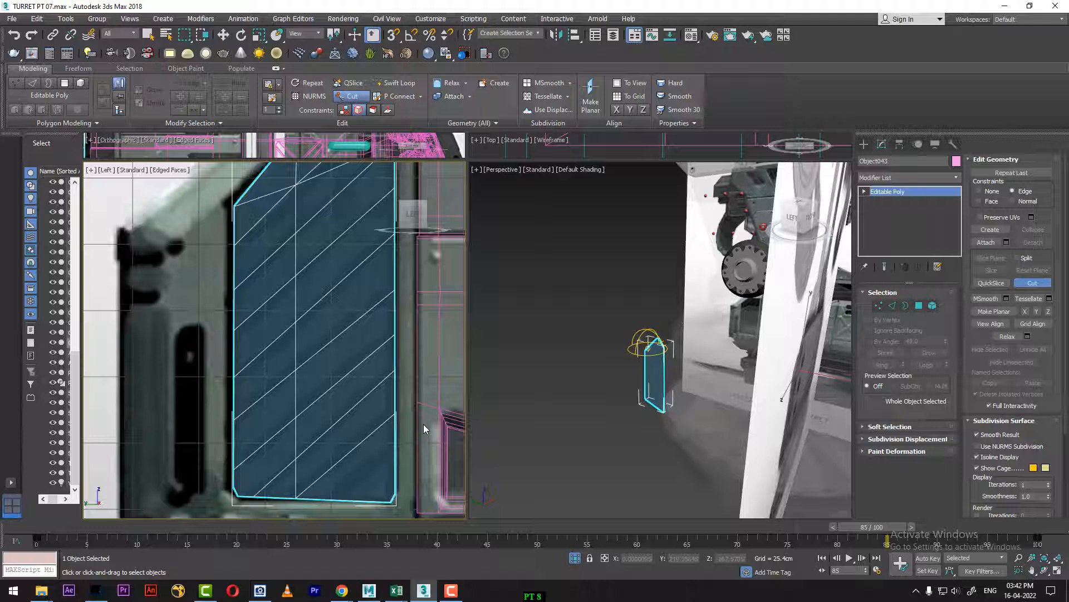
left_click(396, 450)
left_click(330, 499)
right_click(352, 490)
middle_click_drag(303, 350, 330, 395)
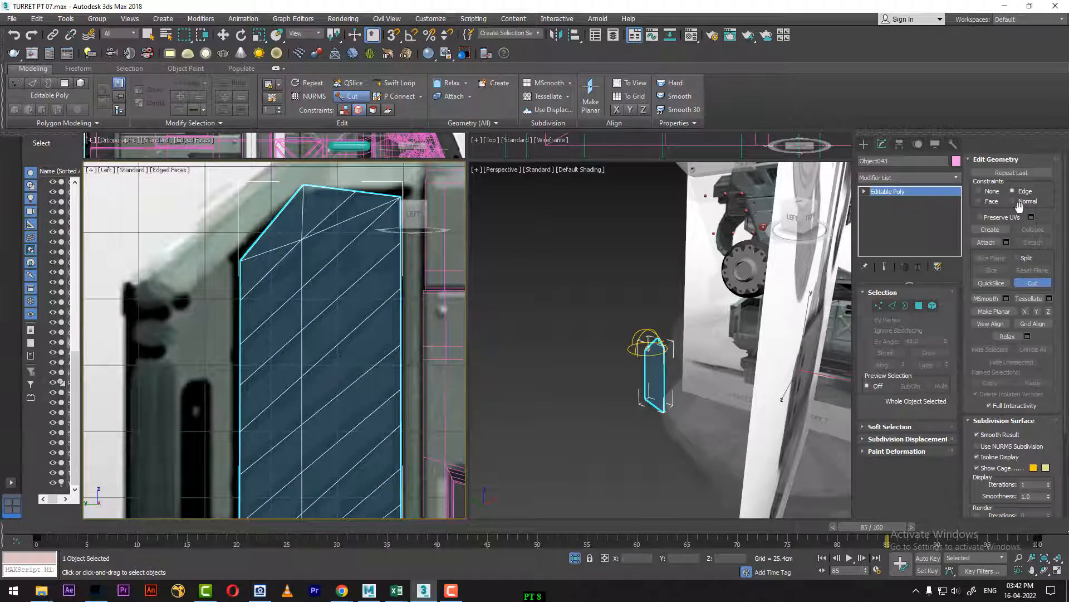
left_click(919, 305)
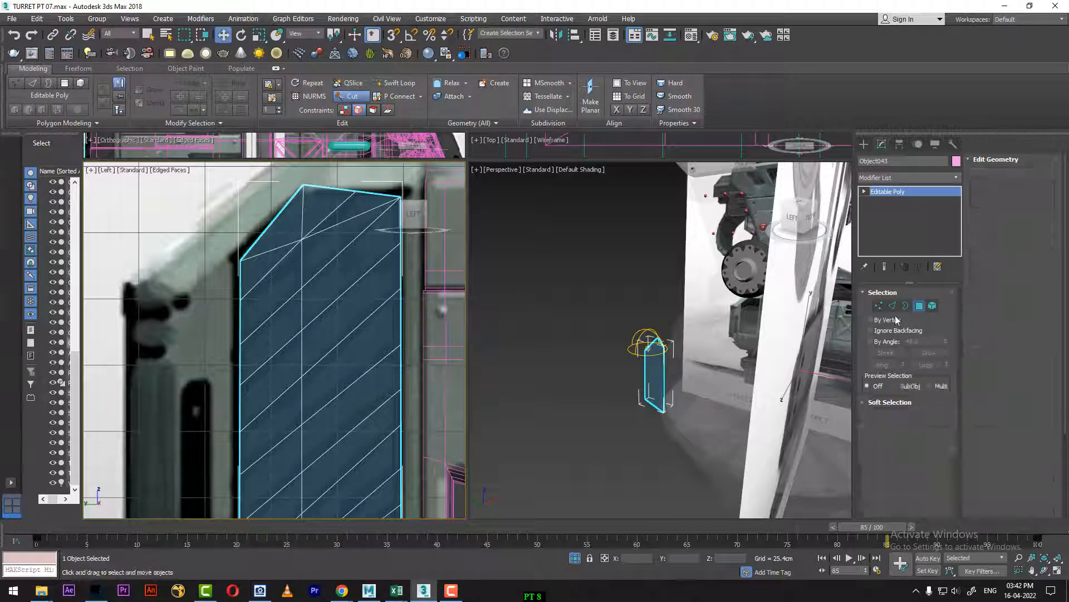
key("w")
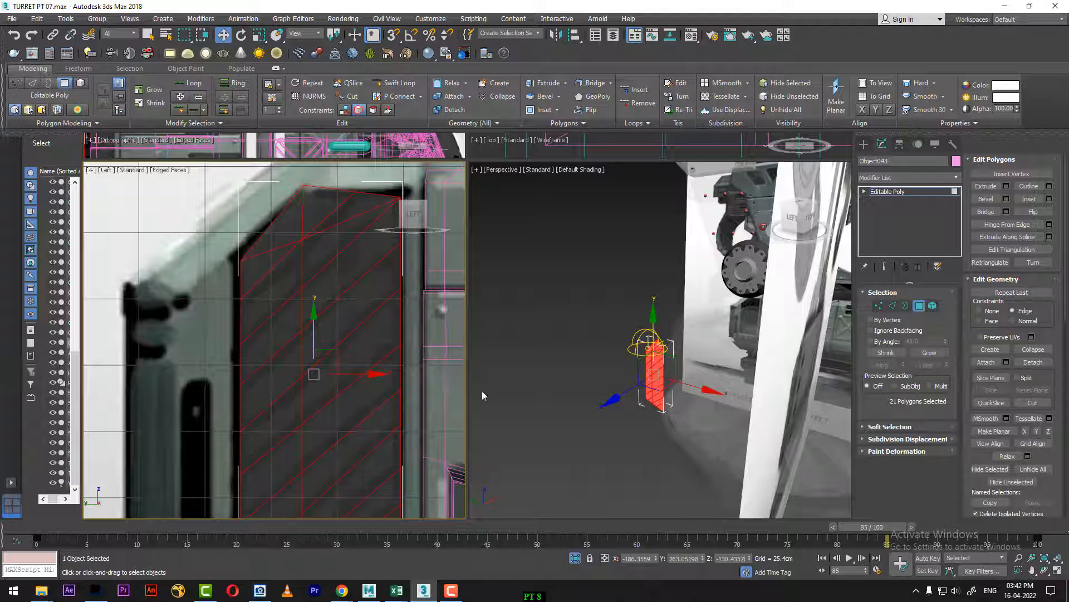
left_click(614, 346)
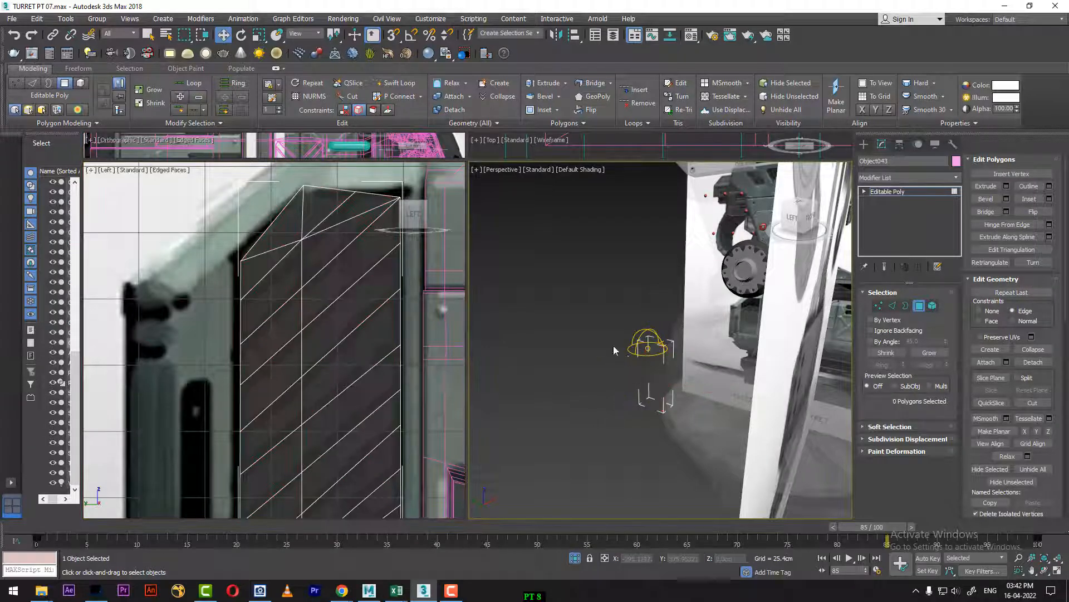
left_click(314, 209)
left_click(286, 228, "ctrl")
left_click(274, 261, "ctrl")
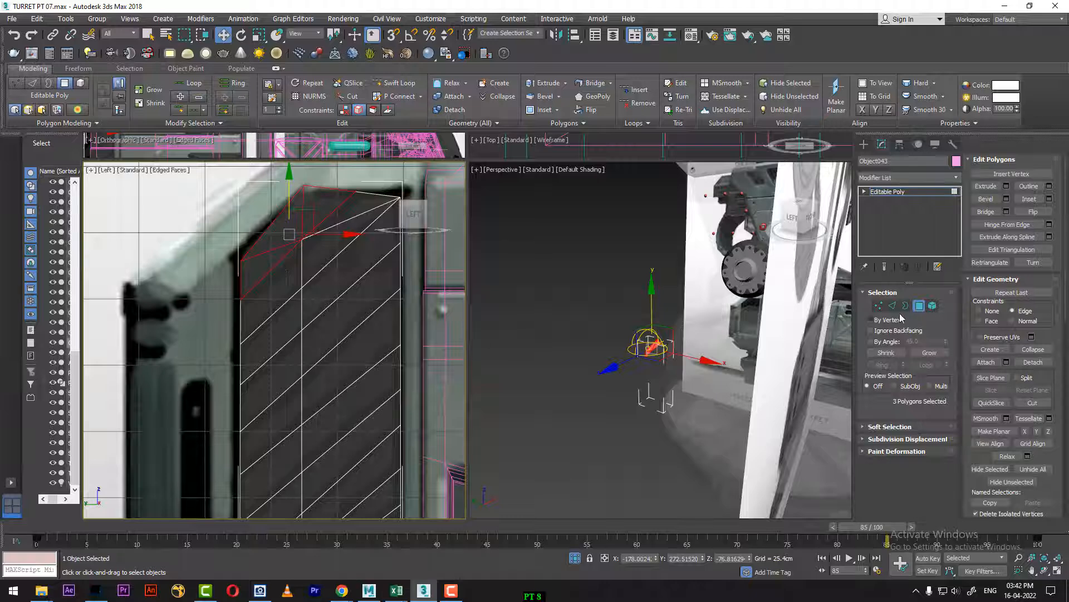
Step: At edge level, deselect the vertical centre-line edges of the panel so that only the 18 diagonal slat edges stay selected
left_click(893, 306, "ctrl")
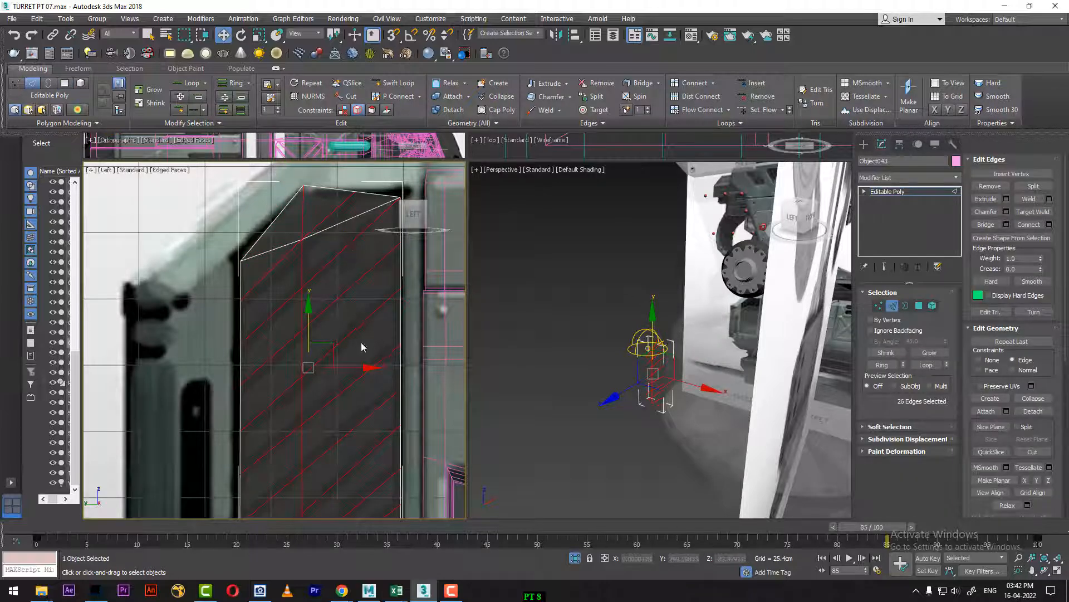
left_click(304, 214, "alt")
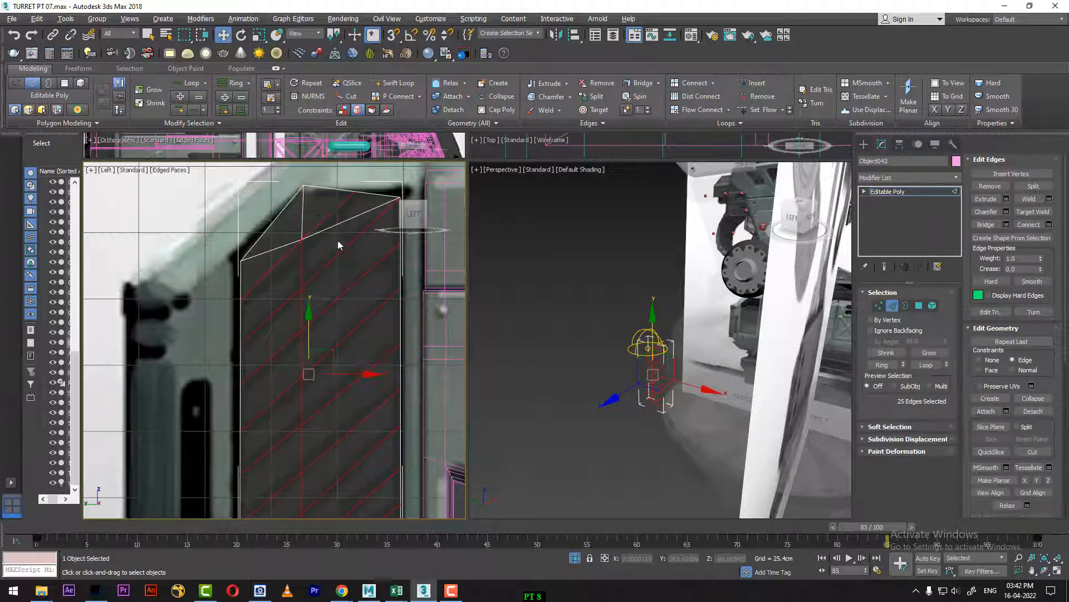
middle_click_drag(338, 397, 333, 242)
left_click(361, 376)
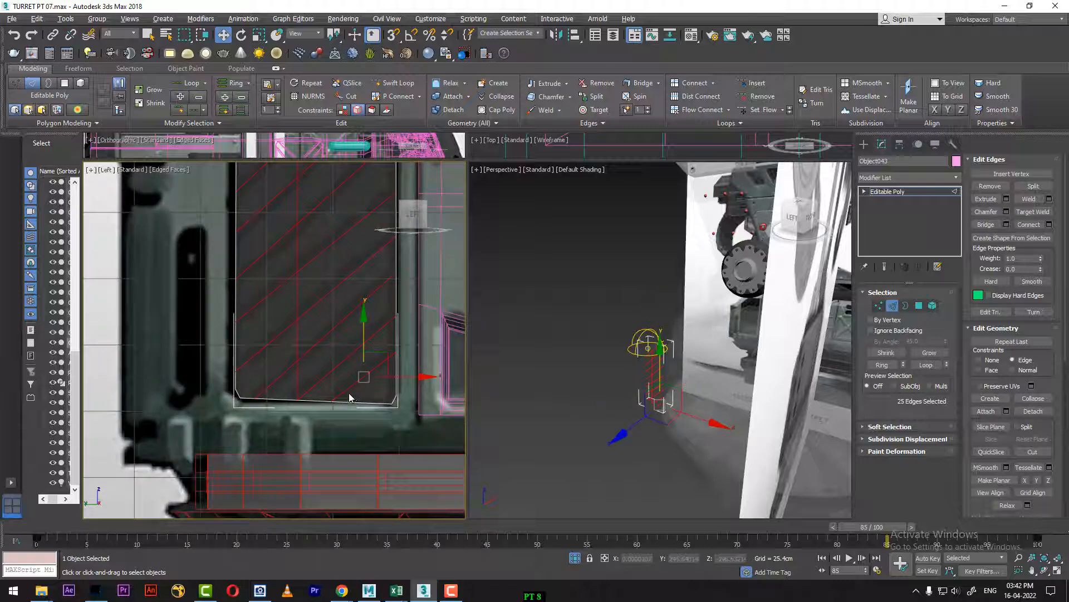
middle_click_drag(336, 399, 348, 511)
middle_click_drag(340, 362, 353, 434)
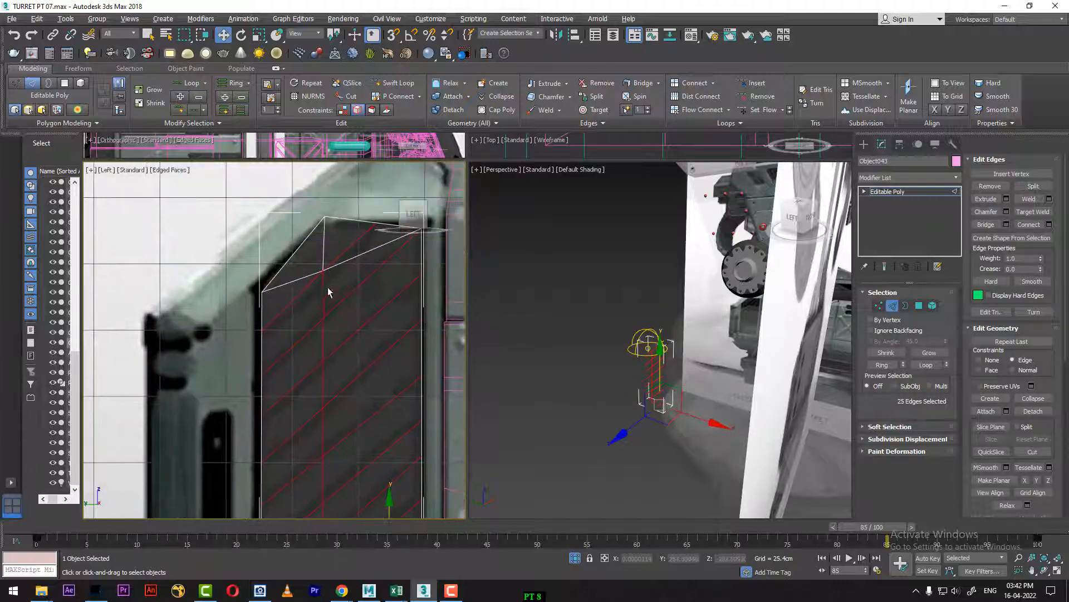
left_click(322, 317, "alt")
left_click(323, 346, "alt")
middle_click_drag(320, 374, 316, 299)
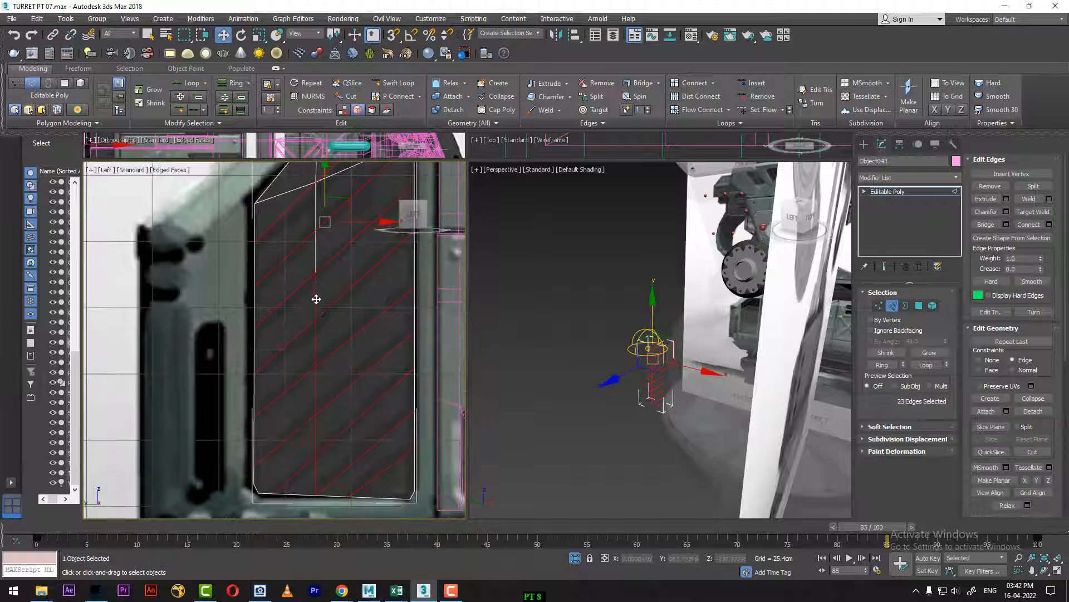
left_click(314, 321, "alt")
left_click(320, 351, "alt")
left_click(308, 441, "alt")
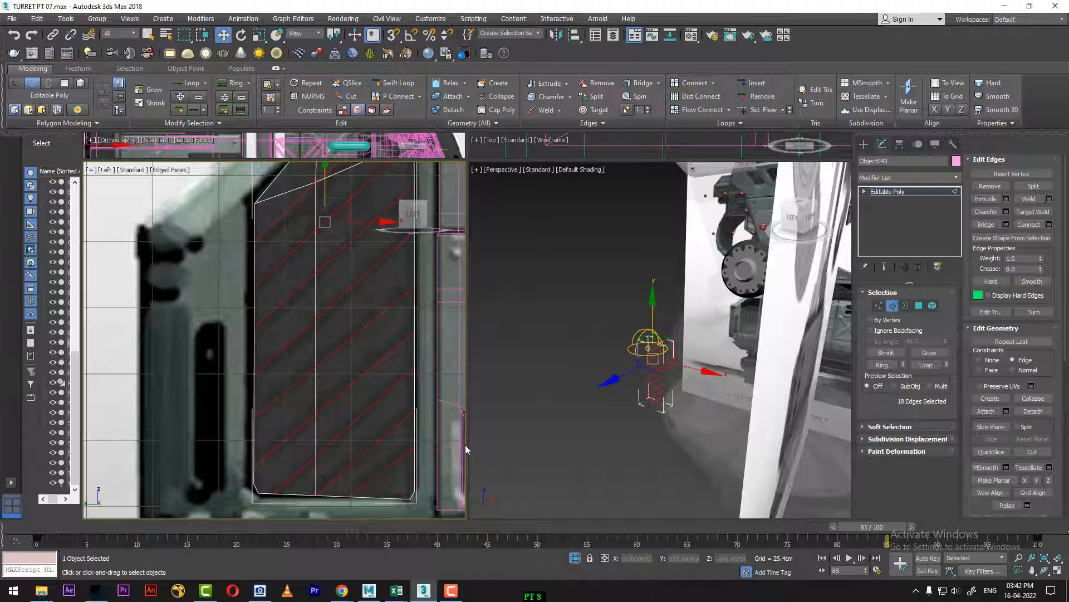
Step: Set the timeline to frame 0 and frame the selected diagonal edges in the Perspective view
middle_click_drag(353, 411, 347, 470)
key("z")
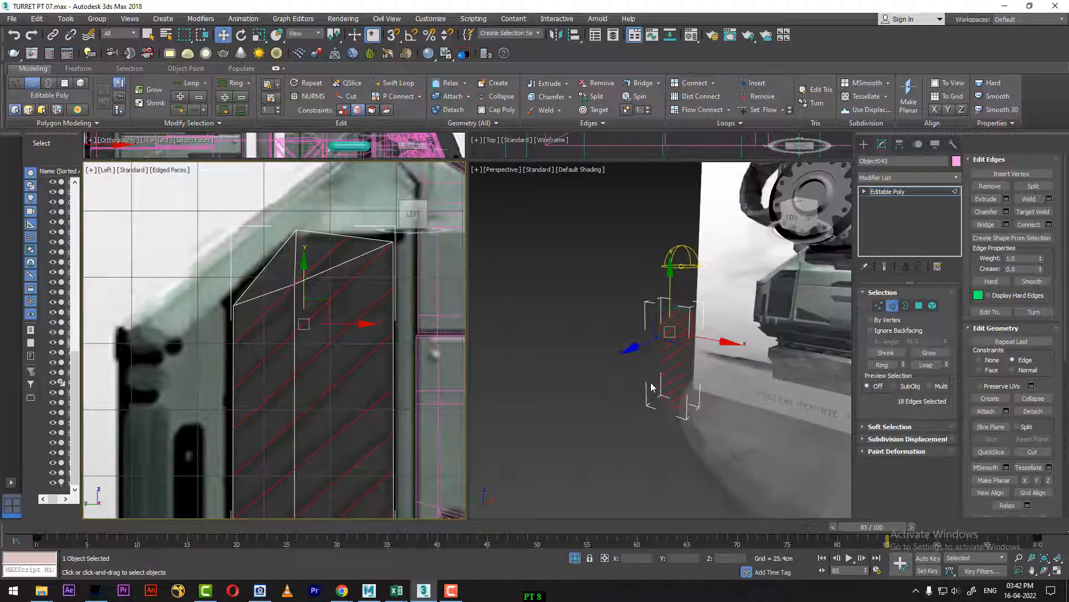
left_click_drag(58, 529, 6, 529)
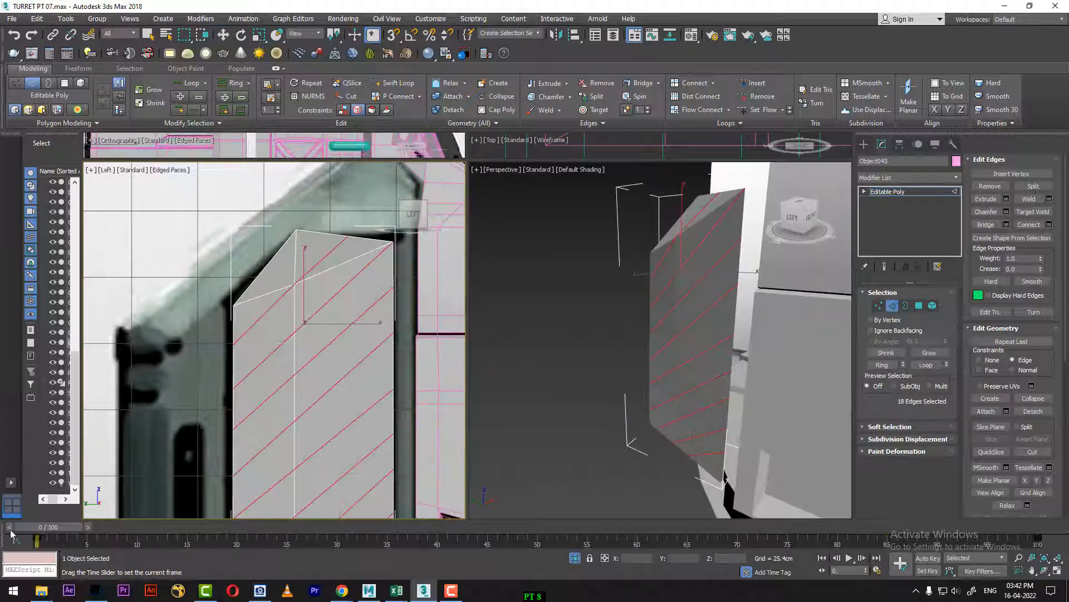
middle_click_drag(520, 411, 648, 411, "alt")
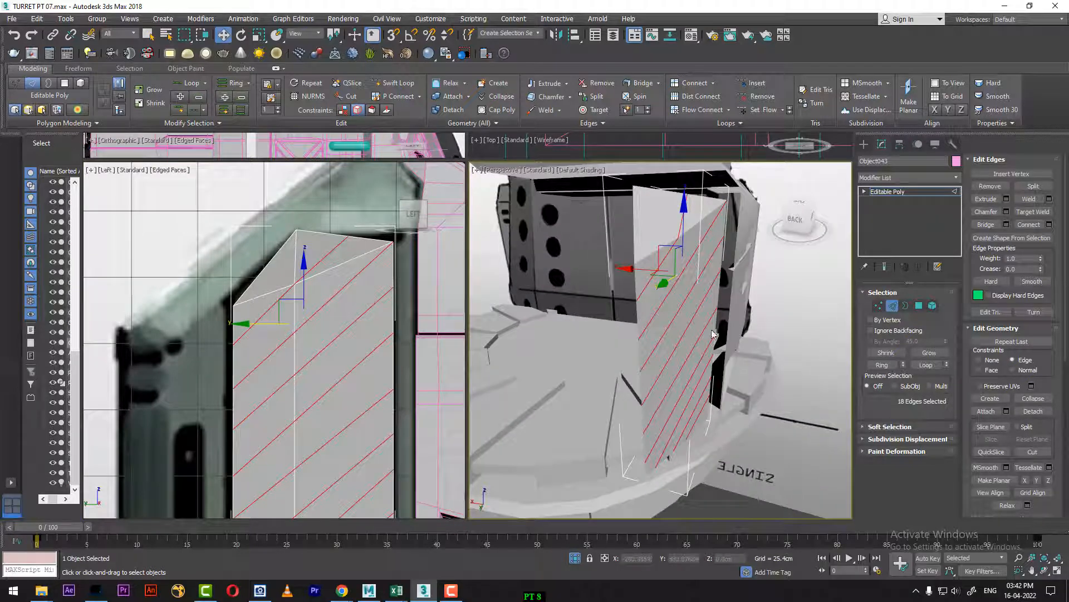
Step: Extrude the selected diagonal edges into grooves with a height of about -1.35 cm and a width of about 1.16 cm
right_click(691, 322)
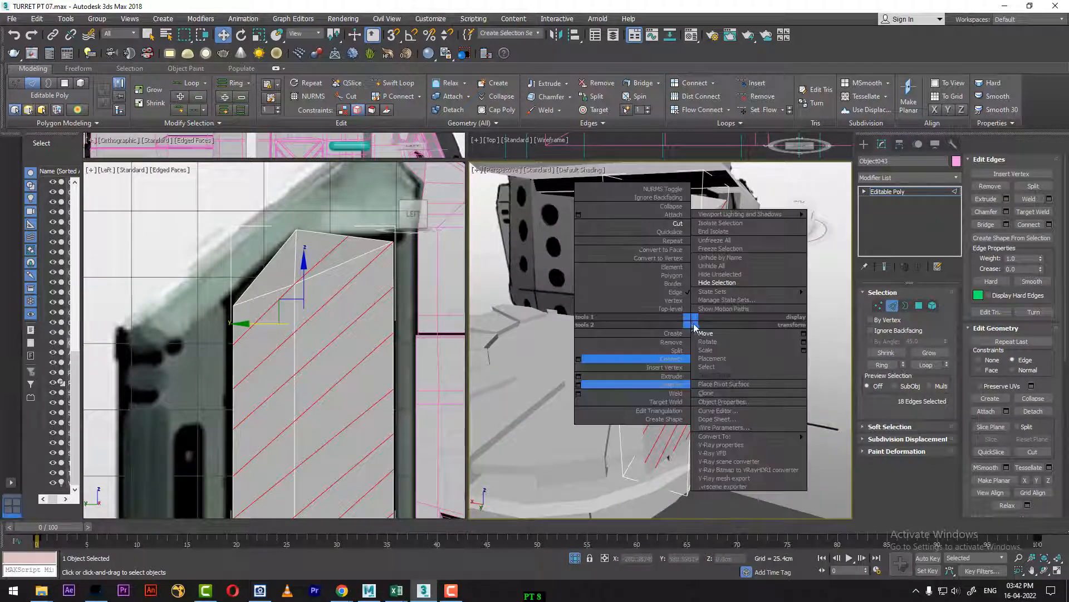
left_click(578, 378)
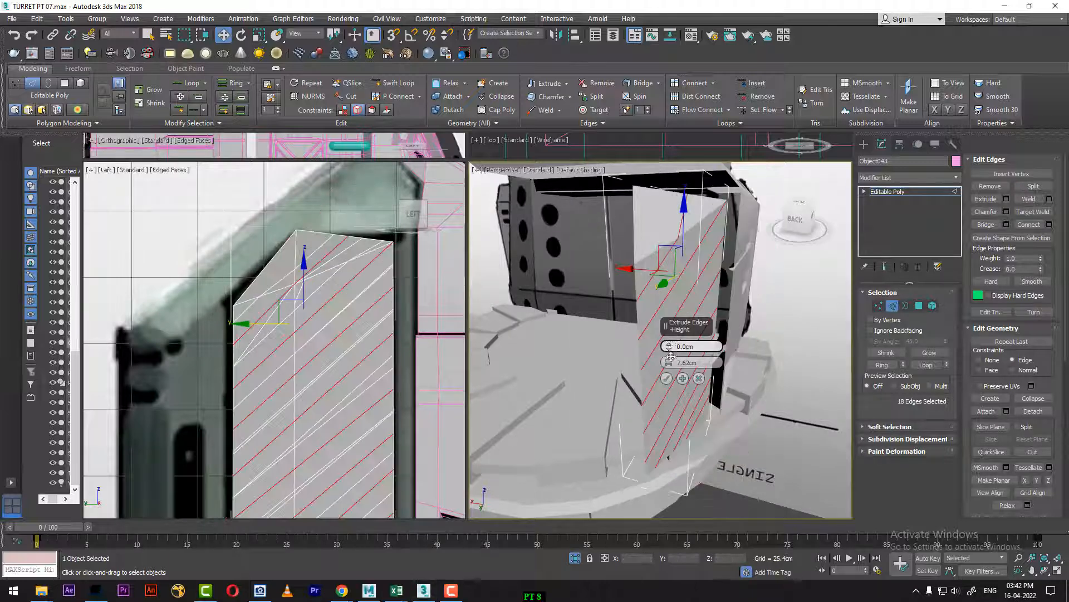
right_click(669, 362)
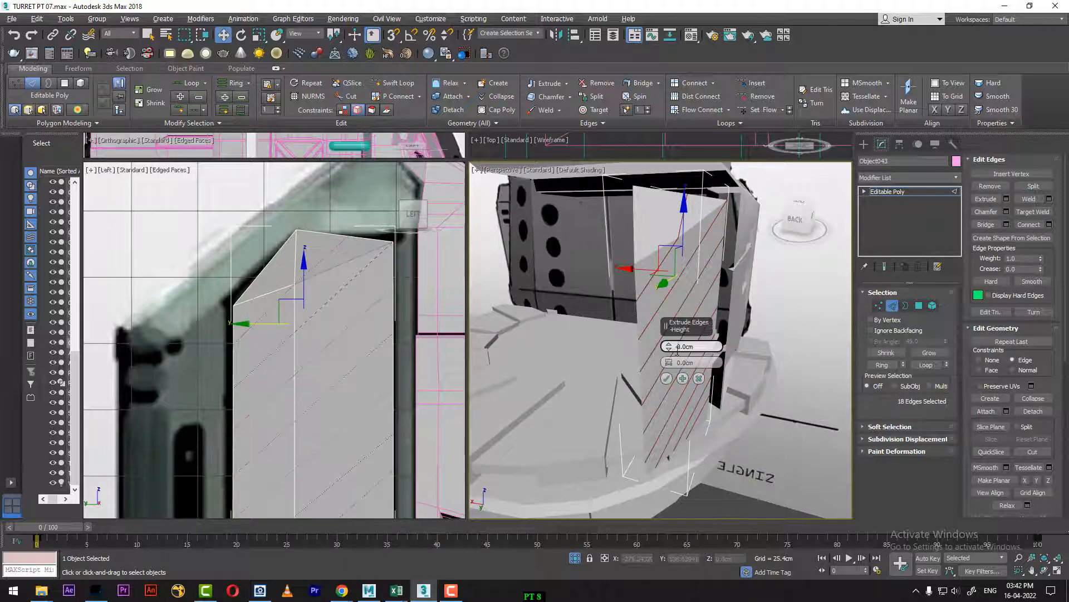
left_click_drag(669, 349, 553, 351)
middle_click_drag(554, 346, 534, 333, "alt")
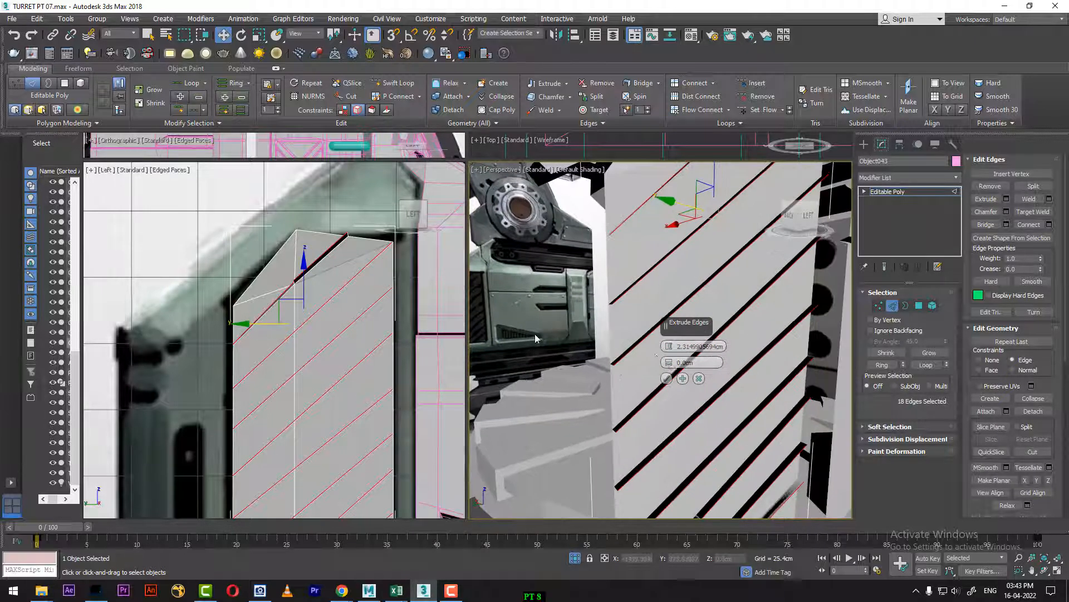
left_click_drag(667, 359, 663, 352)
middle_click_drag(664, 352, 668, 329, "alt")
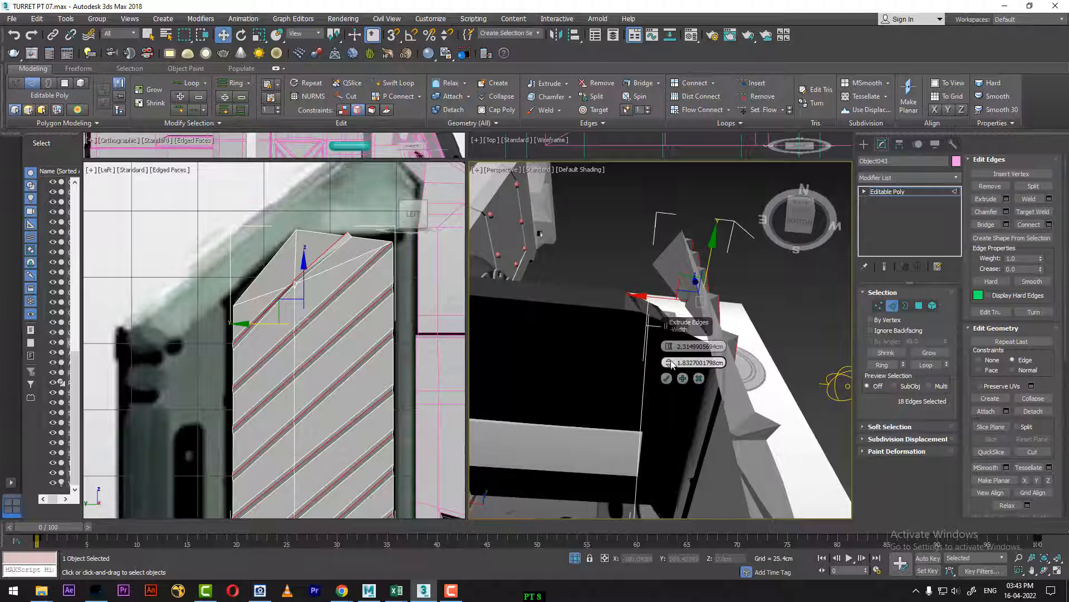
left_click_drag(669, 361, 670, 368)
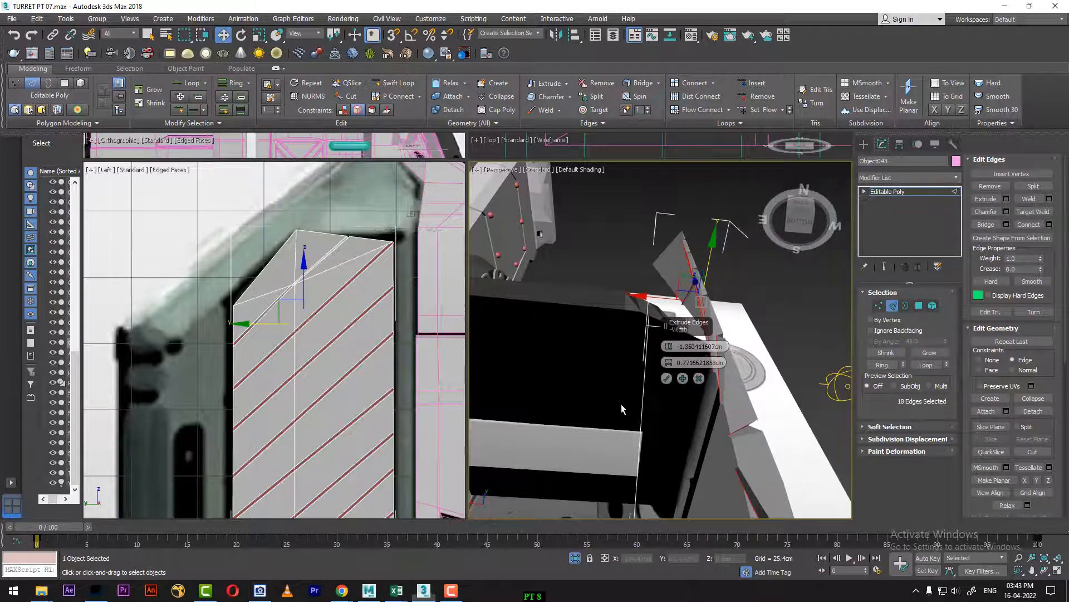
middle_click_drag(621, 404, 597, 433, "alt")
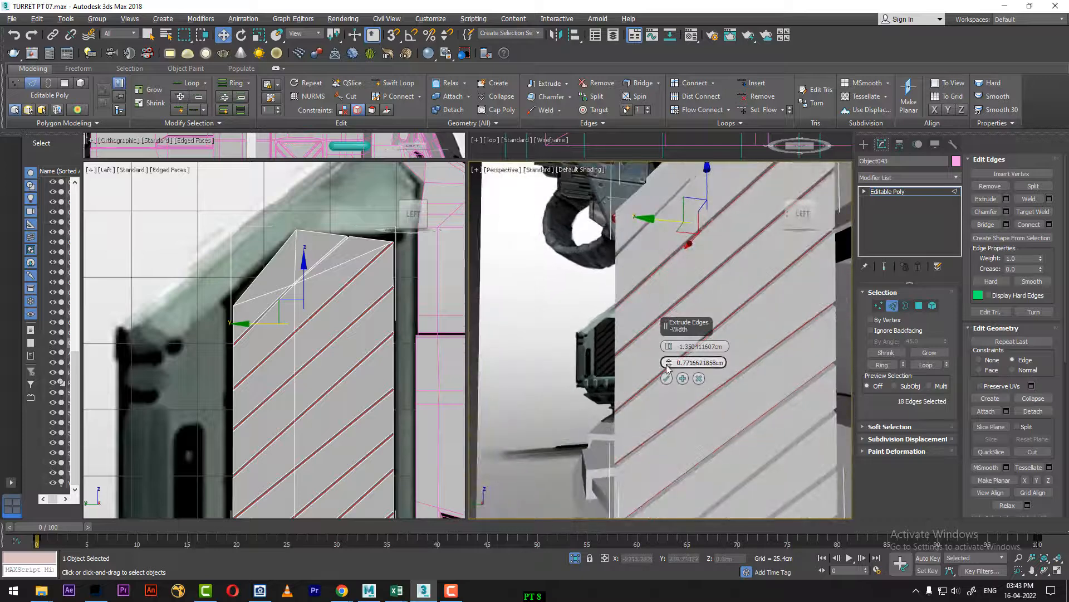
left_click_drag(670, 365, 670, 359)
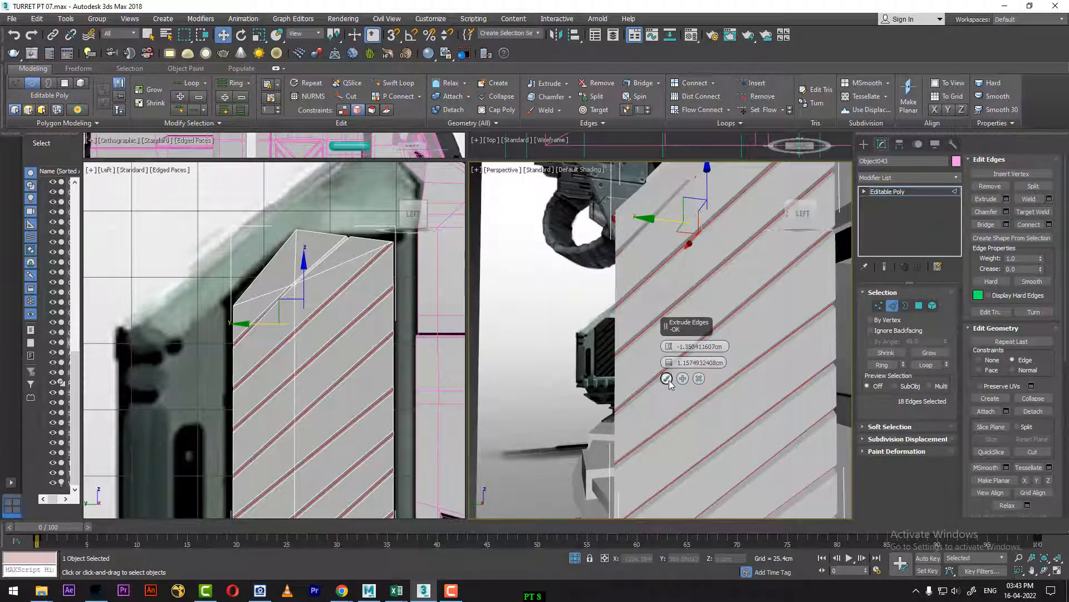
left_click(668, 379)
Step: Return the grooved panel to object level and unhide all objects to bring back the main body
middle_click_drag(671, 356, 656, 341, "alt")
right_click(693, 289)
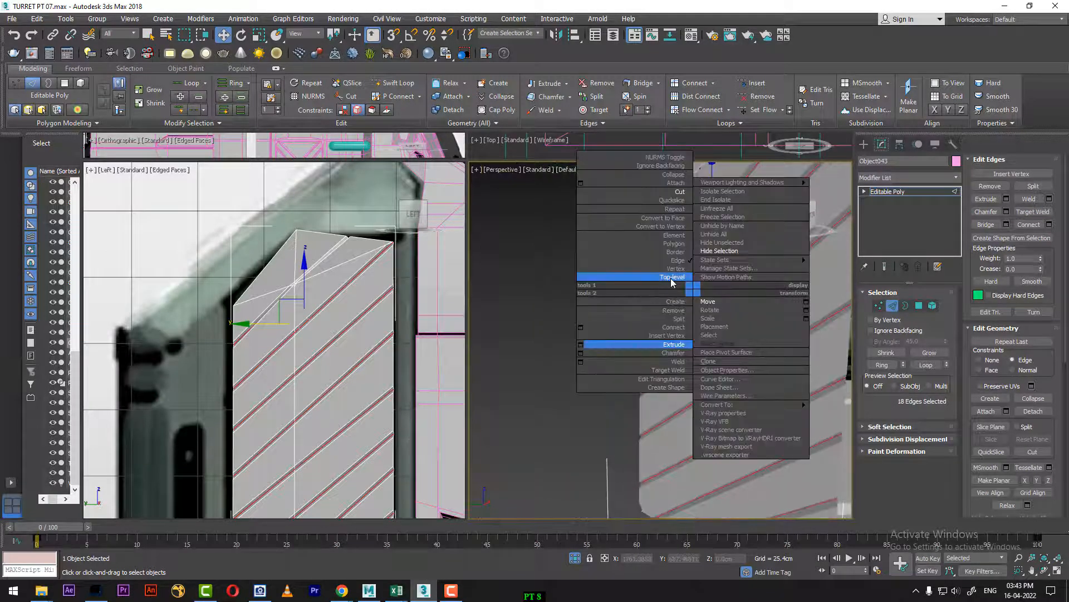
left_click(672, 277)
scroll(601, 382, "down", 7)
middle_click_drag(659, 402, 700, 404, "alt")
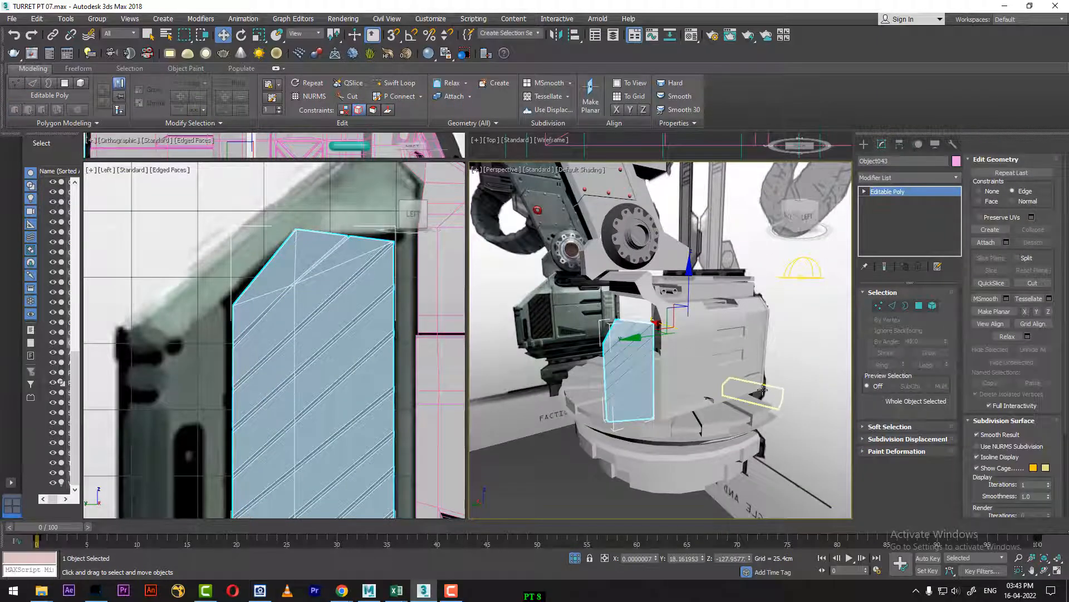
scroll(708, 369, "up", 4)
right_click(706, 368)
left_click(772, 314)
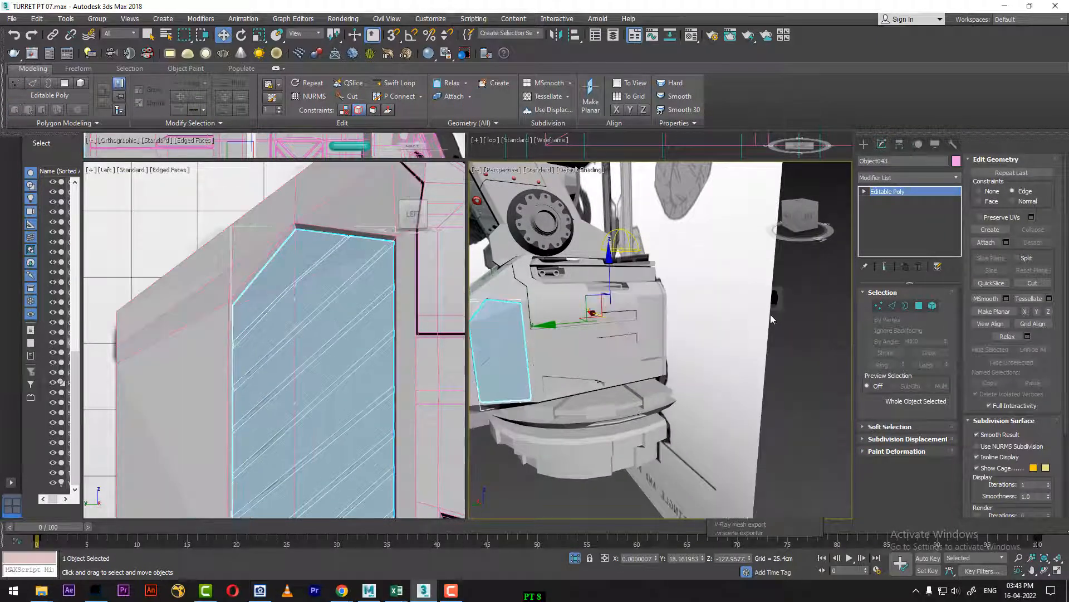
Step: Select the turret's main body and isolate it, with its side-vent recess in view
middle_click_drag(668, 390, 660, 347, "alt")
left_click(661, 348)
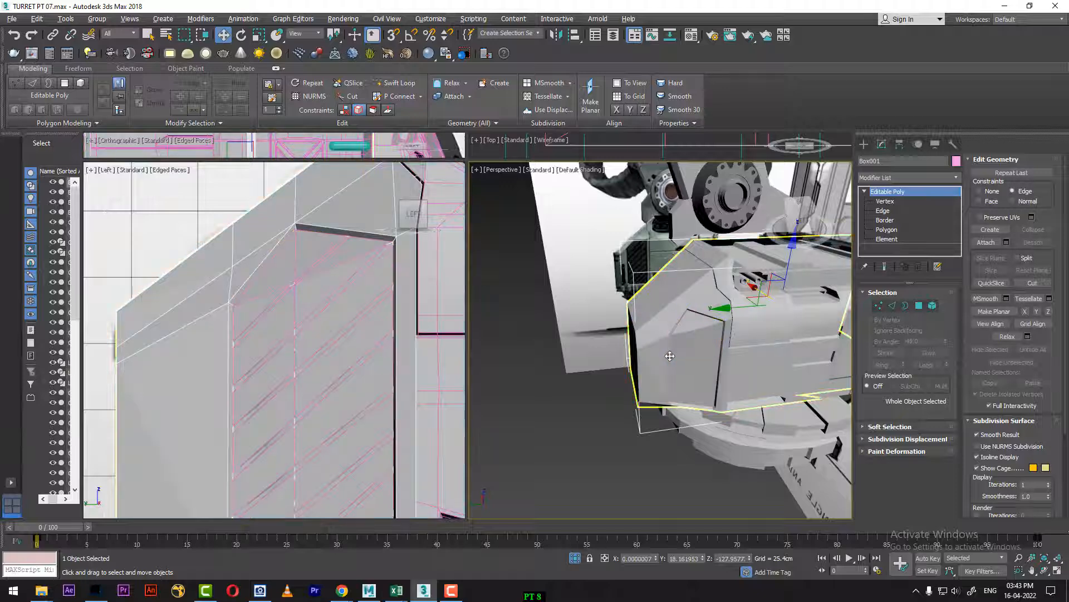
key("alt+q")
scroll(661, 393, "up", 3)
middle_click_drag(647, 402, 727, 397, "alt")
Step: At polygon level, delete the four body polygons that fill the floor of the side-vent recess
left_click(919, 306)
left_click(629, 334)
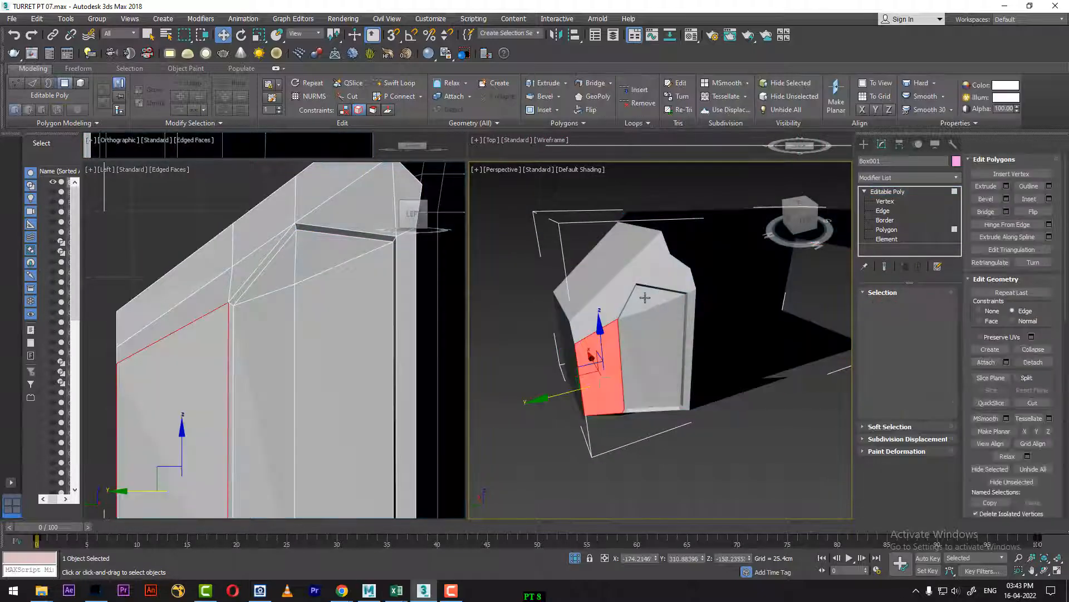
left_click(646, 297)
left_click(636, 311, "ctrl")
left_click(637, 326, "ctrl")
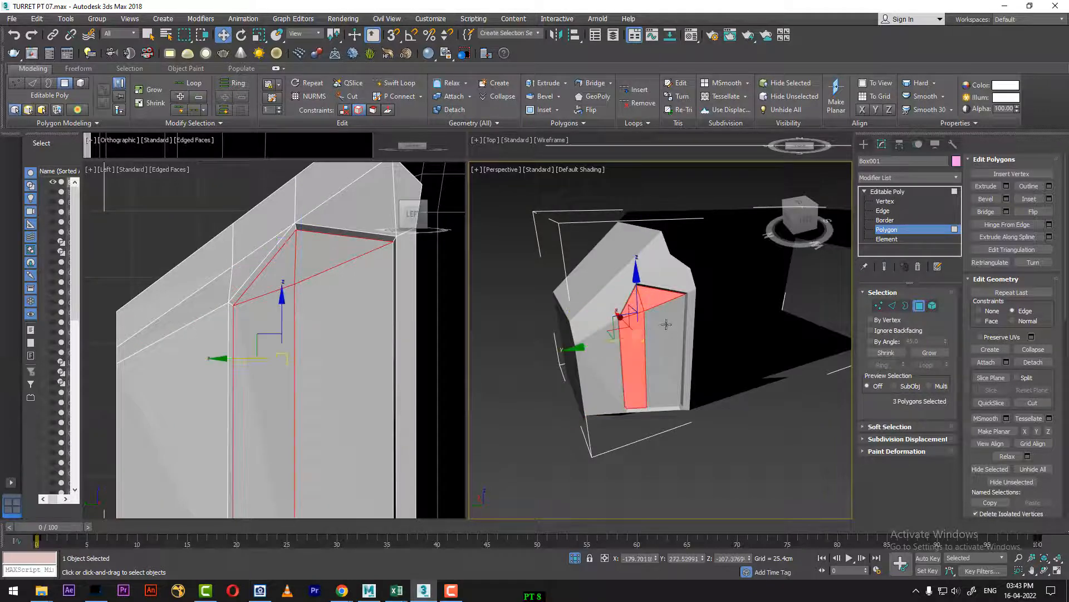
left_click(665, 324, "ctrl")
key("Delete")
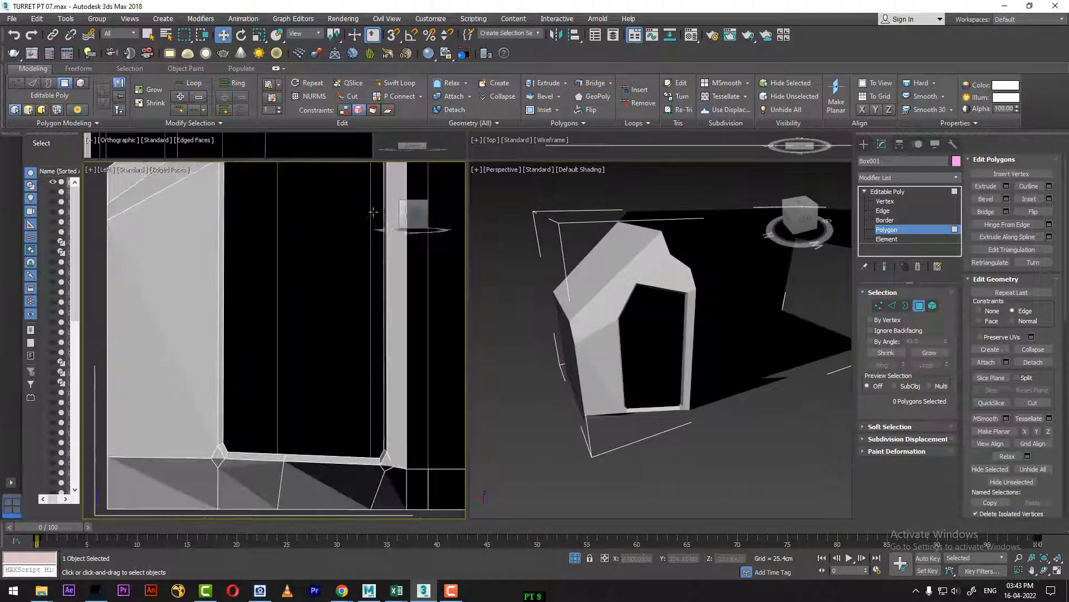
Step: Return the main body to object level and bring the other objects back into view
right_click(706, 363)
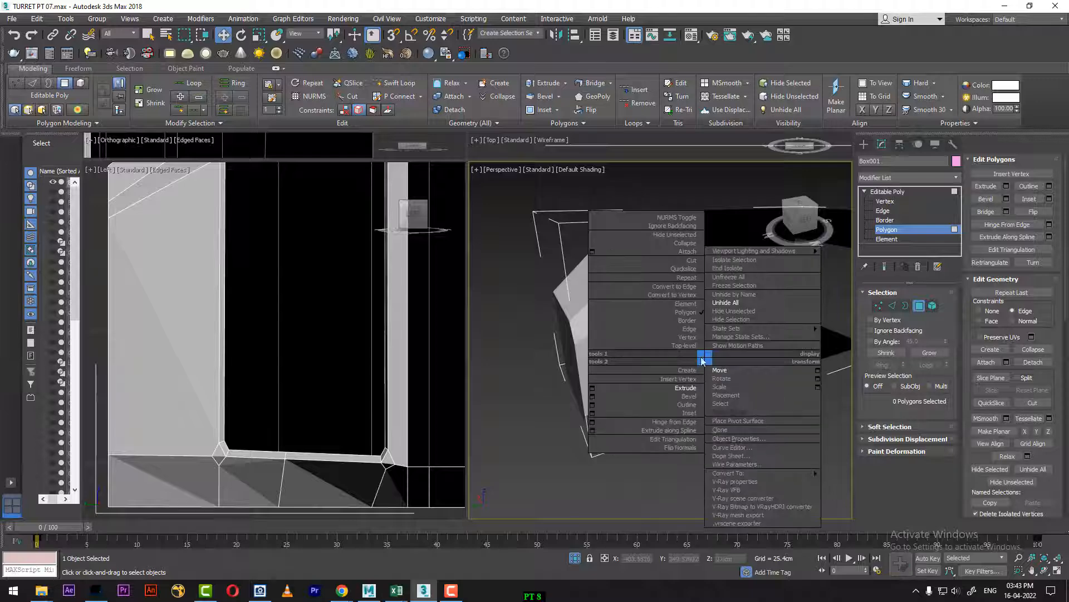
left_click(690, 348)
right_click(692, 353)
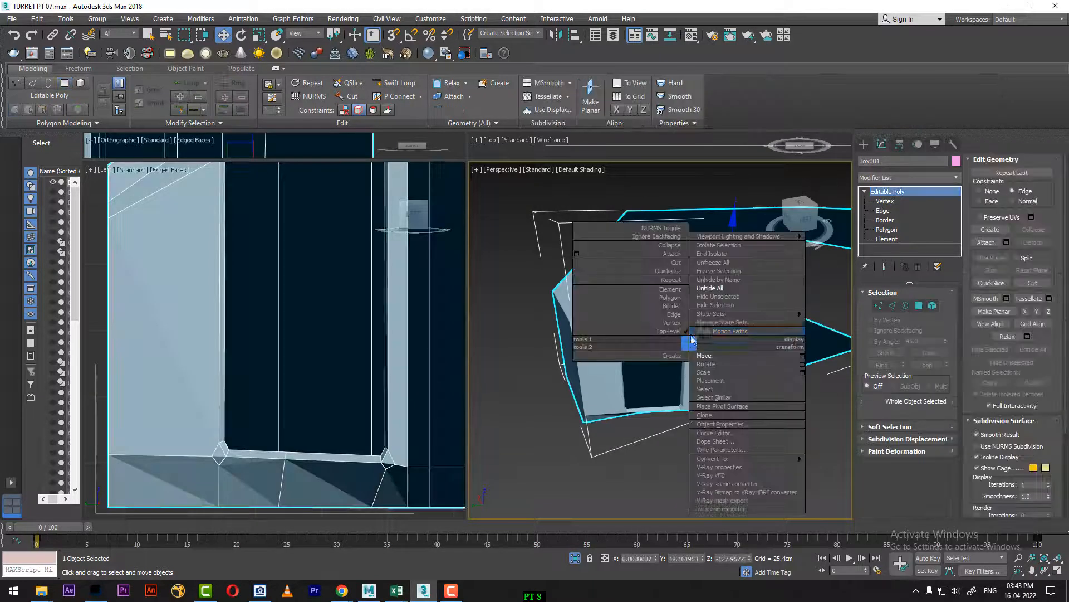
left_click(721, 281)
middle_click_drag(724, 332, 635, 372, "alt")
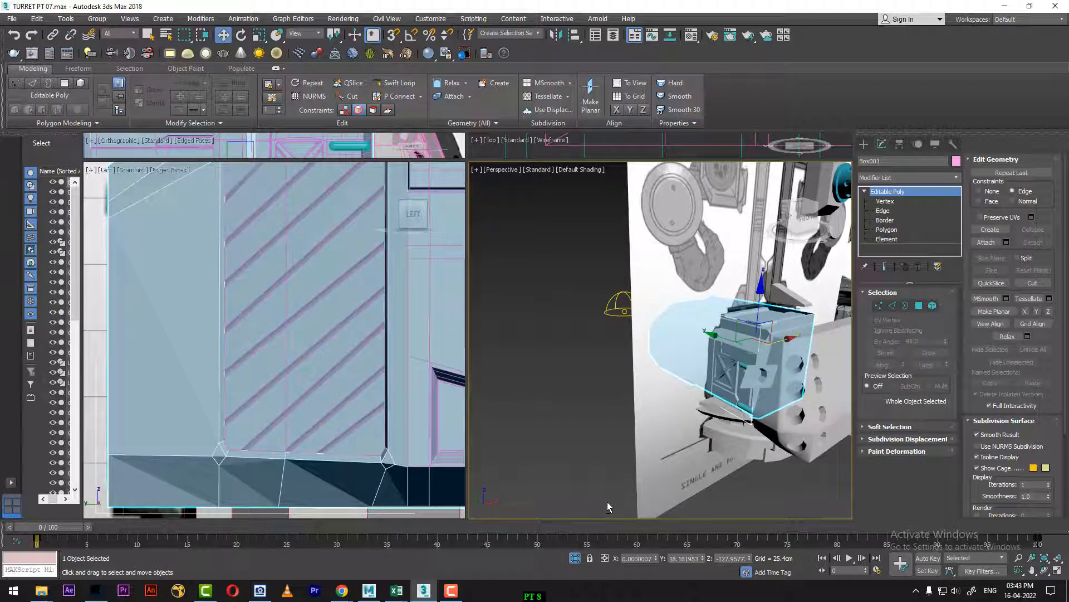
Step: Delete the small flat rectangular piece on the end of the turret body
left_click(752, 384)
key("Delete")
scroll(314, 411, "down", 3)
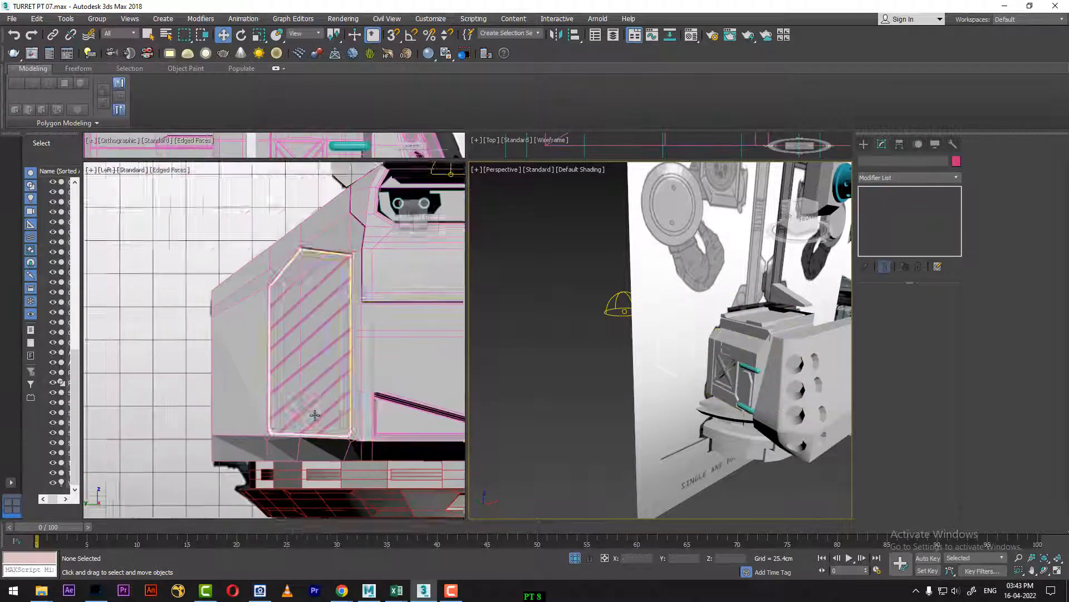
Step: Set the timeline to frame 100 and examine the triangular vent against the reference artwork in the Left view
middle_click_drag(346, 417, 172, 410)
scroll(280, 419, "down", 2)
middle_click_drag(364, 419, 286, 431)
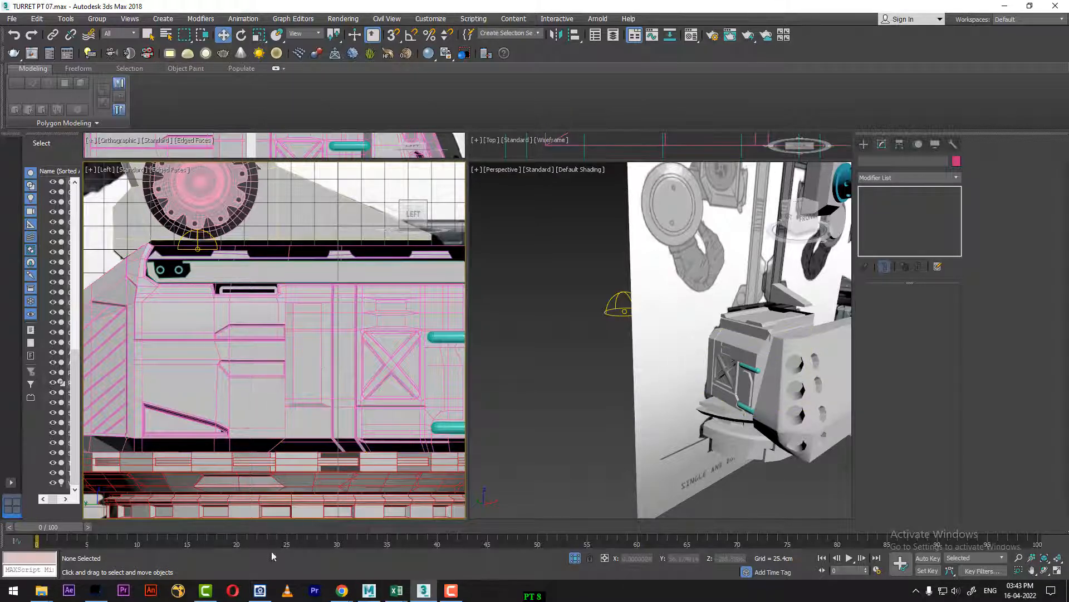
left_click_drag(56, 527, 1039, 463)
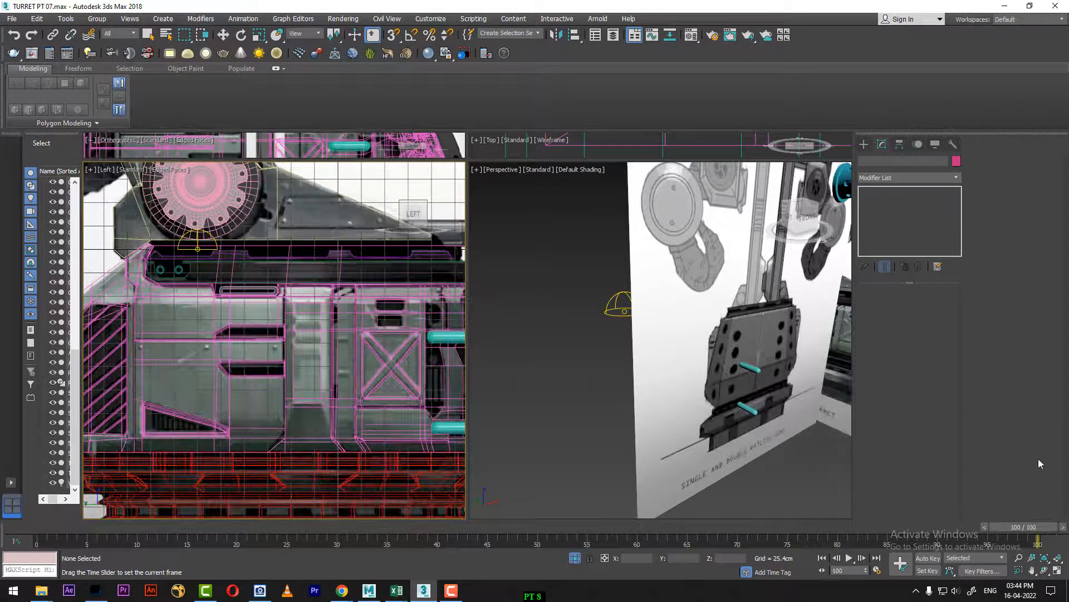
key("w")
scroll(209, 268, "up", 8)
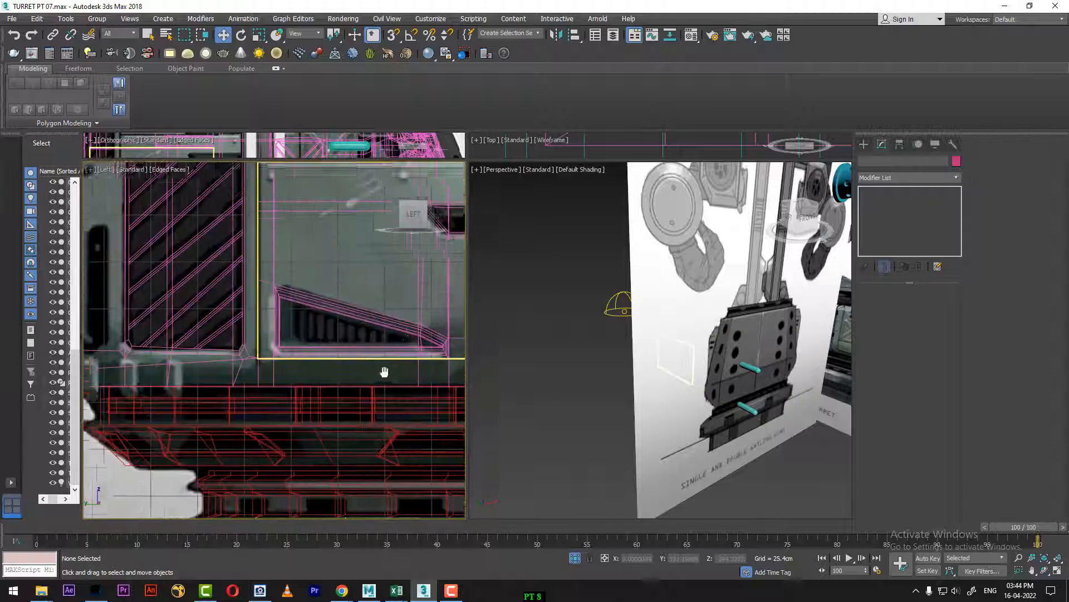
left_click(180, 307)
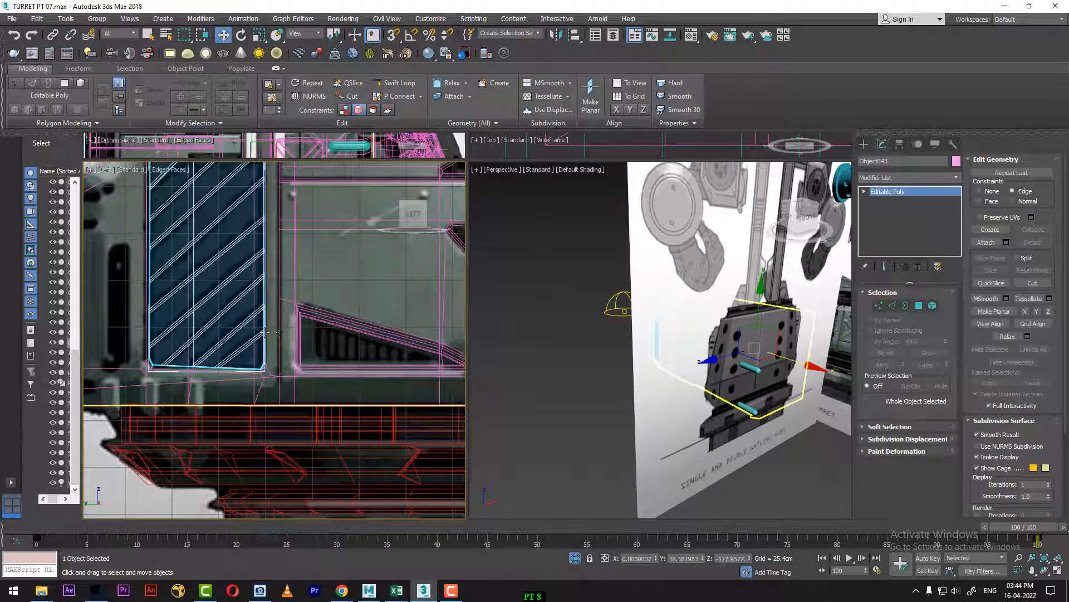
scroll(262, 362, "down", 3)
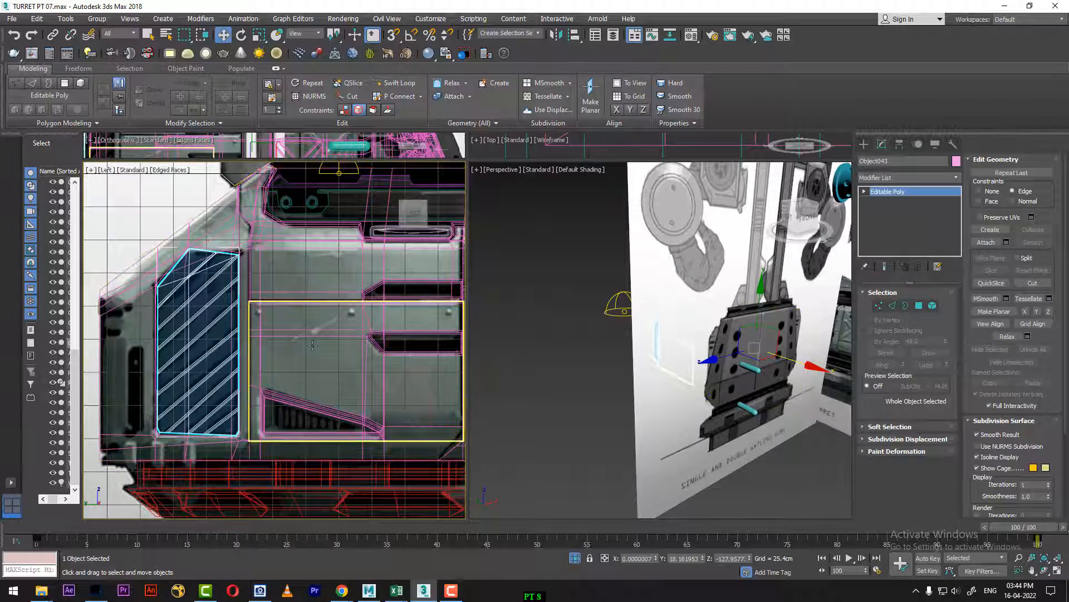
Step: Create a standard Box about 27.65 cm long and 4.38 cm wide at the tall end of the triangular vent in the Left view
left_click(864, 144)
scroll(286, 347, "up", 4)
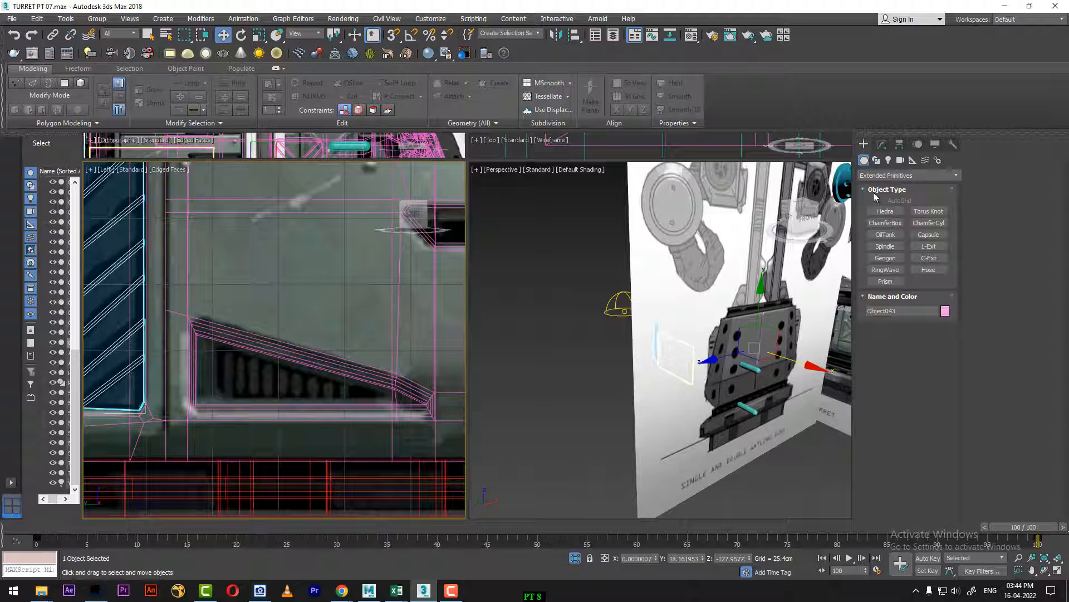
left_click(892, 175)
left_click(882, 187)
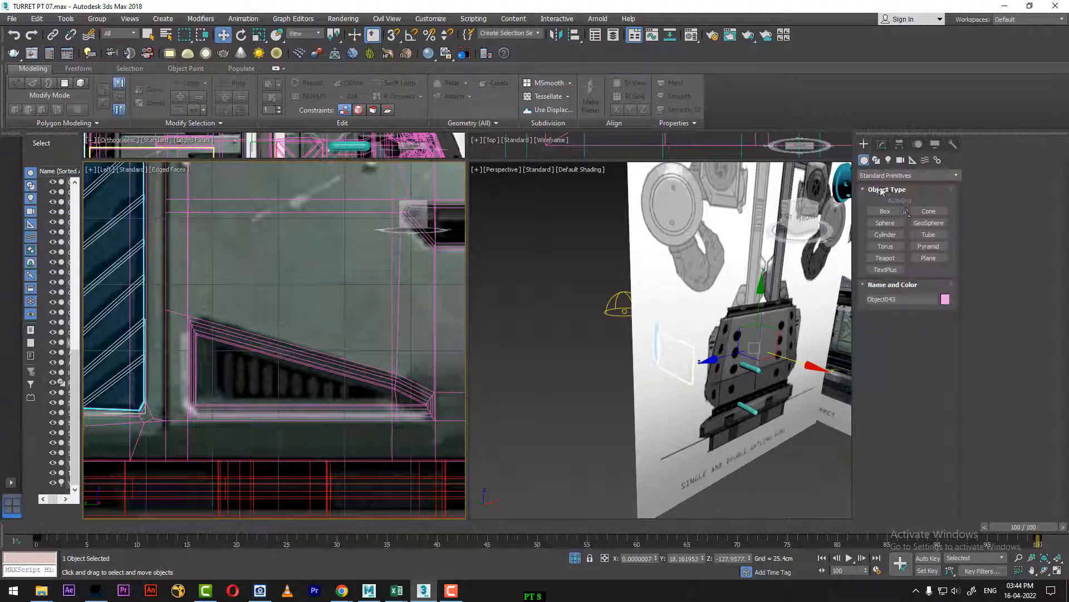
left_click(886, 211)
scroll(234, 354, "up", 2)
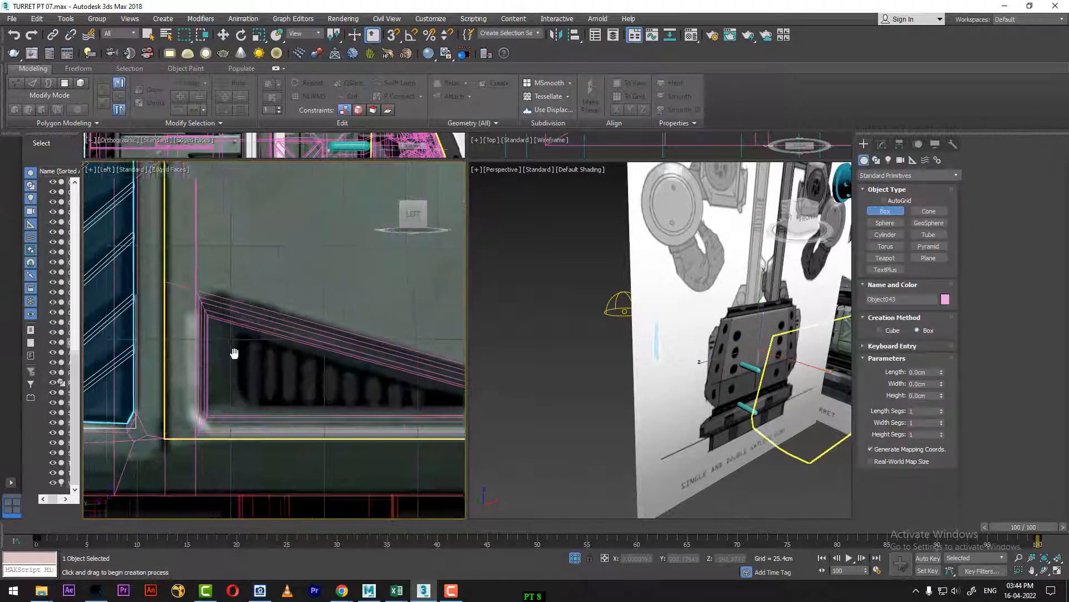
left_click_drag(269, 306, 277, 407)
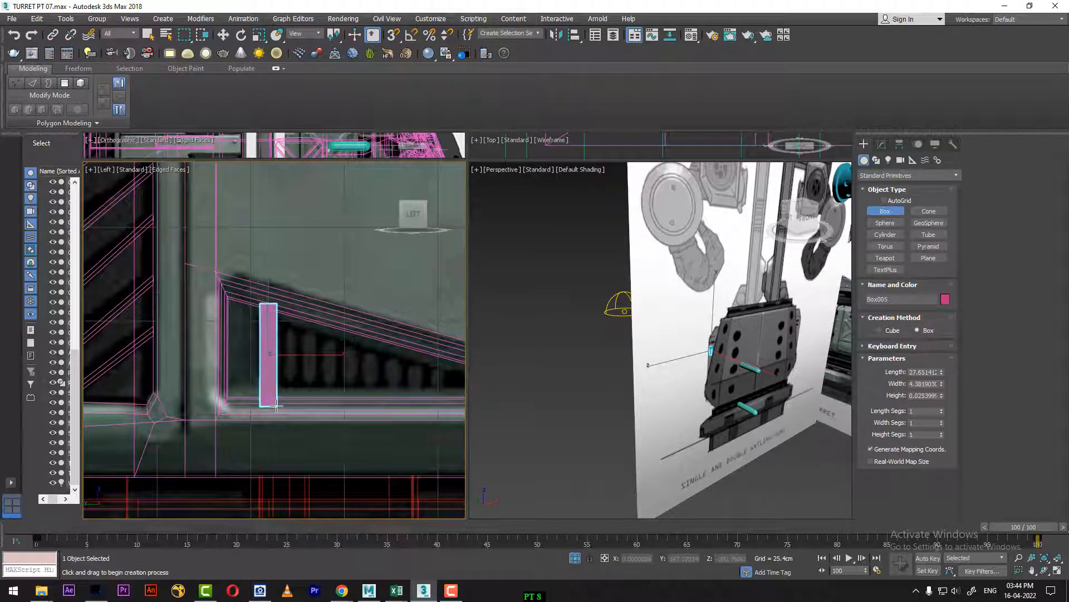
key("w")
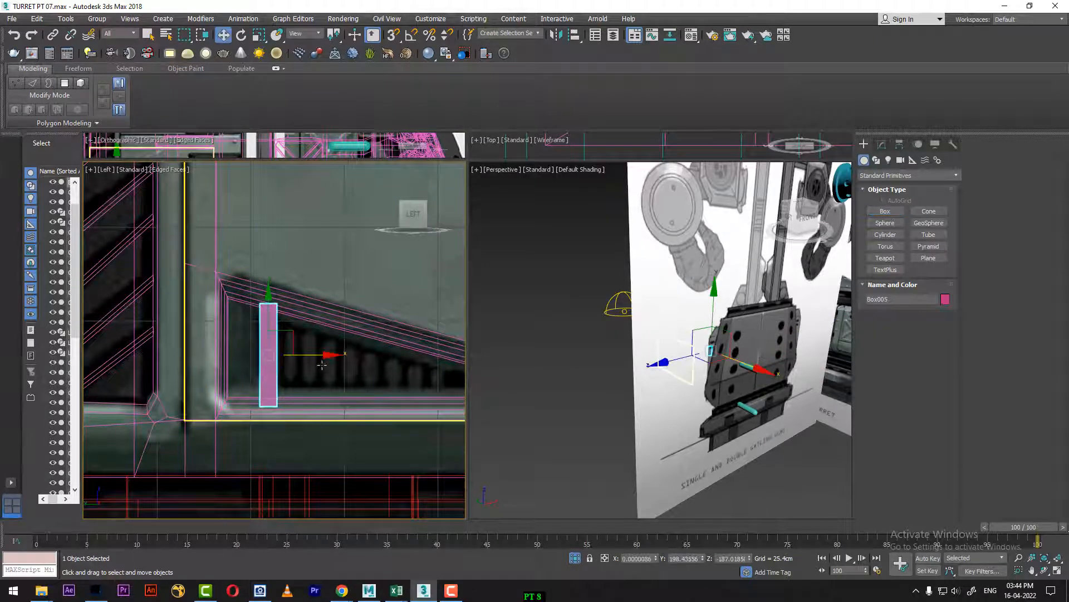
Step: Frame the new box in the Perspective view and rotate it about its vertical axis so it sits at an angle
key("e")
middle_click(834, 418)
key("z")
middle_click_drag(719, 415, 781, 449, "alt")
middle_click_drag(263, 385, 289, 364)
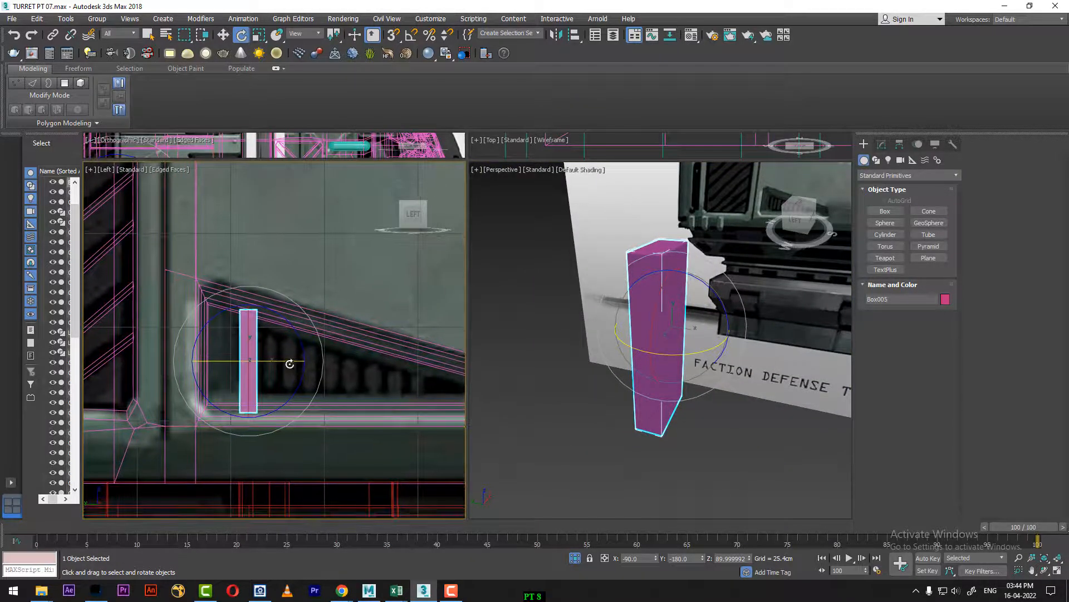
left_click_drag(283, 361, 255, 370)
Step: Scale the angled box vertically to about 125% so it extends past the triangular vent opening
key("r")
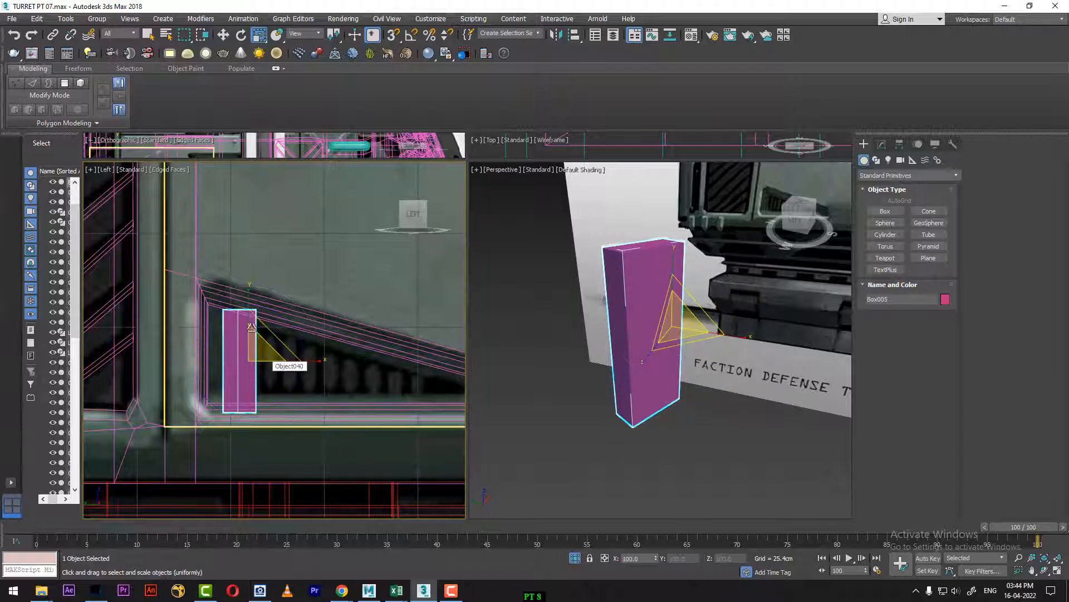
left_click_drag(247, 294, 247, 280)
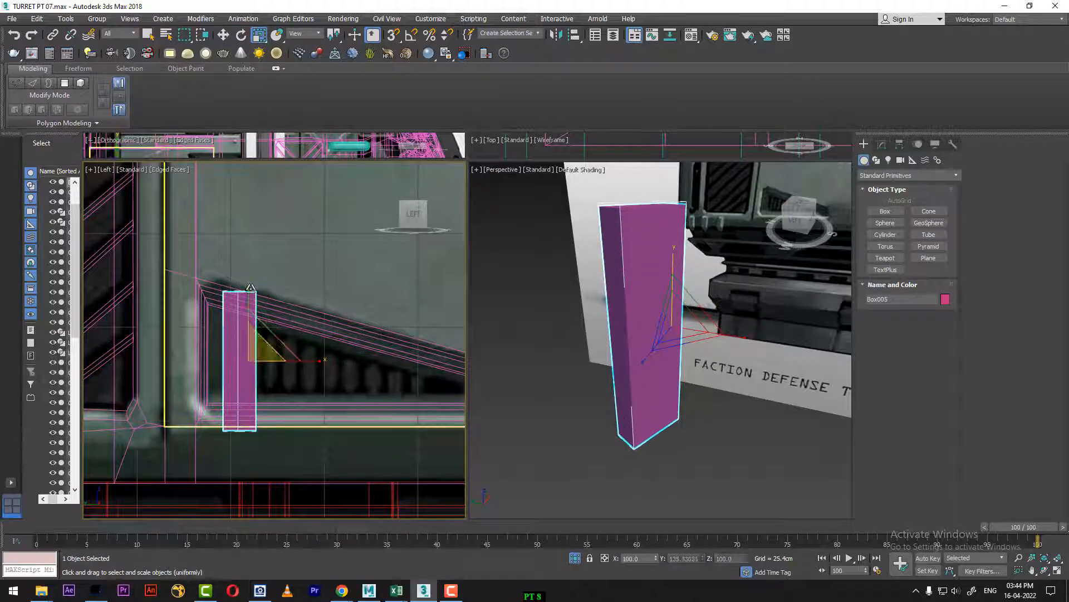
key("w")
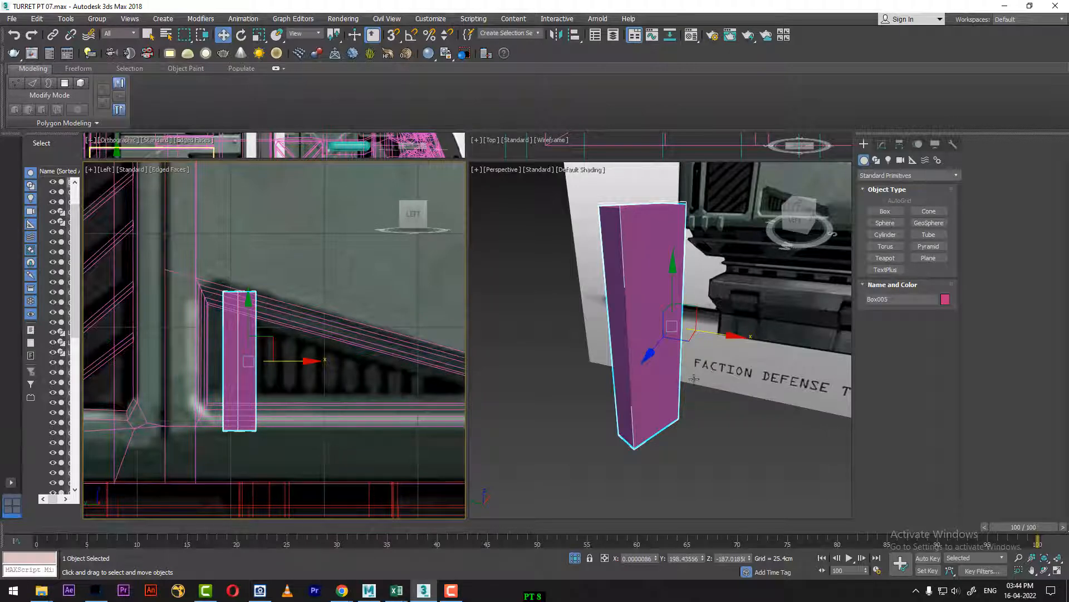
Step: Add a Taper modifier to the box with an amount of about -0.12
middle_click_drag(677, 366, 689, 373, "alt")
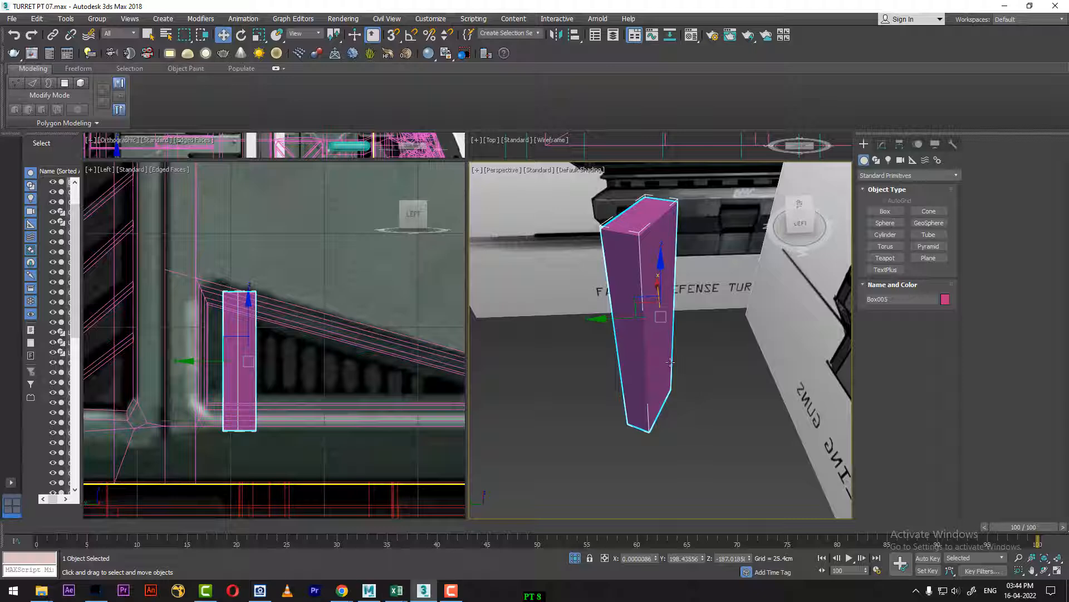
left_click(882, 144)
left_click(908, 177)
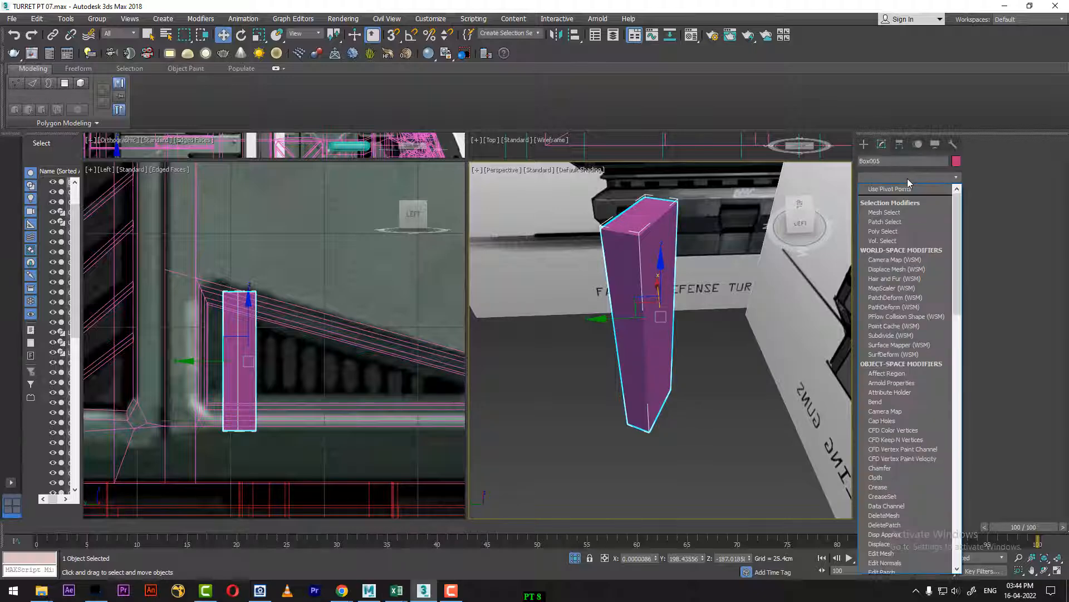
key("t")
left_click(913, 351)
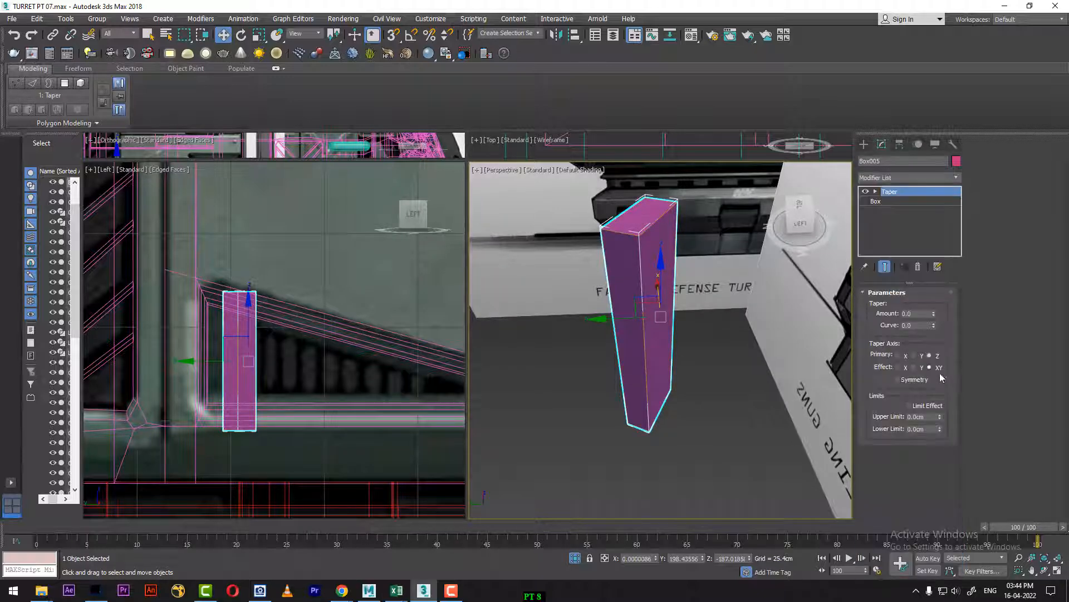
left_click_drag(933, 314, 935, 316)
Step: Set the taper's primary axis to X with effect ZY and its amount to about -0.21
left_click(915, 355)
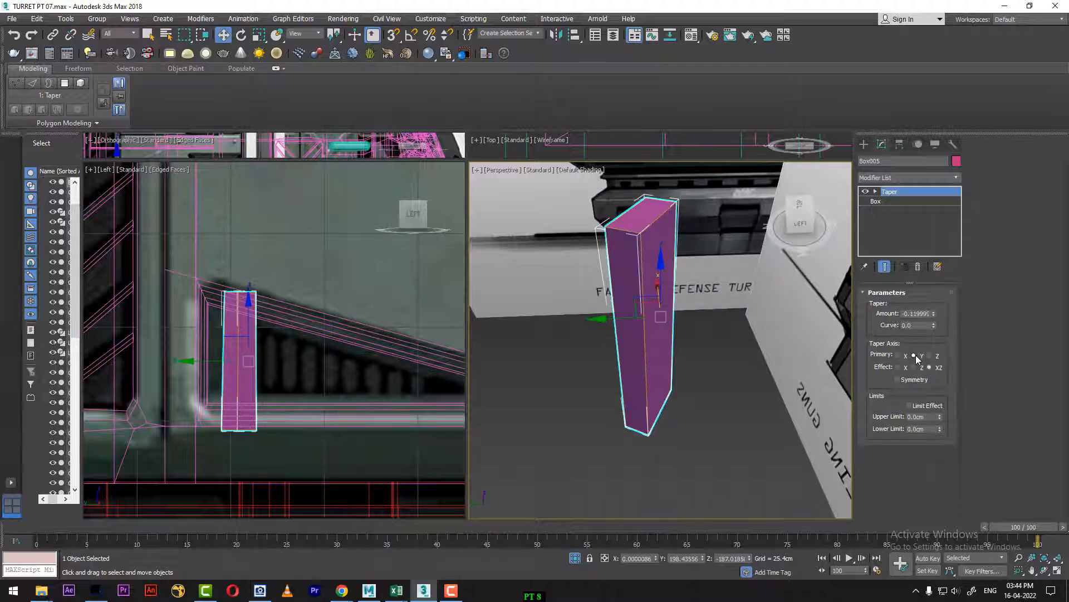
left_click(899, 356)
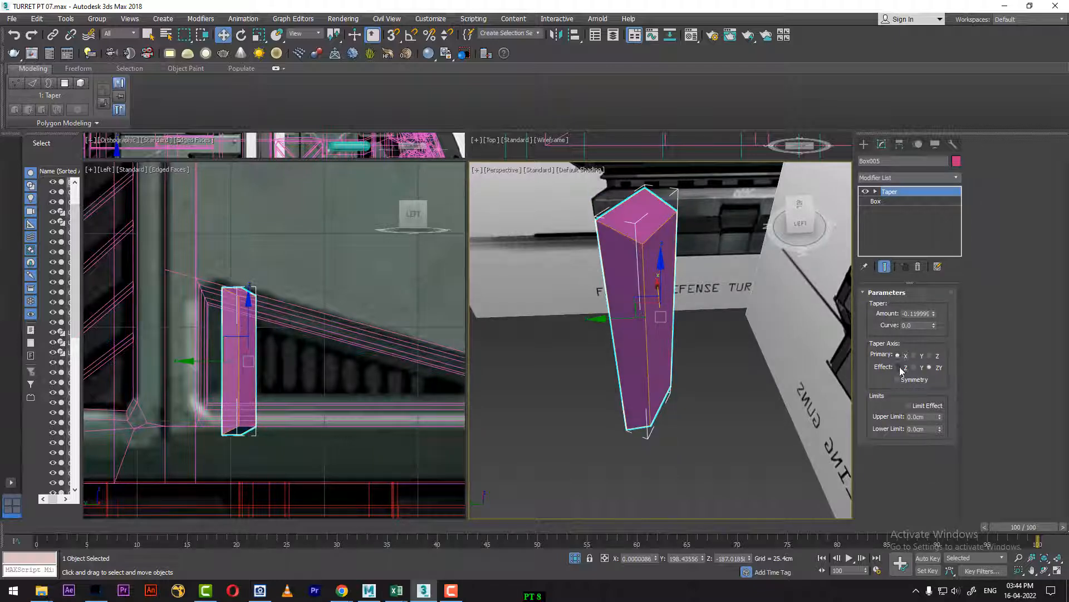
left_click(899, 367)
left_click(914, 367)
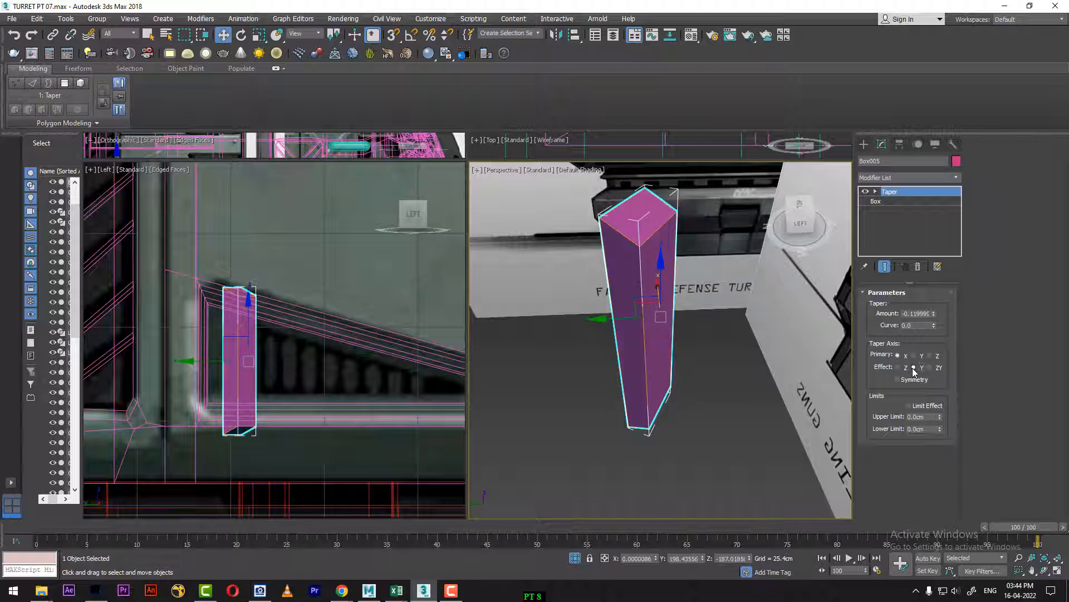
left_click(929, 368)
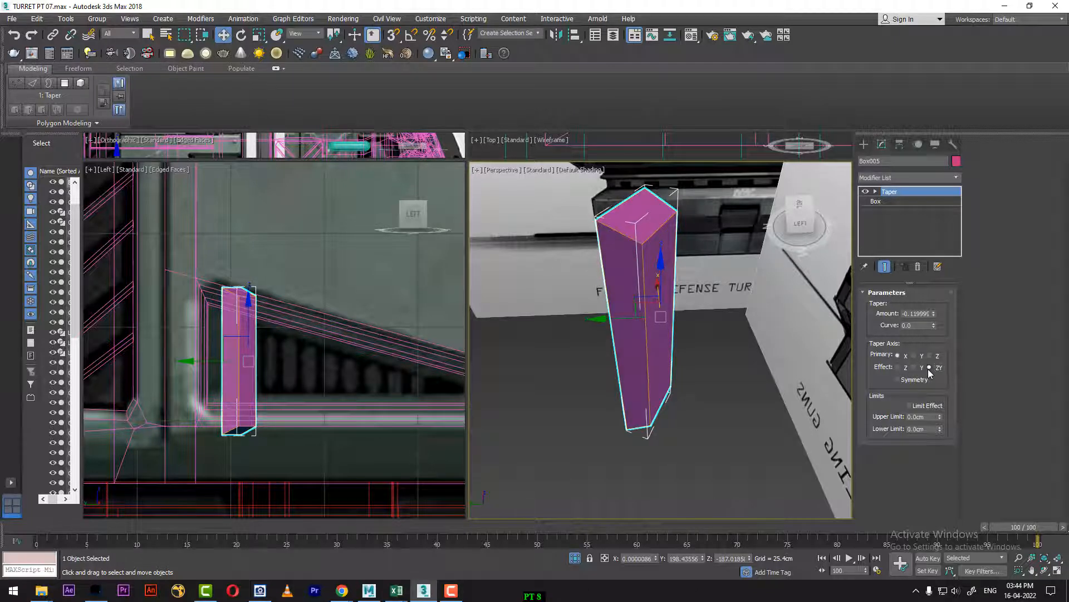
mouse_move(933, 316)
left_mouse_down()
mouse_move(933, 303)
mouse_move(933, 322)
left_mouse_up()
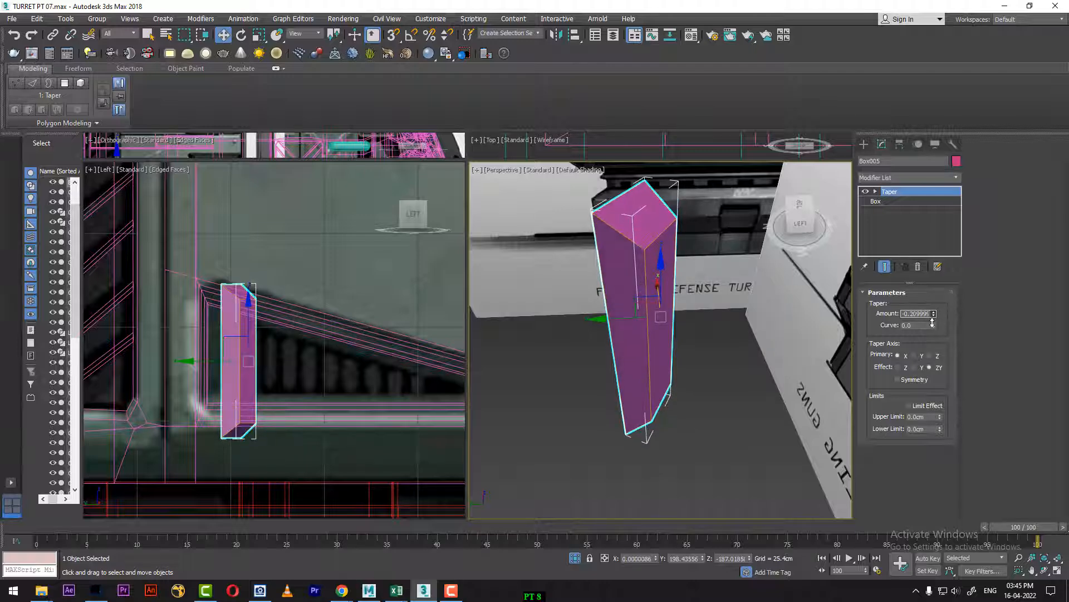
Step: Move the tapered bar about 1.8 cm horizontally toward the tall end of the triangular vent
middle_click_drag(598, 417, 577, 406, "alt")
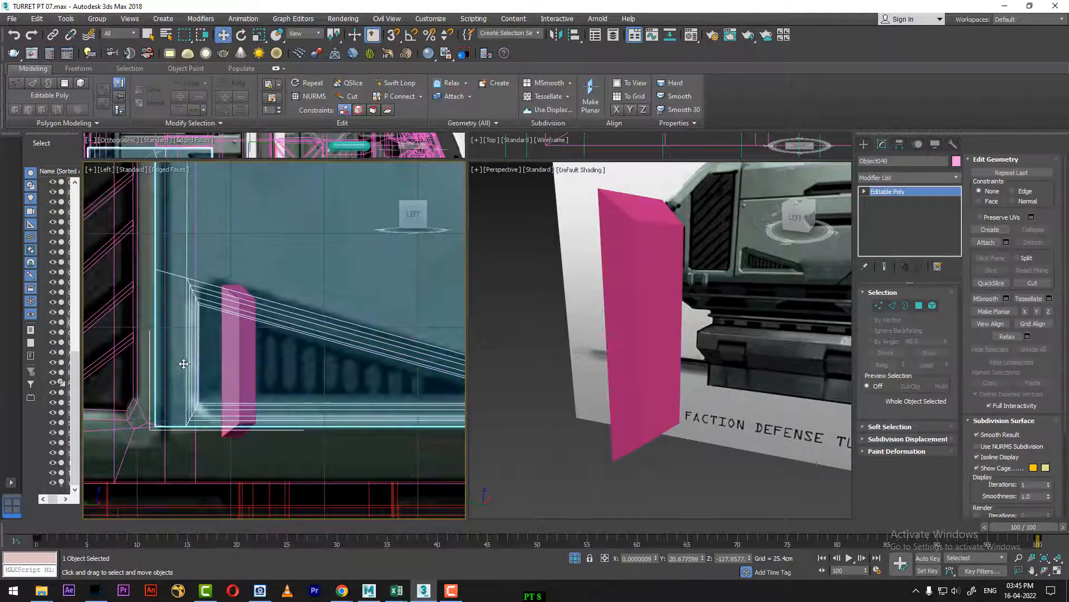
key("ctrl+z")
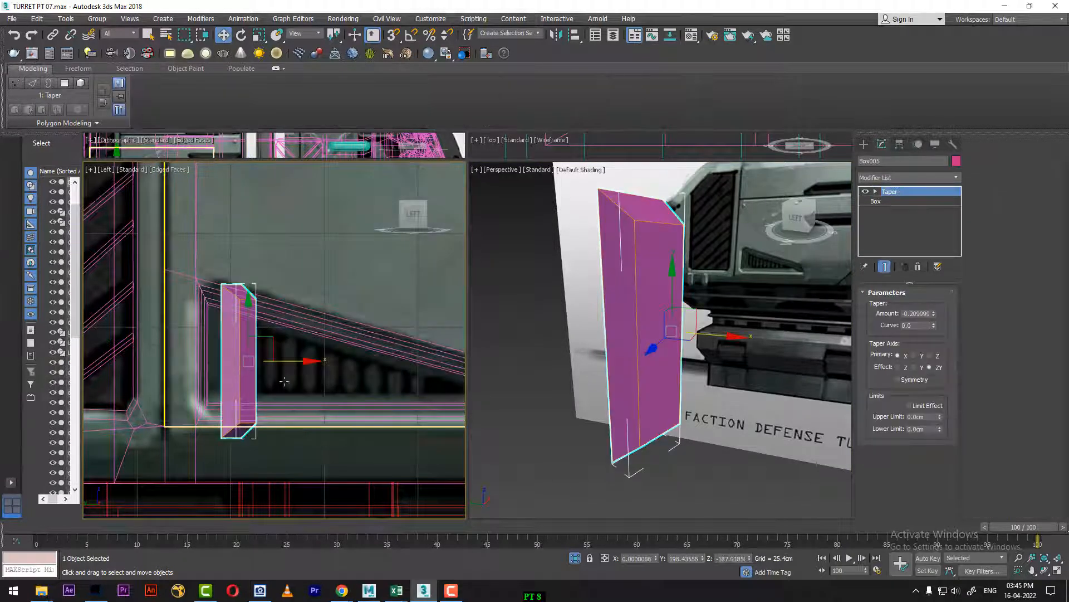
mouse_move(309, 362)
left_mouse_down()
mouse_move(279, 359)
mouse_move(303, 359)
left_mouse_up()
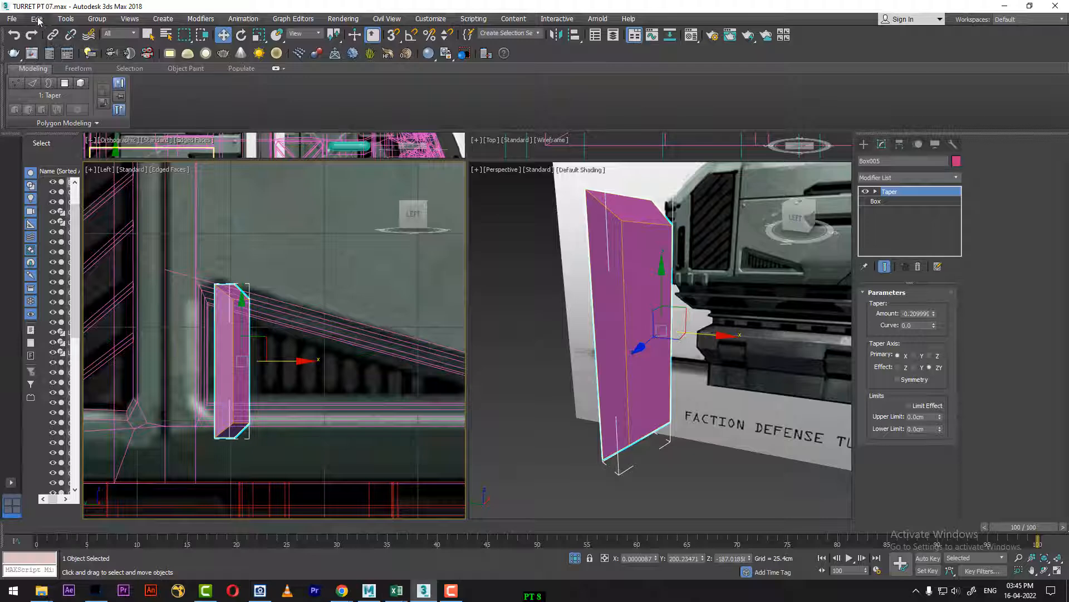
Step: Array the tapered bar into a row of 10 instances with a total X move of 58.42 cm along the vent
left_click(65, 19)
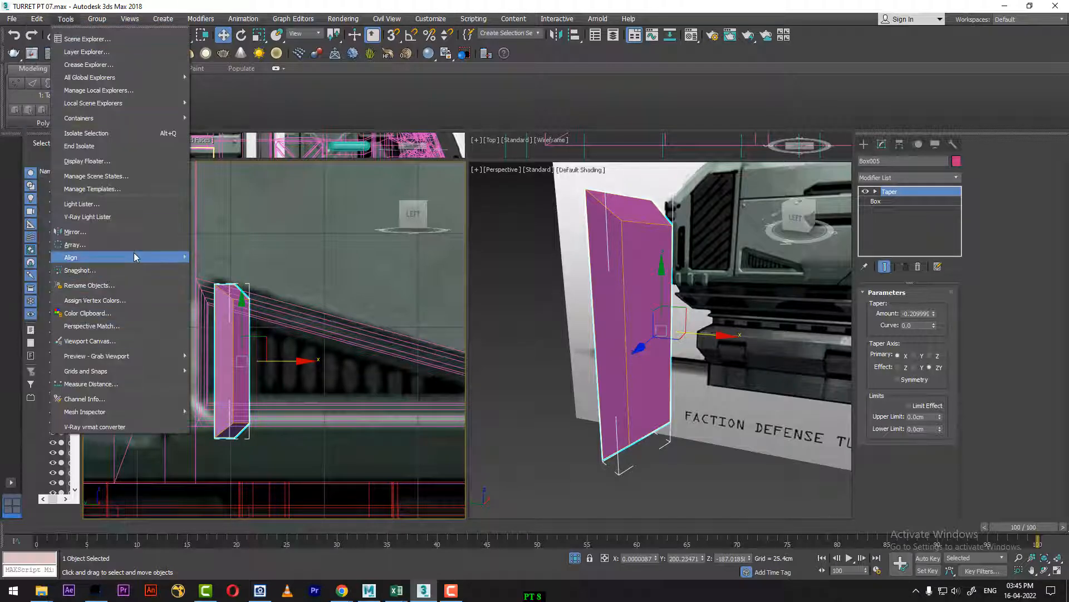
left_click(134, 244)
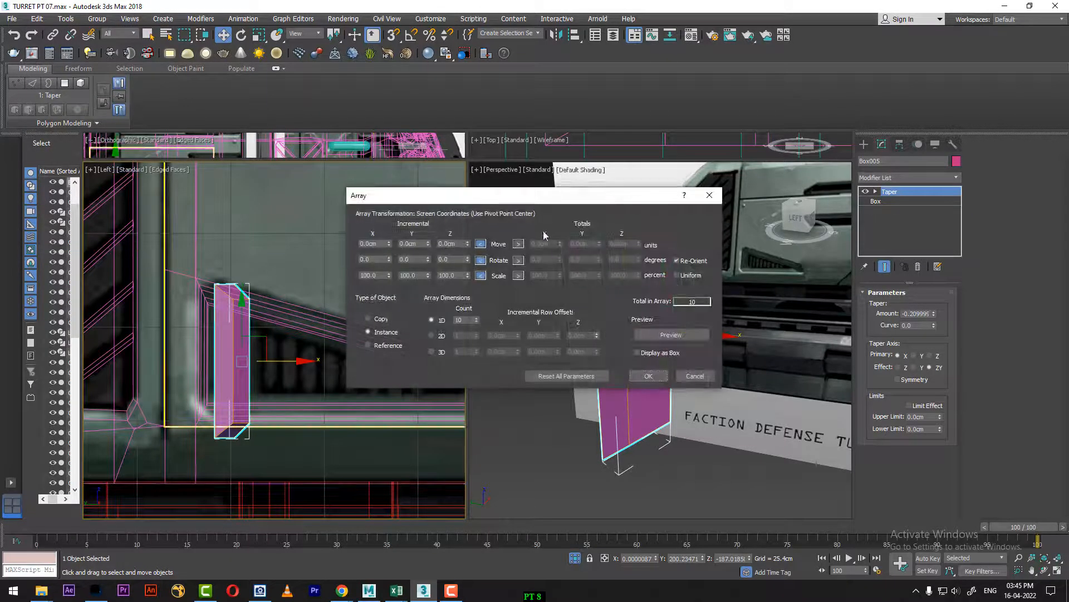
left_click_drag(529, 190, 506, 70)
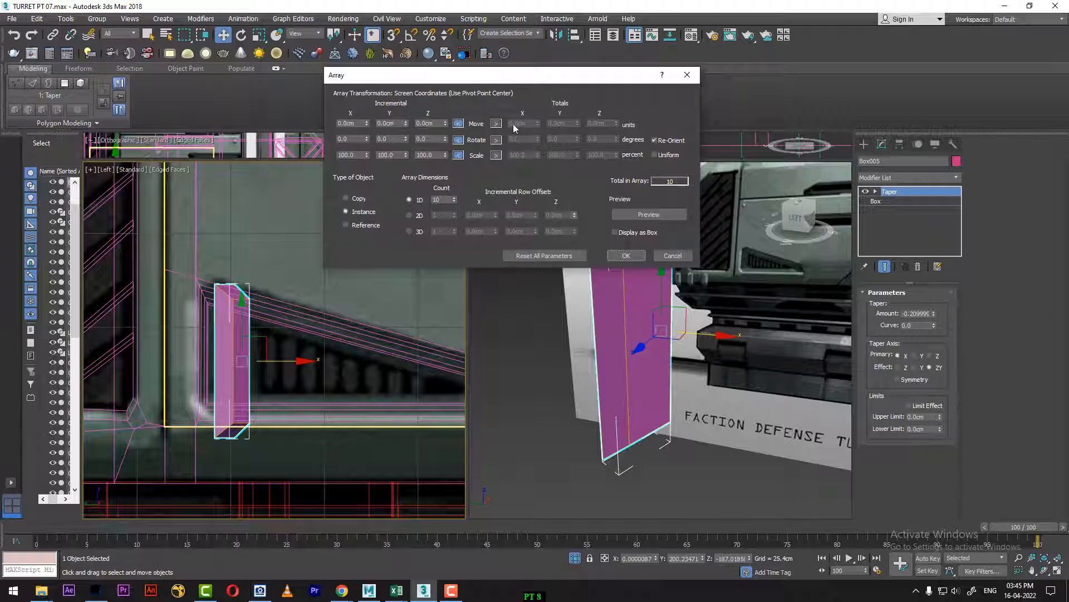
left_click(495, 124)
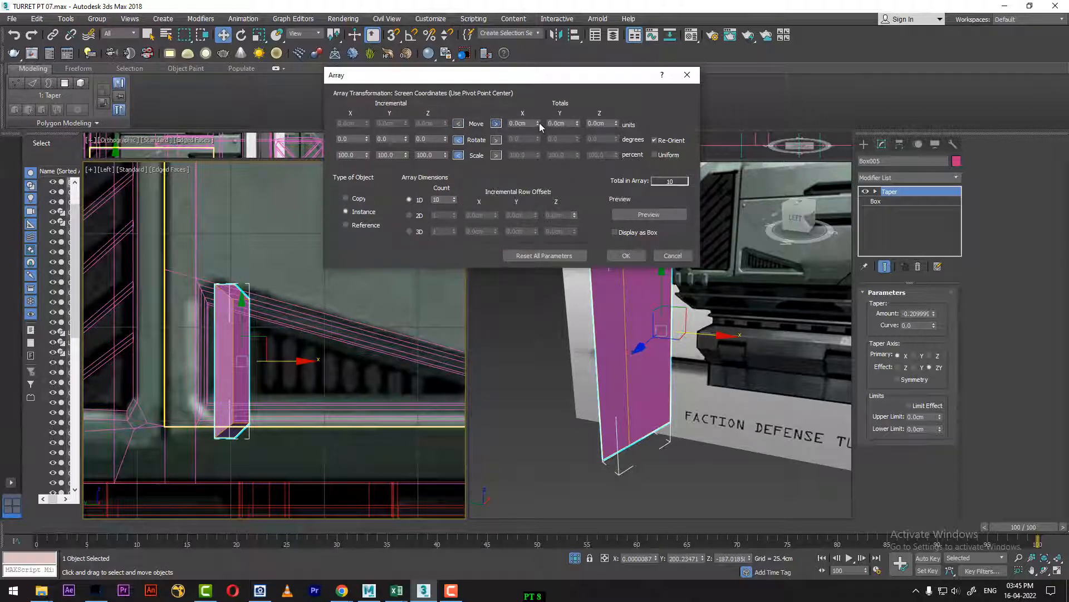
left_click(680, 214)
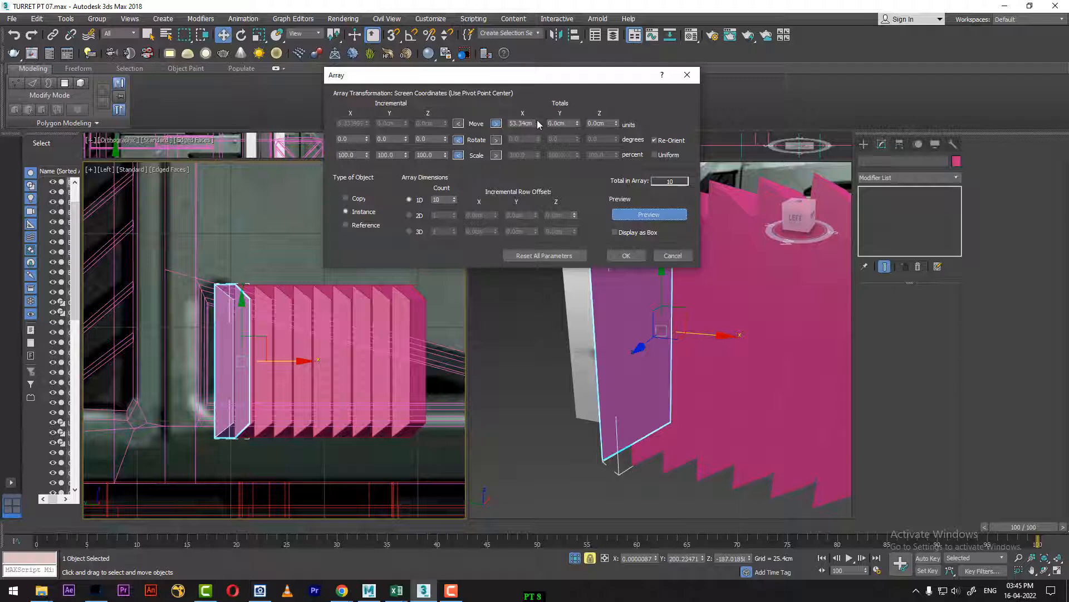
left_click_drag(538, 121, 537, 120)
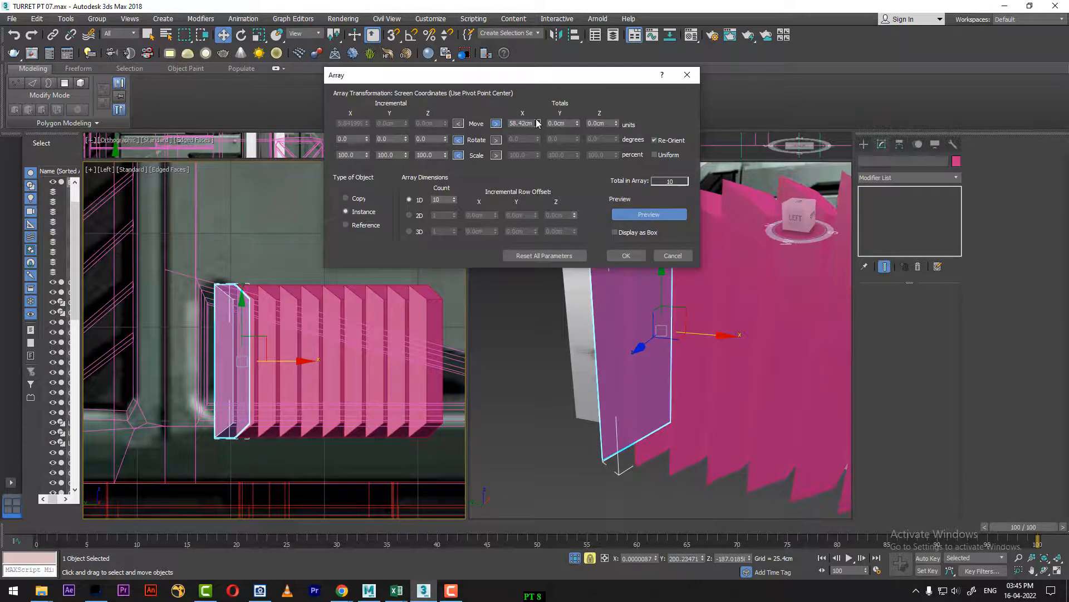
left_click(626, 255)
scroll(703, 393, "up", 5)
scroll(704, 395, "down", 5)
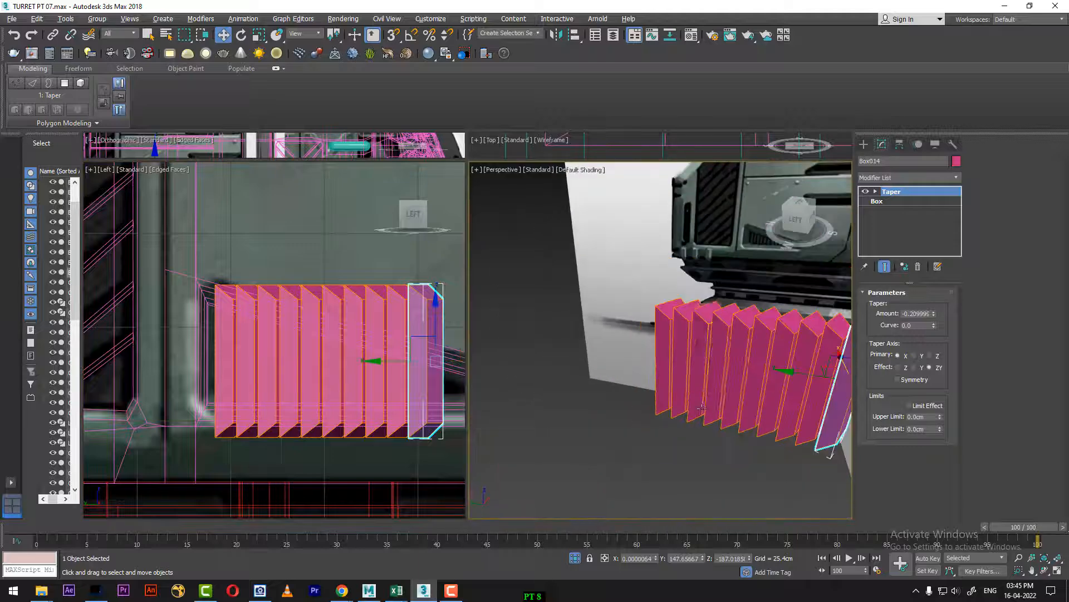
Step: Hide the turret body and the vent frame object so only the slats remain over the reference image
middle_click_drag(704, 396, 599, 380, "alt")
left_click(724, 377)
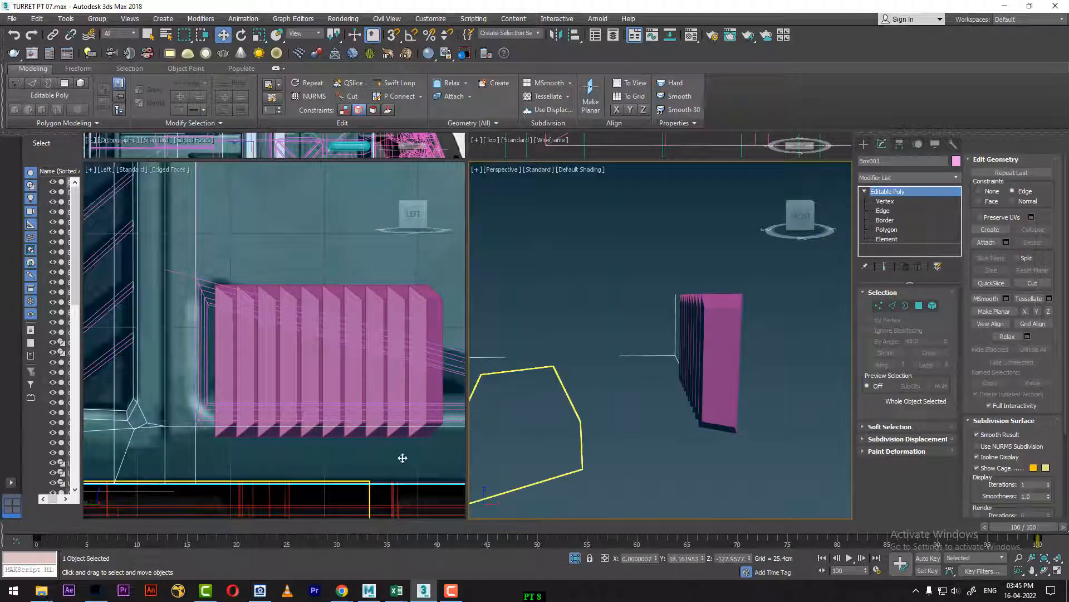
right_click(208, 466)
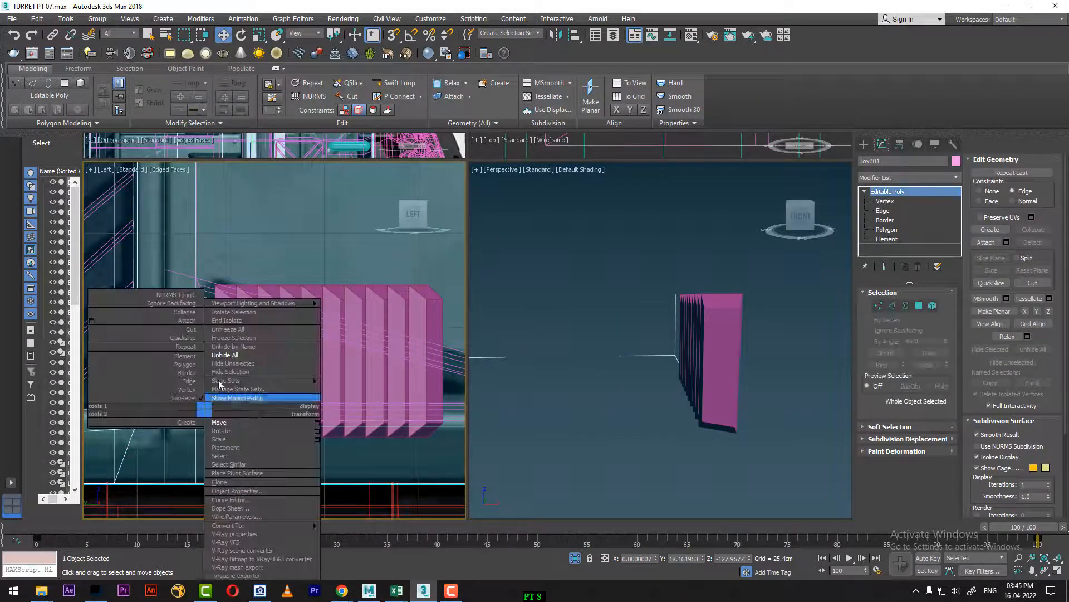
left_click(238, 375)
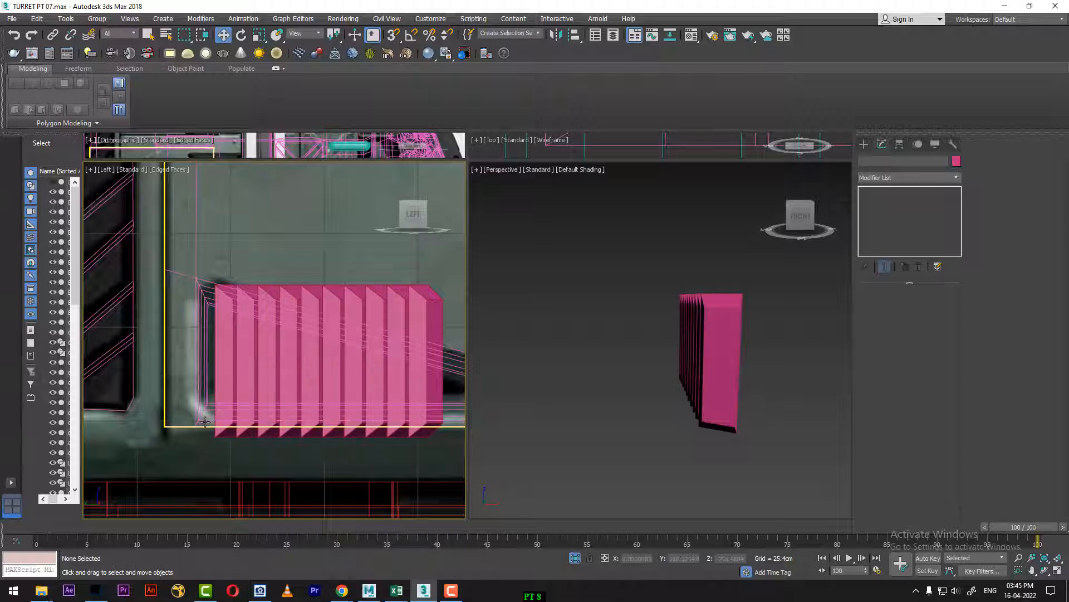
left_click(299, 427)
right_click(196, 411)
left_click(234, 372)
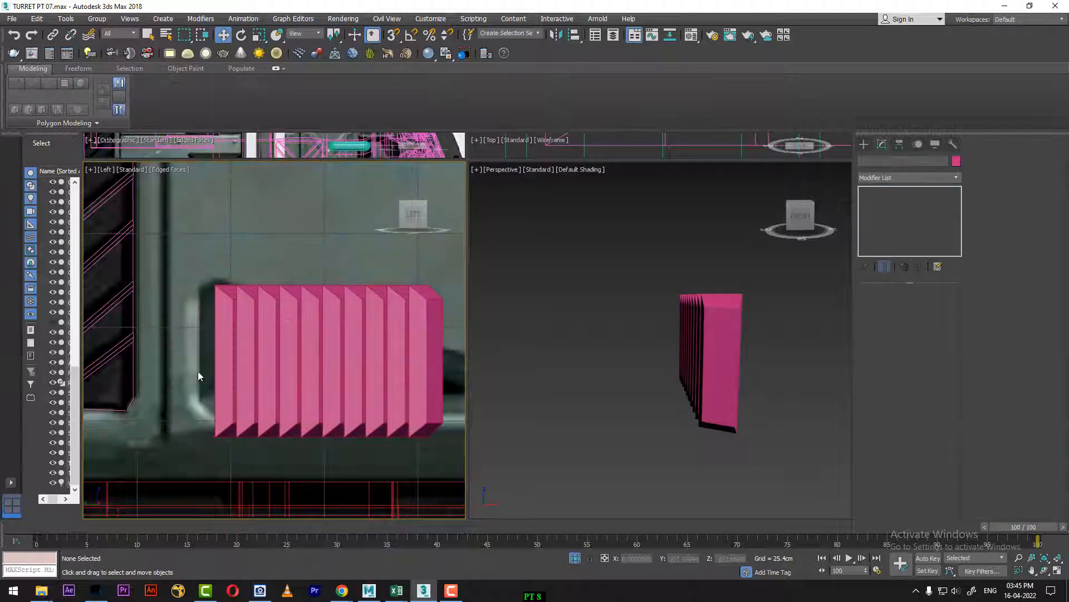
Step: Select all ten slats, display them see-through over the reference, and open the Material Editor
left_click_drag(440, 387, 440, 387)
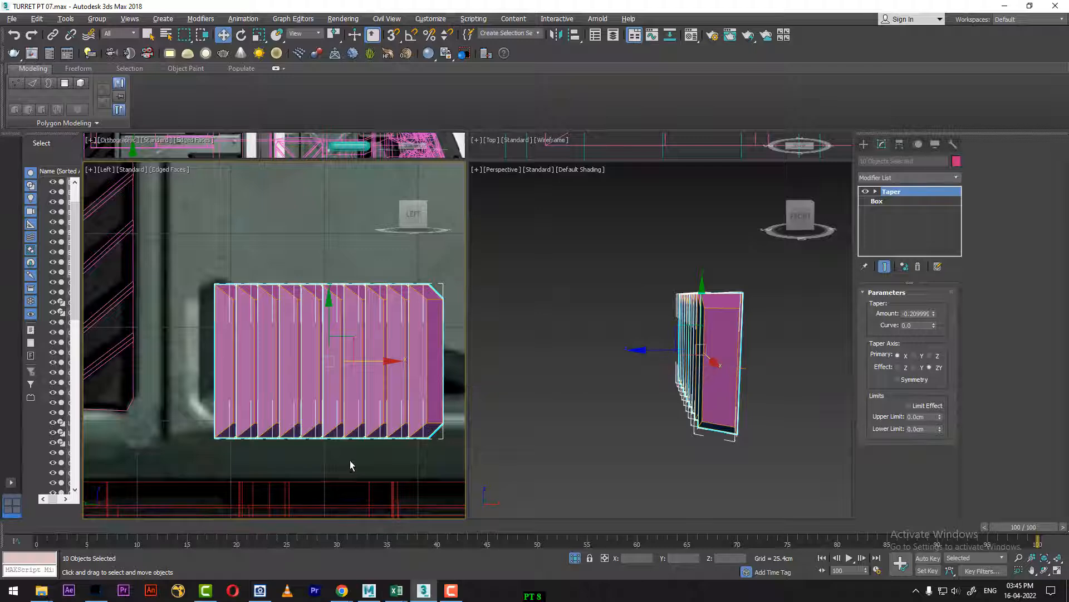
key("alt+x")
left_click_drag(61, 529, 948, 453)
middle_click_drag(263, 376, 268, 370)
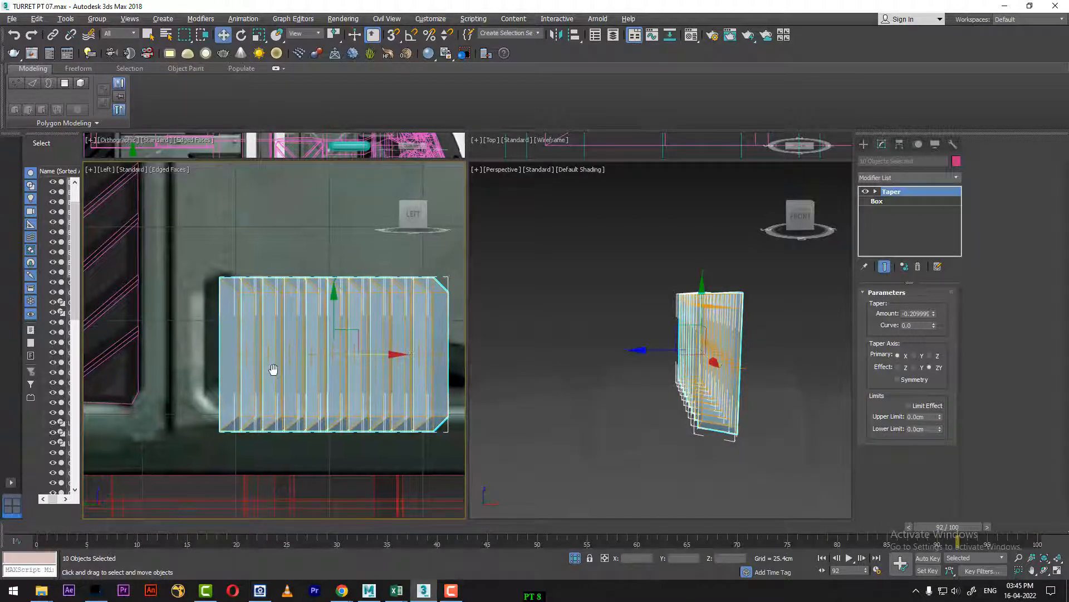
key("m")
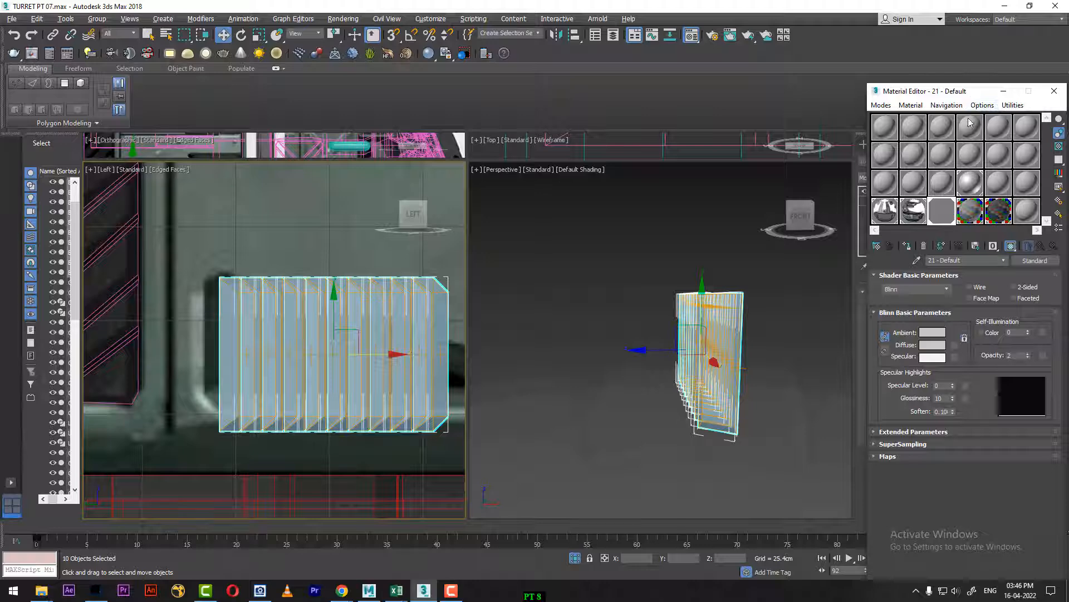
left_click_drag(947, 91, 734, 461)
middle_click_drag(331, 357, 292, 345)
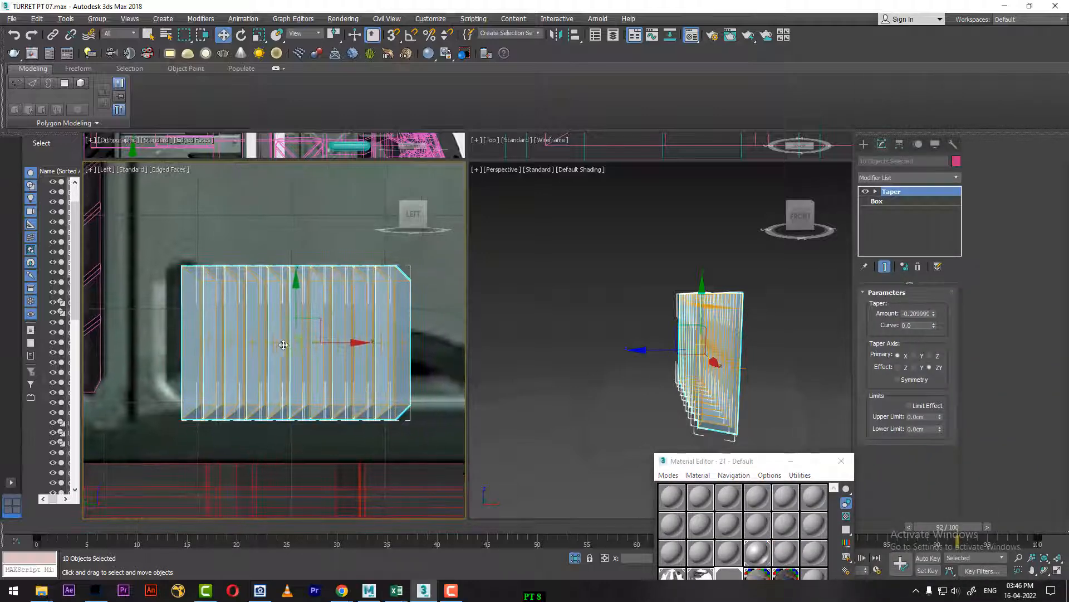
middle_click_drag(708, 372, 799, 375, "alt")
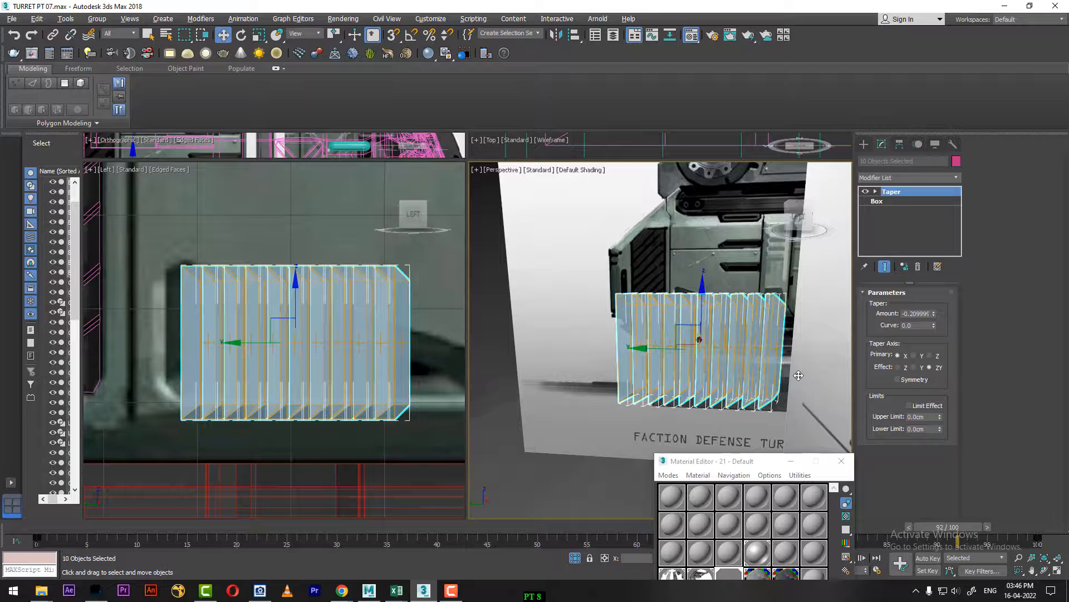
Step: Add a Slice modifier to the ten slats with the slice type Remove Top
left_click(921, 177)
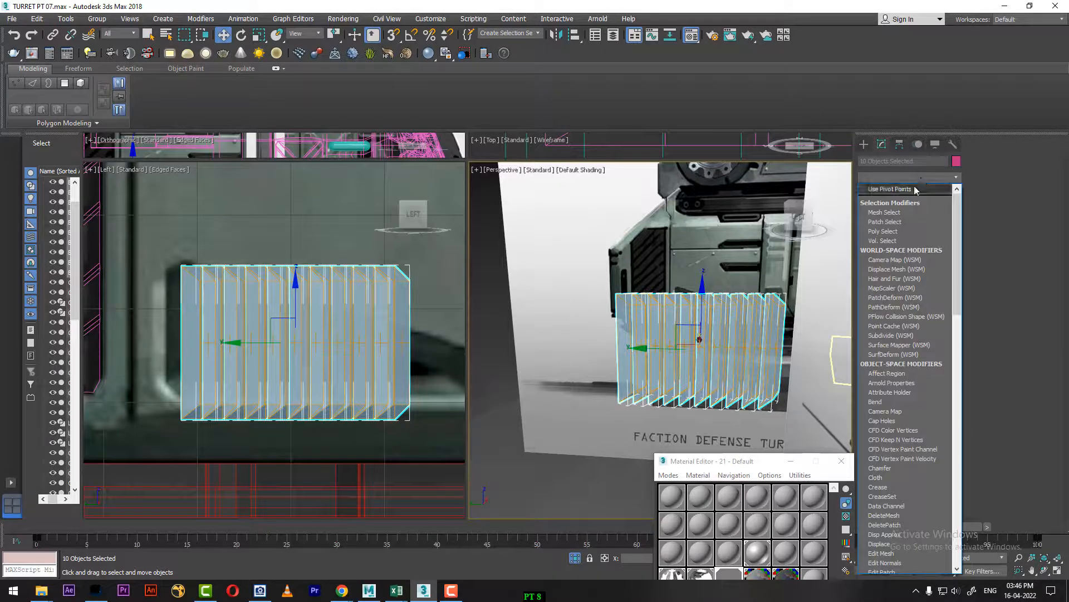
type("sl")
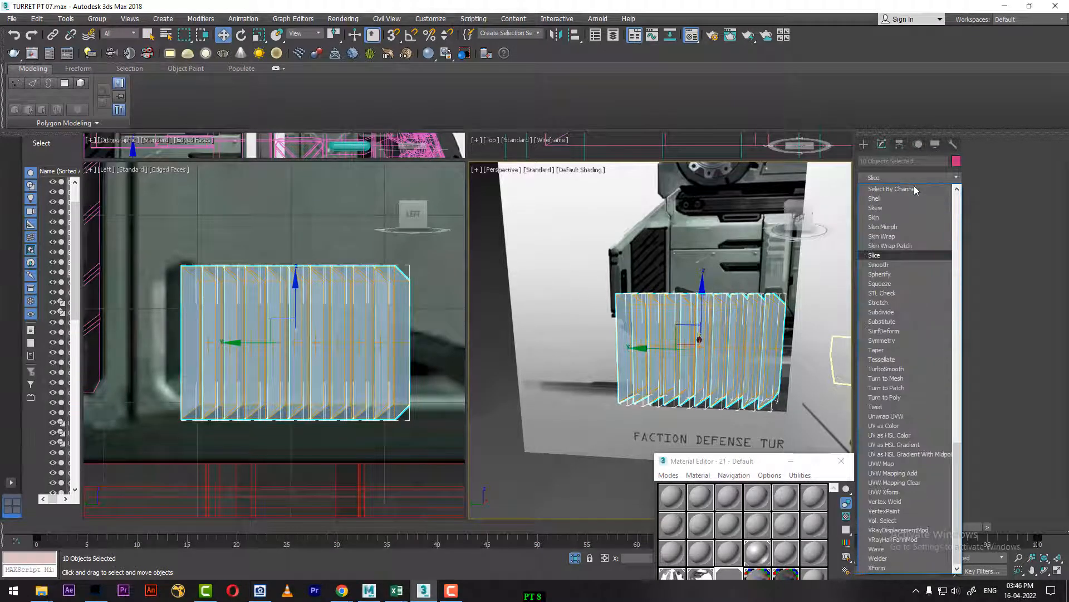
key("Return")
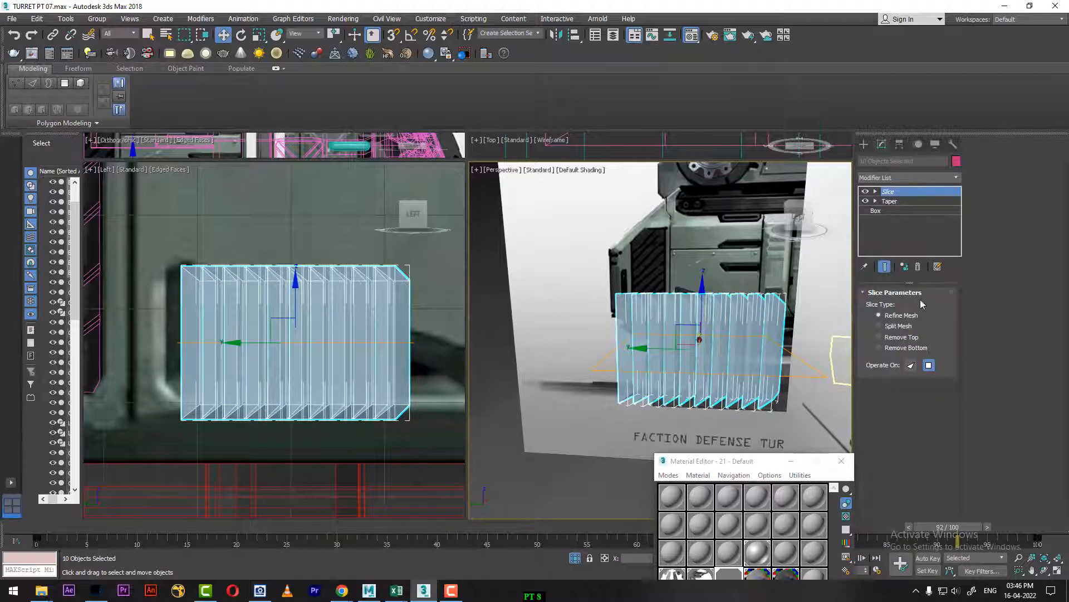
left_click(879, 337)
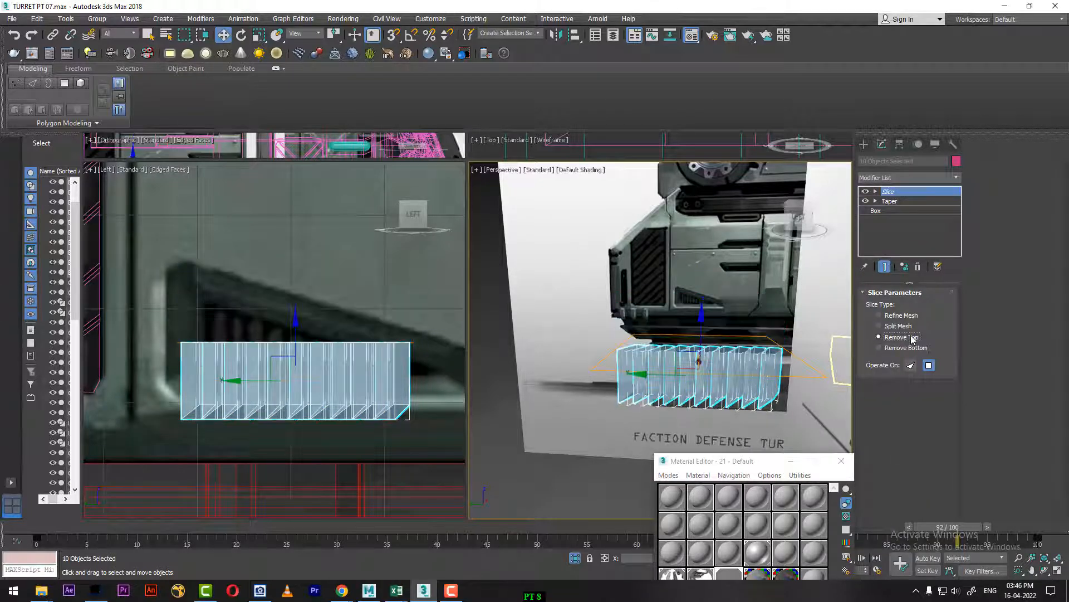
Step: Tilt and move the slice plane so the slat tops follow the sloping upper edge of the triangular vent
left_click(875, 192)
left_click(900, 201)
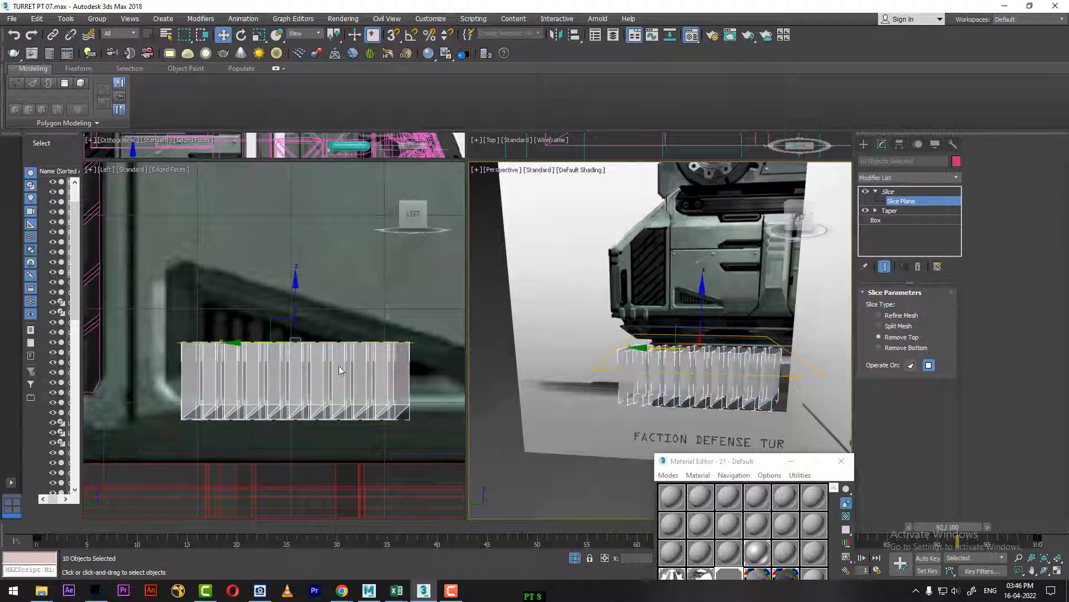
middle_click_drag(296, 282, 294, 295)
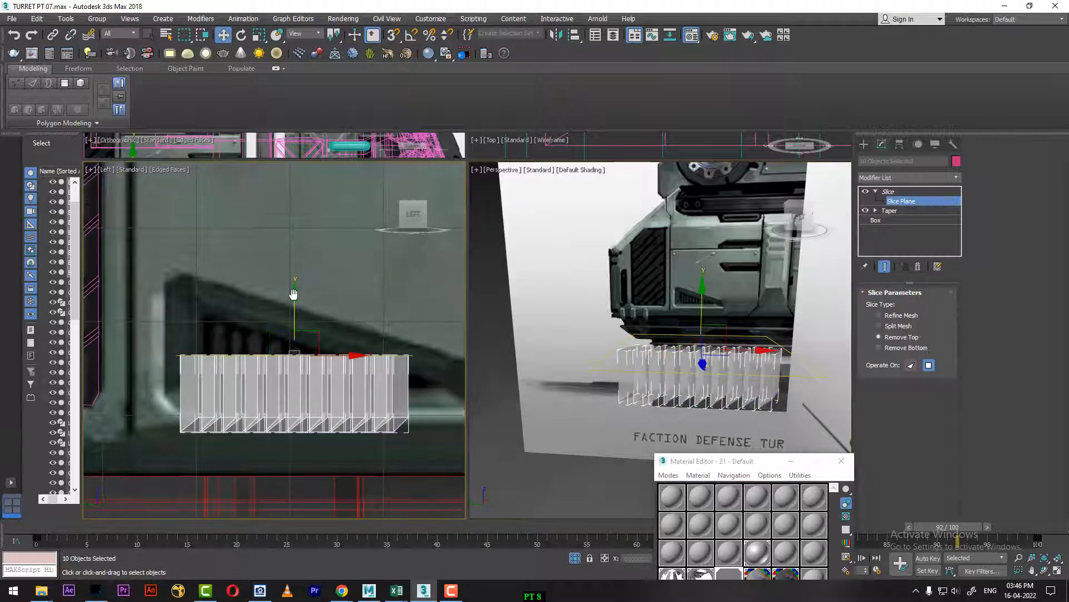
left_click_drag(294, 295, 342, 291)
key("e")
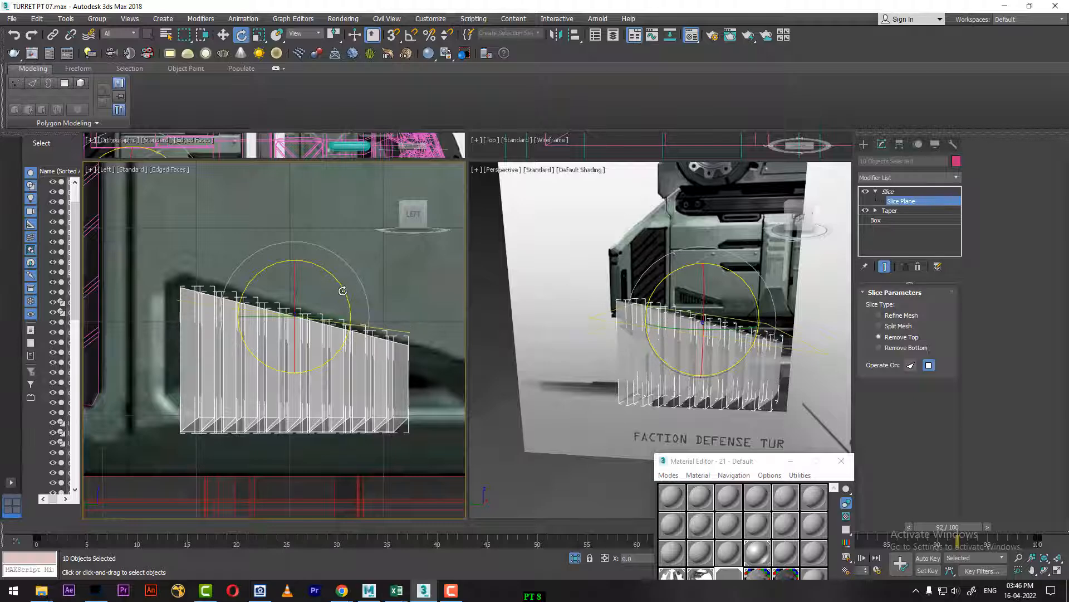
key("w")
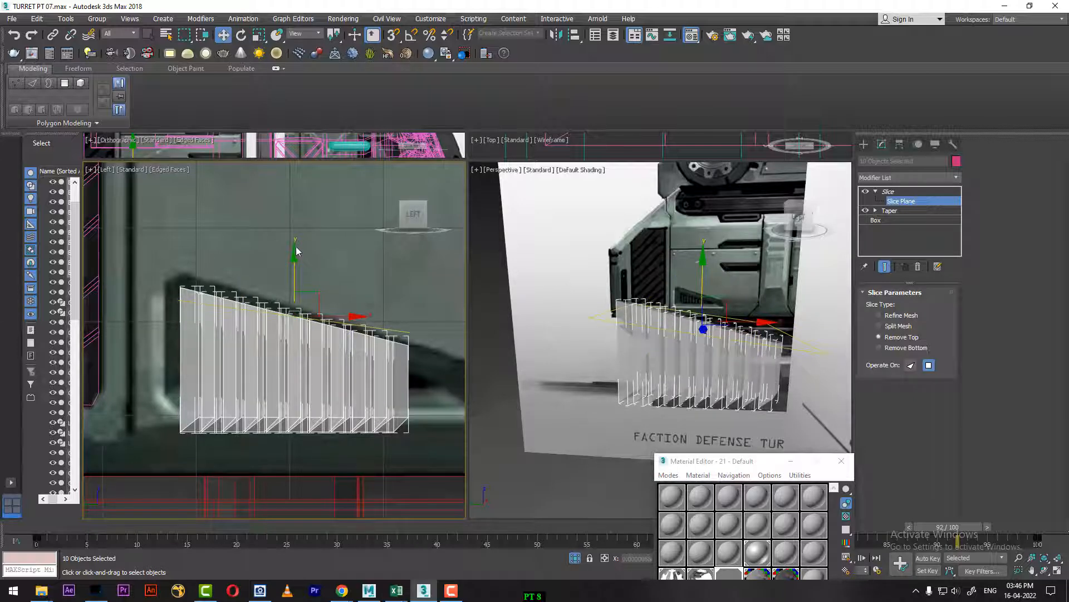
left_click_drag(295, 254, 314, 273)
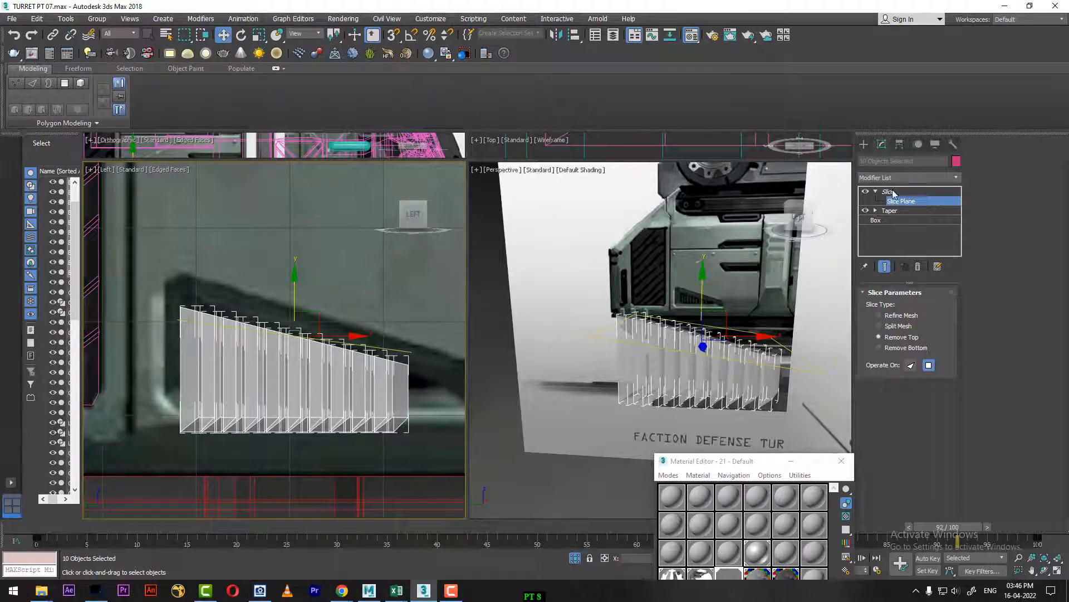
Step: Add a second Slice modifier to the slats with the slice type Remove Bottom
left_click(892, 191)
left_click(914, 178)
type("sl")
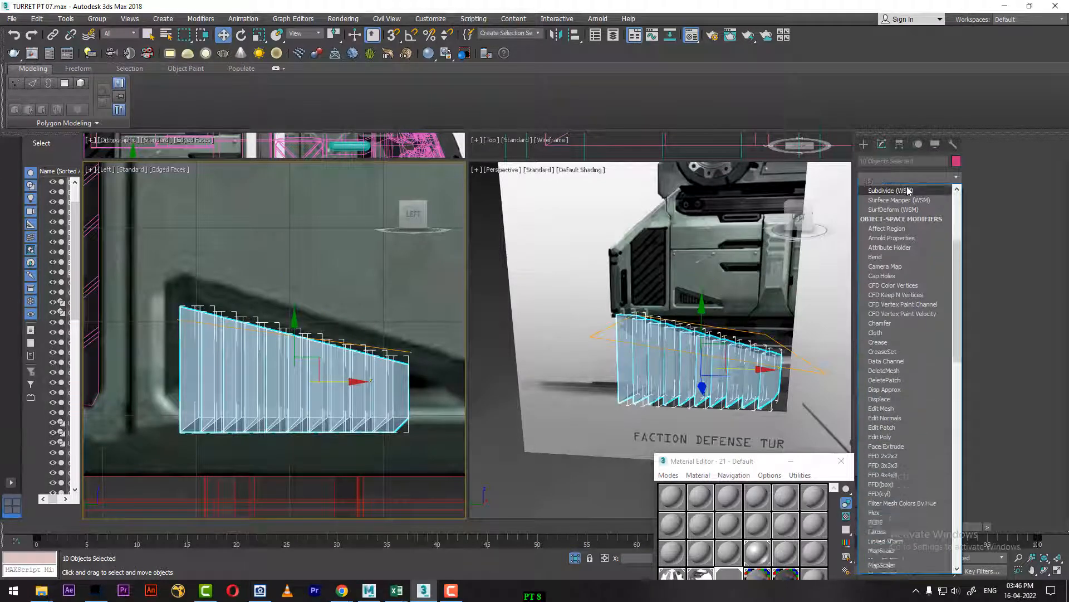
left_click(906, 256)
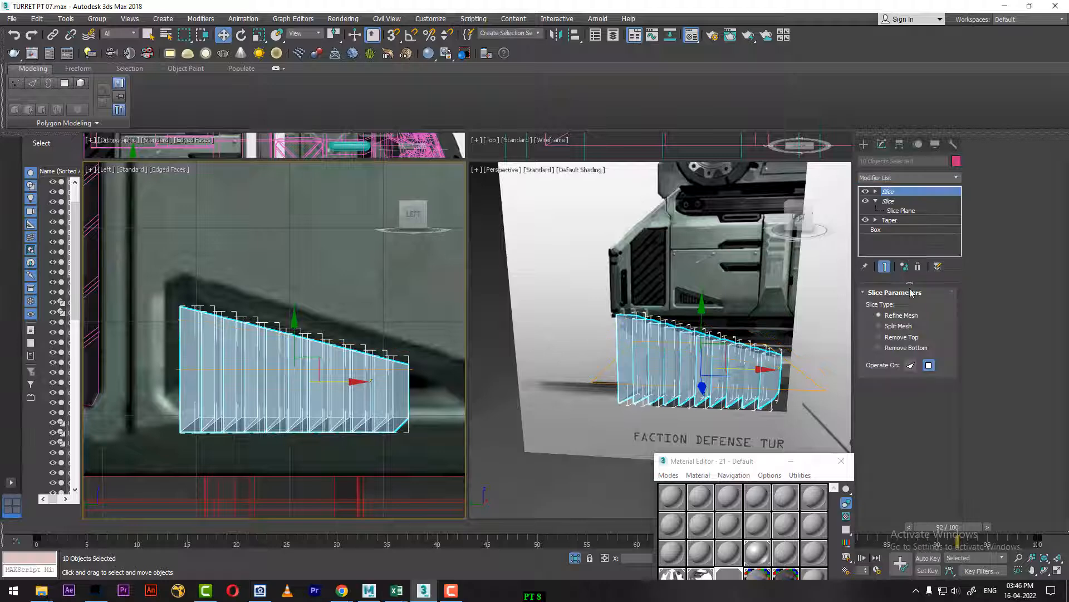
left_click(879, 347)
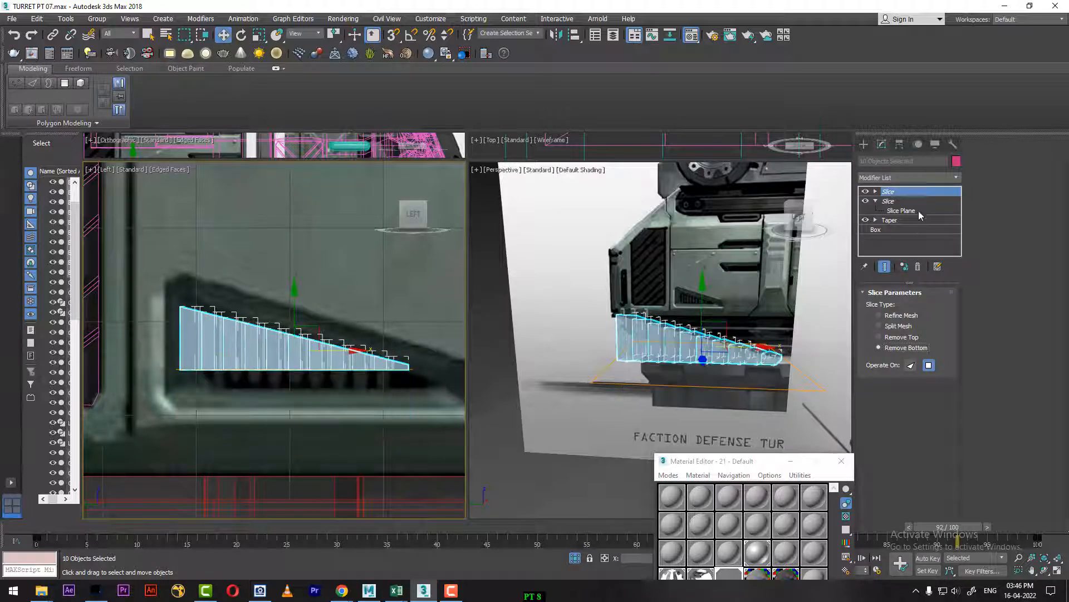
Step: Lower the second slice plane to the bottom edge of the vent opening, keeping it horizontal
left_click(876, 191)
left_click(900, 201)
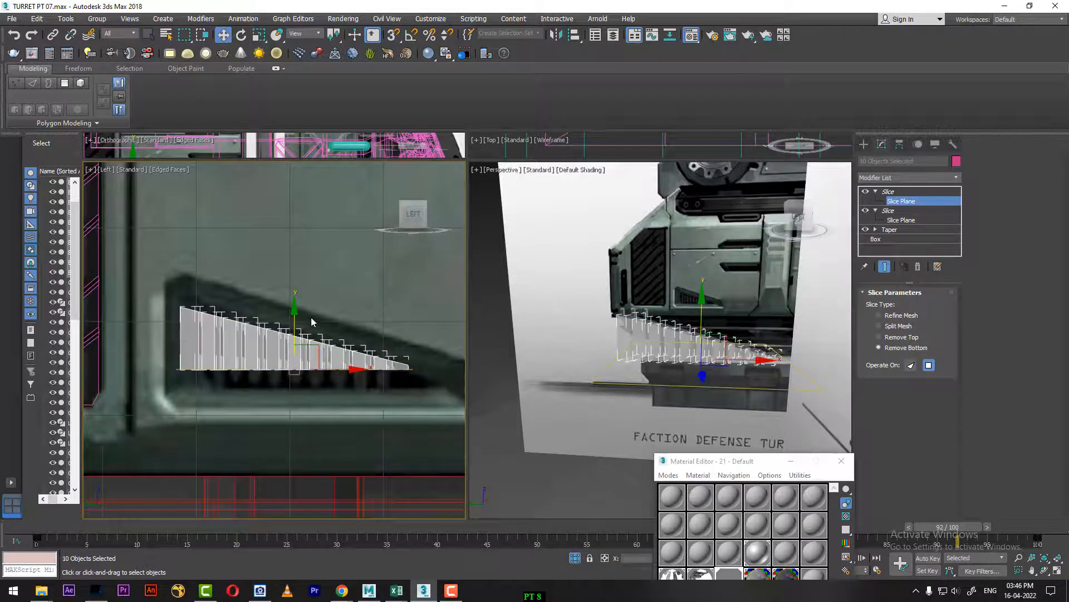
left_click_drag(293, 313, 338, 351)
key("e")
key("w")
key("e")
key("w")
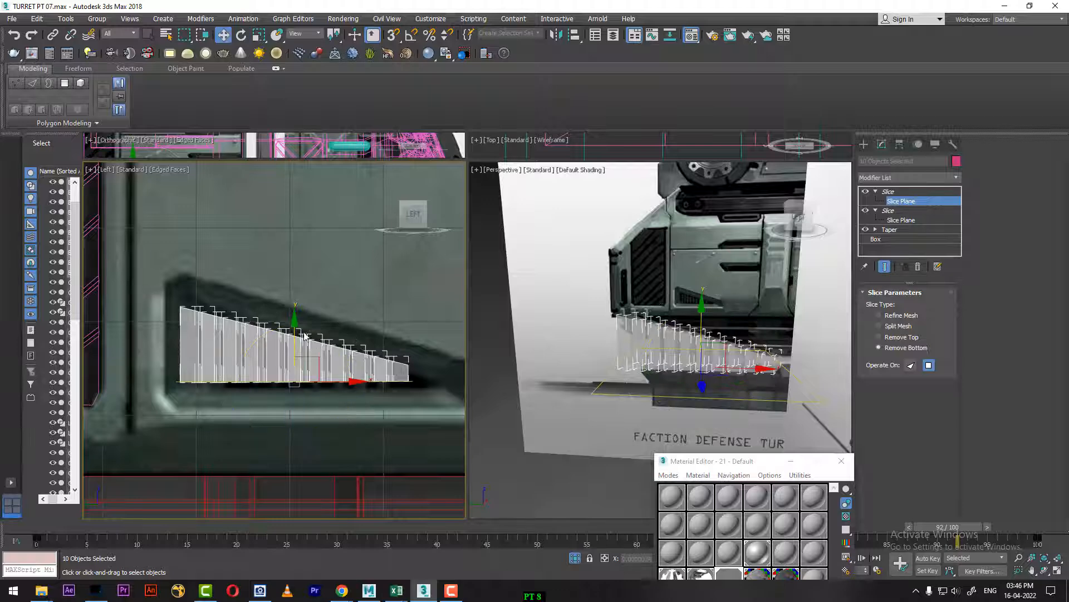
left_click_drag(294, 322, 293, 325)
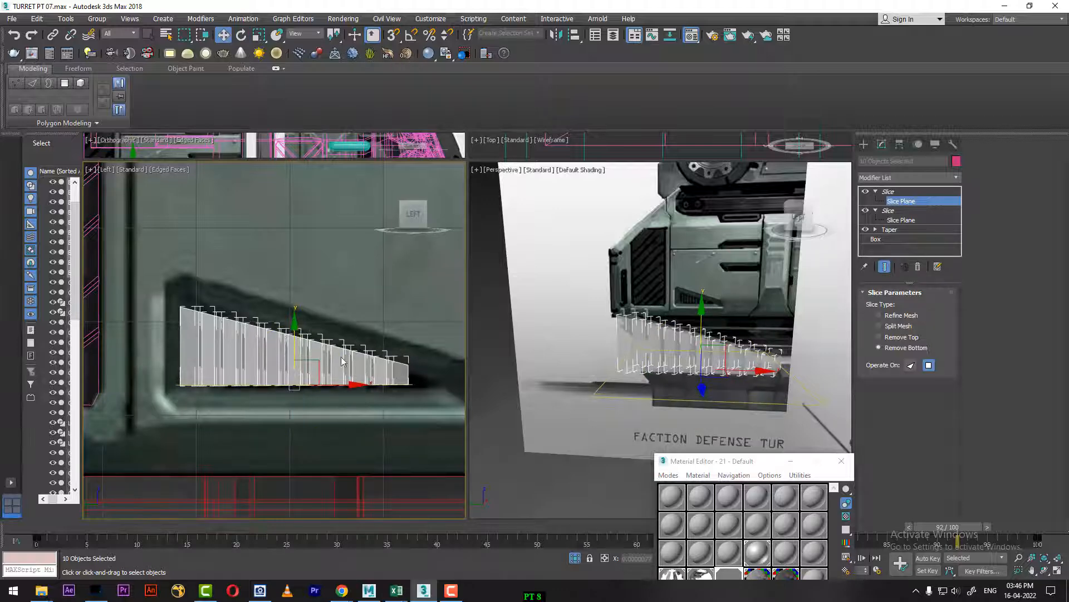
Step: Add a Cap Holes modifier above both slices to close the cut ends of the slats
middle_click_drag(696, 362, 608, 385, "alt")
key("alt+w")
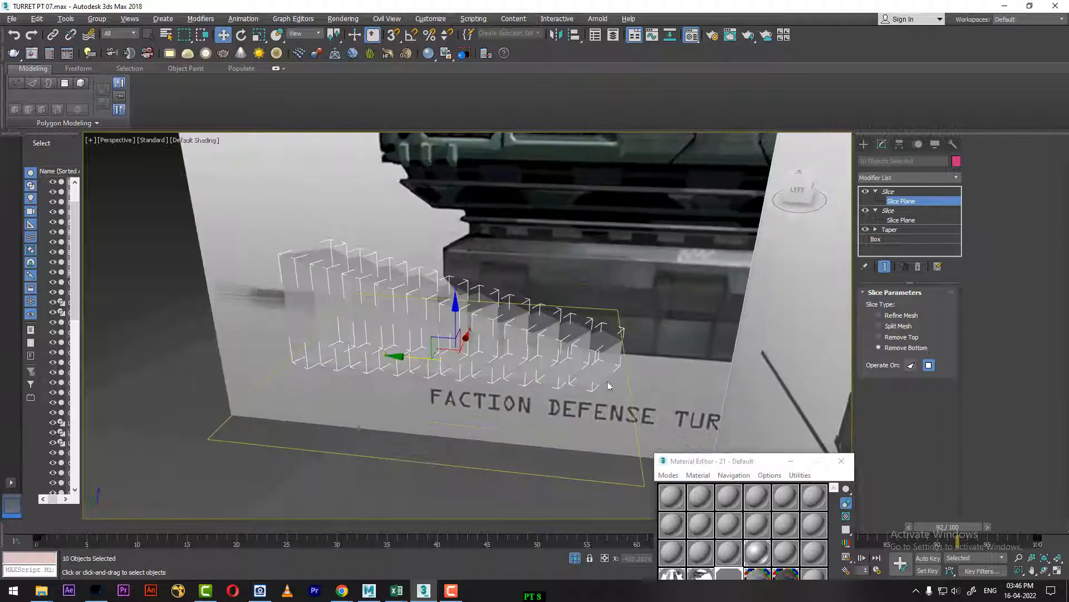
left_click(920, 193)
left_click(911, 178)
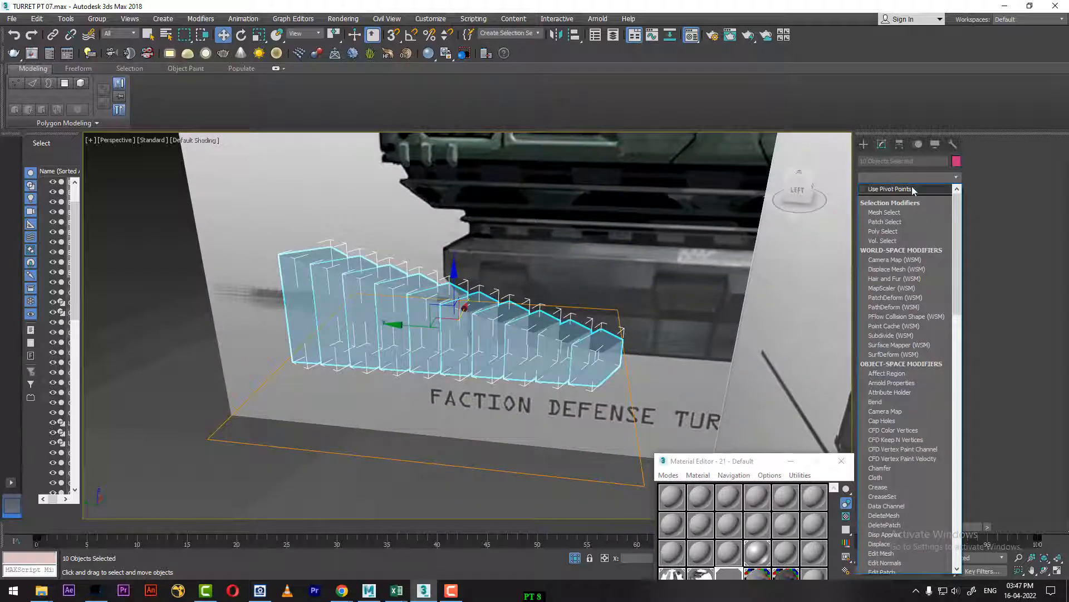
key("c")
key("c")
key("c")
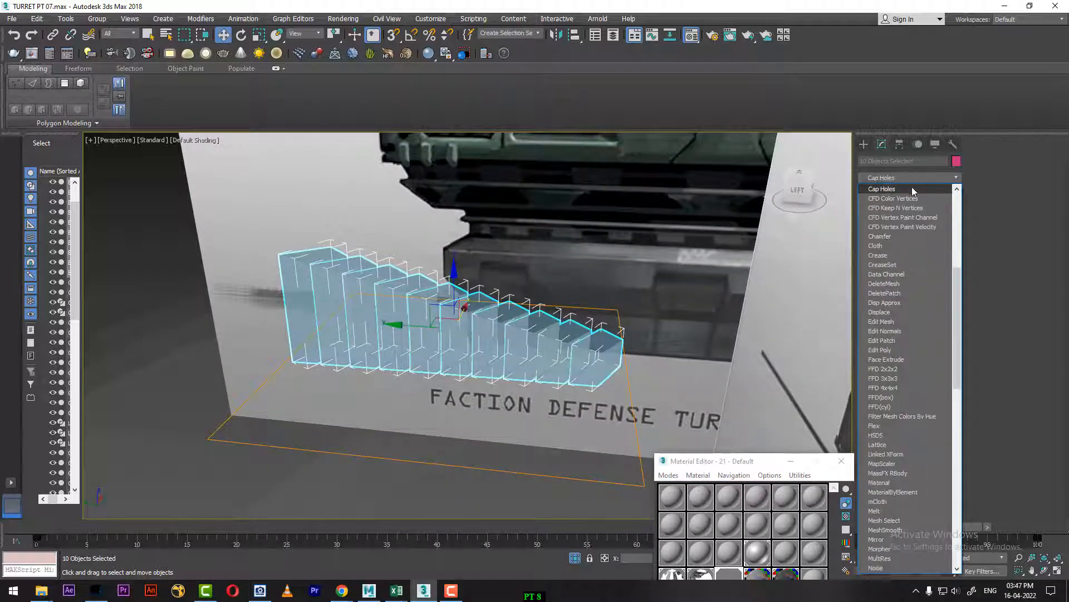
left_click(913, 191)
scroll(566, 384, "up", 3)
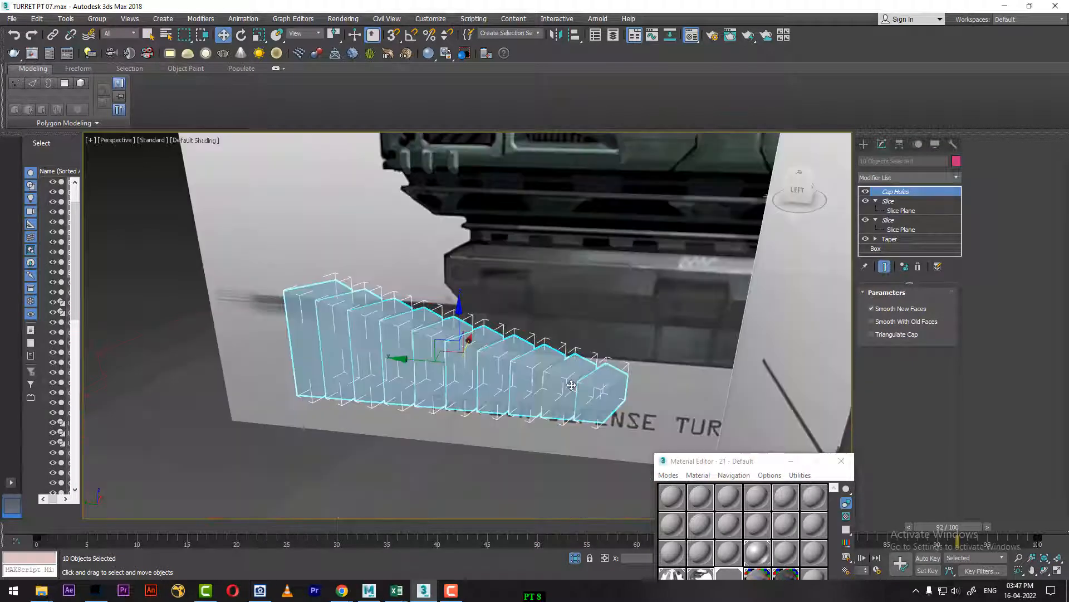
Step: Group the ten capped slats into a single group, keeping the suggested group name
scroll(545, 380, "down", 3)
middle_click_drag(544, 379, 526, 402, "alt")
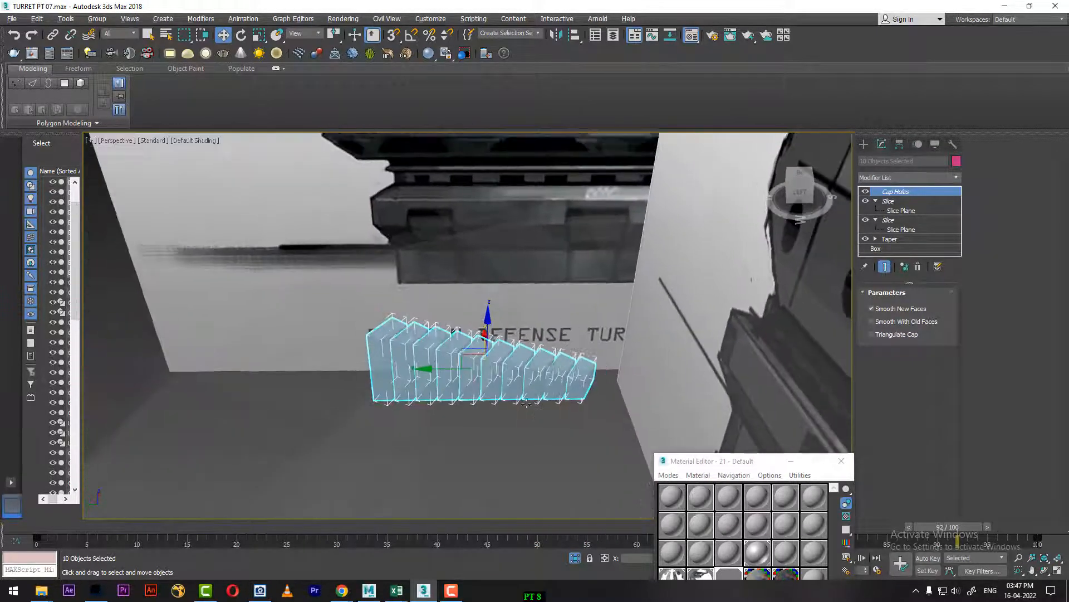
left_click(163, 20)
mouse_move(133, 20)
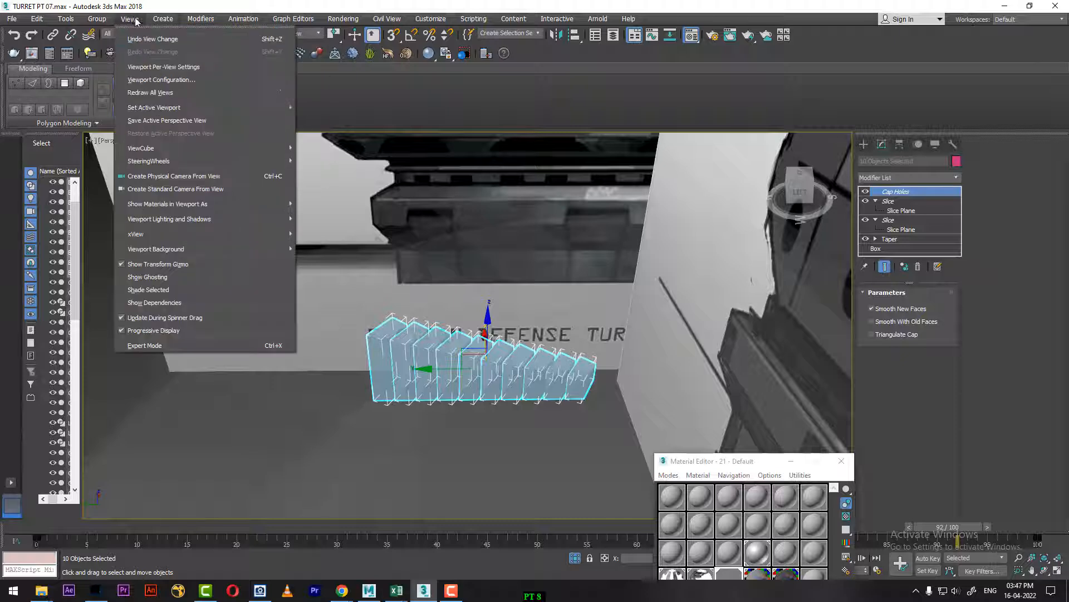
mouse_move(97, 19)
left_click(111, 39)
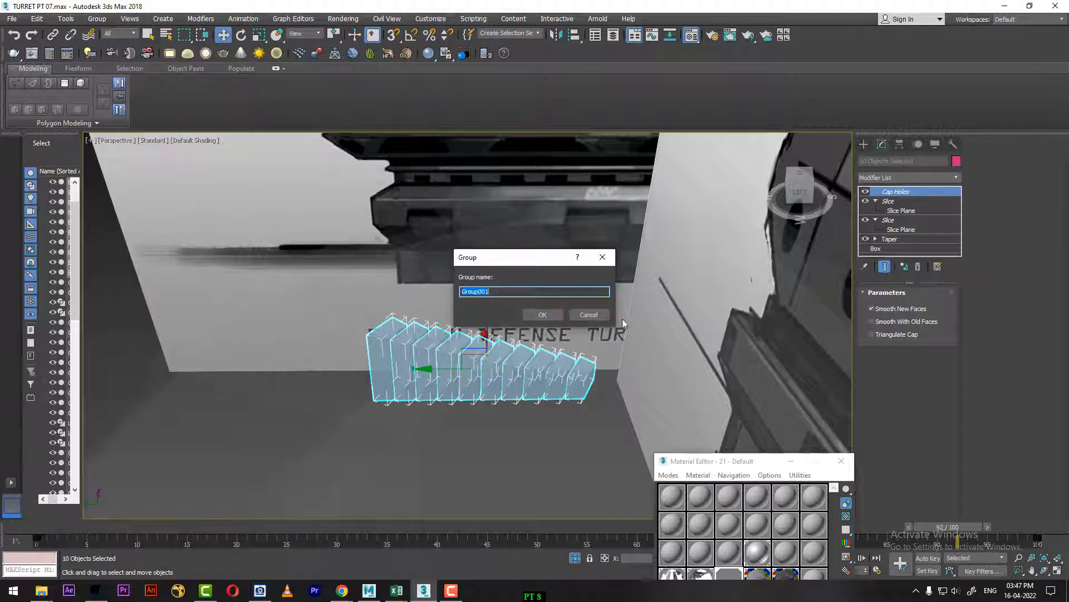
left_click(555, 315)
Step: Unhide all objects in the scene and return the time slider to frame 0
right_click(543, 328)
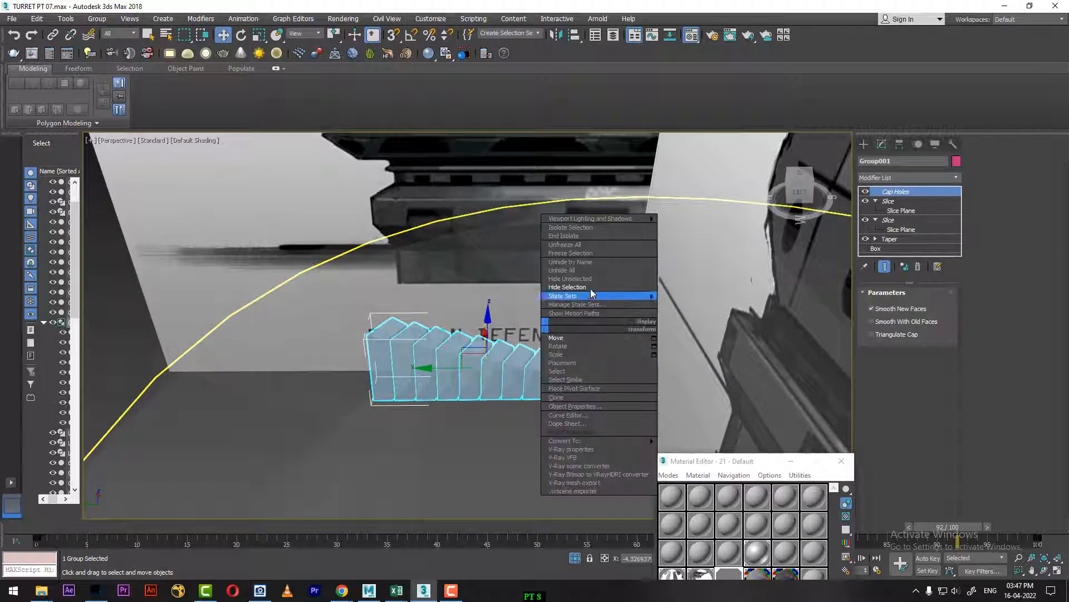
left_click(595, 271)
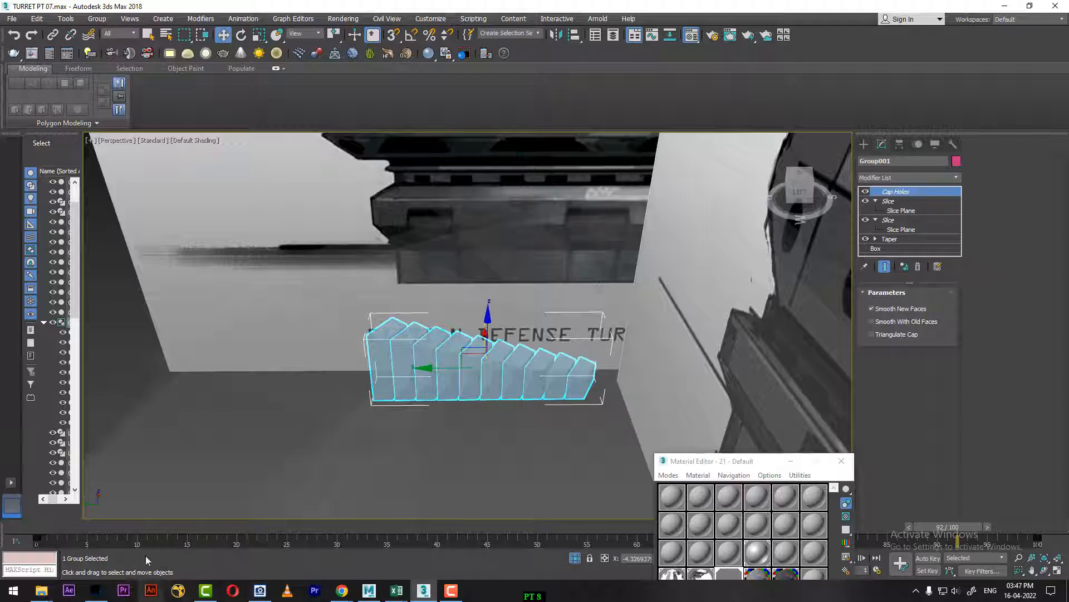
left_click_drag(159, 529, 2, 526)
Step: Move the slat group outward in depth until it sits in the triangular vent recess on the turret's side
scroll(496, 385, "down", 2)
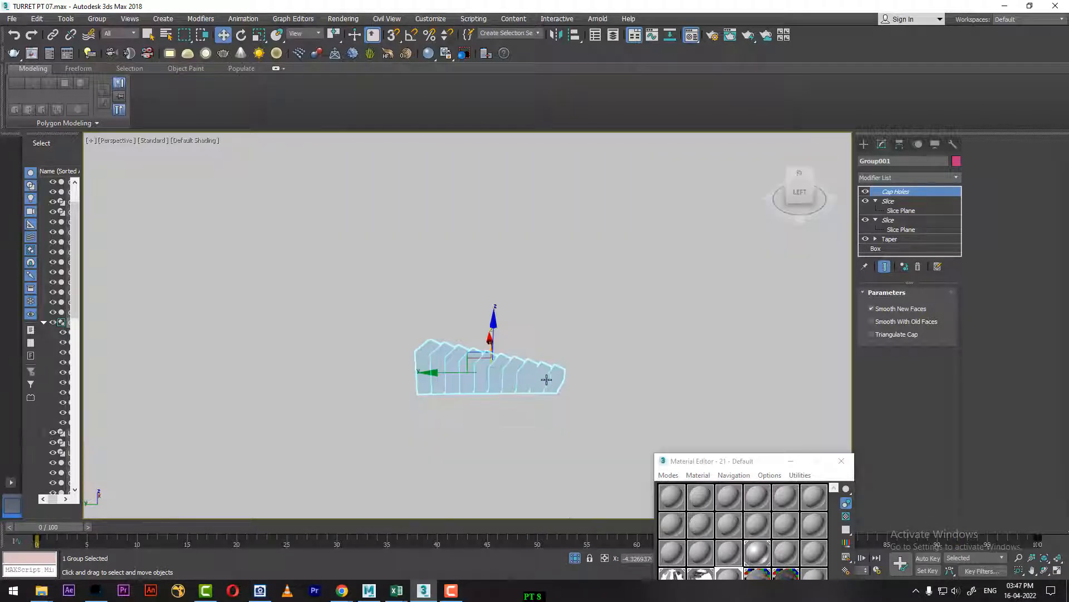
middle_click_drag(546, 377, 461, 401, "alt")
scroll(490, 399, "down", 2)
scroll(559, 392, "down", 5)
scroll(561, 392, "down", 3)
middle_click_drag(561, 392, 657, 364, "alt")
scroll(521, 349, "up", 3)
middle_click_drag(520, 349, 541, 346, "alt")
left_click_drag(428, 299, 516, 329)
key("z")
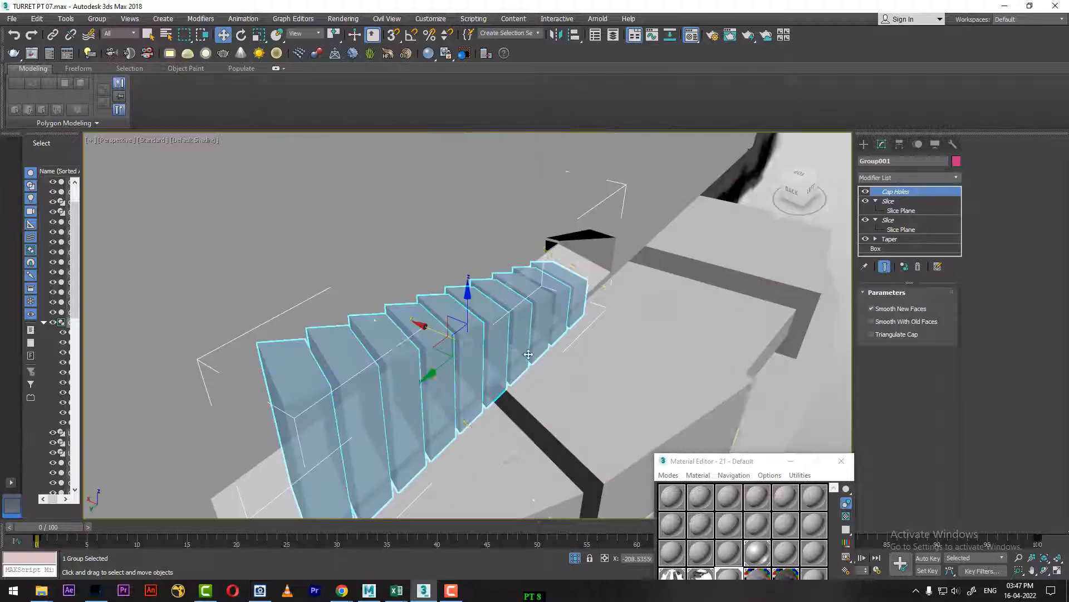
middle_click_drag(518, 337, 440, 303, "alt")
middle_click_drag(559, 377, 606, 336)
Step: In the Left view at frame 98, scale the slat group slightly taller and shift it down to fill the vent's height
left_click(675, 275)
scroll(676, 274, "down", 5)
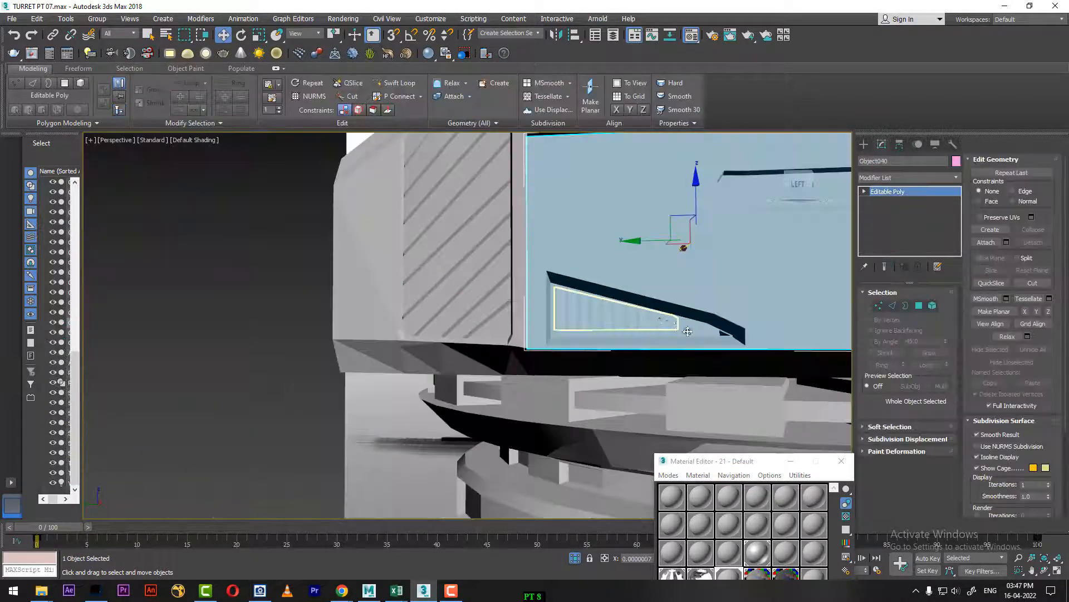
key("l")
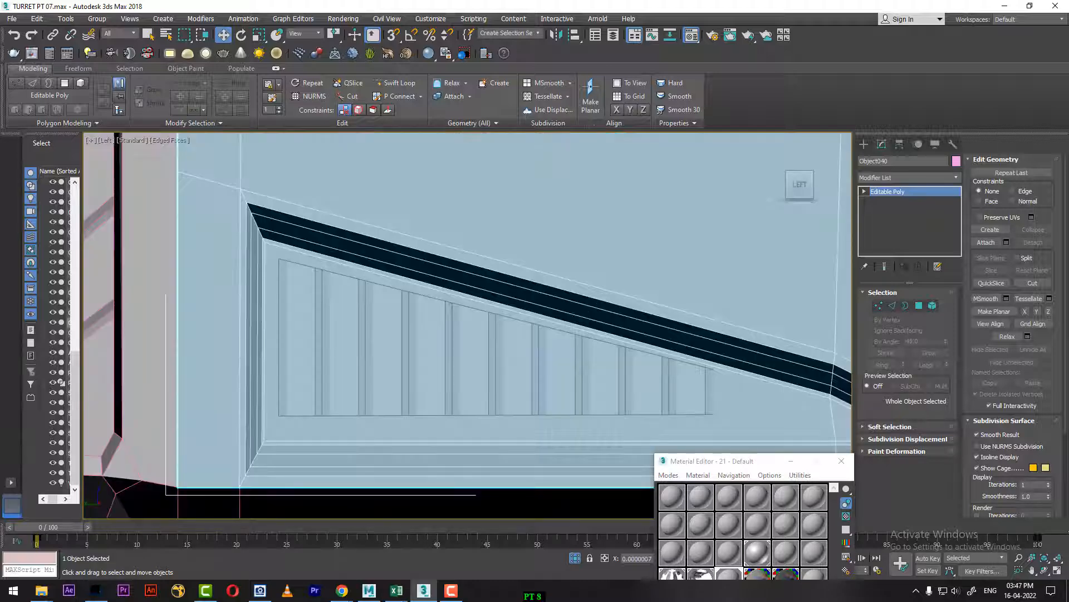
left_click_drag(51, 527, 1005, 527)
key("w")
middle_click_drag(554, 366, 497, 334)
left_click(530, 362)
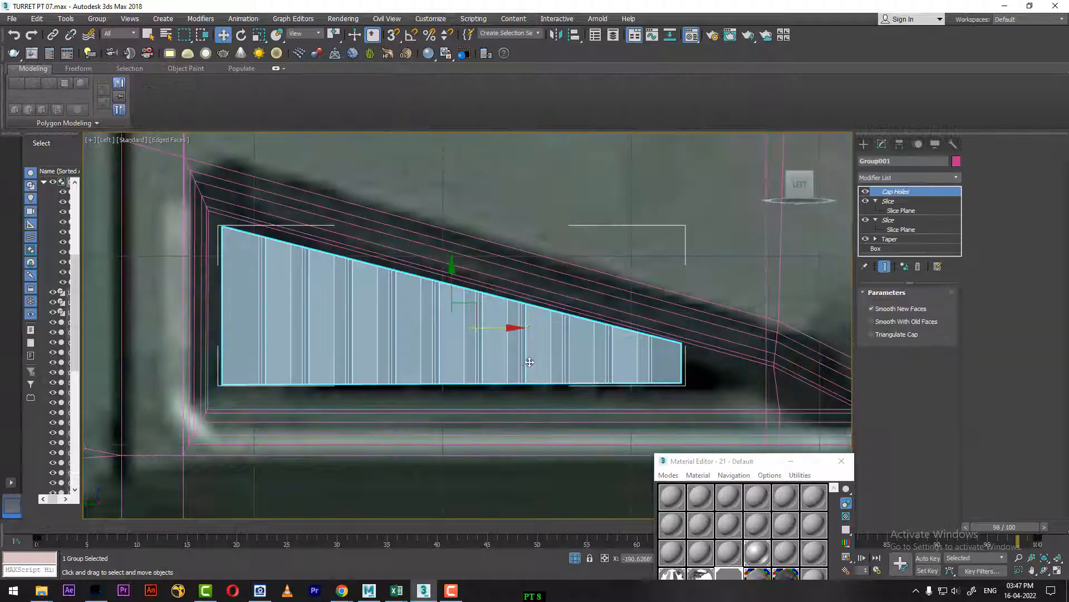
key("r")
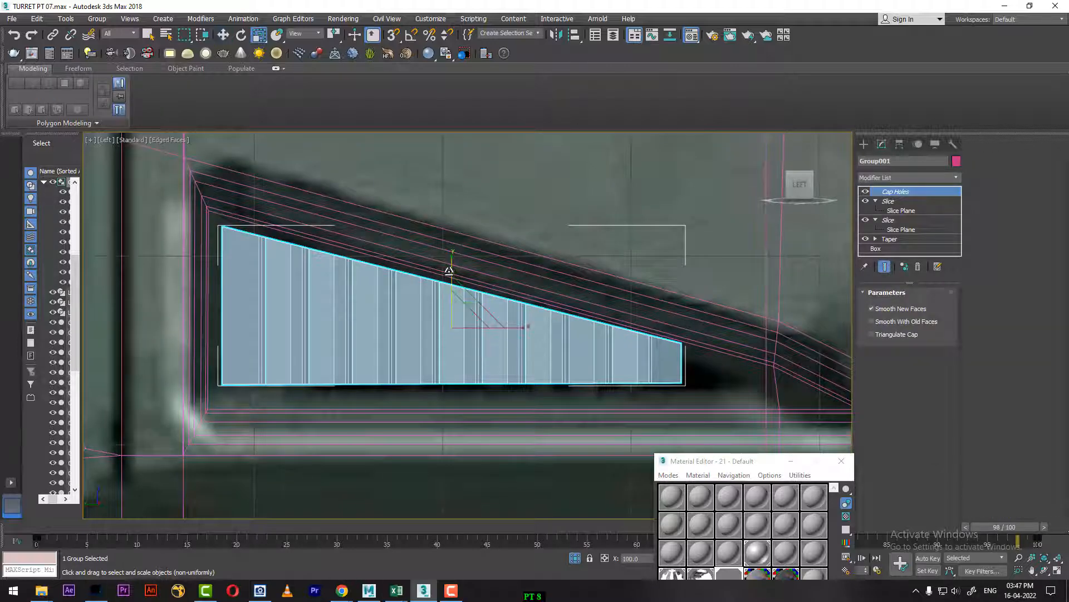
left_click_drag(453, 259, 451, 270)
key("w")
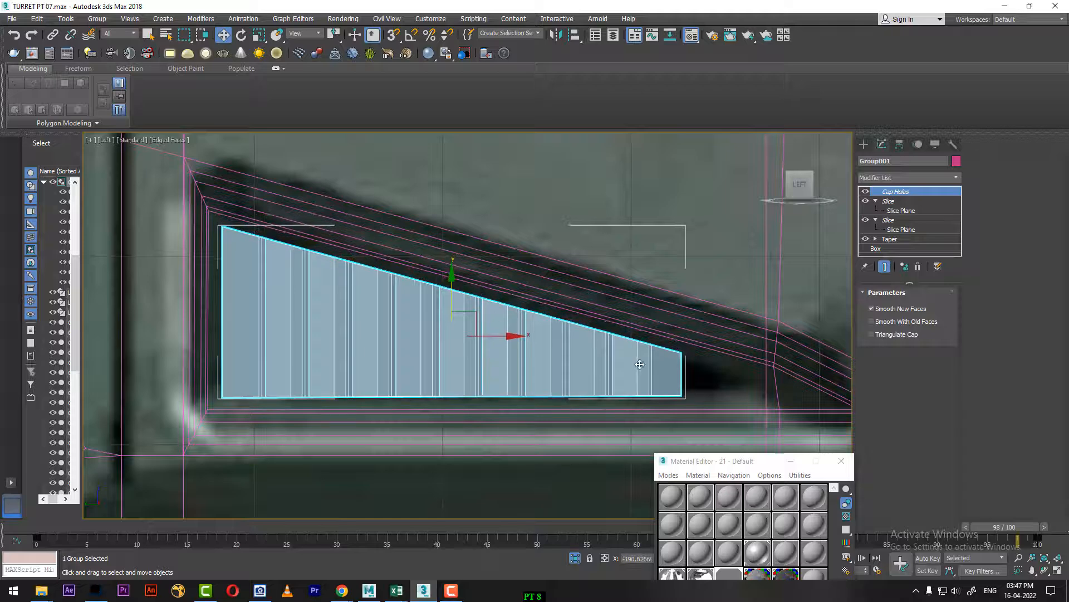
Step: Compare the slats with the vent outline and reference image, and widen the slat group horizontally toward the vent's narrow end
key("F3")
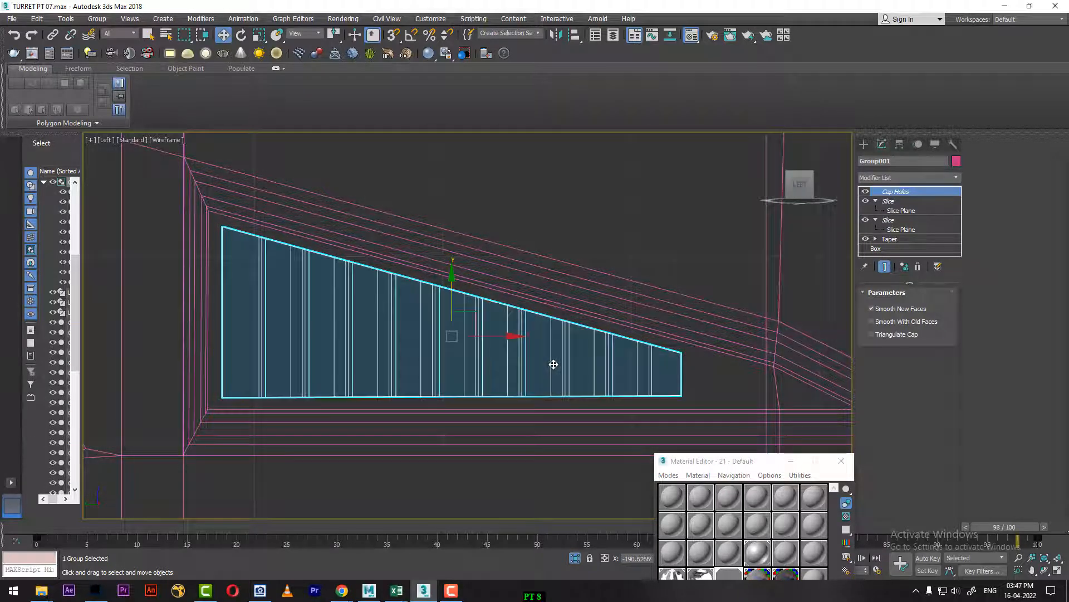
key("F3")
key("F3")
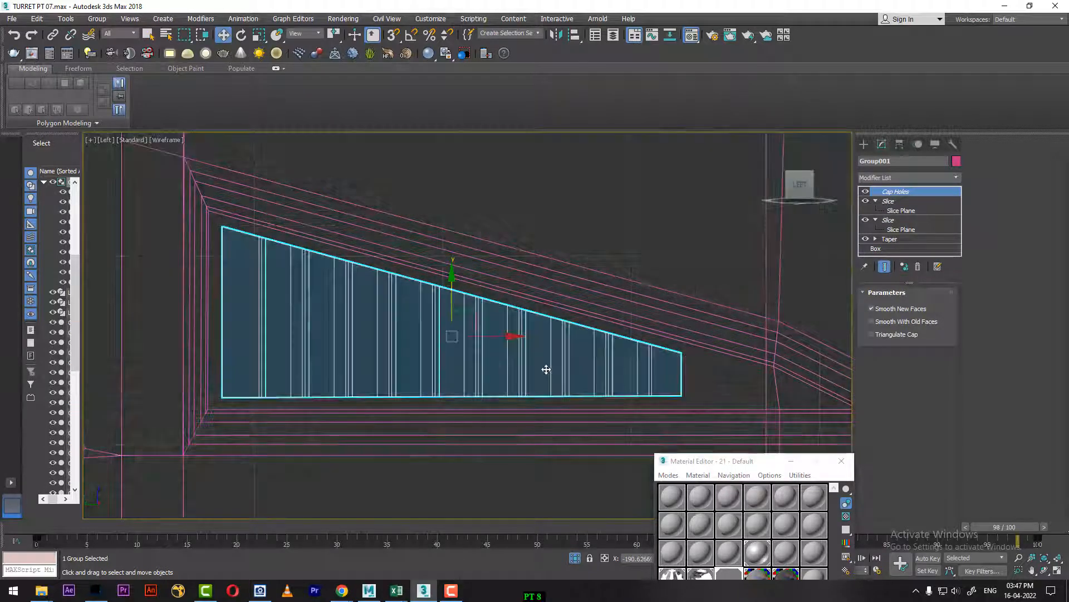
key("F3")
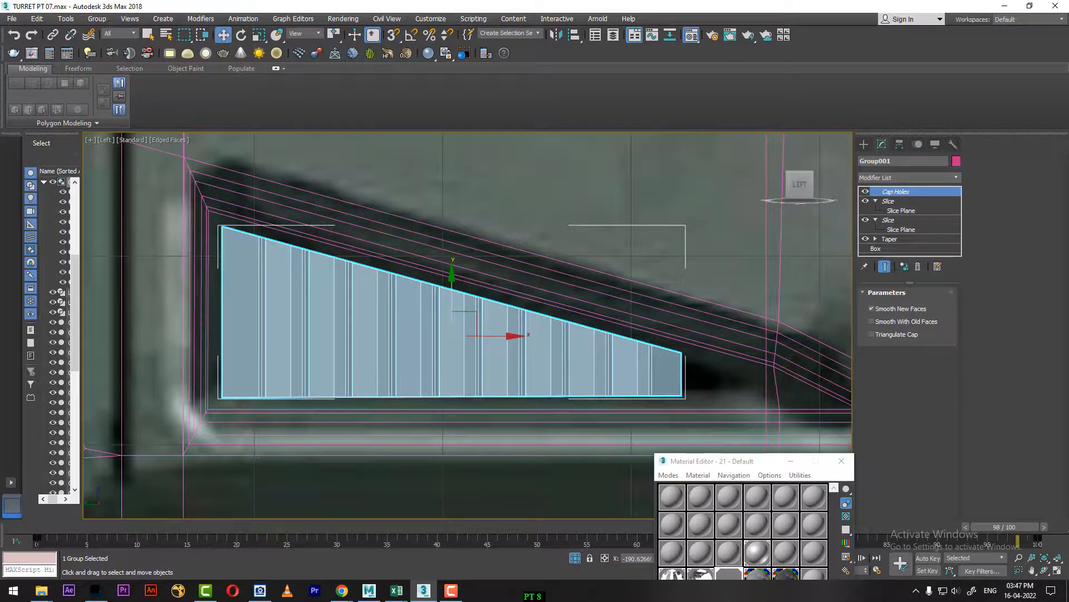
left_click(260, 591)
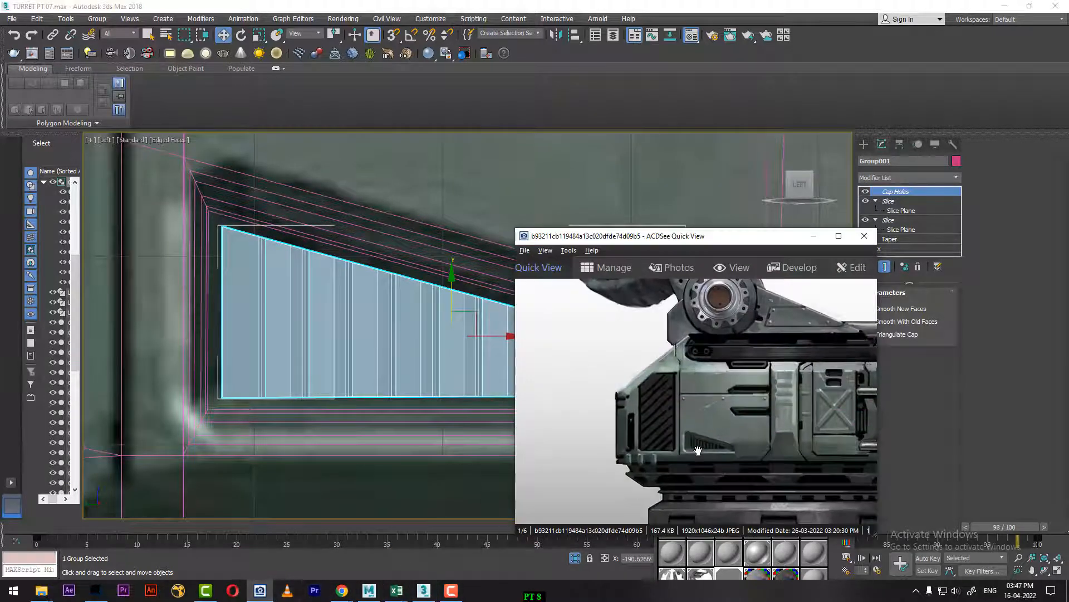
scroll(746, 423, "up", 5)
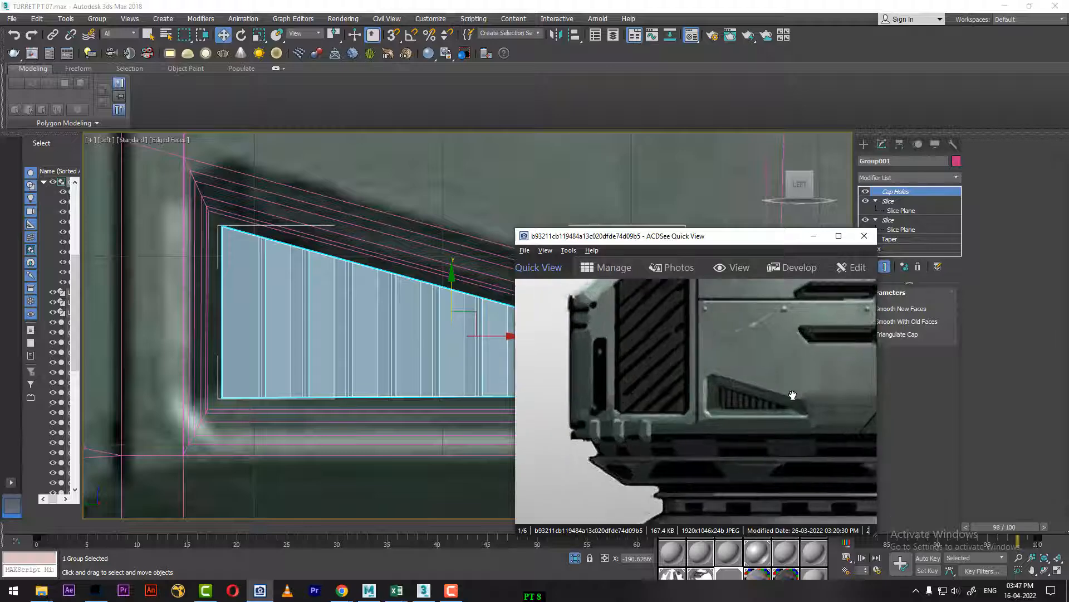
left_click(813, 236)
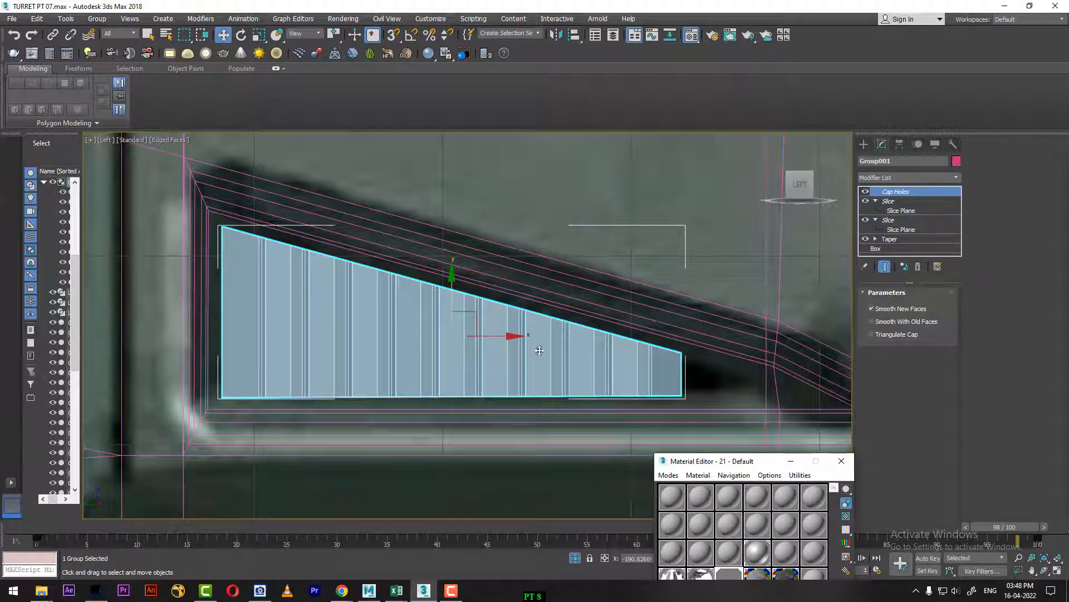
key("r")
left_click_drag(521, 339, 548, 339)
key("w")
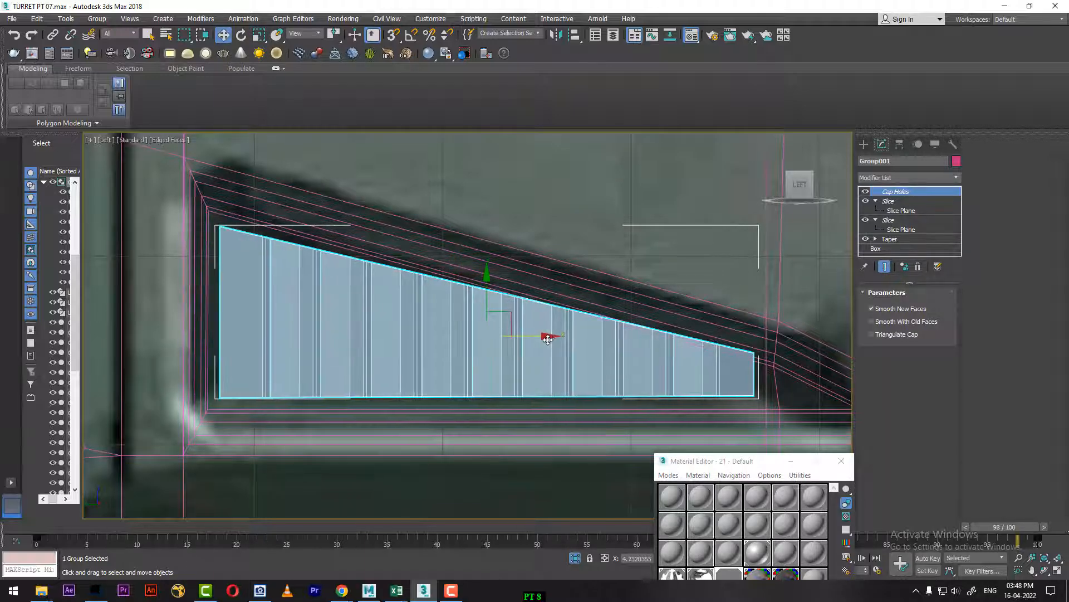
Step: Return to frame 0 and inspect the slatted vent and the whole turret body in the Perspective and Left views
key("p")
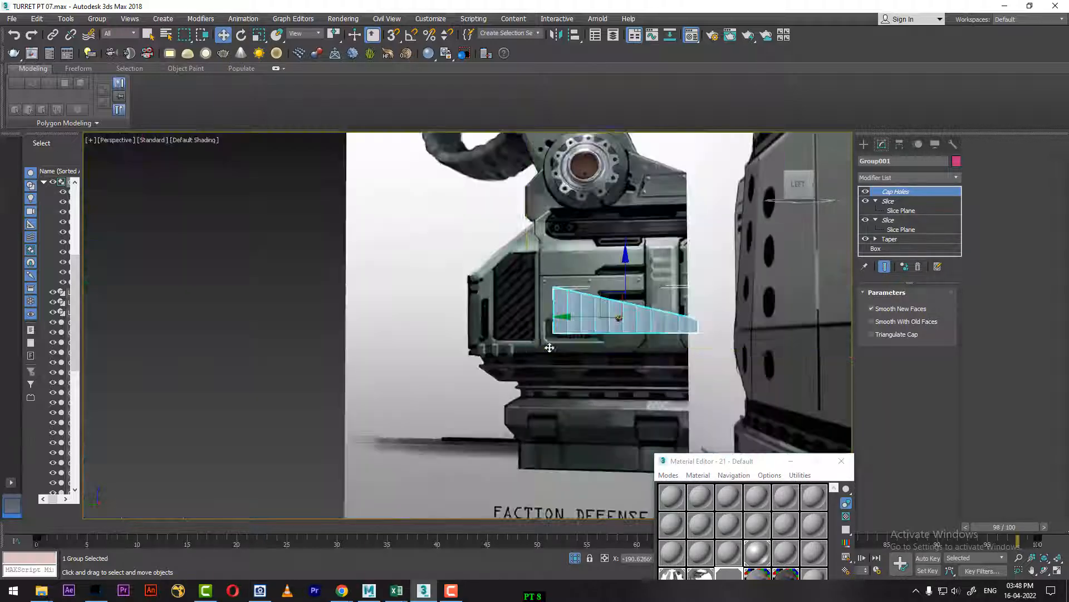
left_click_drag(222, 531, 40, 530)
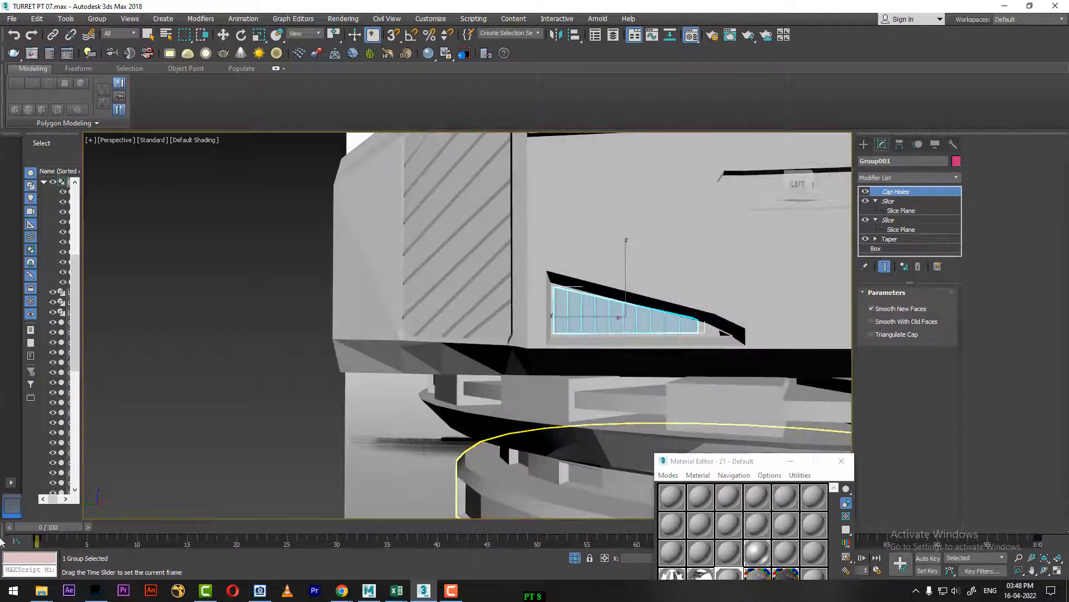
middle_click_drag(663, 322, 641, 321, "alt")
left_click(412, 448)
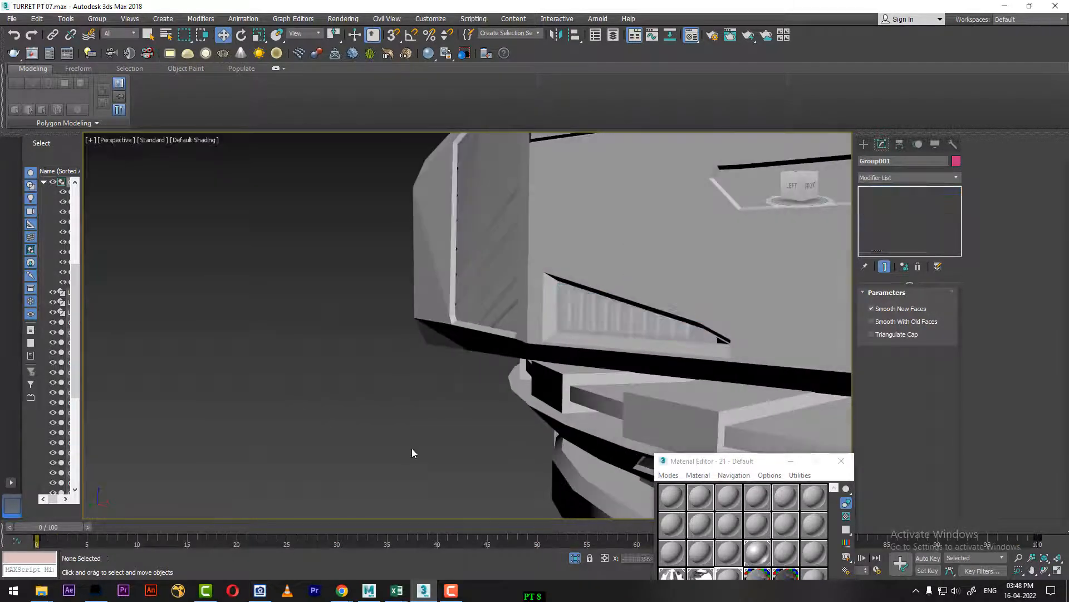
middle_click_drag(413, 448, 495, 463, "alt")
scroll(641, 385, "down", 4)
mouse_move(651, 370)
middle_mouse_down("alt")
mouse_move(657, 396)
mouse_move(591, 359)
mouse_move(521, 357)
mouse_move(648, 388)
middle_mouse_up("alt")
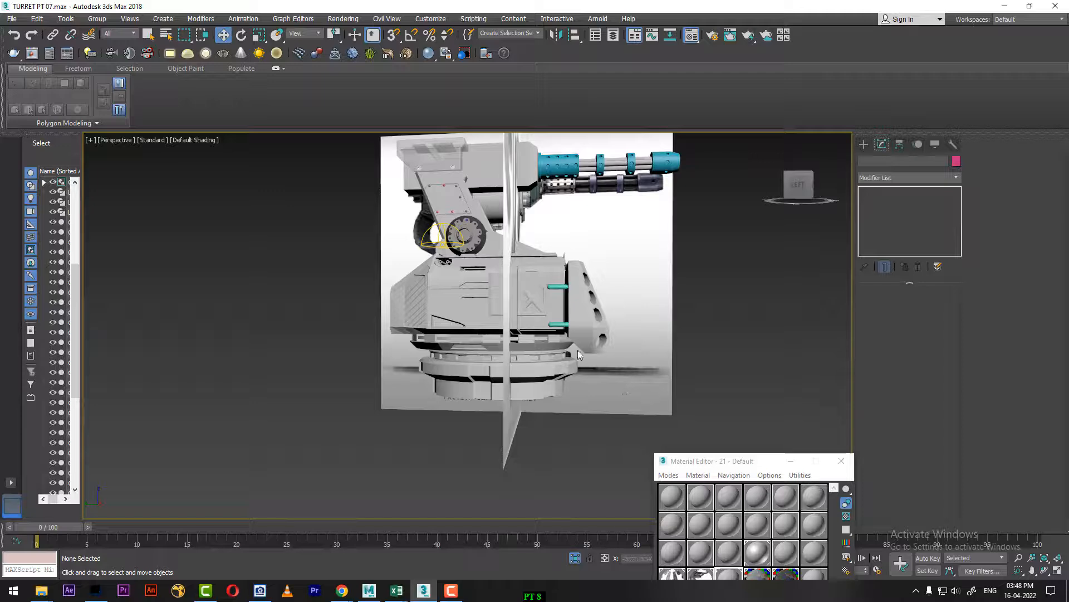
middle_click_drag(560, 272, 562, 325)
key("l")
scroll(543, 326, "down", 6)
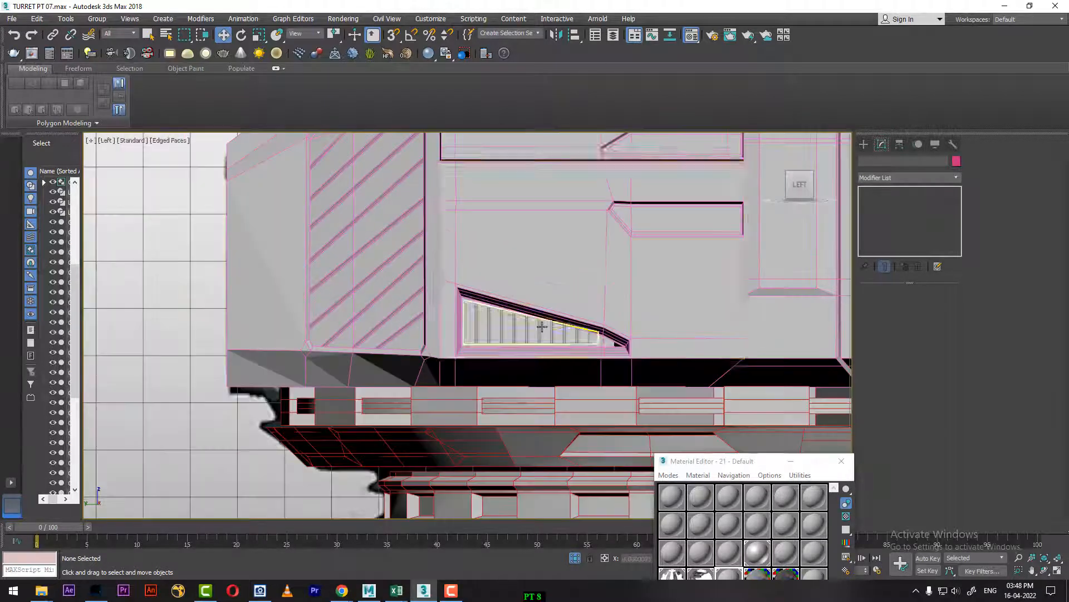
scroll(542, 327, "down", 8)
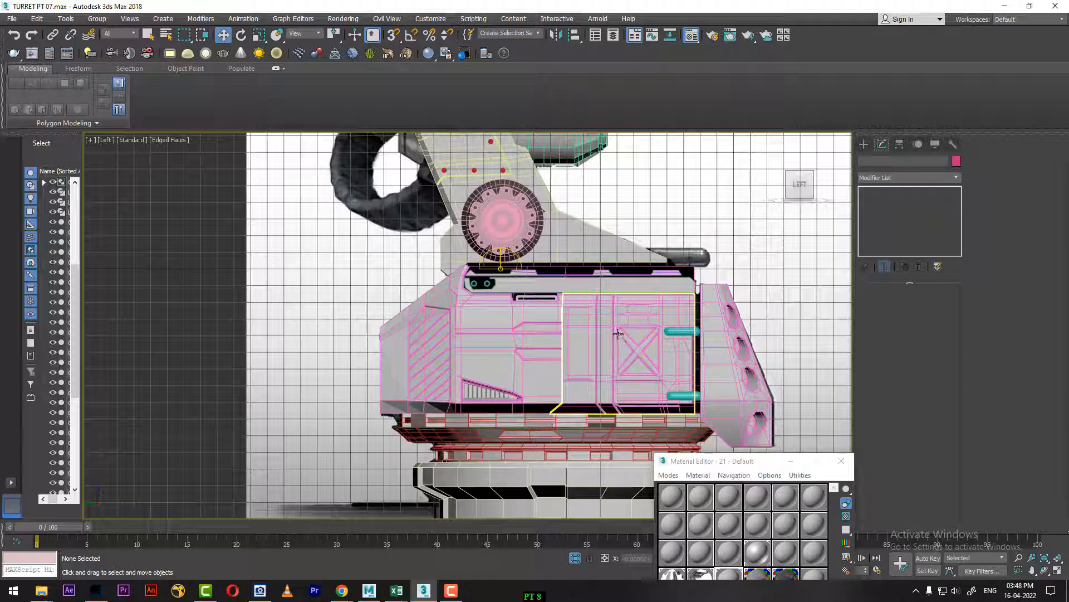
Step: Assign the grey 21 - Default material to the two teal capsules beside the X-braced side panel
left_click(687, 332)
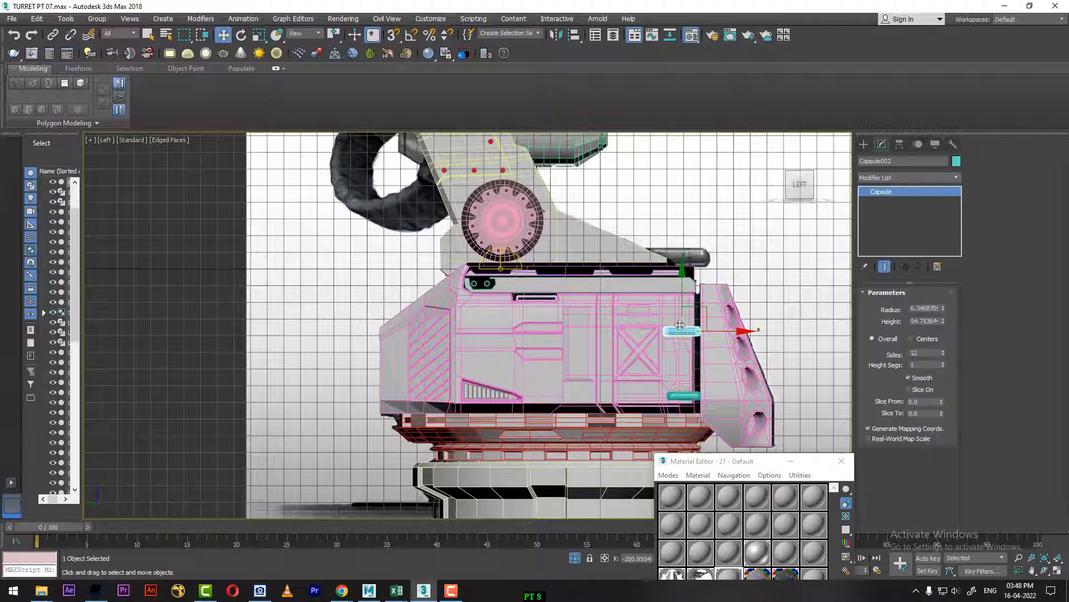
key("p")
middle_click_drag(584, 384, 561, 385, "alt")
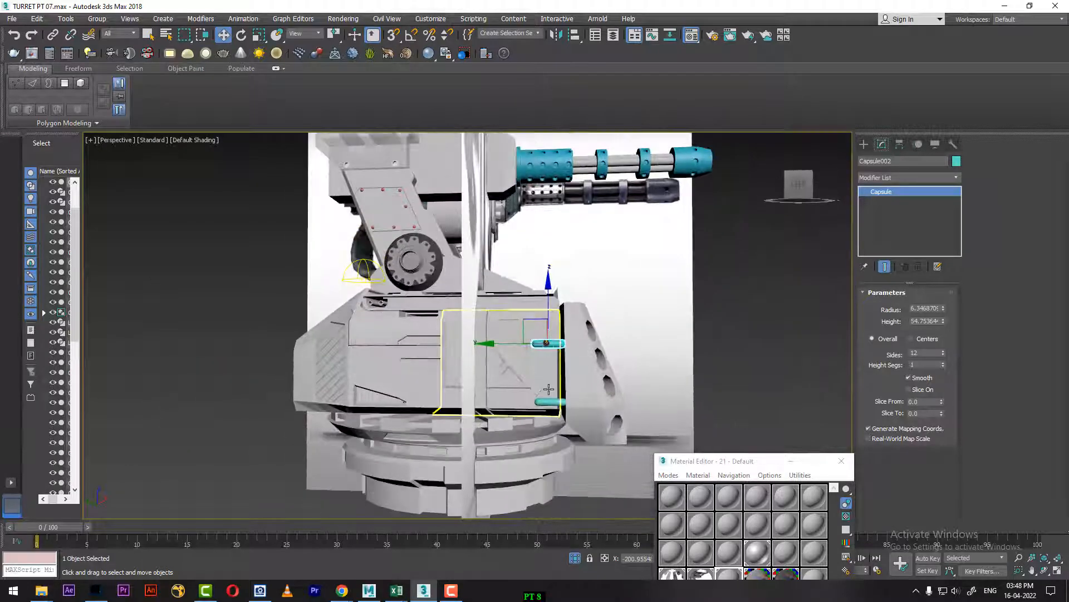
key("m")
key("m")
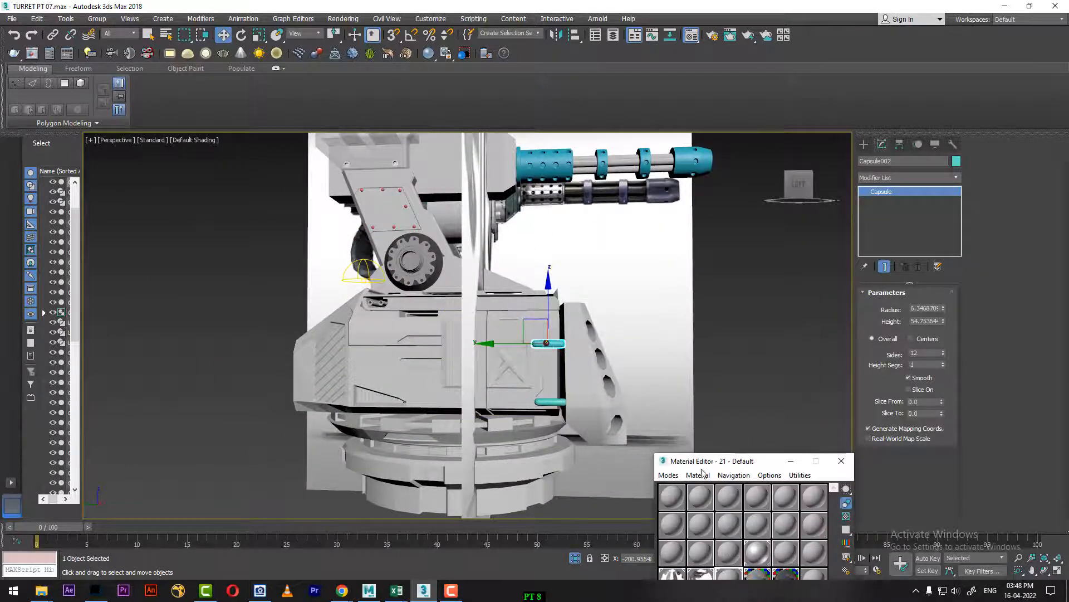
left_click_drag(707, 467, 755, 162)
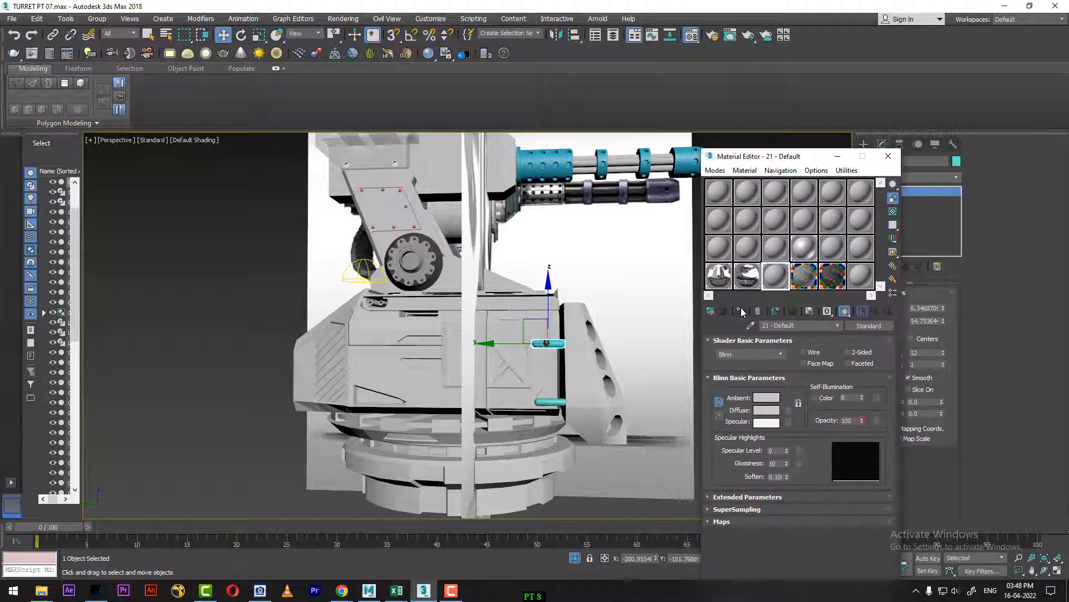
left_click(550, 401)
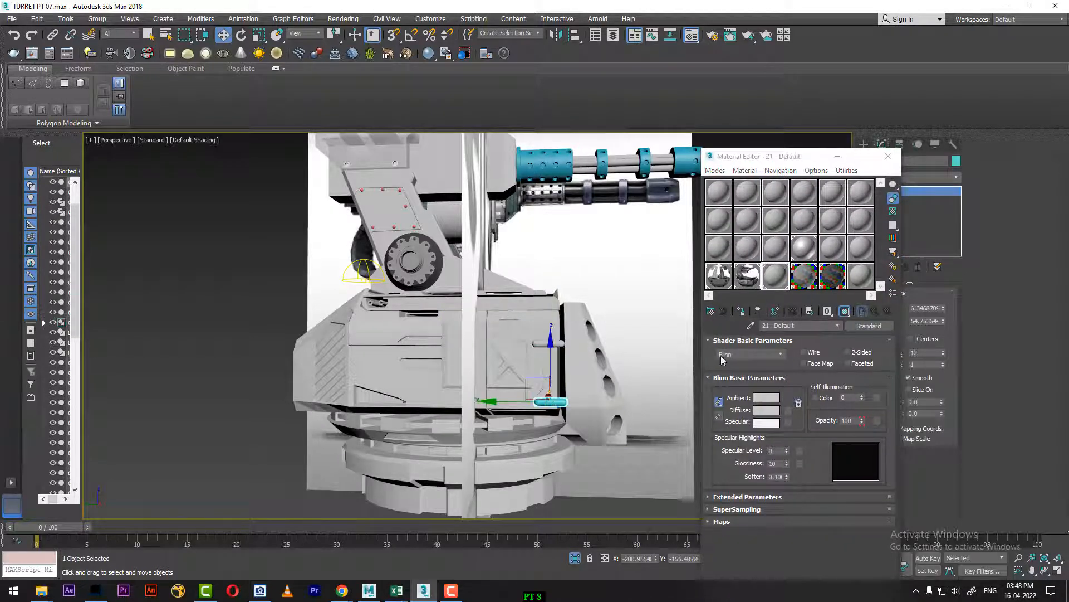
scroll(546, 390, "up", 10)
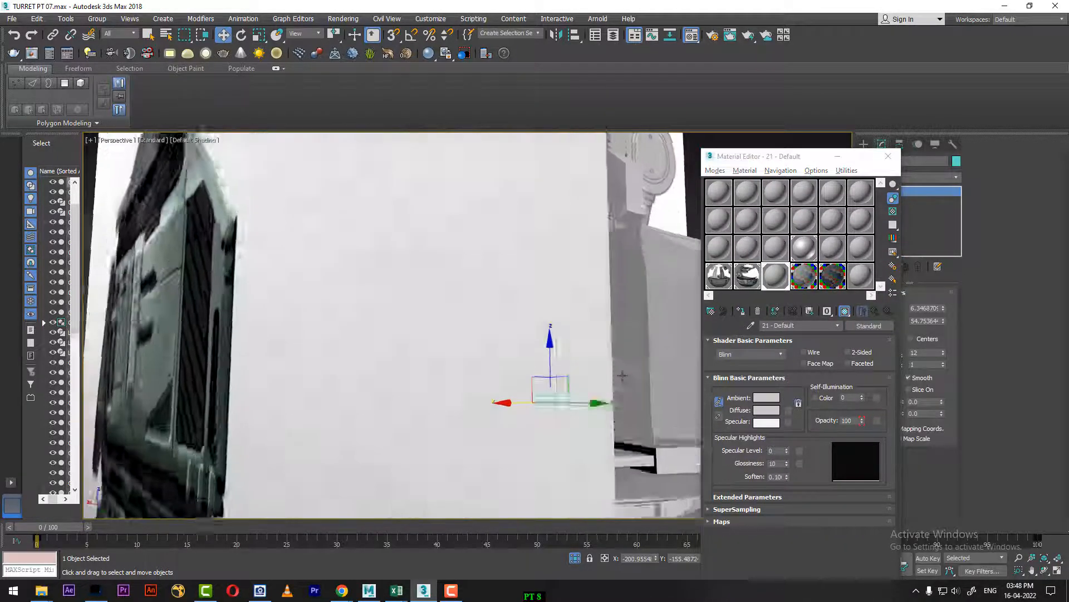
scroll(546, 390, "down", 10)
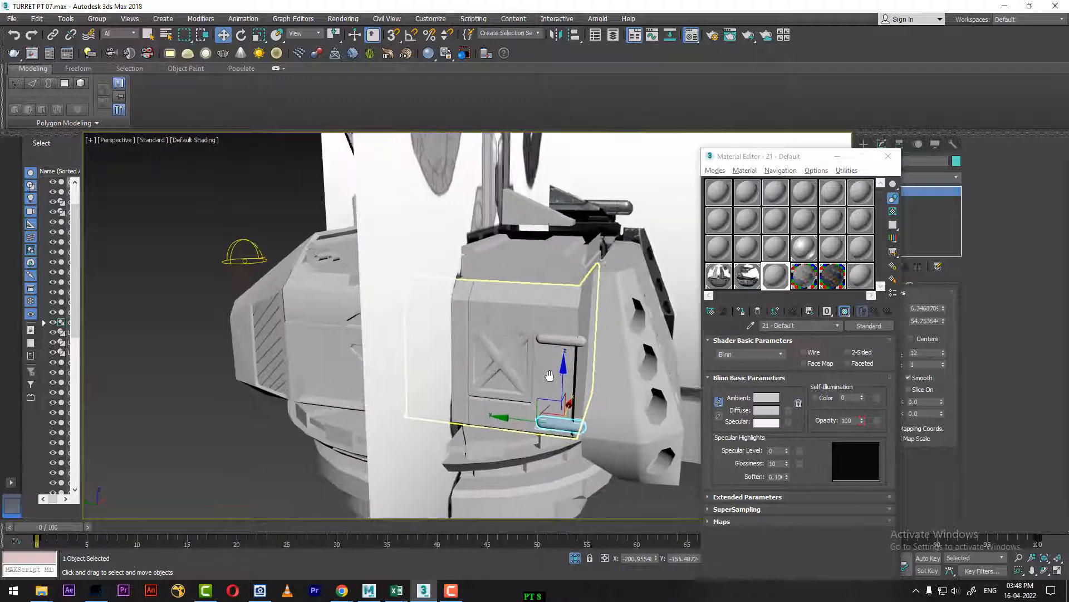
left_click(563, 306)
middle_click_drag(563, 305, 574, 340, "alt")
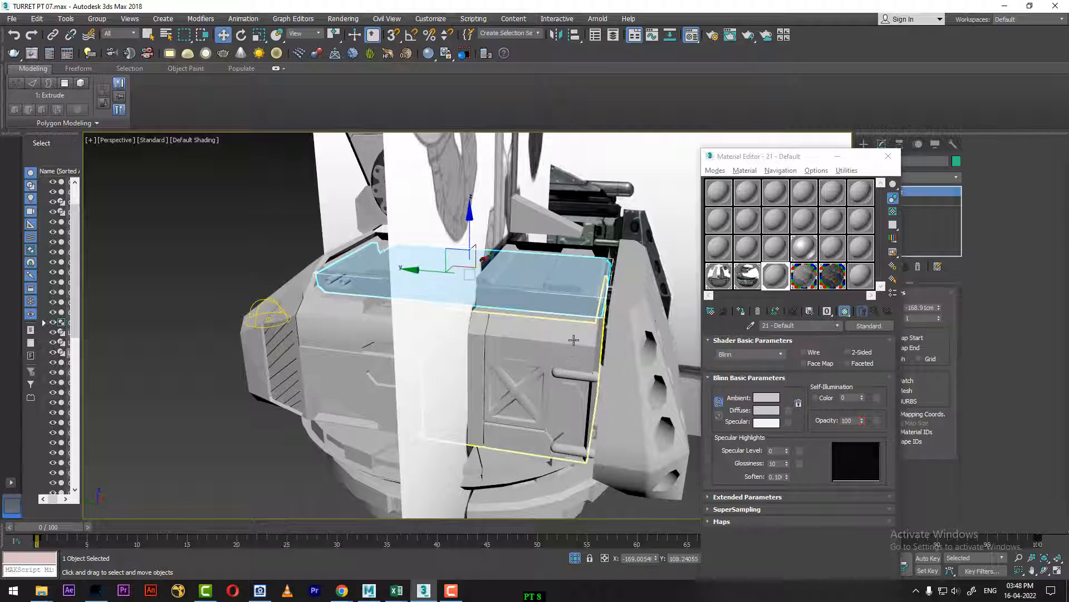
left_click(574, 340, "ctrl")
left_click(579, 376, "ctrl")
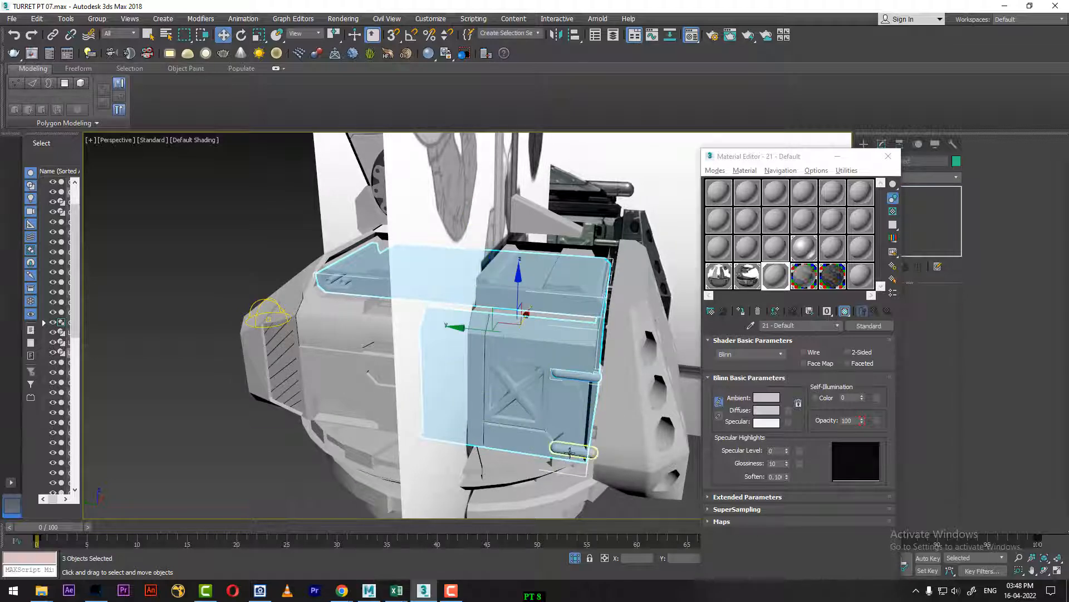
left_click(570, 452, "ctrl")
Step: Select the perforated end shield, close the Material Editor and copy the shield's Symmetry modifier from its modifier stack
middle_click_drag(442, 387, 544, 366, "alt")
left_click(544, 362)
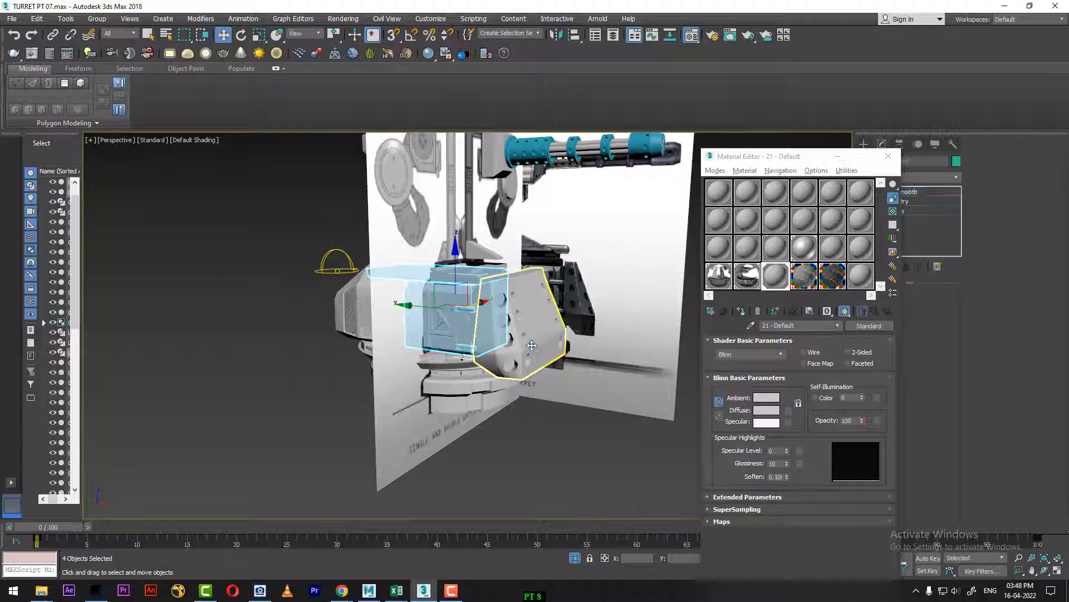
right_click(552, 322)
mouse_move(590, 292)
left_click(477, 460)
middle_click_drag(478, 461, 517, 426, "alt")
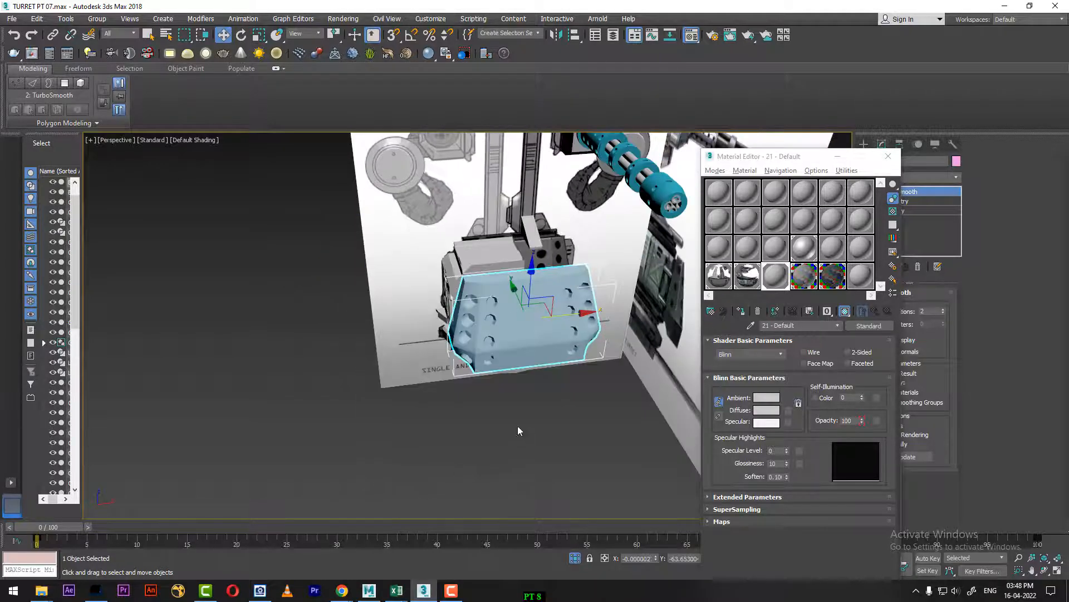
left_click(518, 424)
left_click(533, 344)
left_click(888, 156)
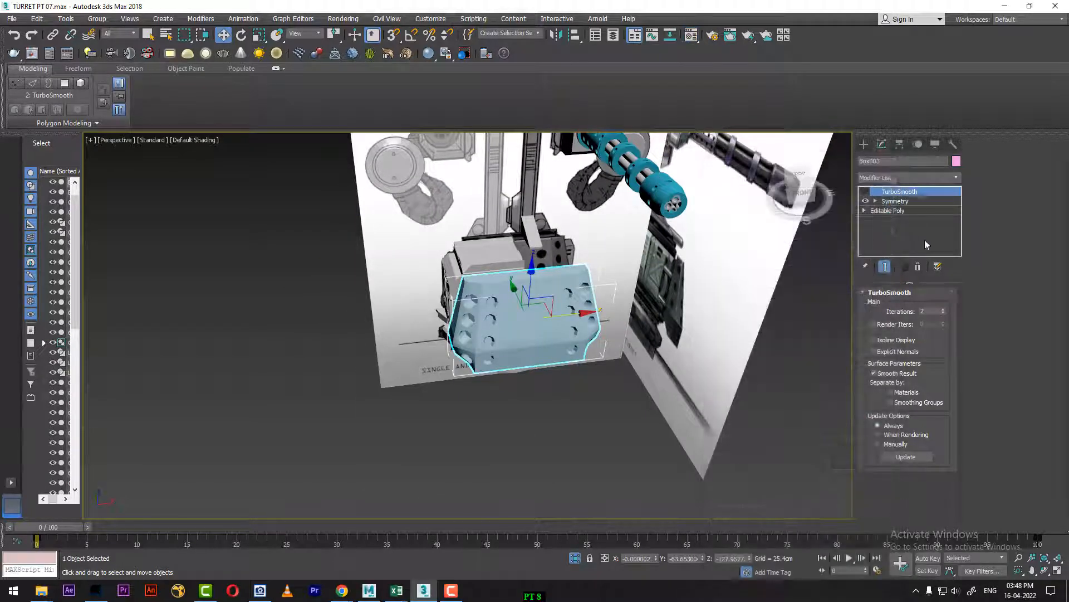
right_click(907, 204)
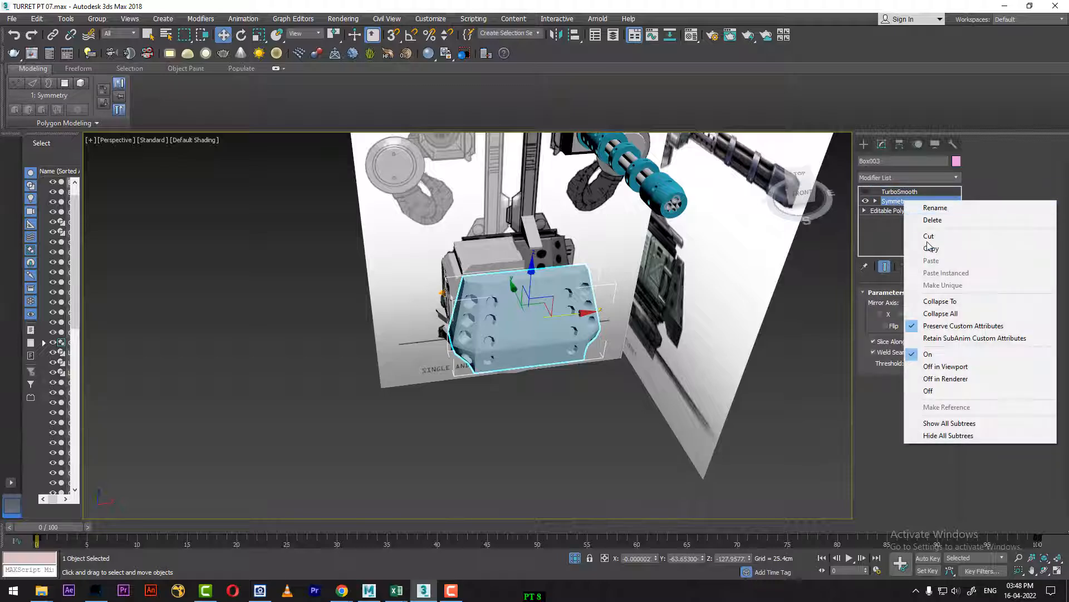
left_click(941, 250)
Step: Hide the perforated end shield and select the X-braced side panel block behind it
left_click(609, 482)
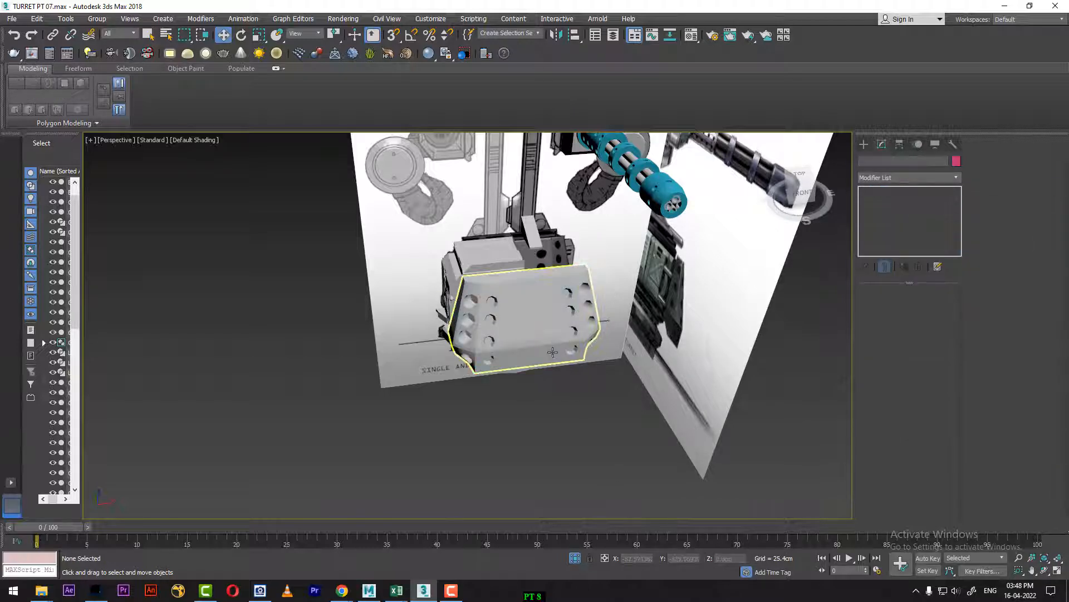
left_click(555, 347)
right_click(555, 346)
left_click(612, 301)
left_click(486, 301)
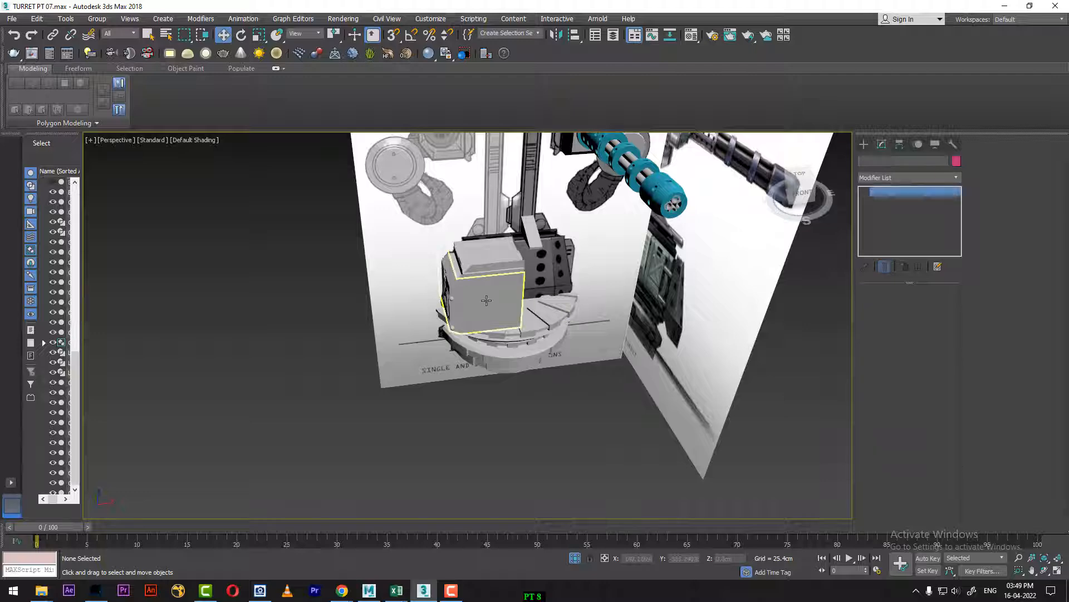
middle_click_drag(490, 303, 636, 387, "alt")
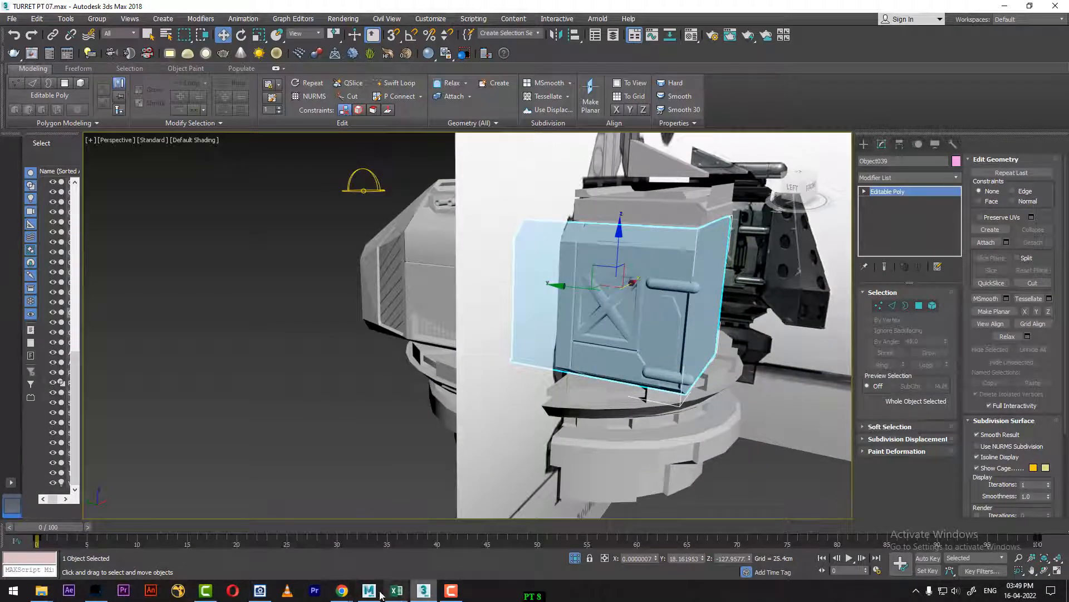
Step: Bring up the turret reference image in ACDSee and show the full side of the base alongside the model
mouse_move(263, 595)
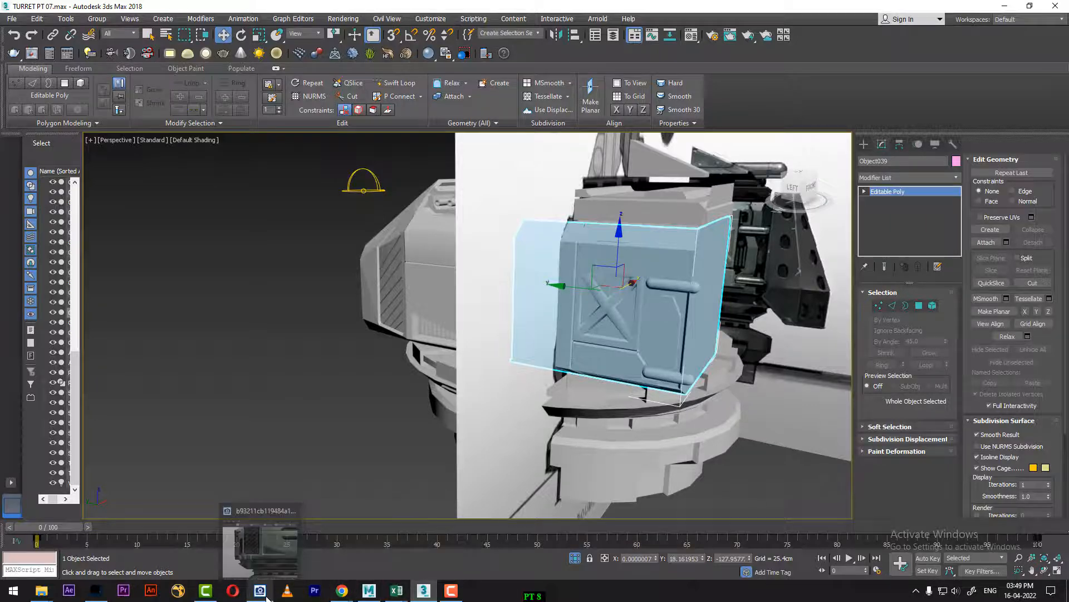
left_click(266, 563)
scroll(769, 359, "down", 3)
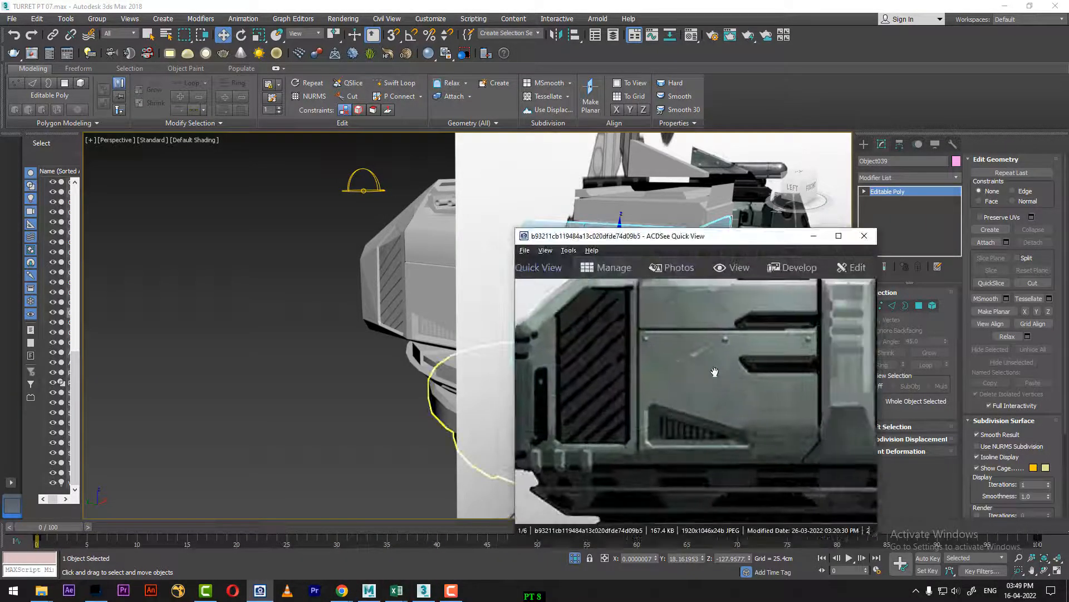
left_click_drag(777, 234, 973, 190)
middle_click_drag(484, 309, 373, 273, "alt")
left_click_drag(954, 198, 826, 168)
middle_click_drag(462, 357, 534, 456, "alt")
Step: Reopen the Material Editor with the reference image moved clear of it, check the BASE and 22 - Default materials, and pick 13 - Default
key("m")
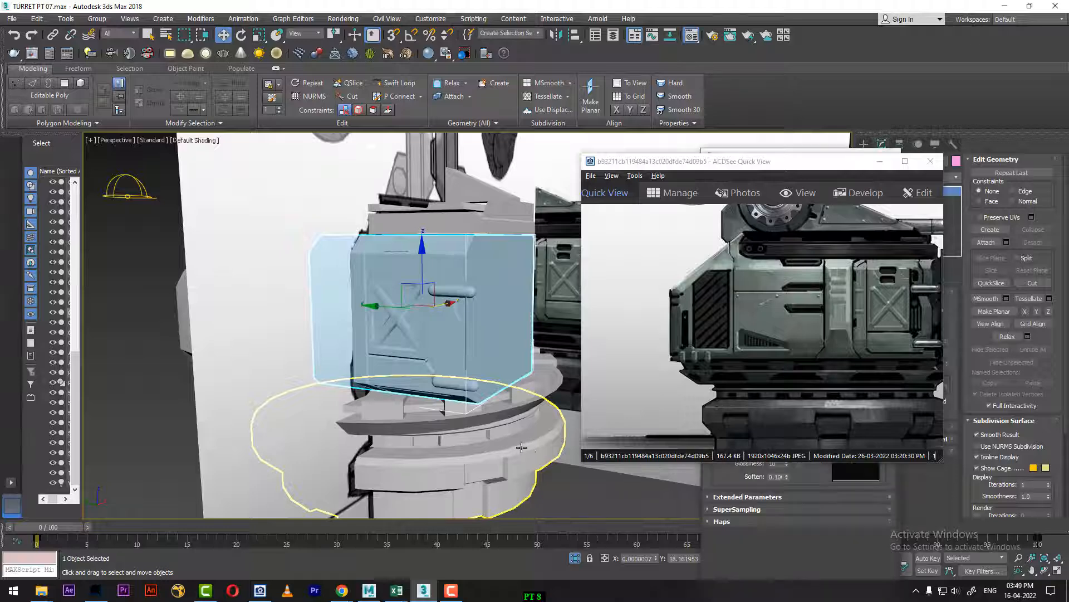
left_click_drag(786, 168, 99, 119)
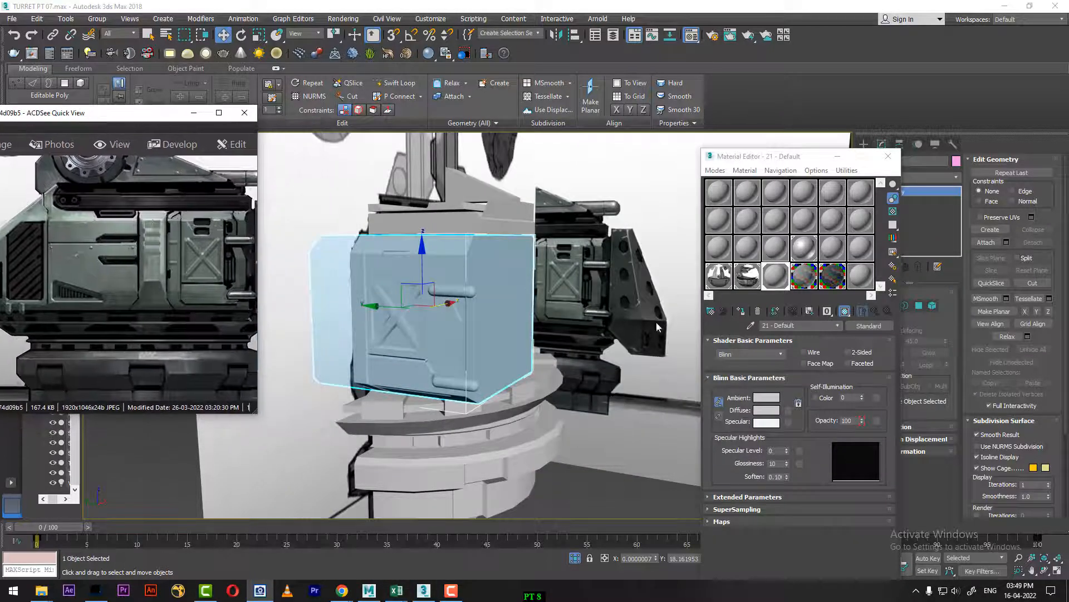
left_click(835, 277)
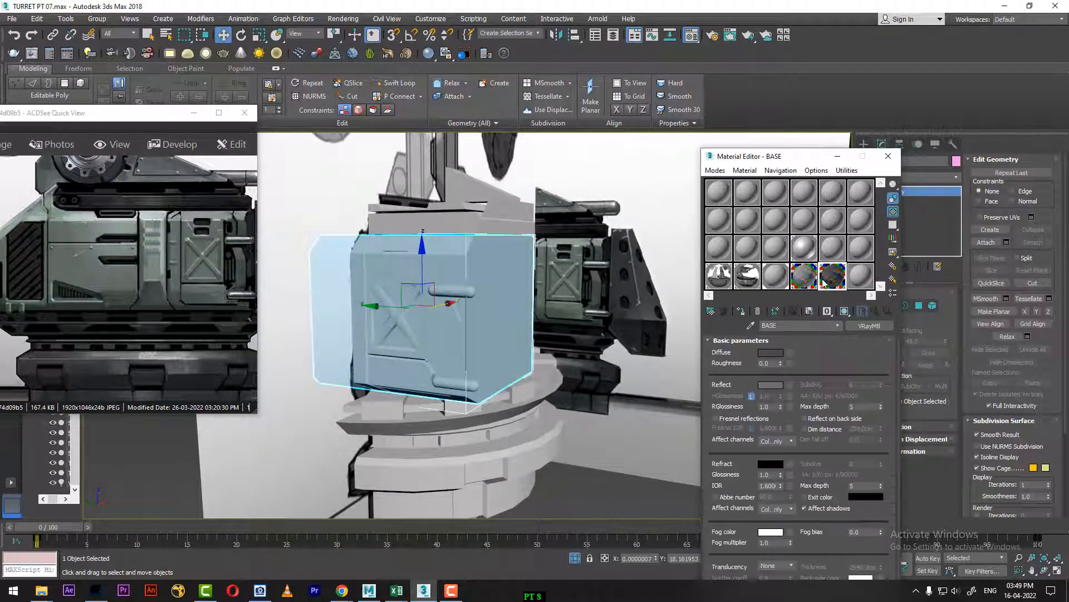
left_click(807, 278)
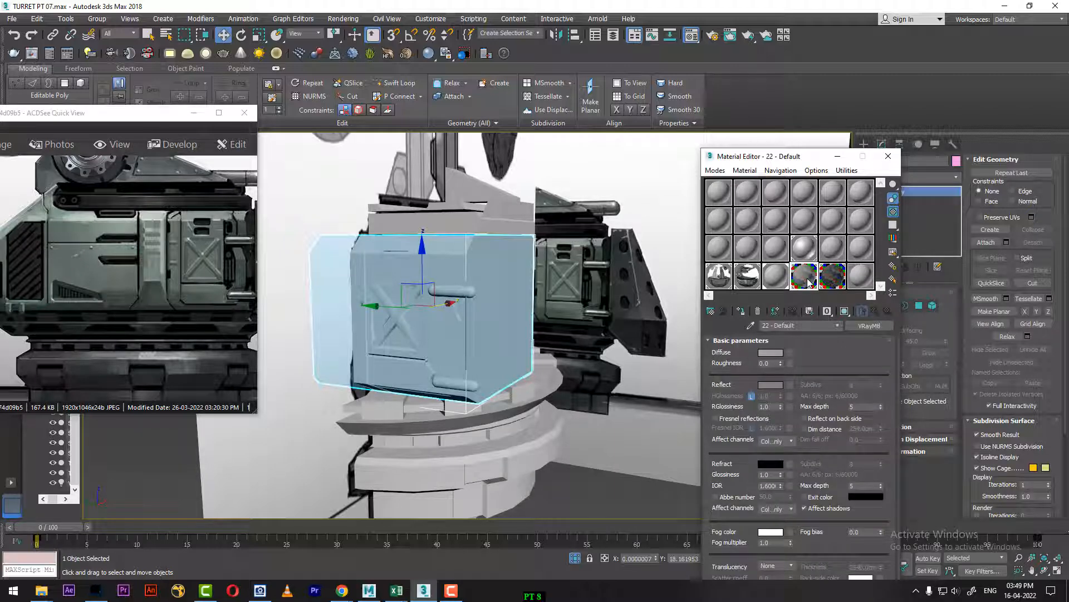
left_click(718, 249)
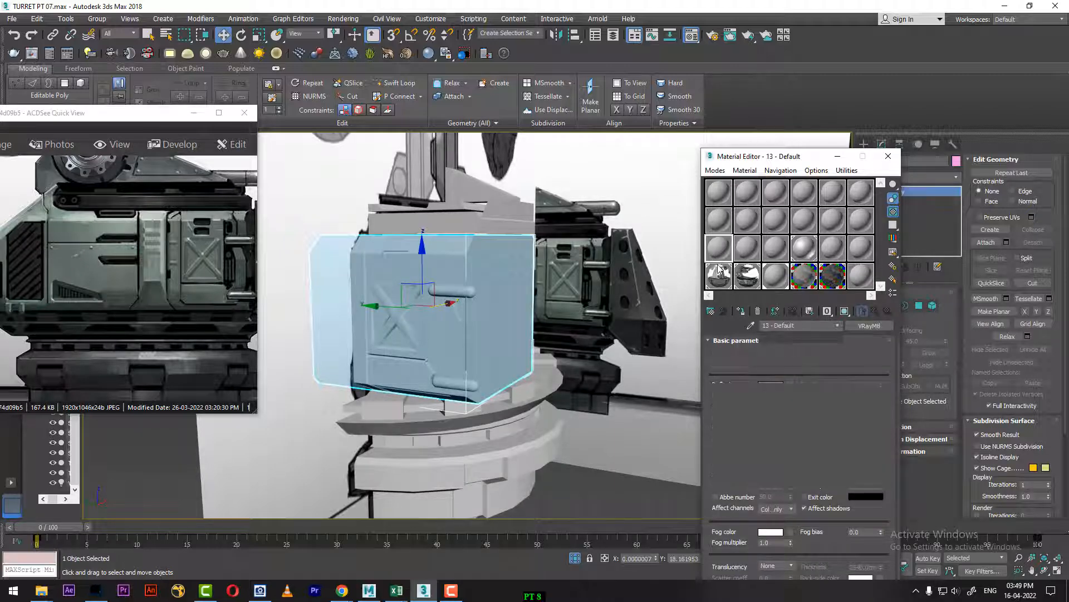
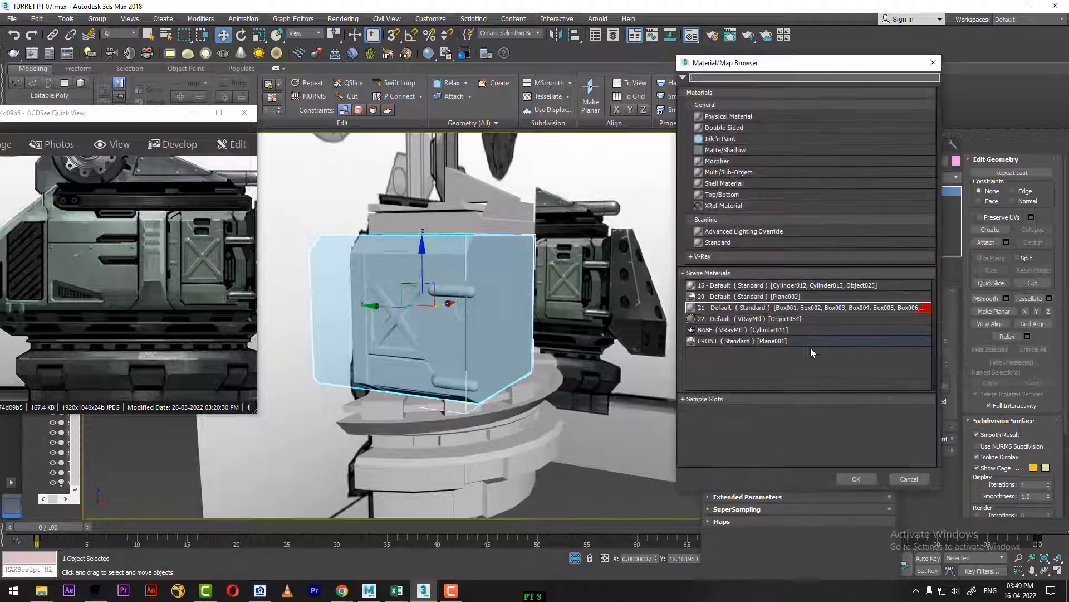
Step: Make the material a VRayMtl named CHROME, with Fresnel reflections off and a light grey reflection colour of 210
left_click(724, 257)
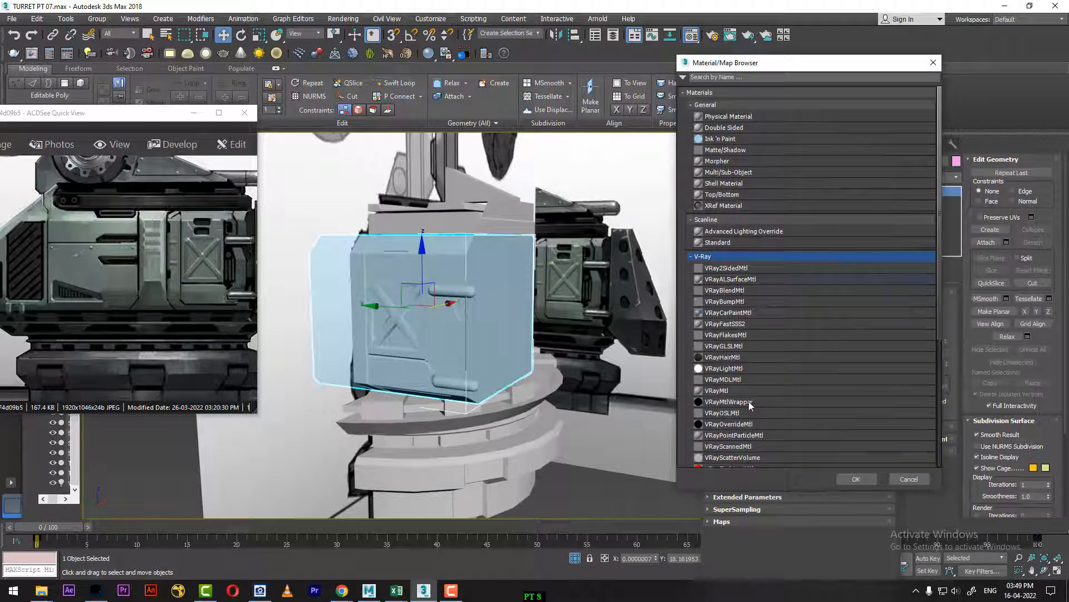
double_click(733, 392)
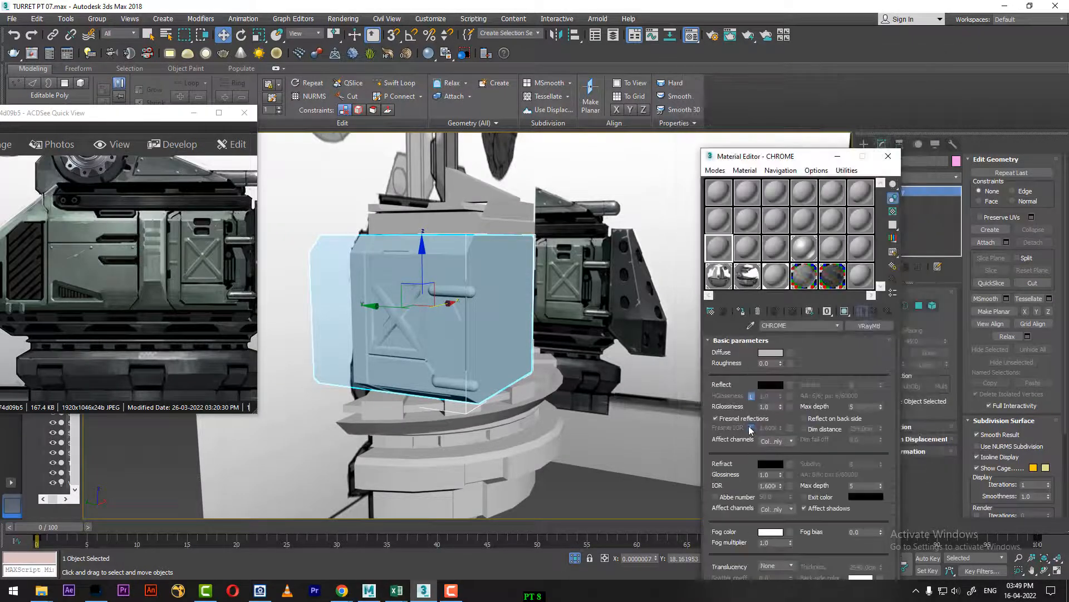
left_click(772, 384)
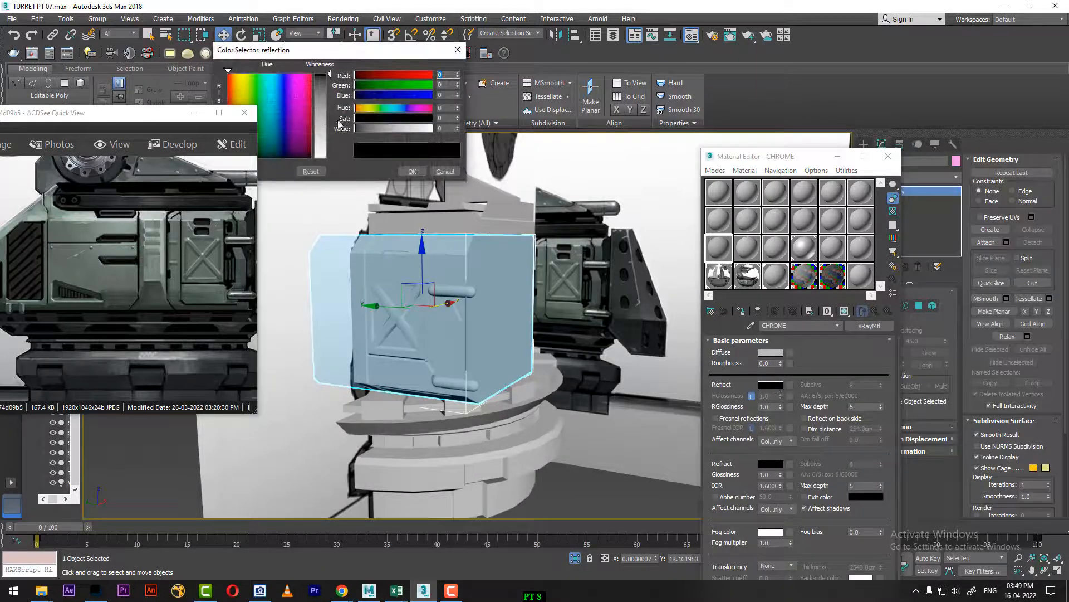
left_click_drag(324, 120, 330, 141)
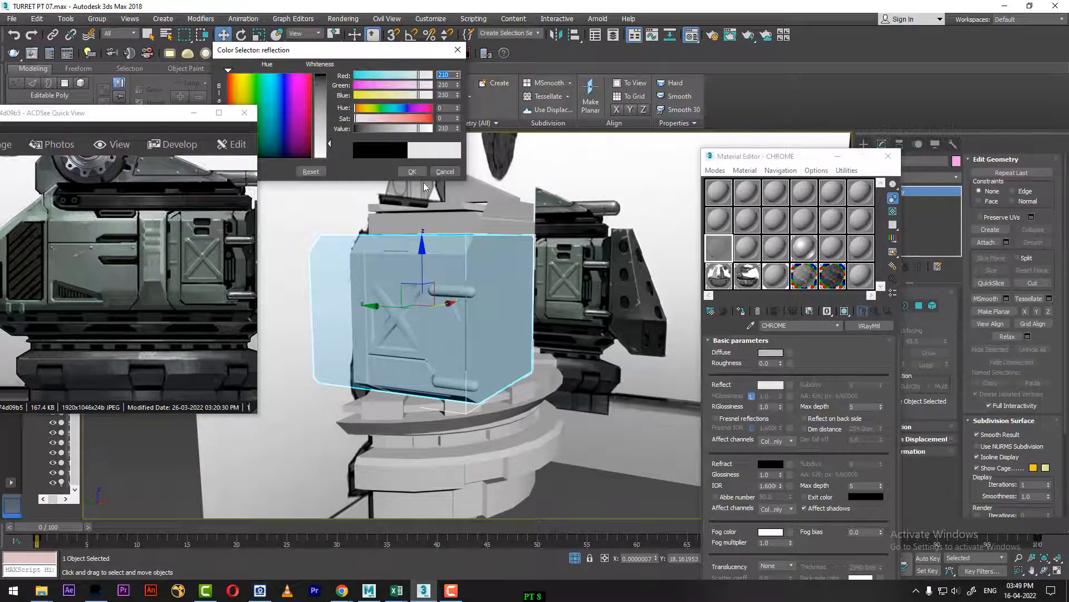
left_click(411, 172)
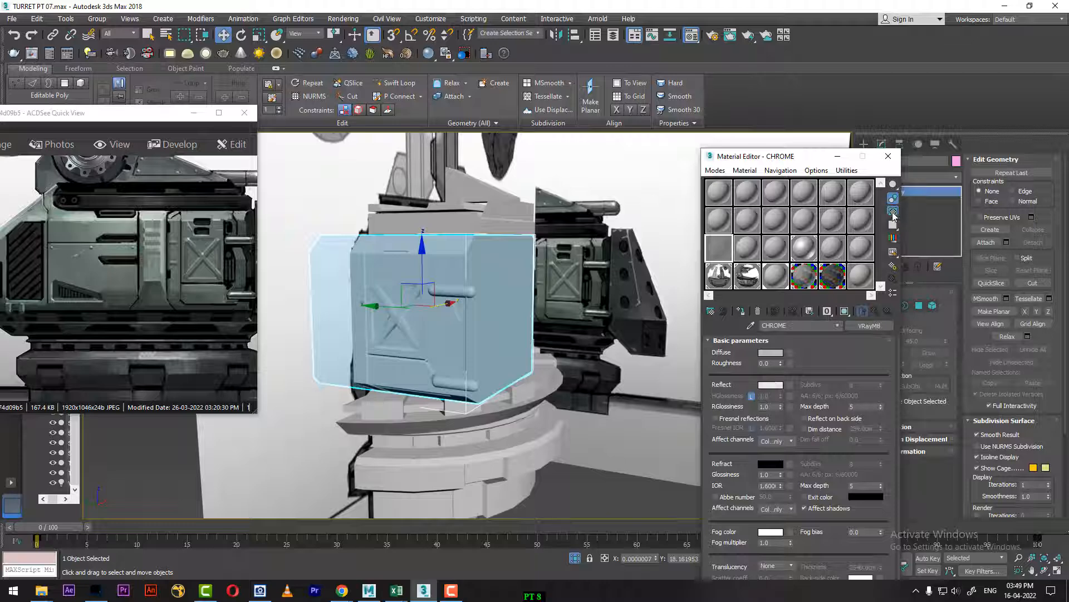
Step: Turn on the sample background for the CHROME material and set its diffuse colour to black
left_click(892, 212)
left_click(772, 353)
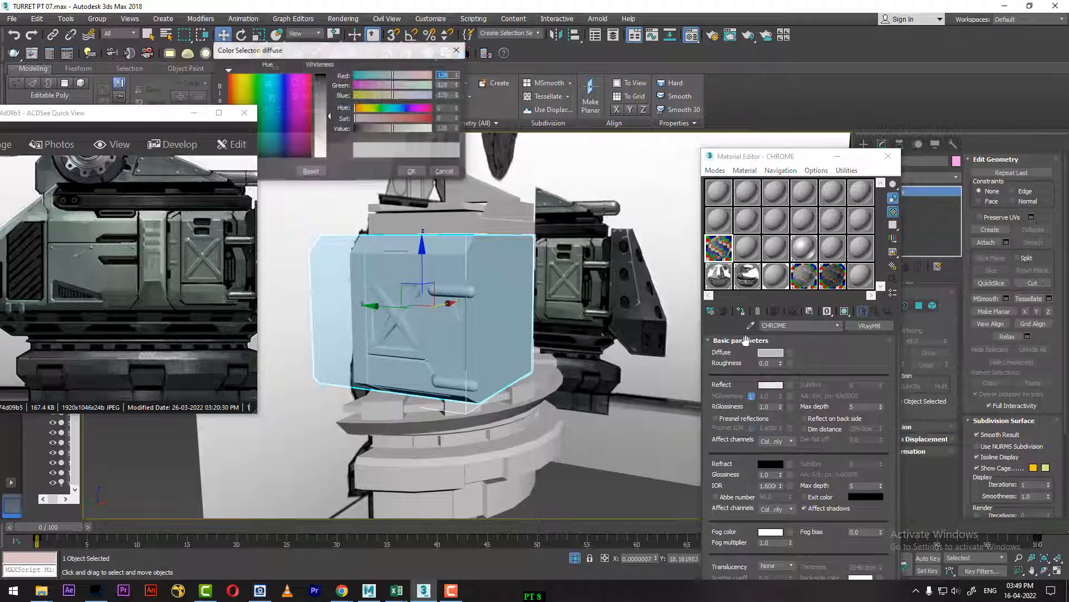
left_click(411, 172)
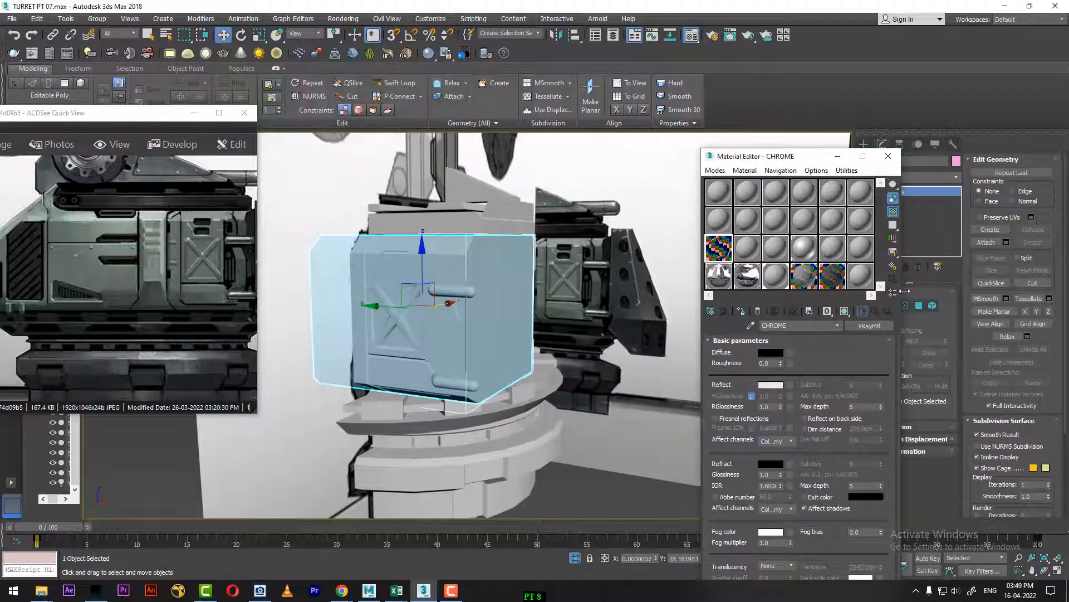
Step: Assign the CHROME material to the upper and lower horizontal rods beside the X-braced panel
left_click(469, 292)
left_click(455, 384, "ctrl")
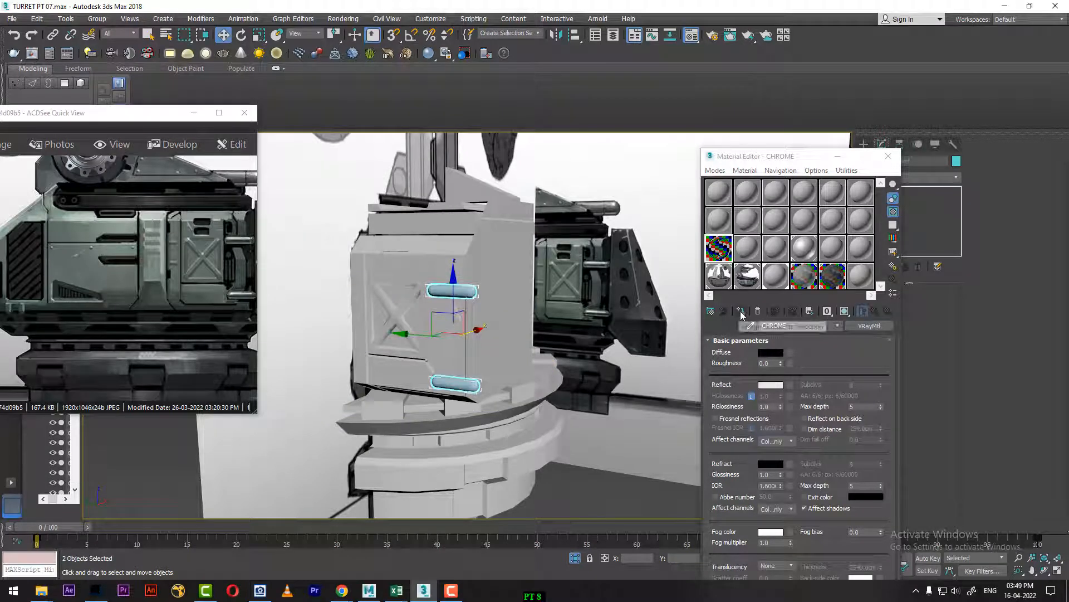
left_click(742, 312)
Step: Change the 14 - Default material to a VRayMtl and set its diffuse colour to dark grey
middle_click_drag(464, 334, 550, 340)
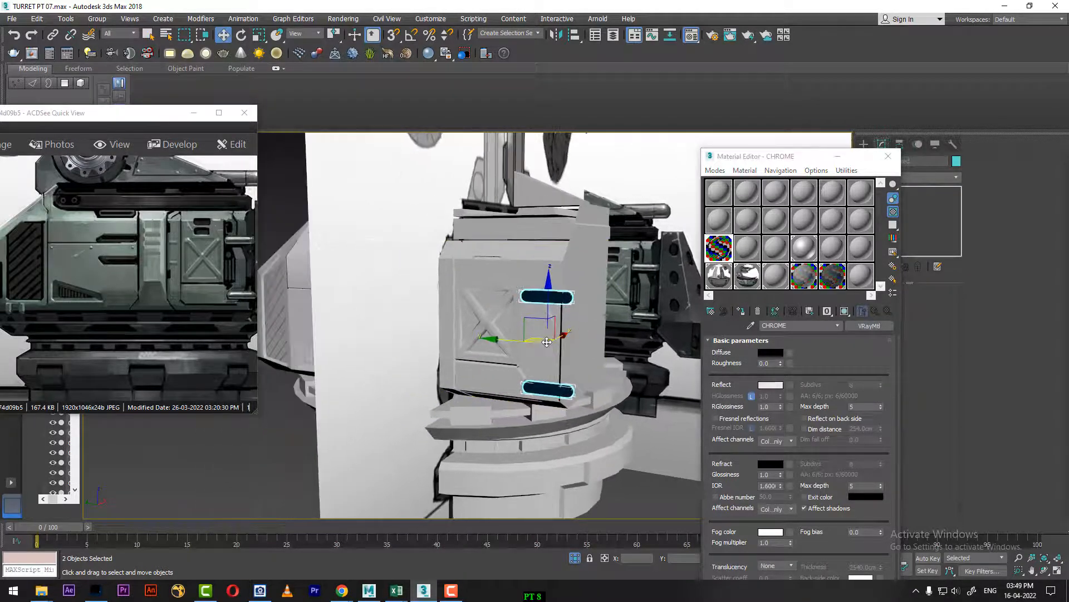
middle_click_drag(480, 345, 630, 342, "alt")
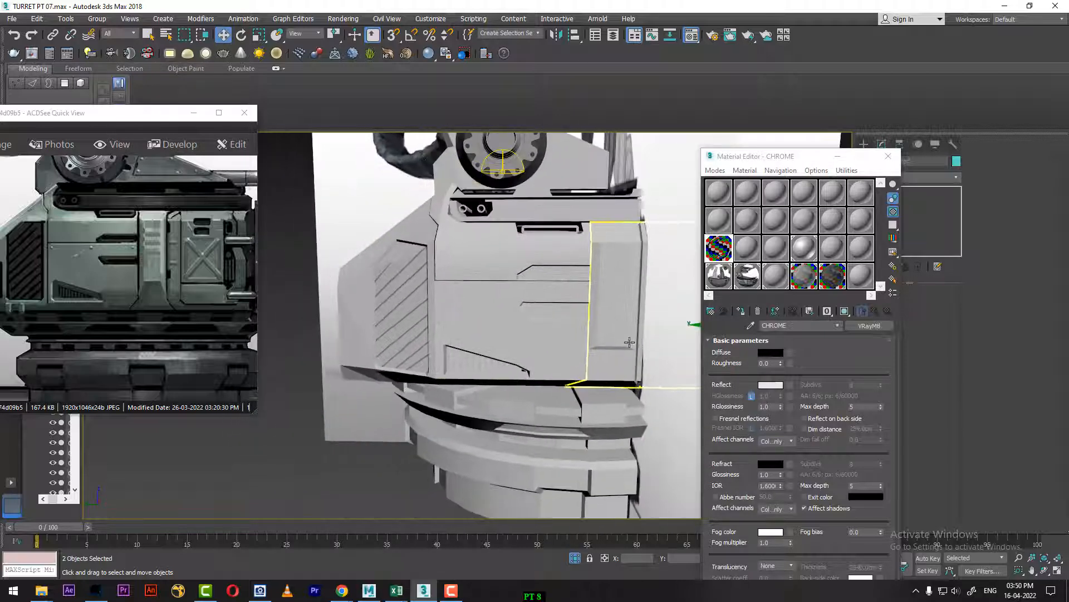
left_click(746, 249)
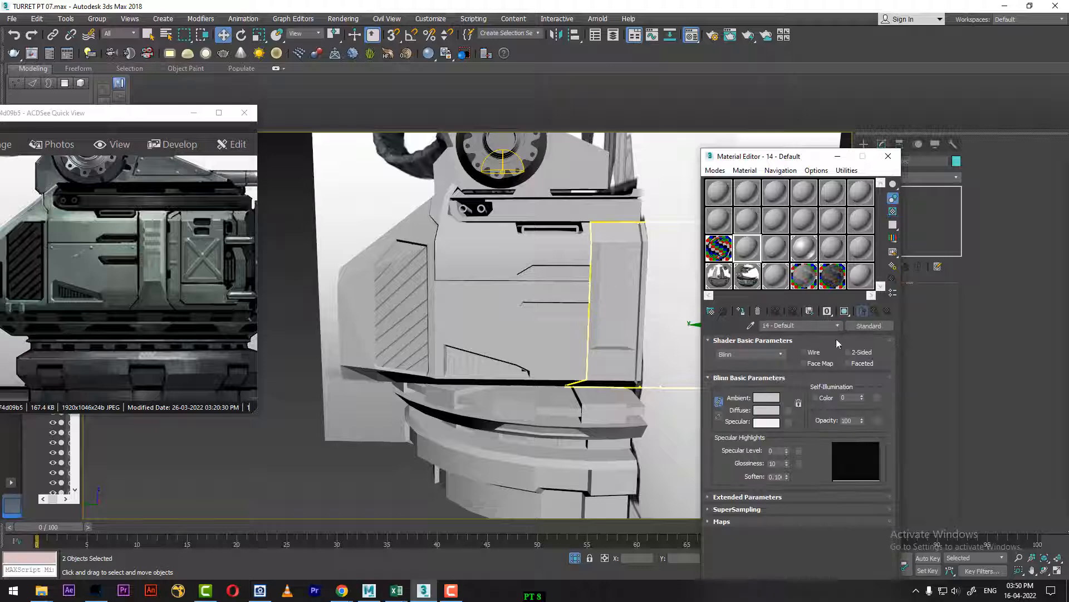
left_click(869, 325)
double_click(736, 390)
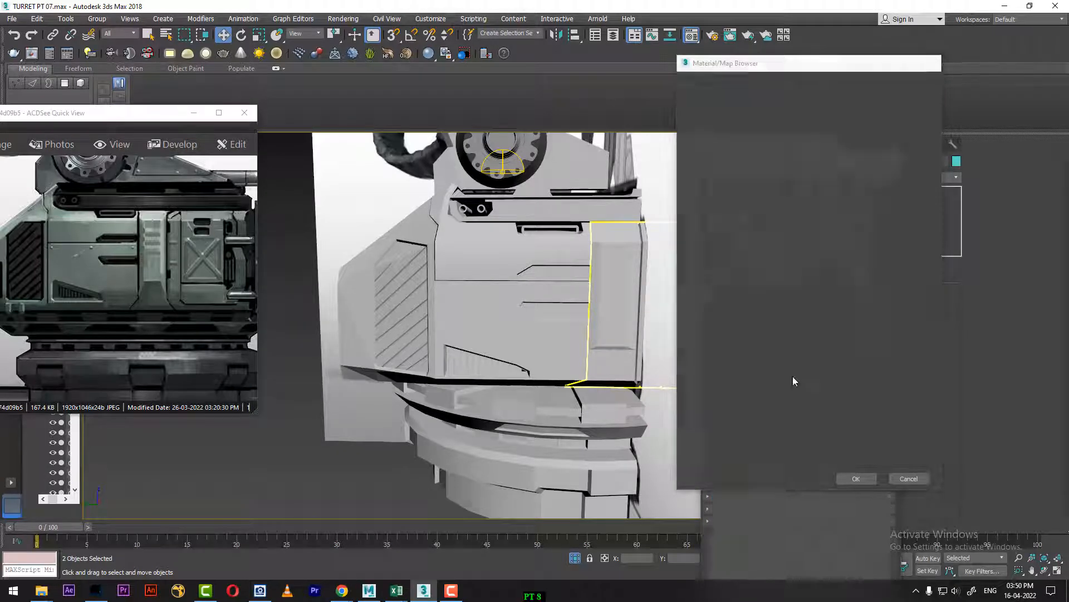
left_click(772, 353)
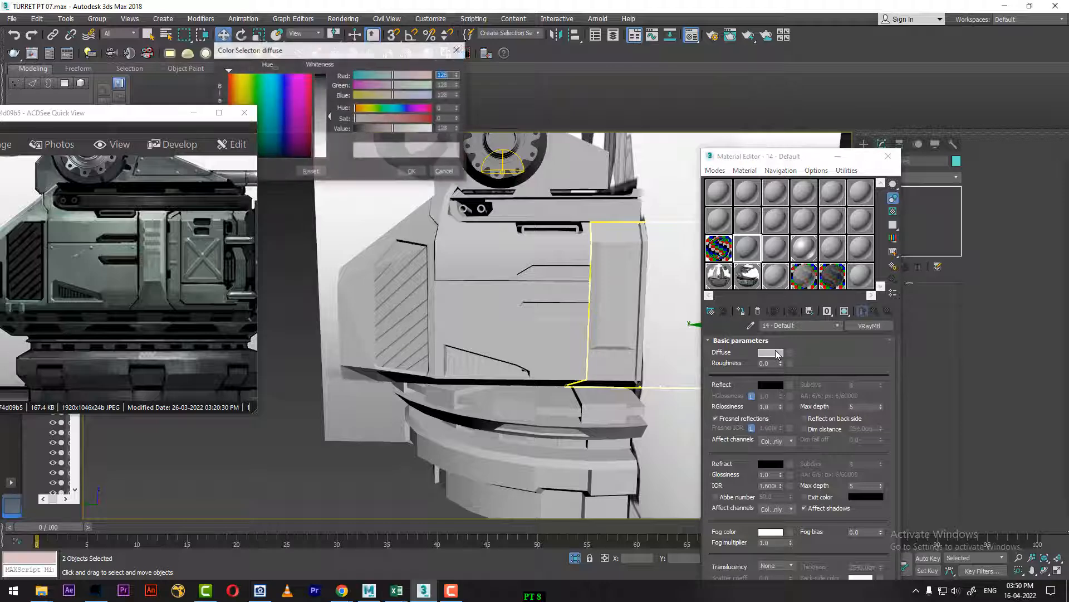
left_click_drag(320, 92, 320, 79)
left_click(411, 172)
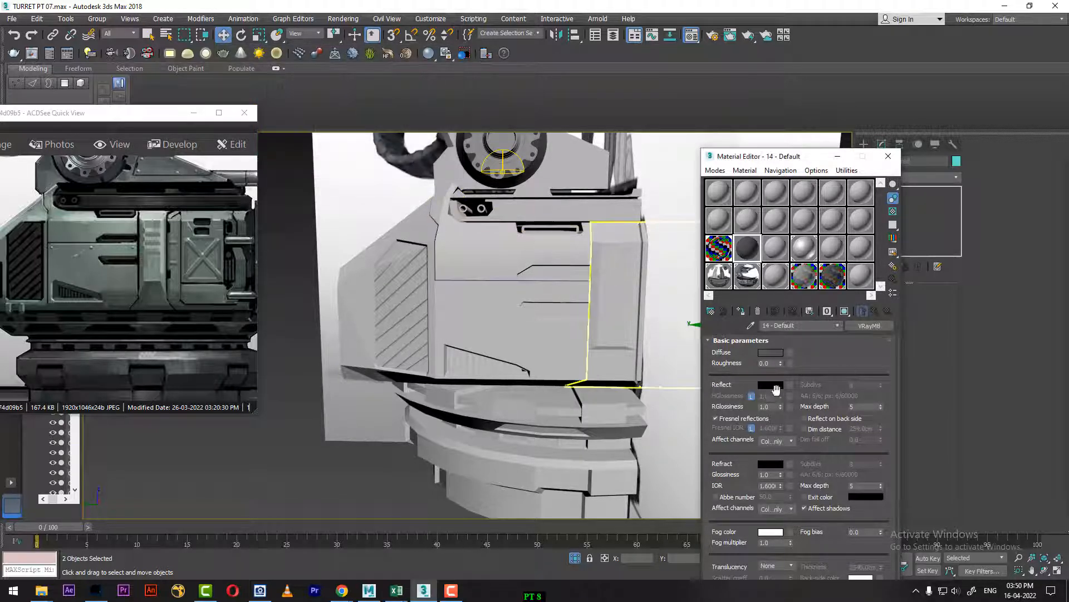
Step: Set the dark material's reflection to a mid grey and rename it BLACK
left_click(771, 384)
left_click_drag(322, 78, 322, 104)
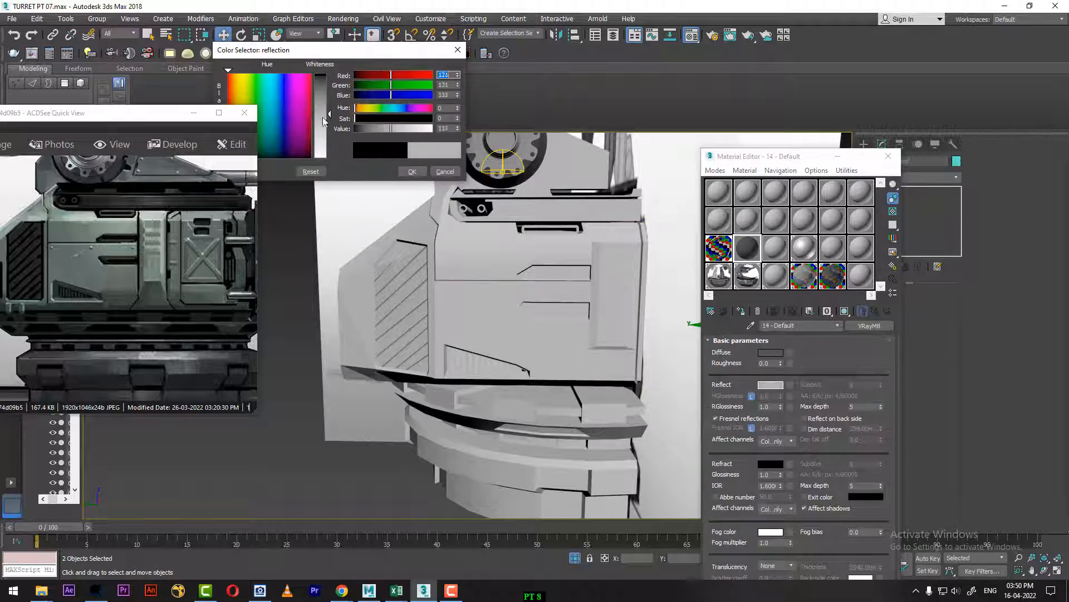
left_click(412, 172)
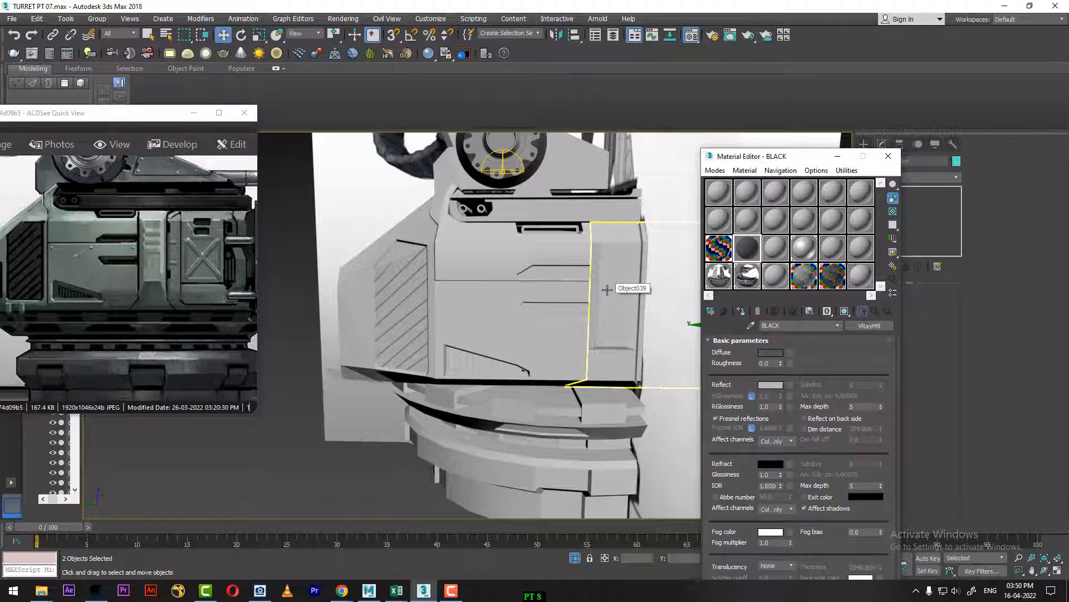
Step: Assign the BLACK material to the large slanted grille, with the small triangular vent included in the selection
left_click(404, 323)
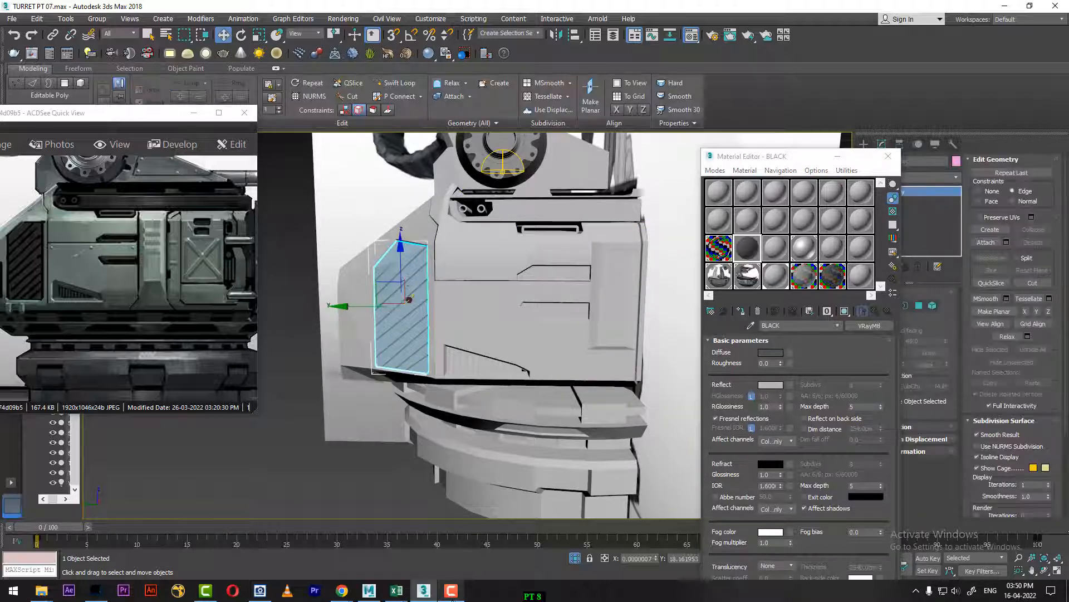
left_click(451, 592)
left_click(1018, 552)
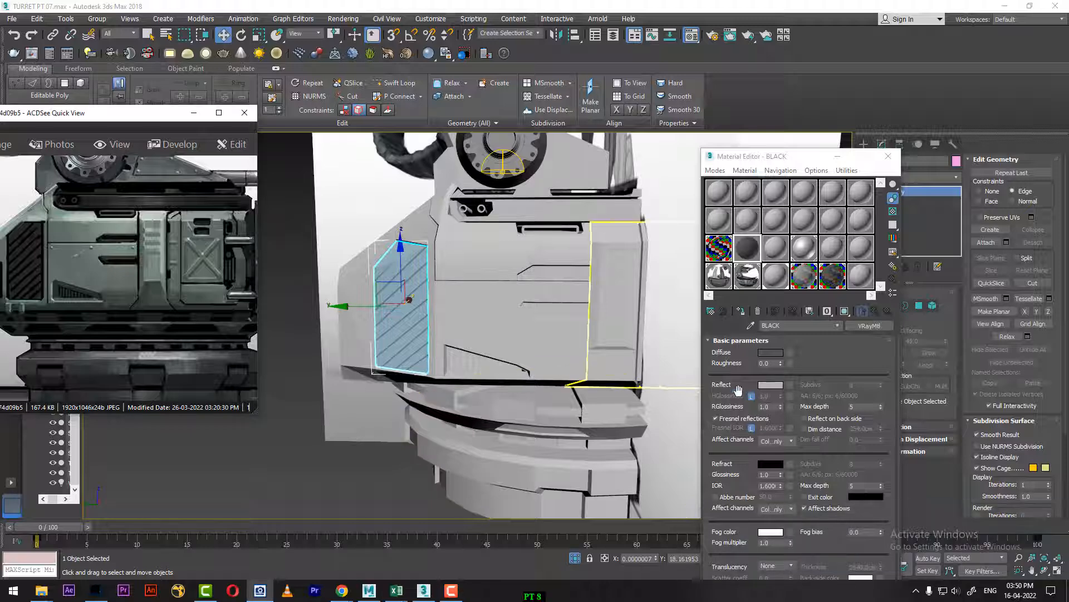
left_click(468, 359, "ctrl")
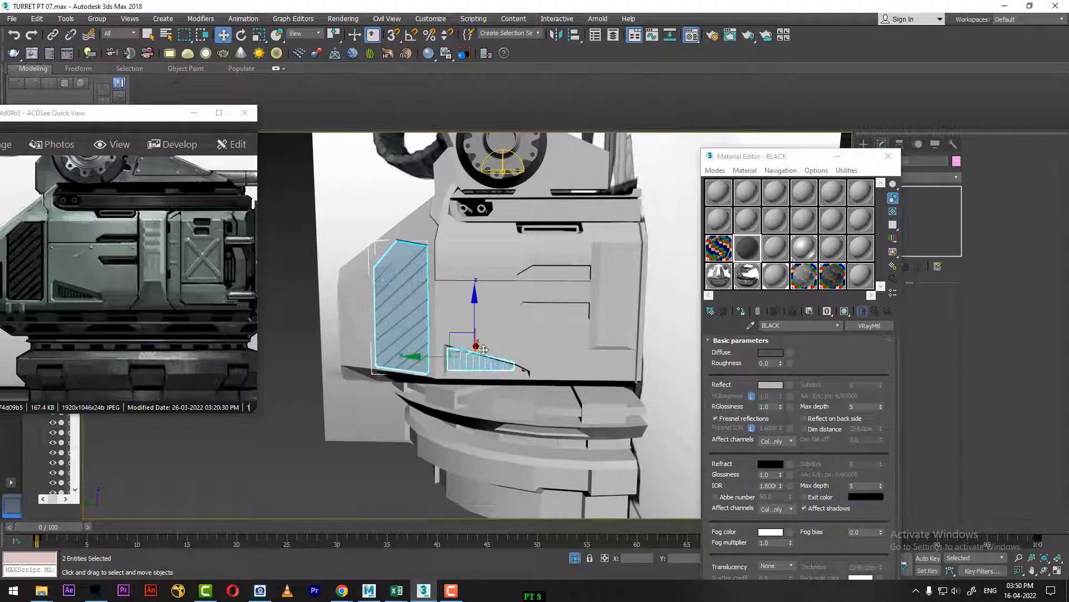
left_click(741, 311)
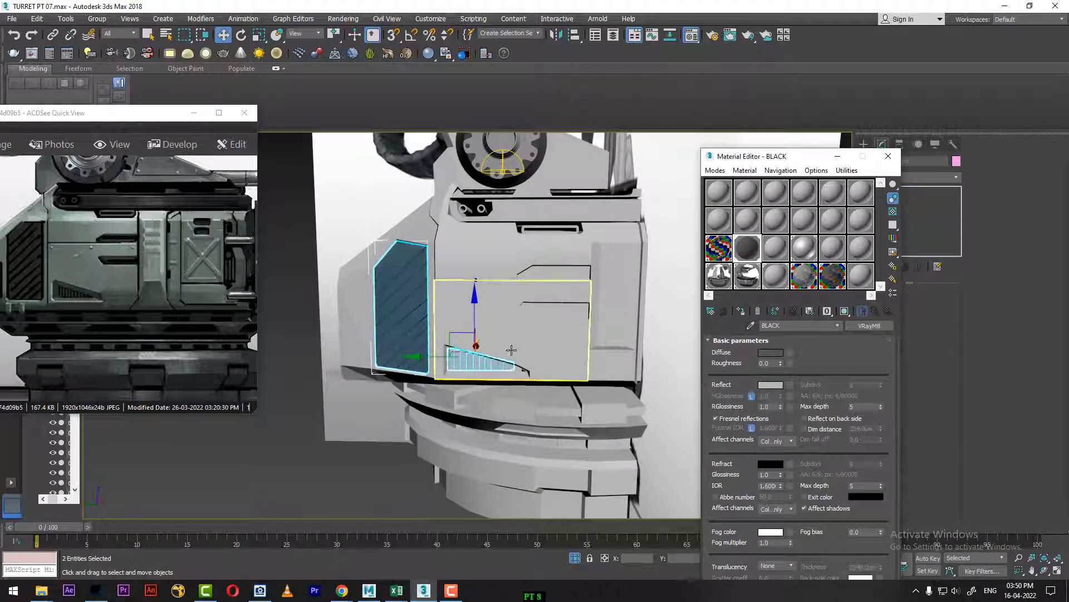
Step: Try to assign the BLACK material to the small triangular vent group on its own
middle_click_drag(499, 303, 479, 312, "alt")
left_click(343, 473)
scroll(465, 413, "up", 3)
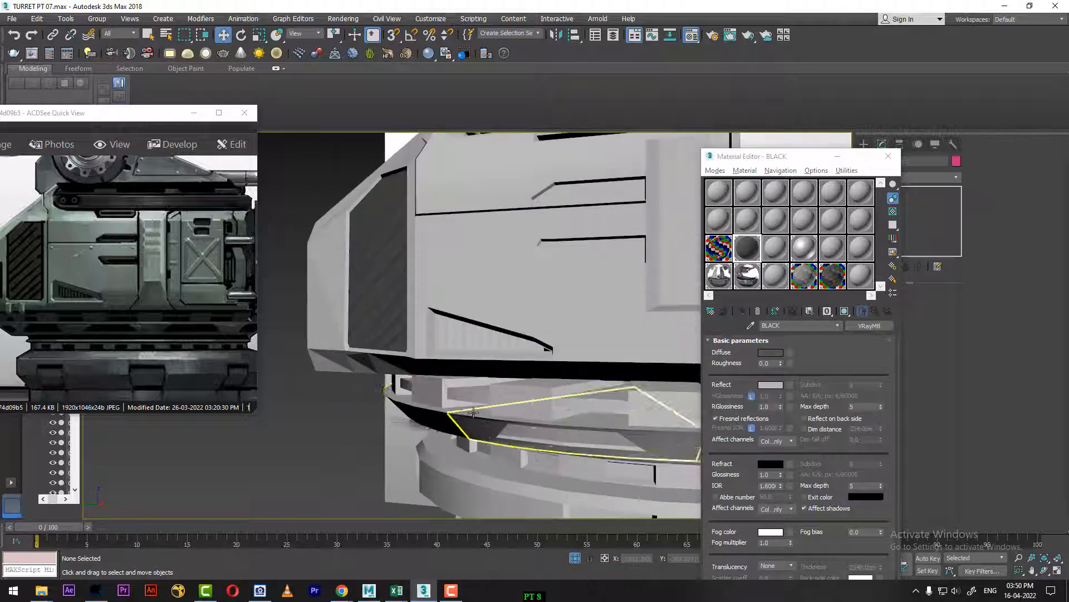
left_click(480, 342)
left_click(744, 312)
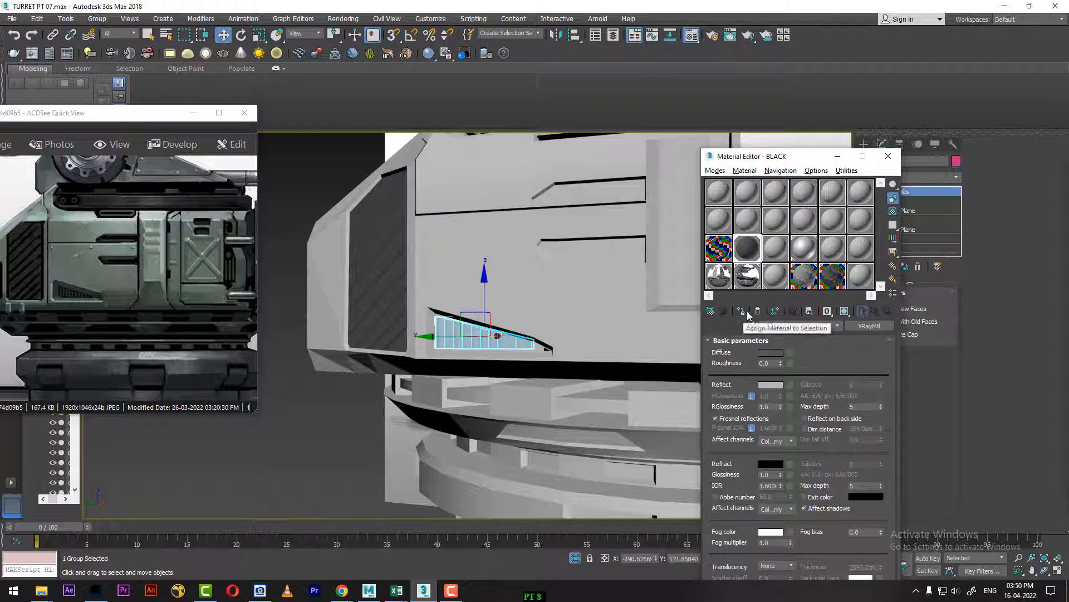
left_click(267, 466)
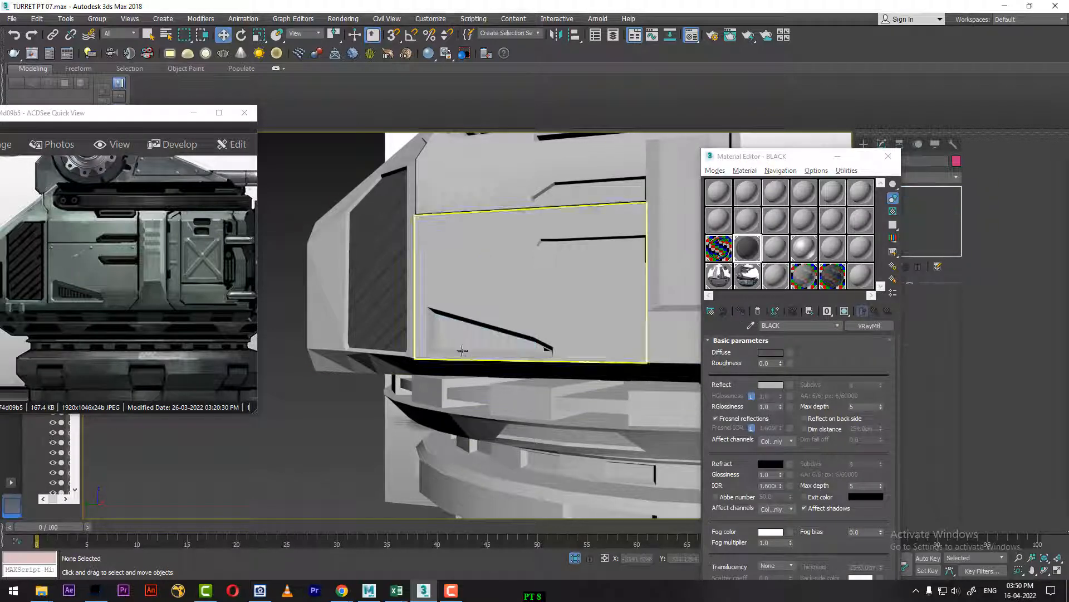
Step: Move the small triangular vent group about -1.96 cm along X, out from the side panel
left_click(479, 340)
mouse_move(490, 351)
middle_mouse_down("alt")
mouse_move(451, 398)
mouse_move(479, 355)
middle_mouse_up("alt")
left_click_drag(440, 321, 443, 322)
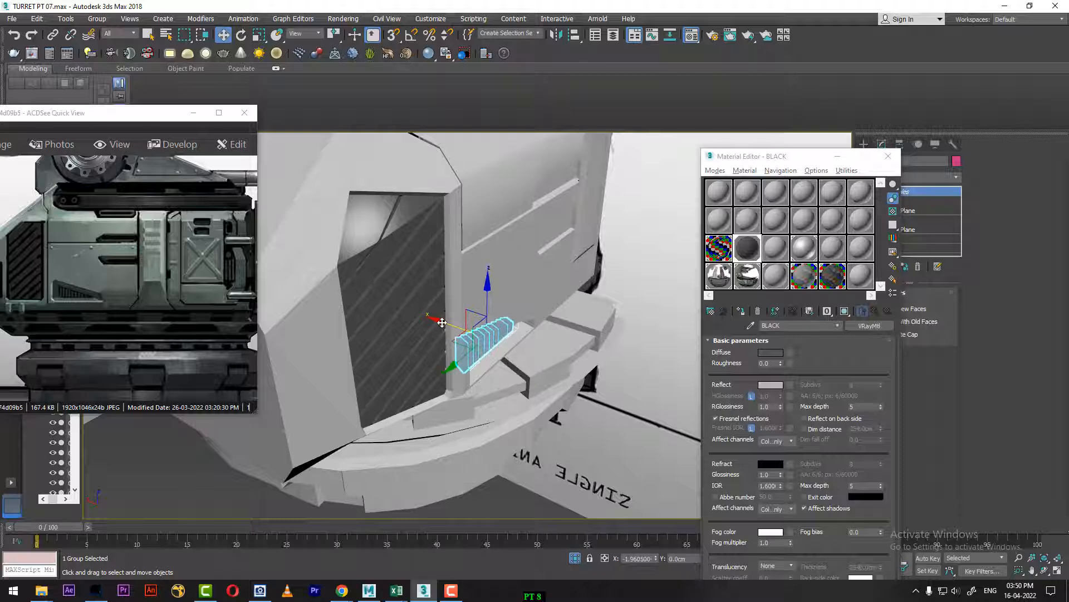
left_click(177, 506)
Step: Reselect the small triangular vent, move the Material Editor clear of it and give the slats the BLACK material
middle_click_drag(206, 481, 272, 356, "alt")
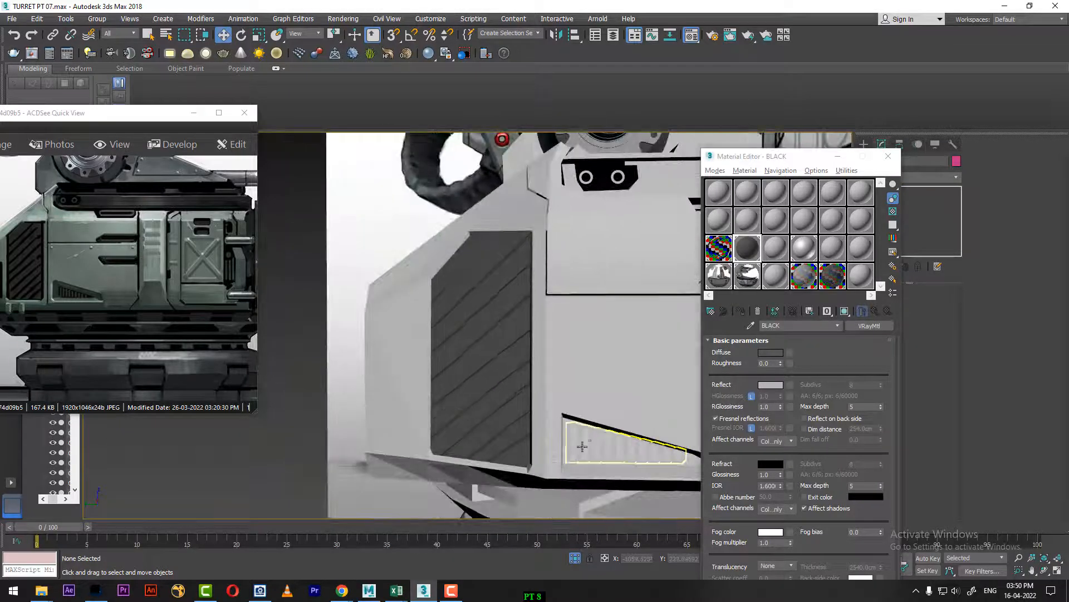
left_click(618, 440)
left_click_drag(775, 162, 396, 171)
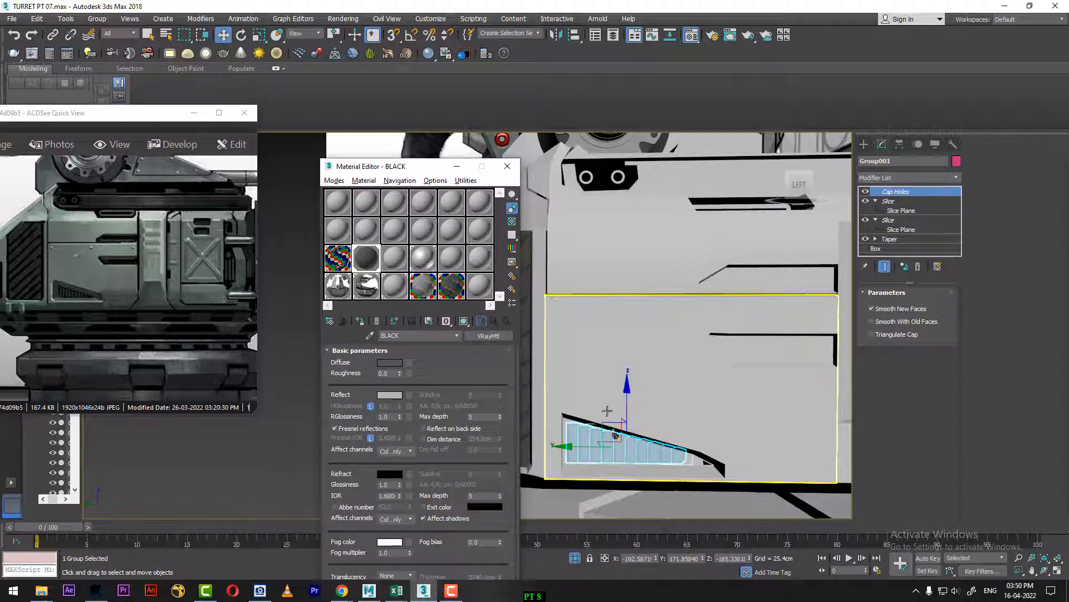
scroll(671, 384, "up", 3)
scroll(674, 383, "up", 4)
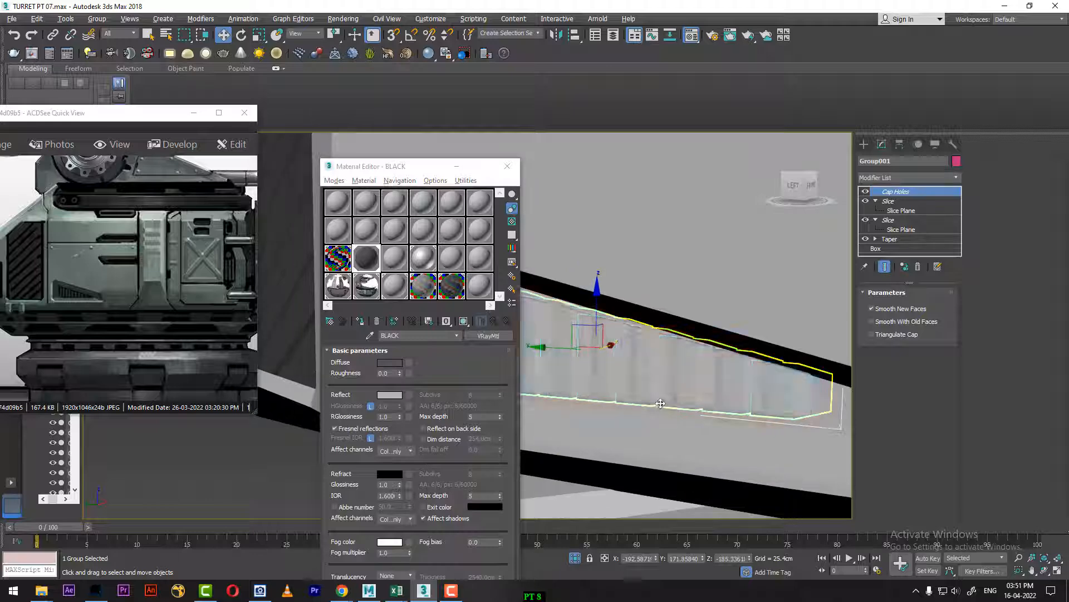
scroll(643, 409, "down", 5)
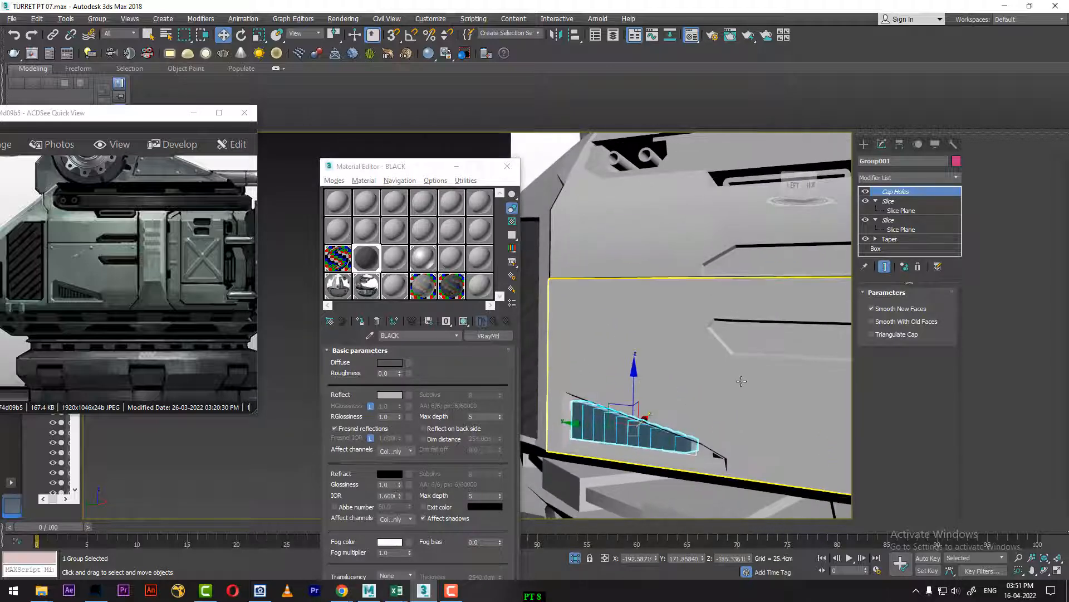
Step: Delete the two polygons that form the floor of the recessed notch in the lower side panel, with edged faces shown
middle_click_drag(754, 371, 721, 378)
left_click(686, 325)
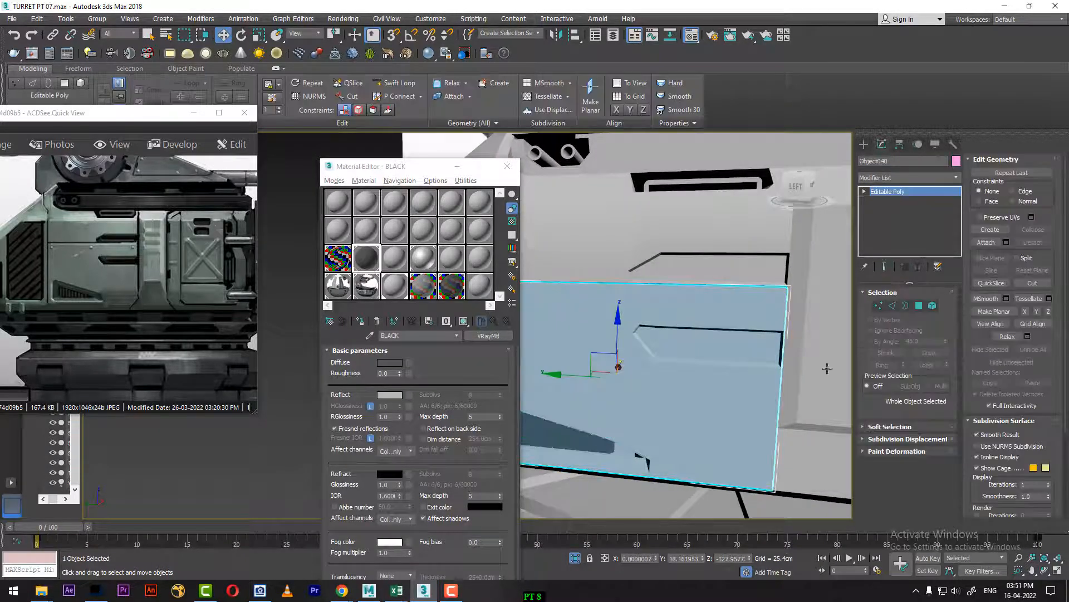
left_click(921, 305)
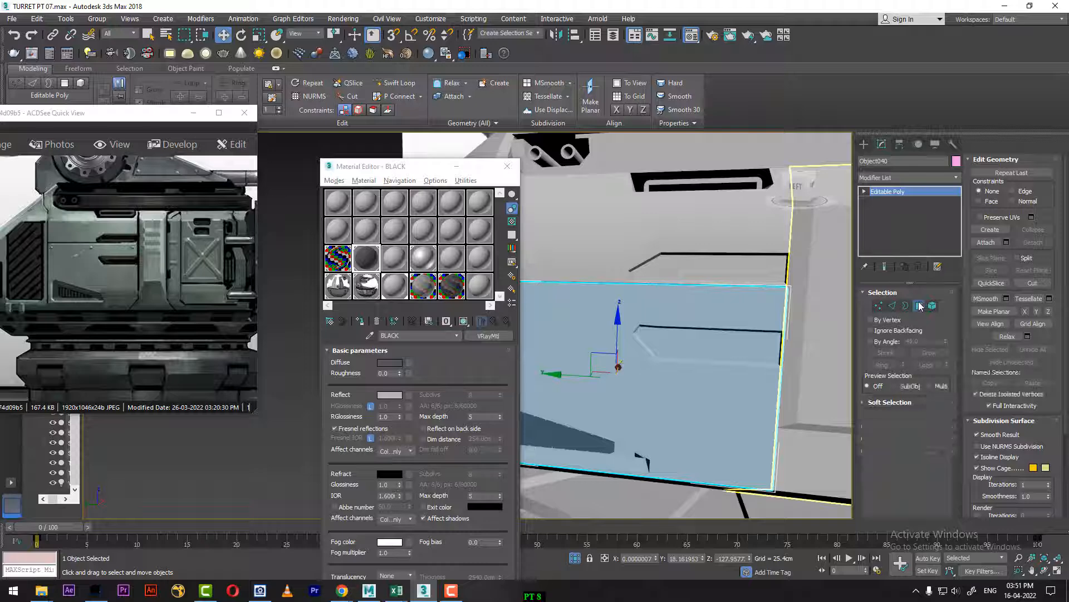
left_click(731, 351)
key("F4")
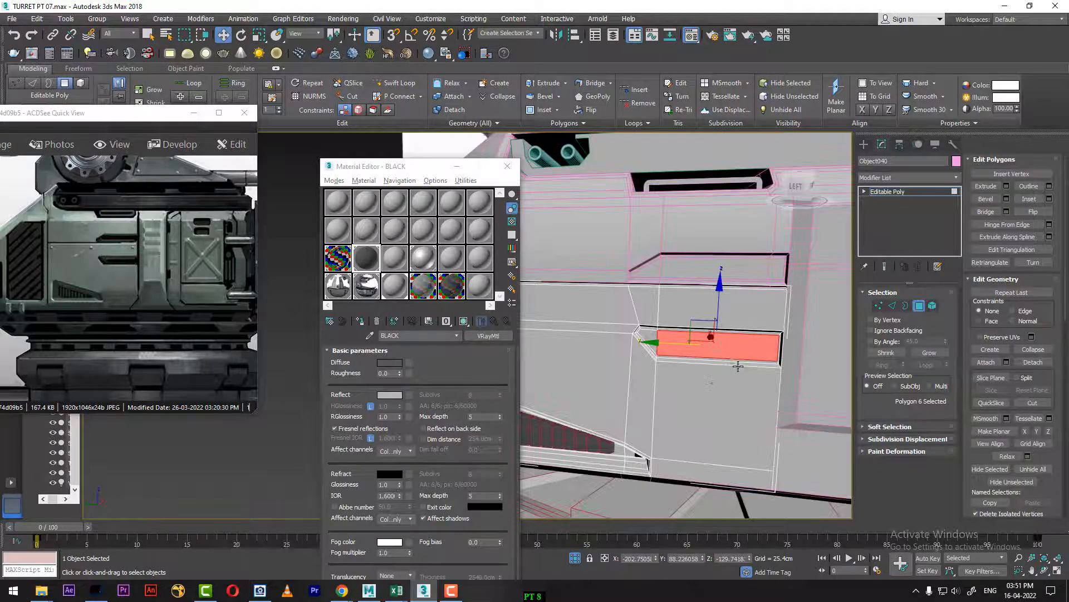
scroll(703, 381, "up", 3)
left_click(621, 323, "ctrl")
middle_click_drag(620, 323, 688, 403, "alt")
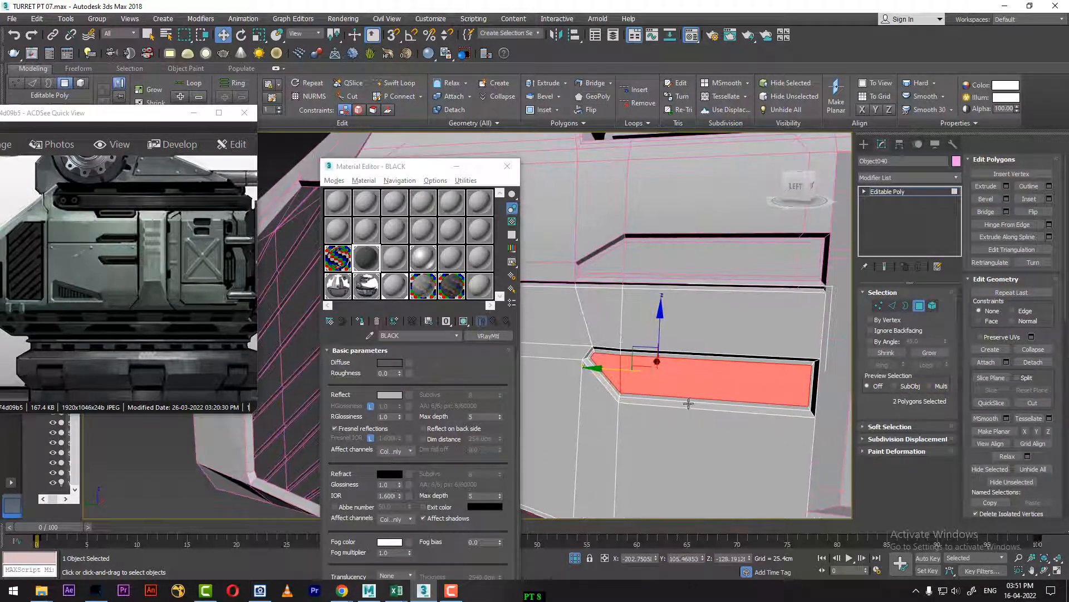
key("Delete")
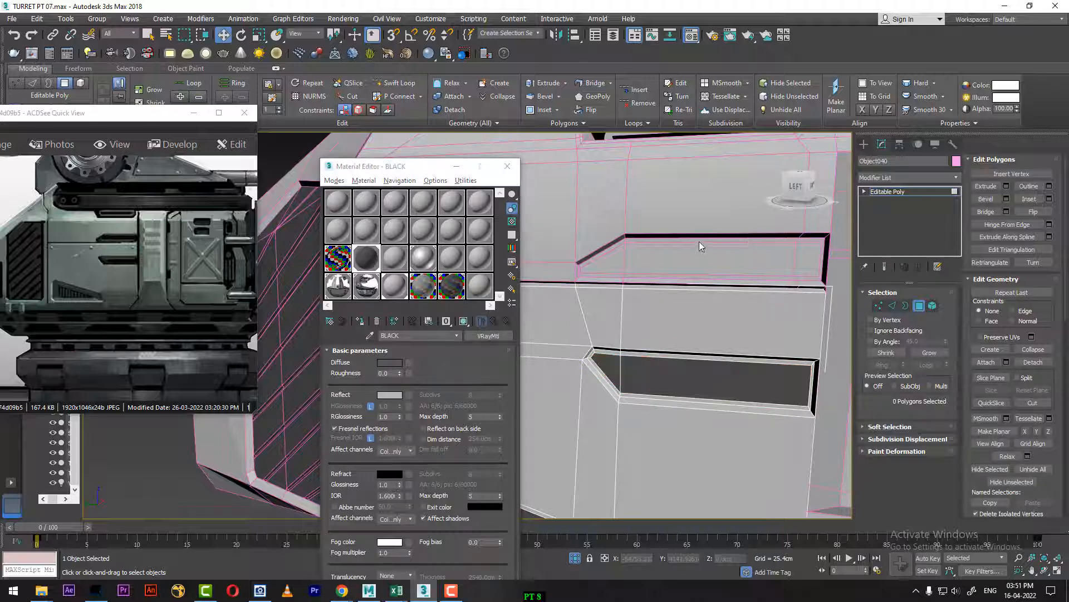
Step: Select the upper side panel's notch floor polygons, grow the selection to the bordering faces, give them the BLACK material and leave polygon editing
right_click(698, 241)
left_click(674, 228)
left_click(695, 256)
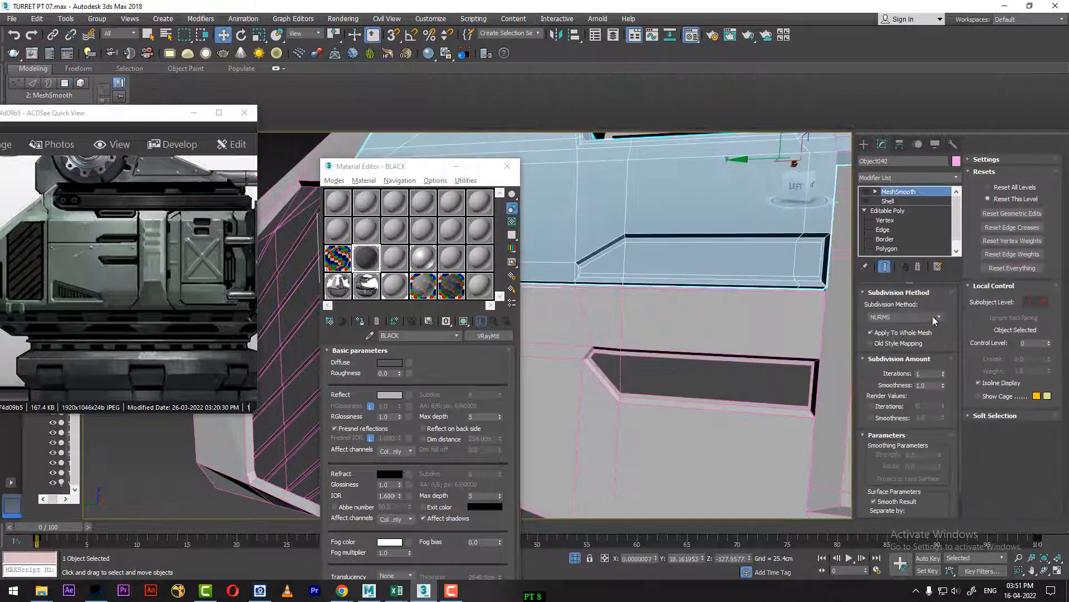
left_click(891, 251)
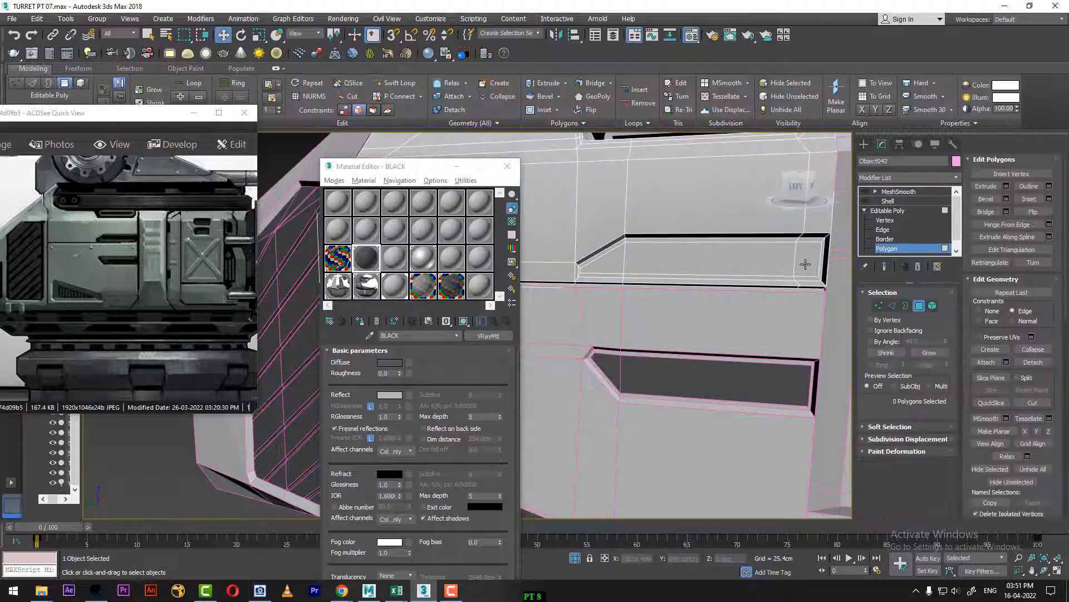
left_click(731, 262)
left_click(730, 262, "ctrl")
left_click(612, 265, "ctrl")
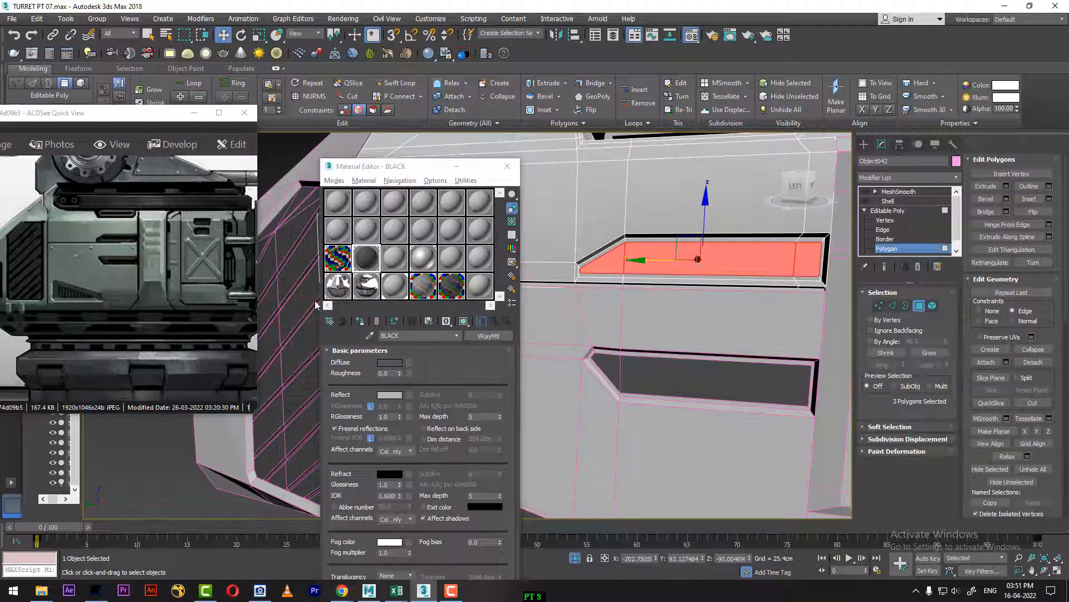
left_click(930, 352)
left_click(365, 321)
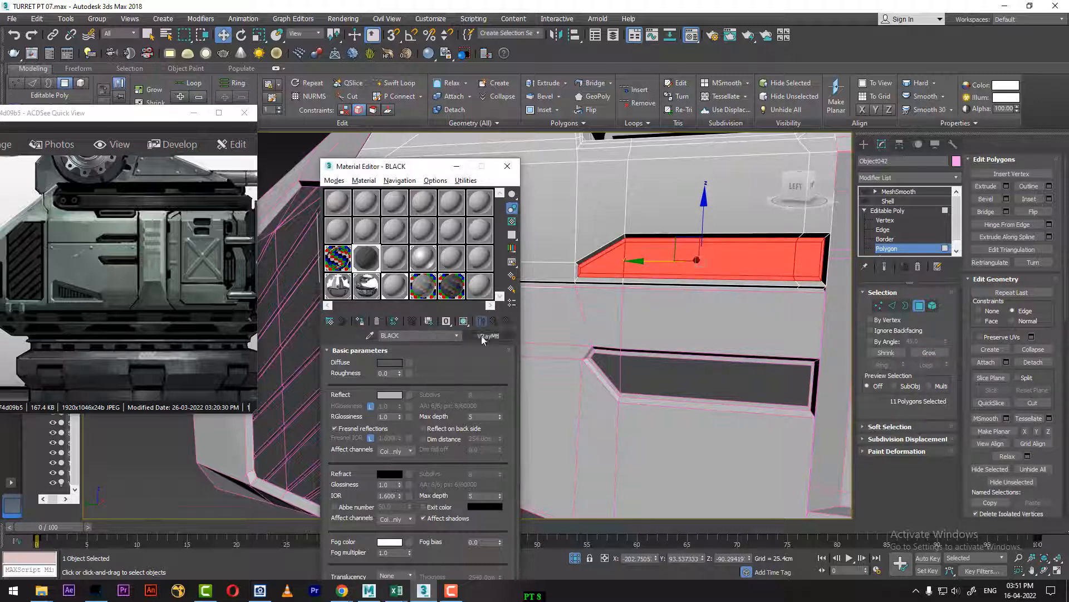
scroll(654, 372, "down", 5)
middle_click_drag(752, 351, 691, 384)
middle_click_drag(691, 385, 797, 338)
middle_click_drag(678, 360, 681, 341, "alt")
right_click(682, 334)
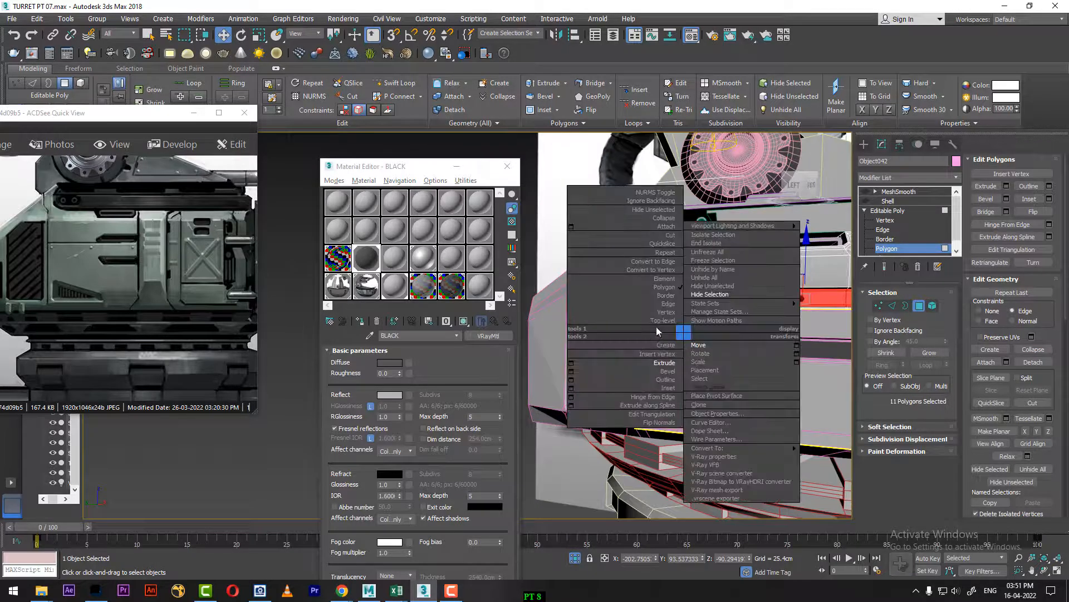
left_click(658, 322)
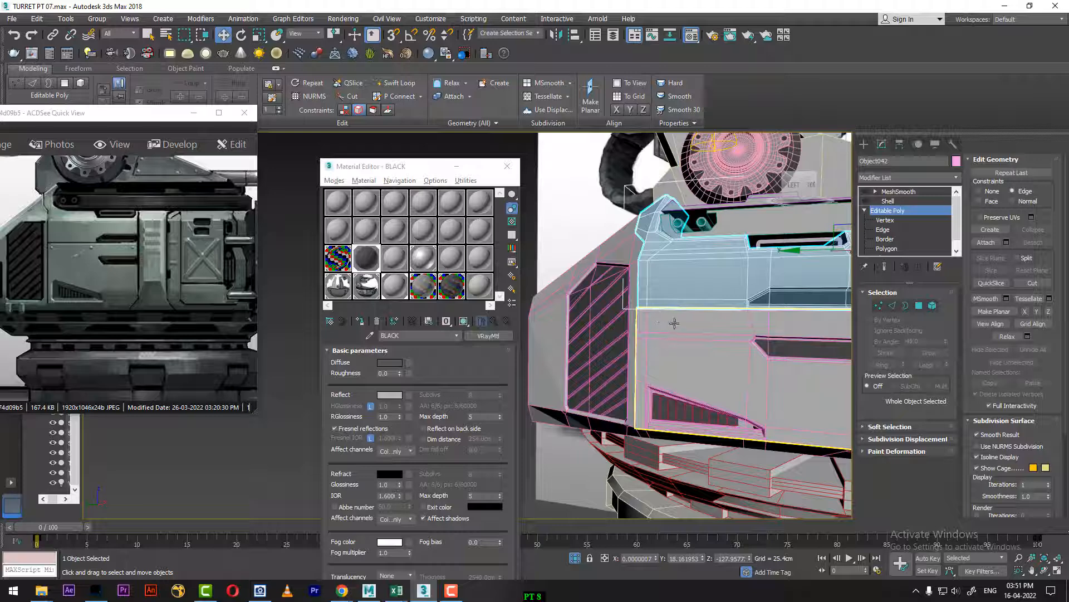
Step: Pick the upper side panel's material into an unused sample slot and convert its first sub-material, 21 - Default, to VRayMtl
middle_click_drag(771, 301, 719, 332)
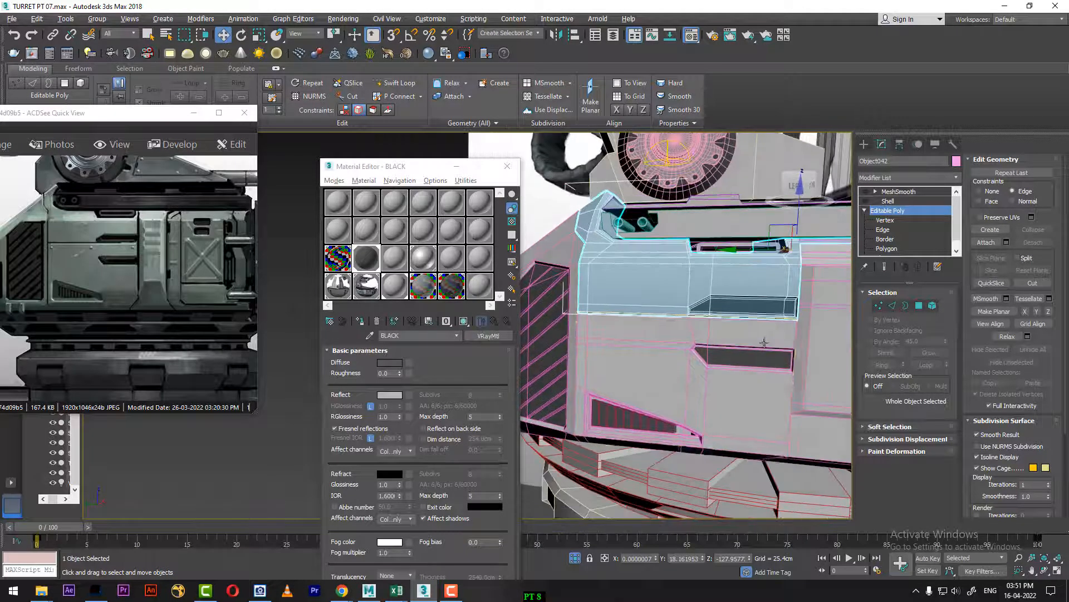
left_click(391, 255)
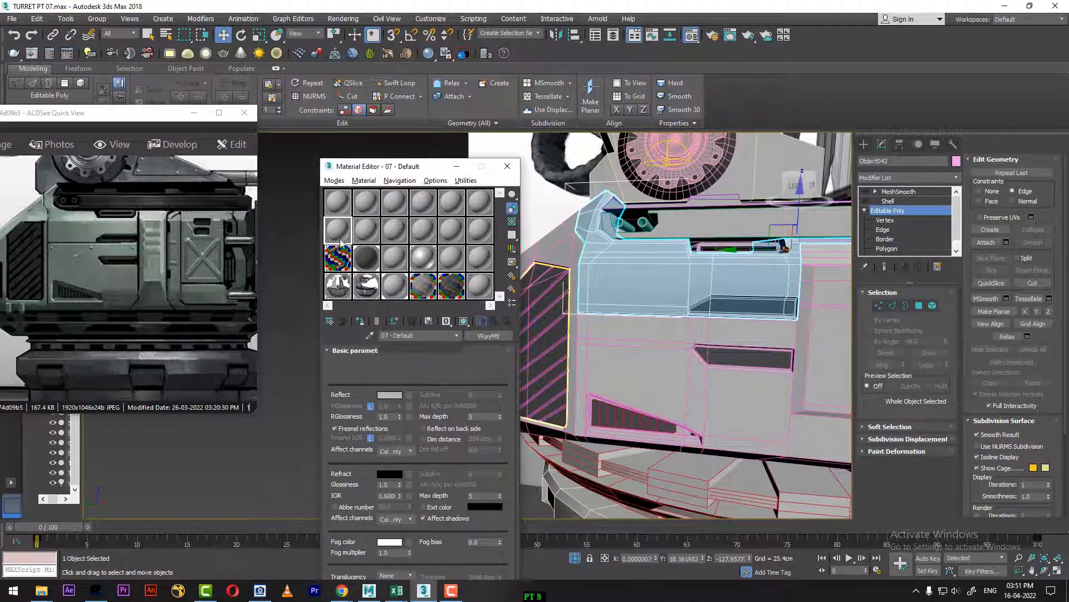
left_click(674, 268)
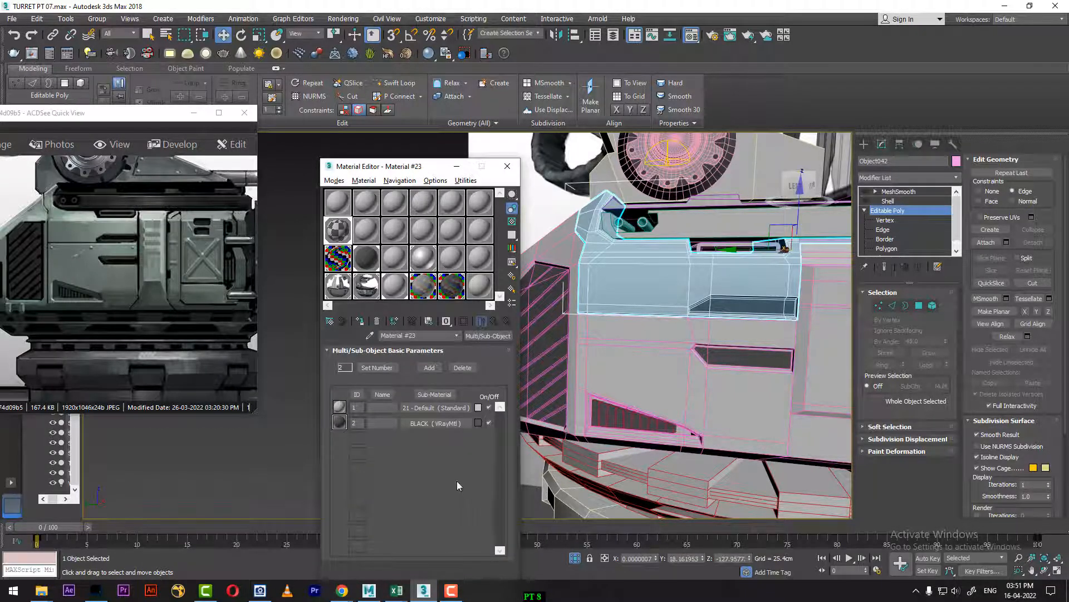
left_click(446, 412)
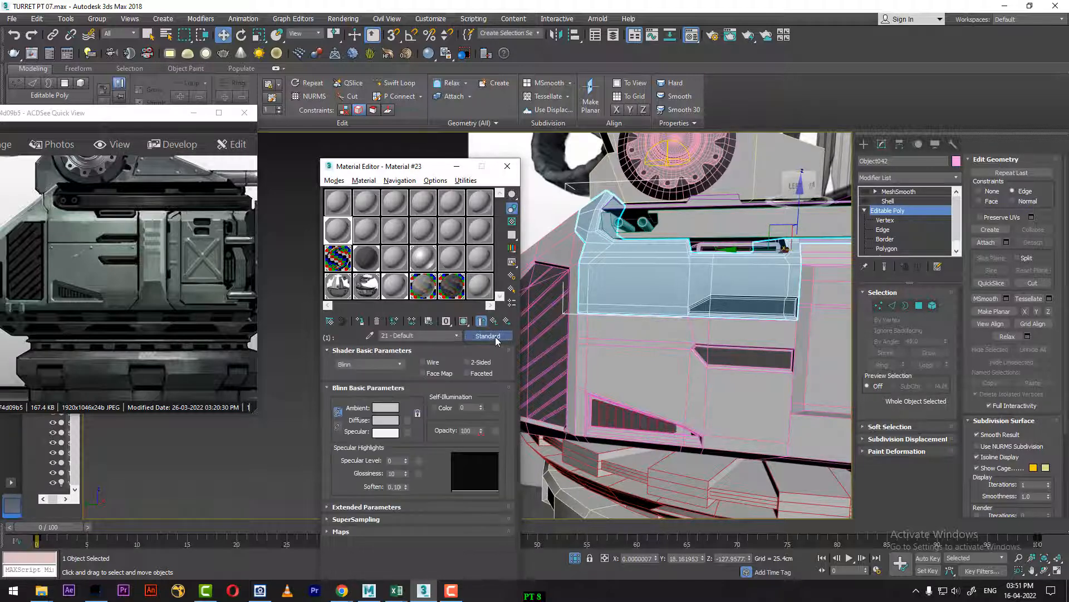
left_click(495, 336)
double_click(729, 392)
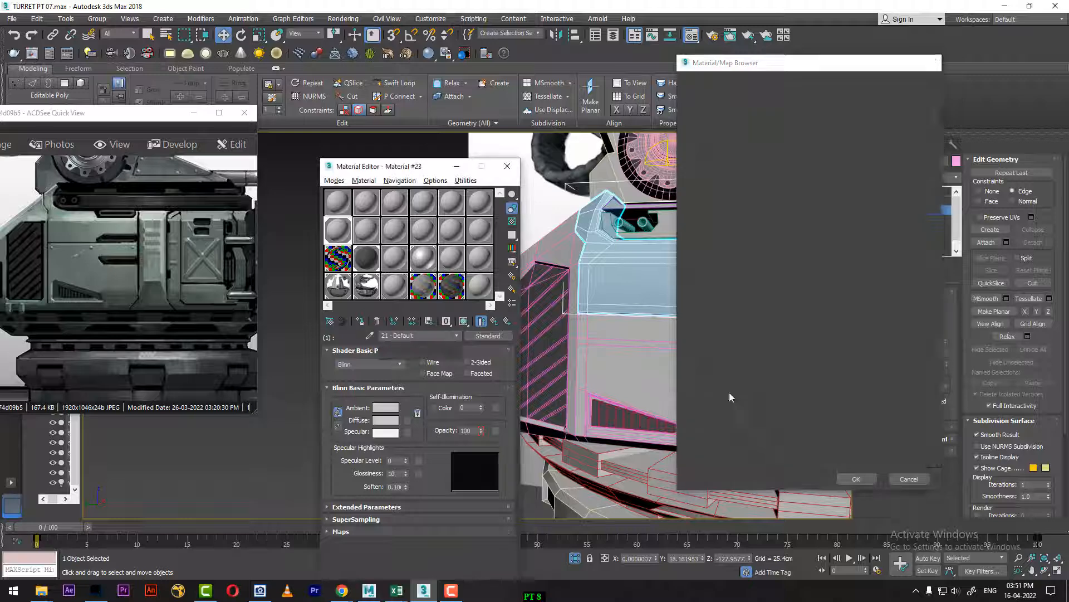
Step: Set the diffuse colour of the 21 - Default sub-material to dark green, RGB 17, 31, 17
left_click(390, 364)
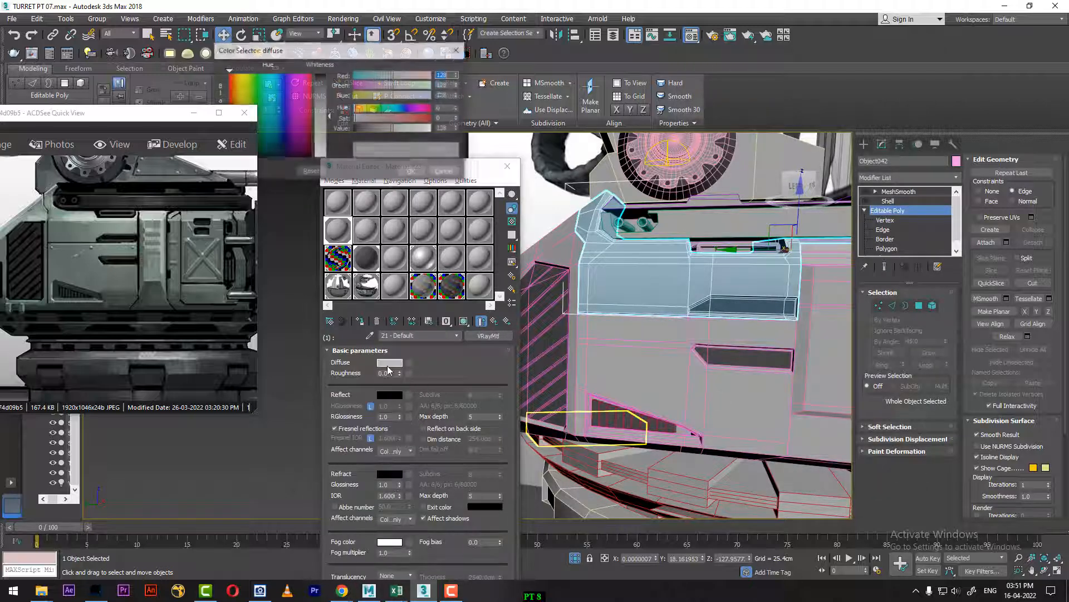
left_click_drag(311, 53, 395, 56)
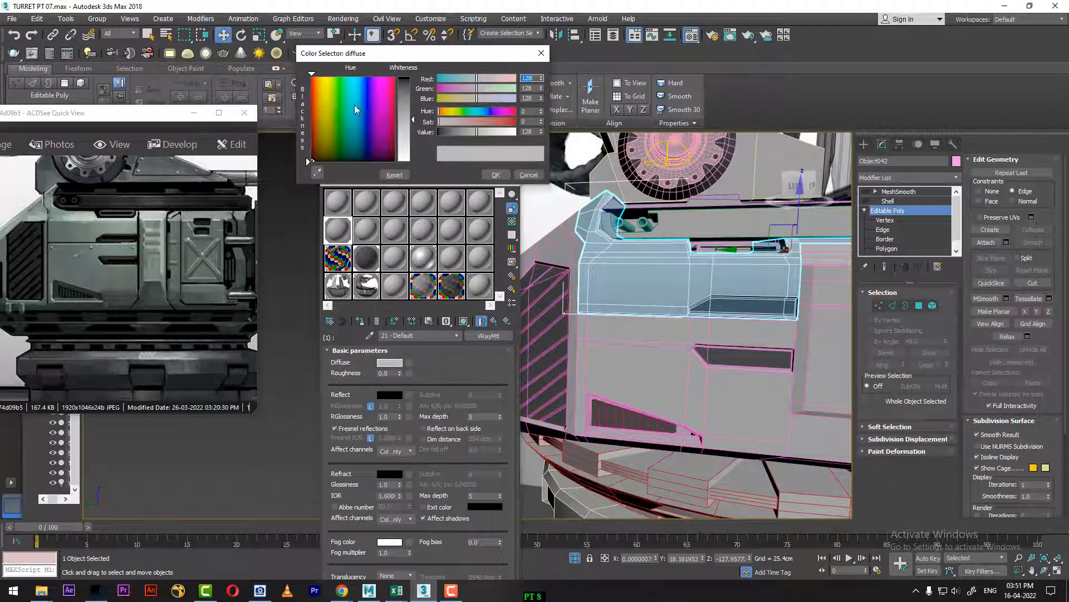
left_click(339, 124)
left_click_drag(415, 119, 415, 107)
left_click_drag(488, 132, 447, 135)
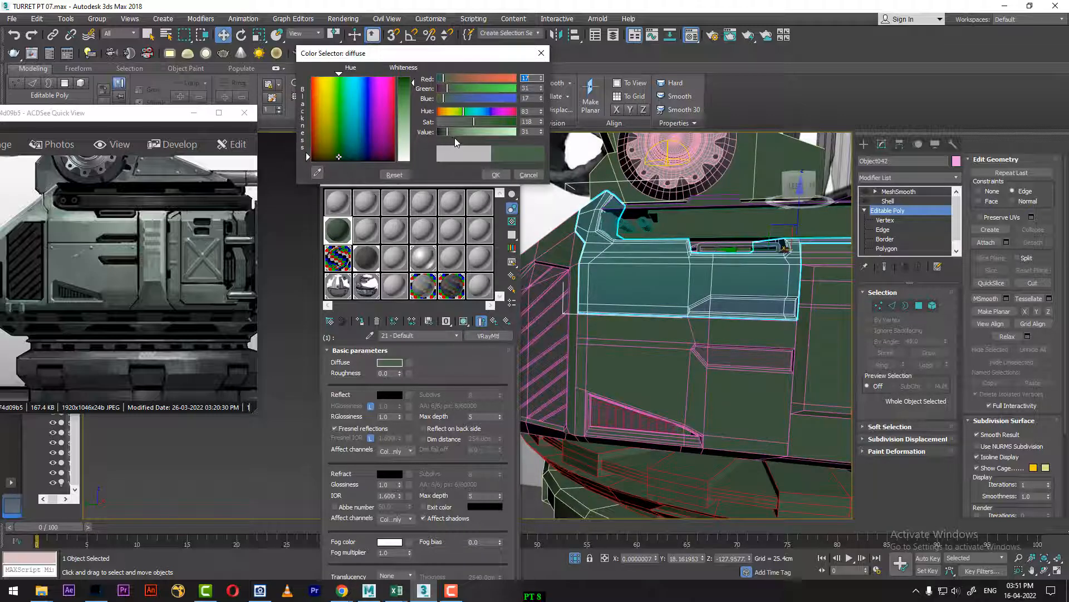
left_click(495, 175)
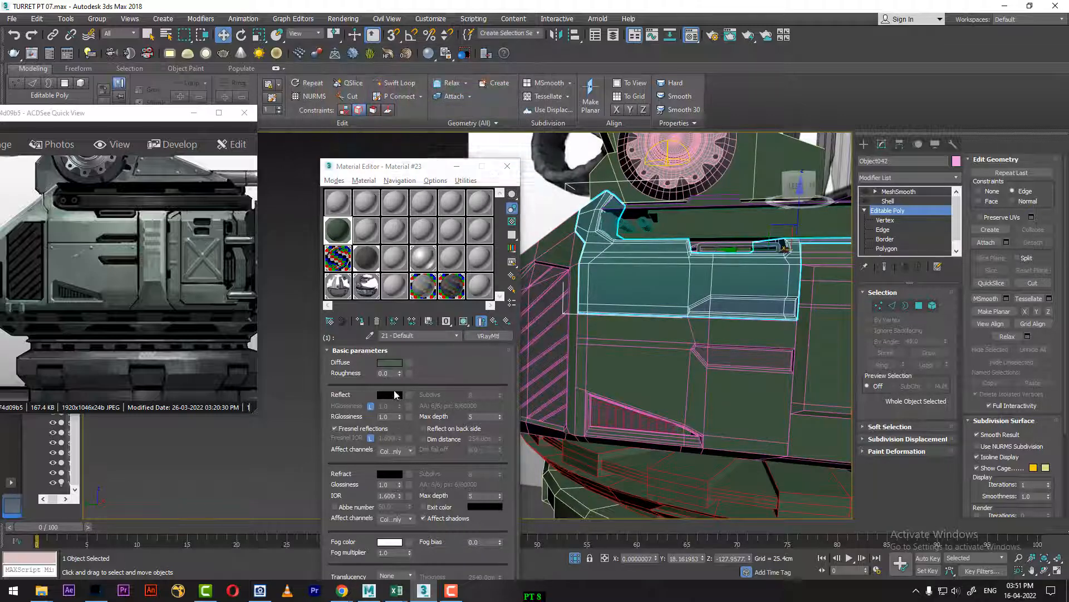
Step: Set the reflection colour of the 21 - Default sub-material to grey, RGB 111
left_click(390, 395)
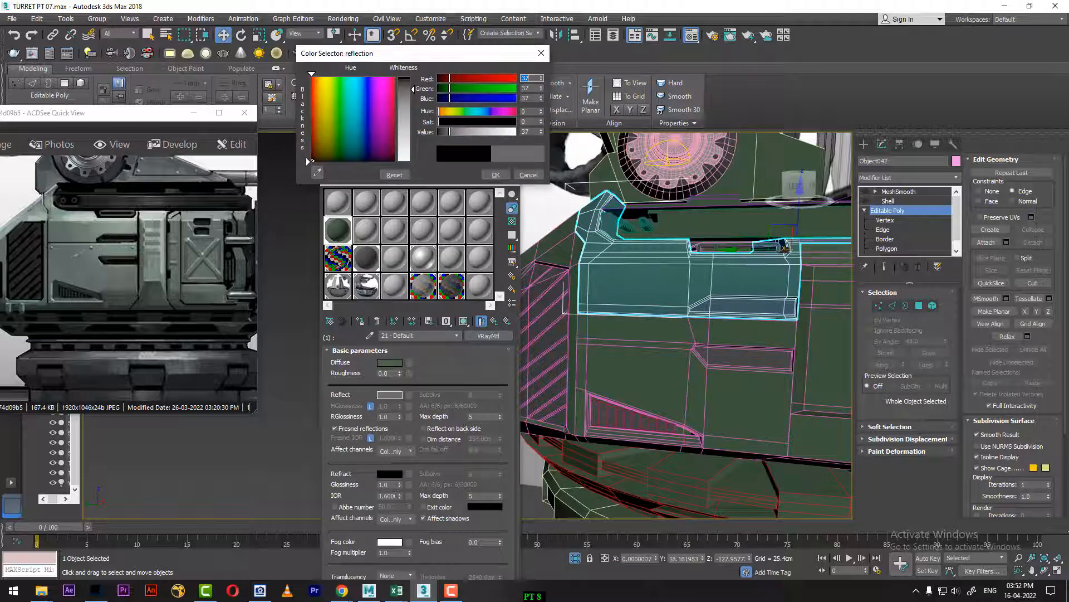
left_click_drag(414, 89, 413, 114)
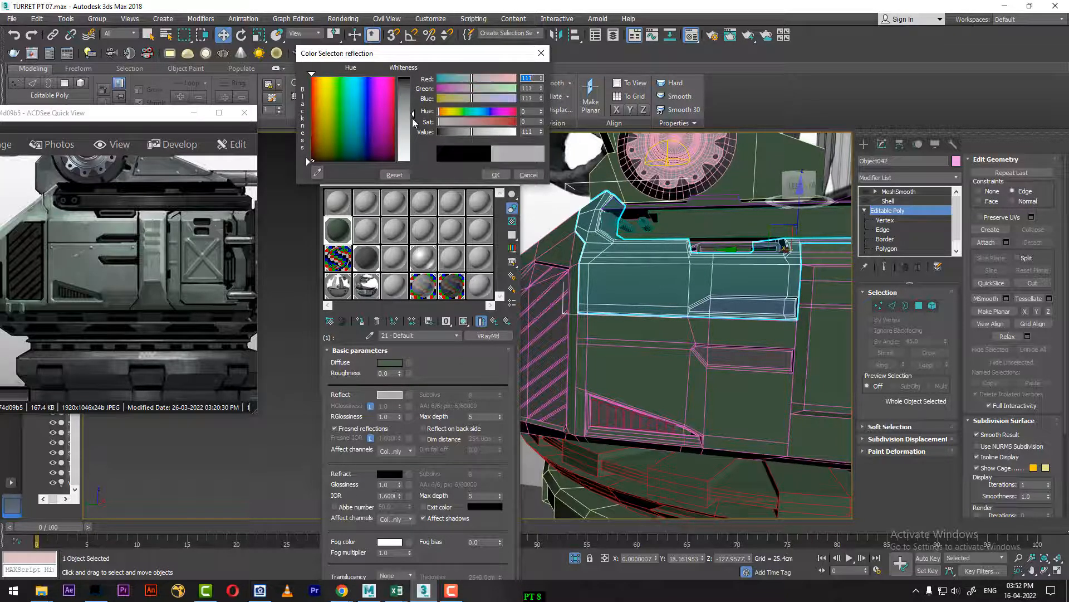
left_click(496, 176)
left_click(358, 429)
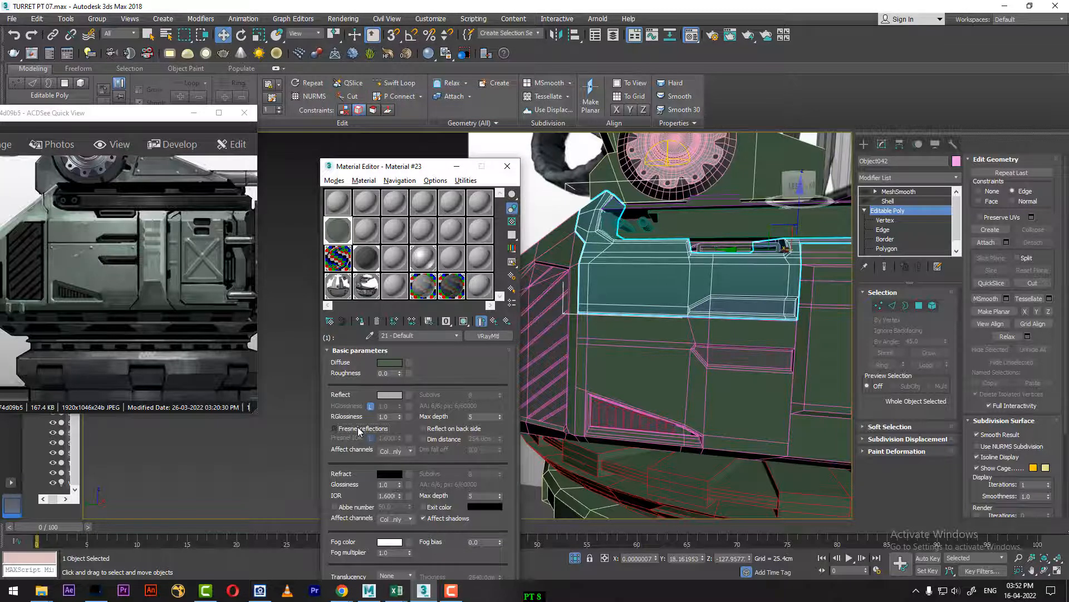
left_click(362, 429)
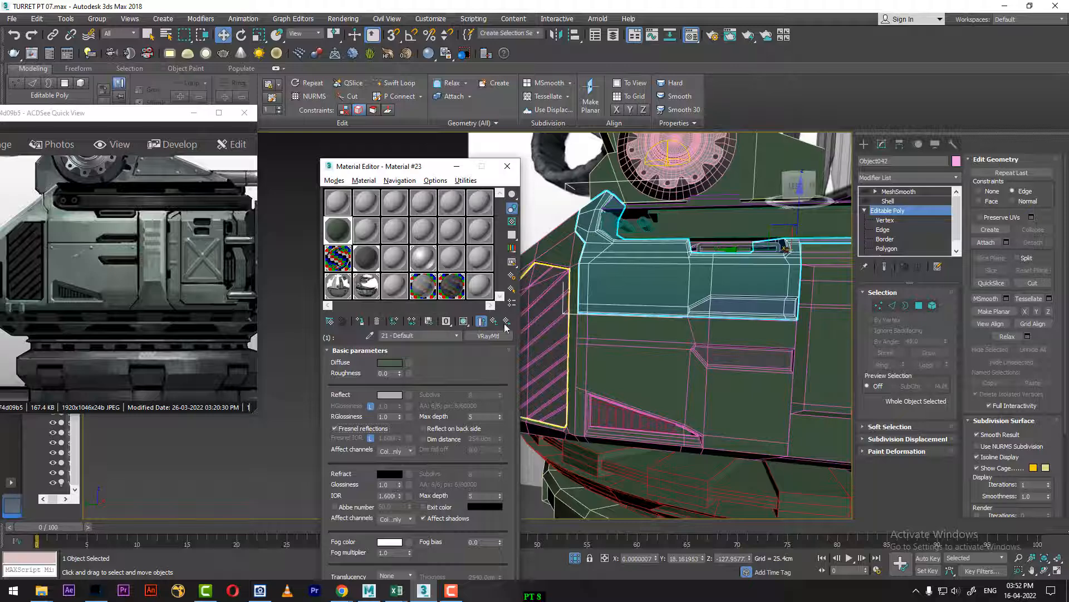
Step: Select the polygons inside the two recessed slots above the X-braced hatch and give them the BLACK material
middle_click_drag(691, 351, 678, 348, "alt")
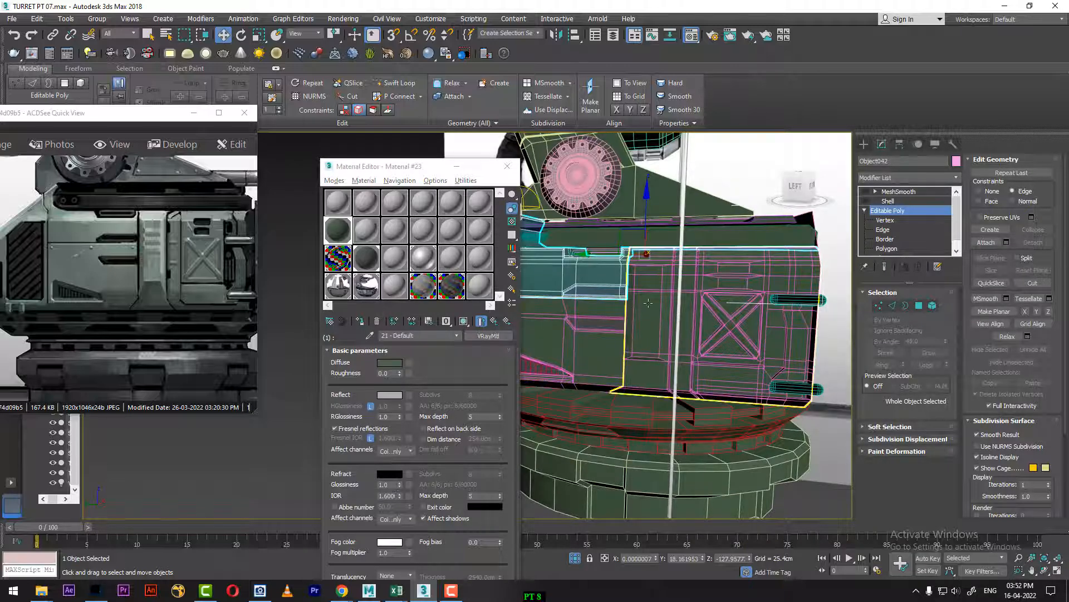
left_click(682, 303)
key("z")
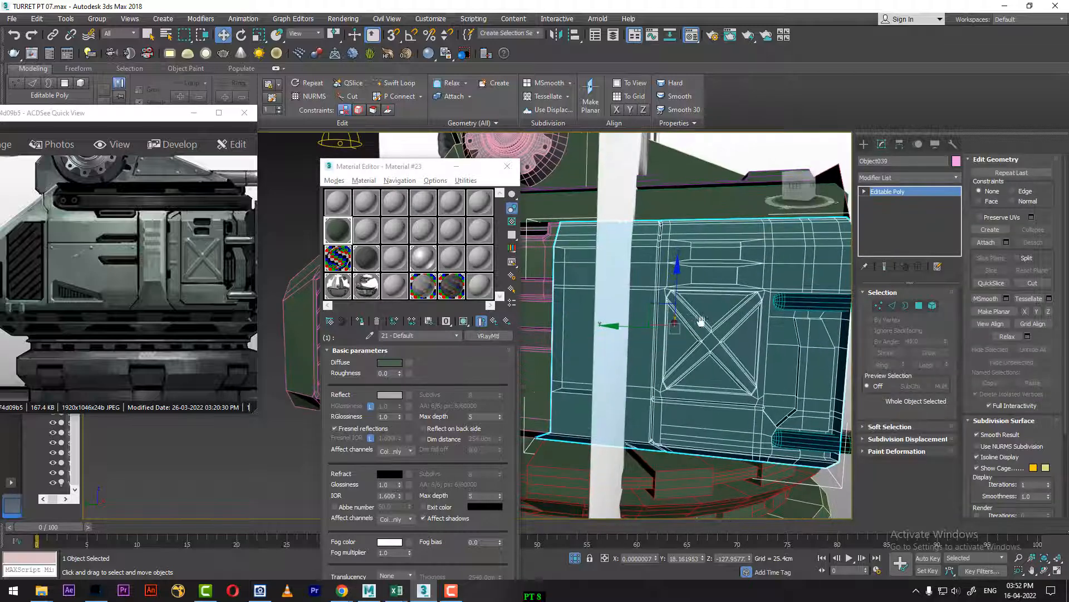
scroll(716, 358, "up", 3)
left_click(918, 305)
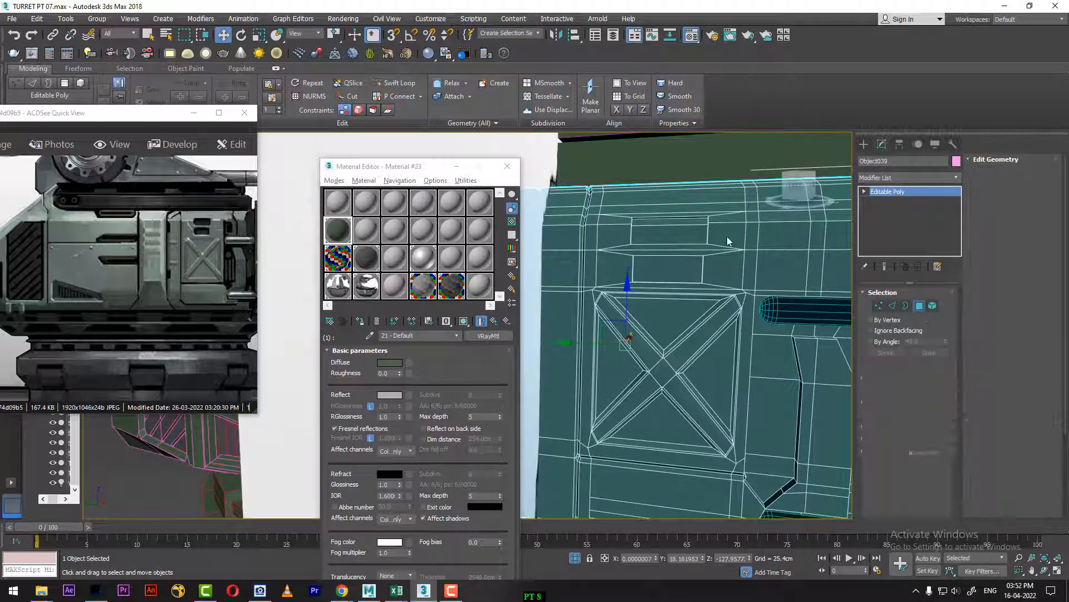
left_click(769, 385)
left_click(652, 234)
scroll(690, 262, "up", 3)
middle_click_drag(690, 261, 706, 215, "alt")
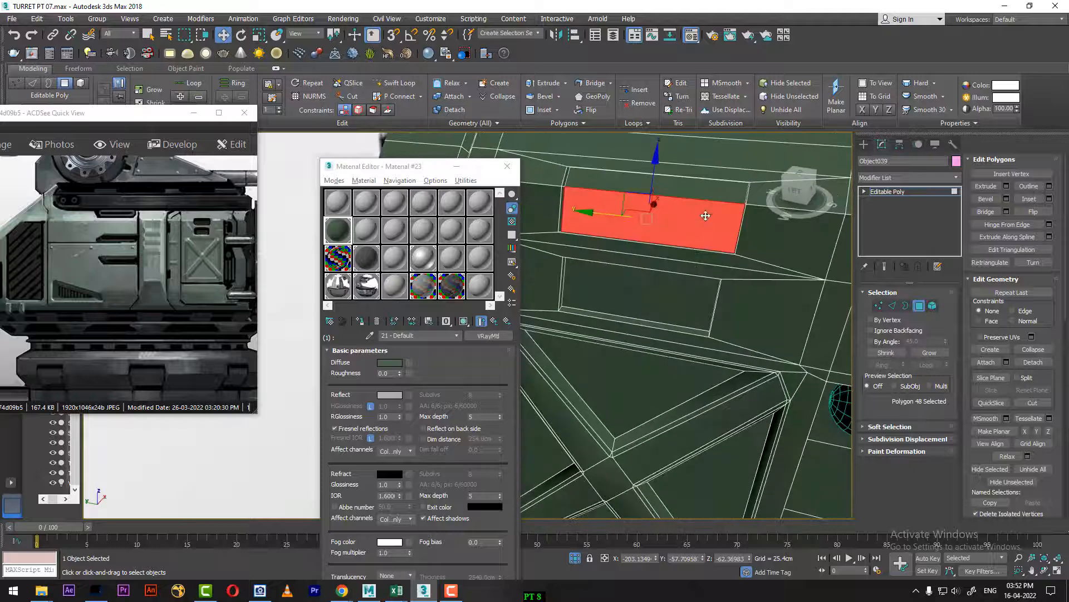
left_click(709, 194, "ctrl")
left_click(648, 301, "ctrl")
middle_click_drag(648, 301, 665, 283, "alt")
left_click(366, 258)
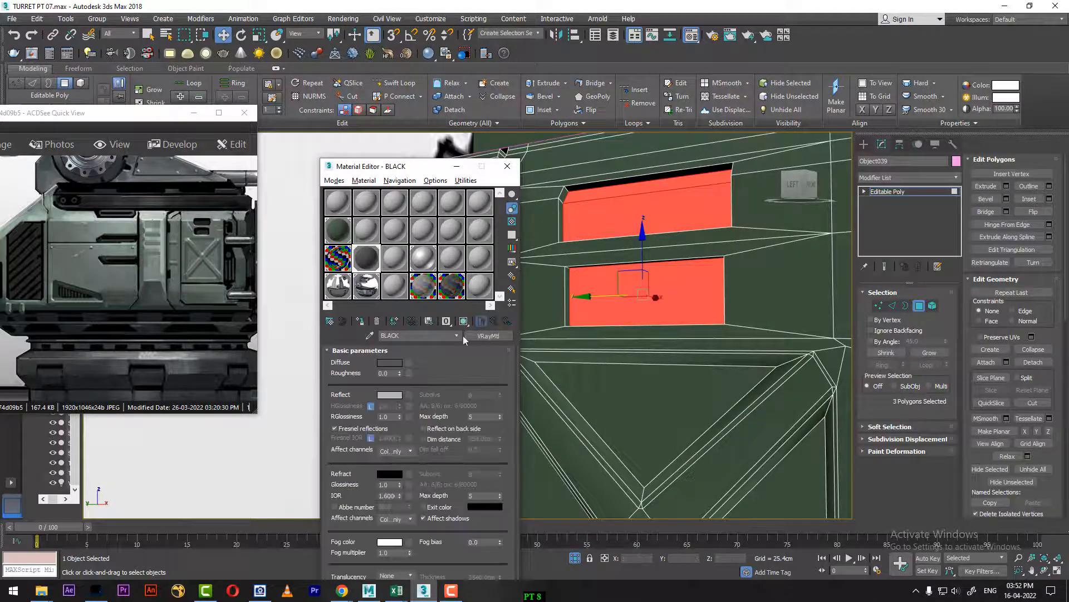
Step: Inspect the notches and green panels along the turret's side and return from polygon level to the whole object
scroll(668, 349, "down", 4)
middle_click_drag(744, 390, 682, 340)
scroll(701, 337, "down", 3)
mouse_move(682, 340)
middle_mouse_down()
mouse_move(764, 346)
mouse_move(824, 372)
middle_mouse_up()
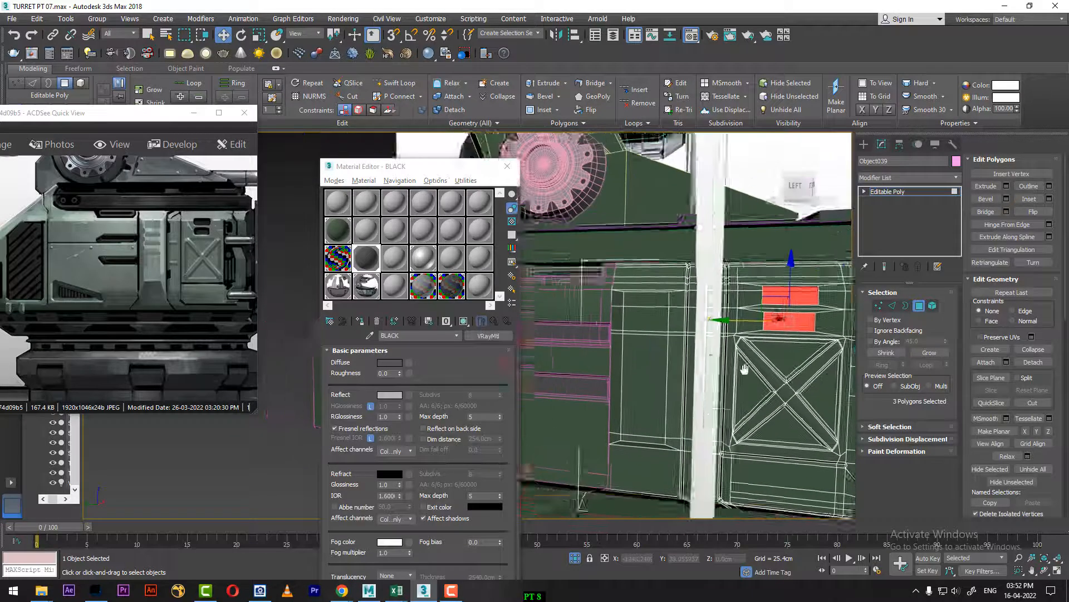
middle_click_drag(744, 369, 756, 381)
middle_click_drag(646, 329, 703, 370)
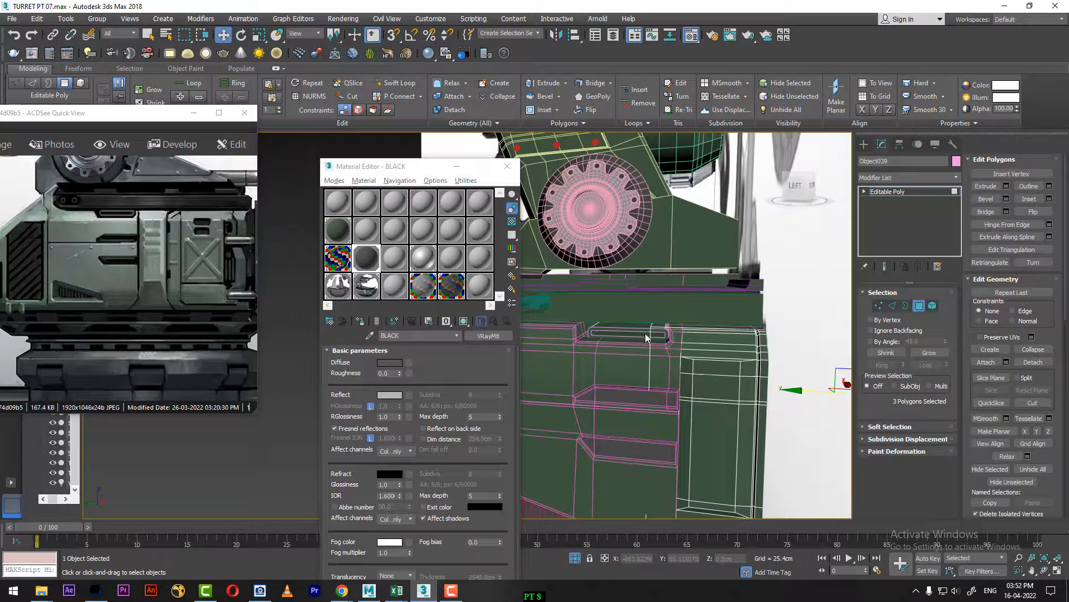
middle_click_drag(650, 370, 765, 324)
middle_click_drag(672, 353, 698, 290)
middle_click_drag(737, 364, 624, 321)
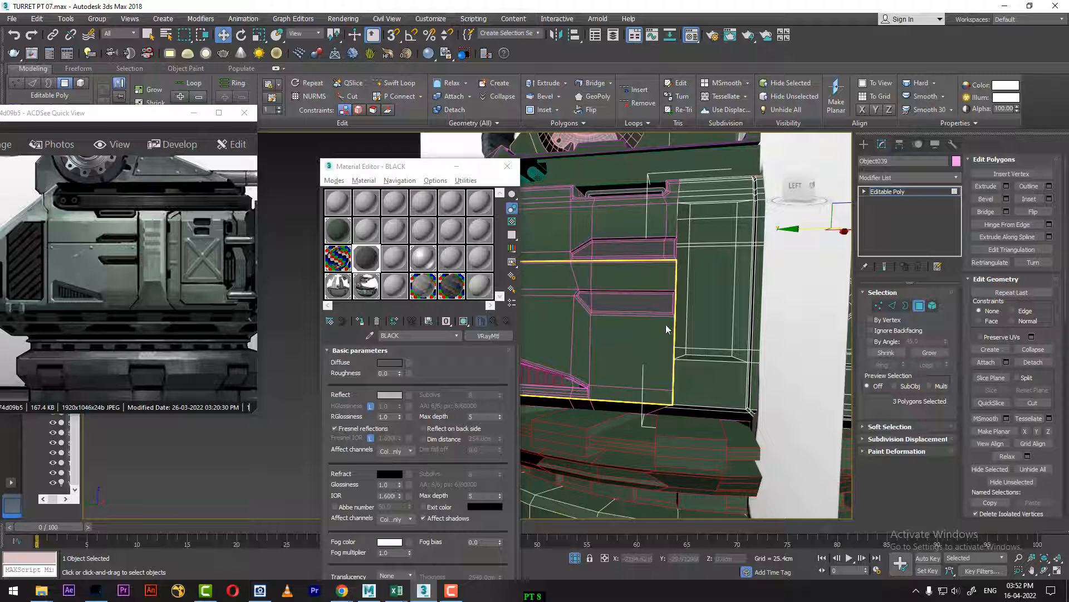
right_click(669, 298)
left_click(649, 280)
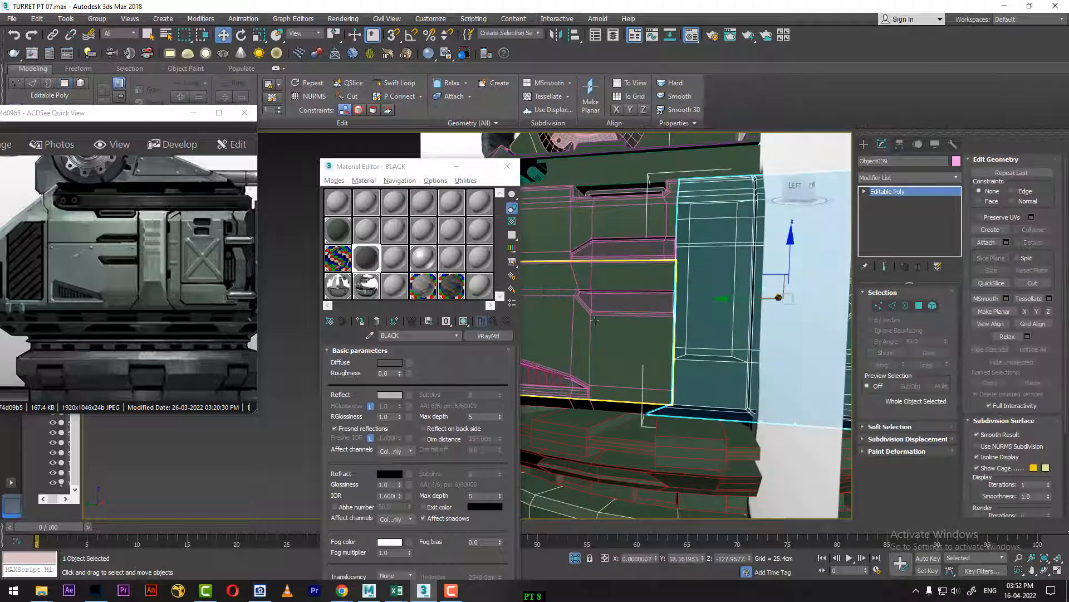
Step: Attach the large slatted vent to the main turret body Box001, matching material IDs to material
middle_click_drag(650, 280, 738, 301, "alt")
middle_click_drag(604, 316, 649, 289, "alt")
left_click(651, 287)
right_click(638, 252)
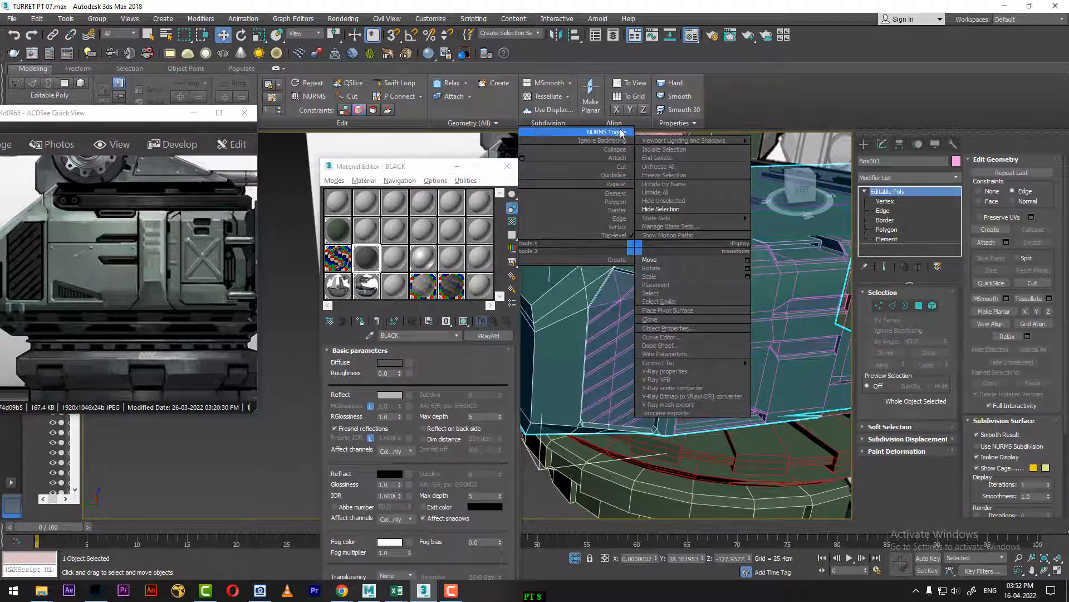
left_click(618, 158)
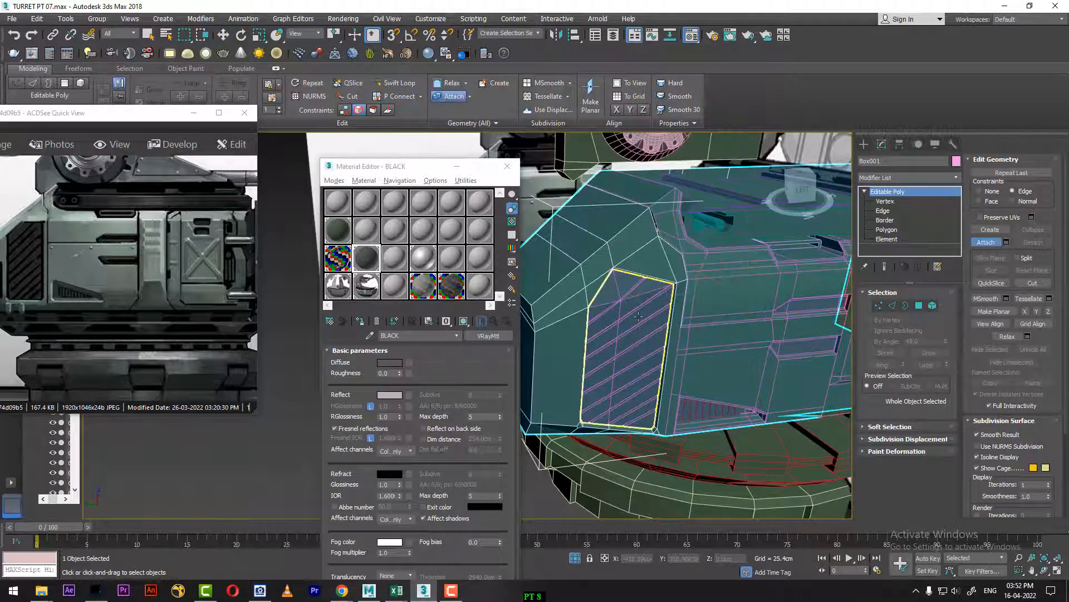
left_click(640, 318)
left_click(602, 282)
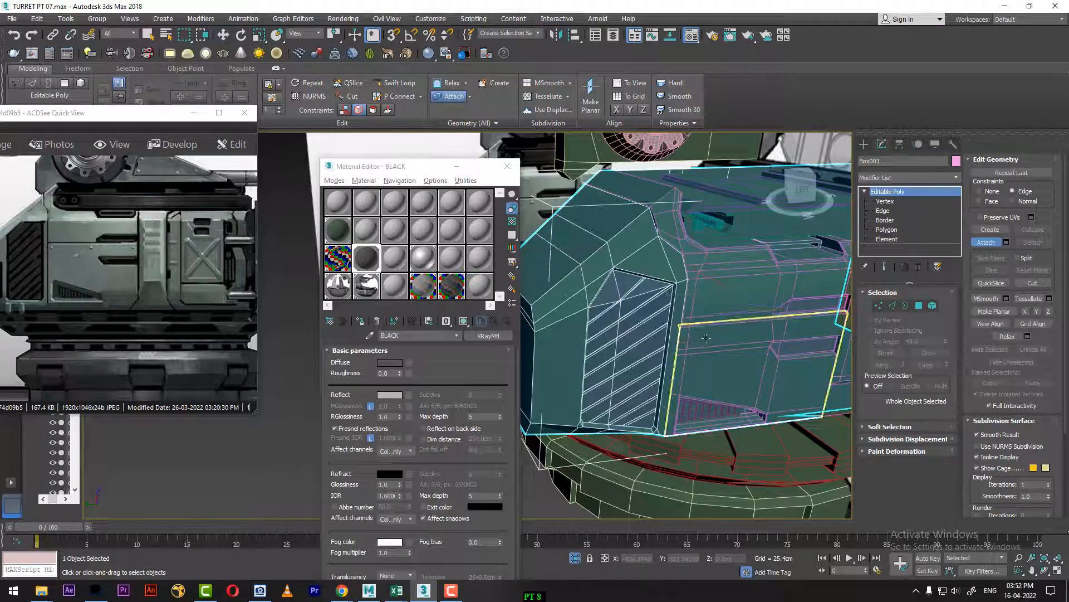
Step: Attach the upper side panel, the small triangular vent and the lower side panel to the turret body, matching material IDs to material
middle_click_drag(710, 301, 688, 285, "alt")
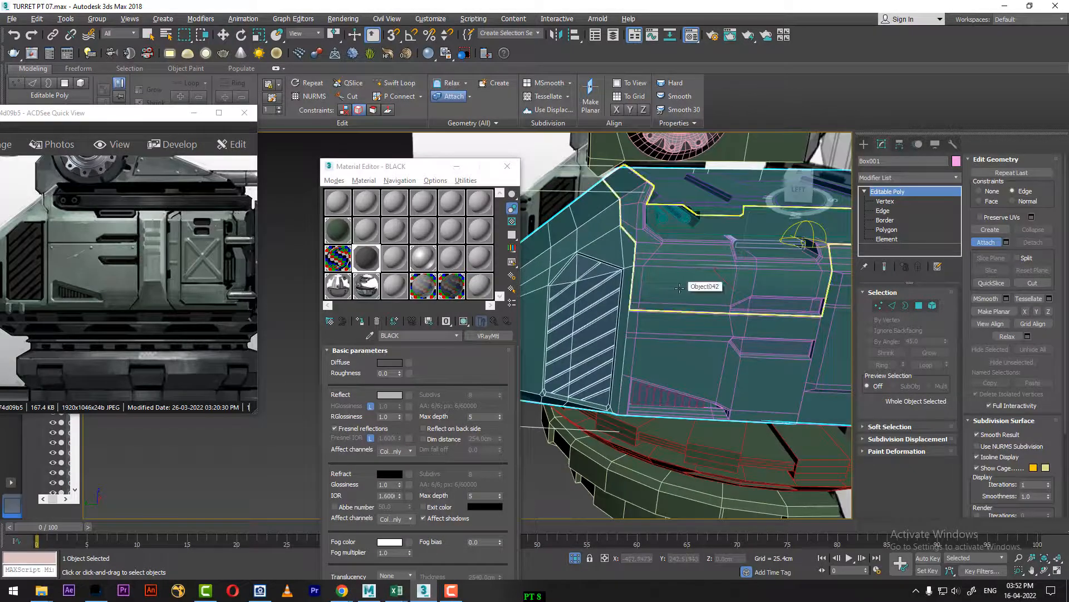
left_click(679, 287)
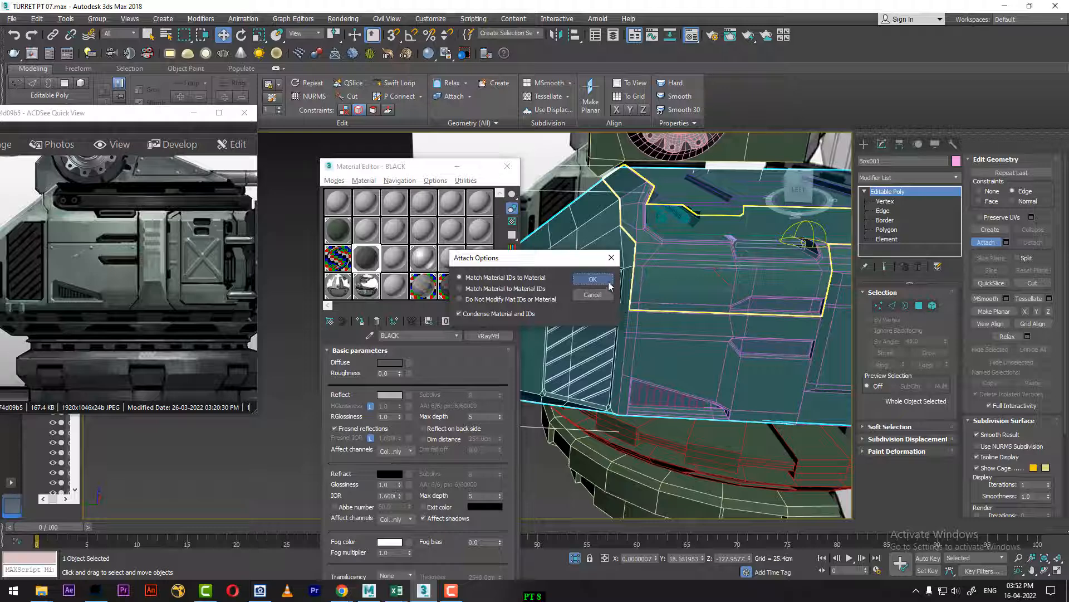
left_click(609, 283)
left_click(669, 390)
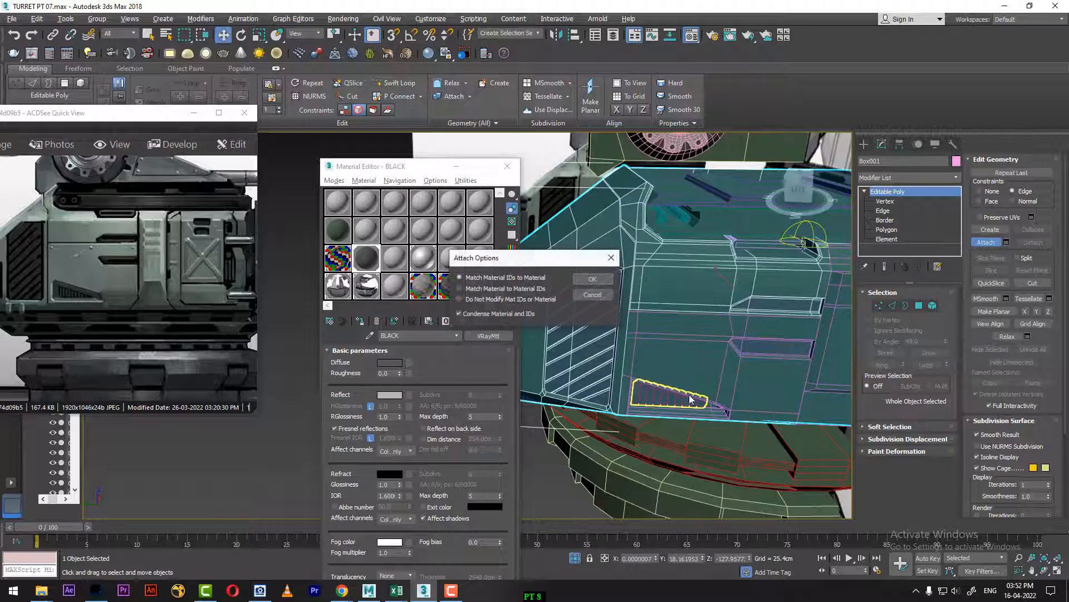
left_click(593, 279)
left_click(705, 338)
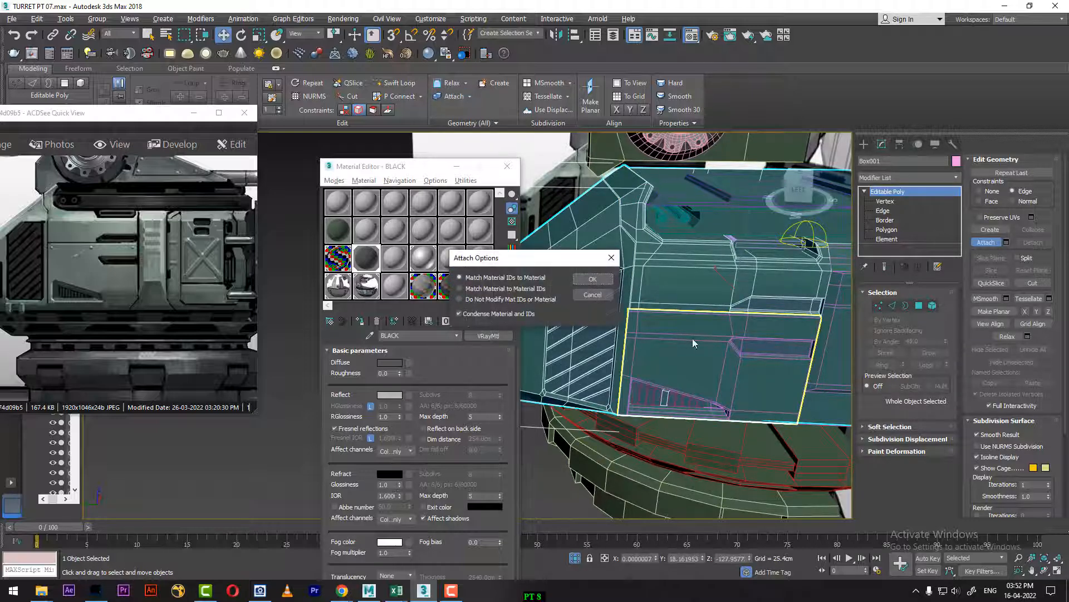
left_click(605, 282)
Step: Attach the X-braced hatch section and its two rounded horizontal bars to the turret body, matching material IDs to material
middle_click_drag(697, 328, 549, 343)
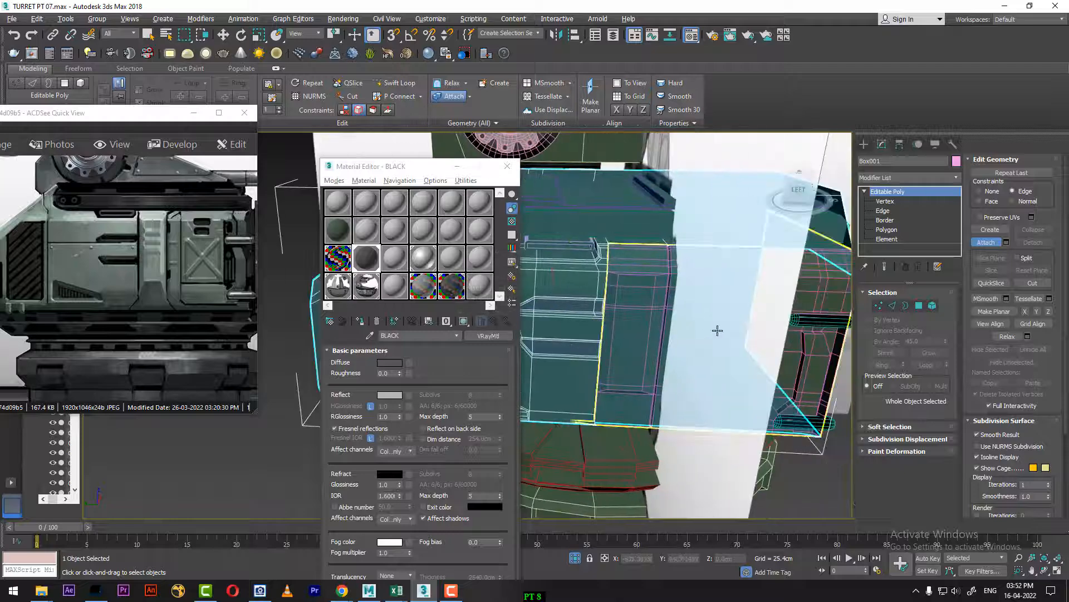
middle_click_drag(716, 329, 784, 371, "alt")
left_click(684, 326)
left_click(606, 283)
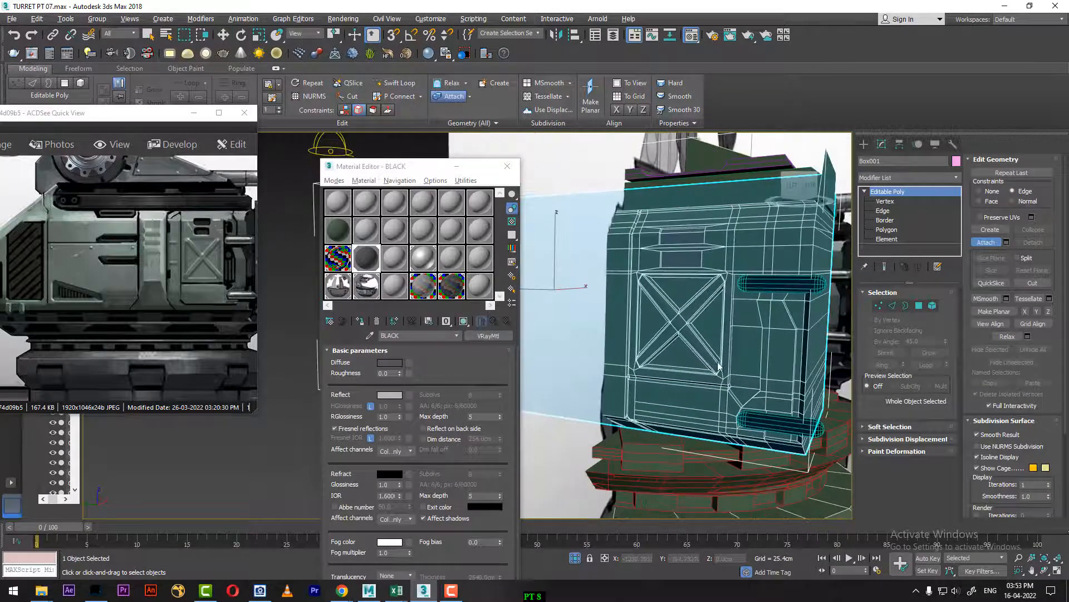
left_click(806, 288)
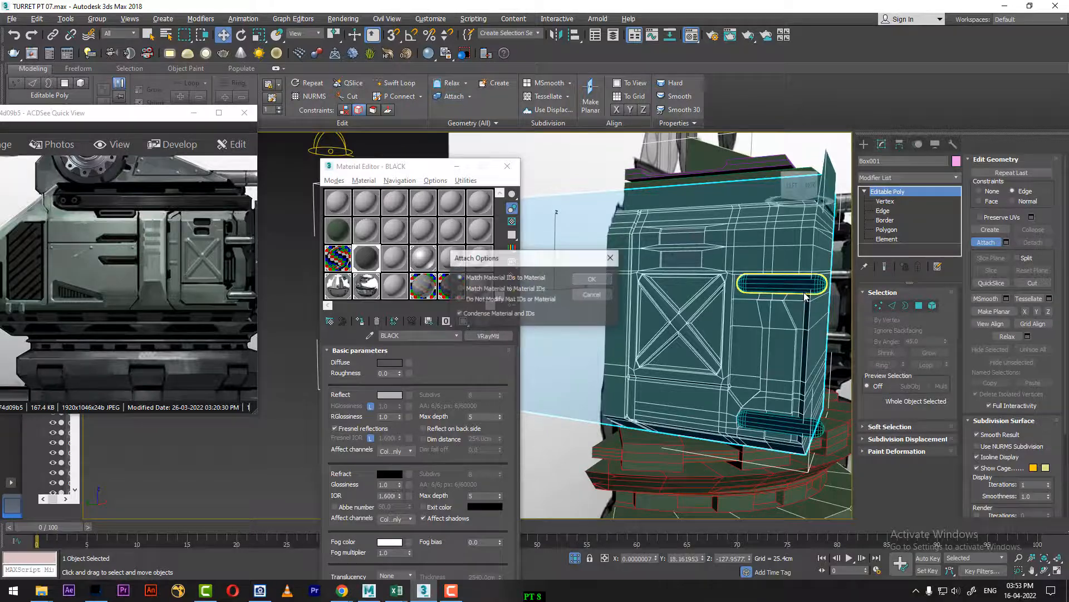
left_click(606, 283)
left_click(791, 425)
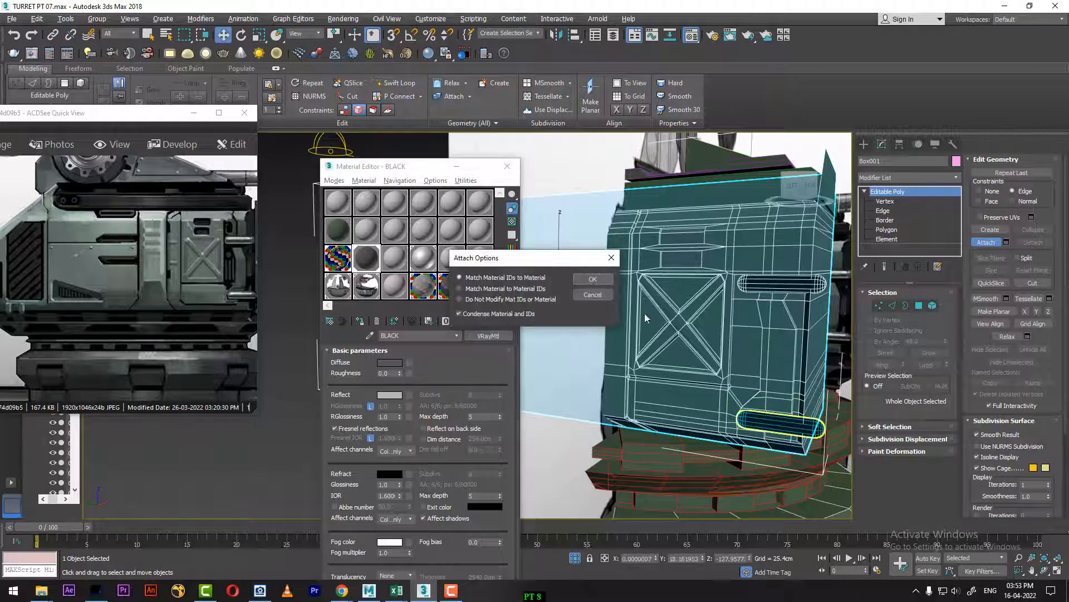
left_click(605, 285)
Step: Attach the ledge below the roof, the roof plate and the pair of long tubes to the body, matching material IDs to material
middle_click_drag(735, 338, 668, 378, "alt")
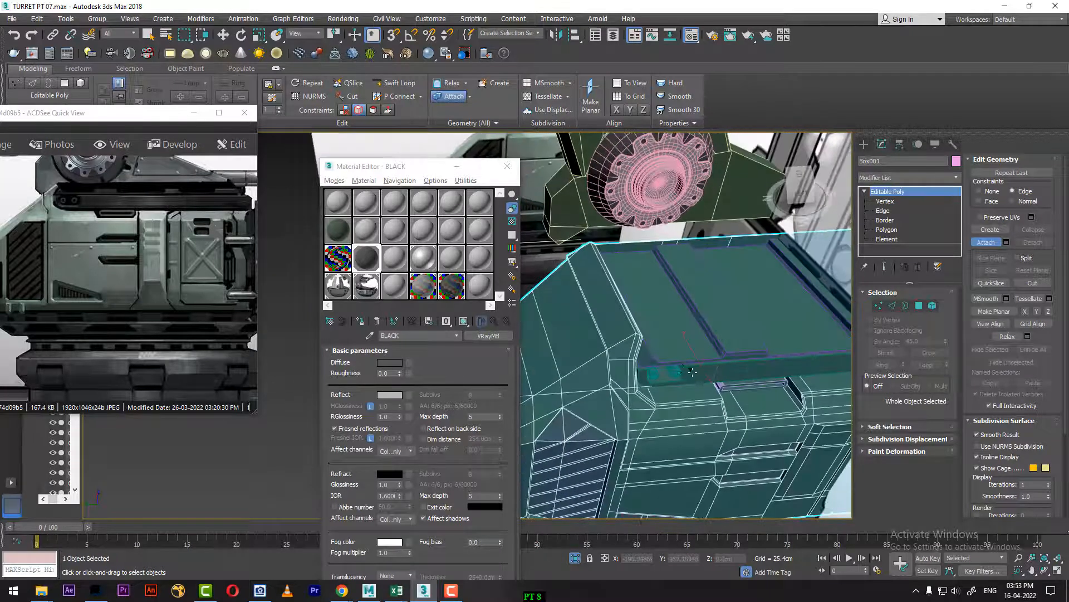
left_click(700, 373)
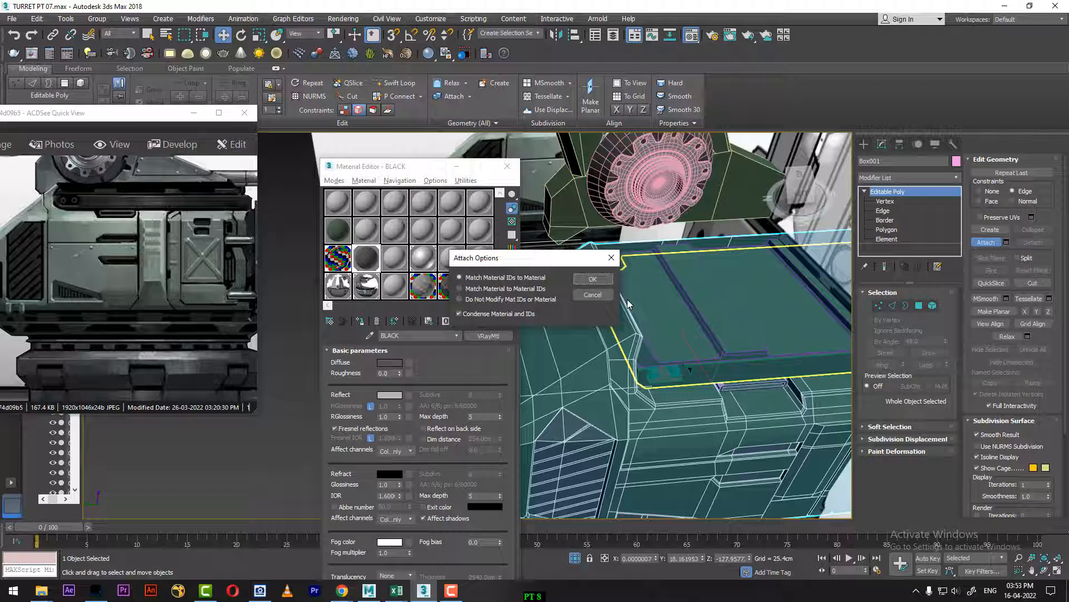
left_click(603, 286)
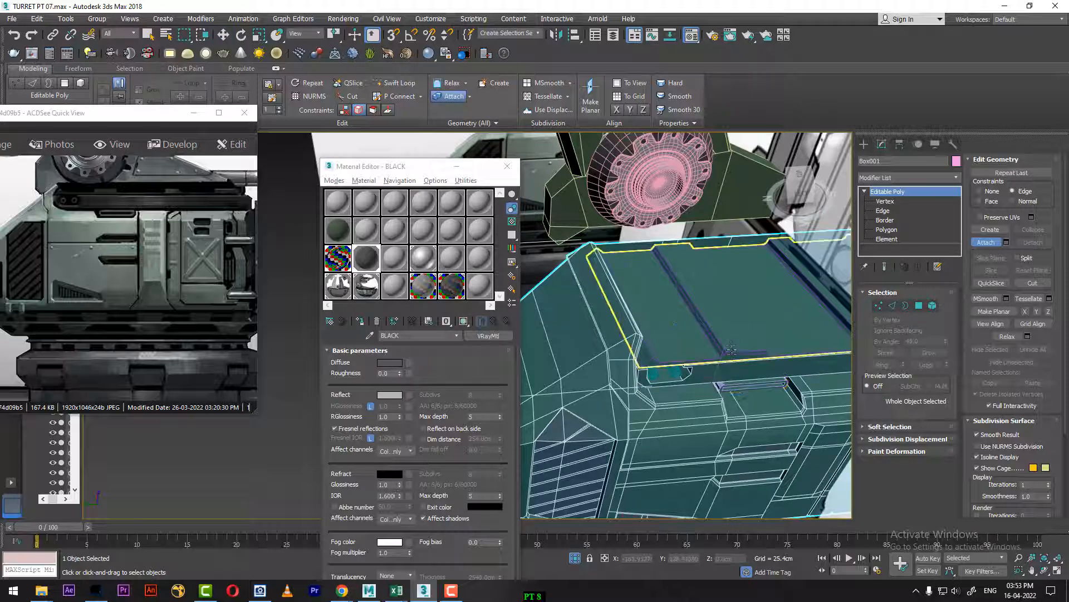
left_click(604, 290)
left_click(600, 282)
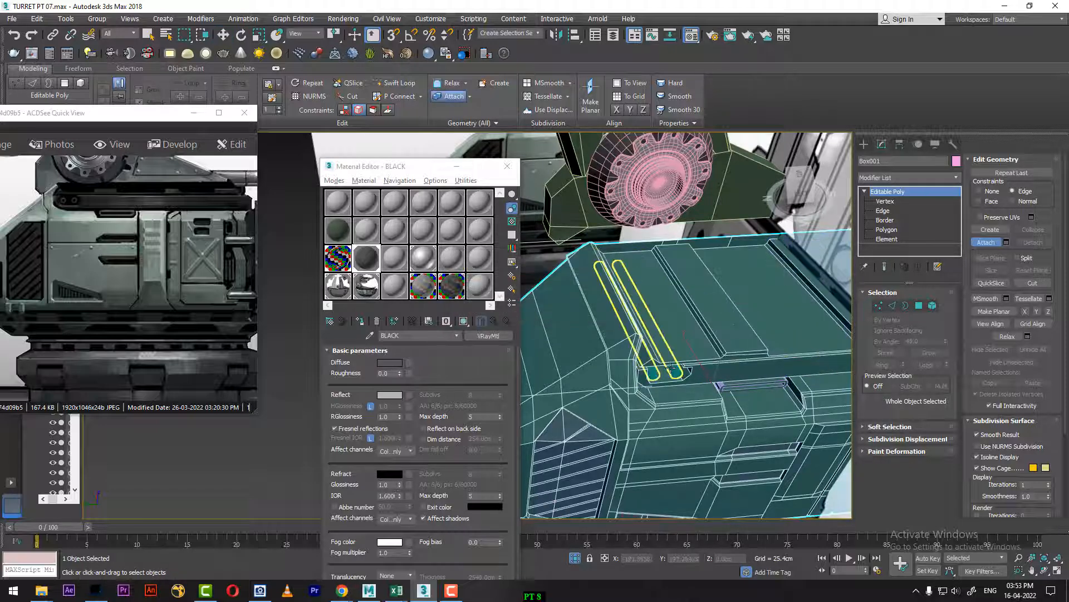
left_click(671, 378)
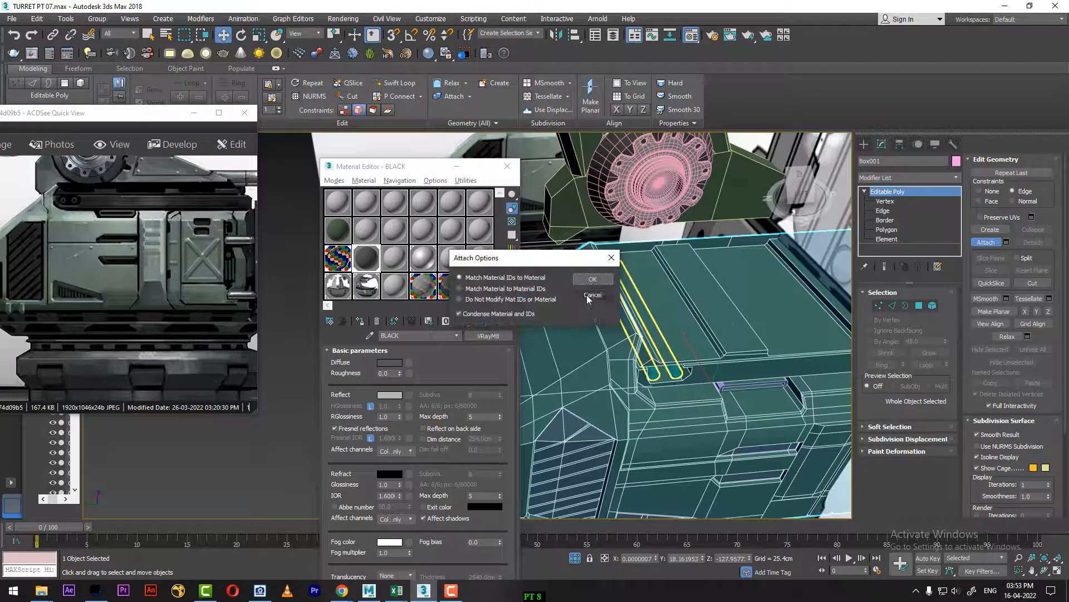
left_click(595, 281)
Step: Check the attached body against the reference image, end the attaching, and isolate the body Box001
middle_click_drag(814, 377, 603, 326)
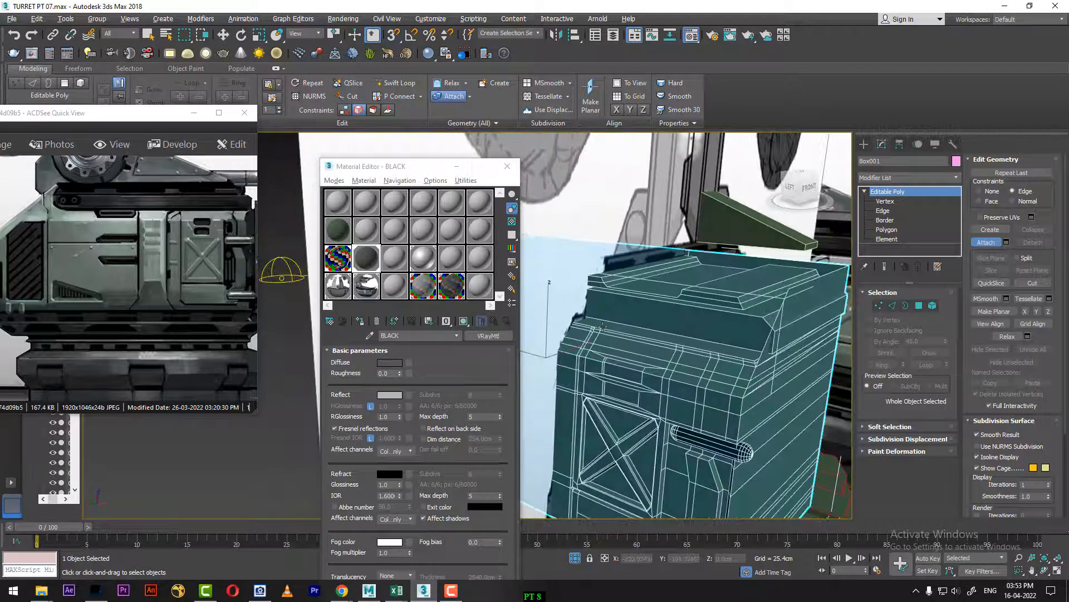
middle_click_drag(677, 354, 834, 332, "alt")
scroll(738, 356, "down", 6)
scroll(750, 359, "up", 3)
middle_click_drag(750, 360, 821, 347)
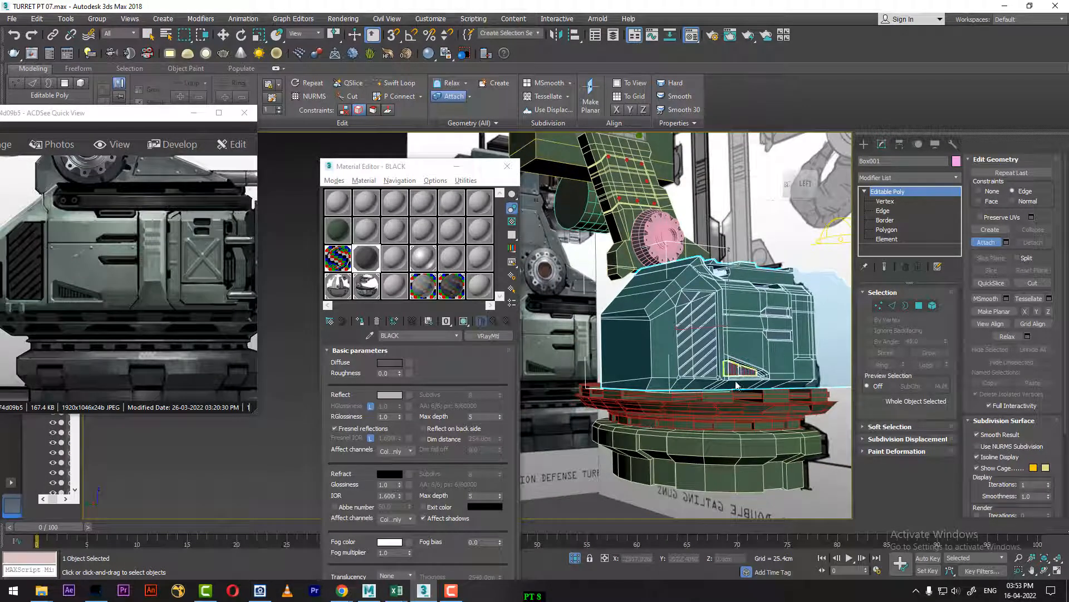
left_click_drag(196, 354, 185, 297)
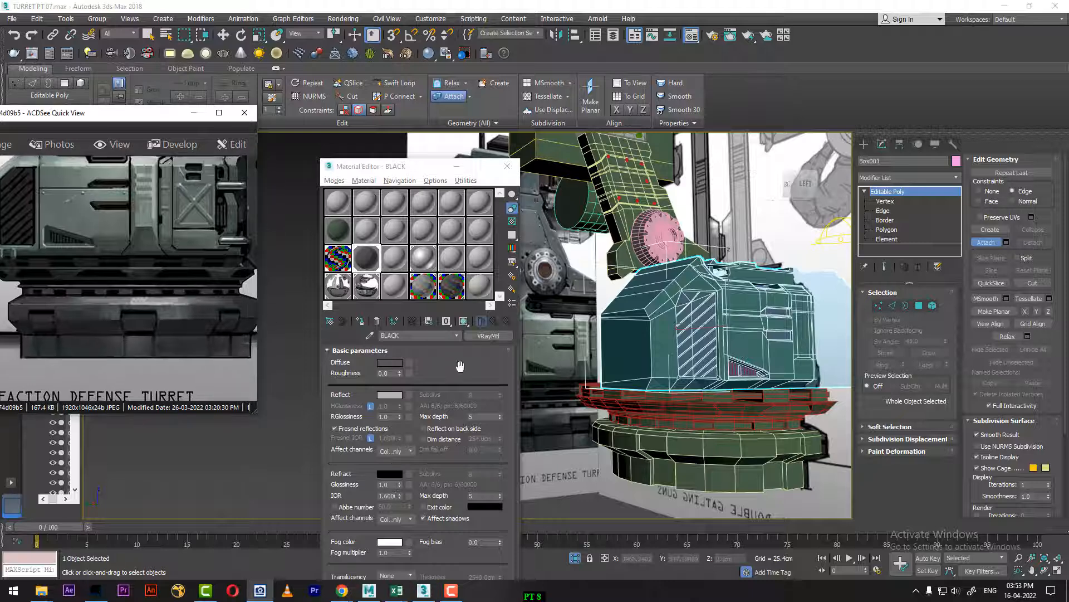
left_click(748, 336)
key("w")
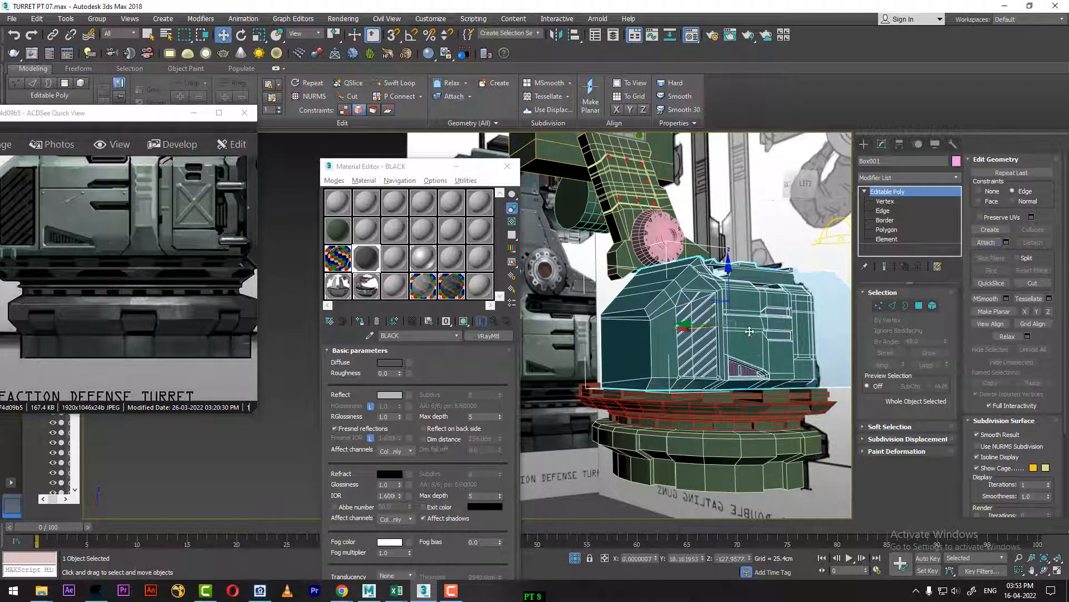
key("alt+q")
mouse_move(740, 383)
middle_mouse_down("alt")
mouse_move(690, 389)
mouse_move(784, 393)
mouse_move(668, 384)
middle_mouse_up("alt")
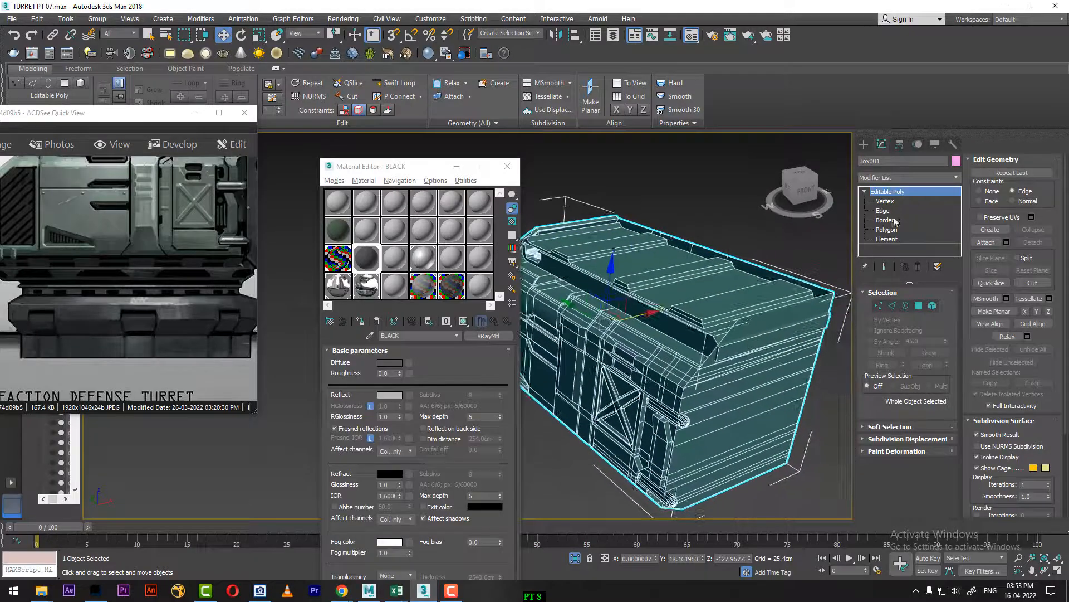
Step: Paste the copied Symmetry modifier onto Box001 and compare the body with and without the mirrored half
right_click(898, 195)
left_click(938, 202)
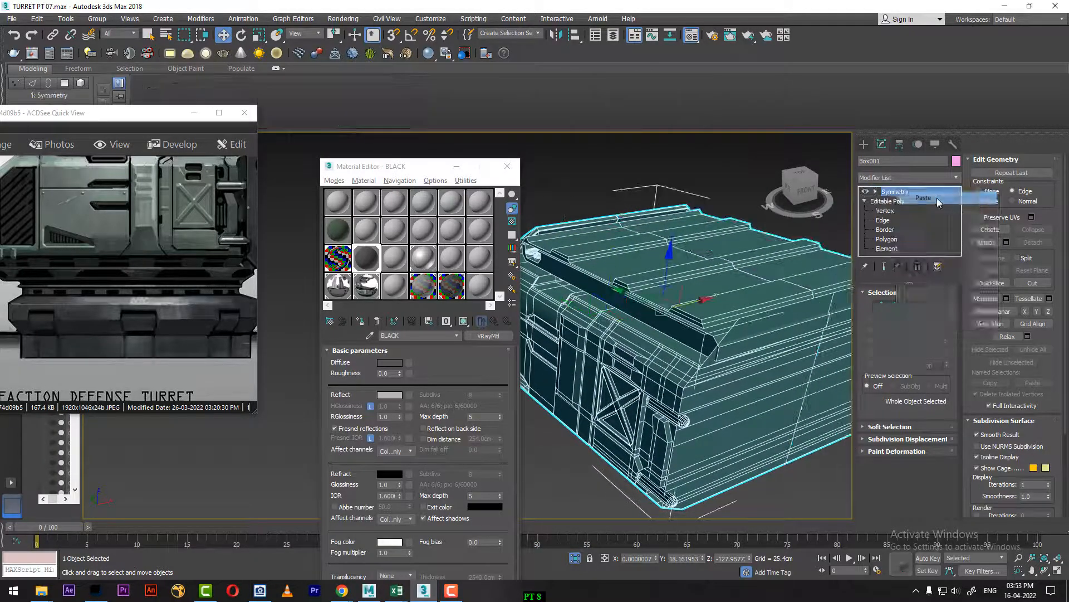
middle_click_drag(795, 334, 857, 378, "alt")
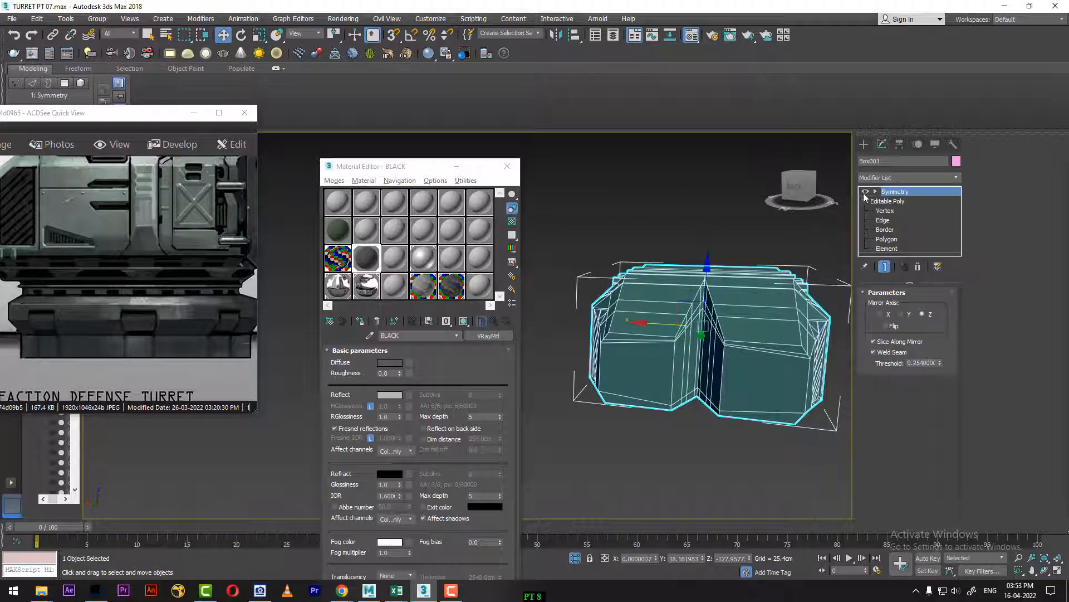
left_click(866, 192)
left_click(866, 192)
Step: With the Symmetry result shown and no constraint, move the slanted inner-edge vertices at the body's back end towards the mirror line and flatten them along X
left_click(885, 211)
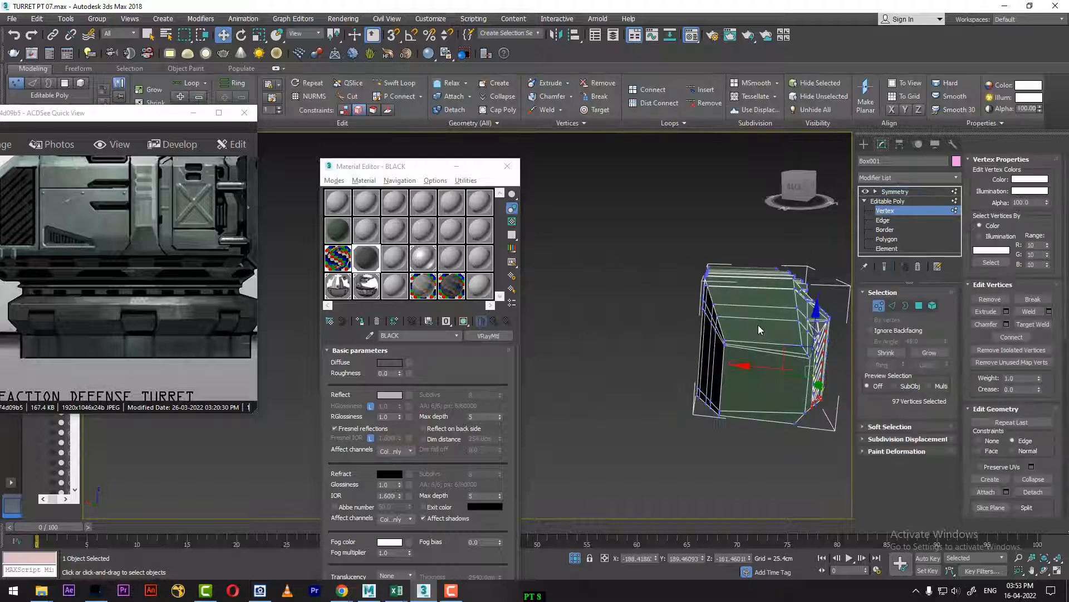
middle_click_drag(757, 326, 724, 368)
key("t")
scroll(730, 350, "down", 12)
scroll(702, 344, "up", 5)
scroll(714, 354, "up", 4)
middle_click_drag(736, 275, 609, 276)
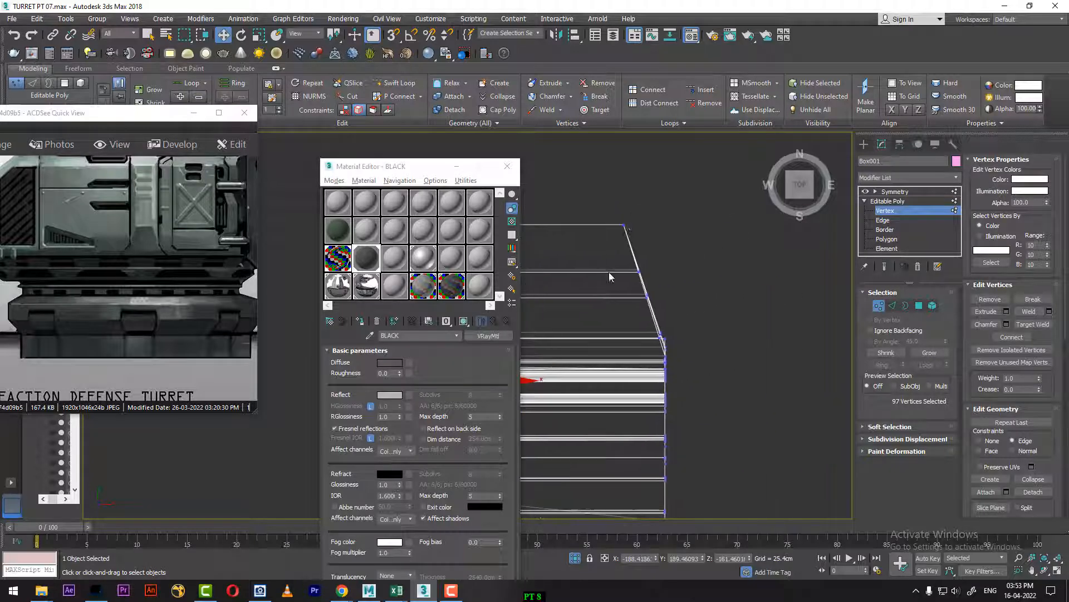
left_click_drag(615, 213, 691, 319)
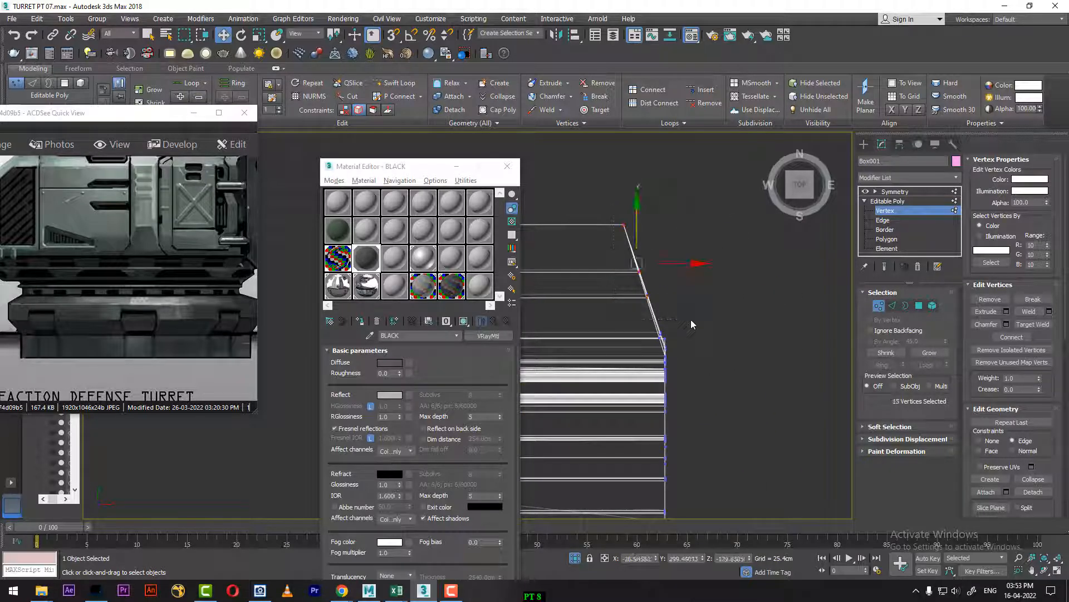
left_click(884, 266)
left_click_drag(699, 263, 706, 261)
key("ctrl+z")
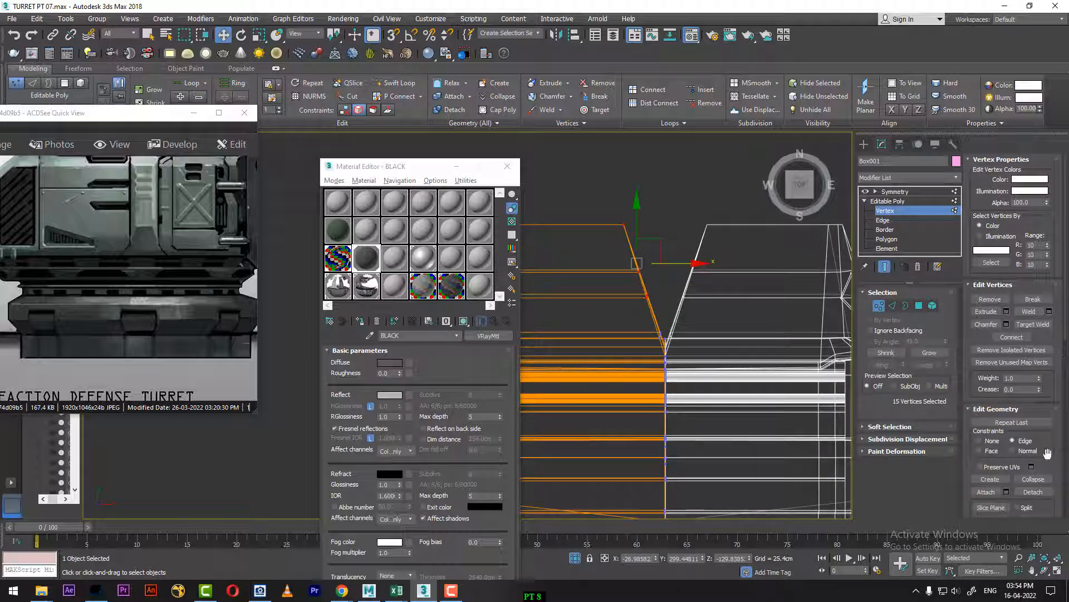
left_click_drag(690, 267, 711, 265)
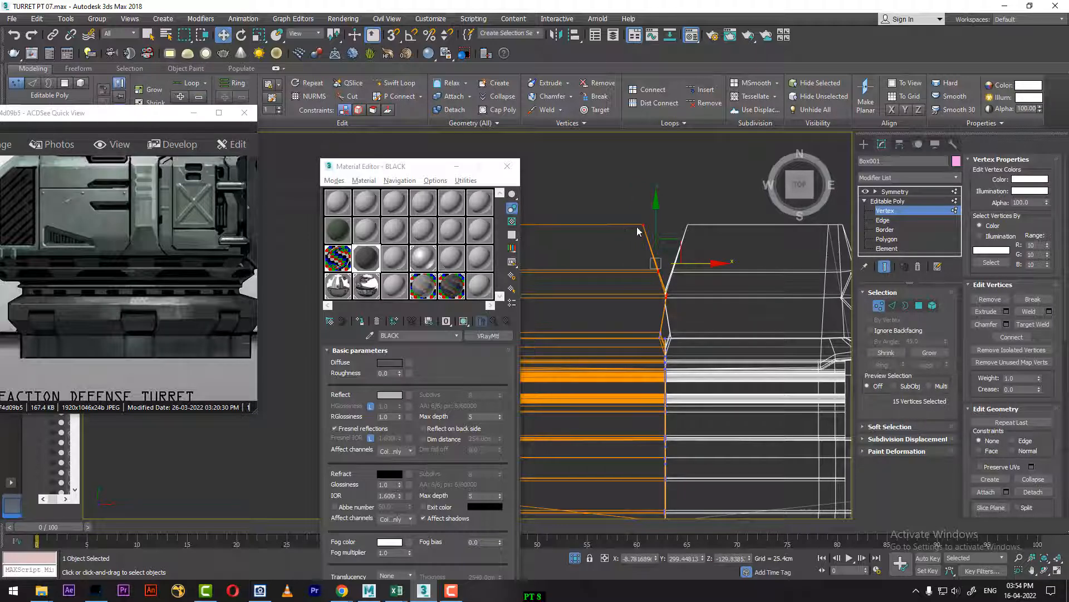
key("r")
left_click_drag(729, 266, 640, 267)
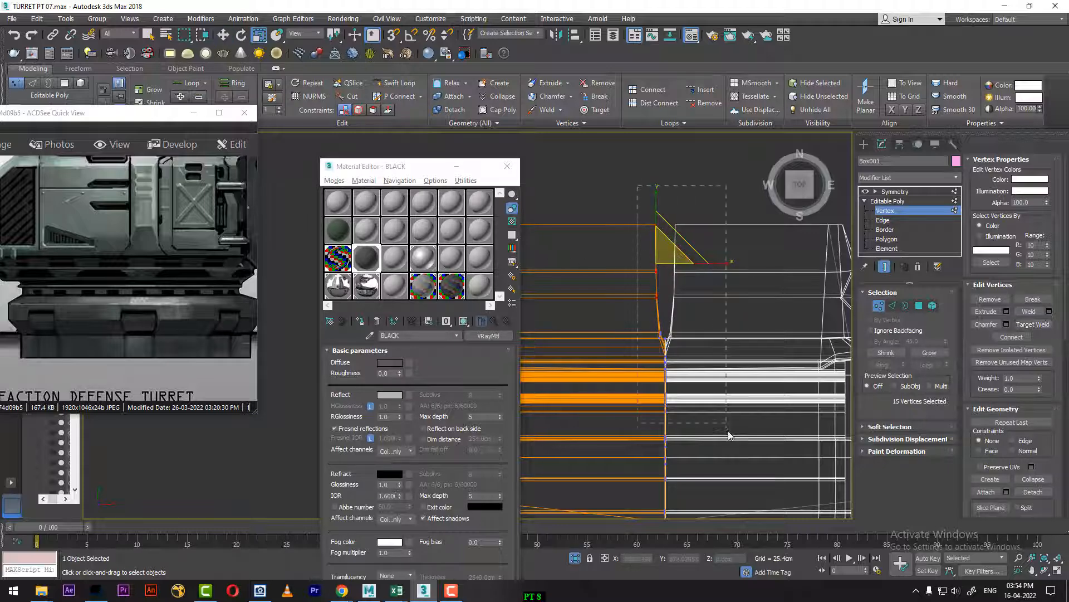
Step: Turn off the Symmetry modifier and examine the vertices along the half body's back end and open inner side
left_click(734, 412)
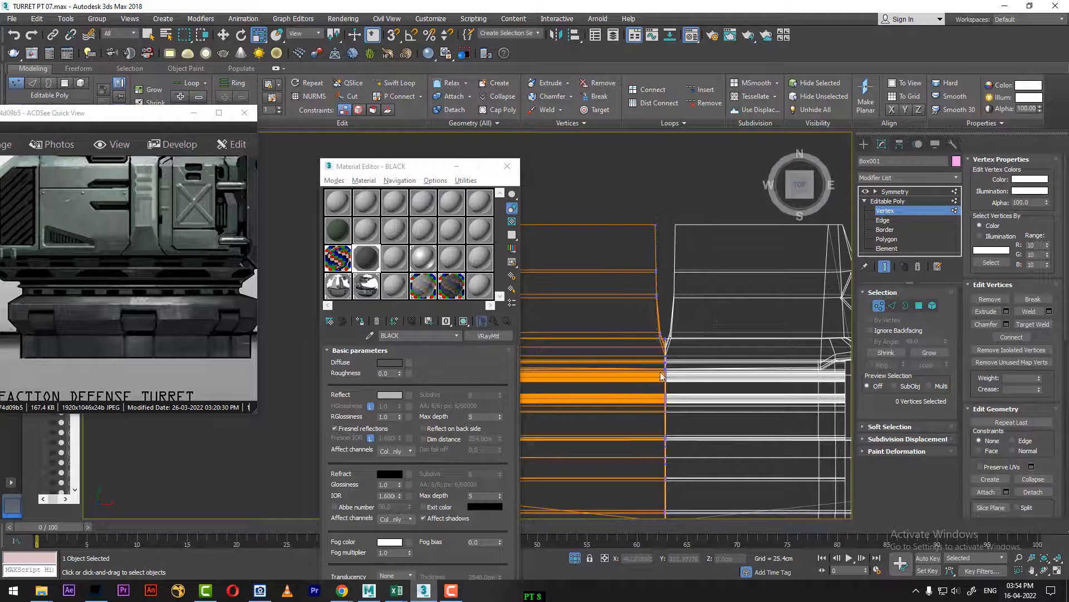
left_click_drag(629, 195, 678, 397)
left_click(866, 191)
left_click_drag(705, 193, 628, 370)
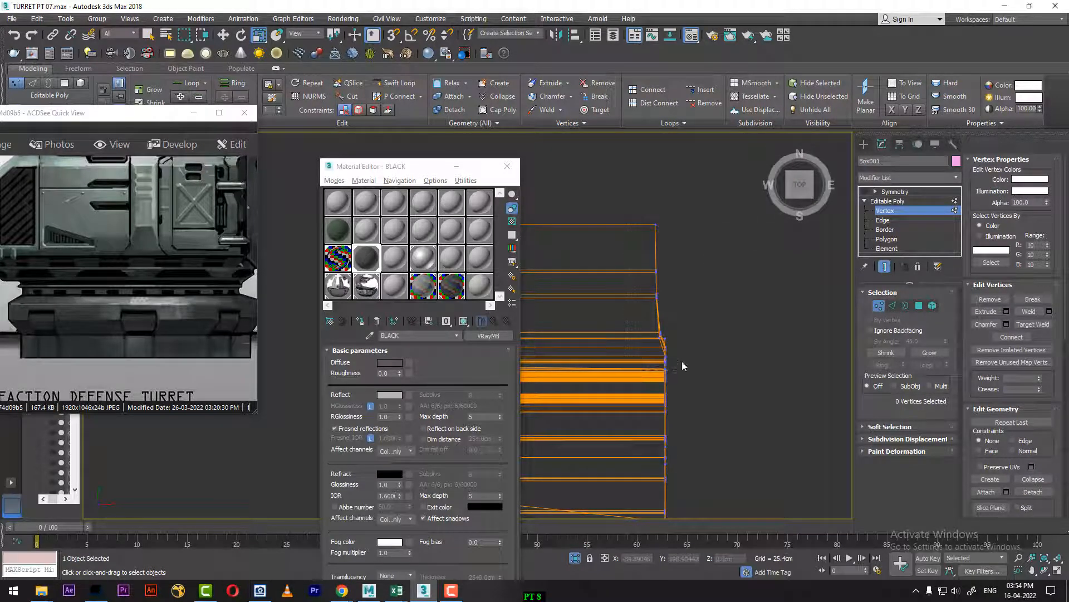
middle_click_drag(682, 360, 770, 371)
mouse_move(707, 343)
middle_mouse_down()
mouse_move(716, 371)
mouse_move(735, 363)
mouse_move(779, 373)
middle_mouse_up()
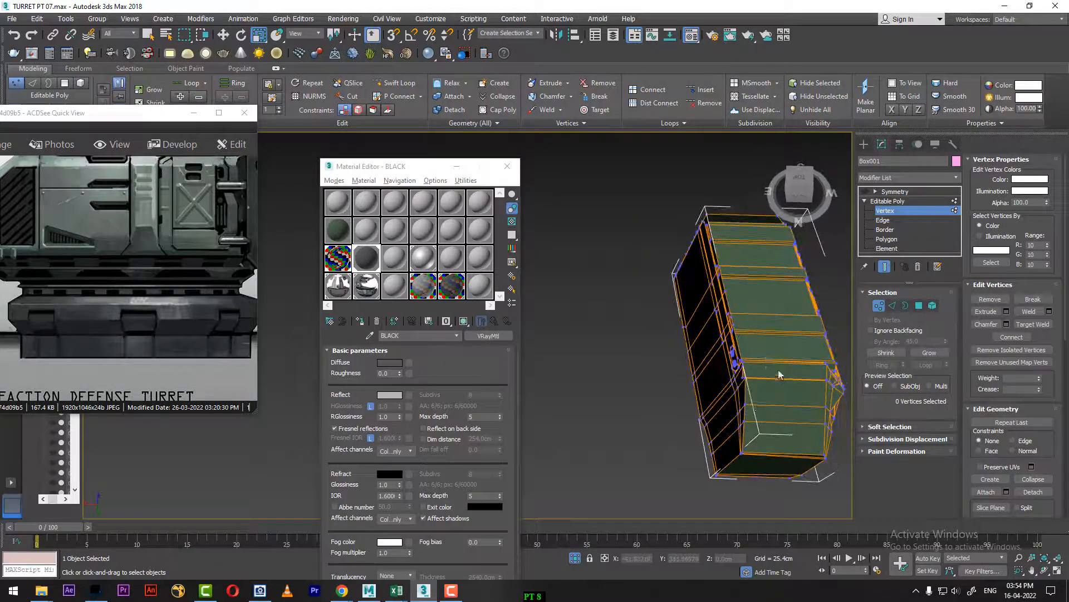
middle_click_drag(696, 468, 744, 286, "alt")
scroll(791, 392, "up", 4)
scroll(744, 286, "up", 4)
scroll(744, 287, "down", 5)
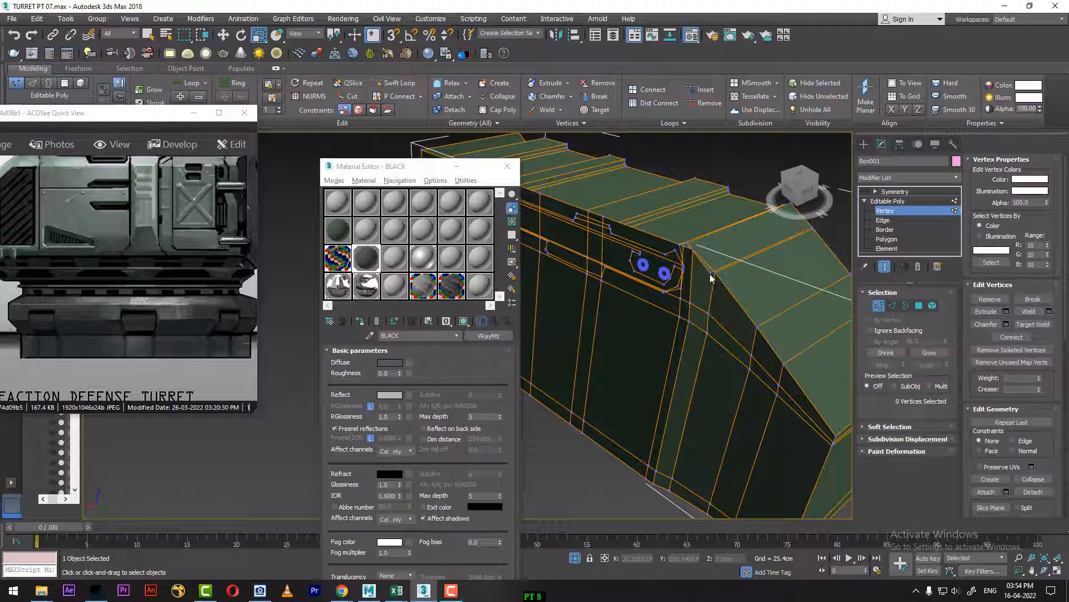
Step: Move the Material Editor aside, check the vertices near the slanted inner edge, and return to the Symmetry modifier level
left_click_drag(410, 167, 292, 143)
left_click(715, 280)
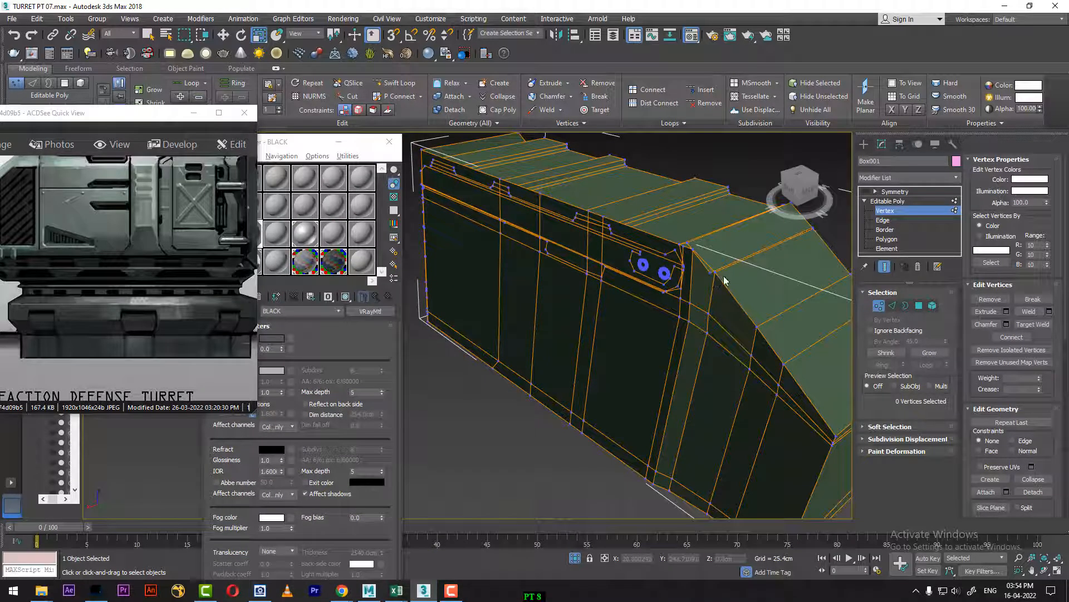
key("w")
left_click(889, 212)
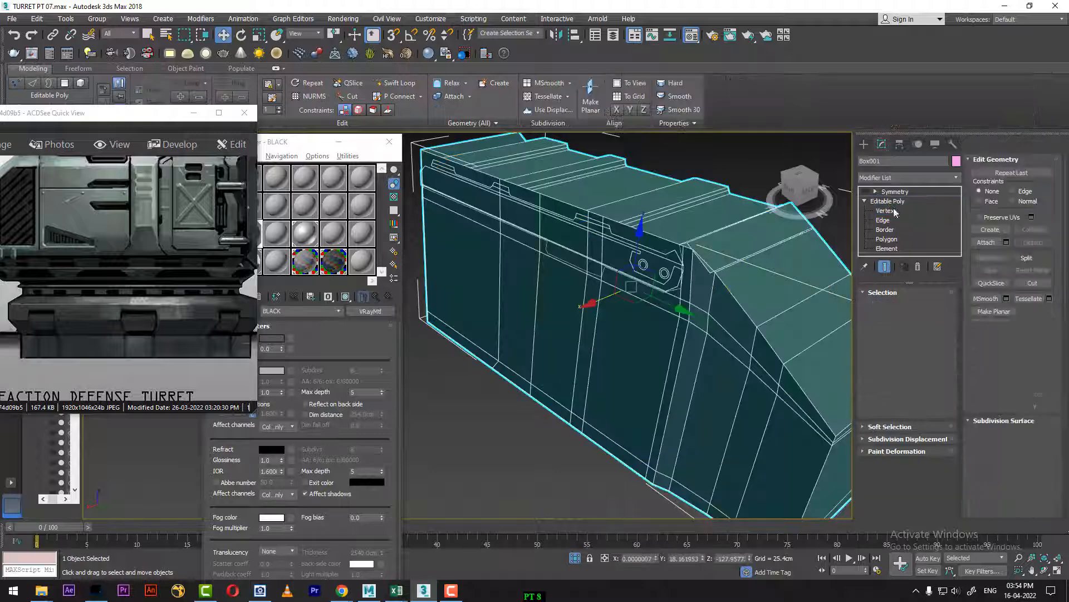
left_click(888, 214)
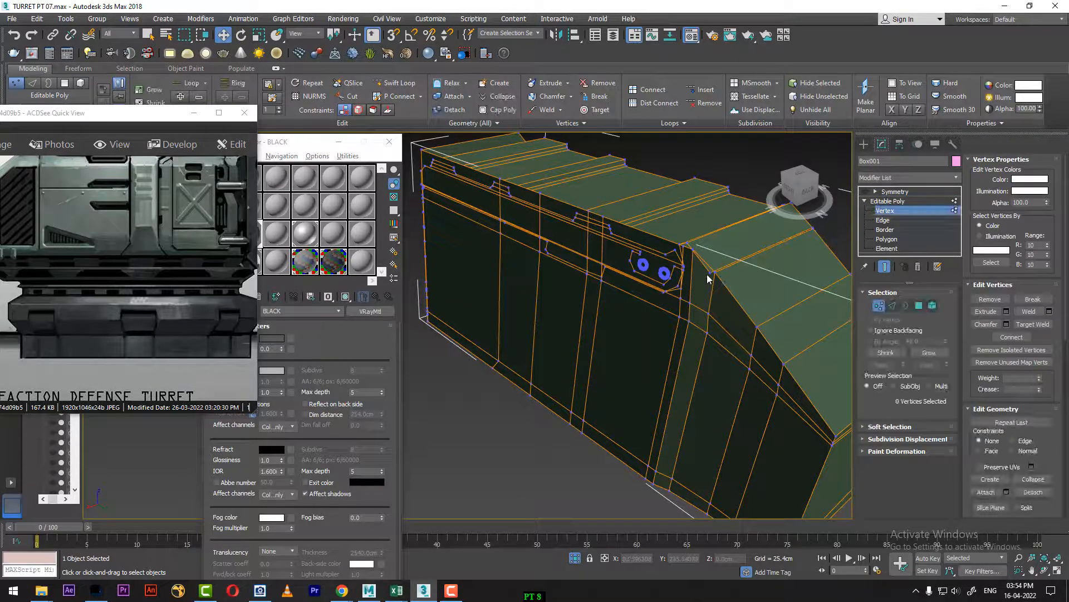
middle_click_drag(717, 279, 638, 361, "alt")
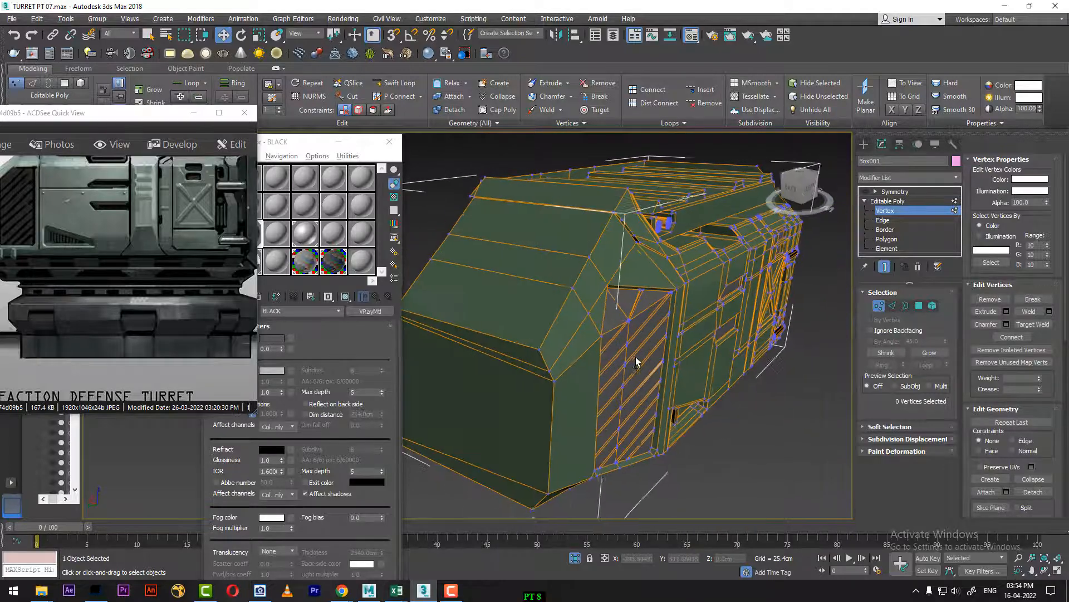
left_click(900, 191)
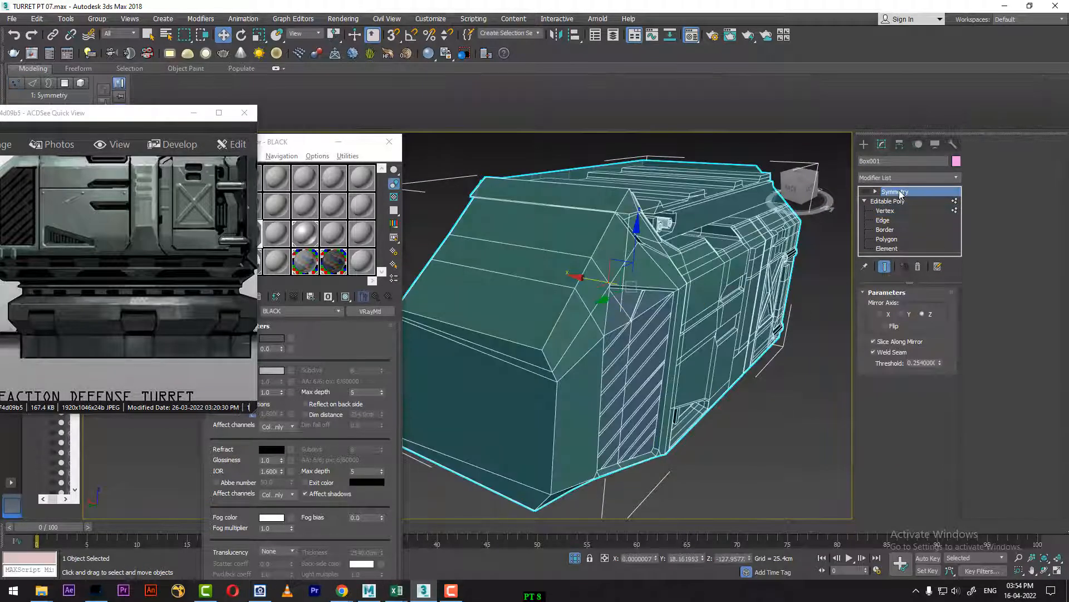
Step: Delete the Symmetry modifier from Box001 and convert the half body to Editable Poly
right_click(898, 191)
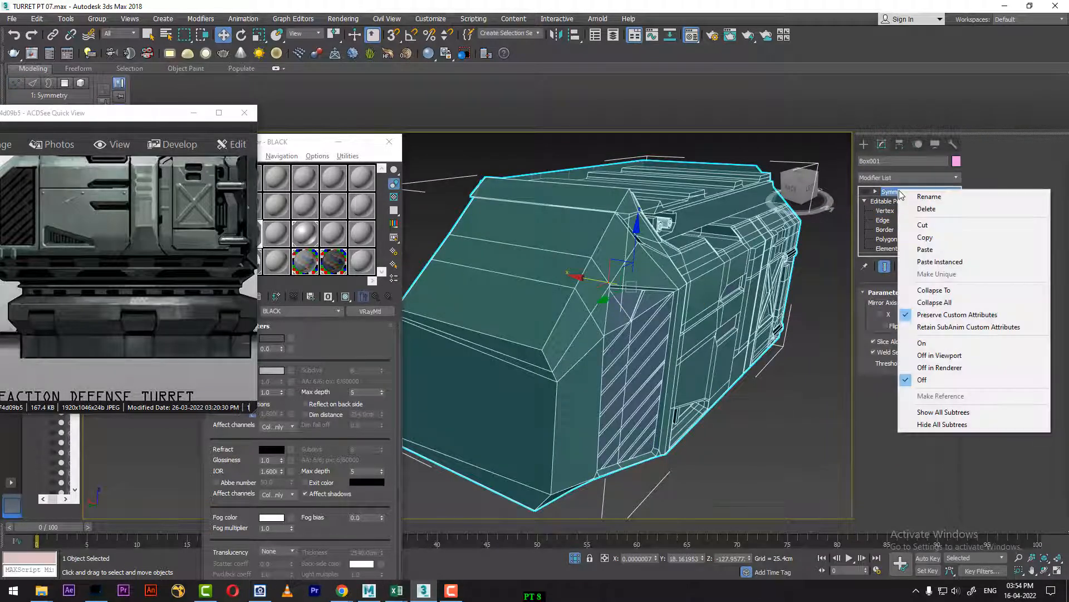
left_click(942, 210)
right_click(663, 273)
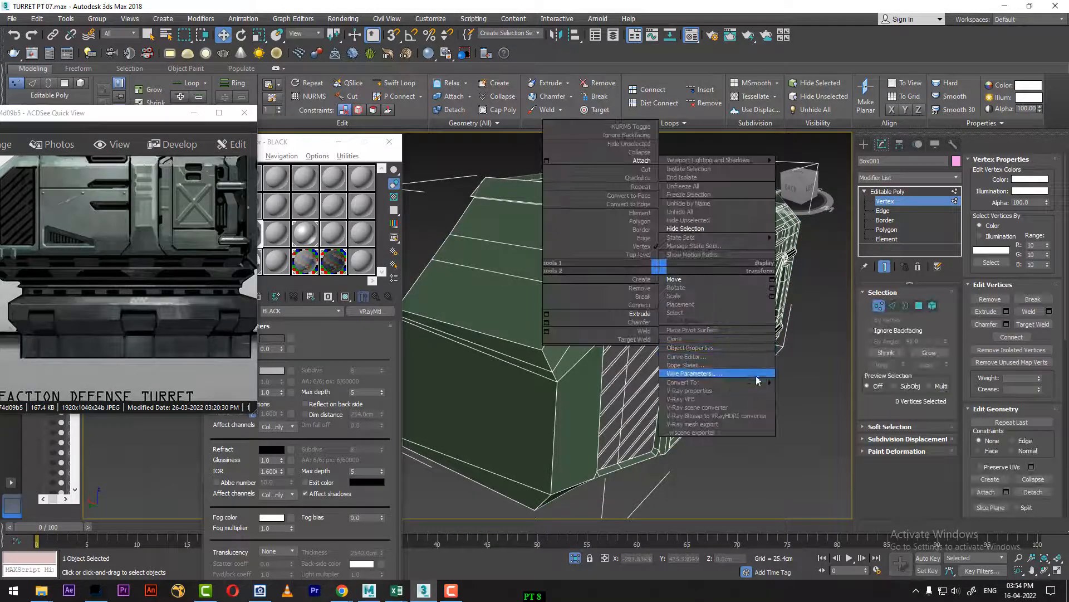
mouse_move(757, 382)
left_click(827, 390)
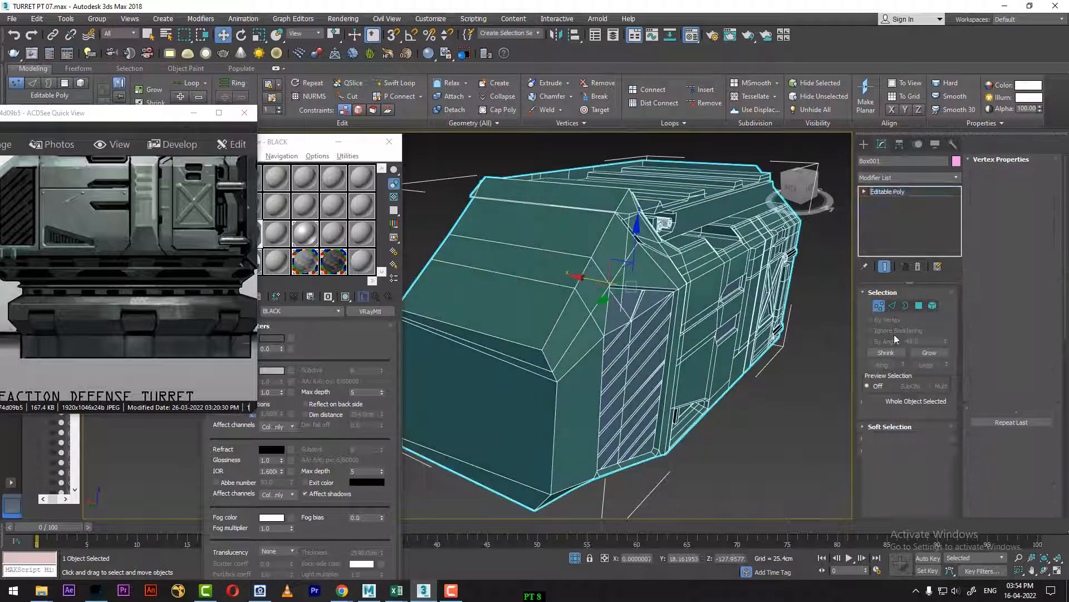
Step: Check the vertices along the body's slanted inner edge with region selections in Perspective and Top views, and toggle window/crossing selection
key("1")
middle_click_drag(788, 313, 569, 238, "alt")
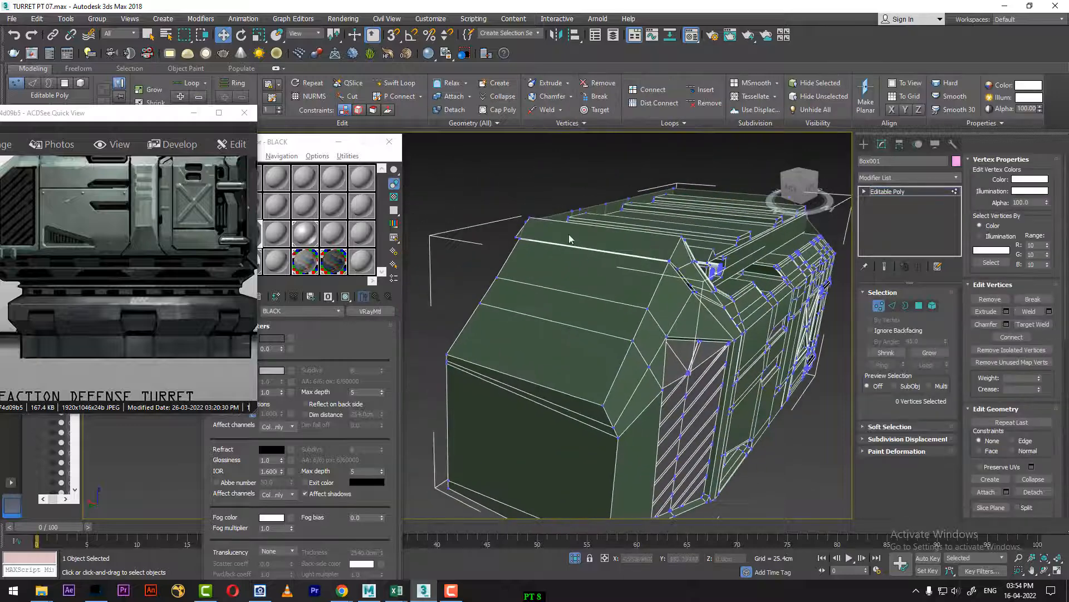
left_click_drag(555, 301, 556, 300)
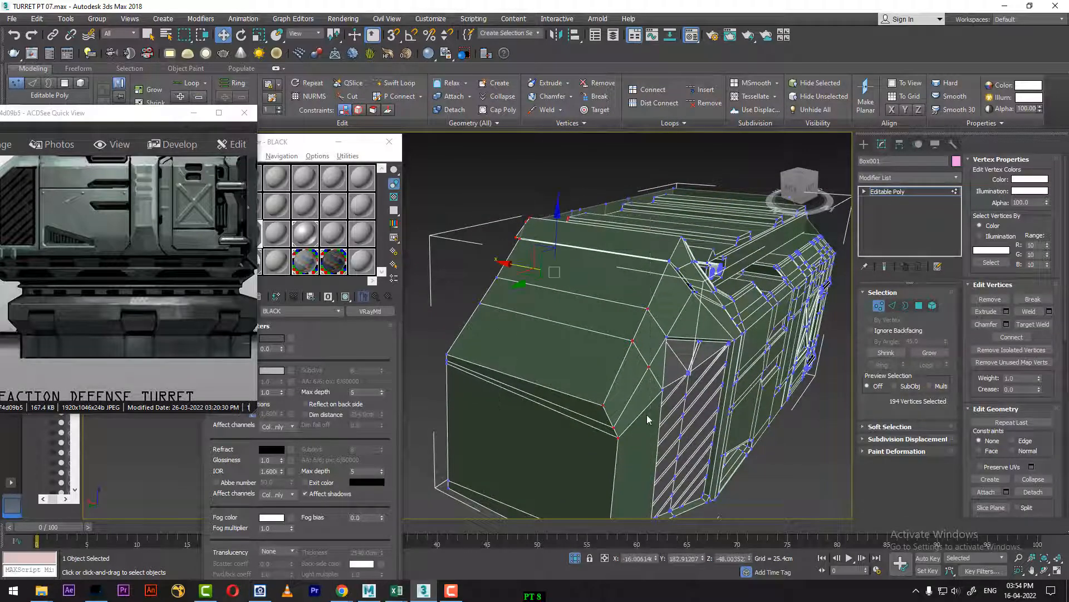
middle_click_drag(649, 421, 723, 328, "alt")
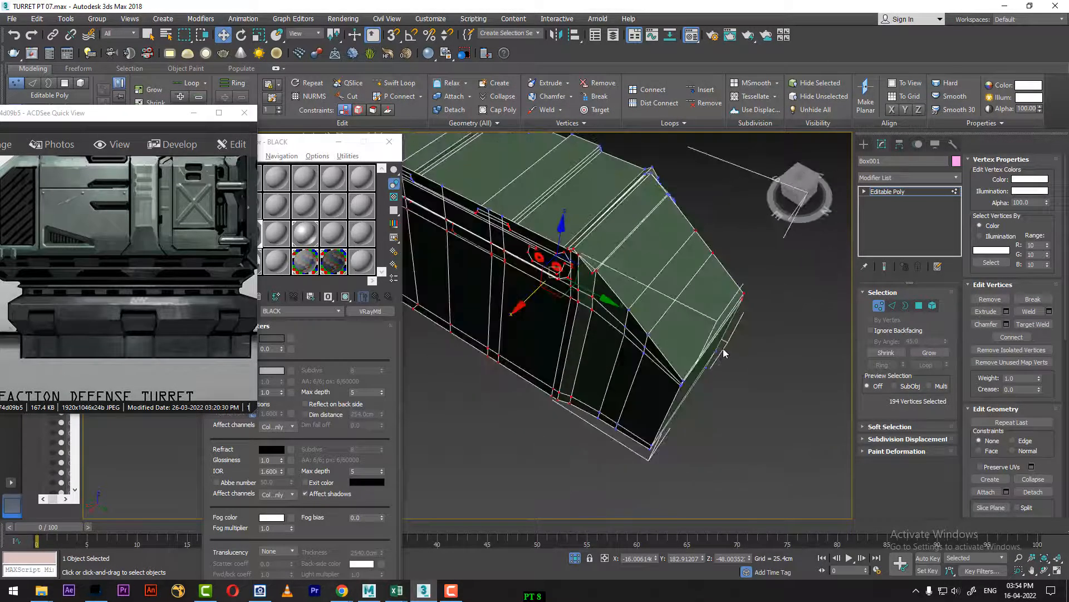
key("t")
middle_click_drag(660, 381, 705, 382)
scroll(706, 381, "up", 2)
middle_click_drag(830, 398, 653, 353)
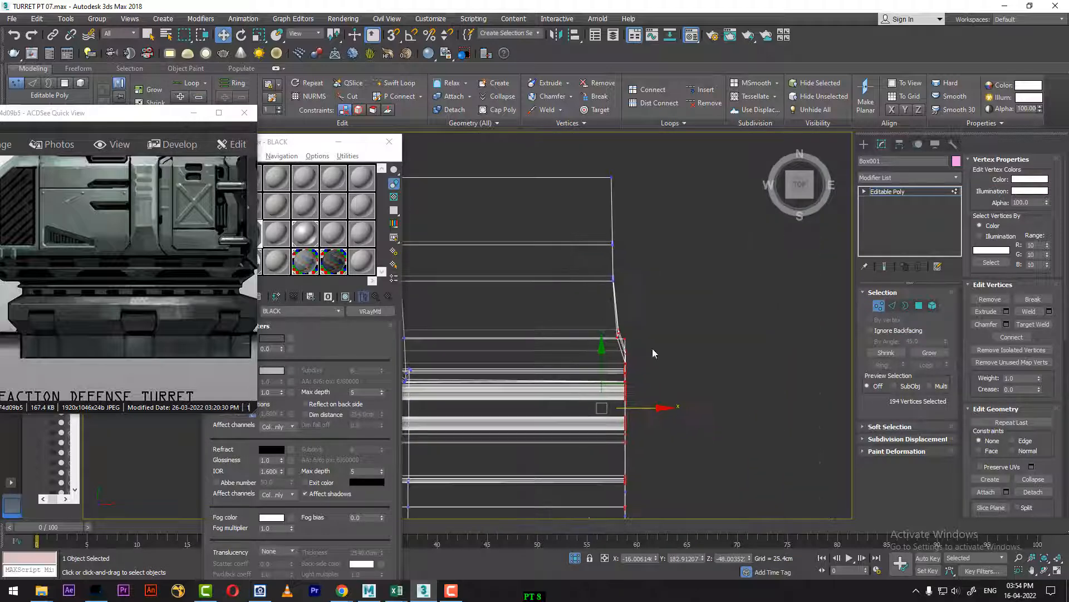
scroll(653, 350, "up", 3)
left_click_drag(554, 293, 589, 335)
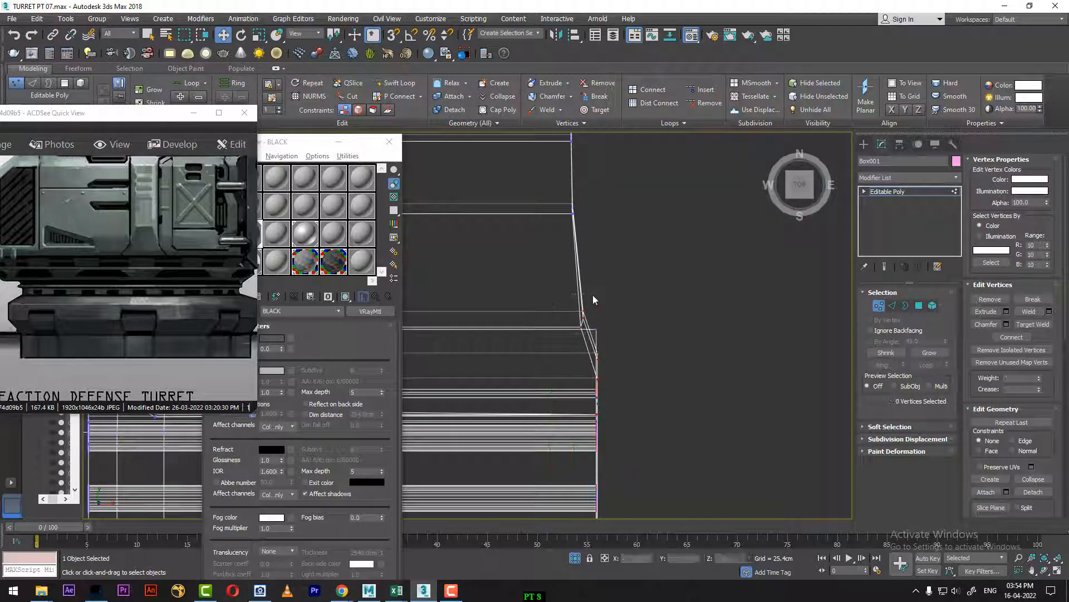
left_click_drag(592, 295, 565, 348)
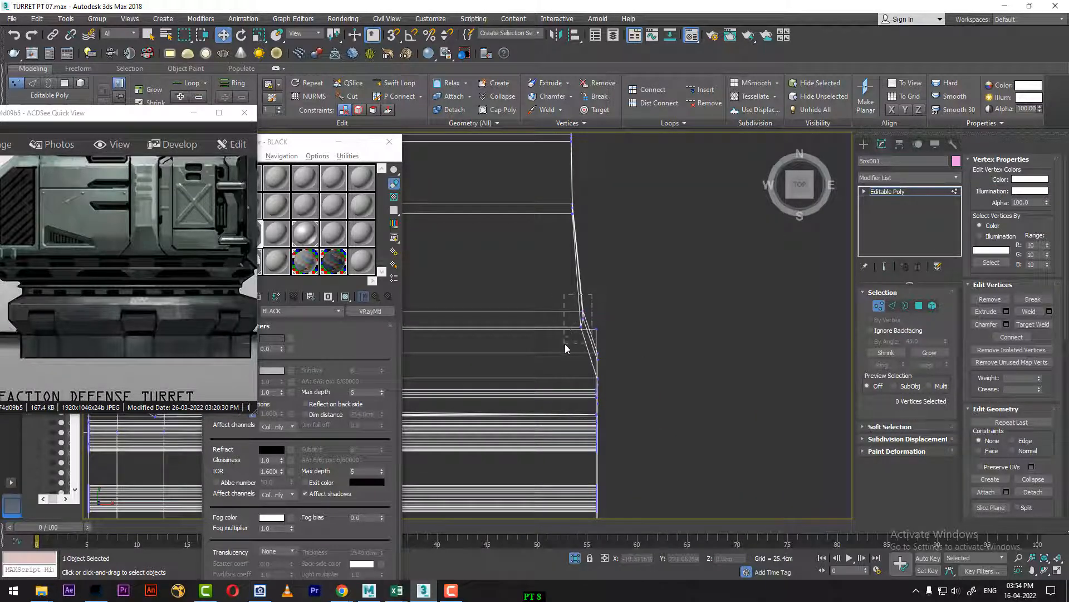
left_click(185, 38)
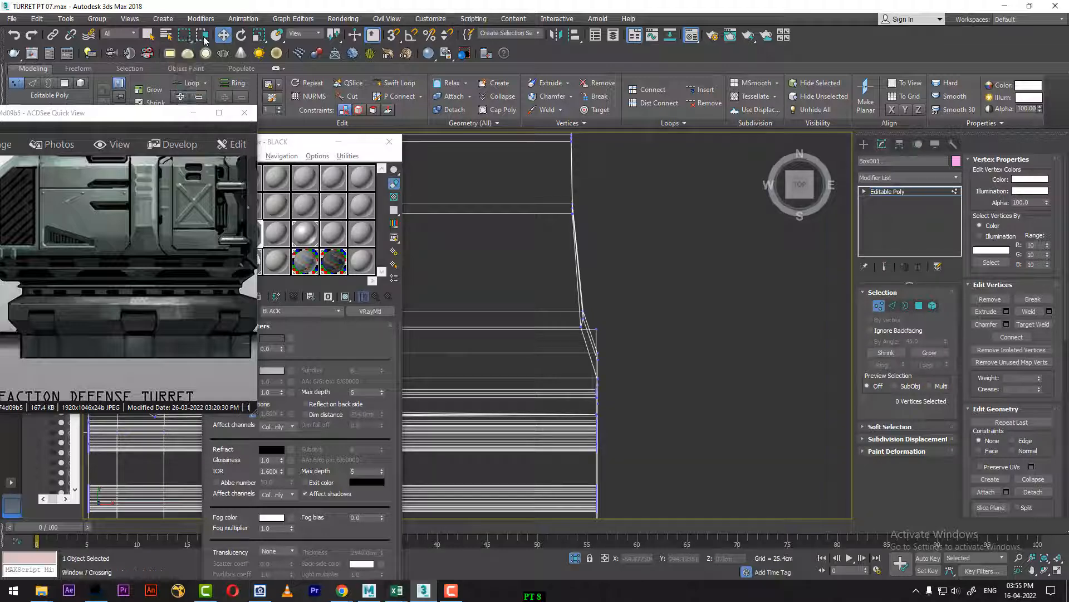
left_click(204, 35)
mouse_move(601, 353)
middle_mouse_down()
mouse_move(700, 320)
mouse_move(691, 320)
mouse_move(694, 379)
mouse_move(684, 324)
mouse_move(644, 351)
middle_mouse_up()
scroll(684, 324, "up", 5)
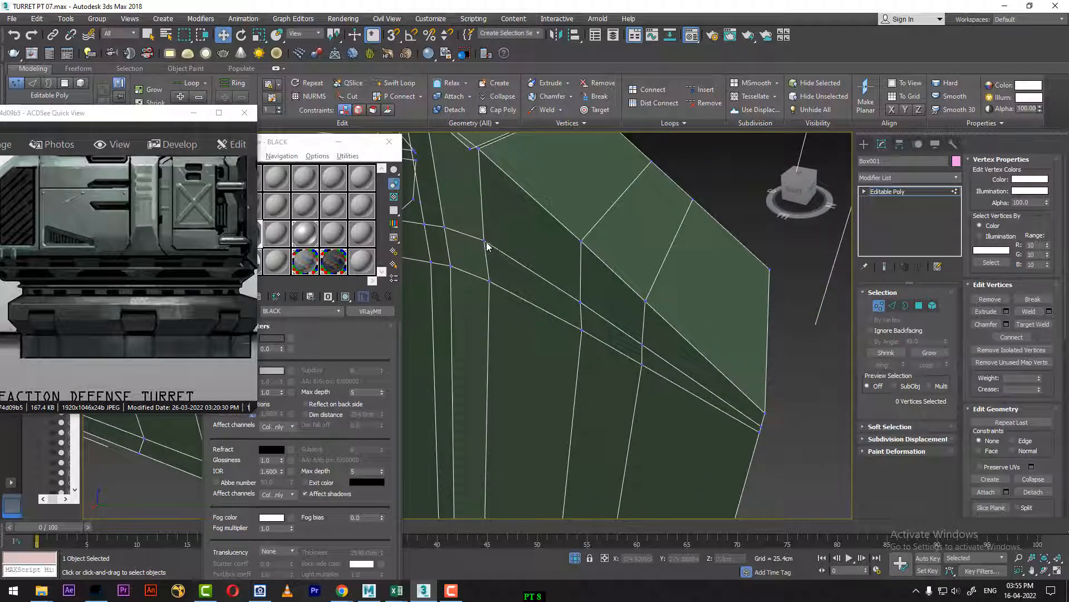
Step: Examine the inner side of the body's back end by selecting its vertices and a small lower-edge polygon, and clear the polygon selection
scroll(547, 262, "down", 5)
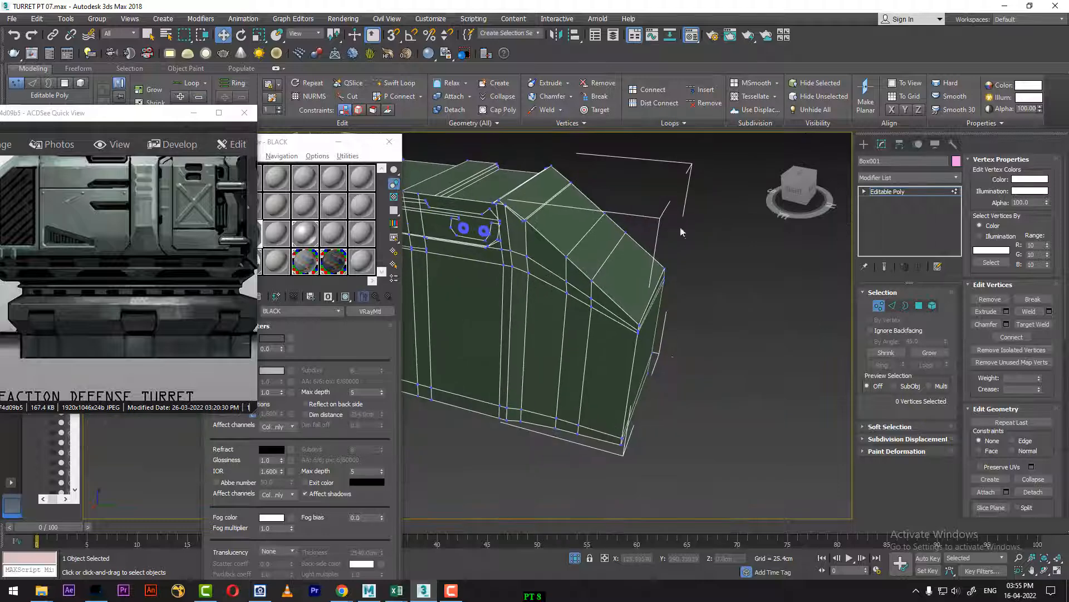
left_click_drag(680, 226, 567, 480)
middle_click_drag(595, 384, 610, 284, "alt")
scroll(610, 283, "up", 4)
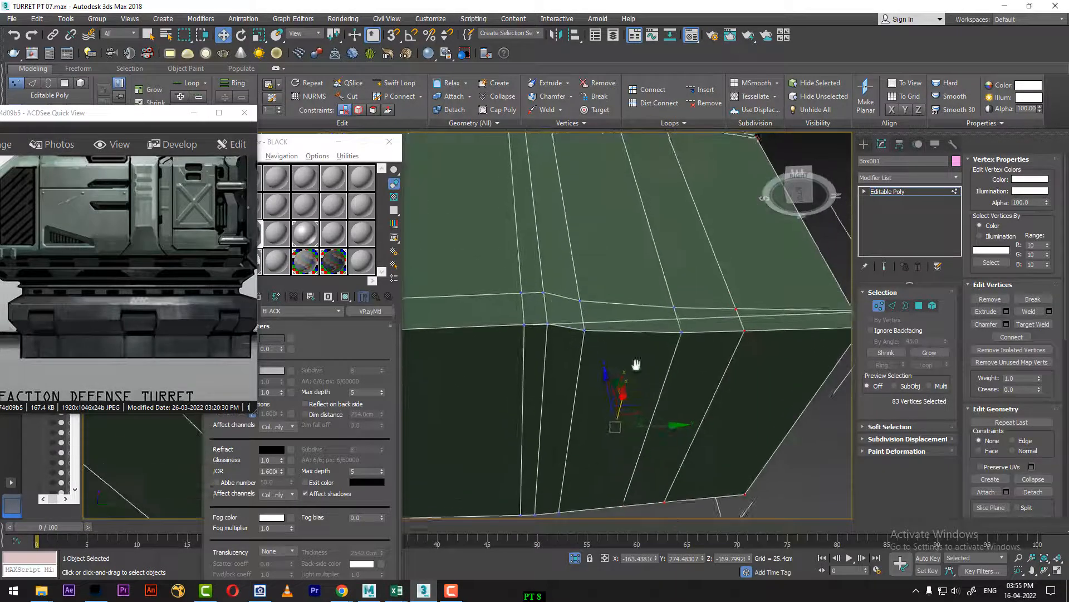
left_click(919, 305)
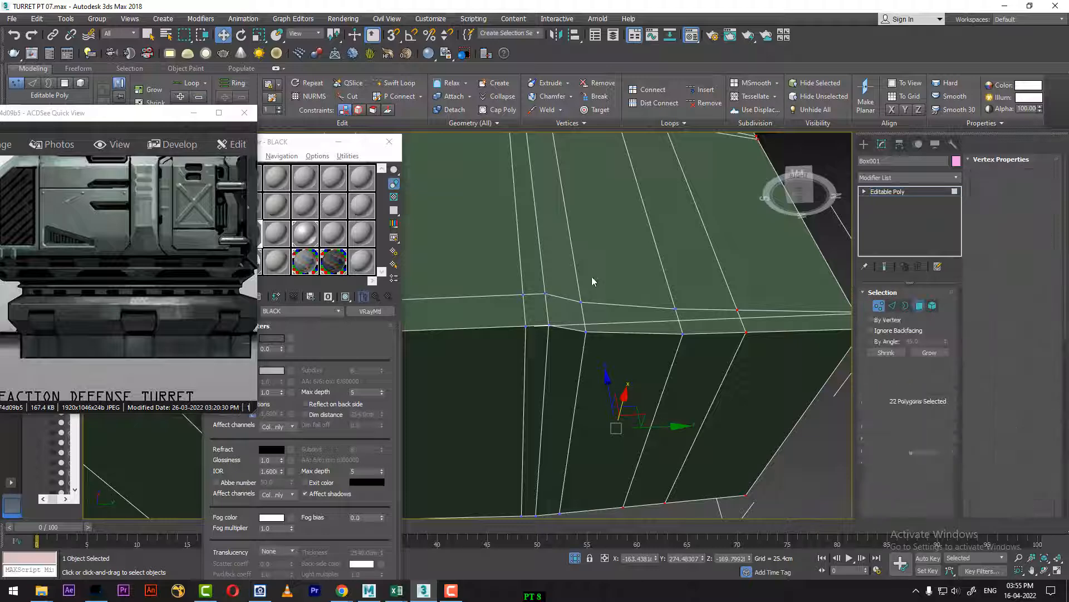
left_click(566, 312)
middle_click_drag(601, 249, 592, 295, "alt")
scroll(609, 322, "down", 5)
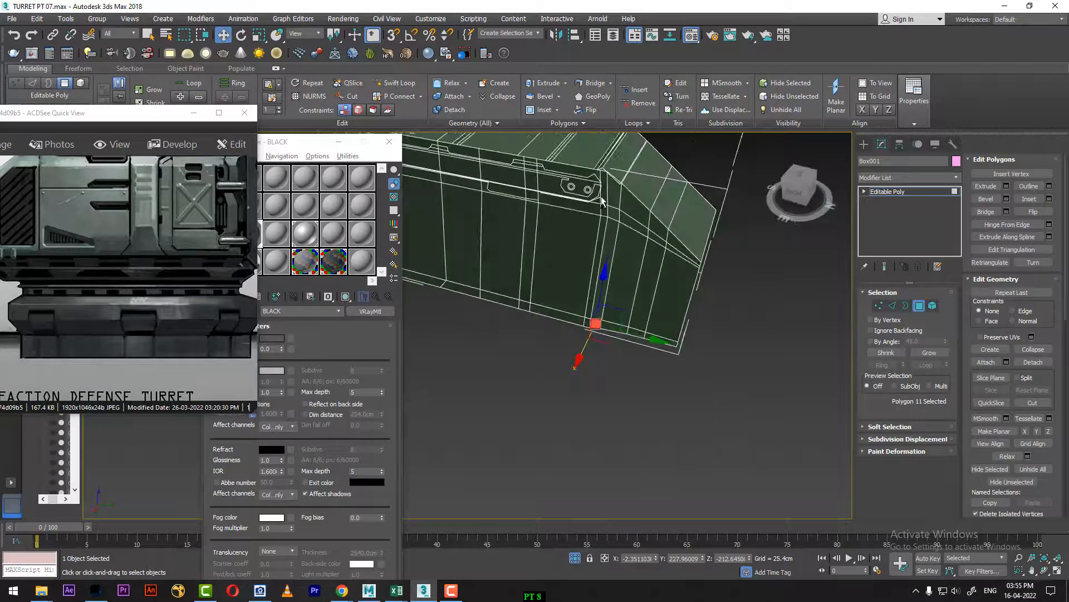
middle_click_drag(612, 252, 760, 341, "alt")
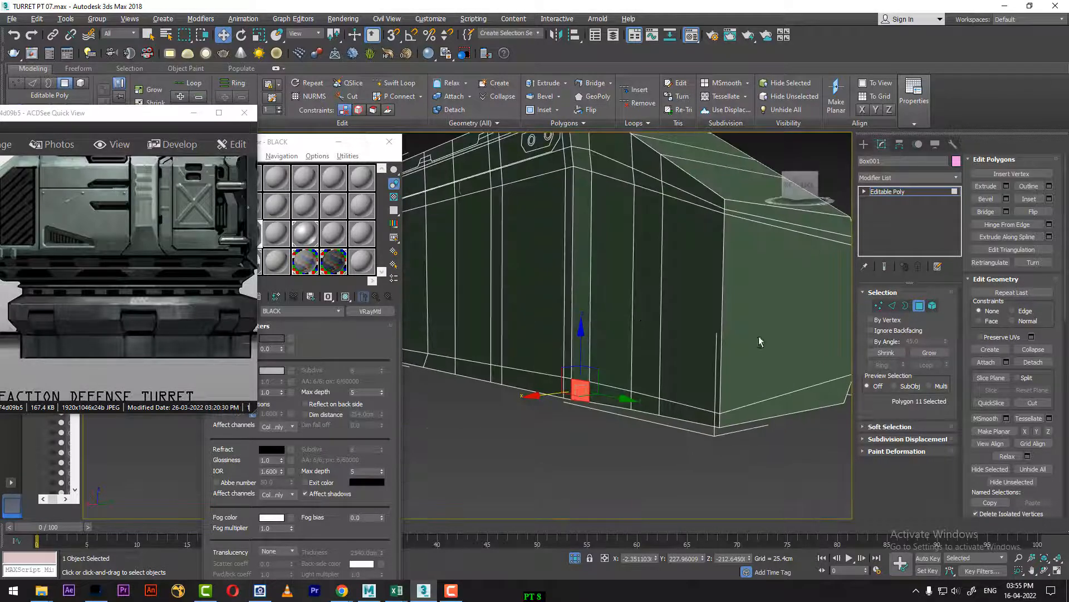
left_click(680, 360)
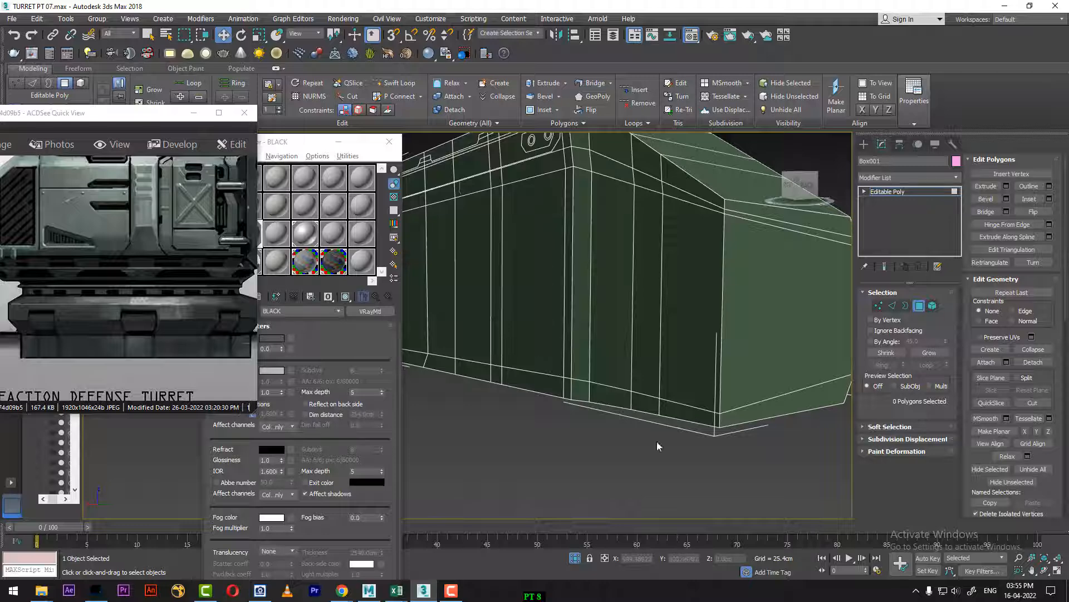
left_click(452, 590)
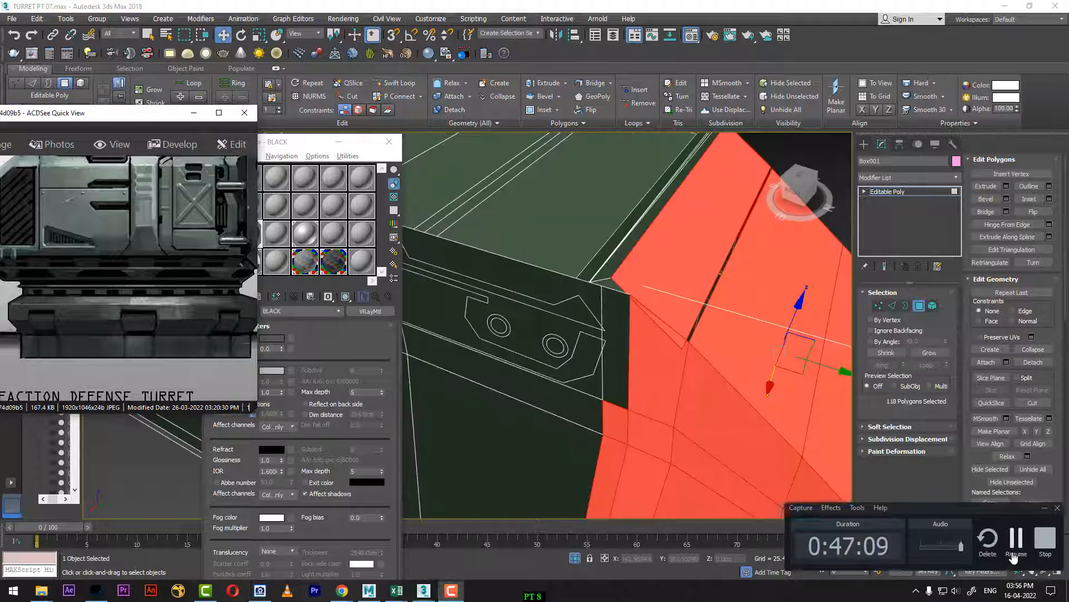
left_click(1015, 539)
Step: Paste the copied Symmetry modifier onto Box001 and inspect the gap along the mirror line in the Top view
right_click(904, 191)
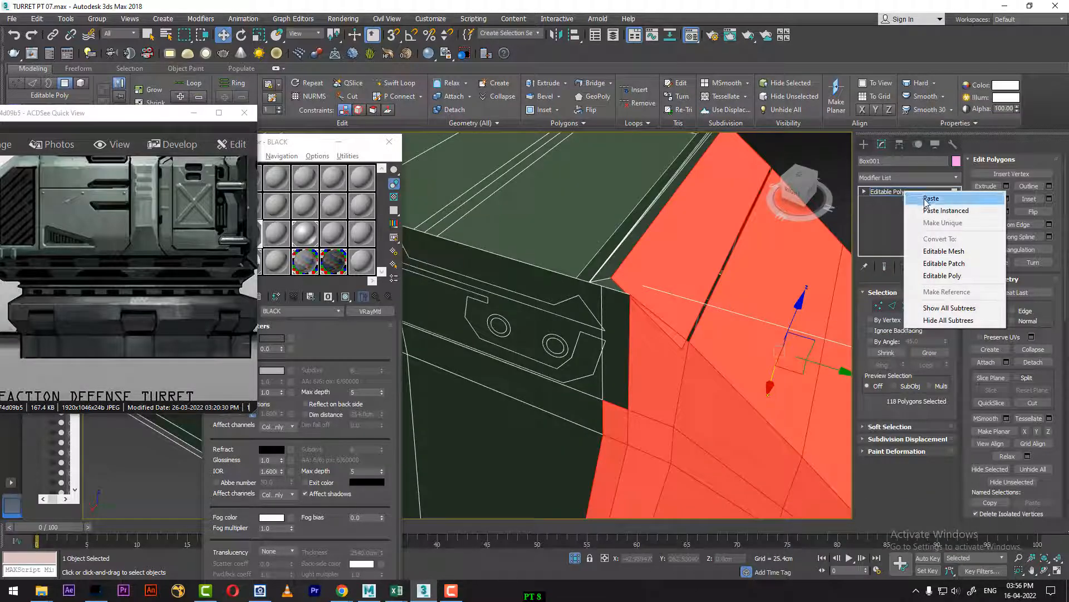
left_click(915, 200)
scroll(626, 370, "down", 5)
middle_click_drag(625, 370, 630, 370, "alt")
scroll(646, 368, "down", 2)
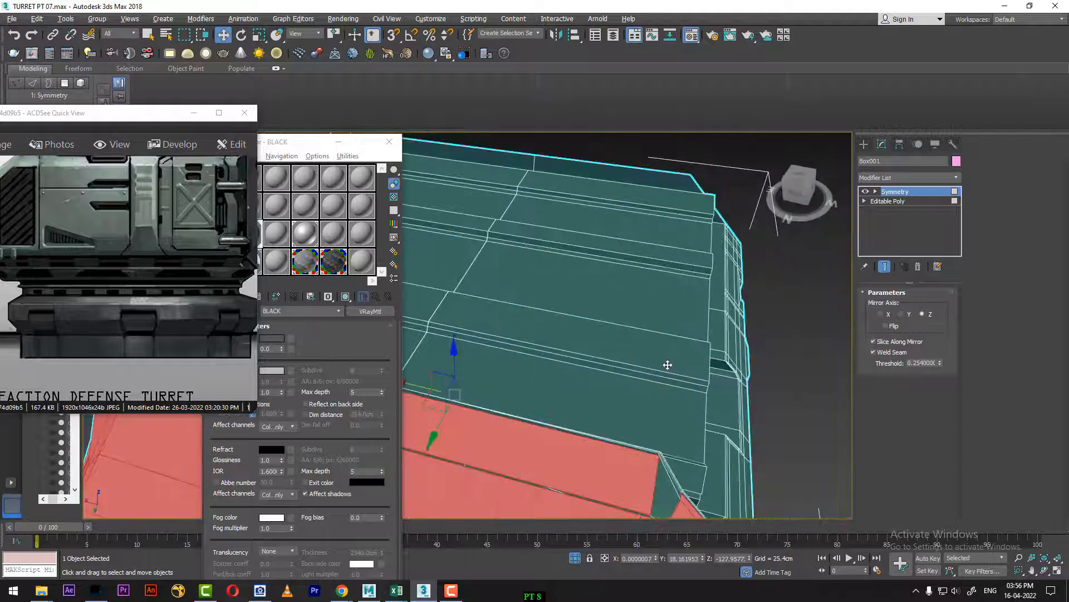
key("t")
middle_click_drag(847, 320, 778, 342)
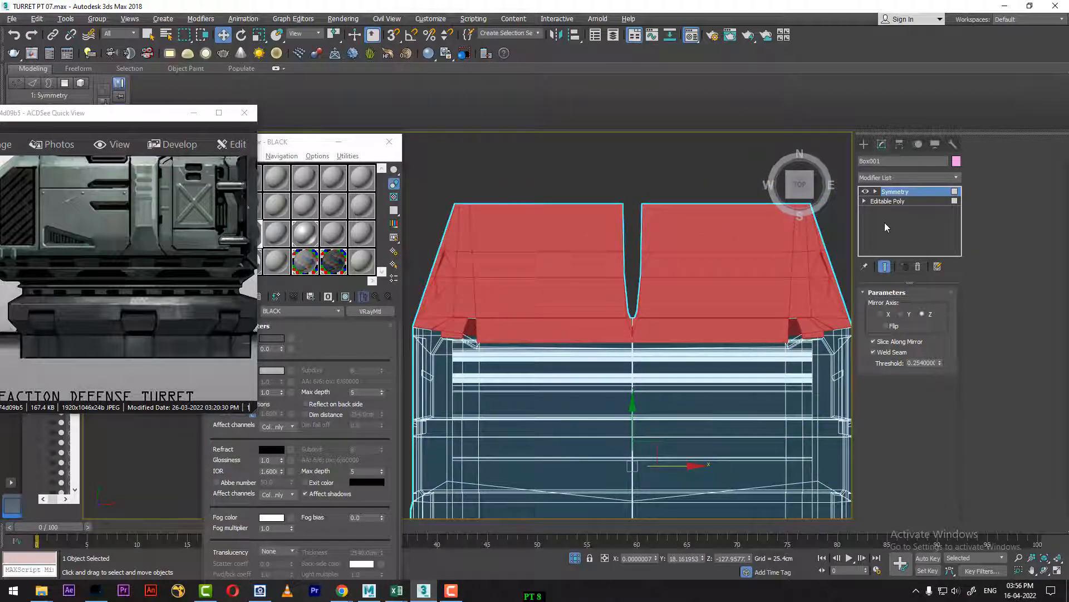
left_click(865, 192)
left_click(866, 191)
left_click_drag(443, 396, 437, 393)
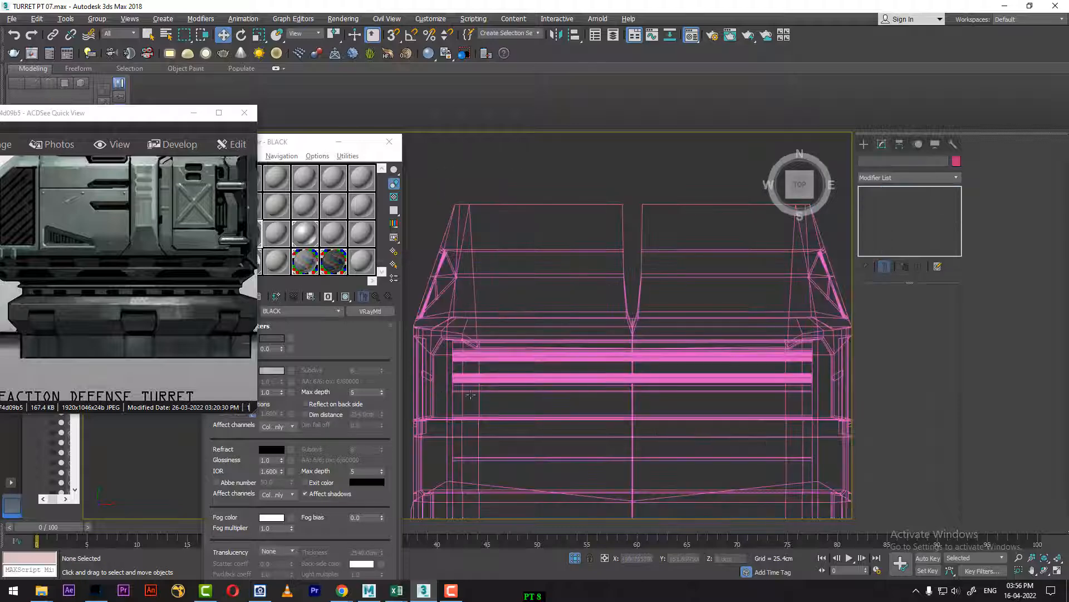
Step: At Box001's Editable Poly level, flatten the back end's inner-side polygons along X and move them to the mirror line
left_click(596, 294)
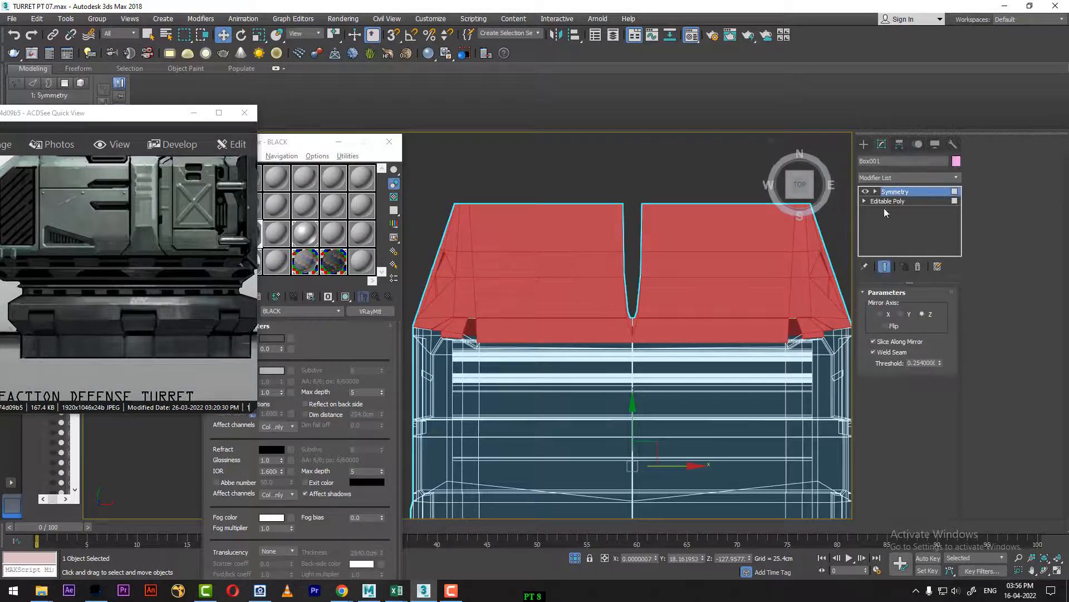
left_click(884, 202)
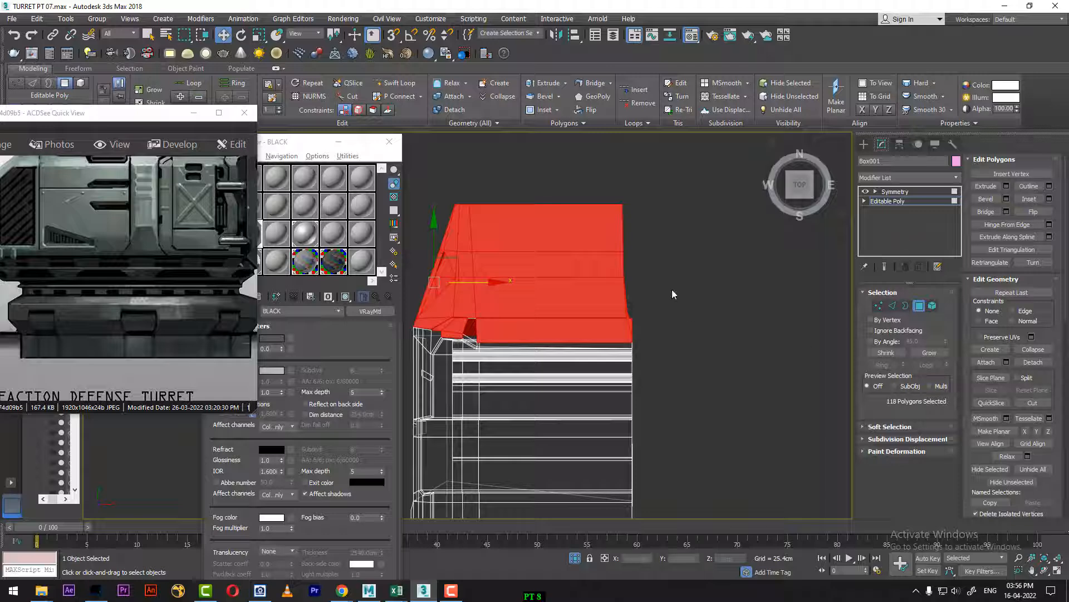
left_click(451, 372)
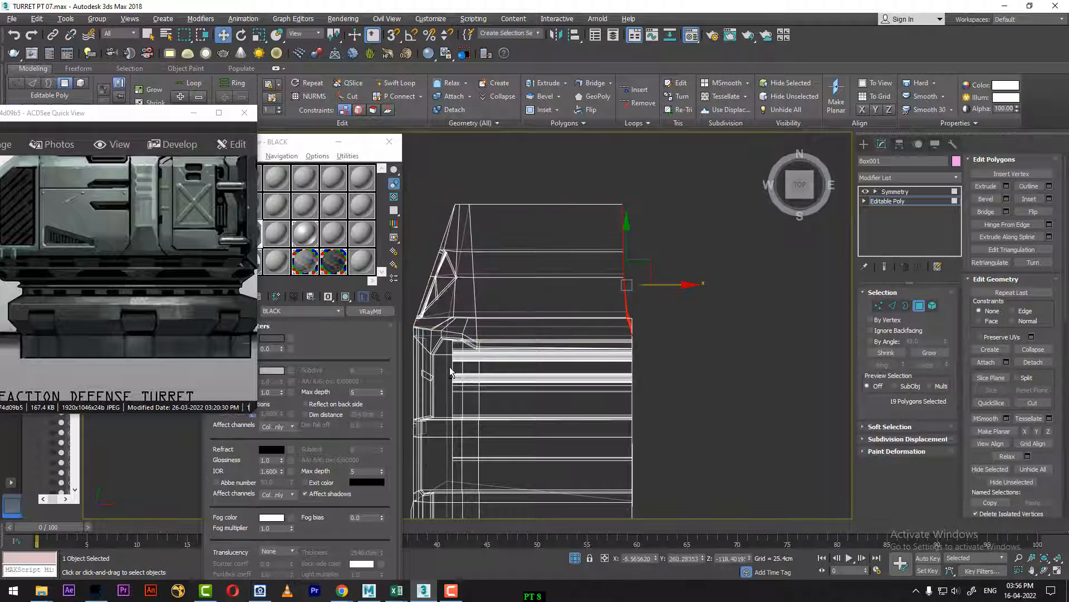
key("r")
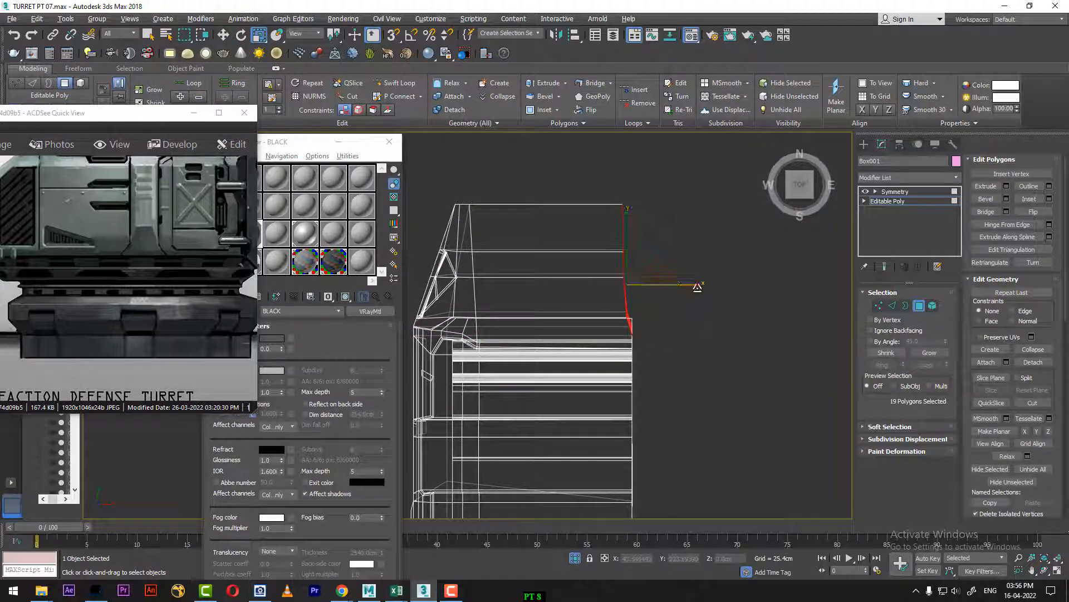
key("w")
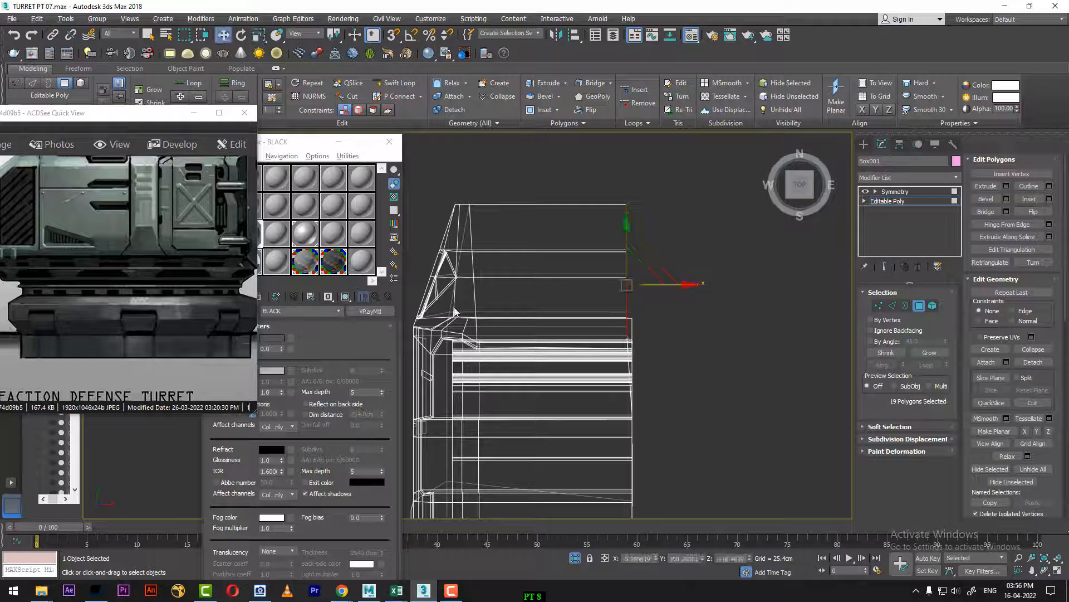
left_click_drag(689, 284, 698, 284)
Step: Show the Symmetry end result while at the Editable Poly level and check the mirrored back end in Top and Perspective views
left_click(885, 267)
scroll(678, 365, "down", 3)
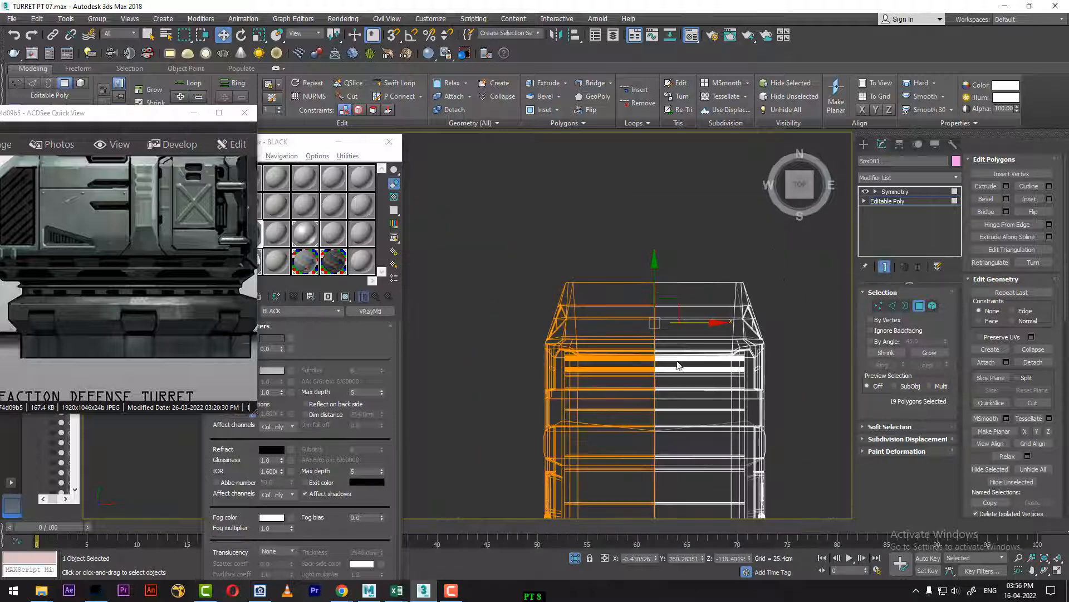
key("p")
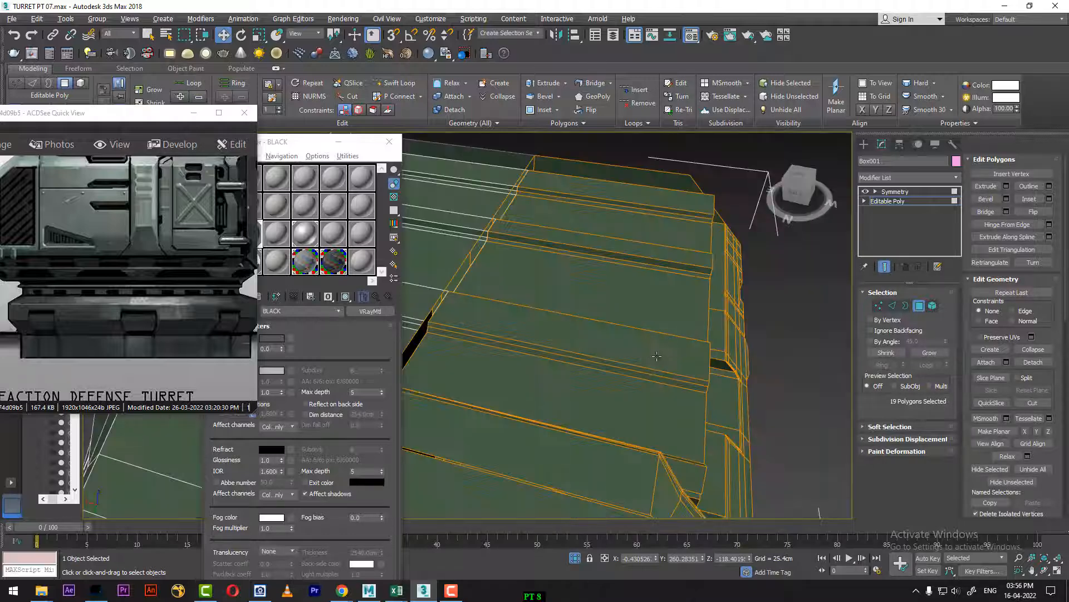
scroll(624, 337, "down", 3)
middle_click_drag(689, 349, 766, 289, "alt")
mouse_move(551, 451)
middle_mouse_down()
mouse_move(777, 292)
mouse_move(677, 451)
middle_mouse_up()
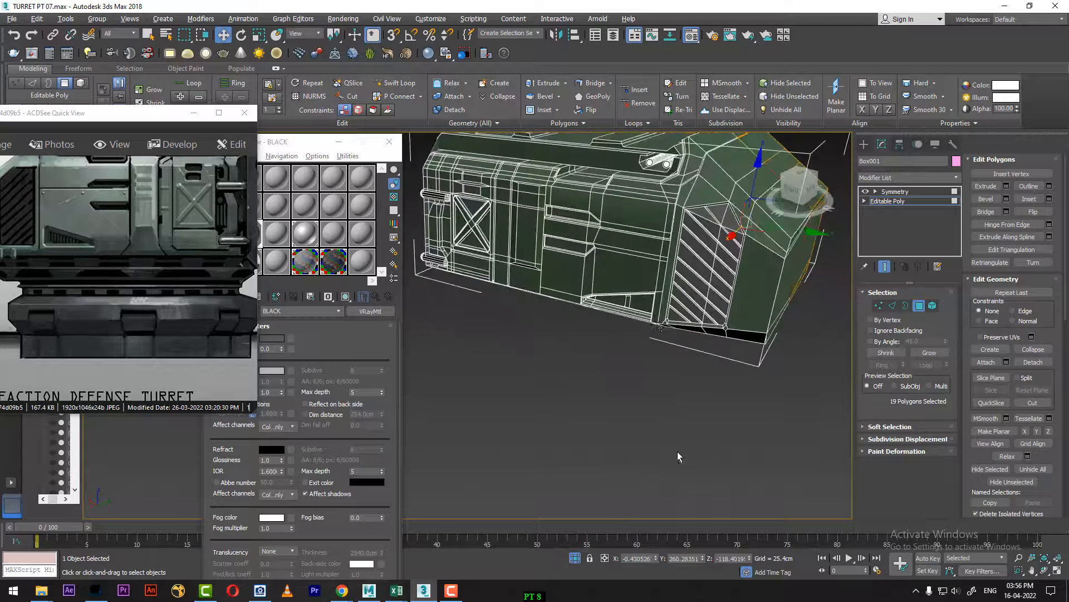
Step: Unhide all turret parts and reference images, and move the Material Editor clear of the reference picture
right_click(654, 318)
left_click(711, 265)
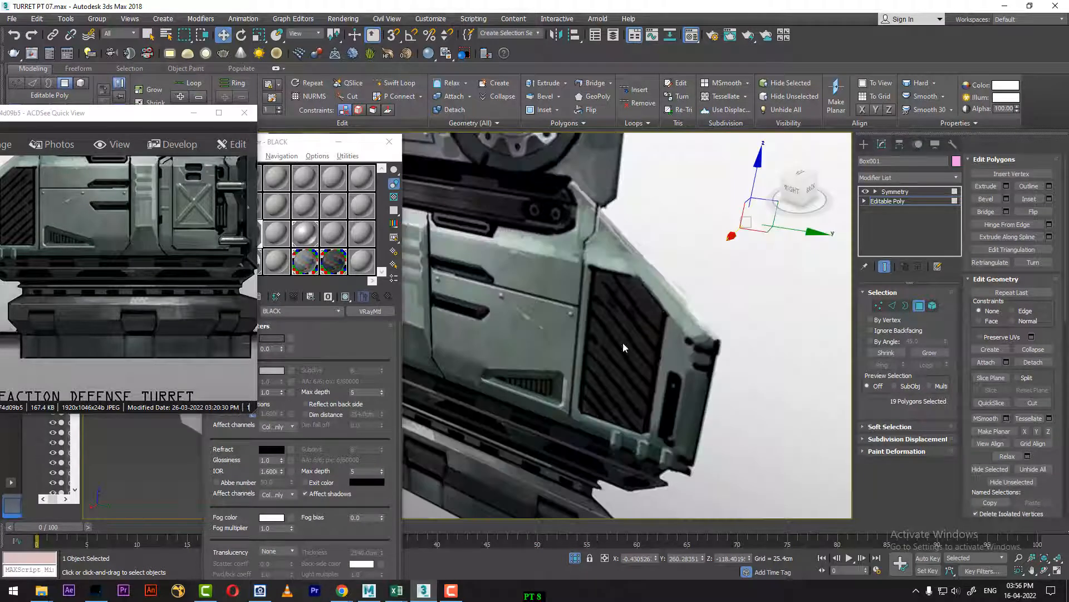
scroll(659, 380, "down", 5)
middle_click_drag(659, 380, 706, 365, "alt")
scroll(733, 374, "up", 4)
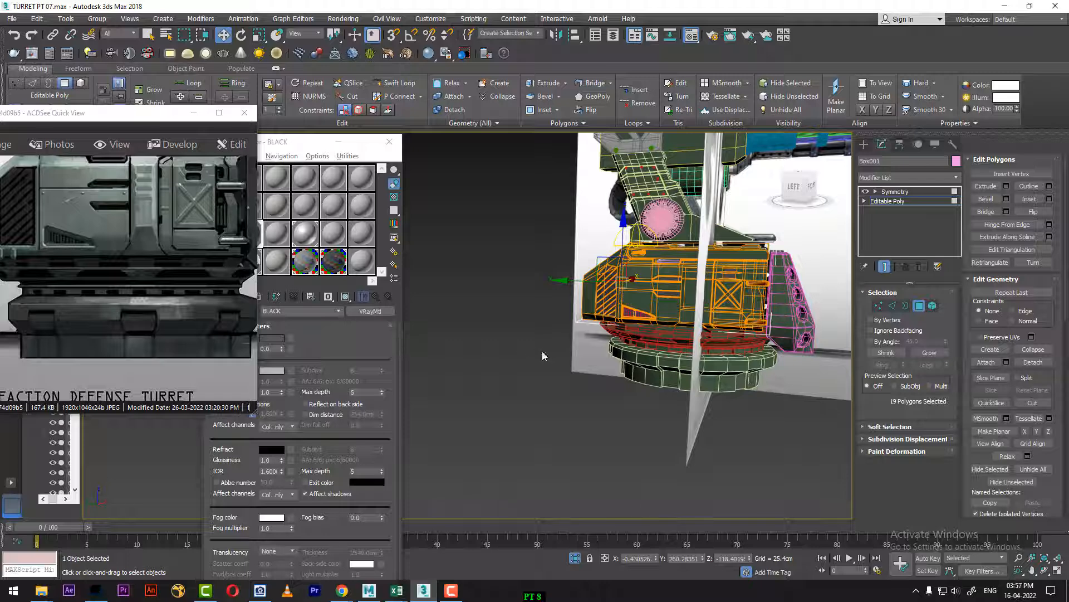
scroll(617, 330, "up", 2)
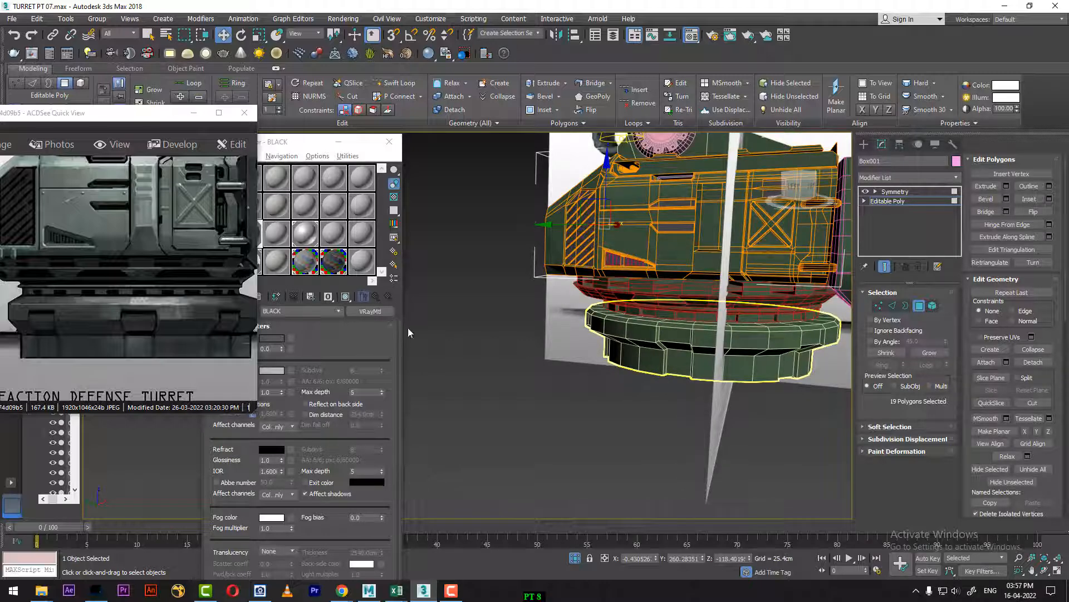
left_click_drag(283, 143, 453, 131)
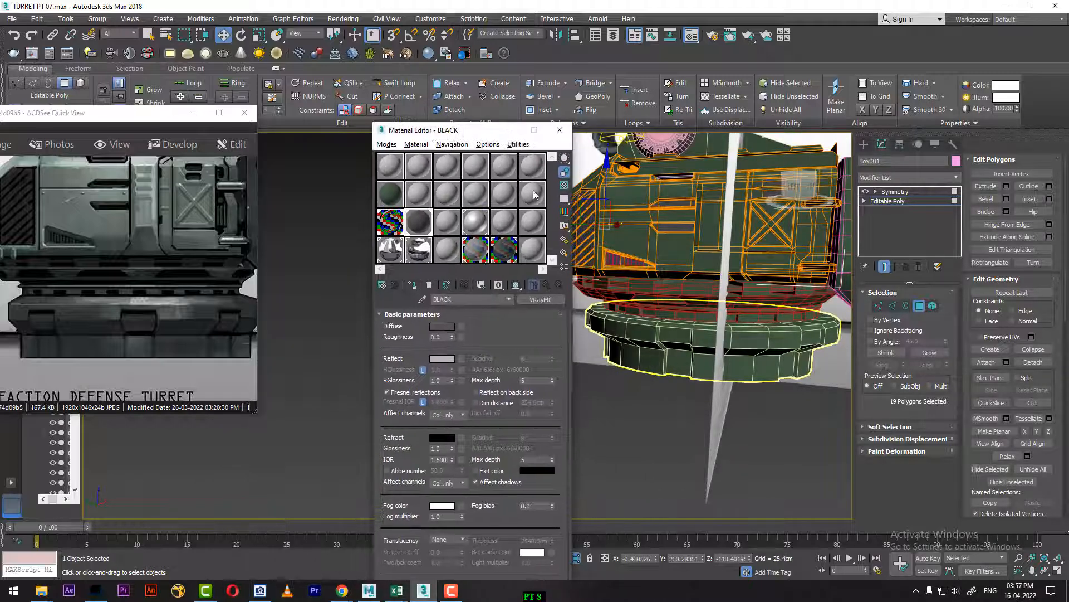
Step: Leave Box001's polygon level, unfreeze the two reference image planes and hide them
right_click(628, 282)
left_click(609, 270)
left_click(658, 316)
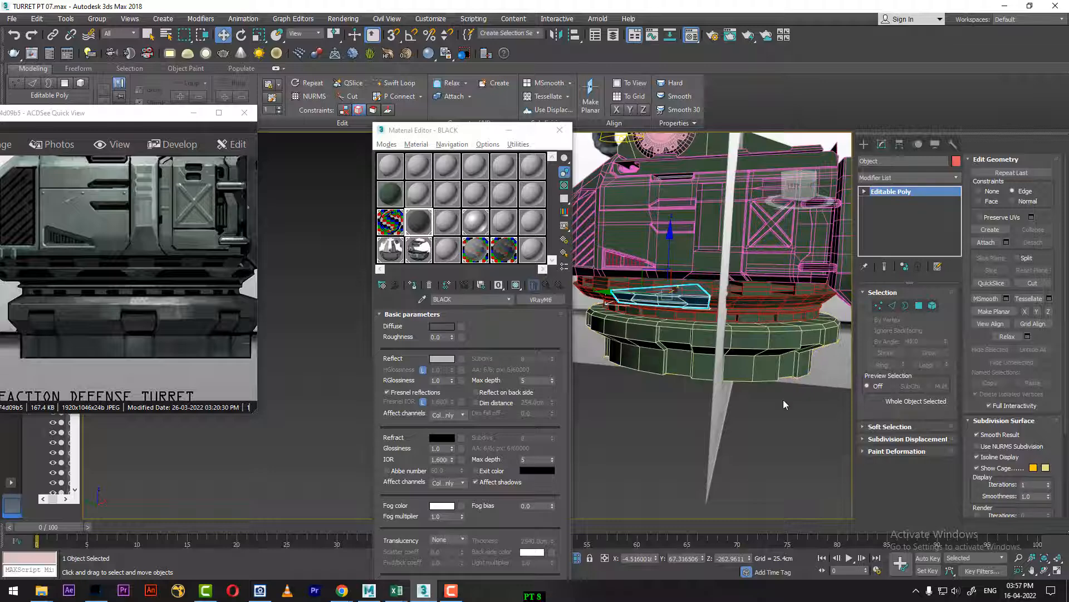
scroll(728, 375, "down", 5)
middle_click_drag(729, 375, 705, 392, "alt")
right_click(749, 259)
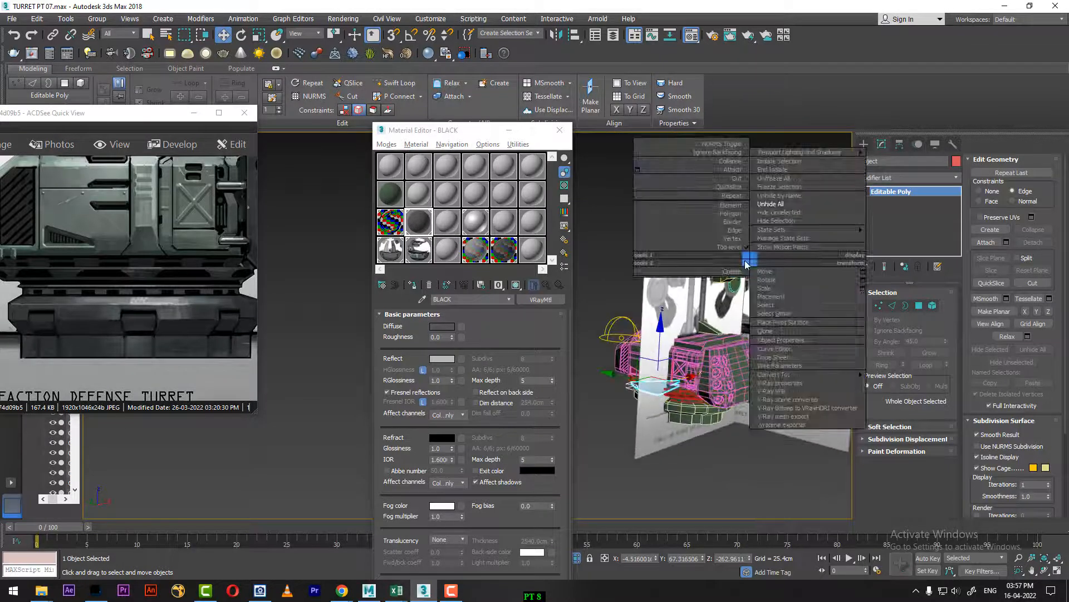
left_click(794, 180)
left_click(751, 235)
right_click(750, 235)
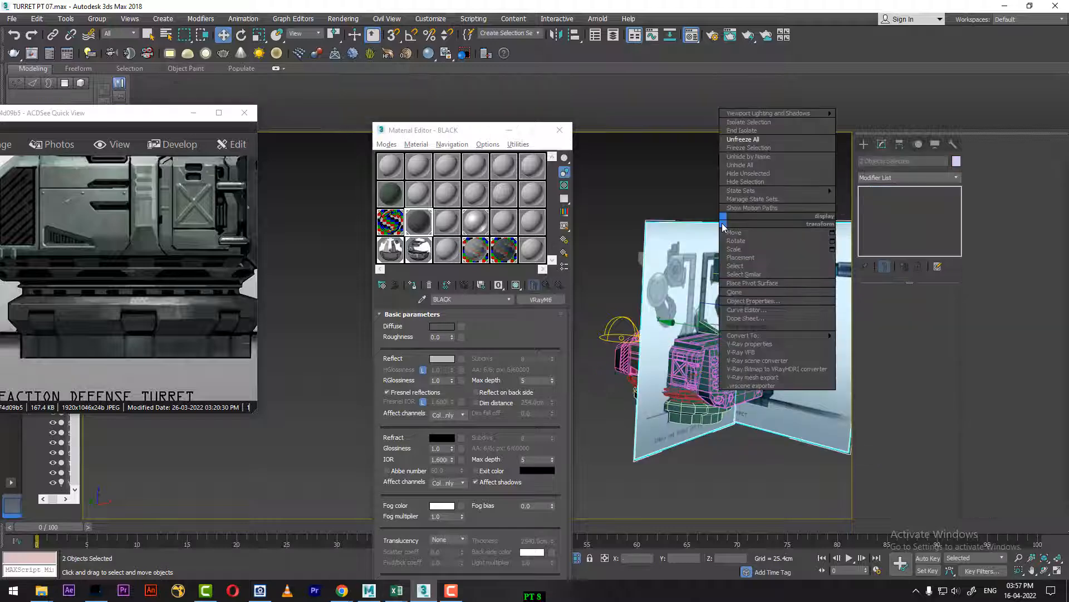
left_click(740, 179)
scroll(737, 278, "up", 4)
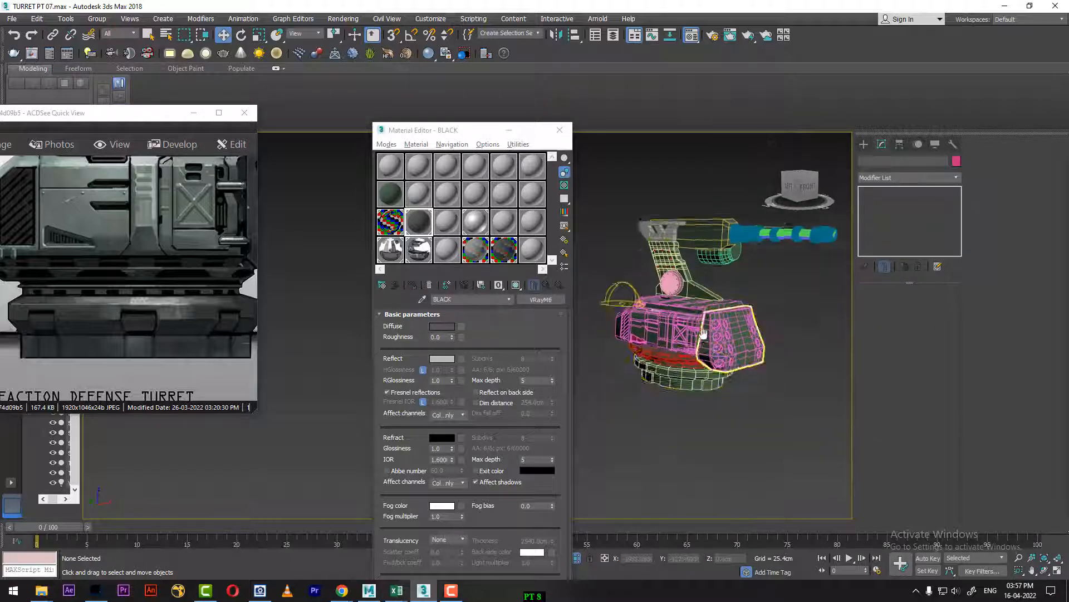
Step: In the Left view, assign the BLACK material to the round base objects and to the ring parts directly under the body
key("l")
middle_click_drag(738, 419, 779, 364)
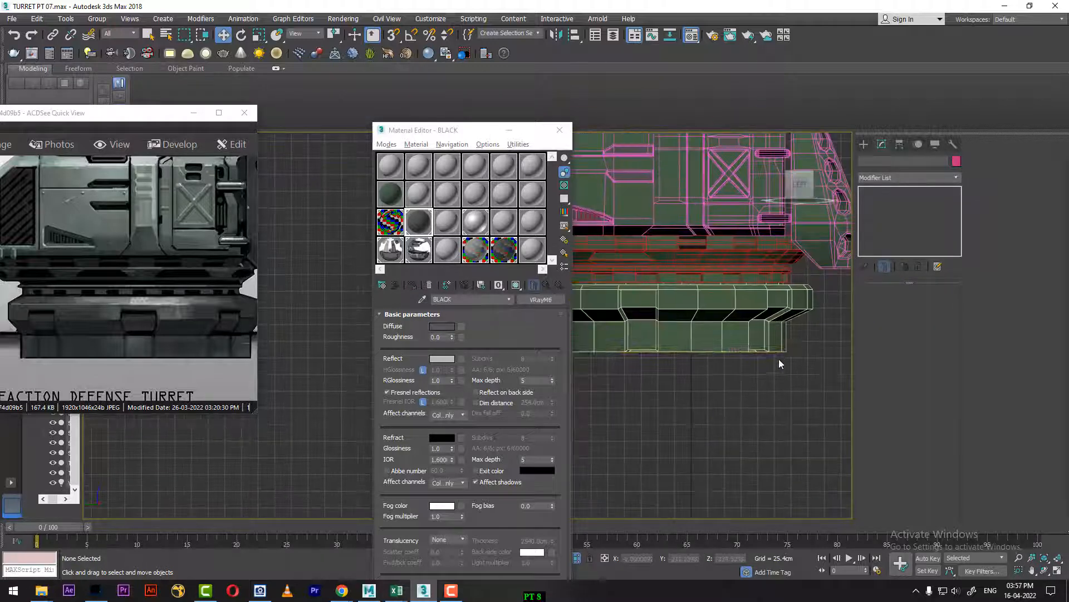
middle_click_drag(766, 406, 828, 471)
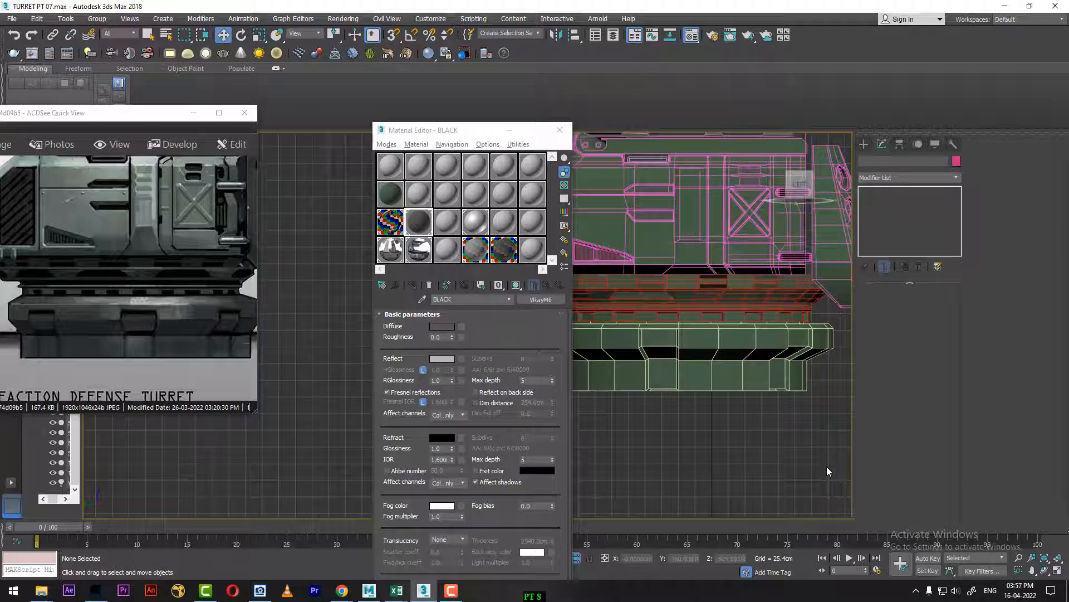
left_click(591, 333)
left_click_drag(445, 130, 311, 104)
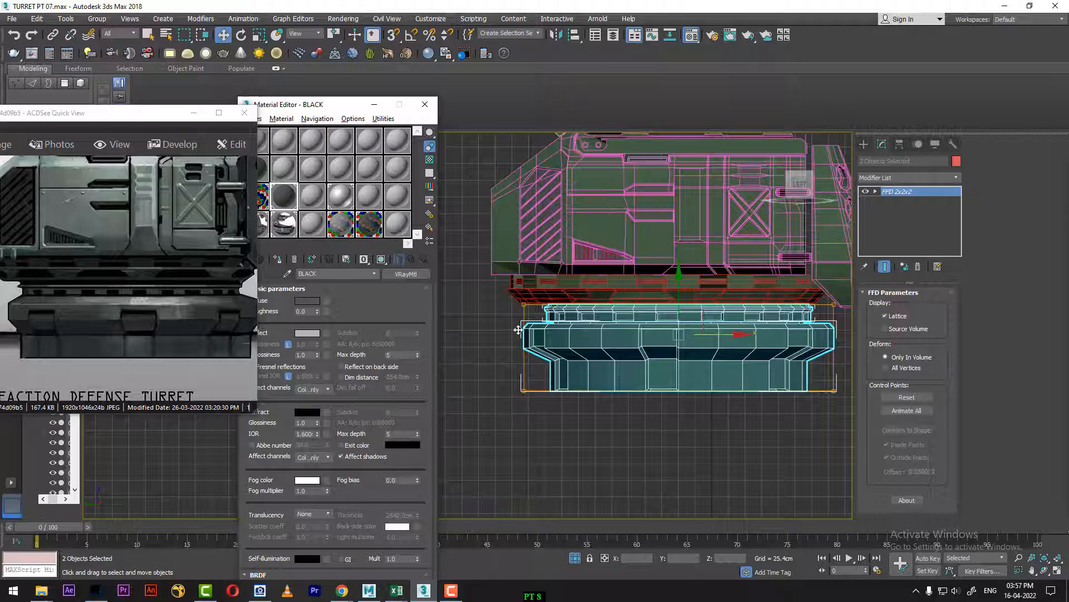
left_click(162, 129)
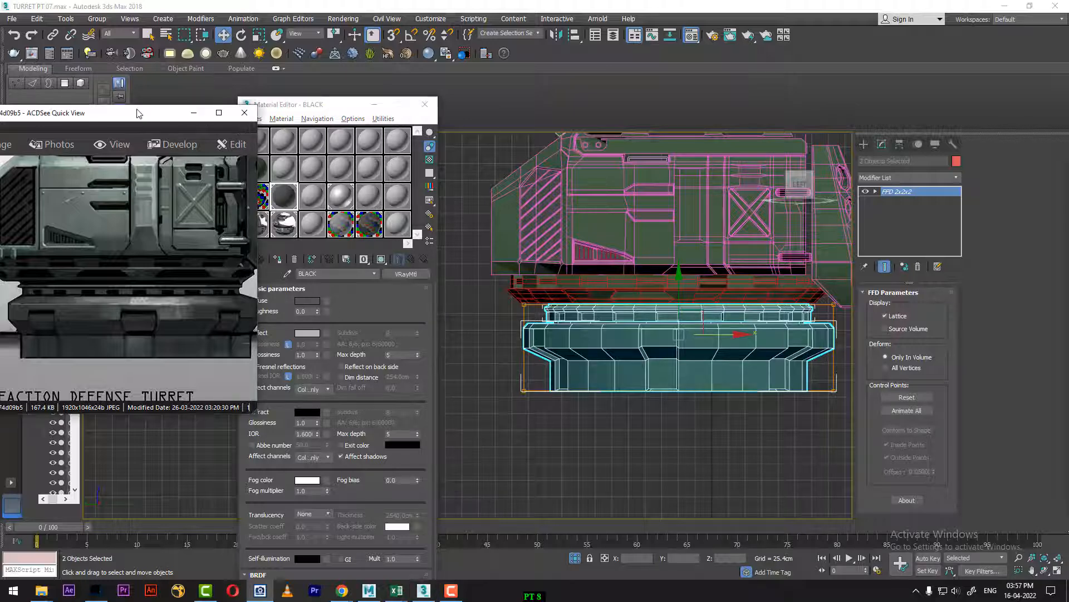
left_click_drag(138, 113, 86, 146)
left_click(285, 202)
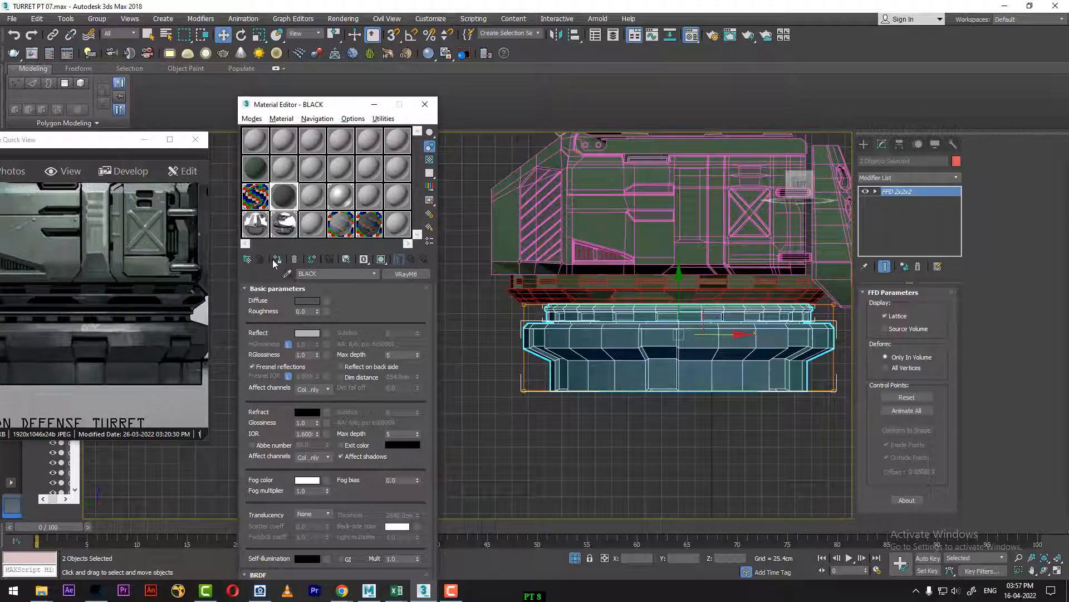
left_click_drag(486, 283, 818, 300)
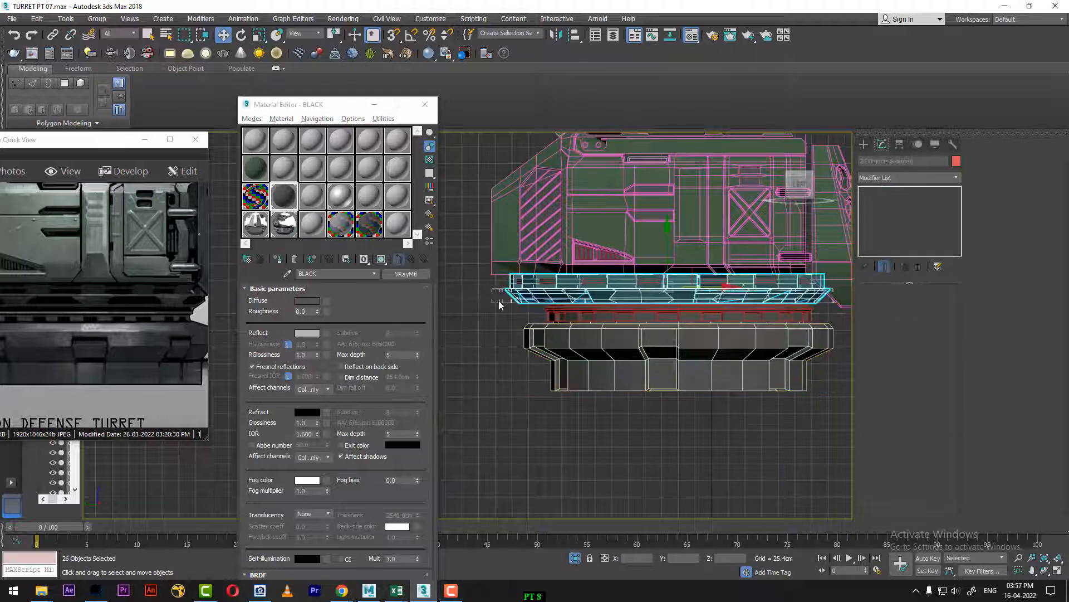
left_click(277, 258)
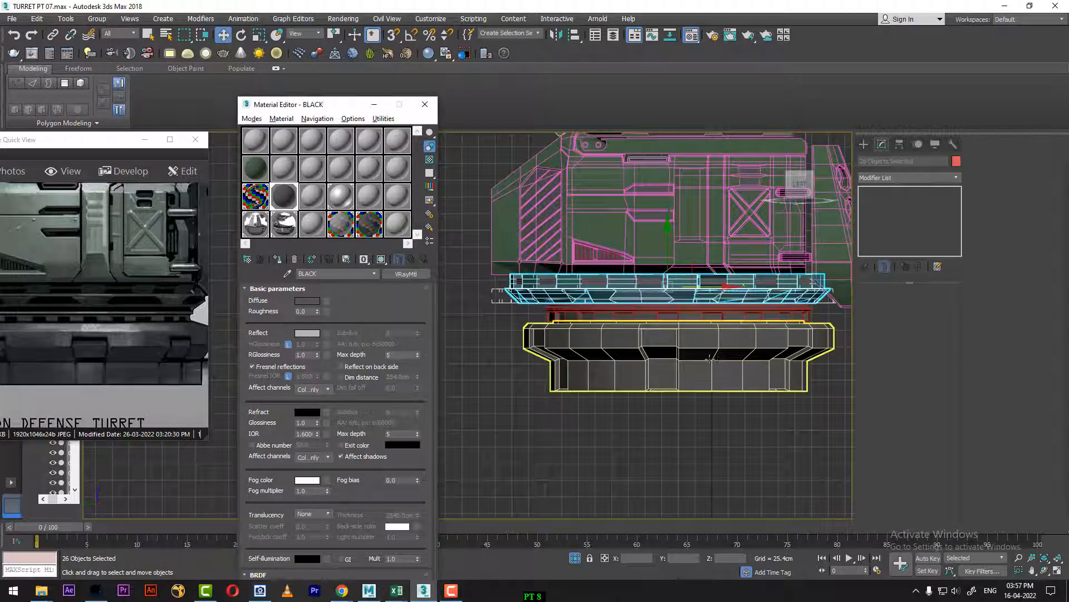
Step: At Box001's Editable Poly Element level, assign the BLACK material to the long rail along the body's upper edge
middle_click_drag(680, 330, 643, 486)
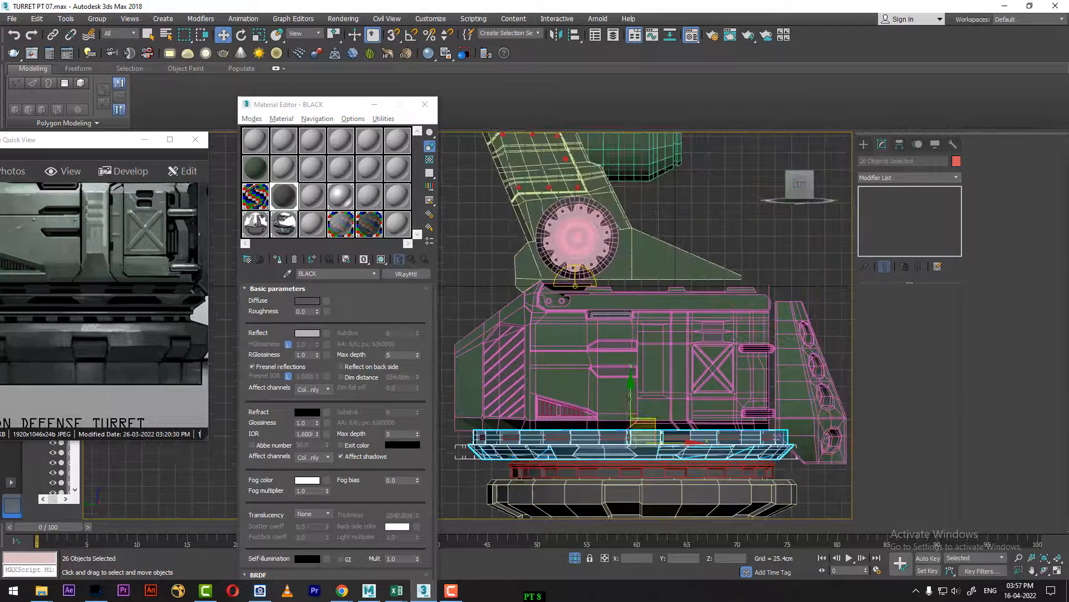
left_click_drag(75, 258, 178, 398)
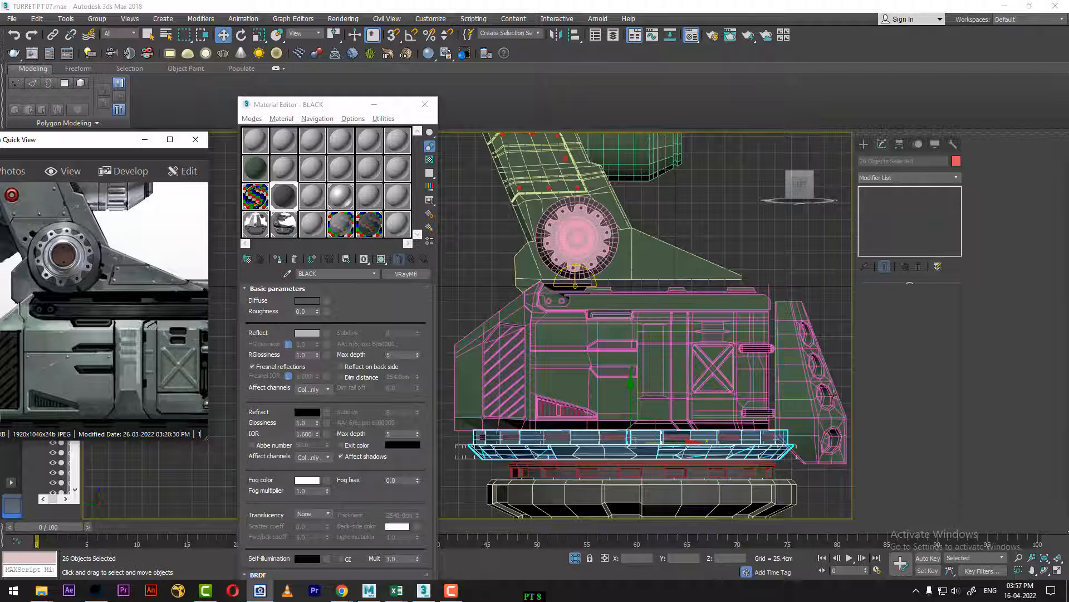
scroll(667, 302, "up", 3)
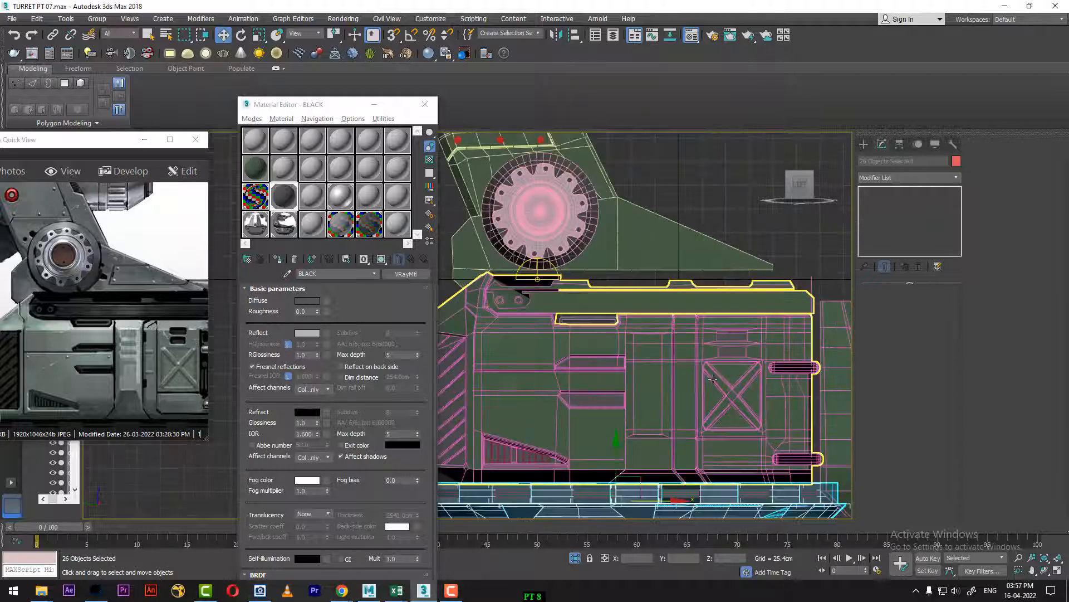
left_click(605, 312)
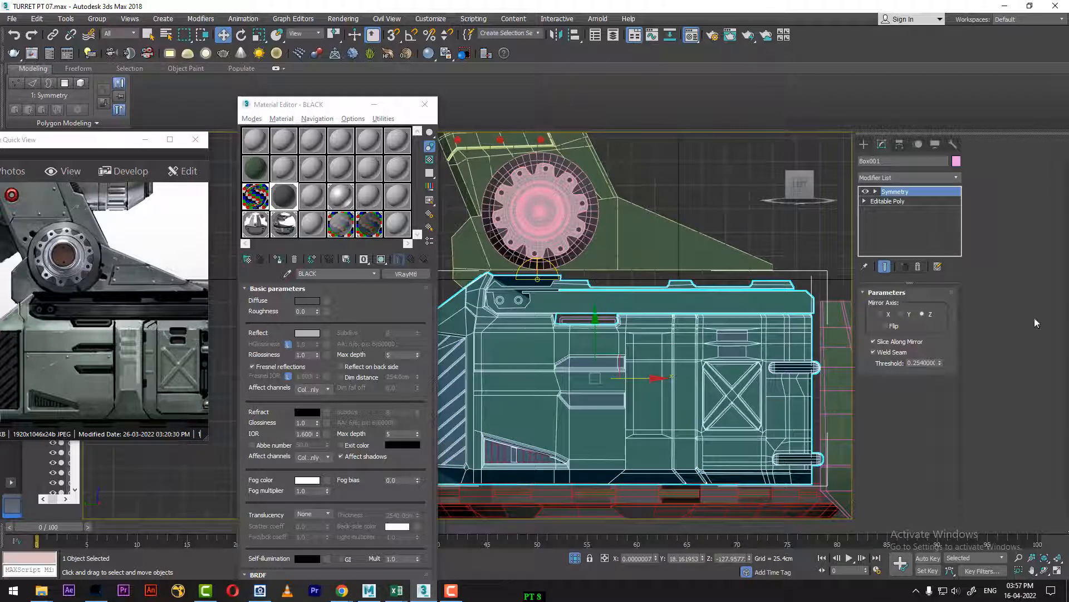
left_click(885, 201)
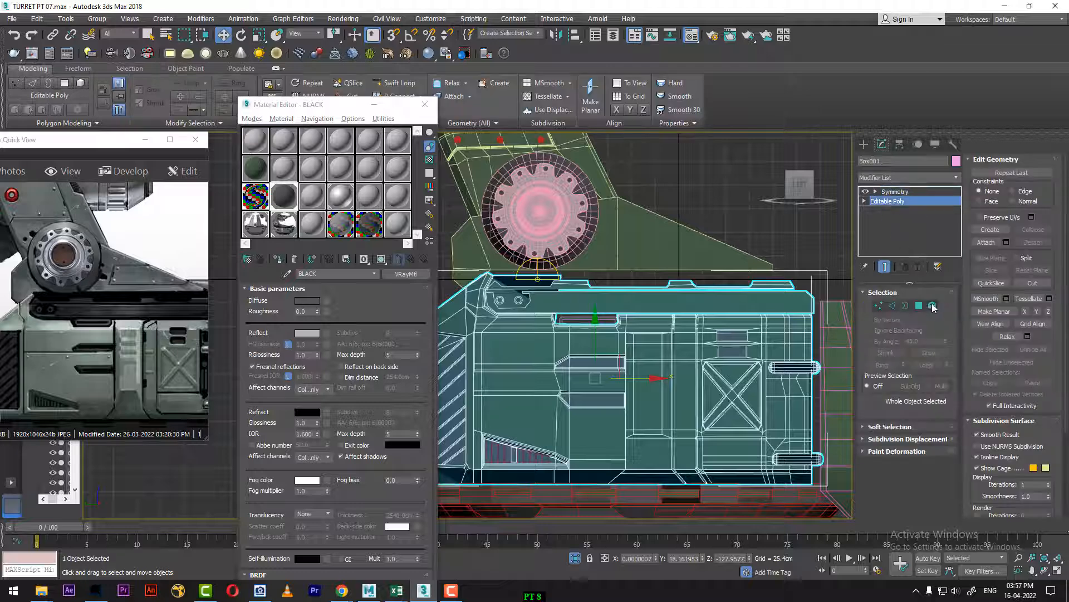
left_click(933, 306)
left_click(642, 297)
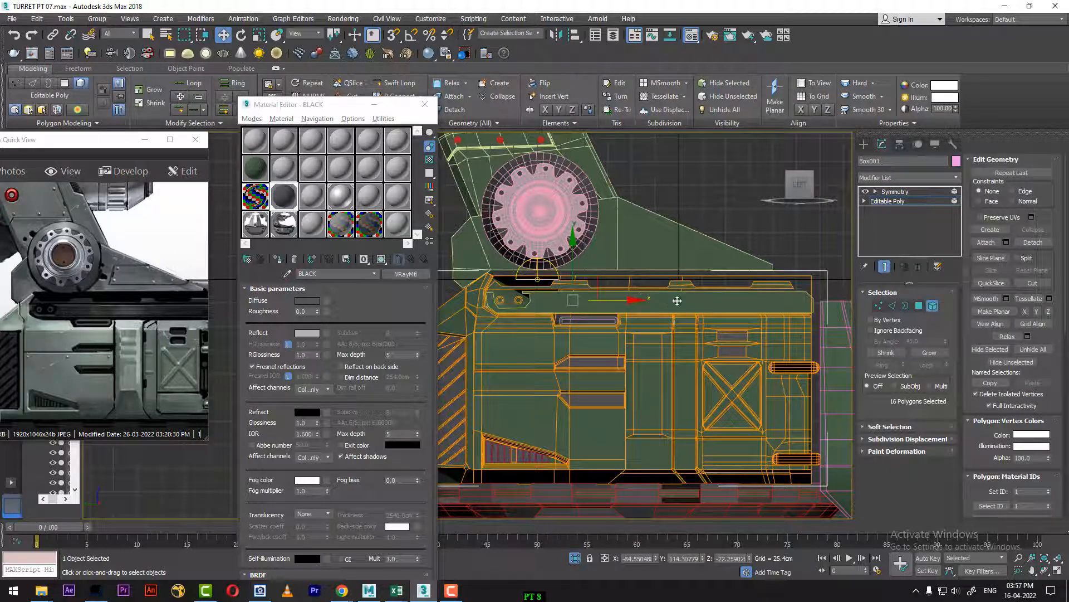
key("p")
scroll(668, 326, "up", 6)
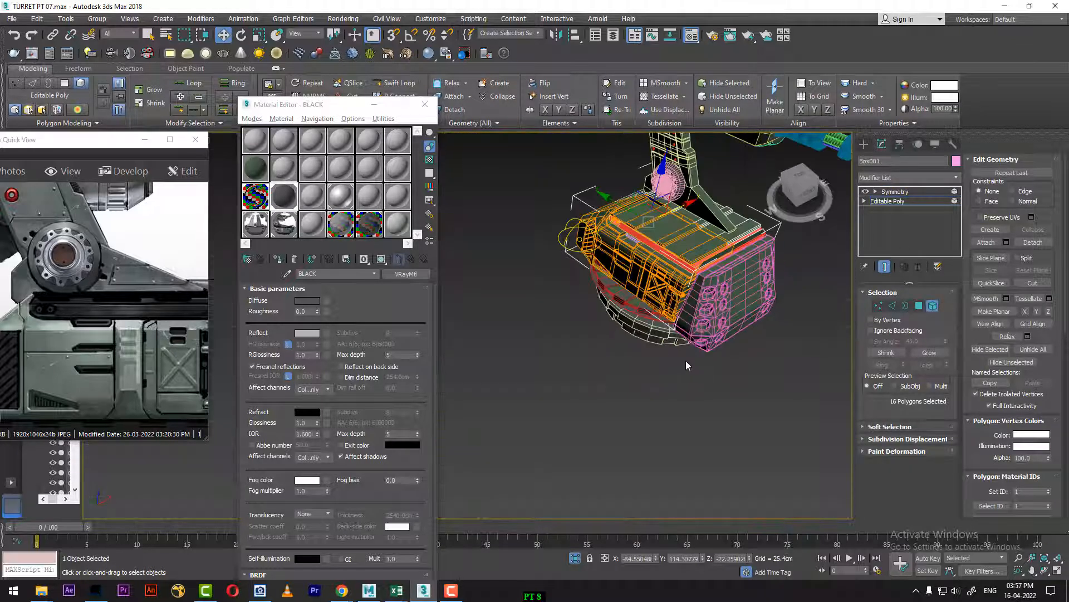
middle_click_drag(651, 341, 645, 361, "alt")
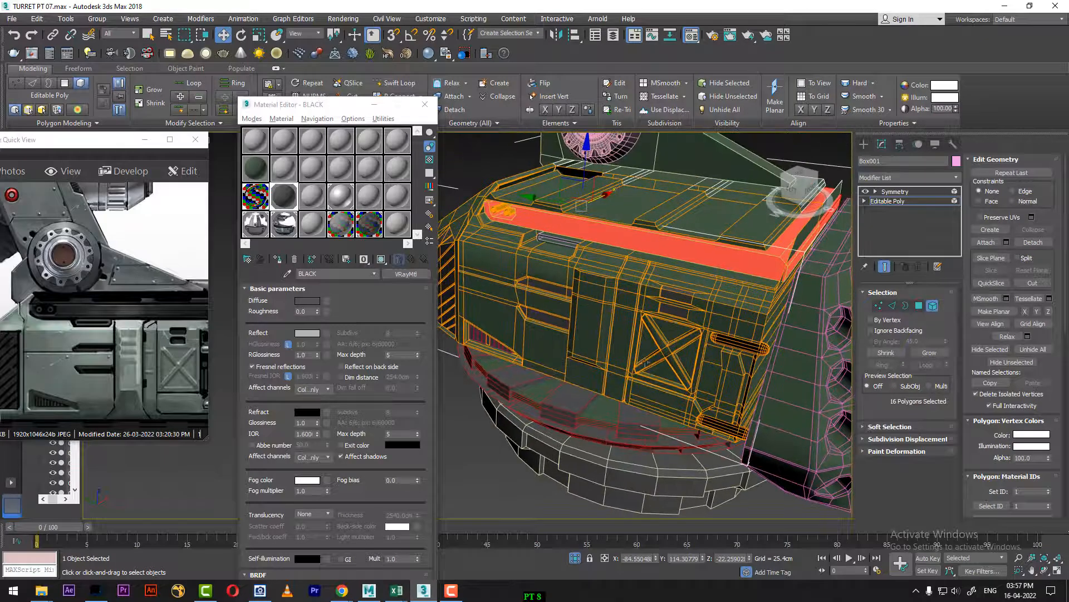
left_click(277, 261)
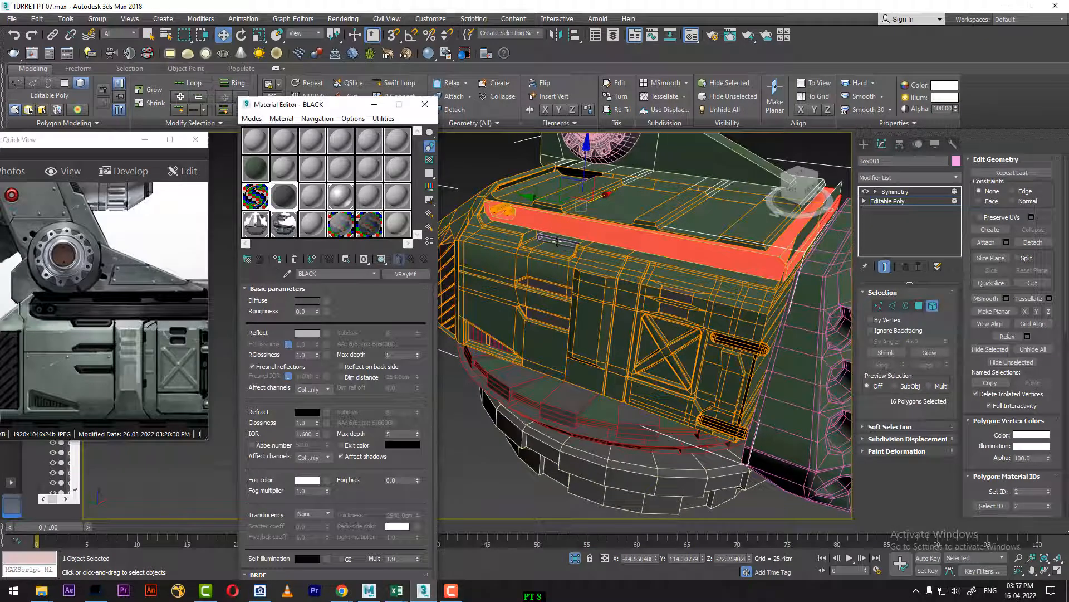
Step: Attach the separate slot insert below the upper rail to Box001, using Match Material IDs to Material
middle_click_drag(553, 286, 533, 332, "alt")
left_click(471, 488)
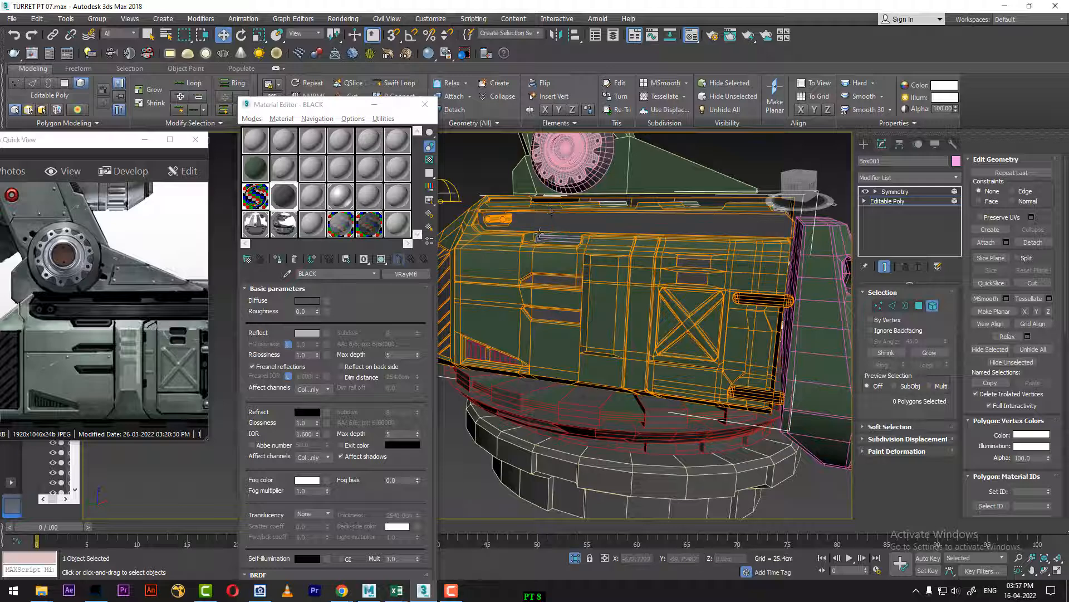
left_click(553, 235)
scroll(549, 268, "up", 3)
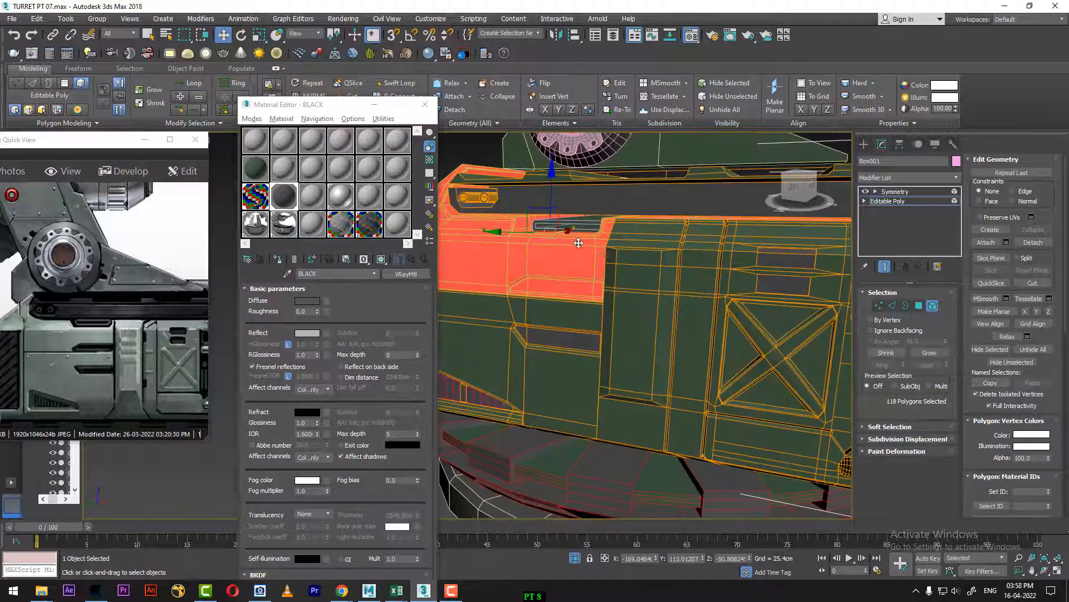
middle_click_drag(579, 242, 565, 276)
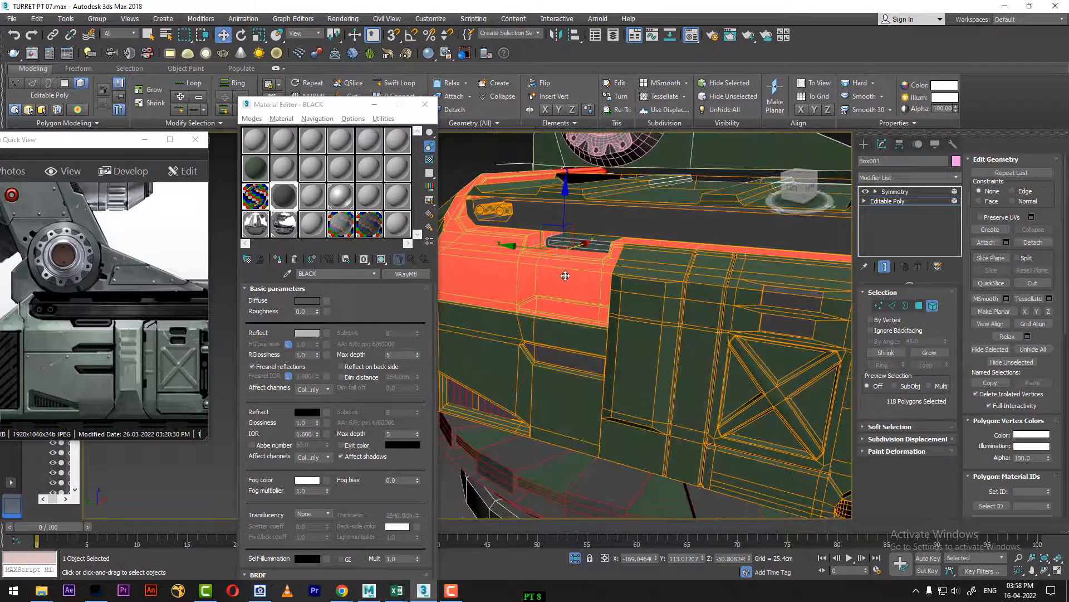
left_click(888, 201)
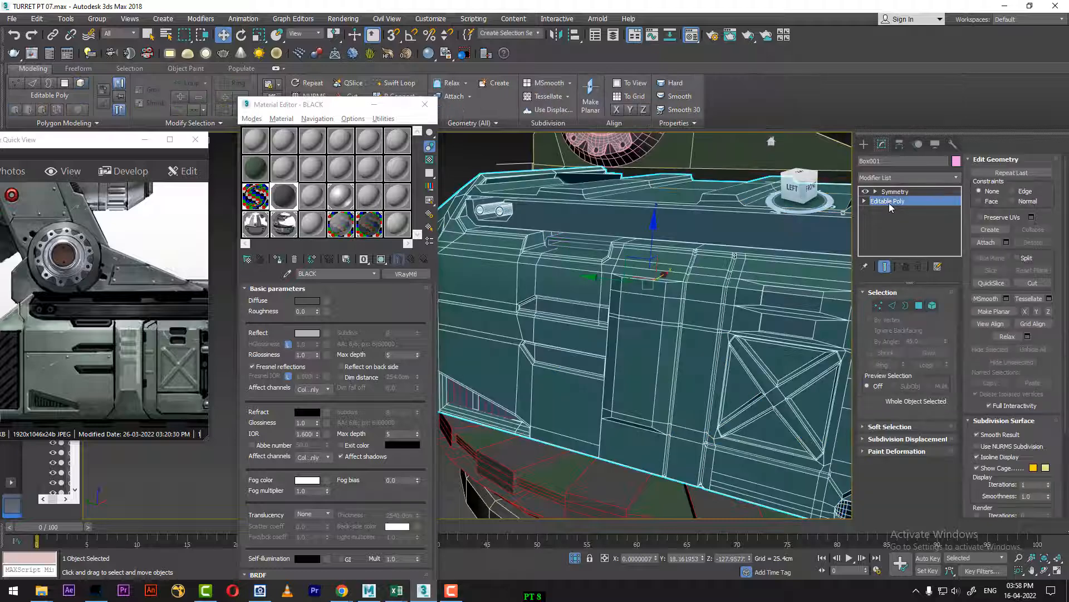
right_click(573, 279)
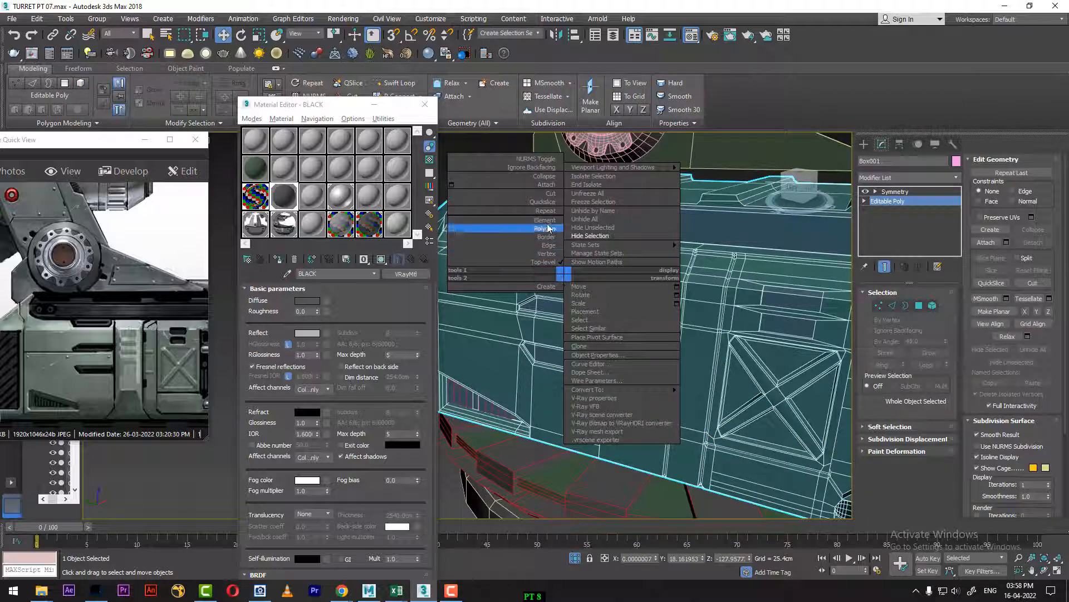
left_click(557, 184)
left_click(575, 243)
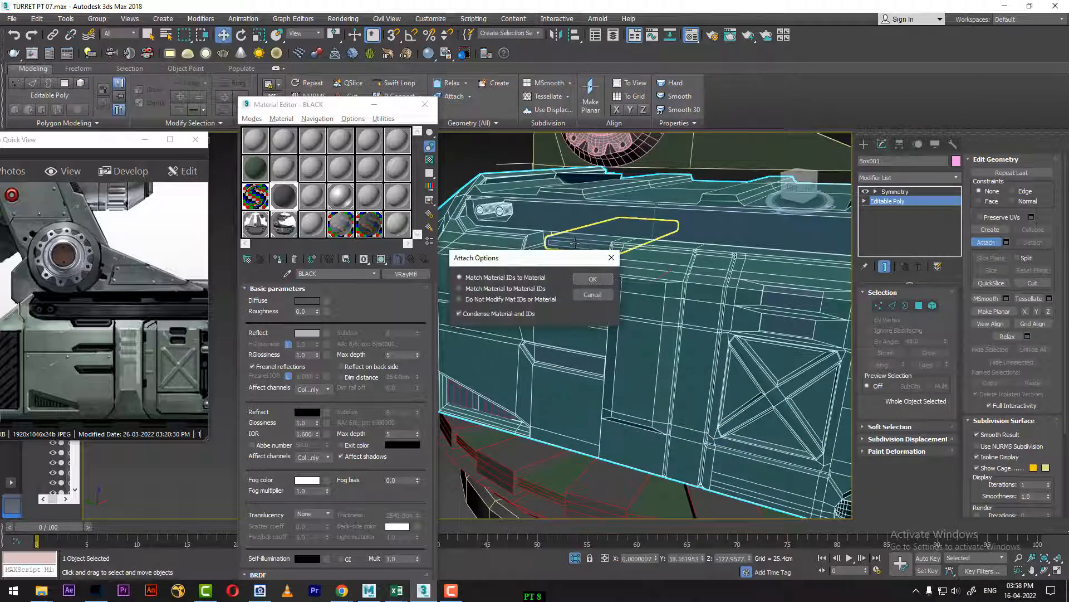
left_click(588, 283)
mouse_move(589, 280)
middle_mouse_down("alt")
mouse_move(591, 304)
mouse_move(587, 285)
middle_mouse_up("alt")
Step: Assign the BLACK material to the attached slot insert element
left_click(932, 306)
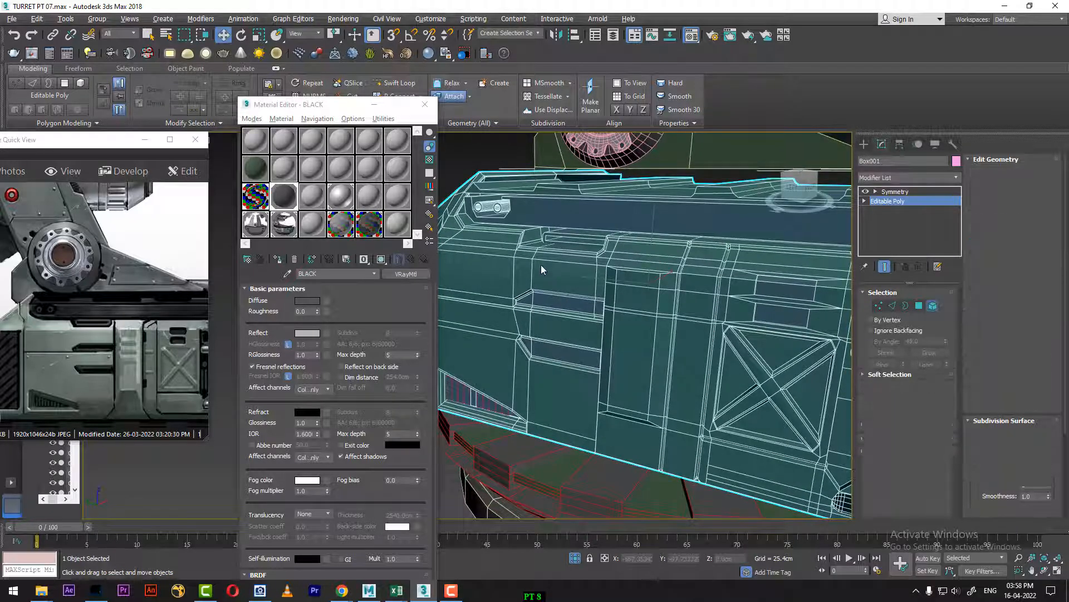
left_click(541, 265)
left_click(564, 240)
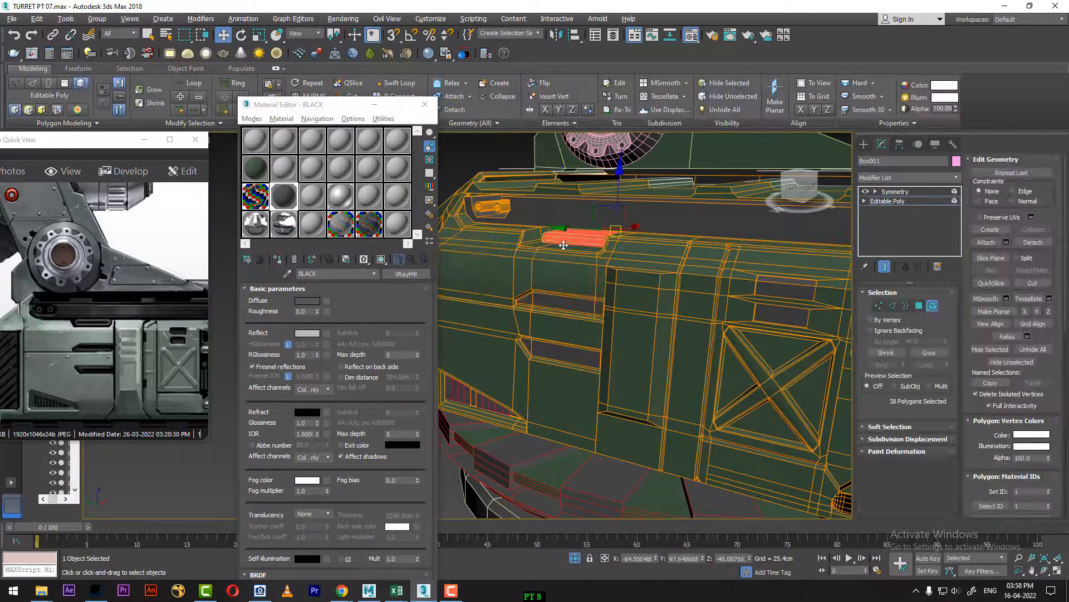
left_click(278, 259)
Step: Assign the BLACK material to the pair of small round bolt elements at the end of the upper rail
middle_click_drag(696, 310, 604, 307, "alt")
left_click(540, 225)
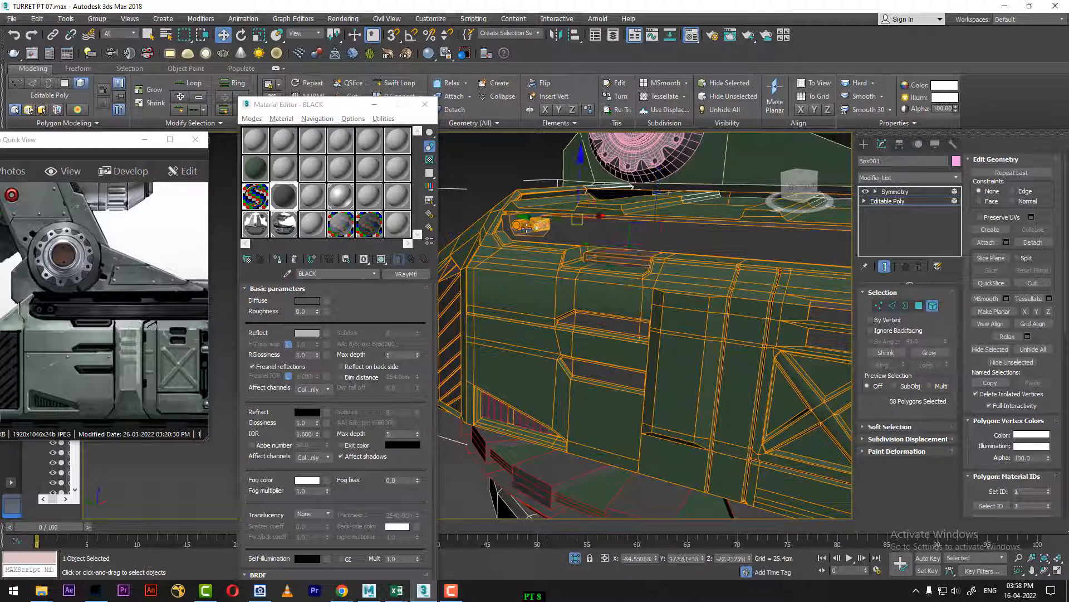
left_click(453, 253)
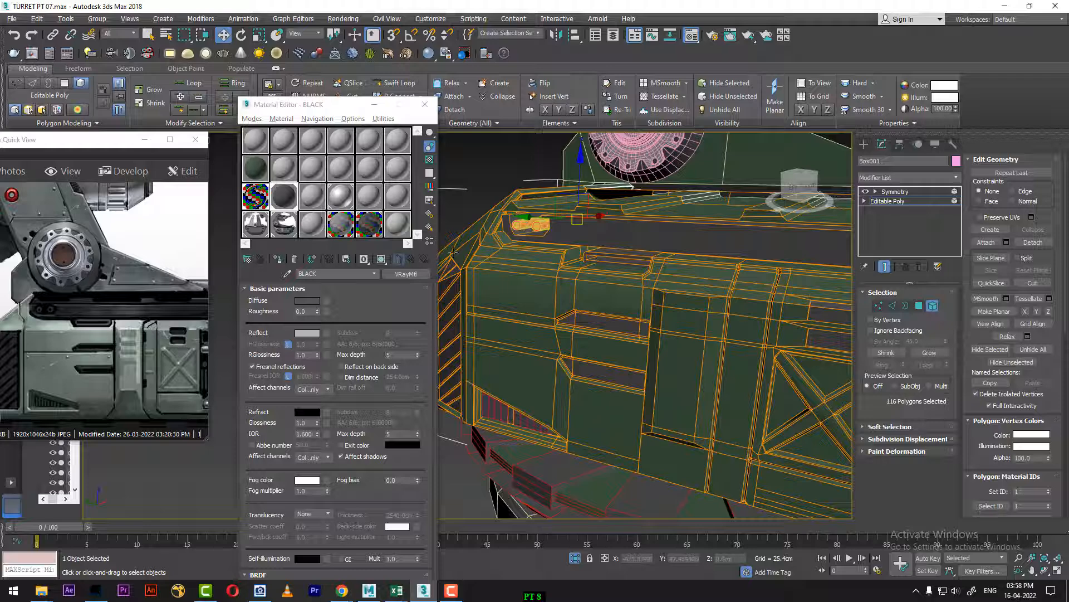
left_click(278, 259)
Step: Assign the BLACK material to the panelled top plate element of the body and return to the object's top level
middle_click_drag(646, 335, 500, 349)
middle_click_drag(704, 344, 688, 421)
left_click(737, 281)
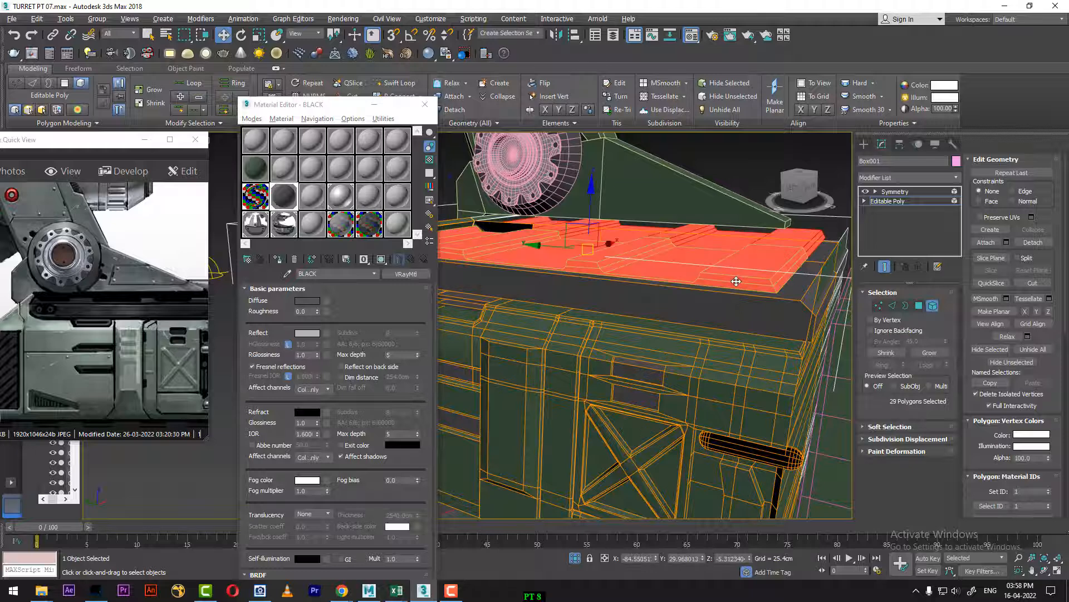
left_click(278, 261)
right_click(591, 306)
left_click(562, 292)
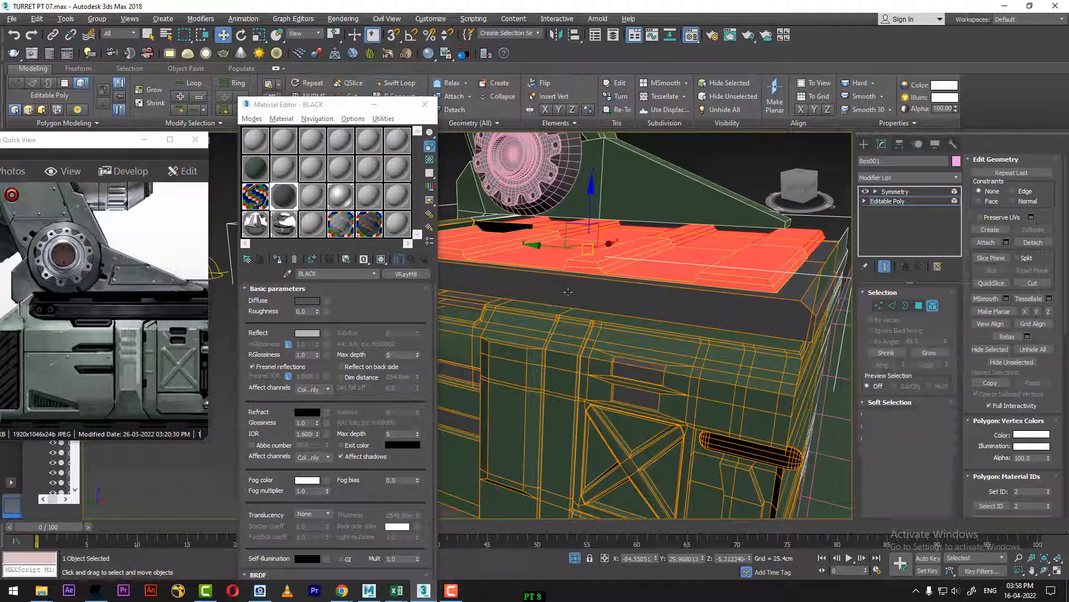
Step: Frame the turret's gun and arm and arrange the reference picture beside them, showing its matching gun section
scroll(668, 389, "down", 5)
middle_click_drag(690, 399, 445, 218, "alt")
left_click_drag(335, 106, 388, 491)
middle_click_drag(641, 379, 700, 379, "alt")
left_click_drag(129, 262, 260, 487)
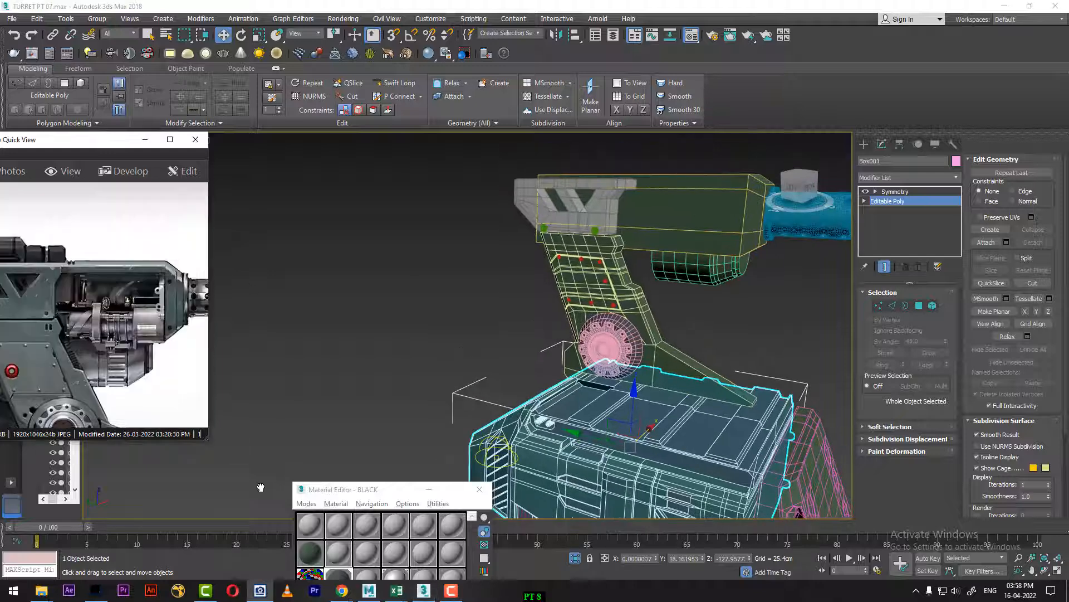
left_click_drag(94, 148, 346, 136)
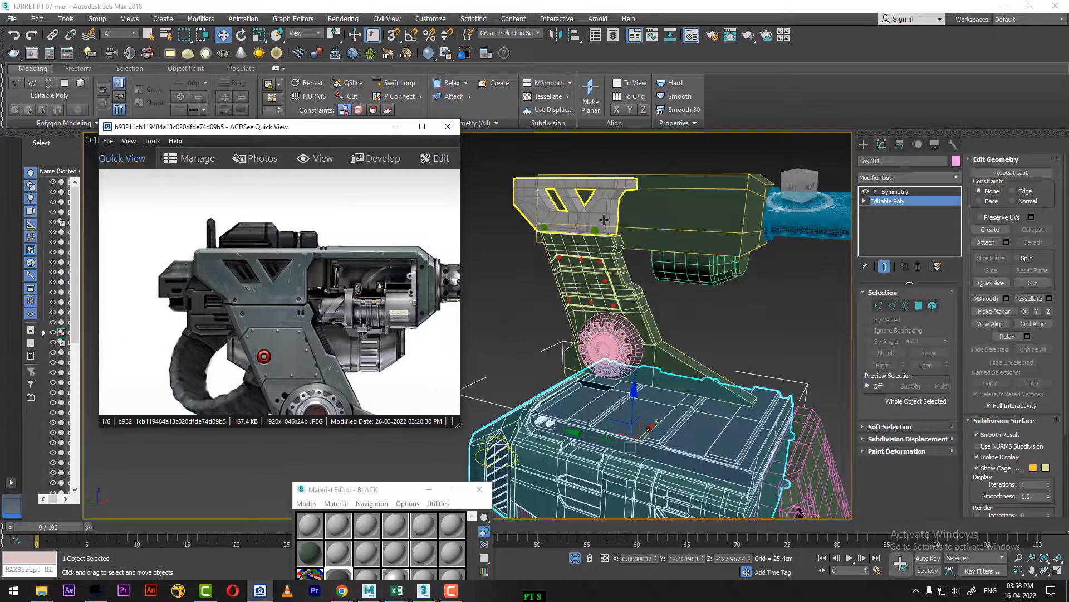
Step: Toggle the see-through display of the slotted bracket at the top of the gun arm and assign it the green Material #23
right_click(531, 298)
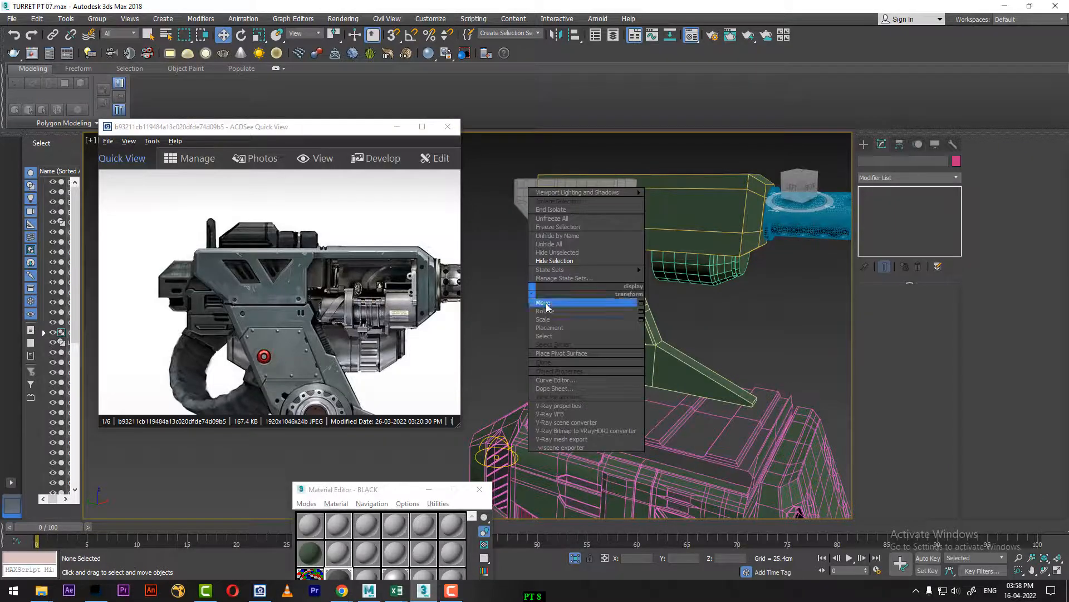
left_click(545, 305)
left_click_drag(375, 490, 809, 191)
left_click(746, 256)
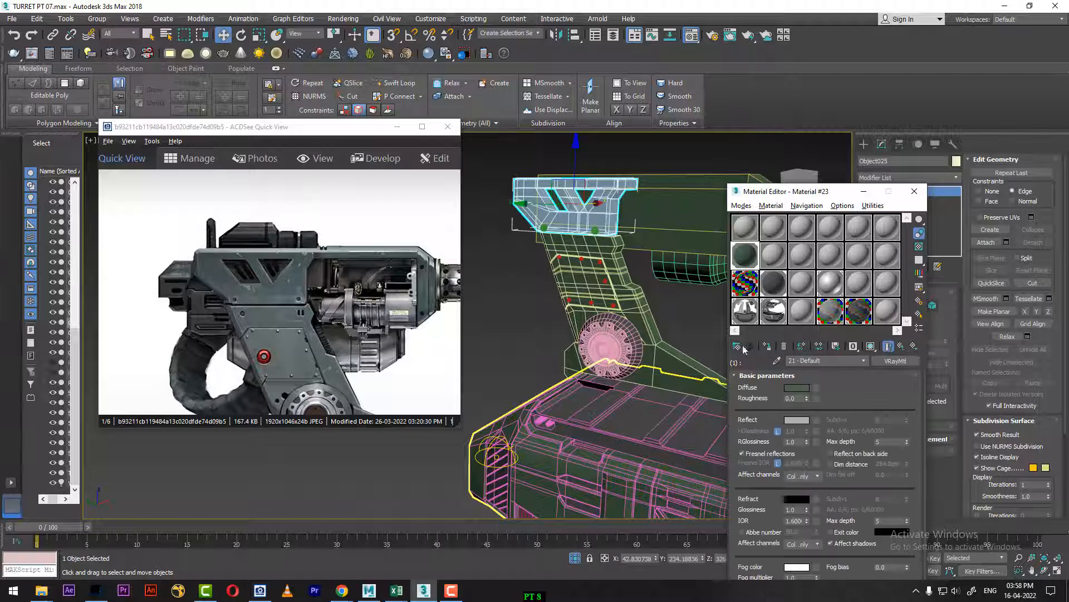
key("alt+x")
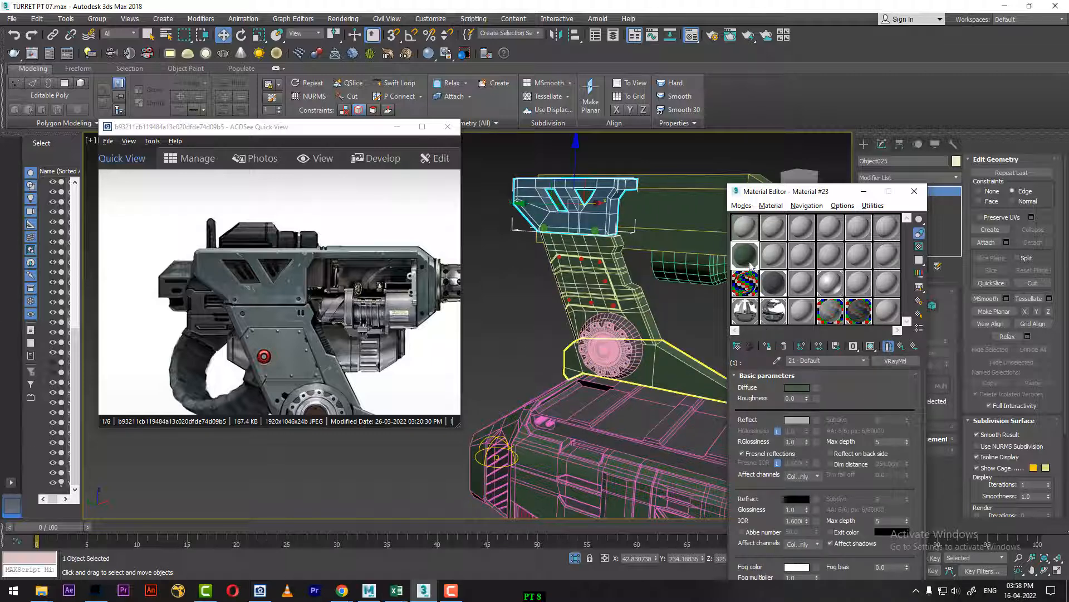
left_click(768, 348)
left_click(527, 341)
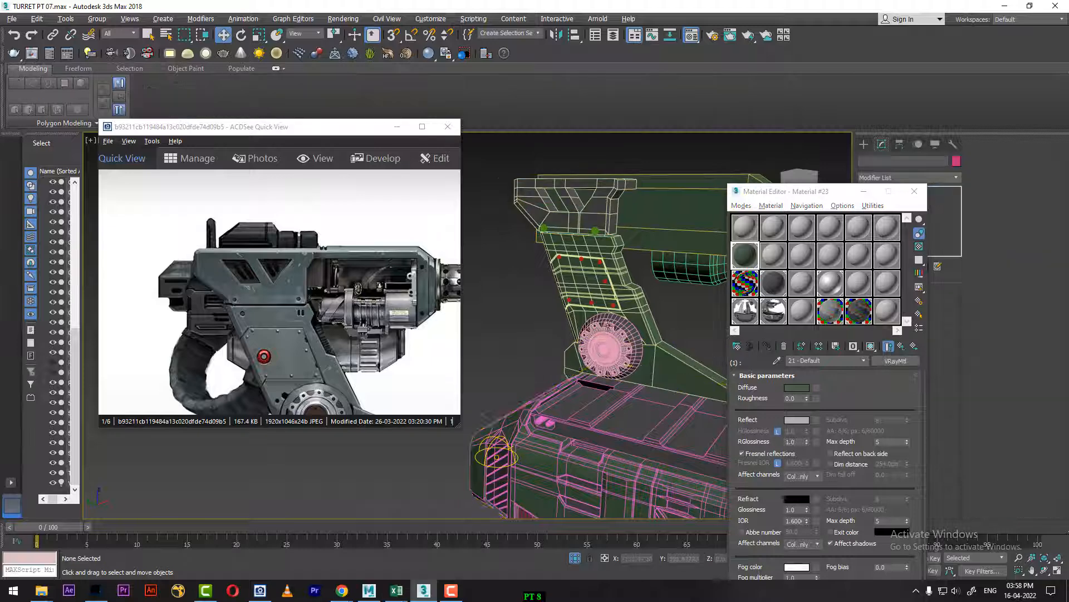
Step: Reapply the green Material #23 to the slotted bracket above the arm
scroll(609, 326, "down", 3)
middle_click_drag(608, 325, 646, 384, "alt")
scroll(646, 385, "up", 3)
left_click(641, 319)
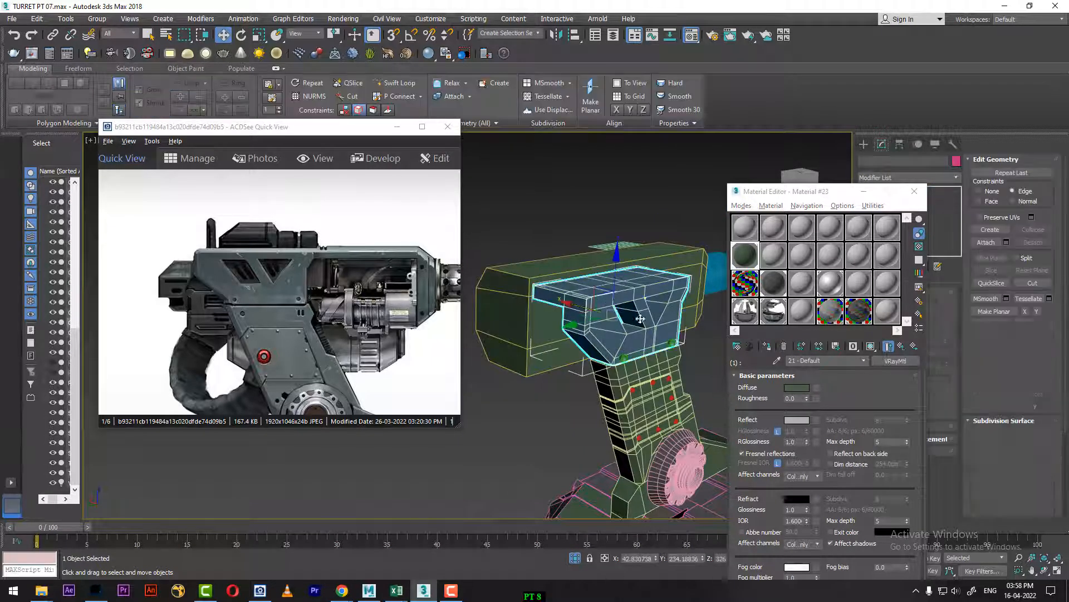
left_click(770, 346)
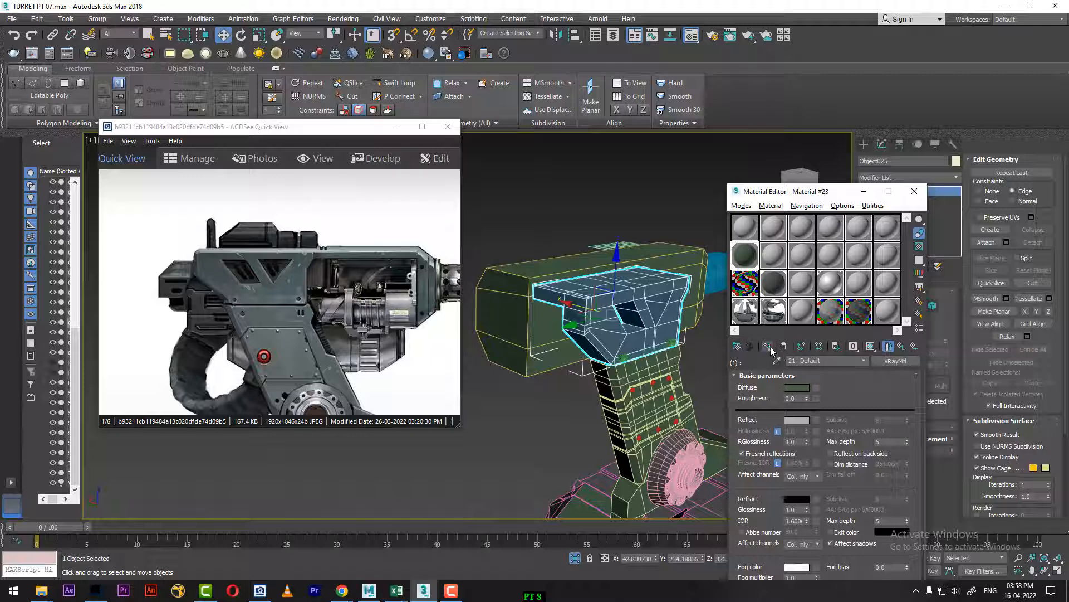
left_click(541, 448)
Step: Toggle the slotted bracket's see-through display again and try the CHROME material on it
middle_click_drag(541, 448, 473, 440, "alt")
scroll(669, 412, "up", 3)
middle_click_drag(689, 426, 635, 354)
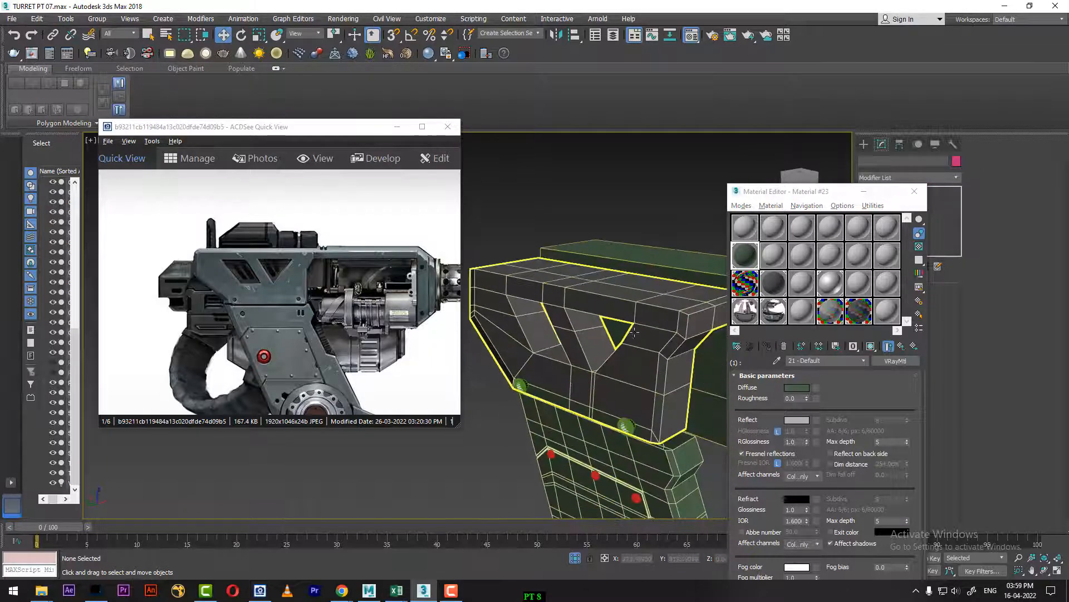
left_click(639, 333)
left_click_drag(790, 195, 810, 298)
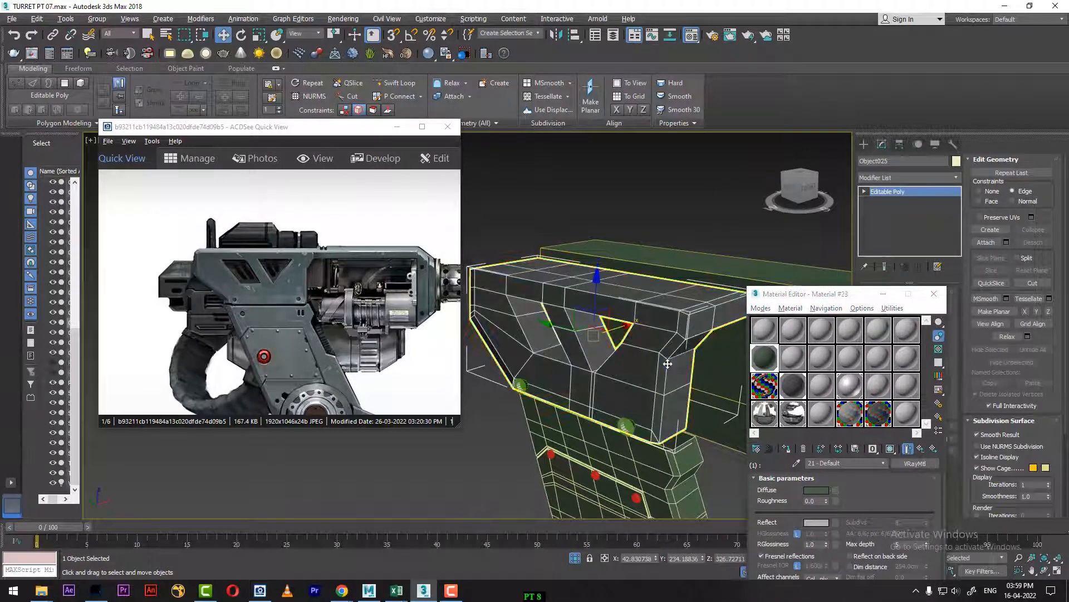
key("alt+x")
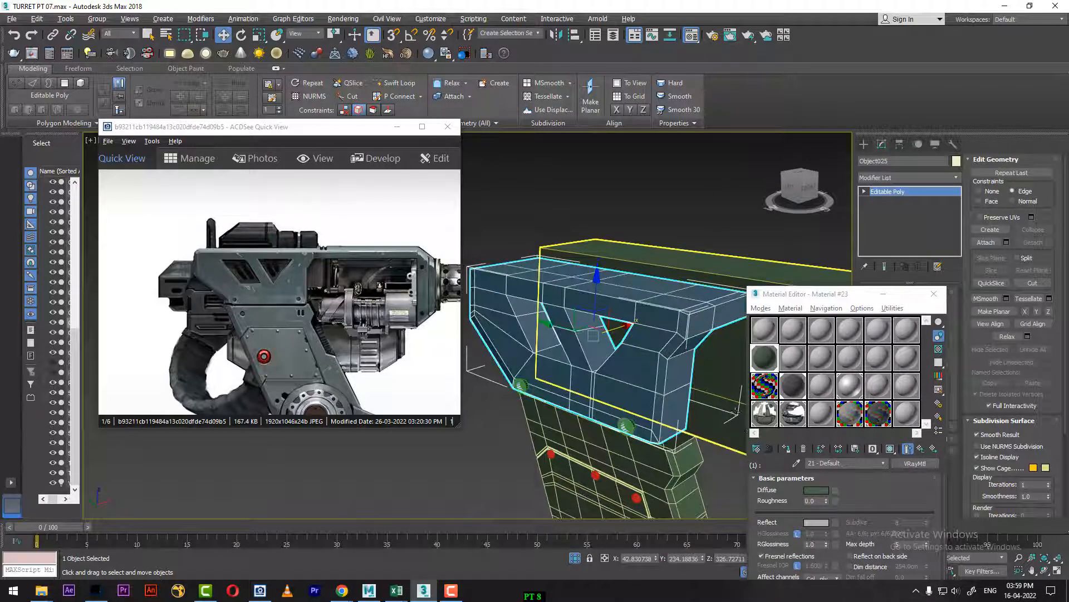
left_click(769, 401)
left_click(788, 449)
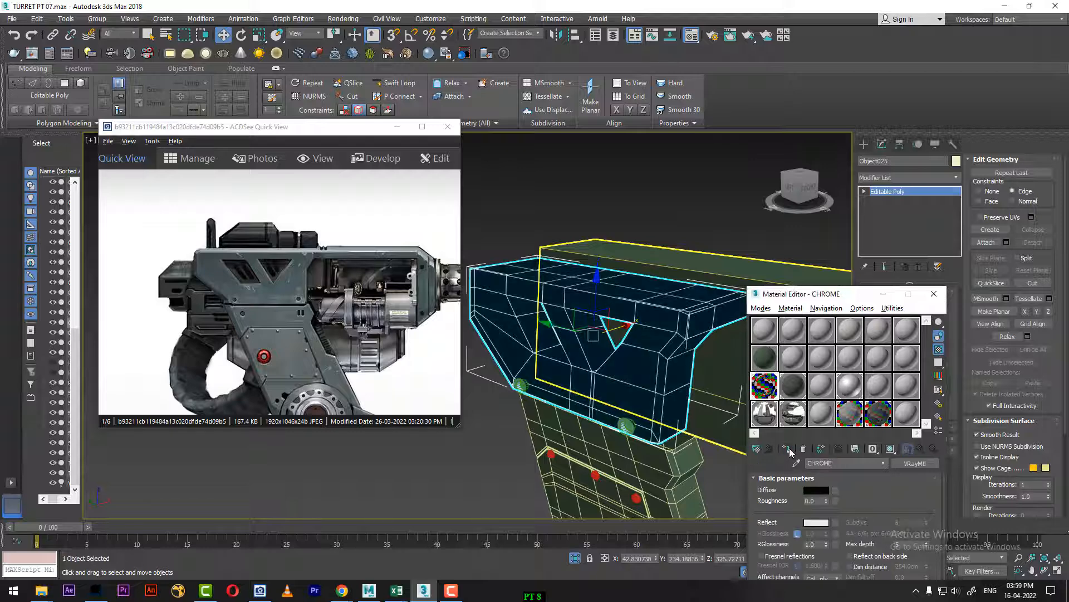
Step: Replace the slotted bracket's CHROME material with the green Material #23
left_click(765, 360)
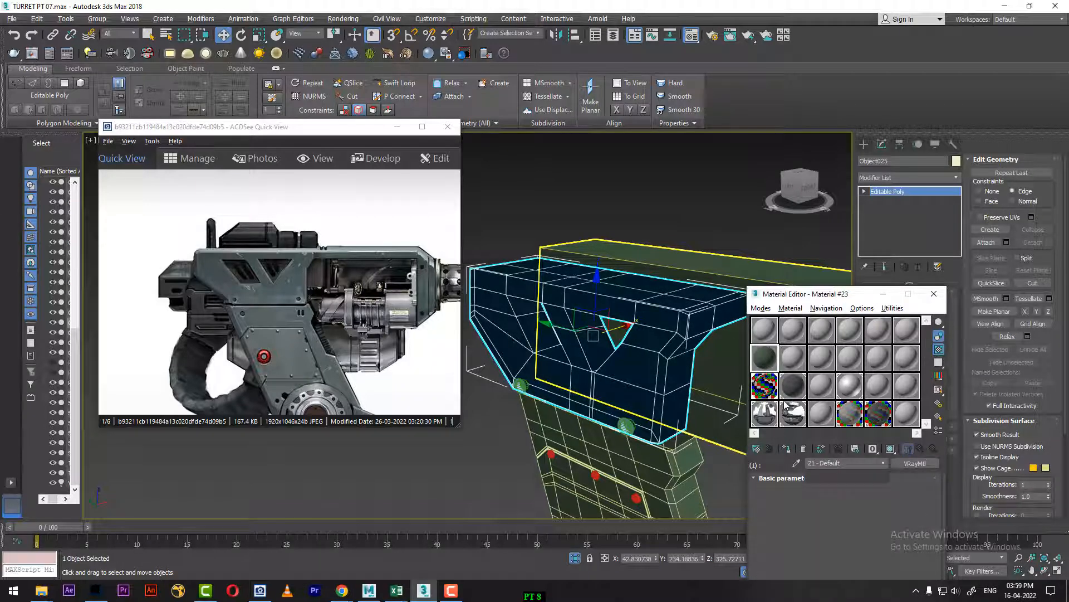
left_click(787, 449)
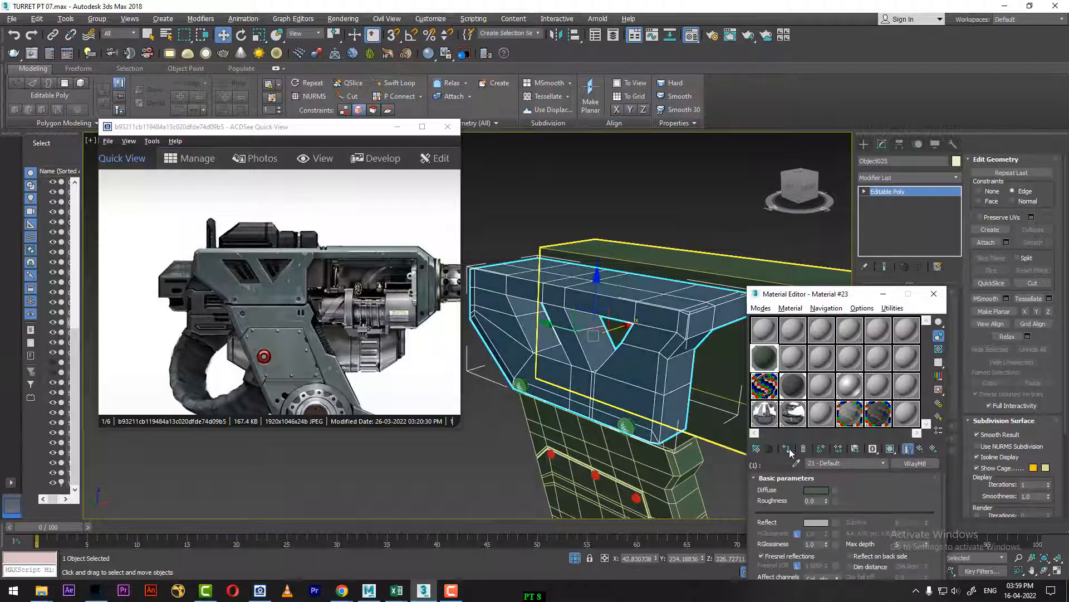
left_click(431, 493)
scroll(431, 492, "down", 4)
middle_click_drag(431, 493, 580, 350, "alt")
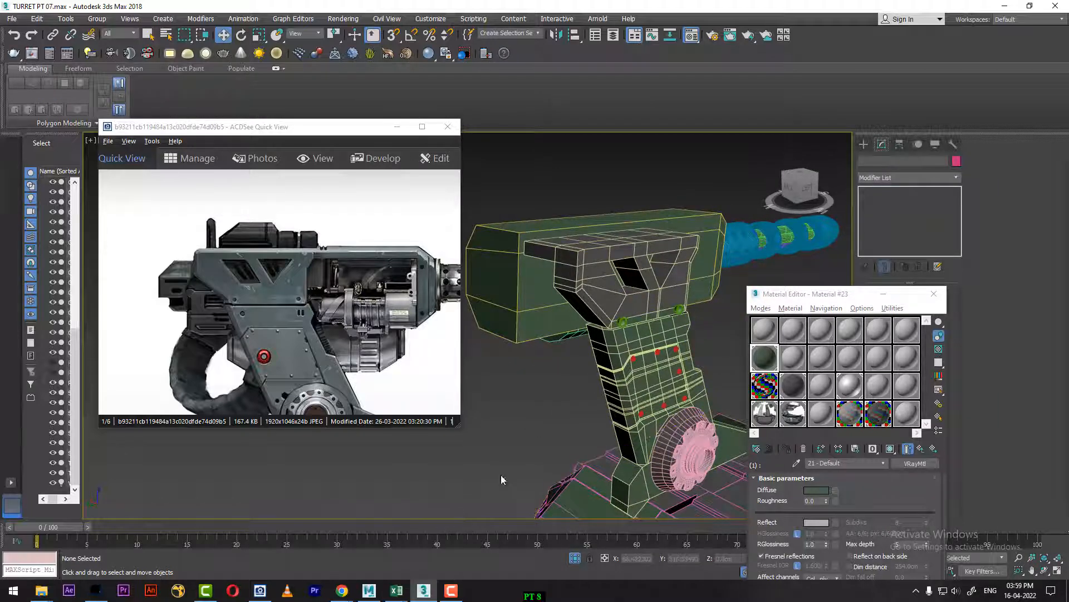
middle_click_drag(598, 402, 574, 251)
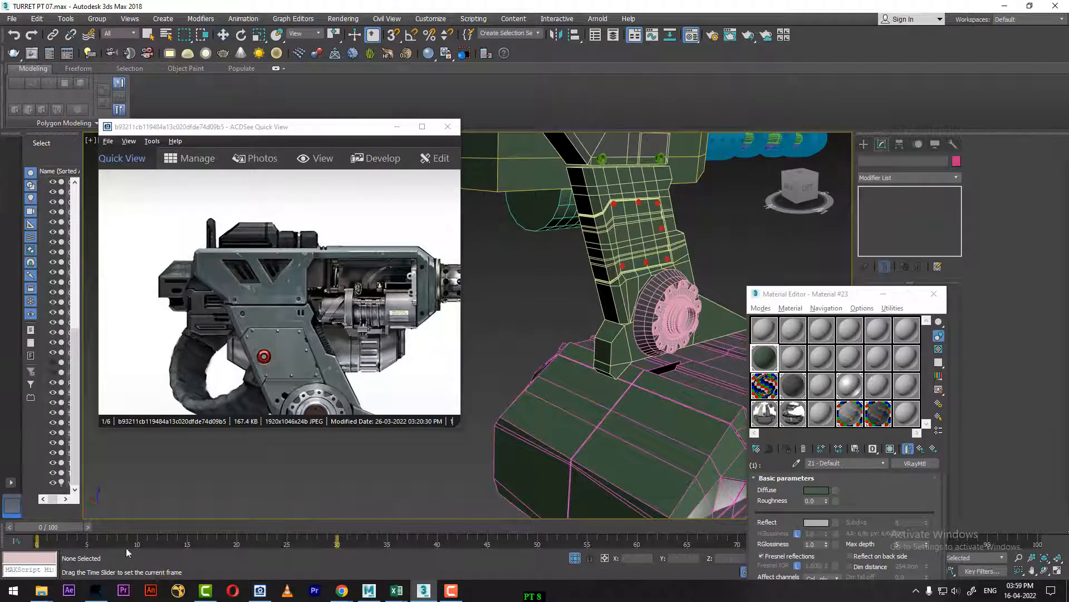
left_click_drag(127, 552, 78, 543)
Step: Assign the CHROME material to the gun's barrel sleeve, rings and muzzle object, Cylinder014, checking the barrel in the reference picture
scroll(534, 418, "down", 5)
middle_click_drag(582, 437, 547, 459, "alt")
scroll(546, 459, "up", 2)
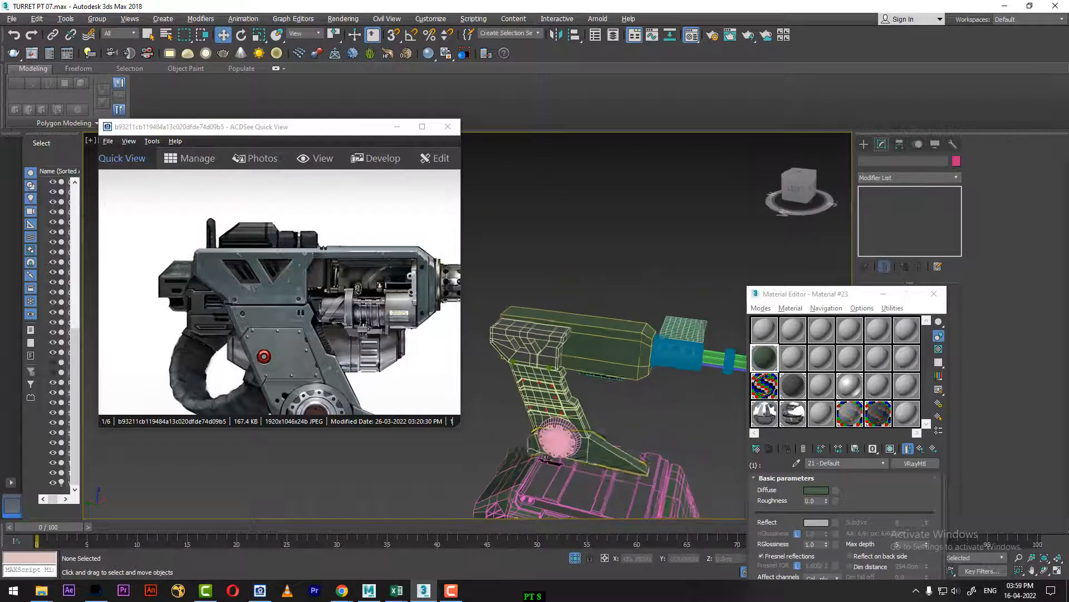
middle_click_drag(623, 460, 620, 368)
left_click_drag(400, 299, 216, 279)
left_click(703, 262)
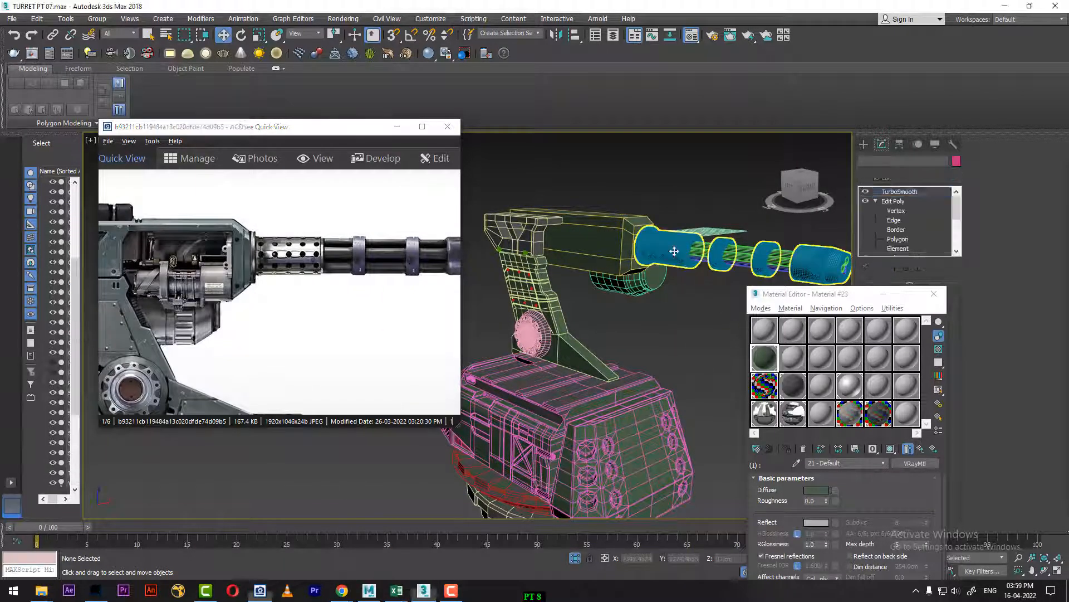
middle_click_drag(625, 332, 445, 347)
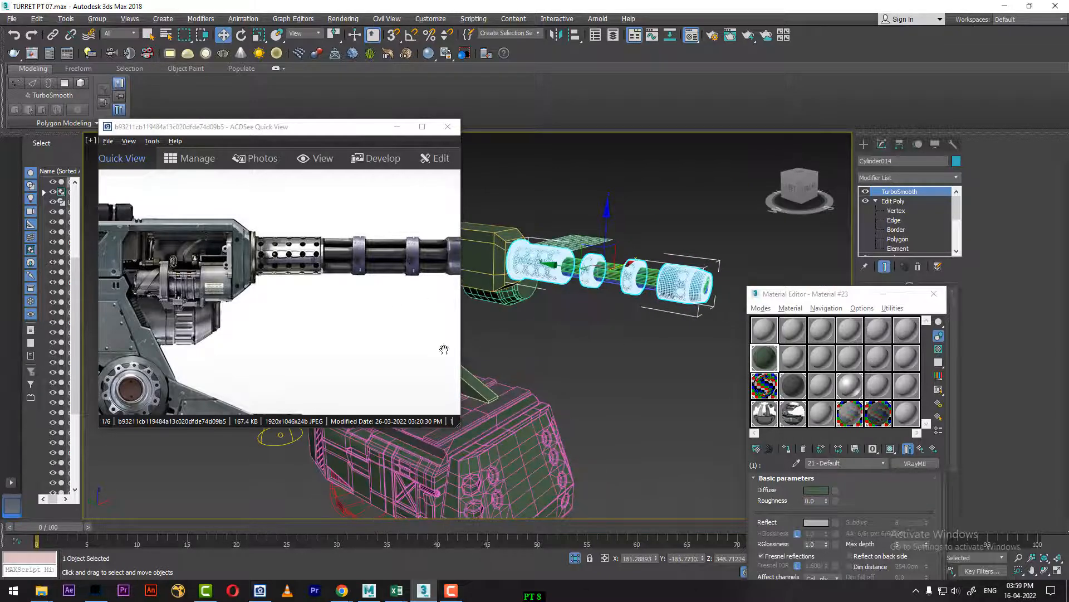
left_click_drag(445, 346, 240, 317)
left_click_drag(815, 288, 826, 190)
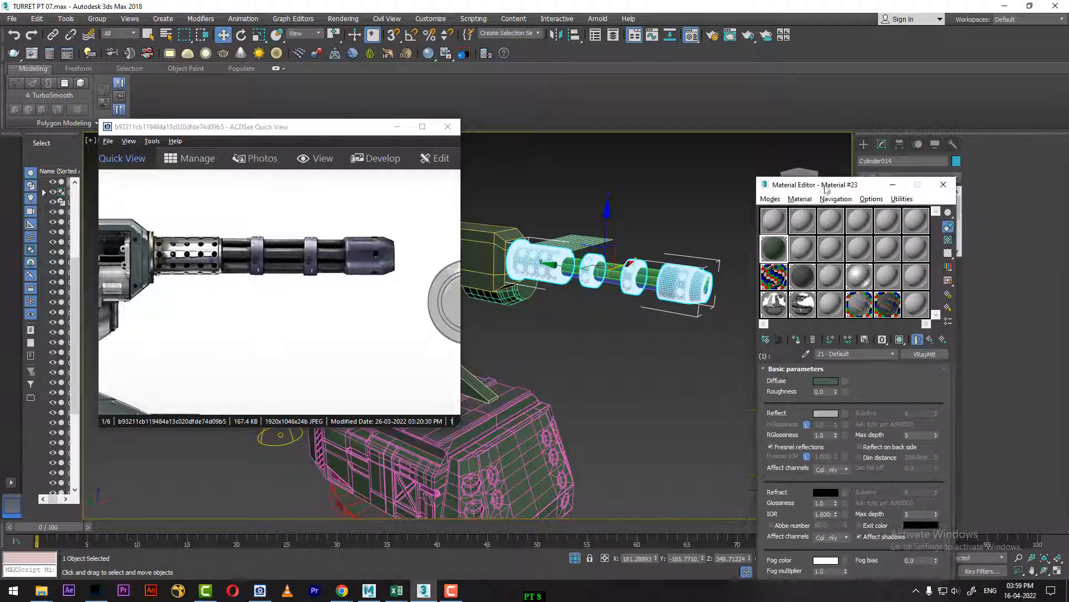
left_click(777, 277)
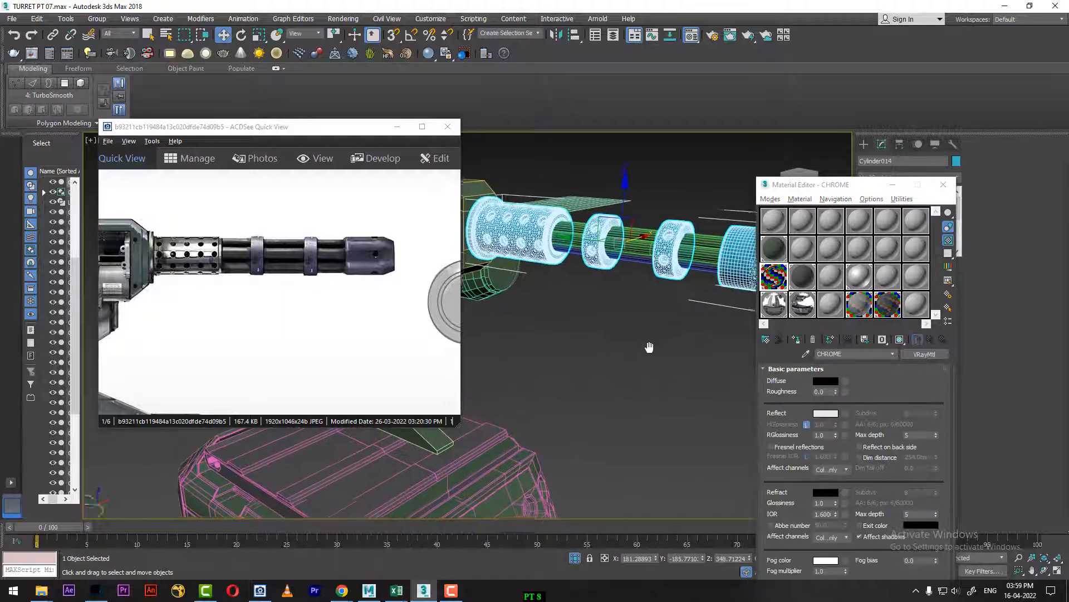
scroll(645, 341, "up", 4)
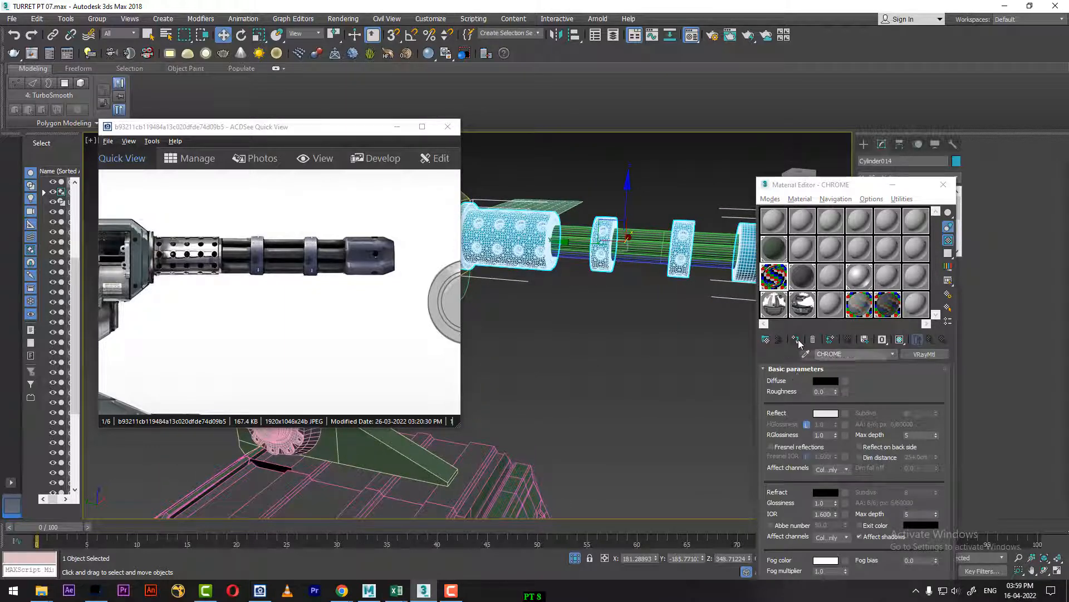
left_click(795, 339)
left_click(616, 375)
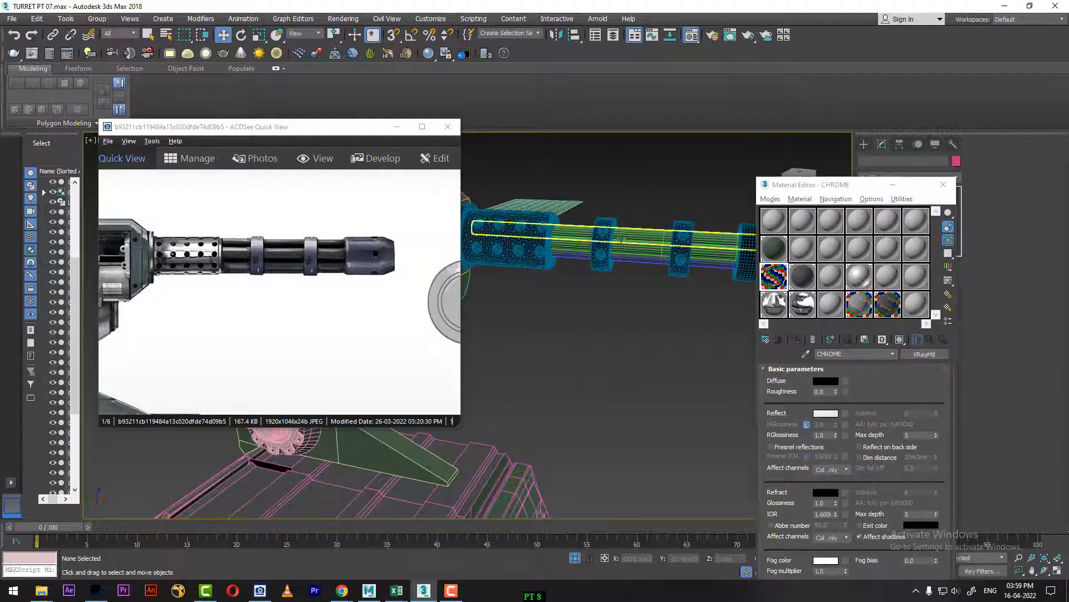
Step: Copy the CHROME V-Ray material into the first material slot, 01 - Default, as an independent copy
right_click(922, 356)
left_click(941, 377)
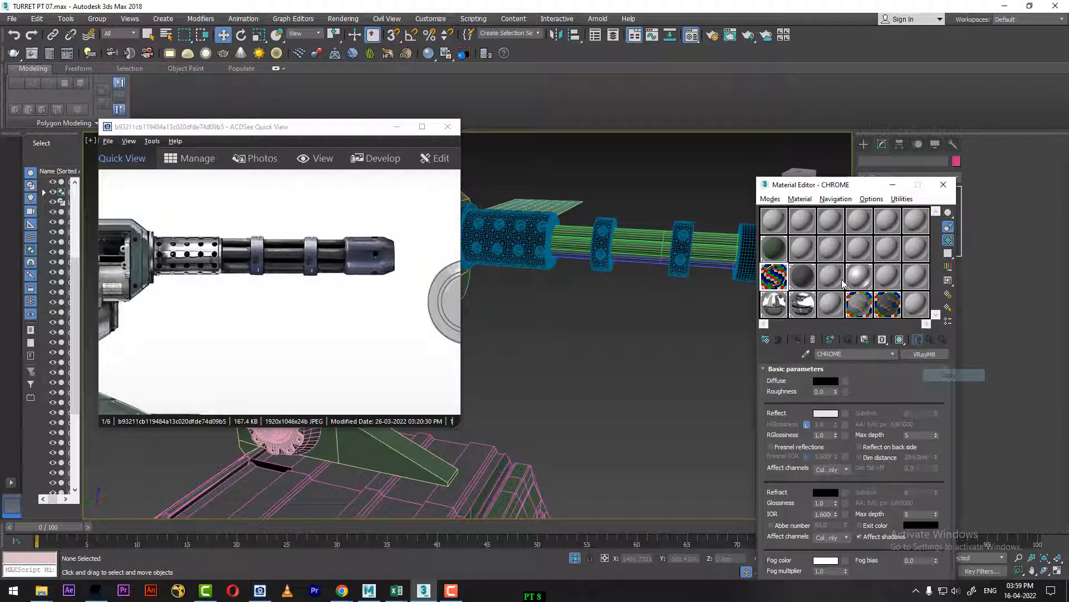
left_click(774, 221)
right_click(925, 355)
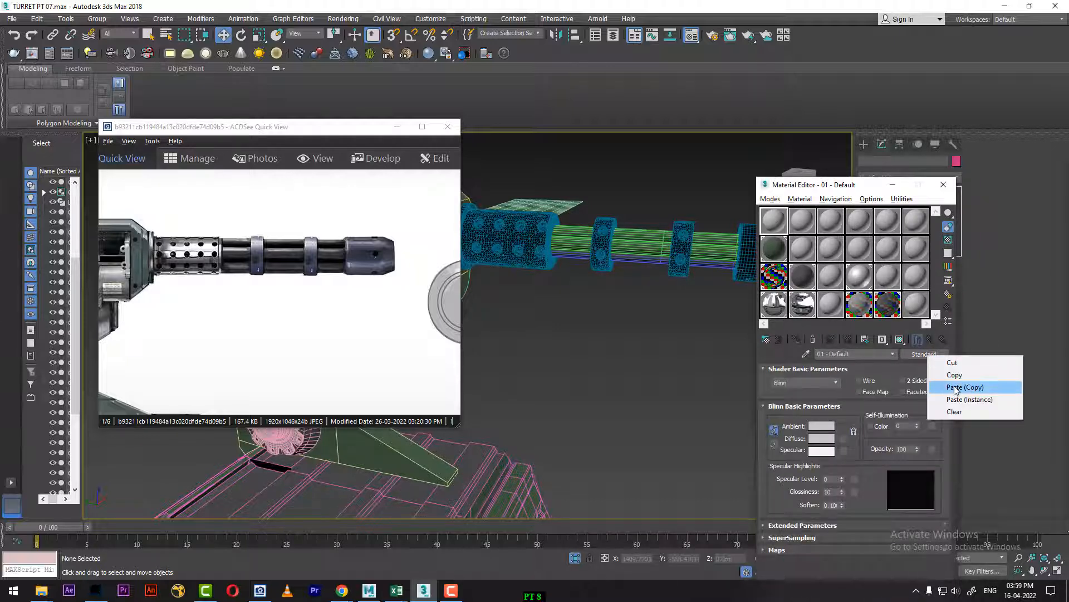
left_click(956, 387)
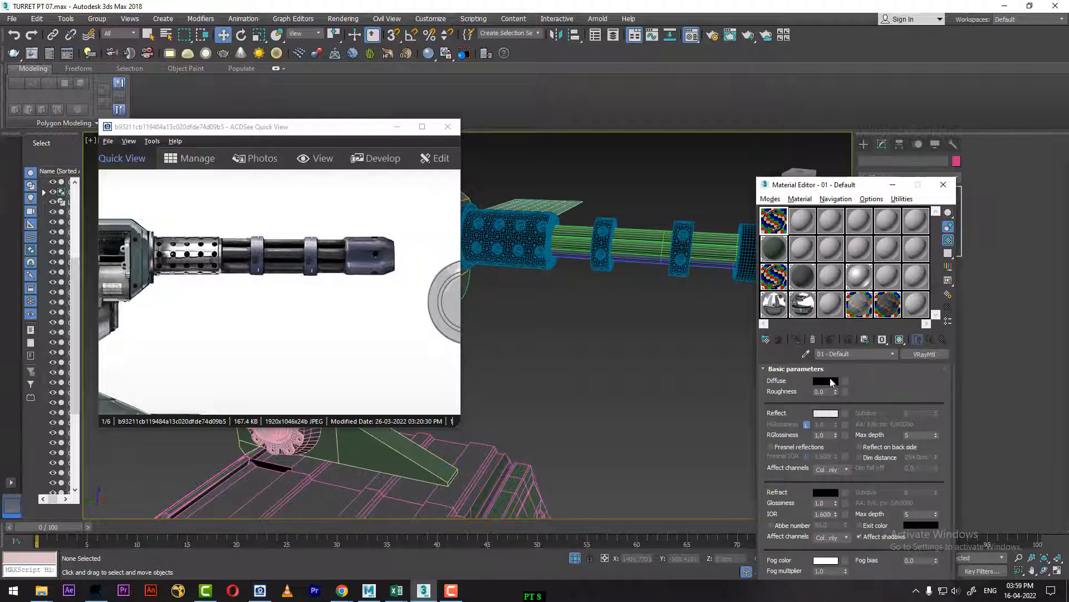
Step: Set the copied material's diffuse colour to dark blue with red 0, green 13 and blue 36
left_click(827, 381)
left_click_drag(401, 17, 613, 33)
left_click_drag(571, 83, 565, 88)
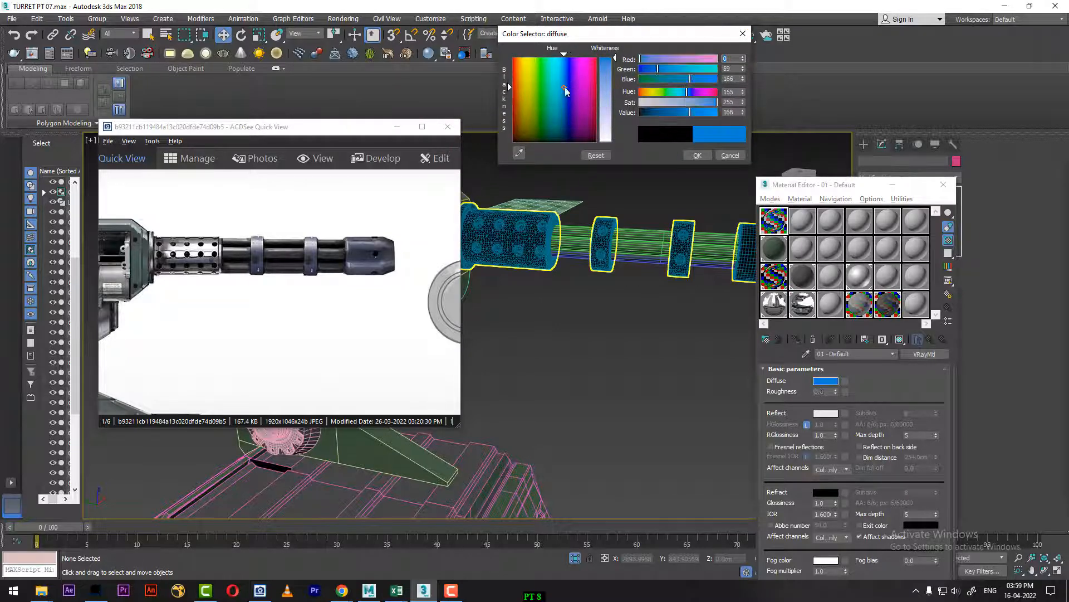
left_click_drag(658, 114, 650, 113)
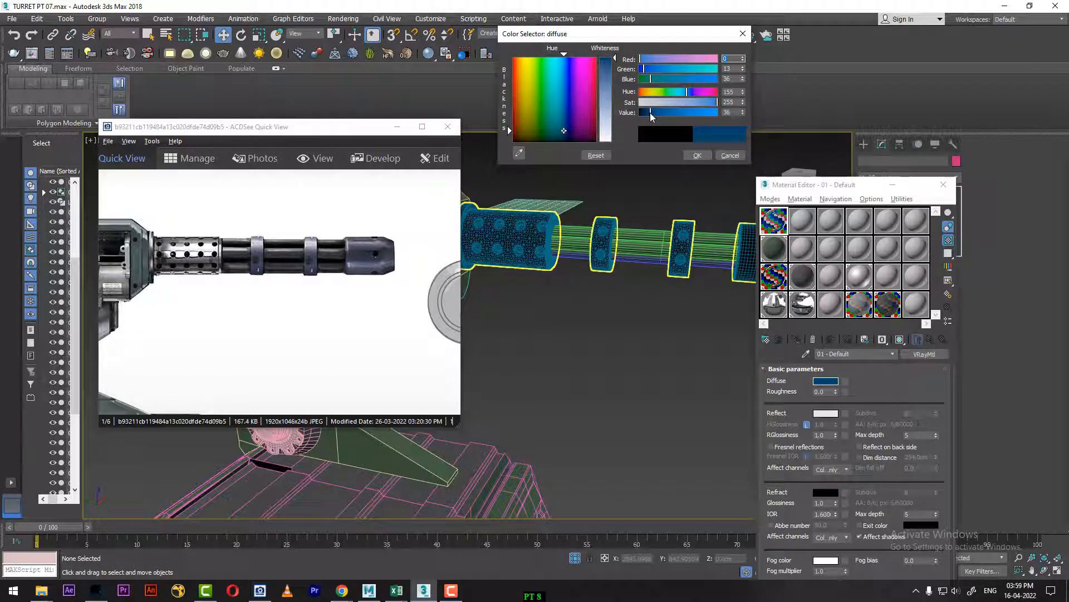
left_click(698, 156)
Step: Copy the dark blue diffuse colour to the material's reflection colour
left_click(832, 415)
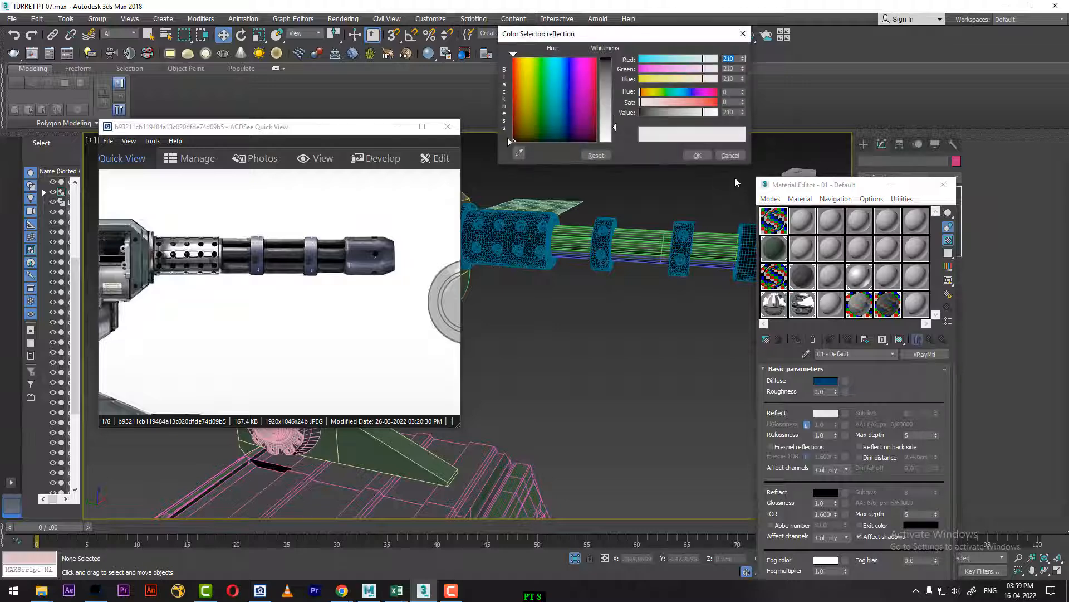
left_click(731, 156)
right_click(834, 383)
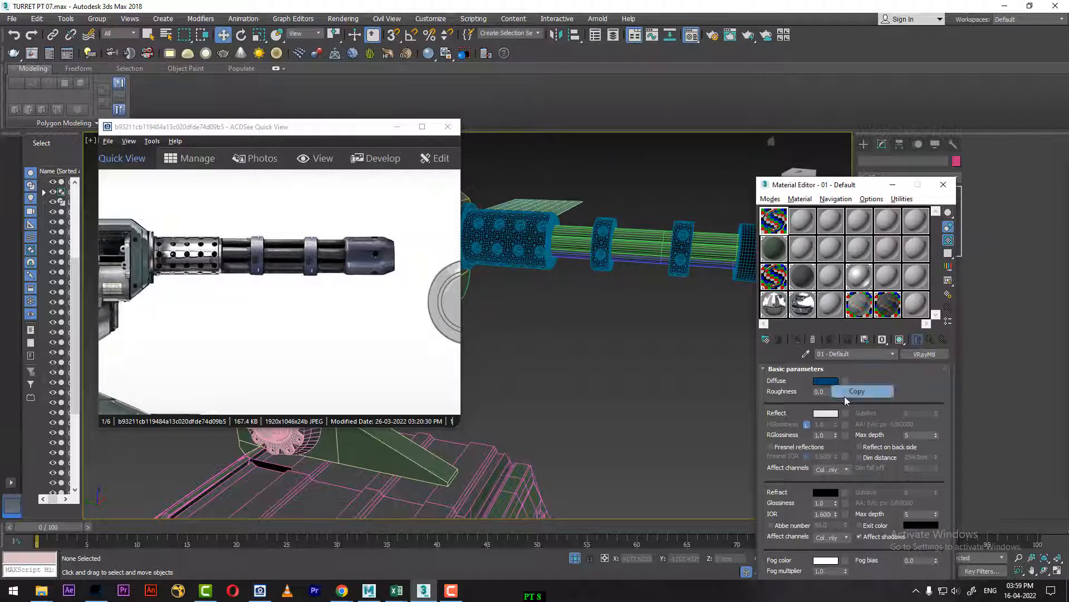
right_click(832, 419)
left_click(851, 433)
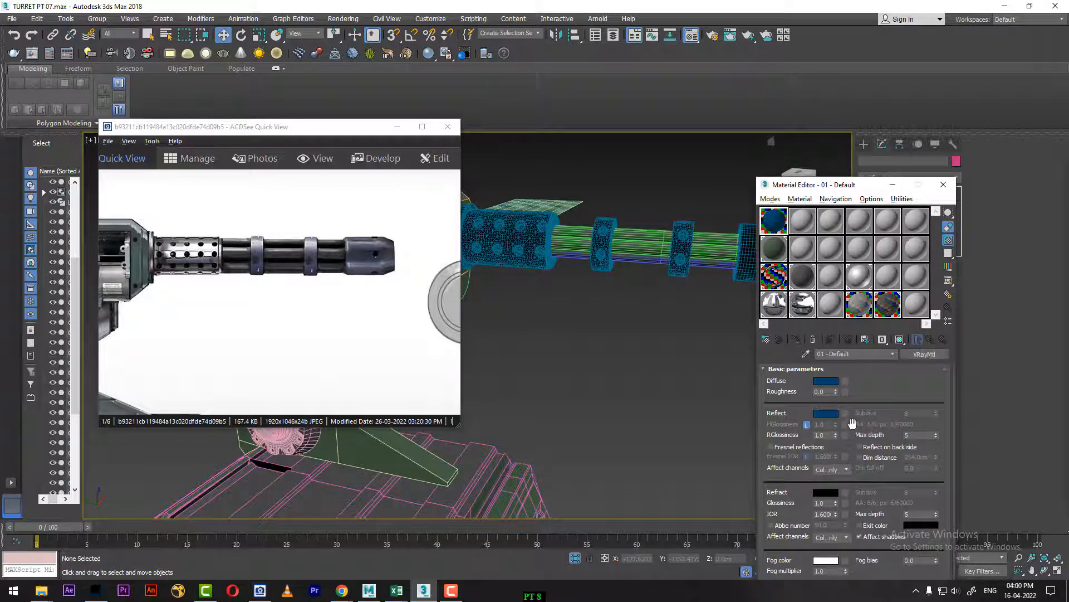
Step: Assign the dark blue 01 - Default material to the two rings and the muzzle elements of the gun barrel object Cylinder014
left_click(679, 229)
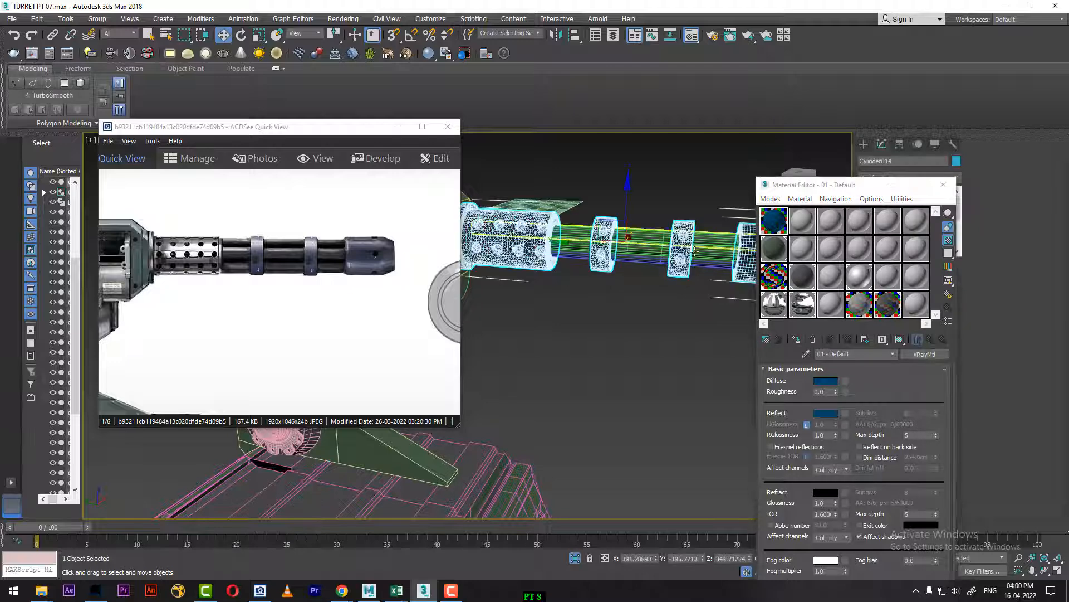
middle_click_drag(702, 275, 575, 274)
left_click_drag(854, 184, 815, 362)
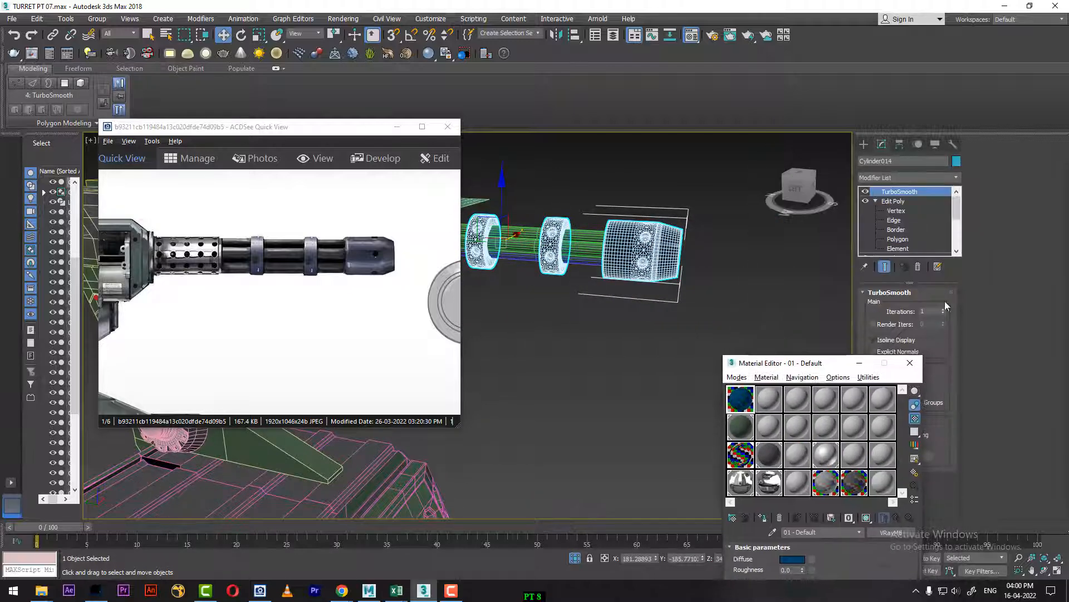
left_click(904, 249)
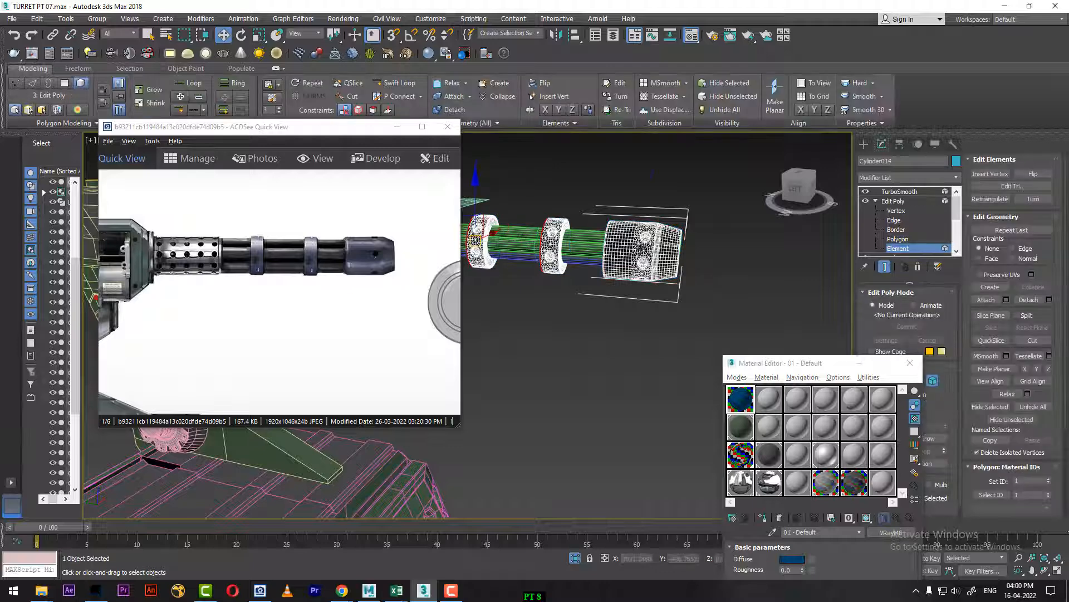
left_click(608, 250)
left_click(555, 245, "ctrl")
left_click(477, 238, "ctrl")
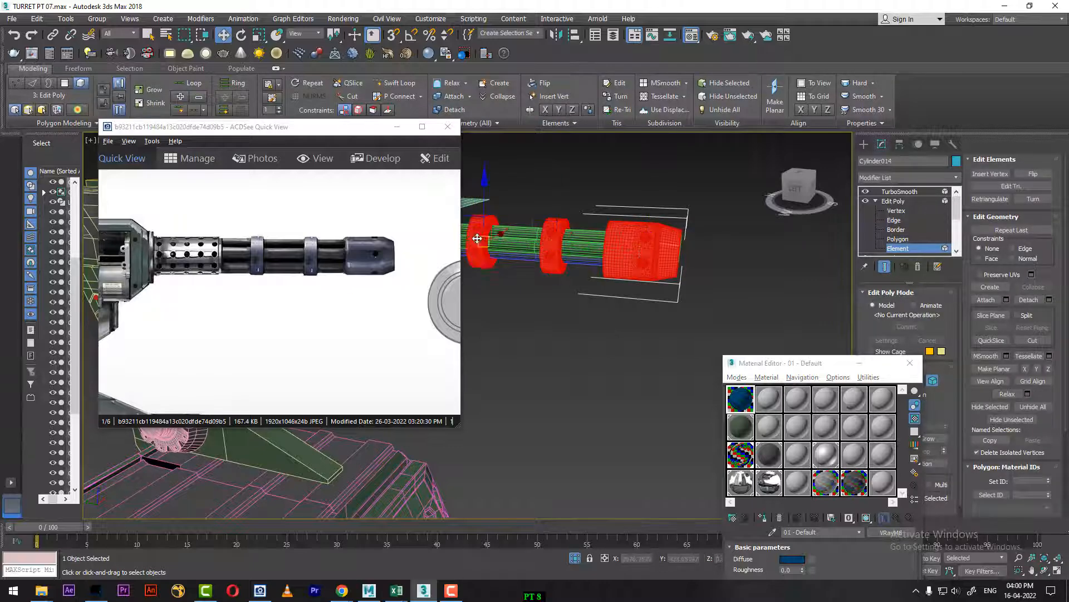
left_click_drag(748, 369, 745, 156)
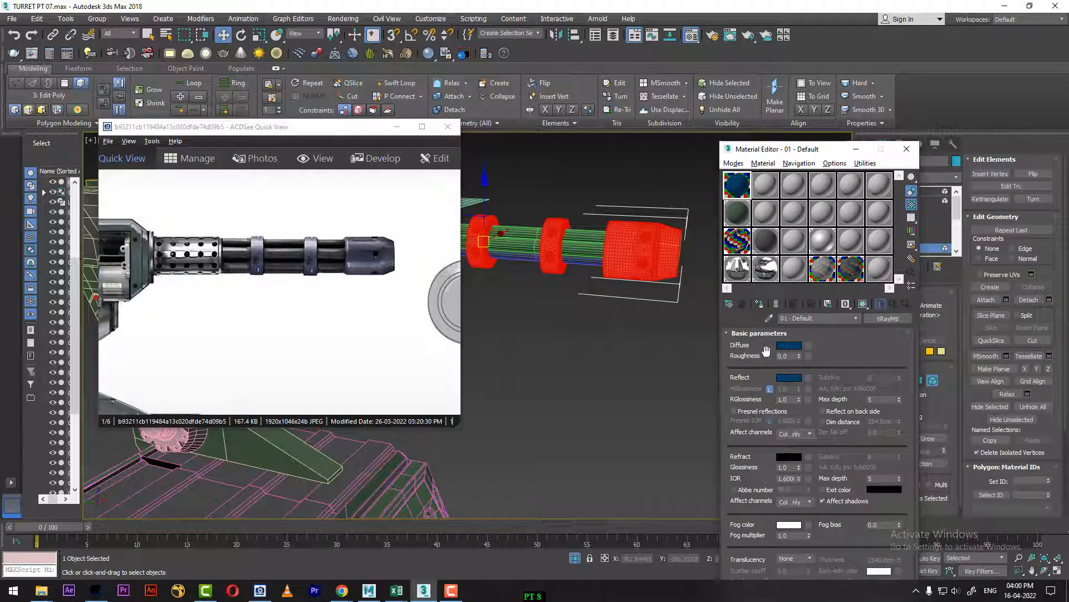
left_click(762, 303)
right_click(610, 341)
left_click(587, 328)
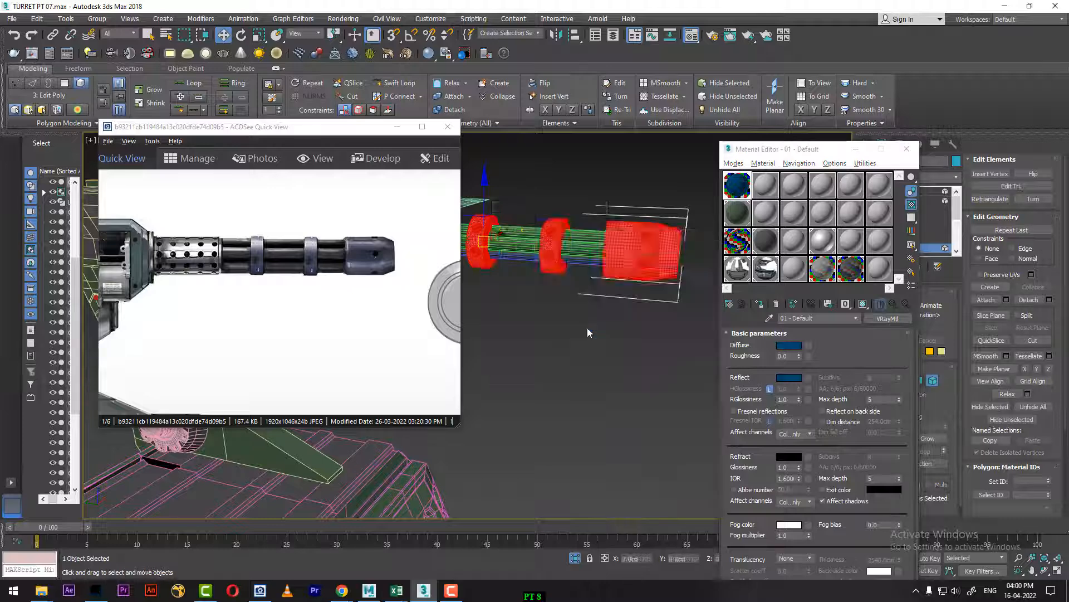
Step: Select the four thin barrel tubes running through the rings and assign the BLACK material to them
middle_click_drag(596, 295, 631, 324)
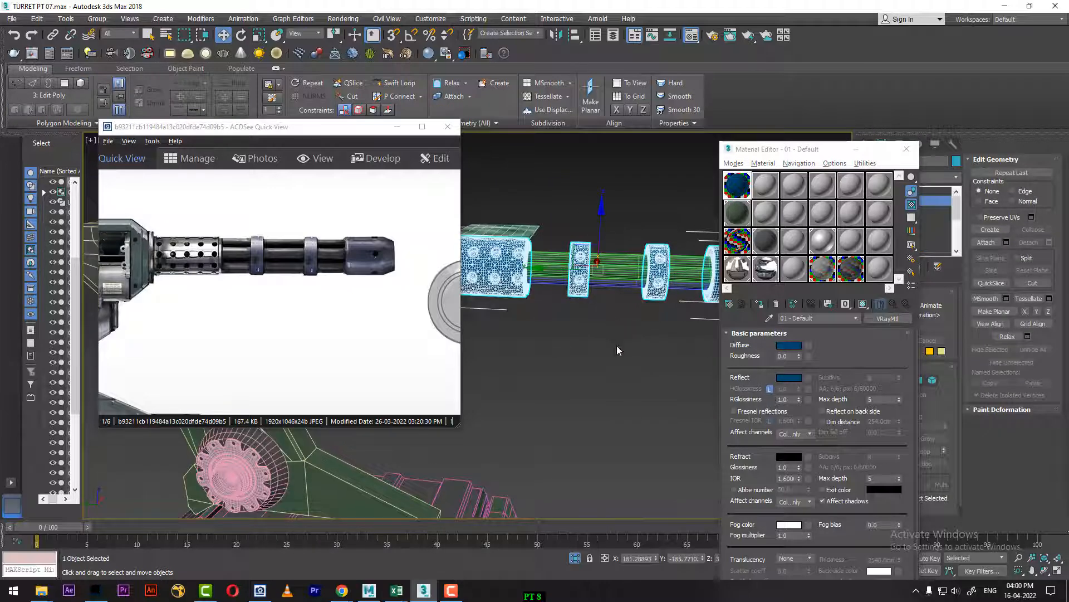
left_click(616, 346)
left_click_drag(613, 232, 665, 377)
left_click(773, 245)
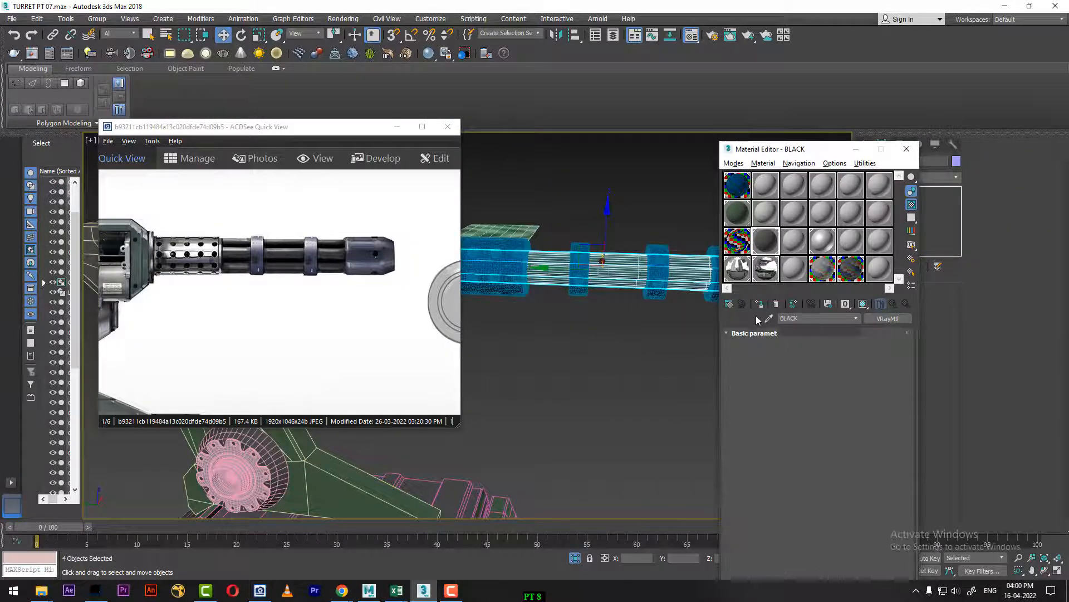
Step: Delete the bent grid plane lying above the gun's perforated barrel sleeve
middle_click_drag(626, 356, 655, 290, "alt")
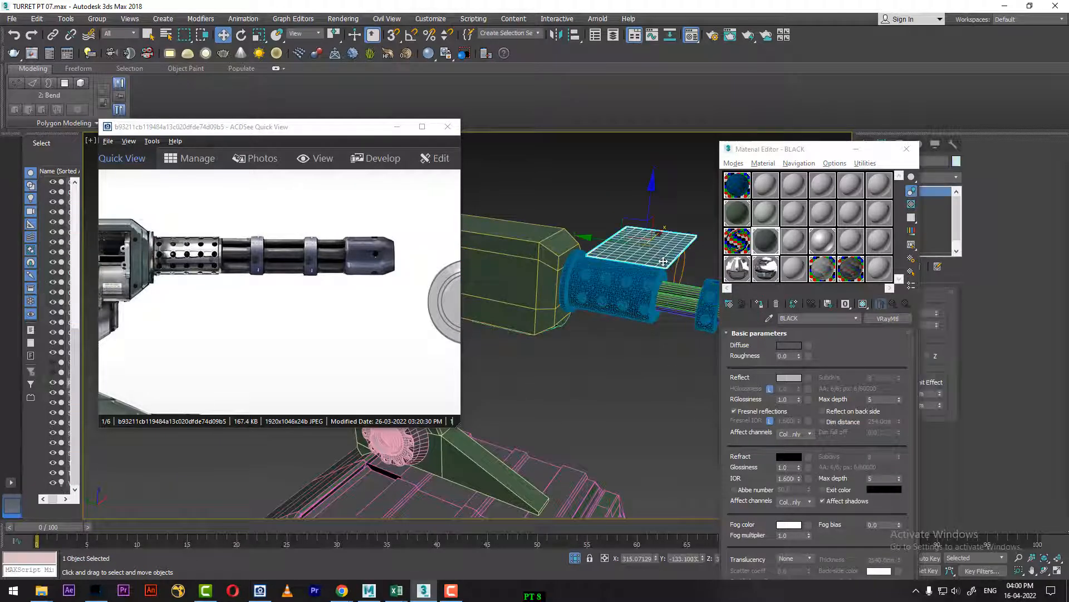
left_click(661, 269)
middle_click_drag(544, 350, 701, 366)
Step: Check the gun housing in the reference picture and assign the BLACK material to the long housing behind the barrel
left_click_drag(295, 304, 430, 331)
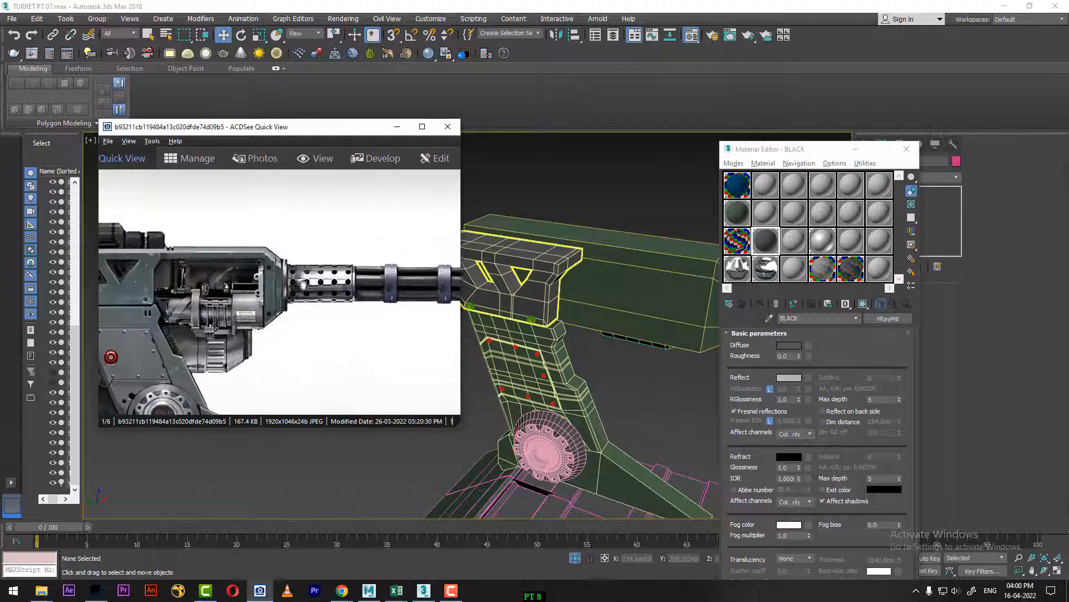
left_click(641, 273)
left_click(641, 274)
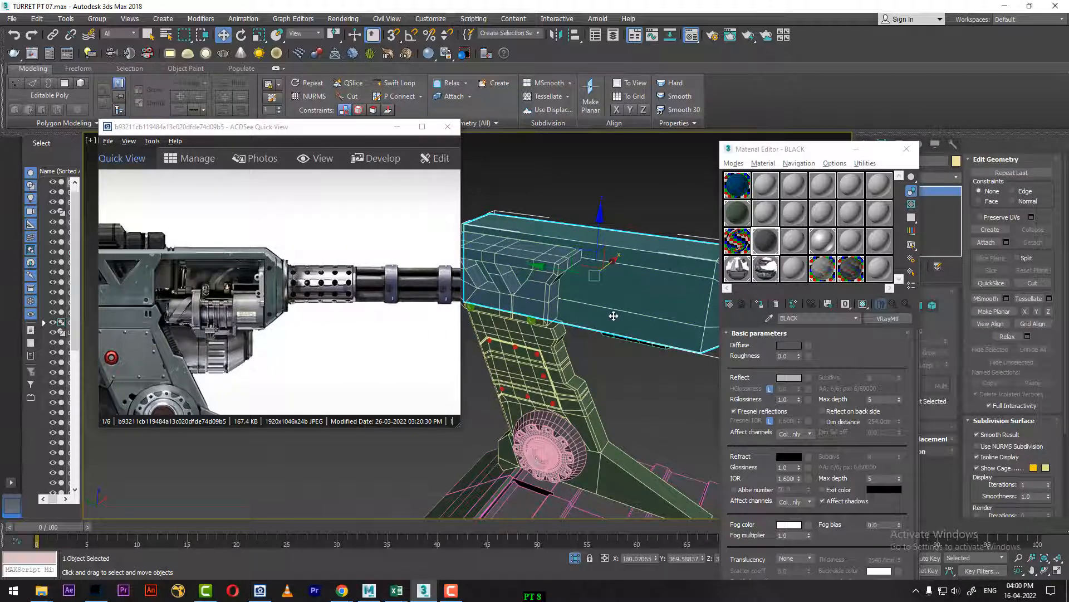
left_click(761, 307)
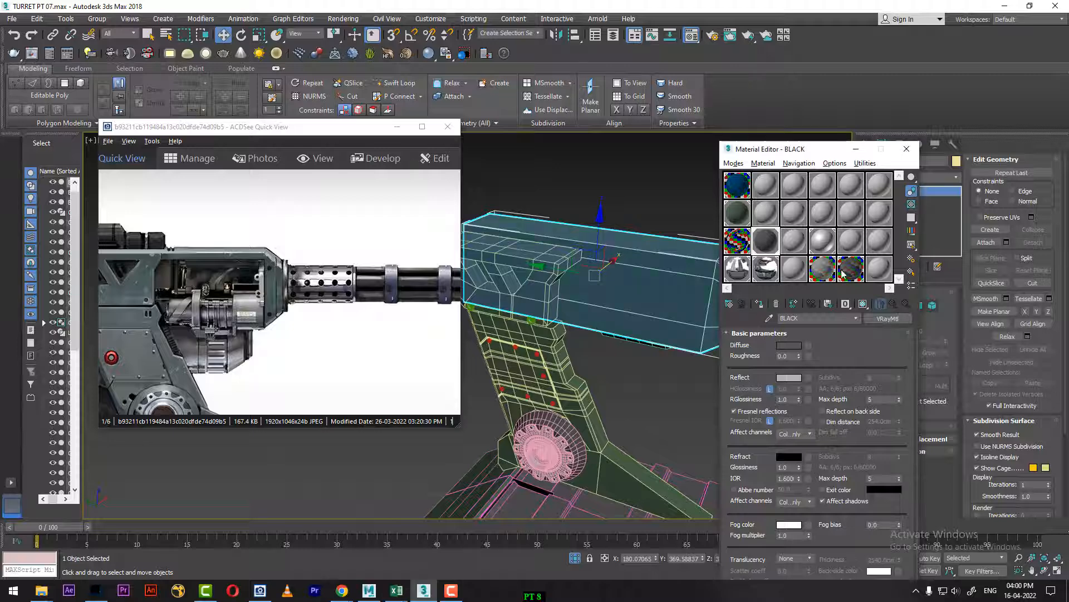
left_click(907, 152)
Step: Assign the CHROME material to the large cylinder mounted on the side of the gun housing
scroll(673, 440, "down", 5)
middle_click_drag(673, 439, 610, 303)
middle_click_drag(610, 303, 705, 302, "alt")
scroll(630, 341, "up", 2)
left_click(703, 302)
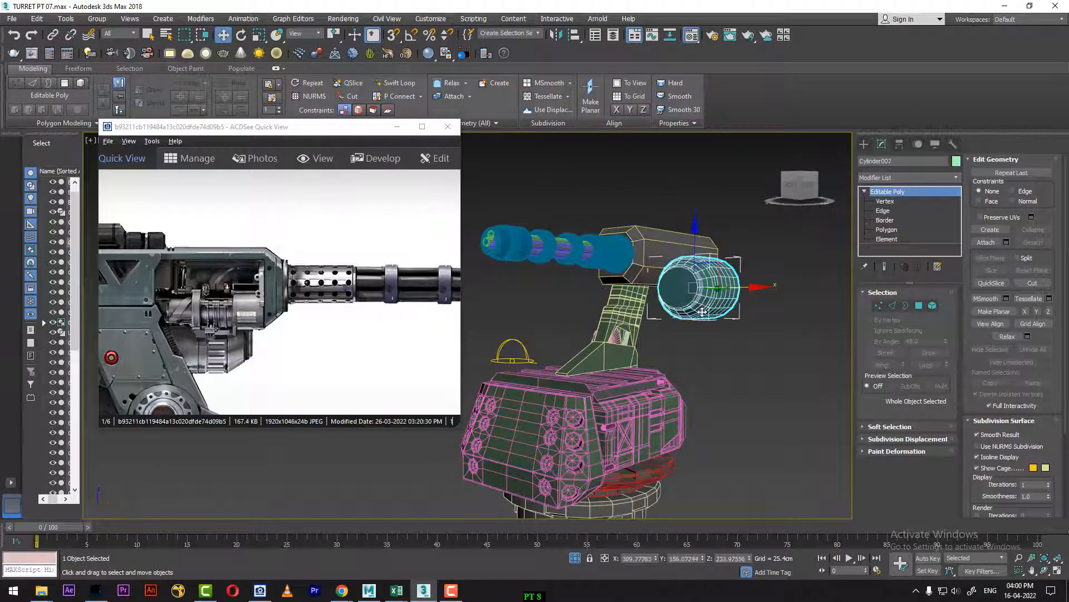
key("m")
left_click(738, 244)
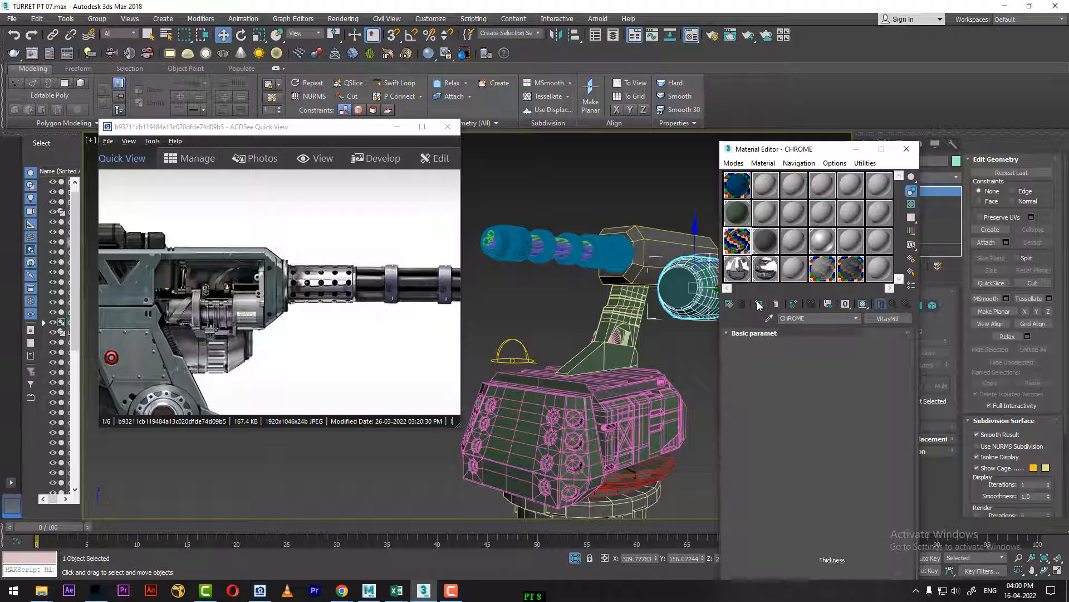
left_click(758, 303)
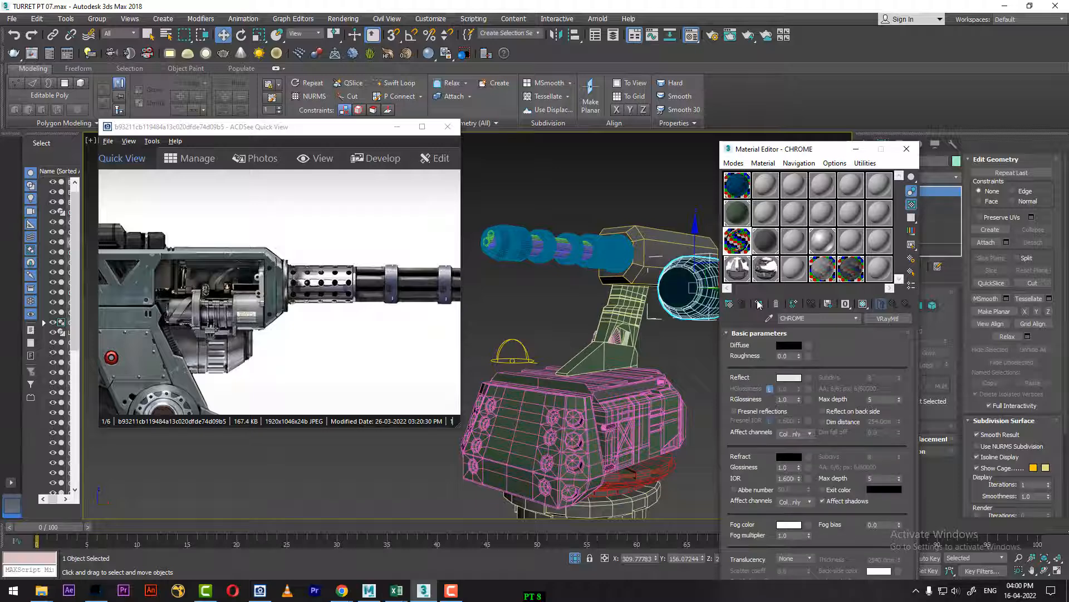
left_click(906, 151)
Step: Put the reference picture away, frame the whole turret within the perspective view's safe frame and render it
left_click(405, 127)
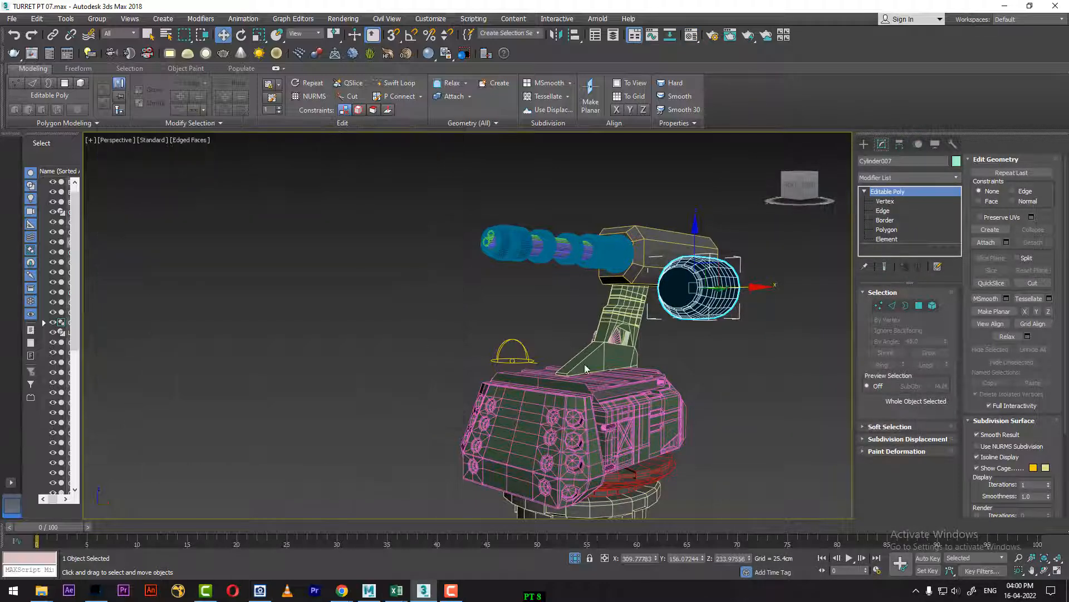
middle_click_drag(636, 402, 663, 337, "alt")
middle_click_drag(663, 337, 551, 437, "alt")
key("shift+f")
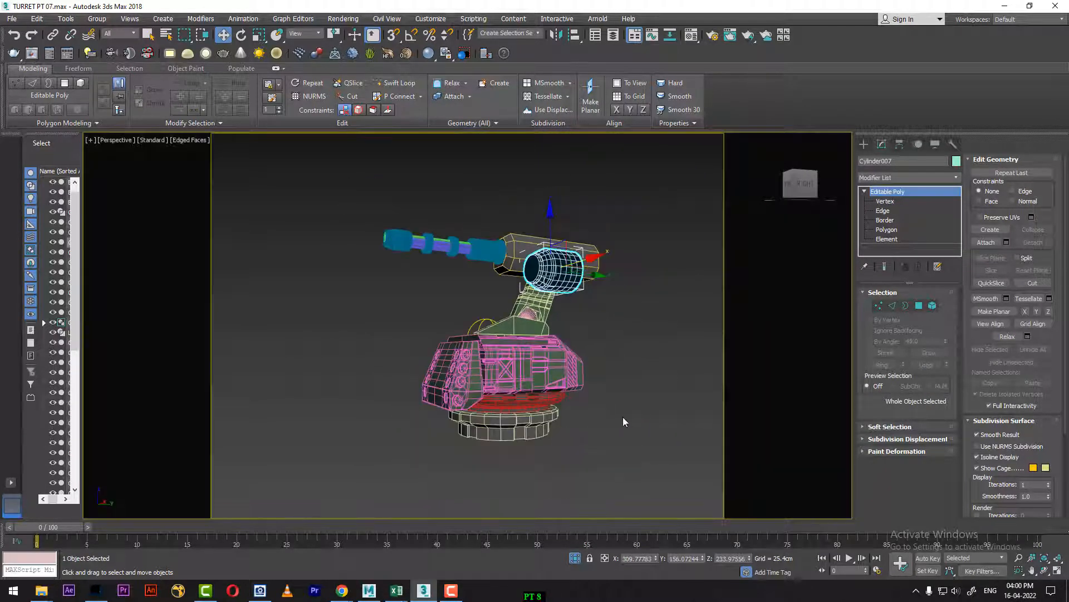
left_click(1019, 557)
left_click_drag(707, 429, 723, 410)
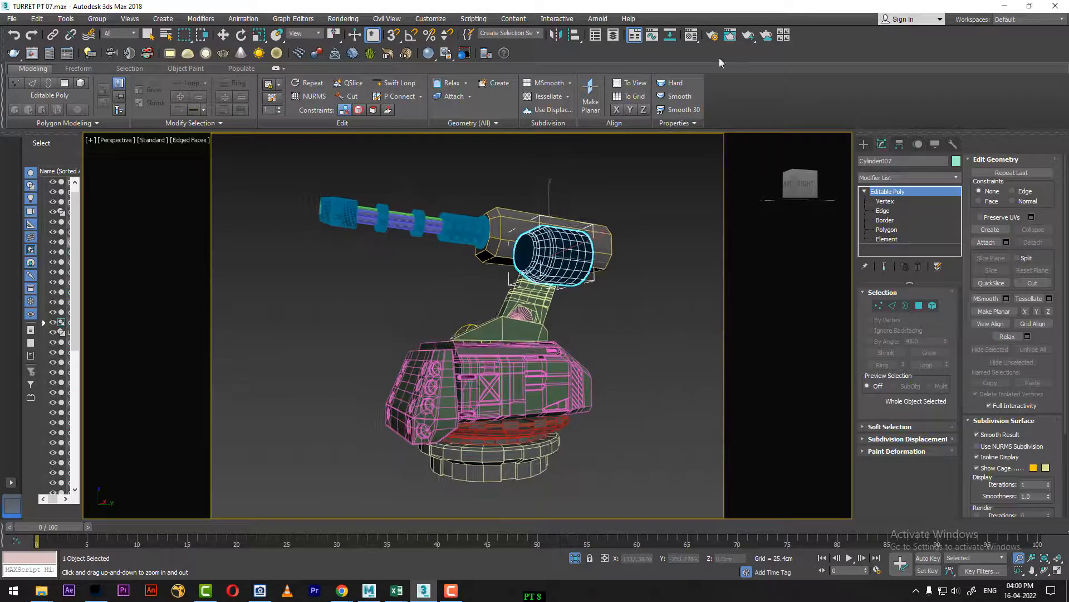
left_click(749, 36)
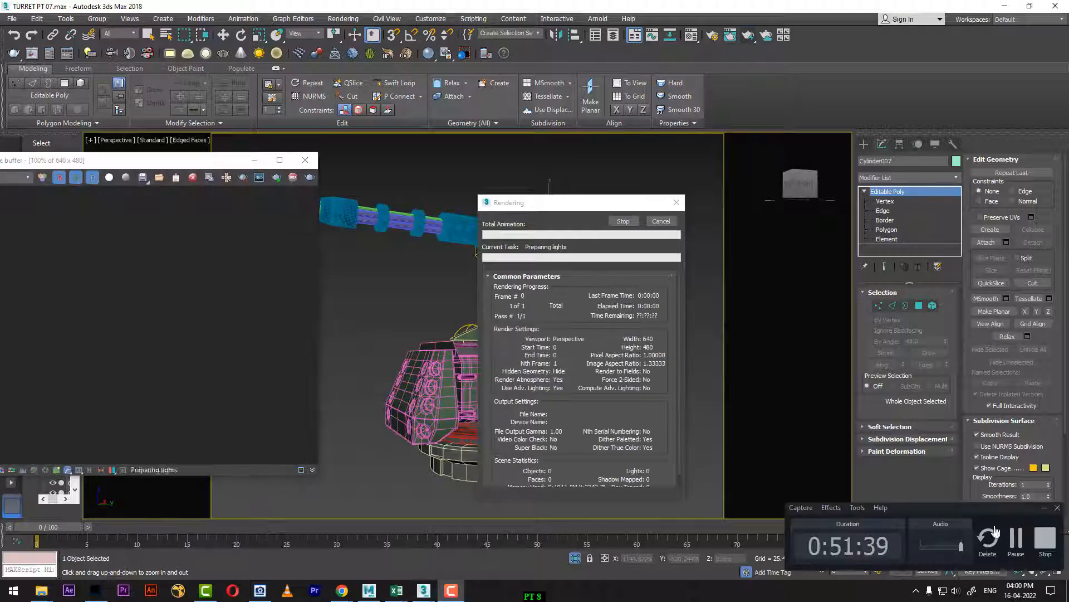